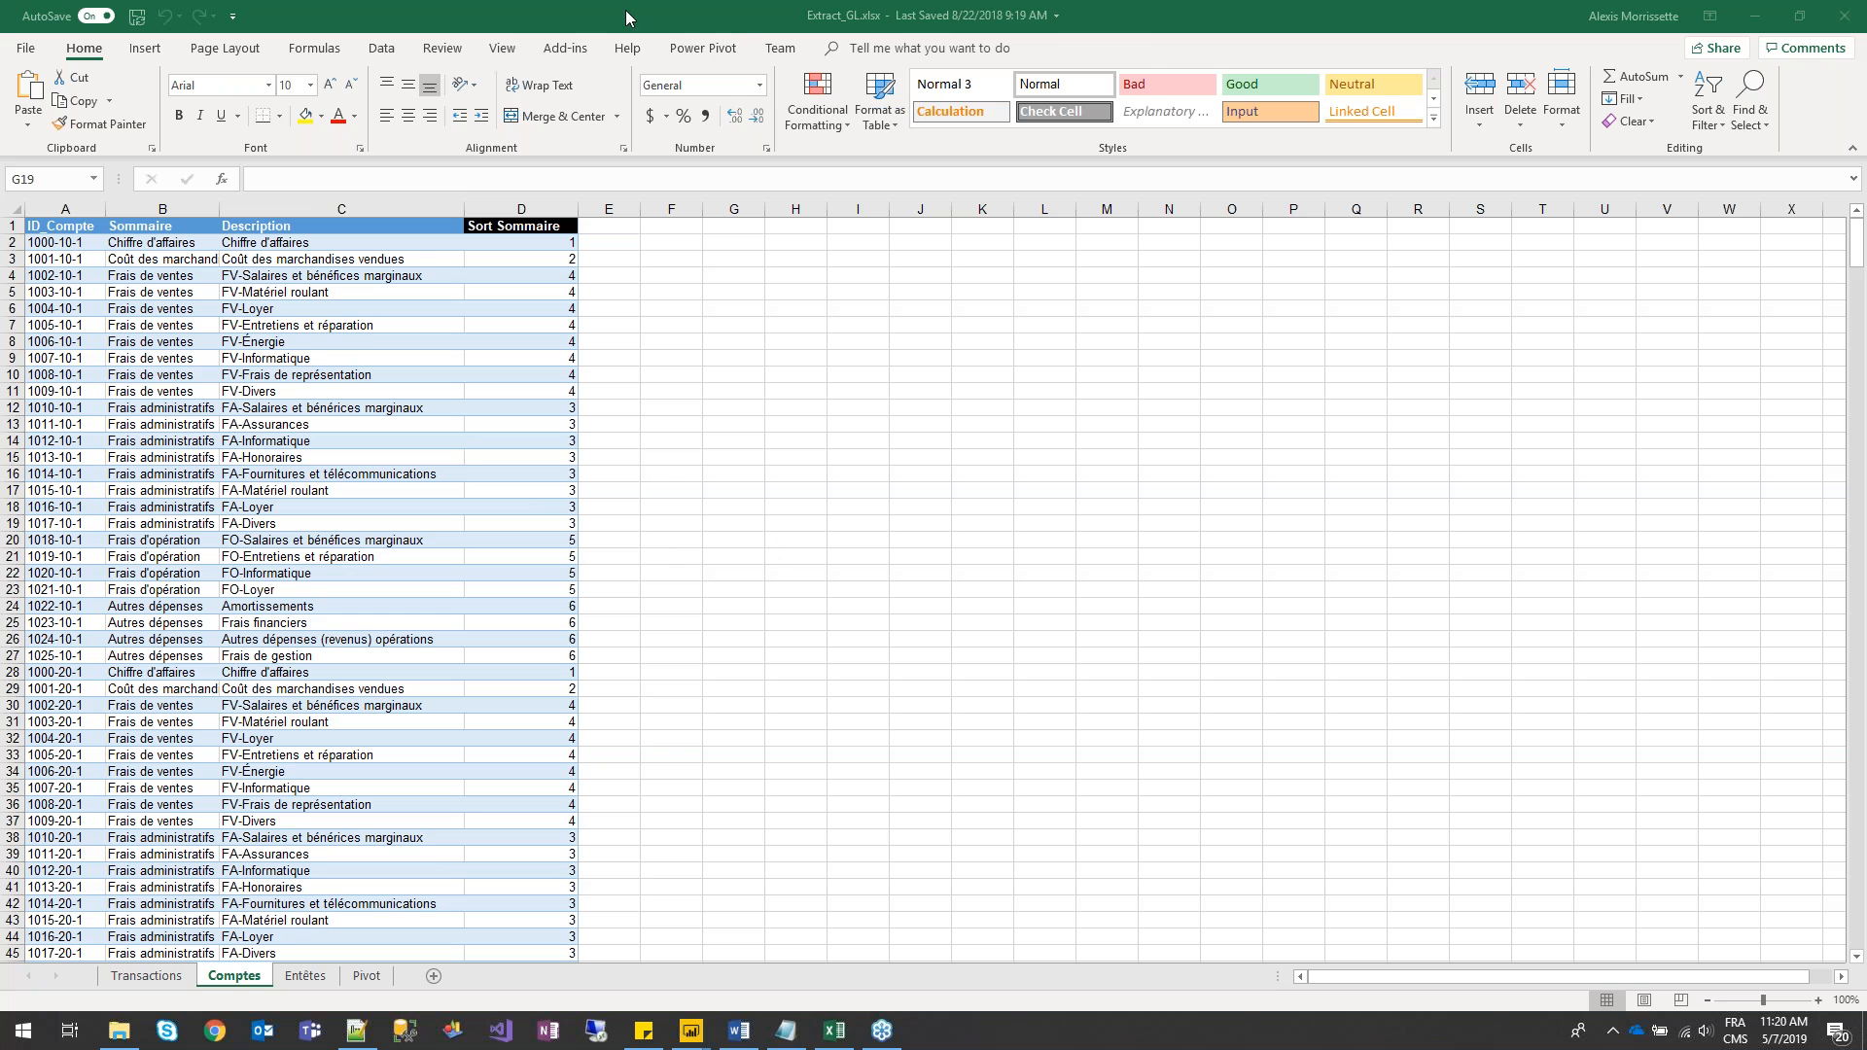
- Examine the Transactions and Comptes sheets of Extract_GL.xlsx, focusing on the ID_Compte column in the transactions
click(1129, 7)
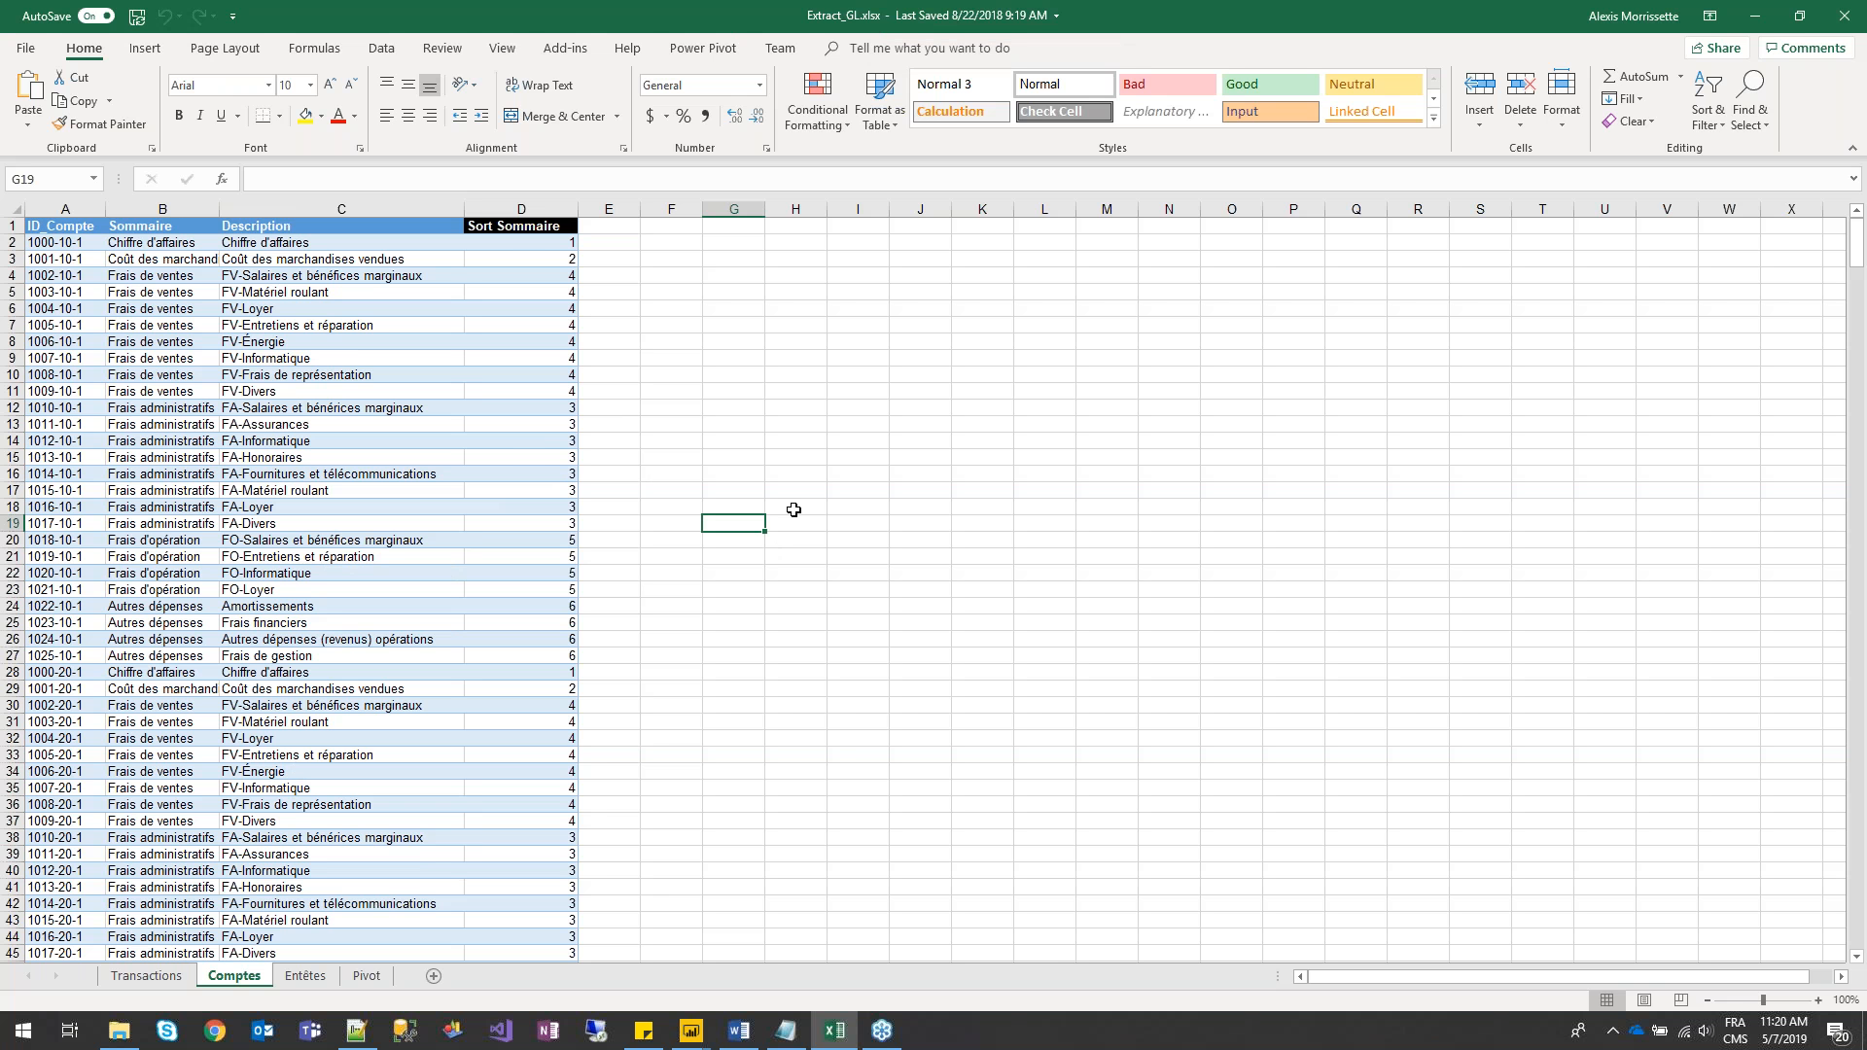
click(155, 978)
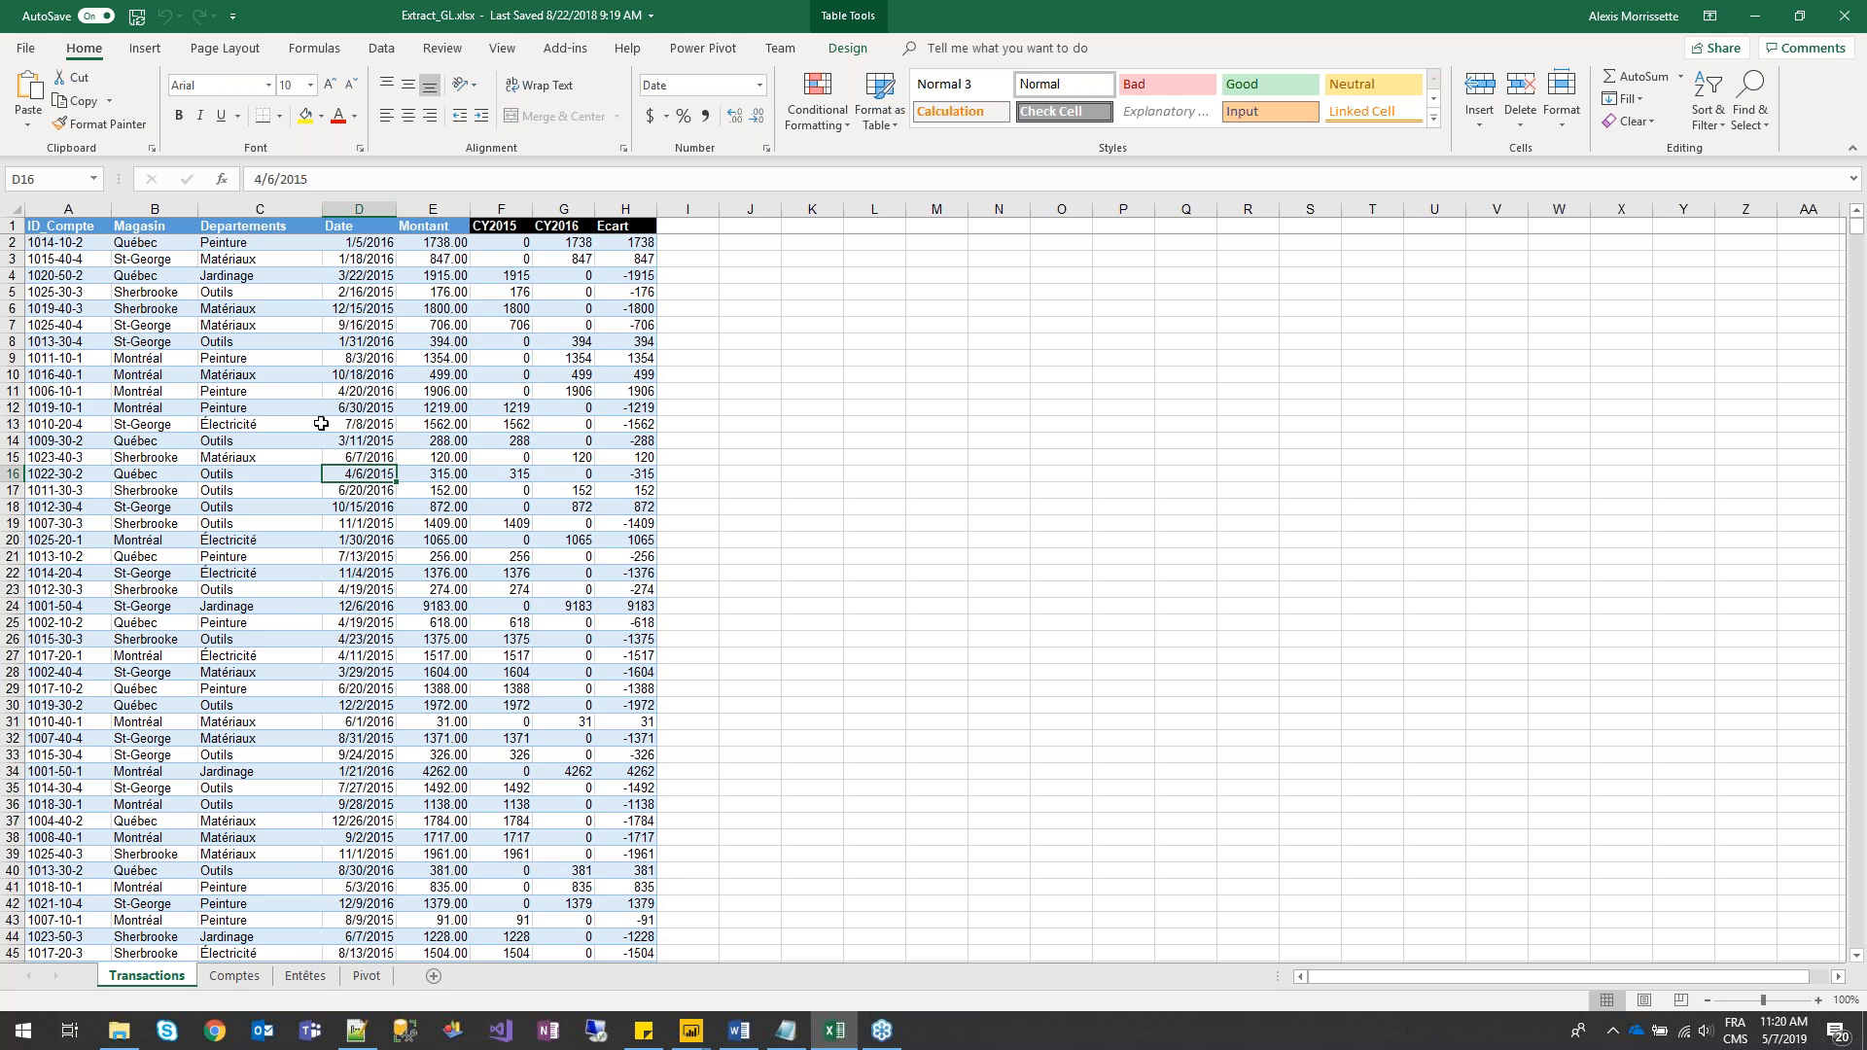
click(68, 207)
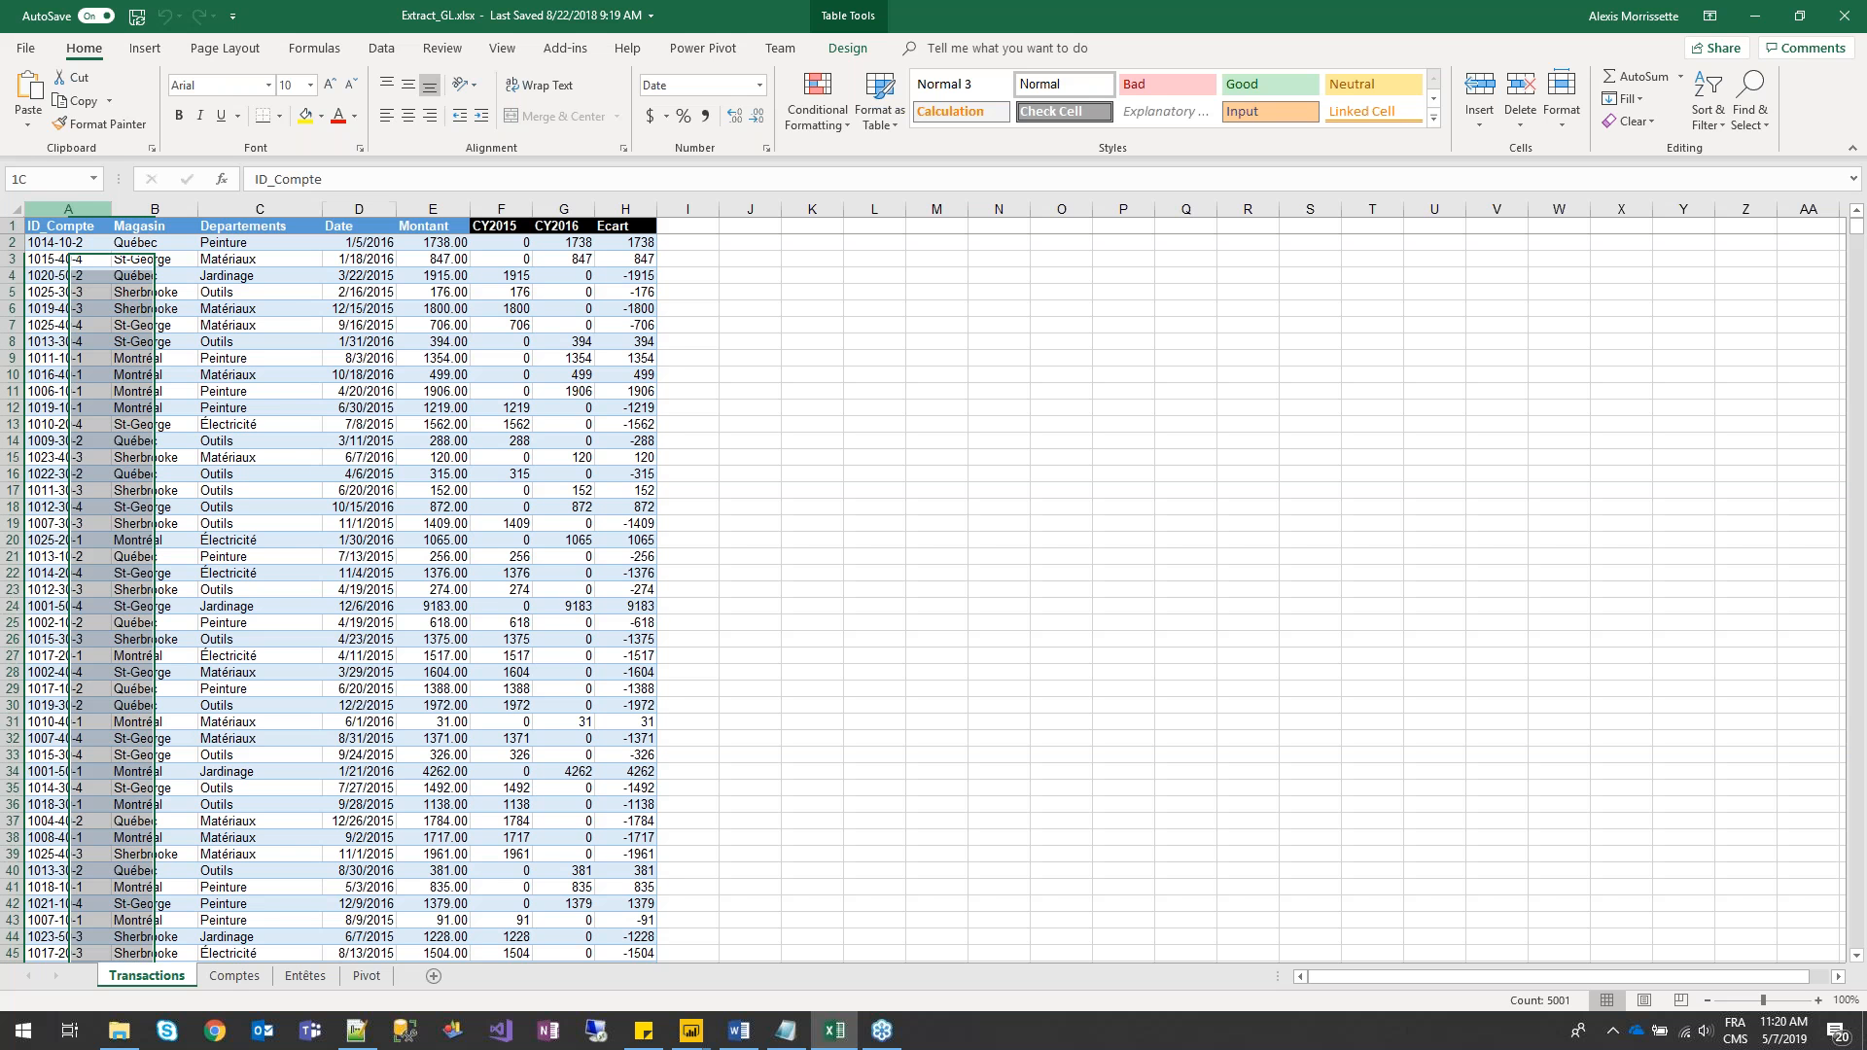
click(236, 978)
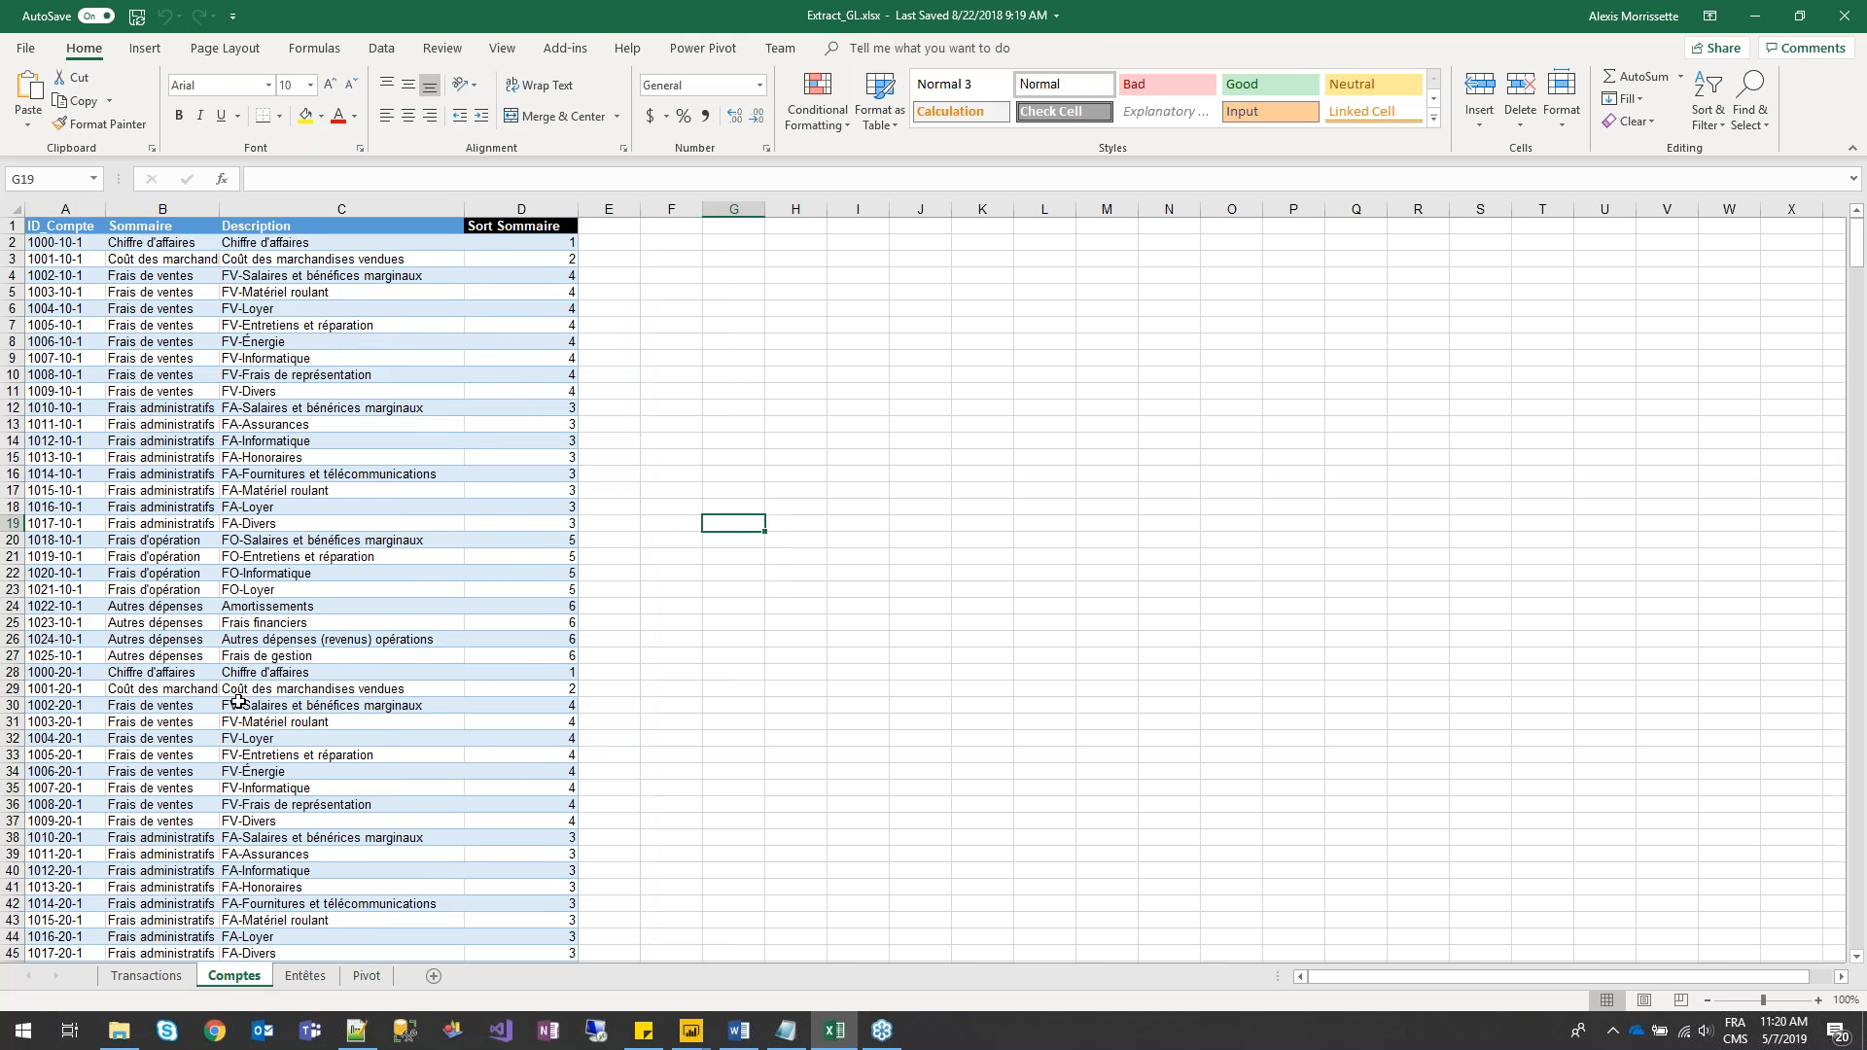
click(159, 975)
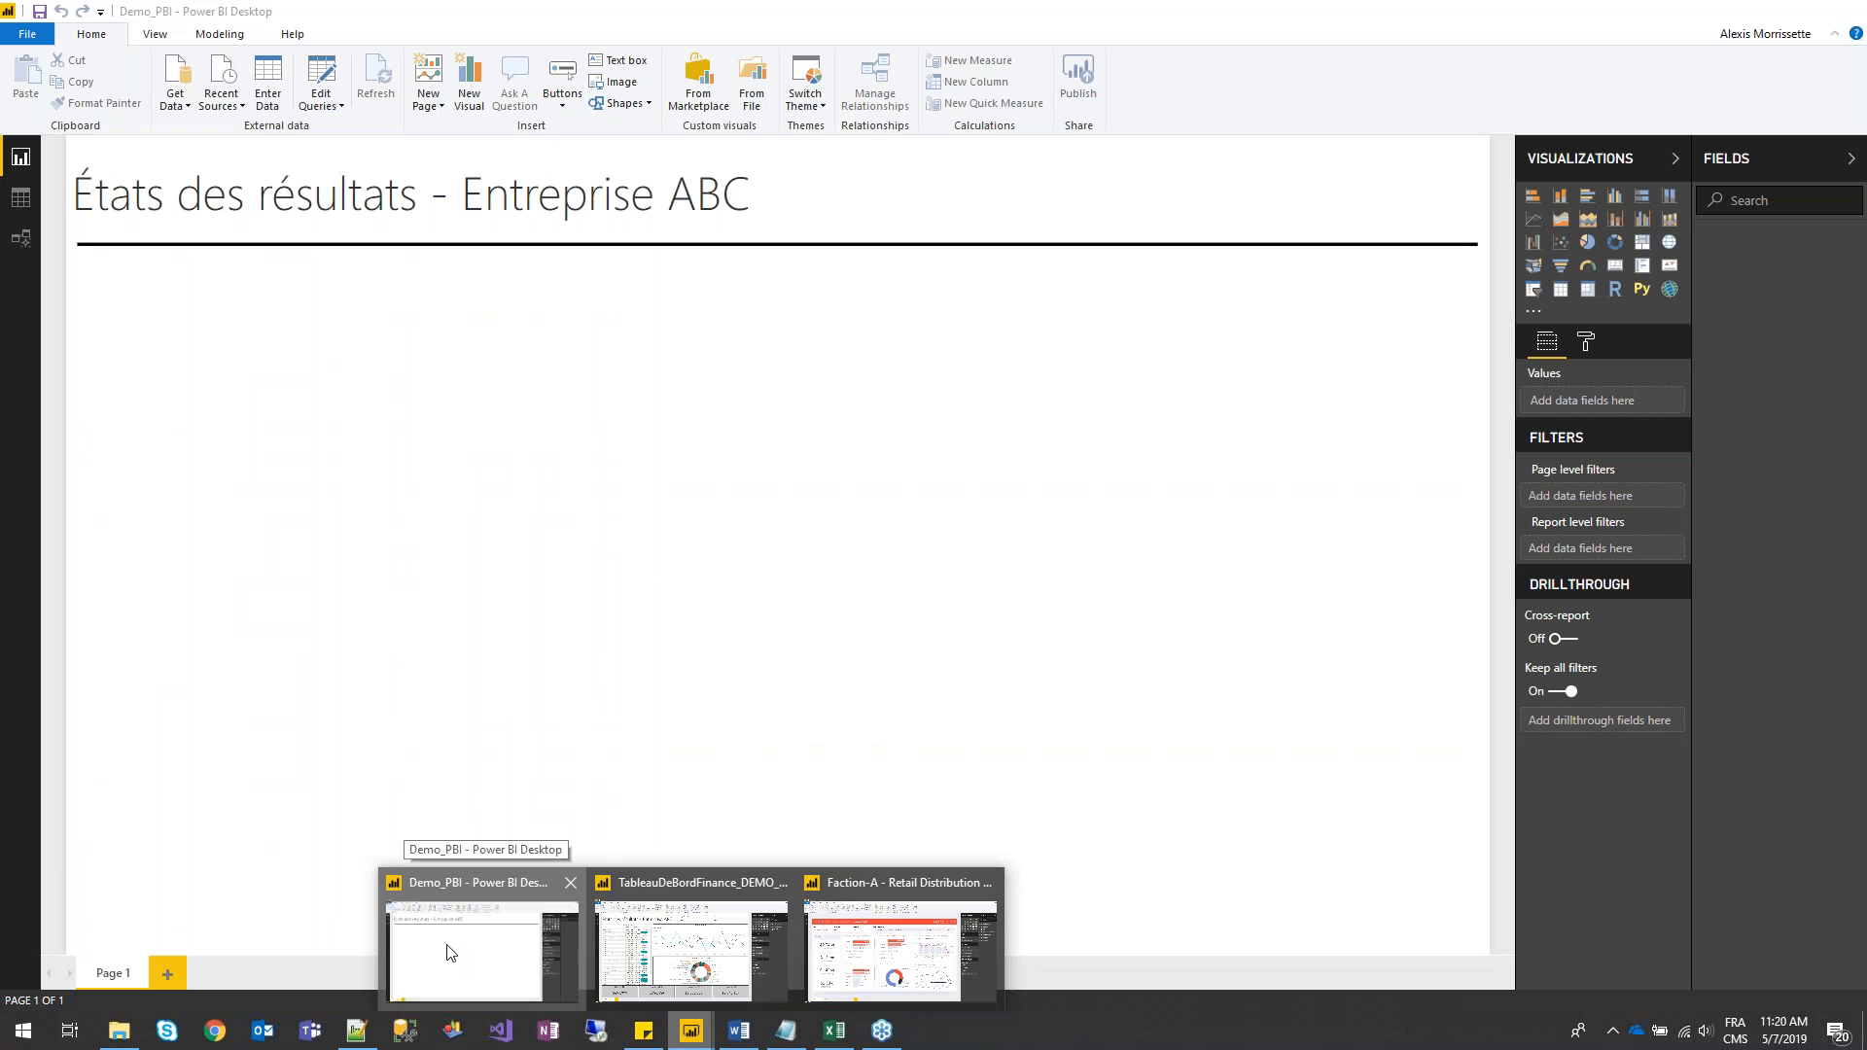
- Switch to the Demo_PBI report in Power BI Desktop and try to connect to the Excel workbook Extract_GL.xlsx in the Demo folder
click(448, 953)
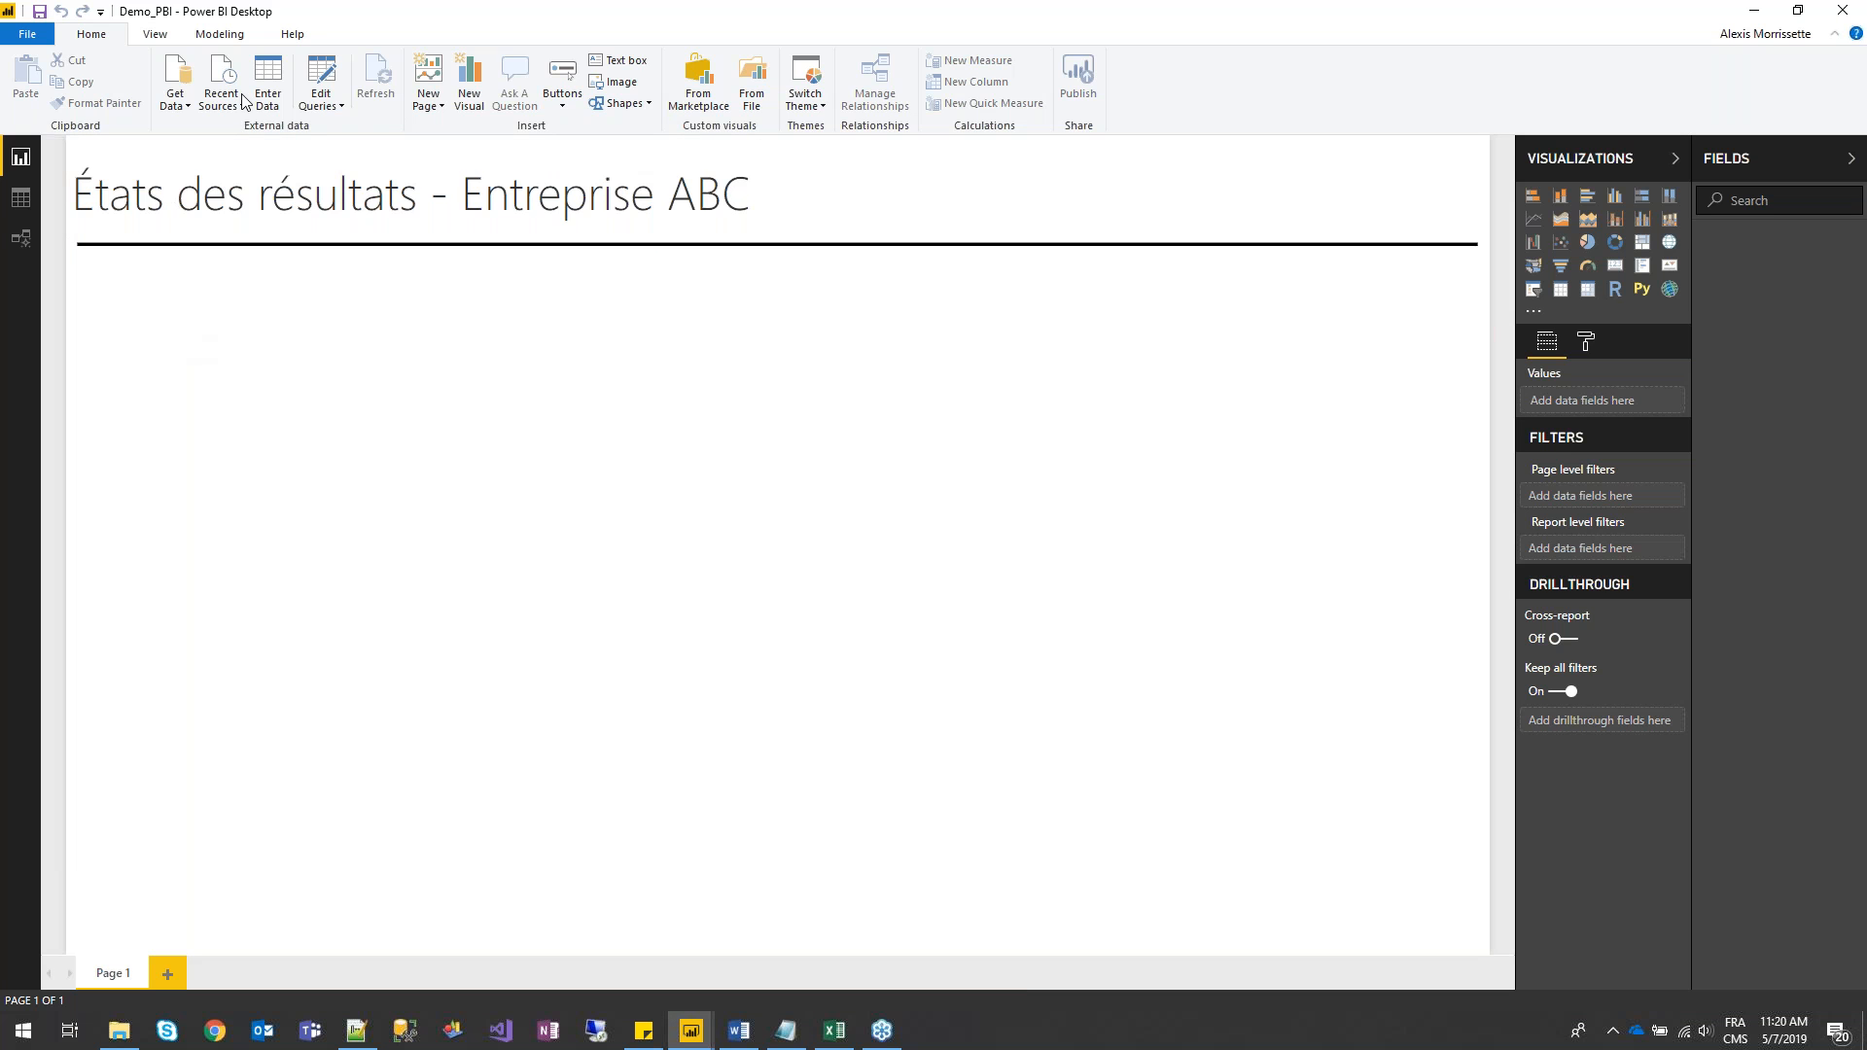
click(184, 76)
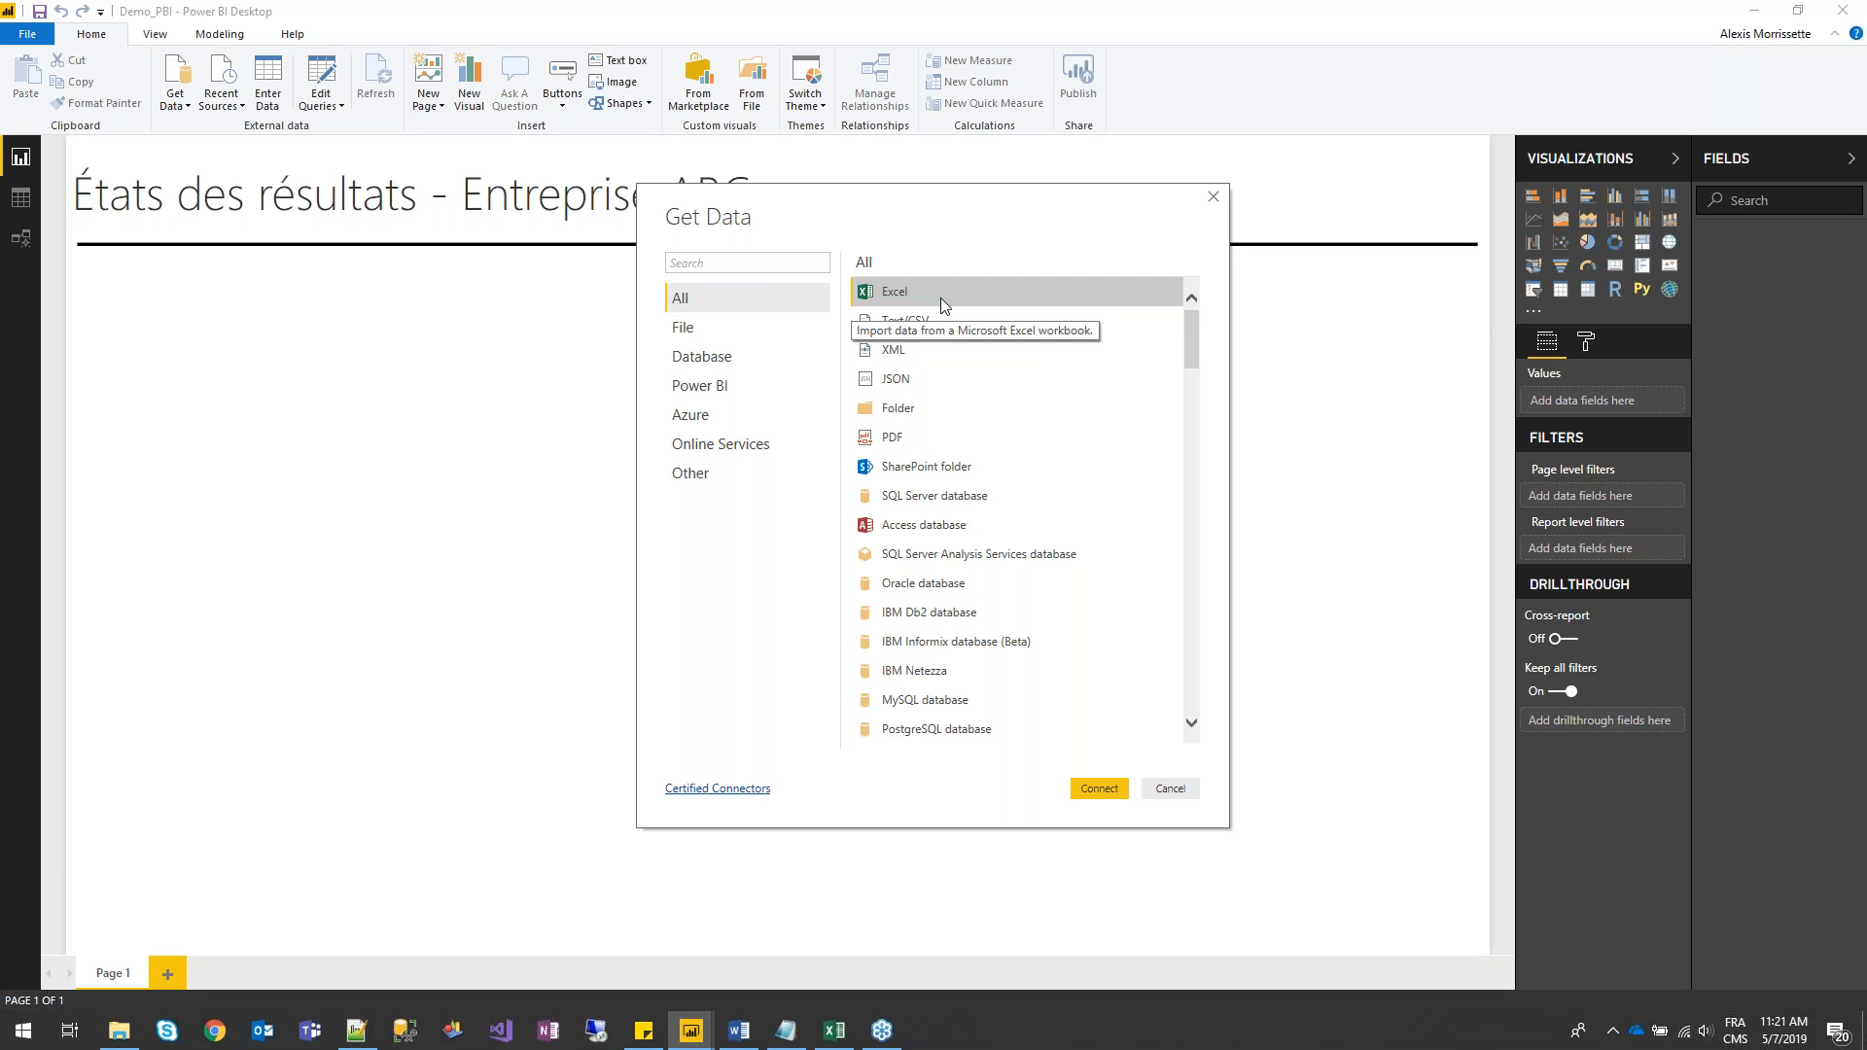
click(1091, 793)
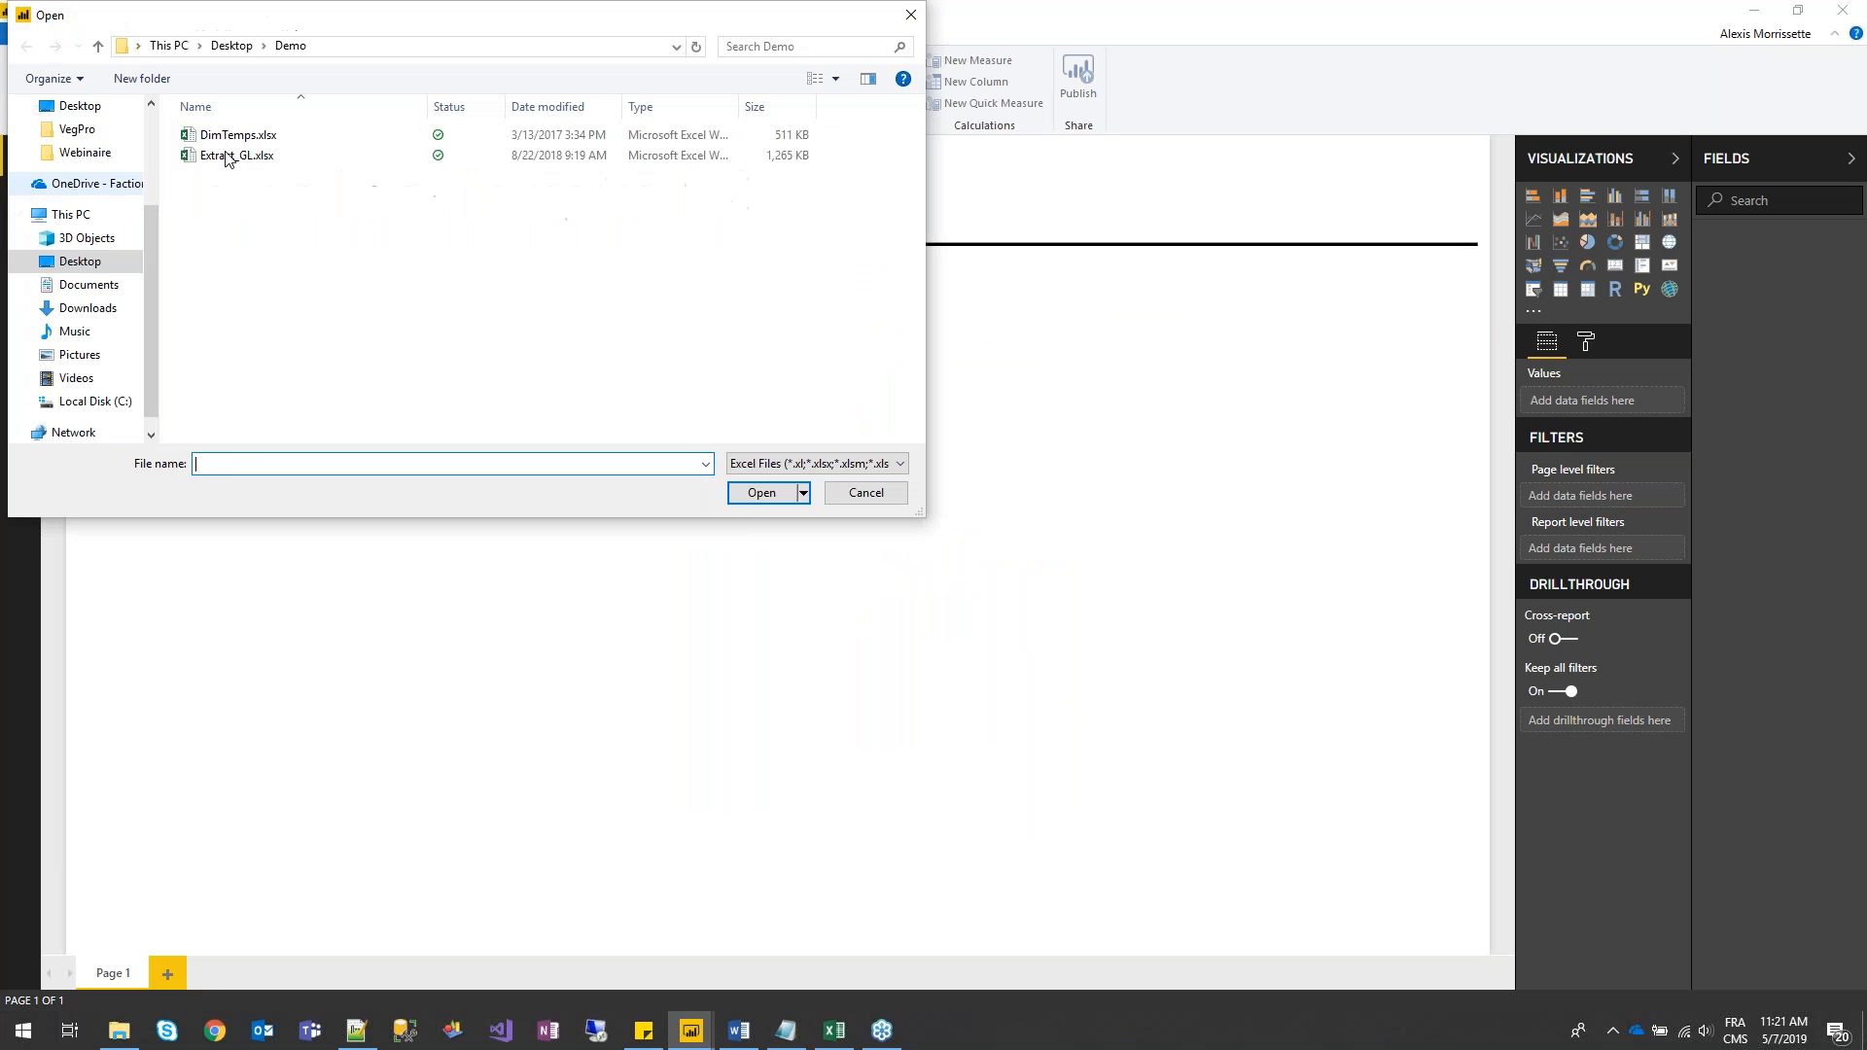
click(250, 166)
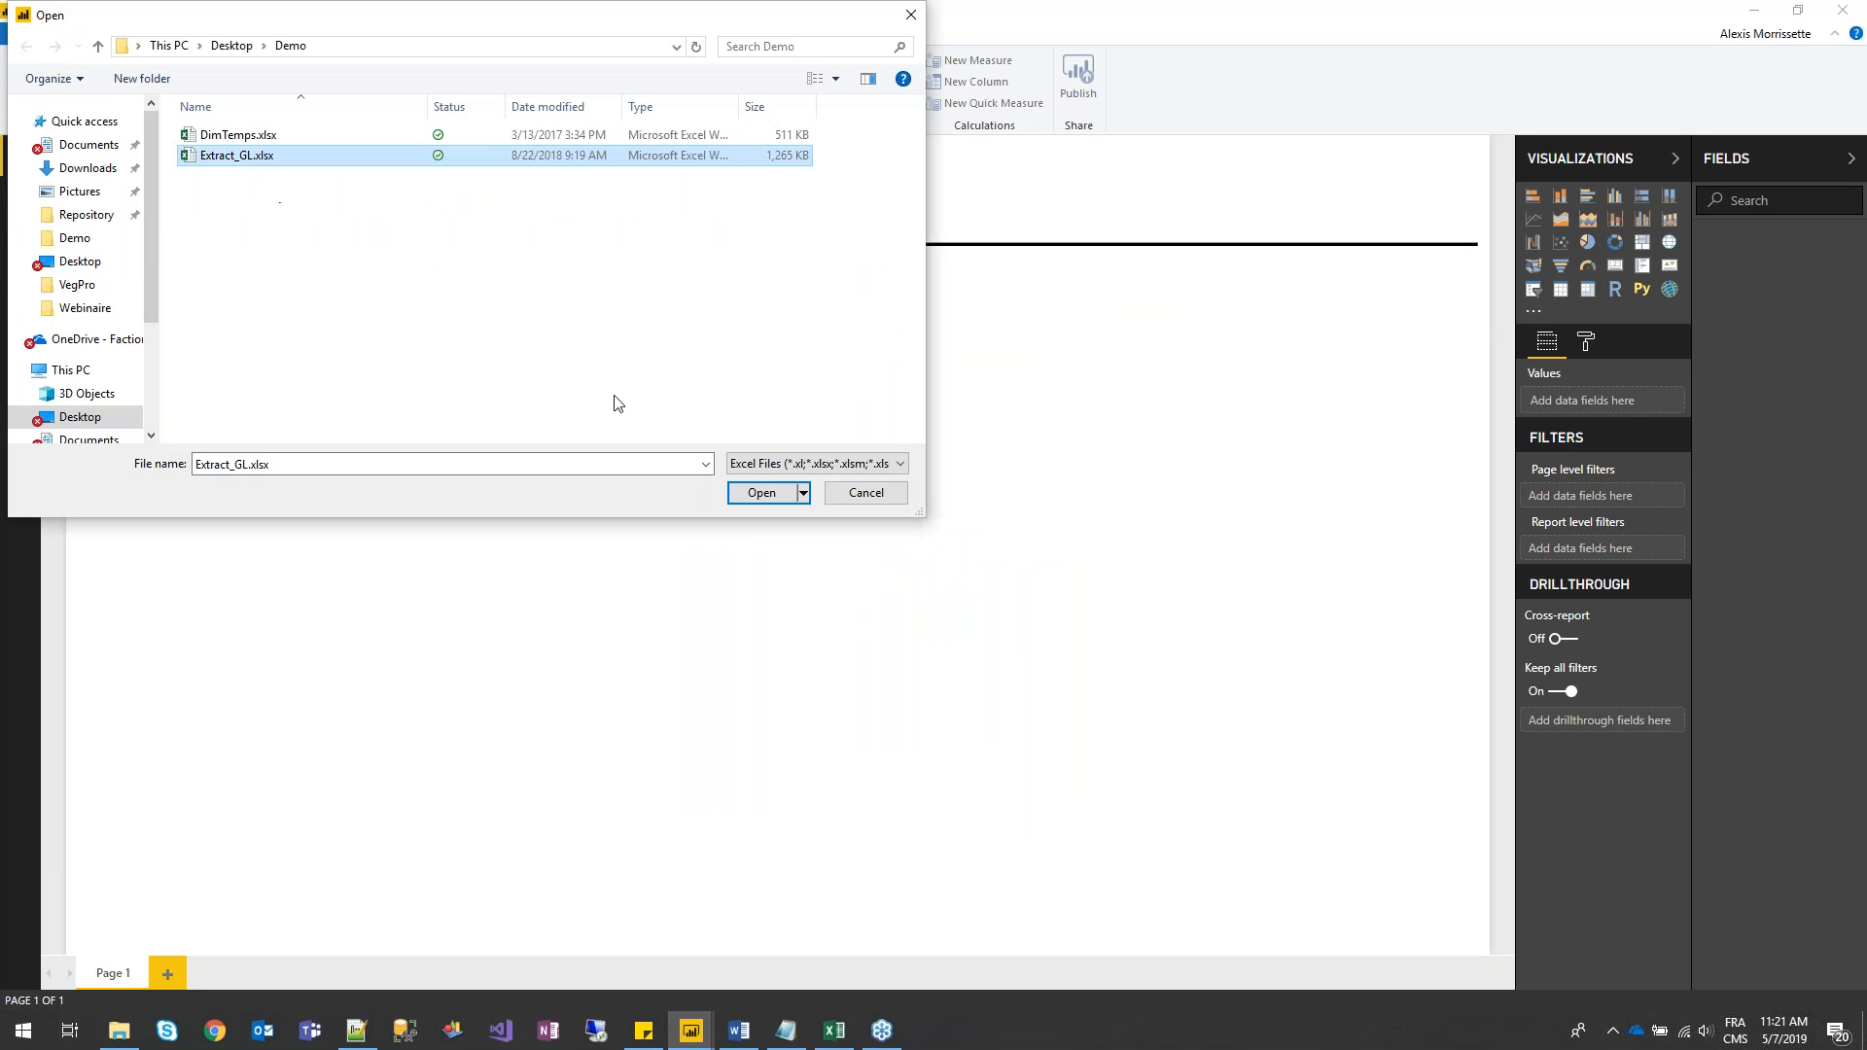
click(755, 496)
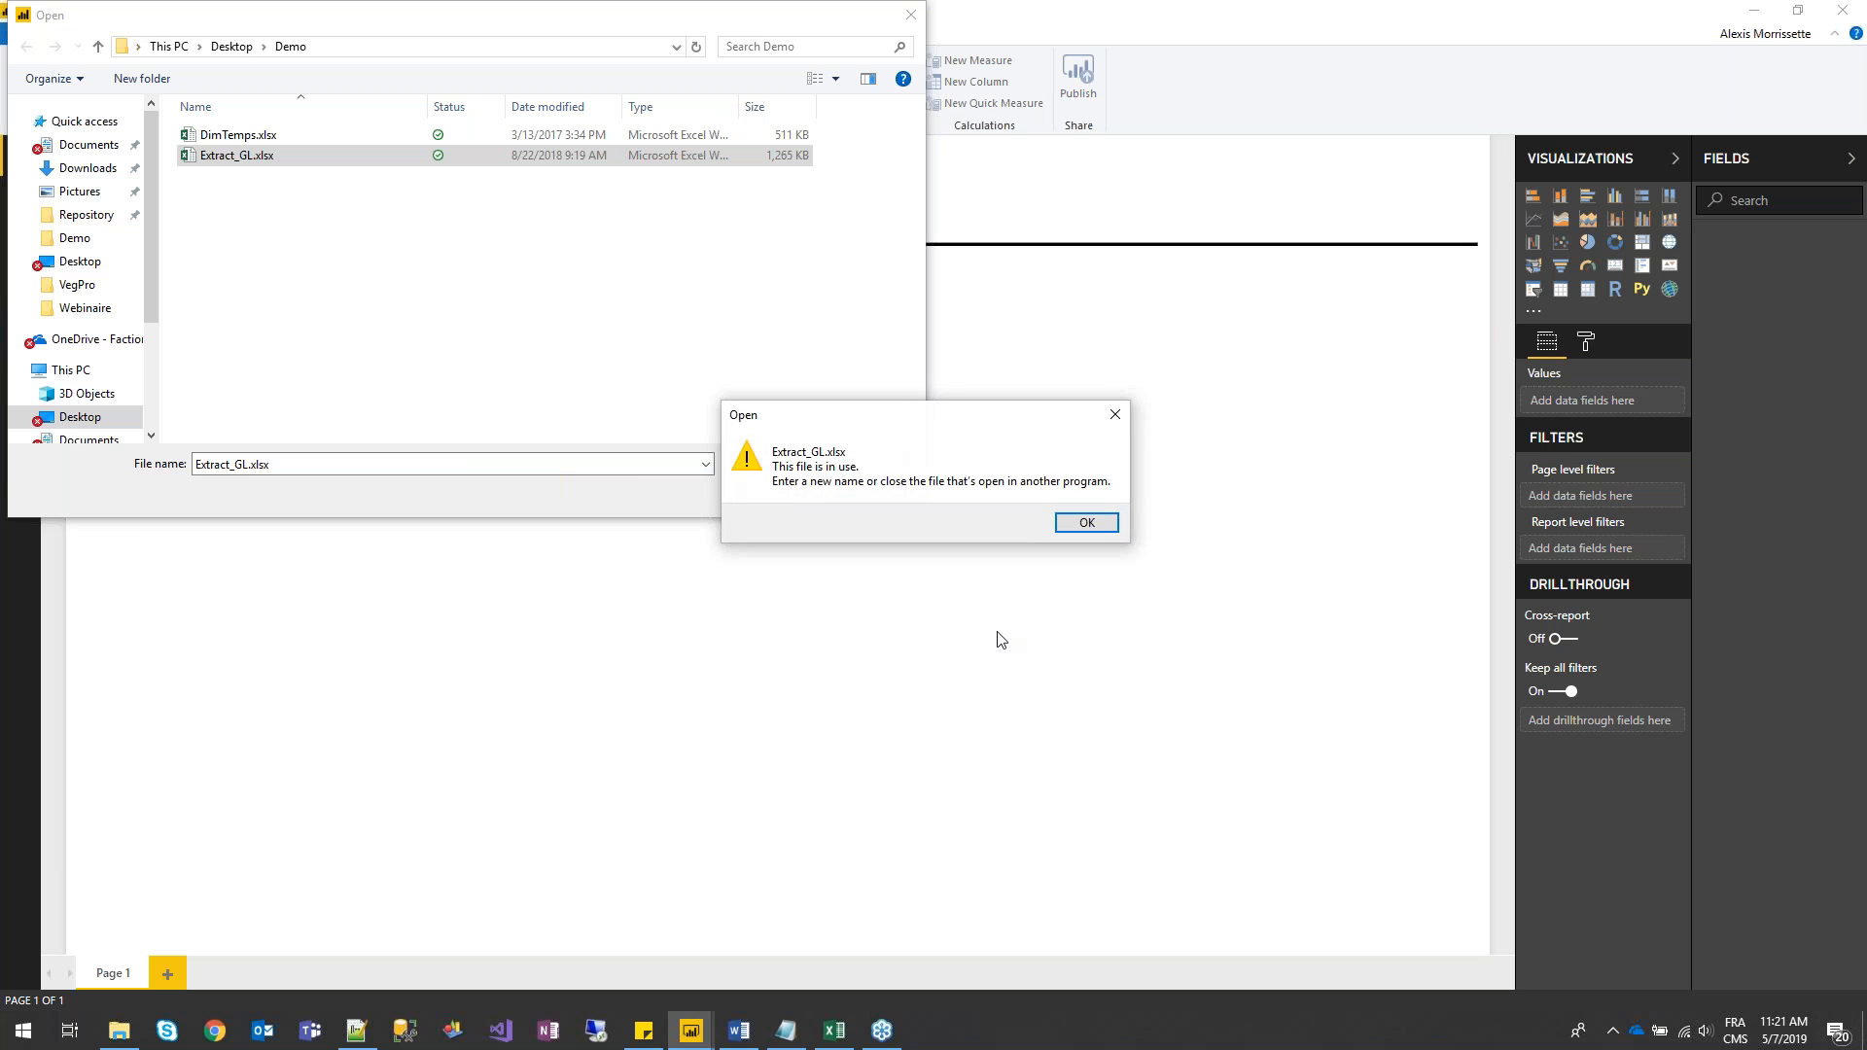
- Close the Extract_GL.xlsx workbook in Excel and retry opening it as the Power BI data source
click(836, 1033)
click(1844, 16)
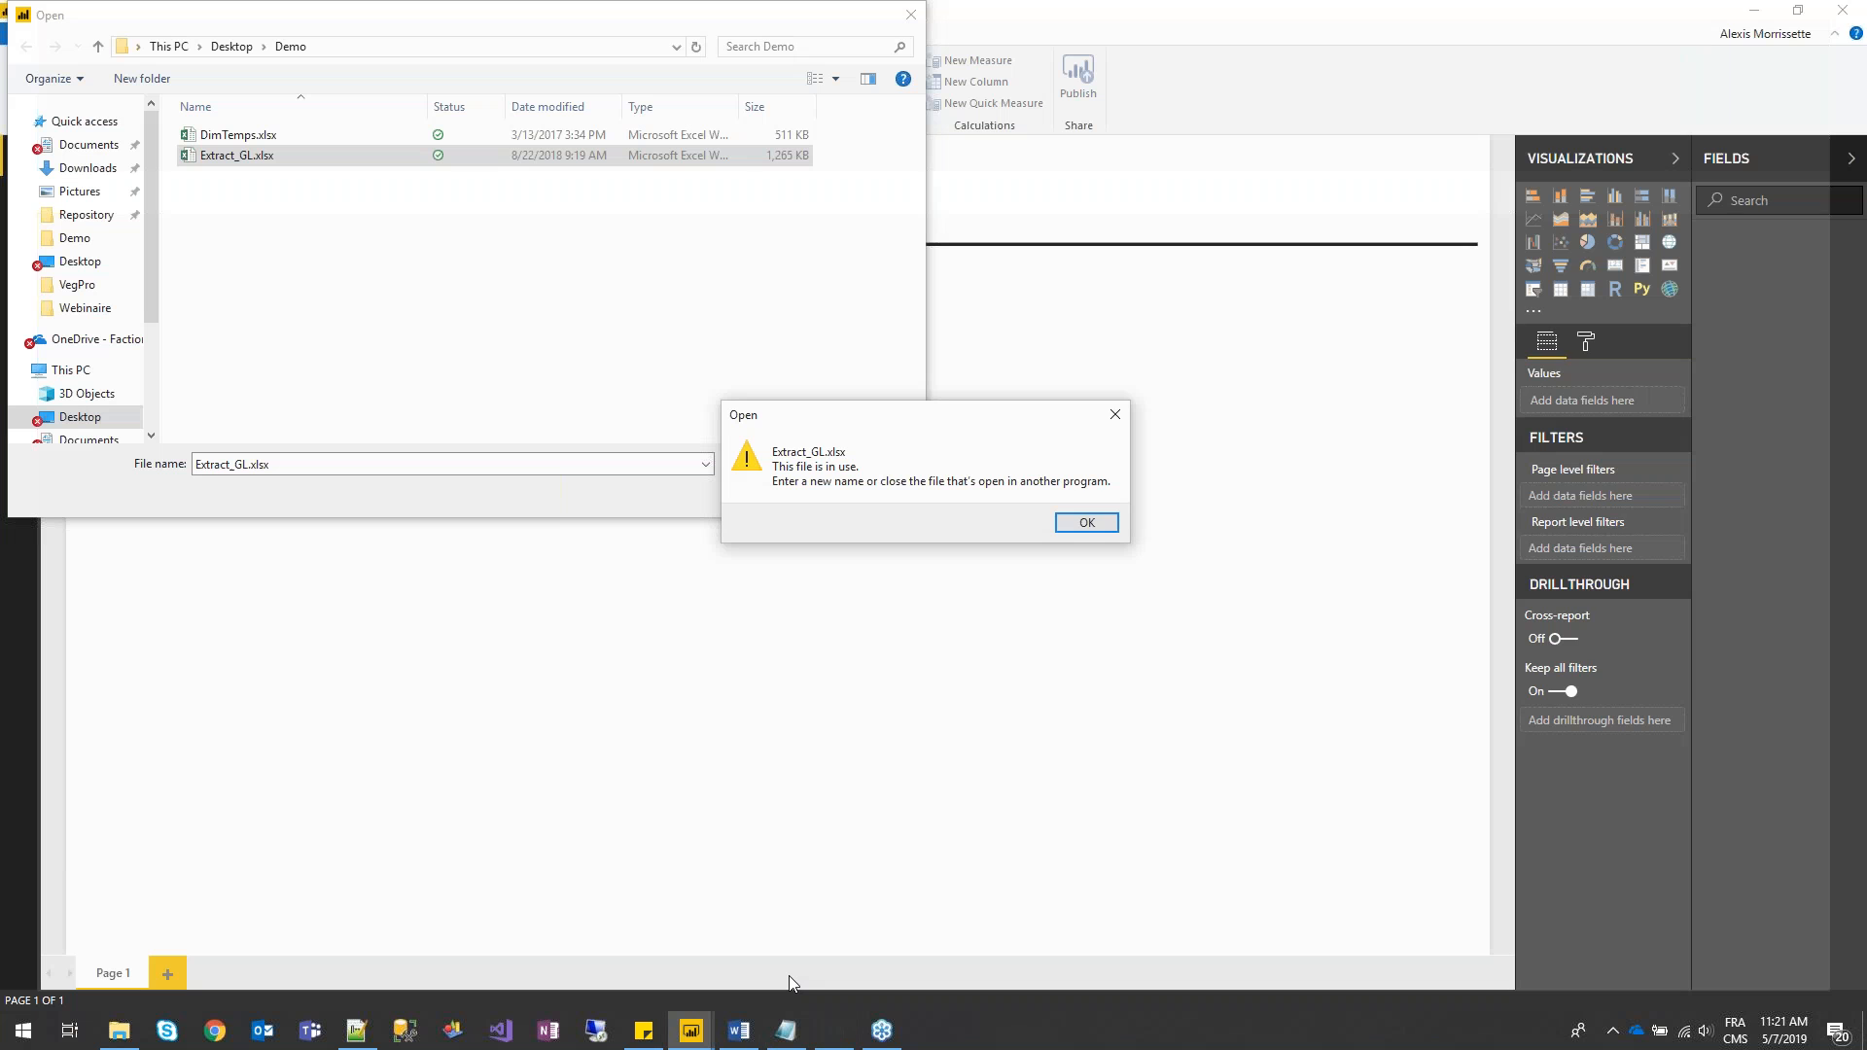
click(1115, 414)
click(773, 498)
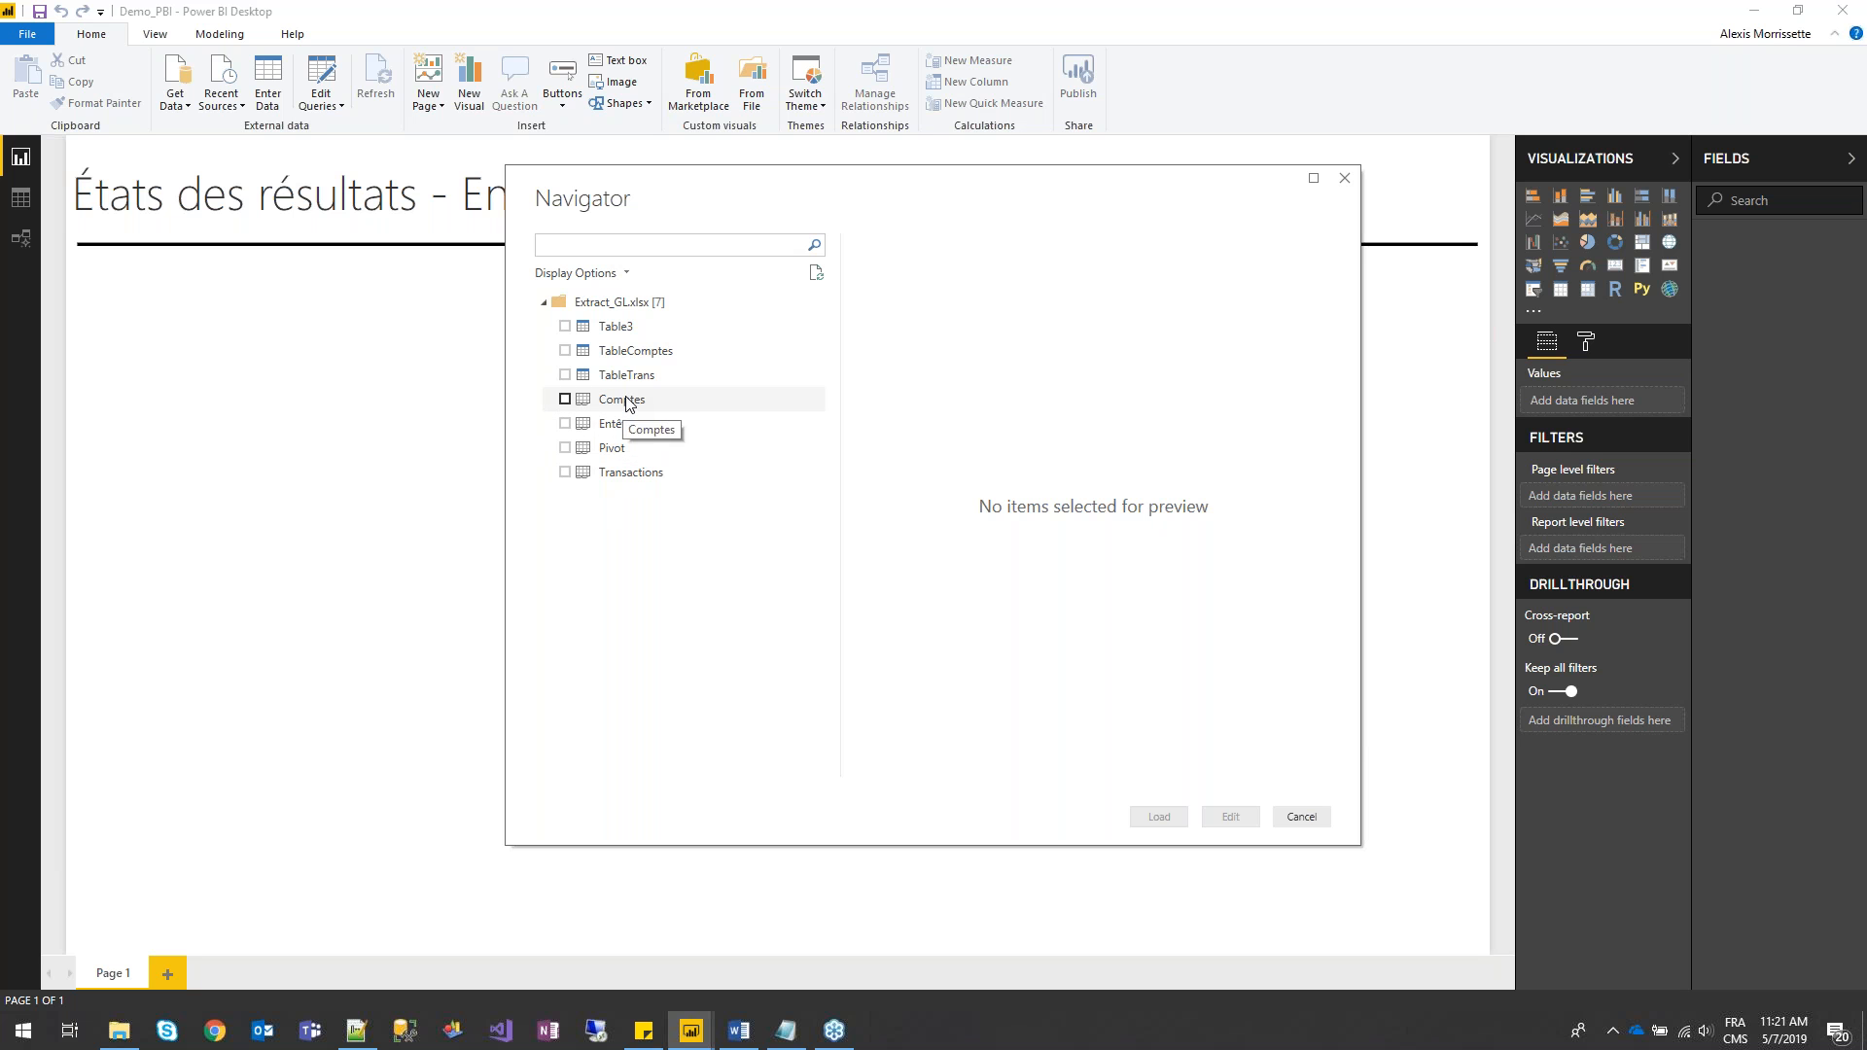
- Load the TableTrans and TableComptes tables from Extract_GL.xlsx into the report
click(566, 375)
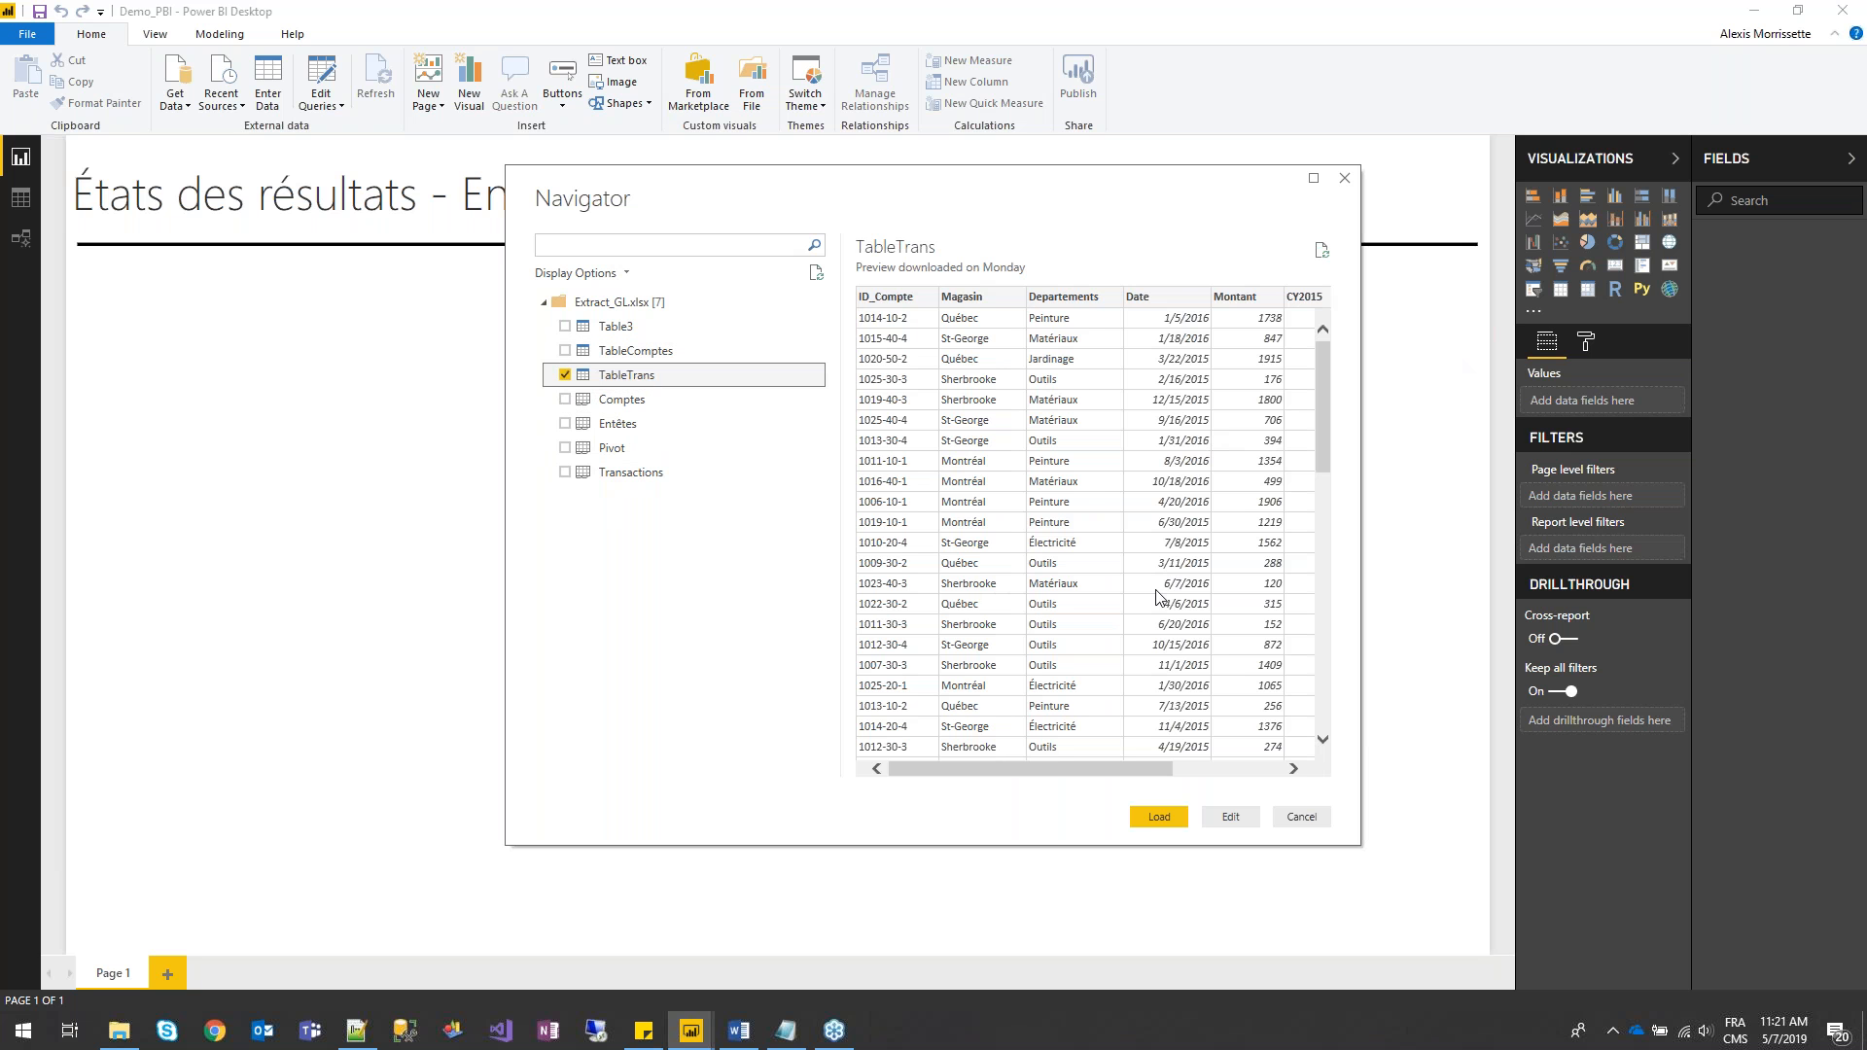
click(566, 351)
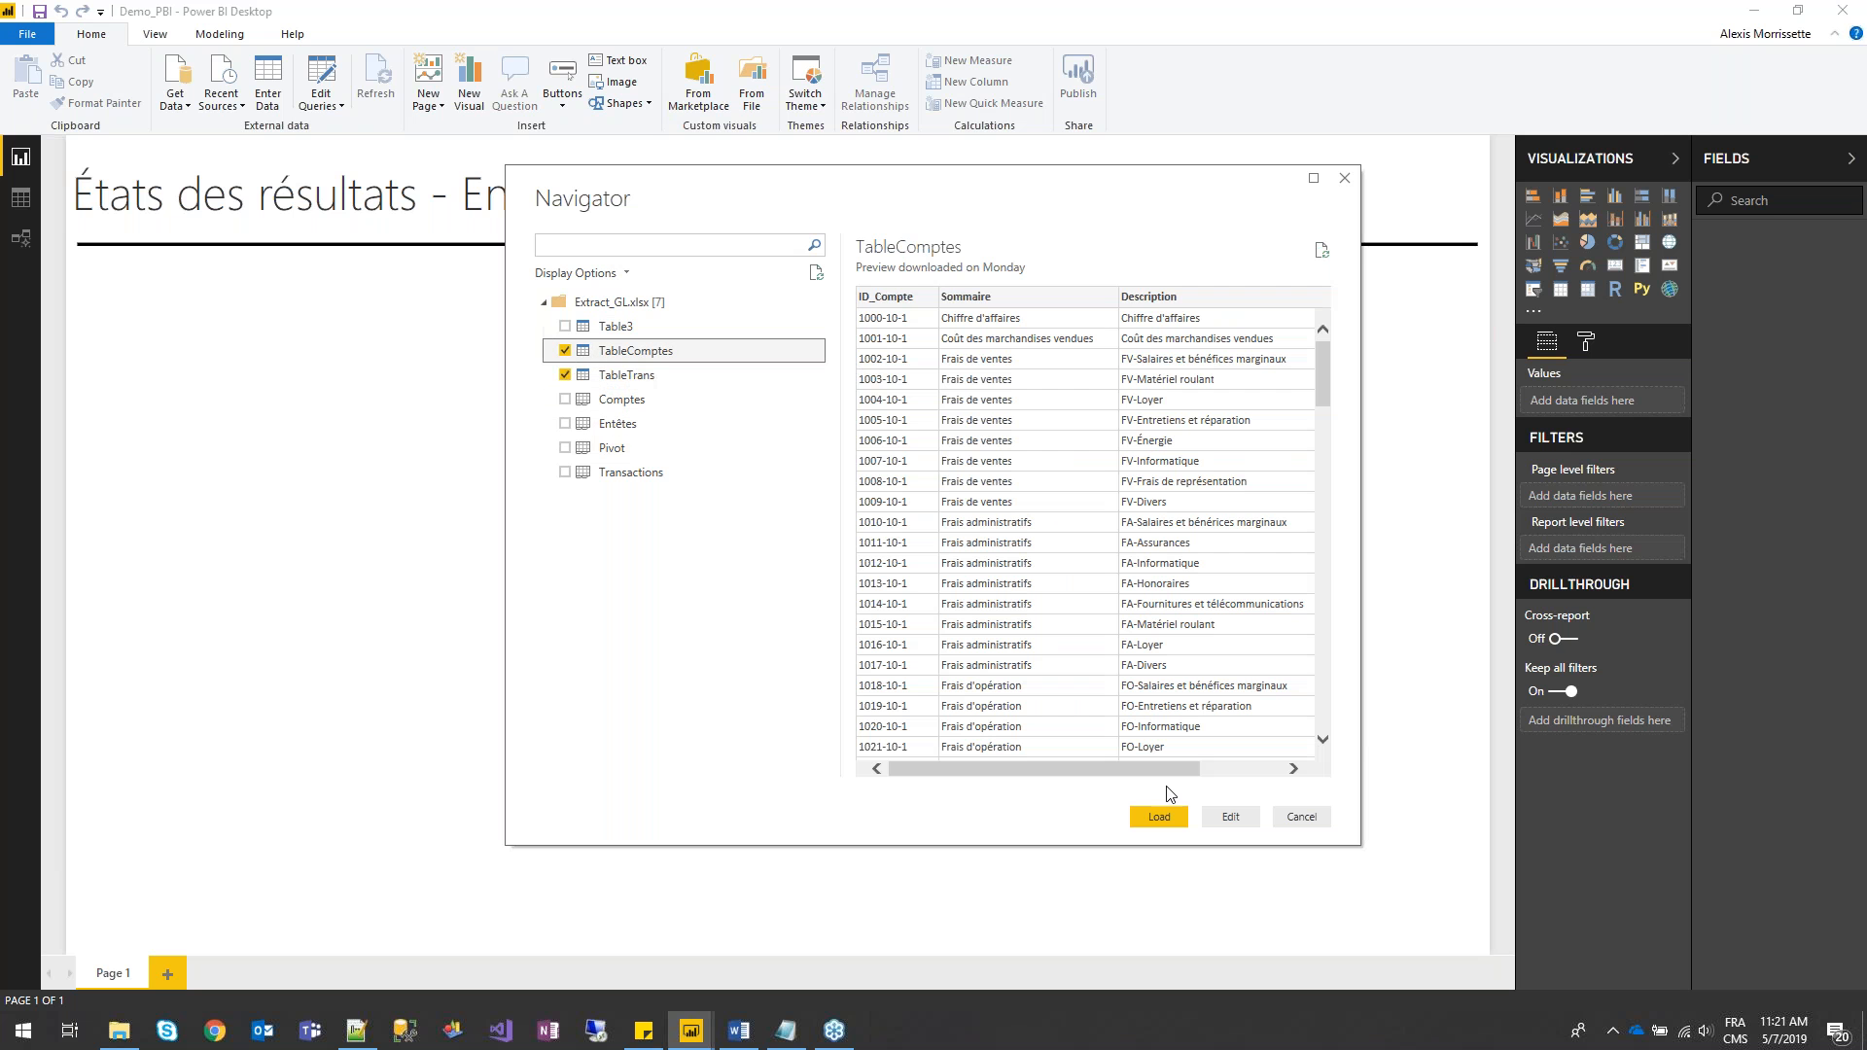
click(1170, 822)
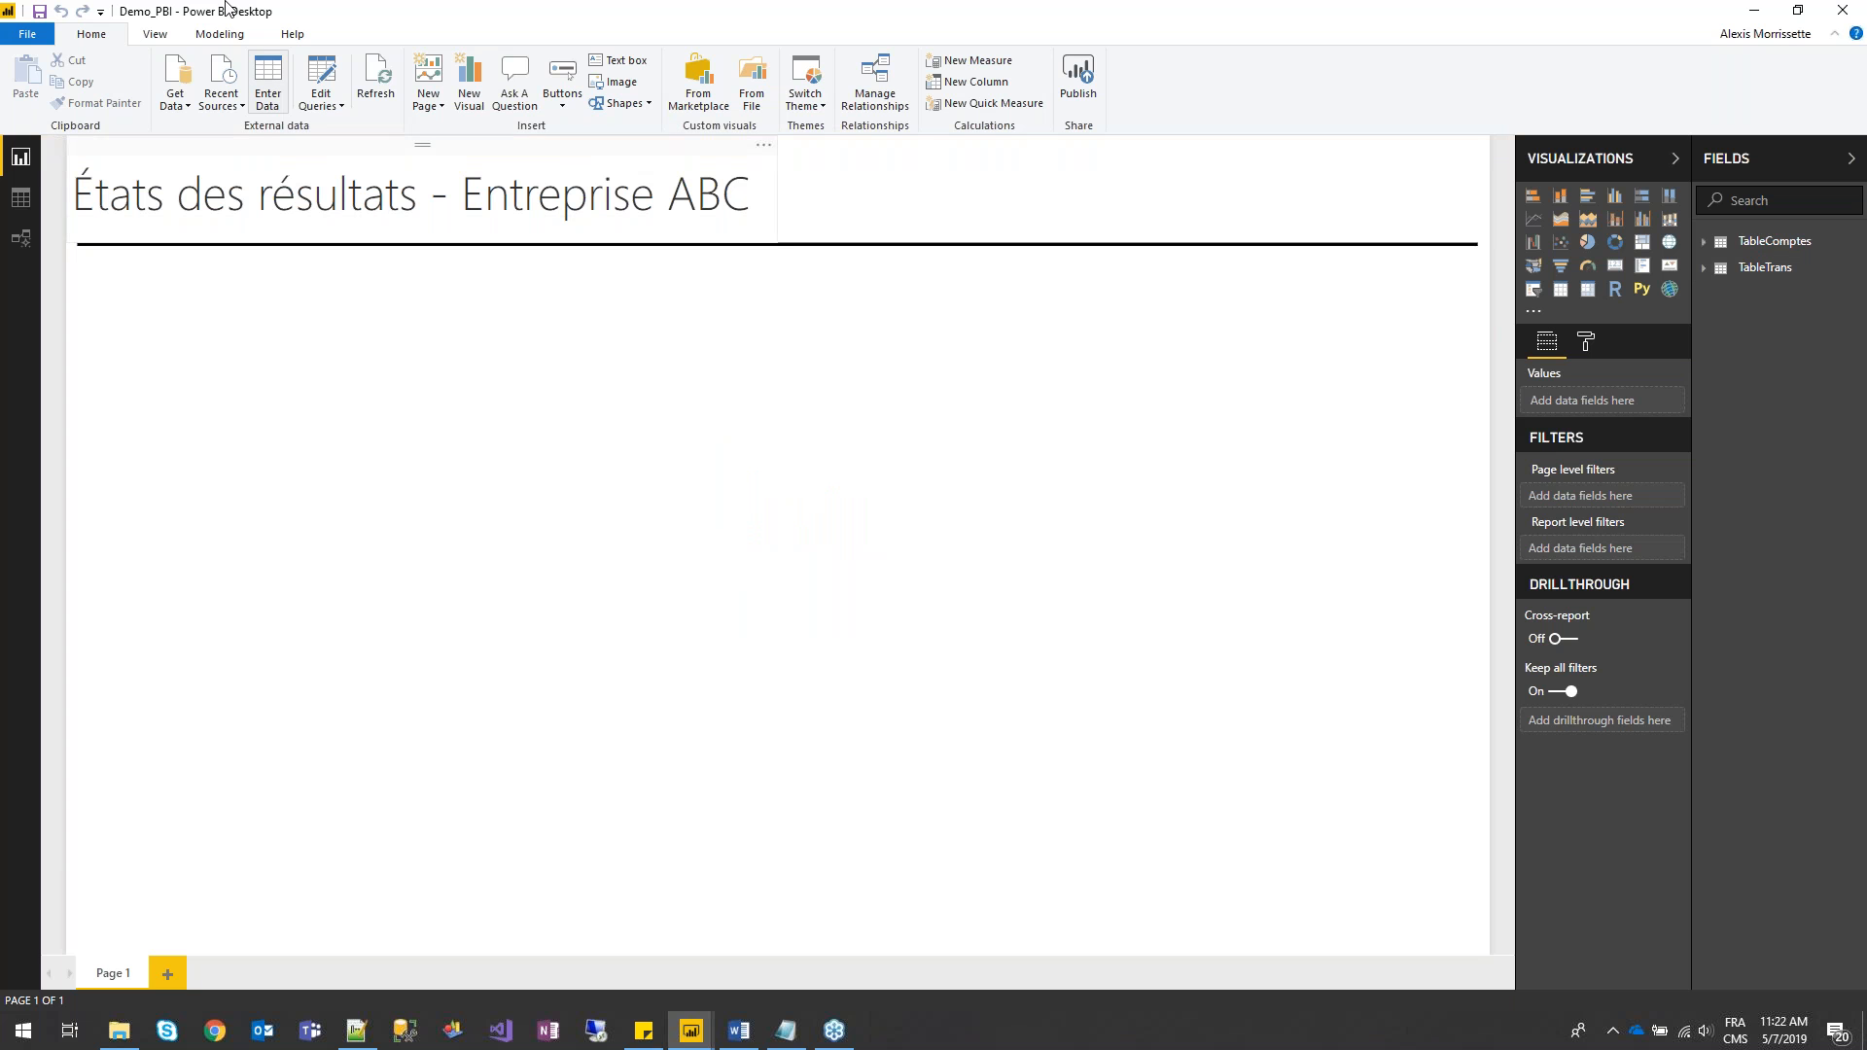
- Review the TableTrans query in Power Query Editor, and reposition TableTrans farther from TableComptes in the model diagram
click(322, 63)
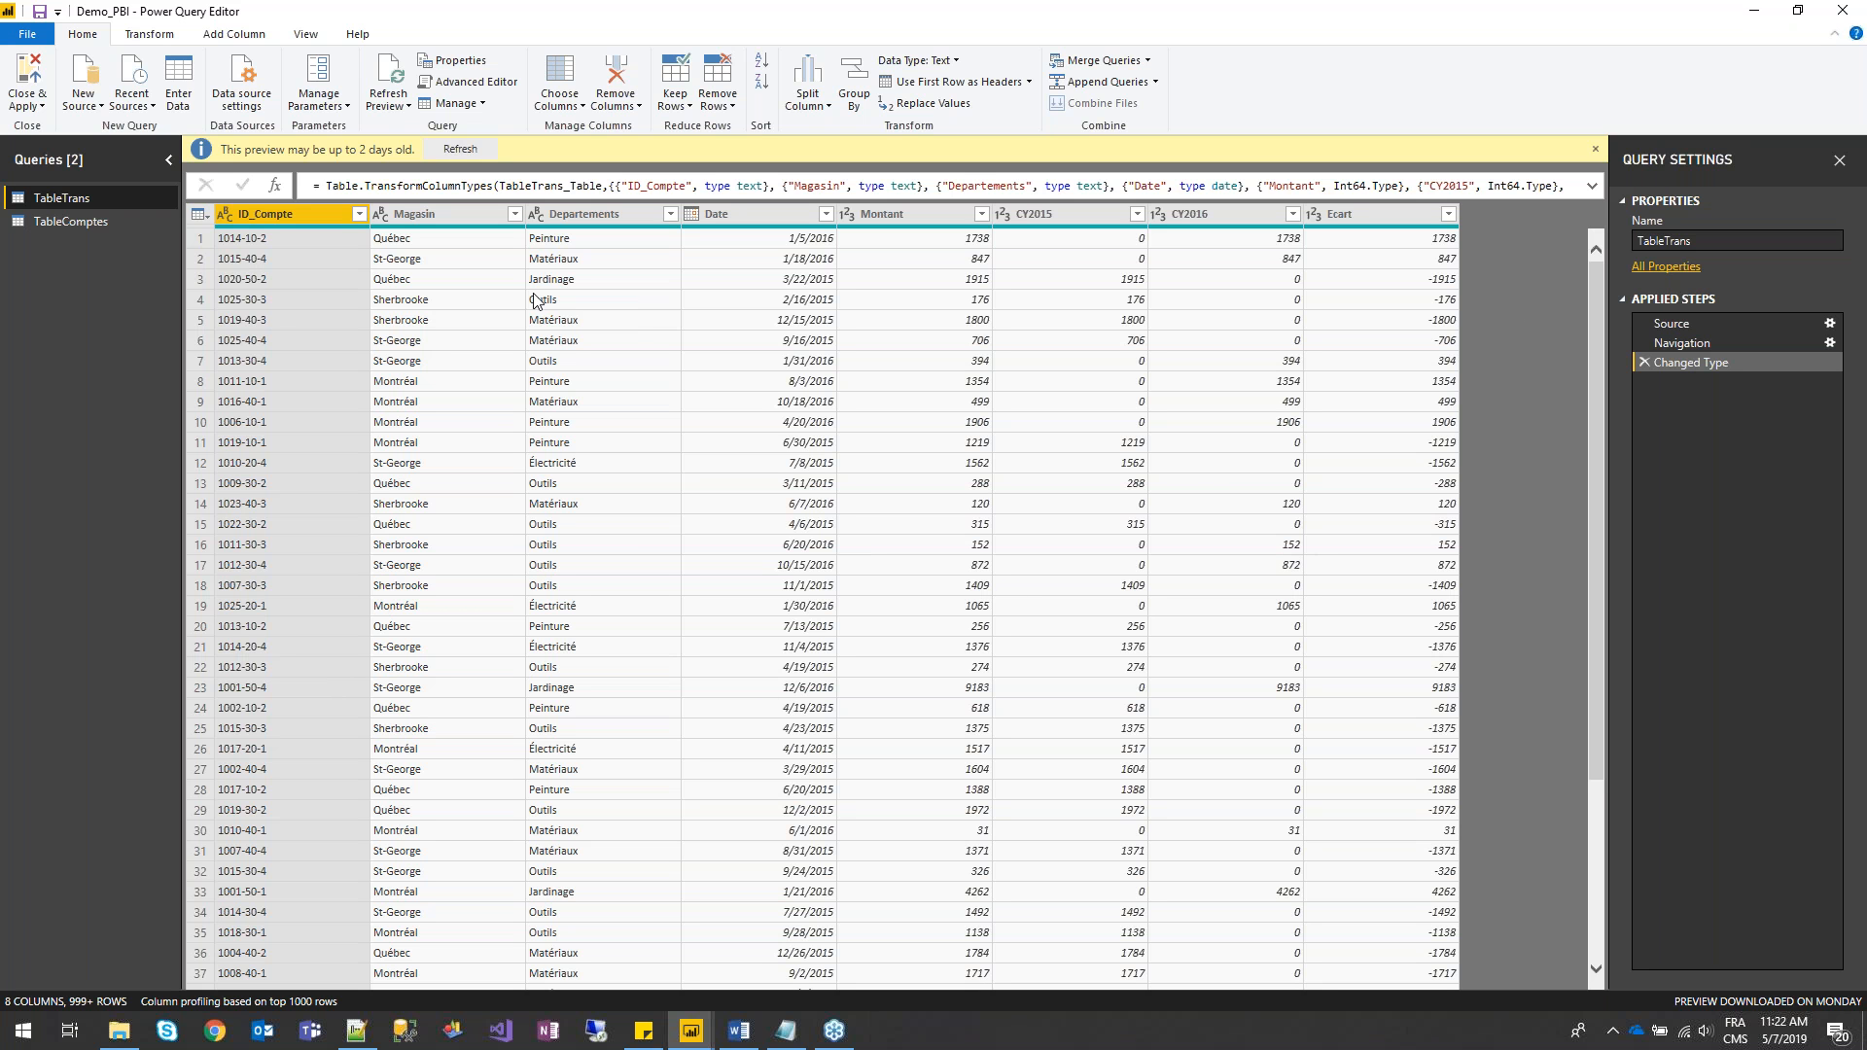
click(32, 75)
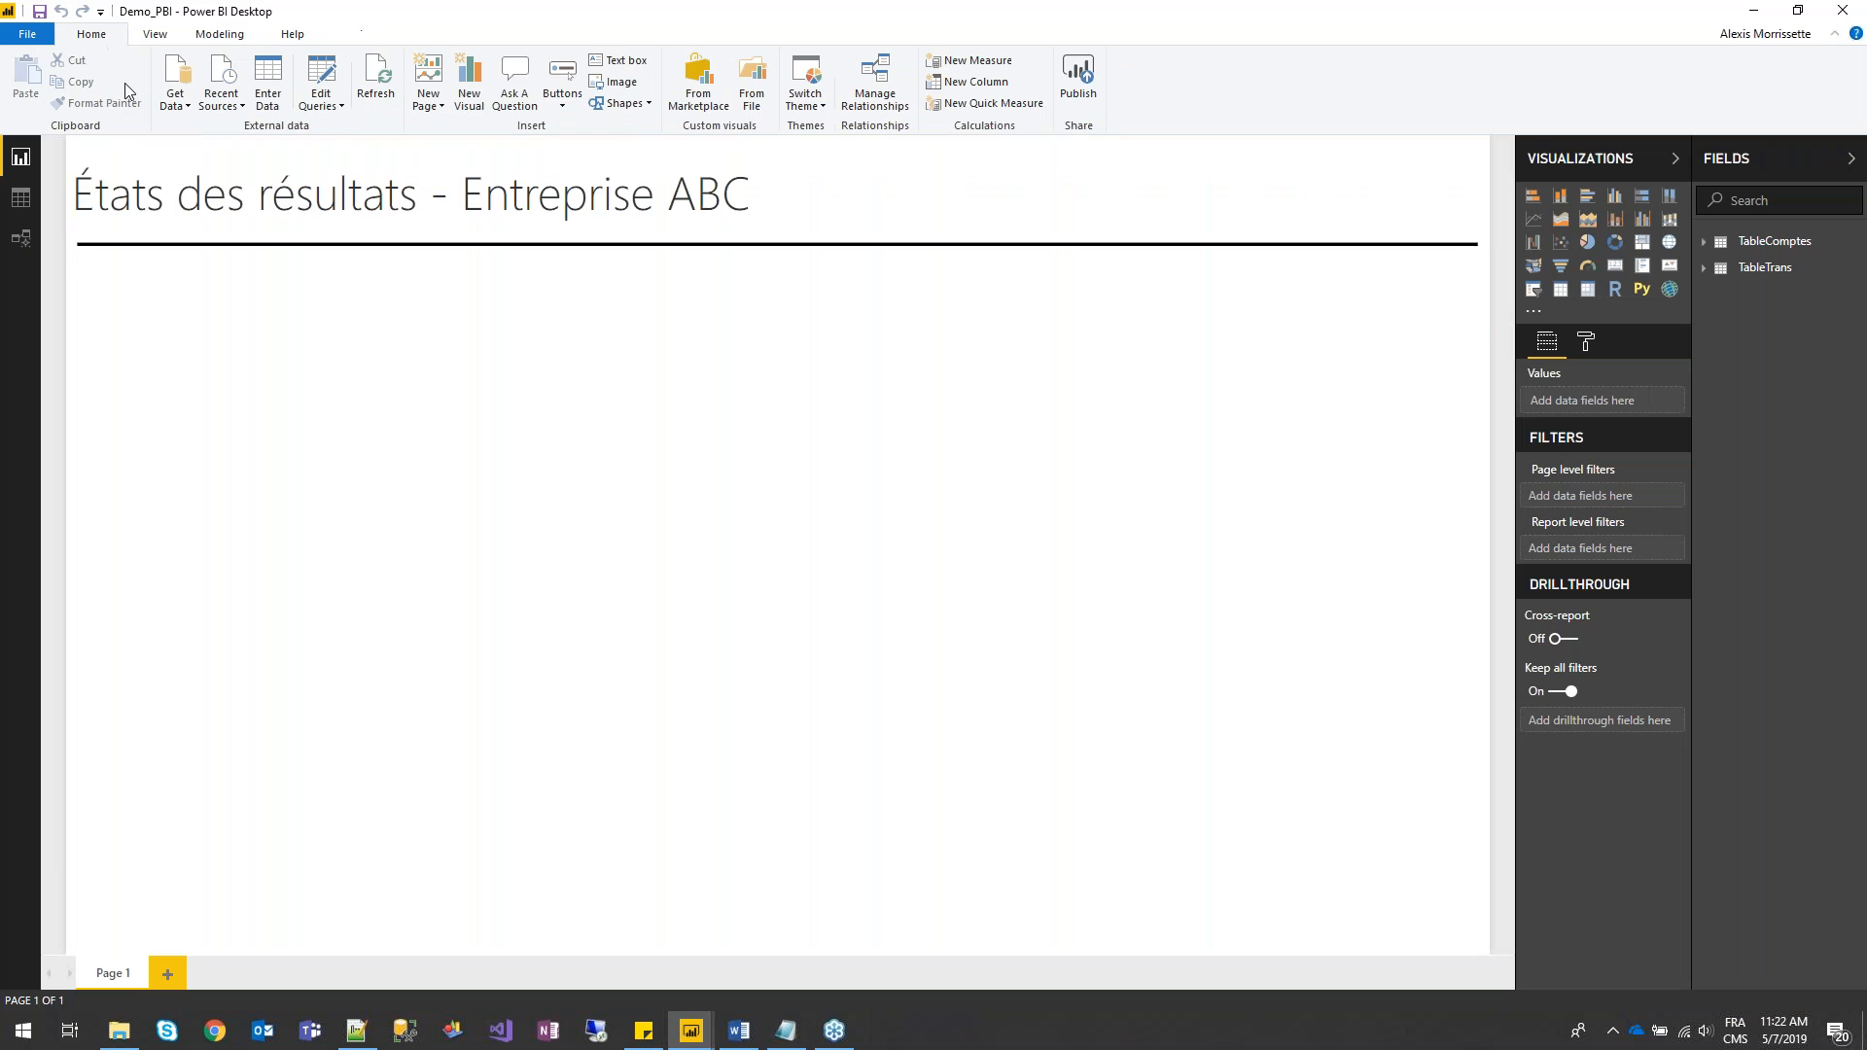
click(20, 239)
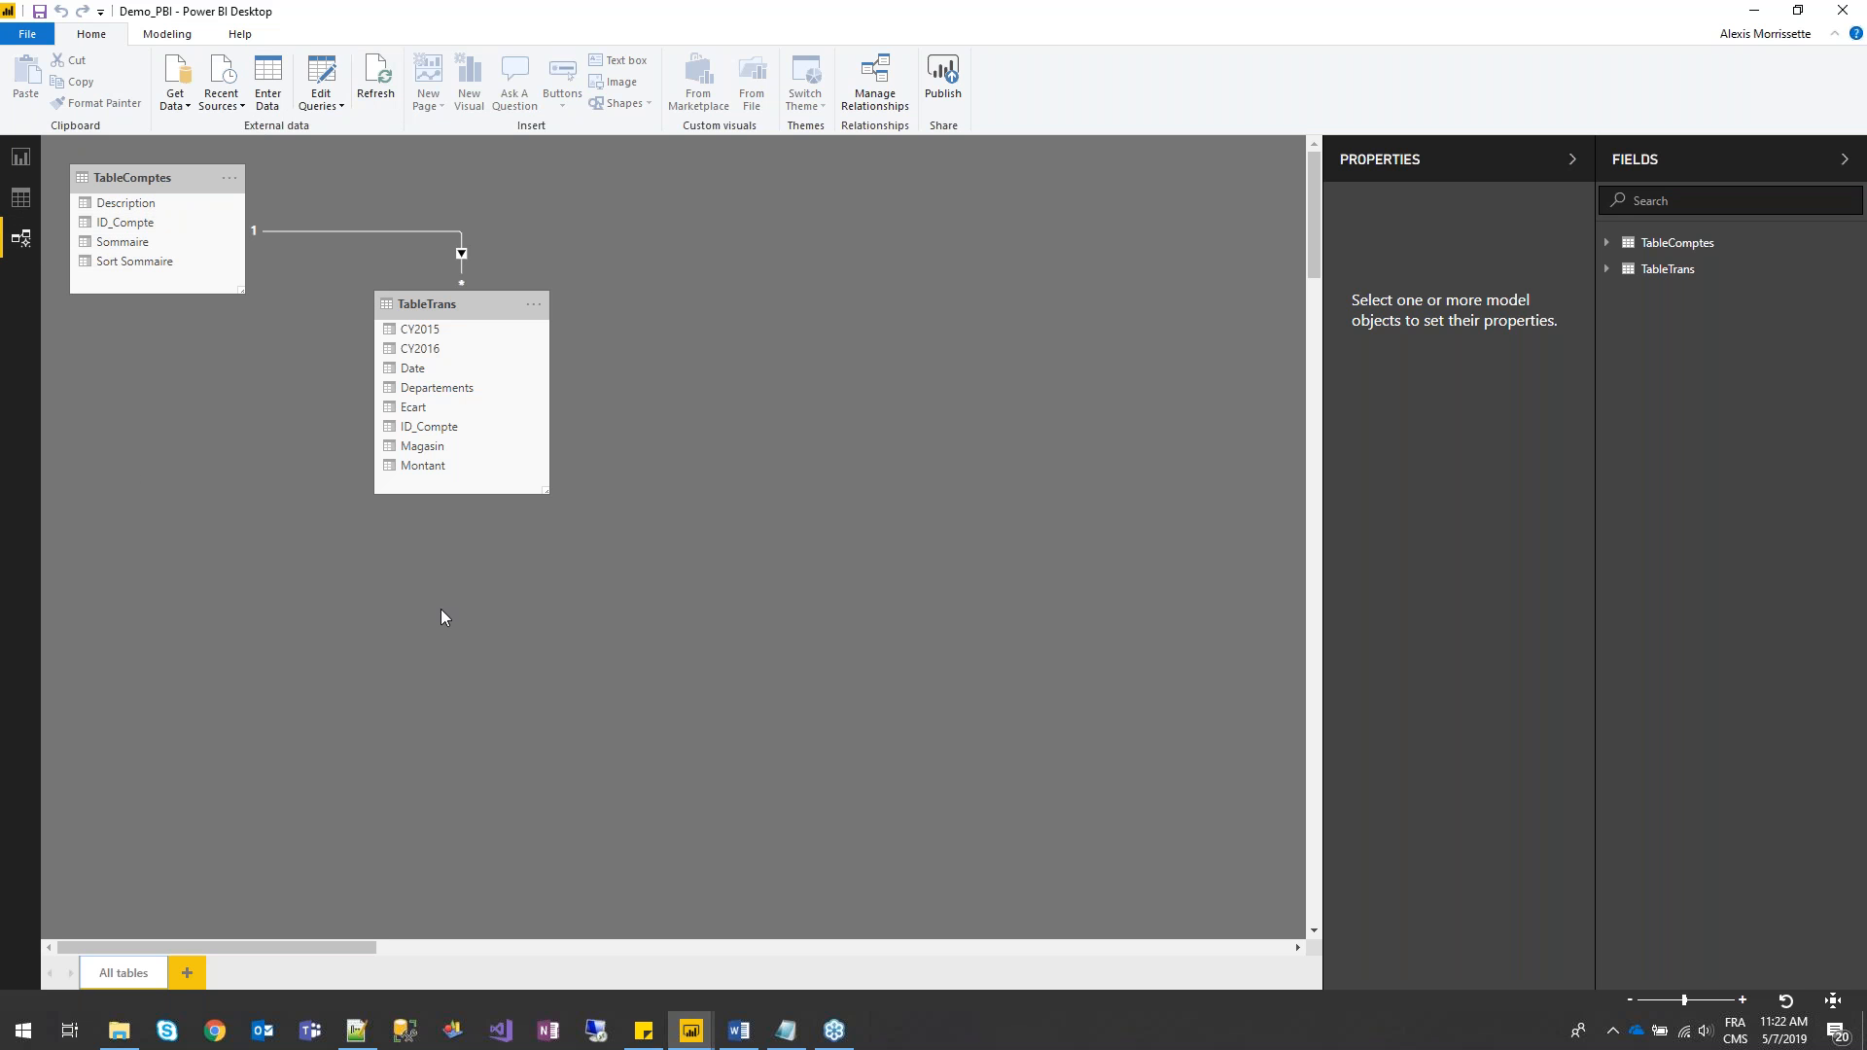
drag(449, 297, 508, 342)
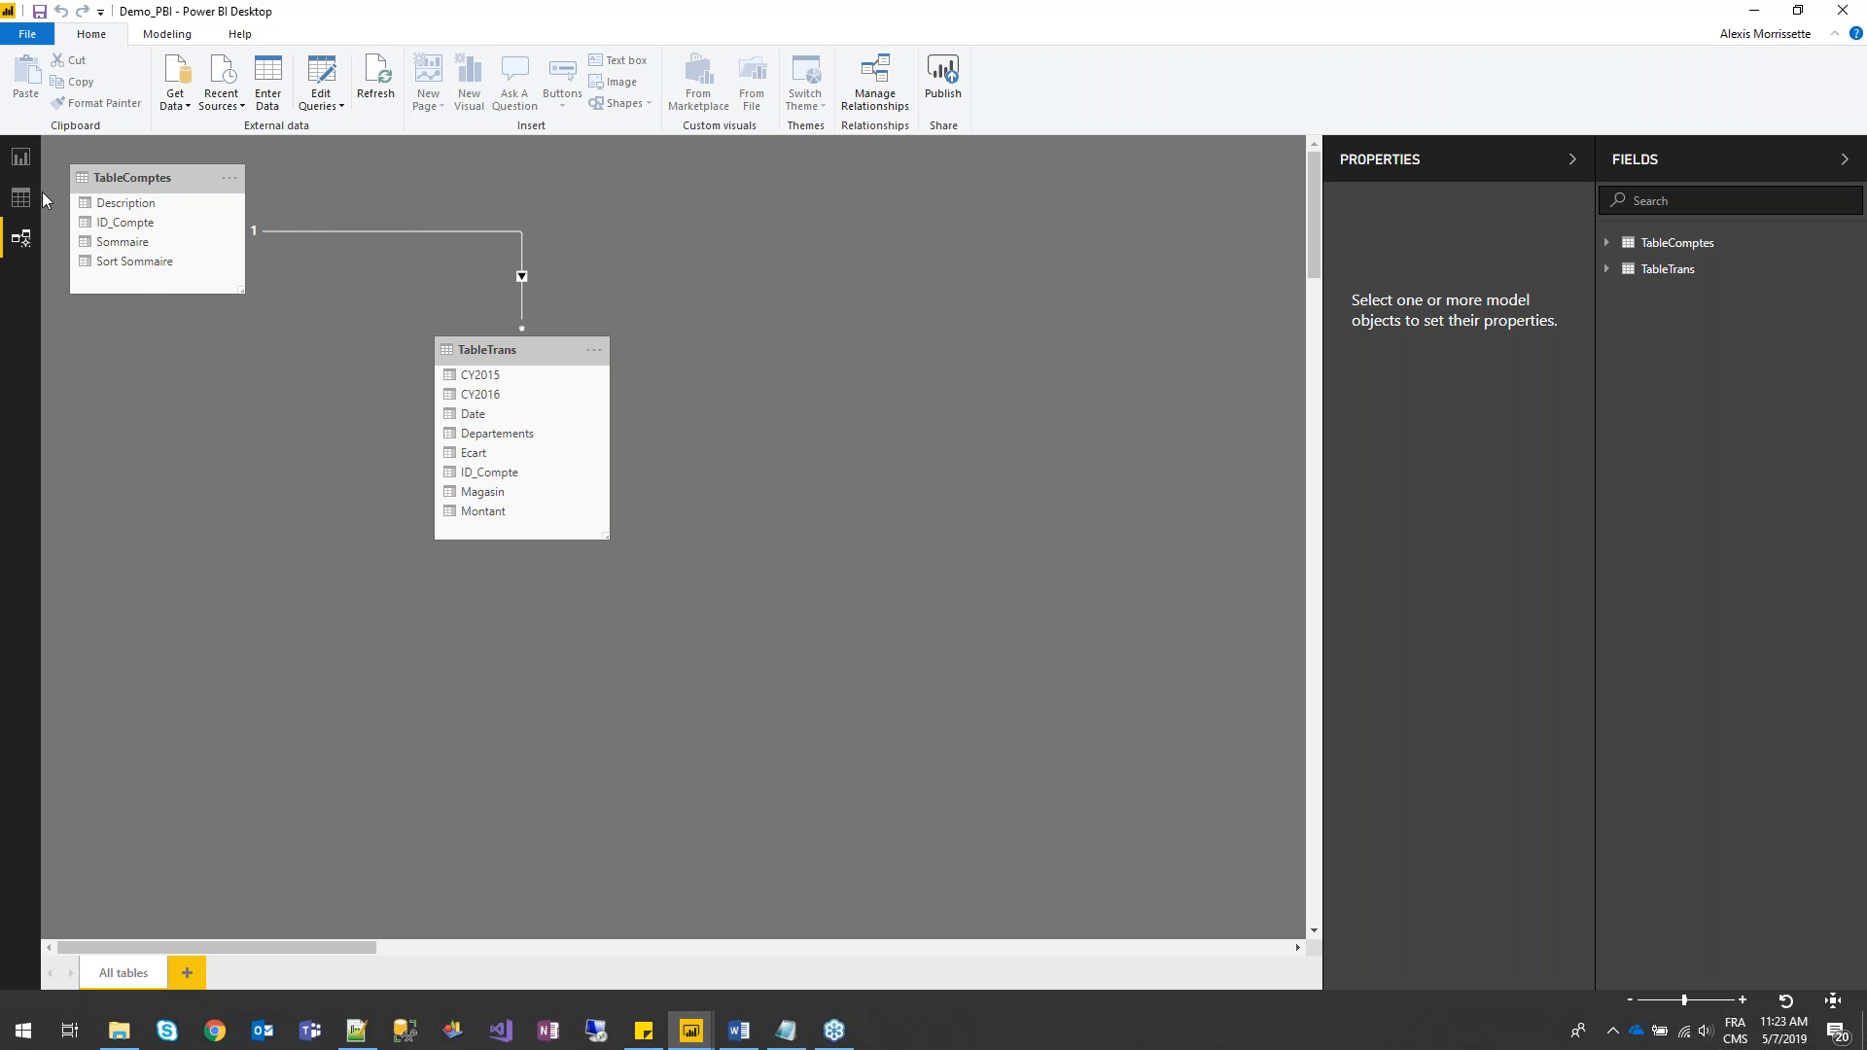
- Add a matrix visual to the report page and narrow it to about a quarter of the page width
click(21, 159)
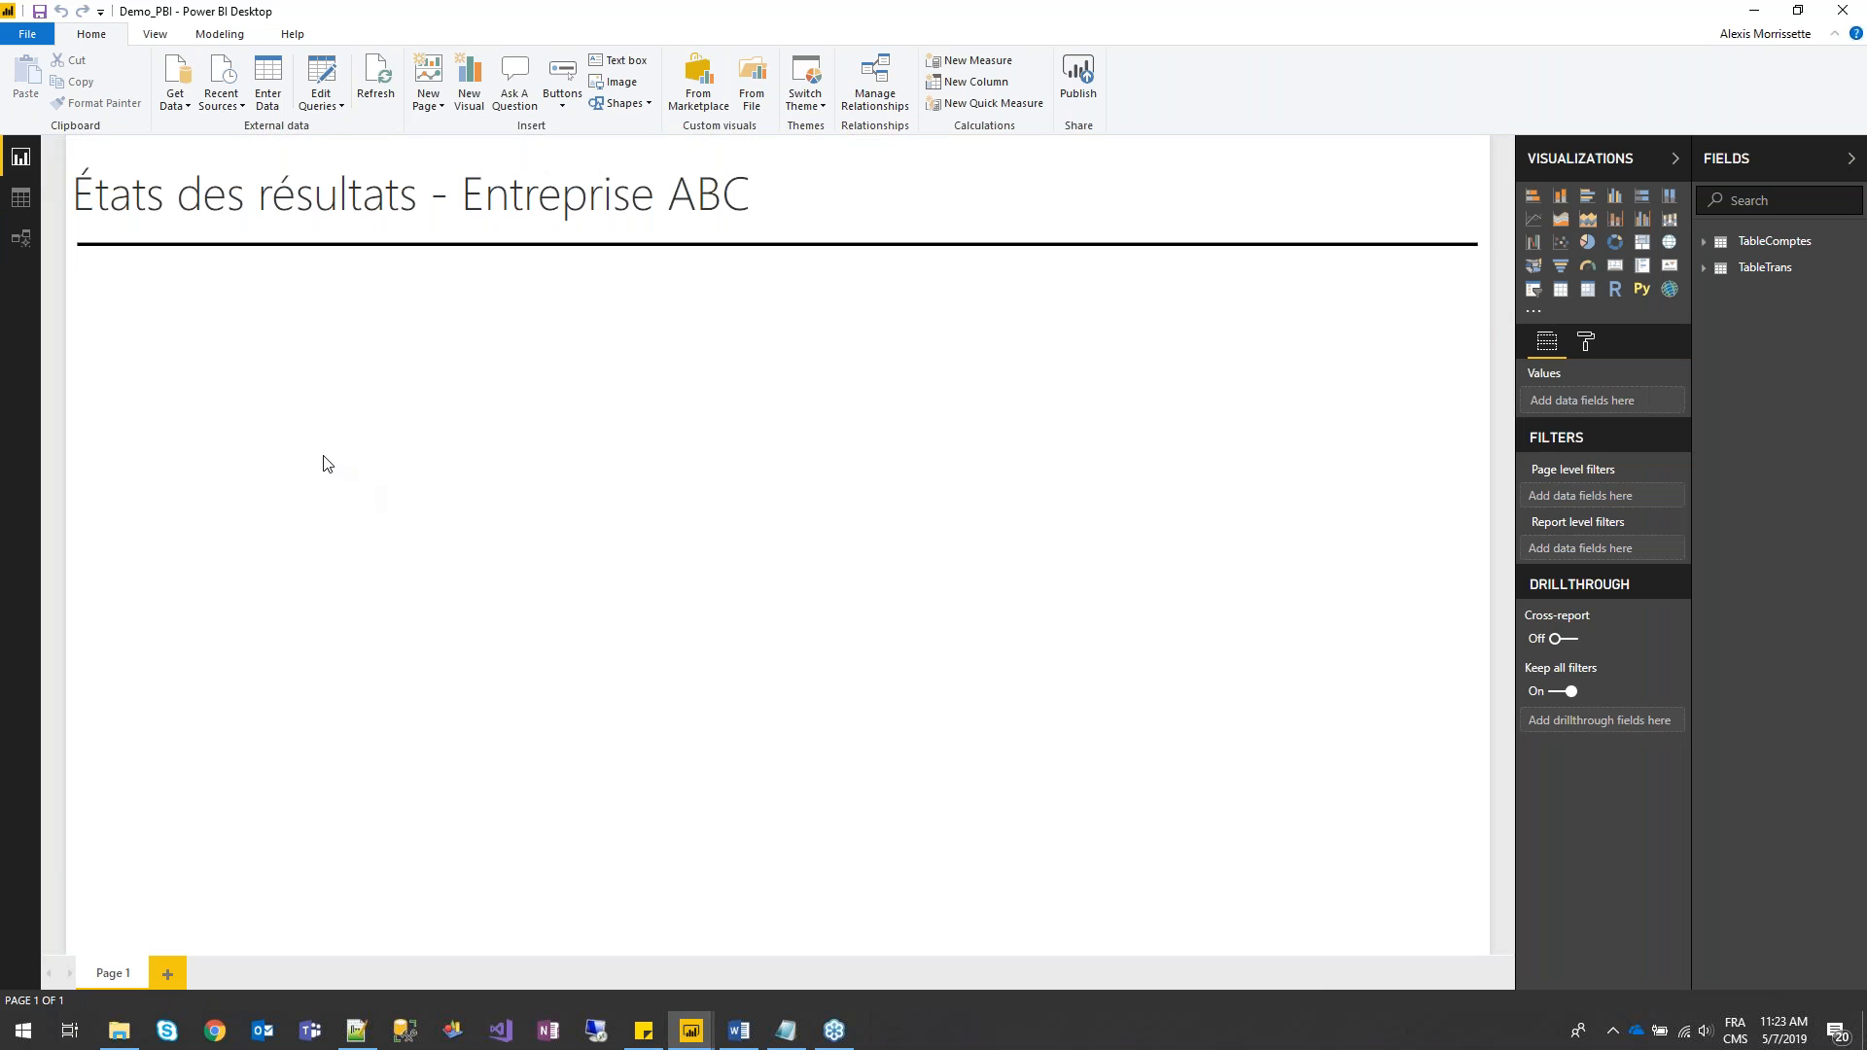
click(1587, 292)
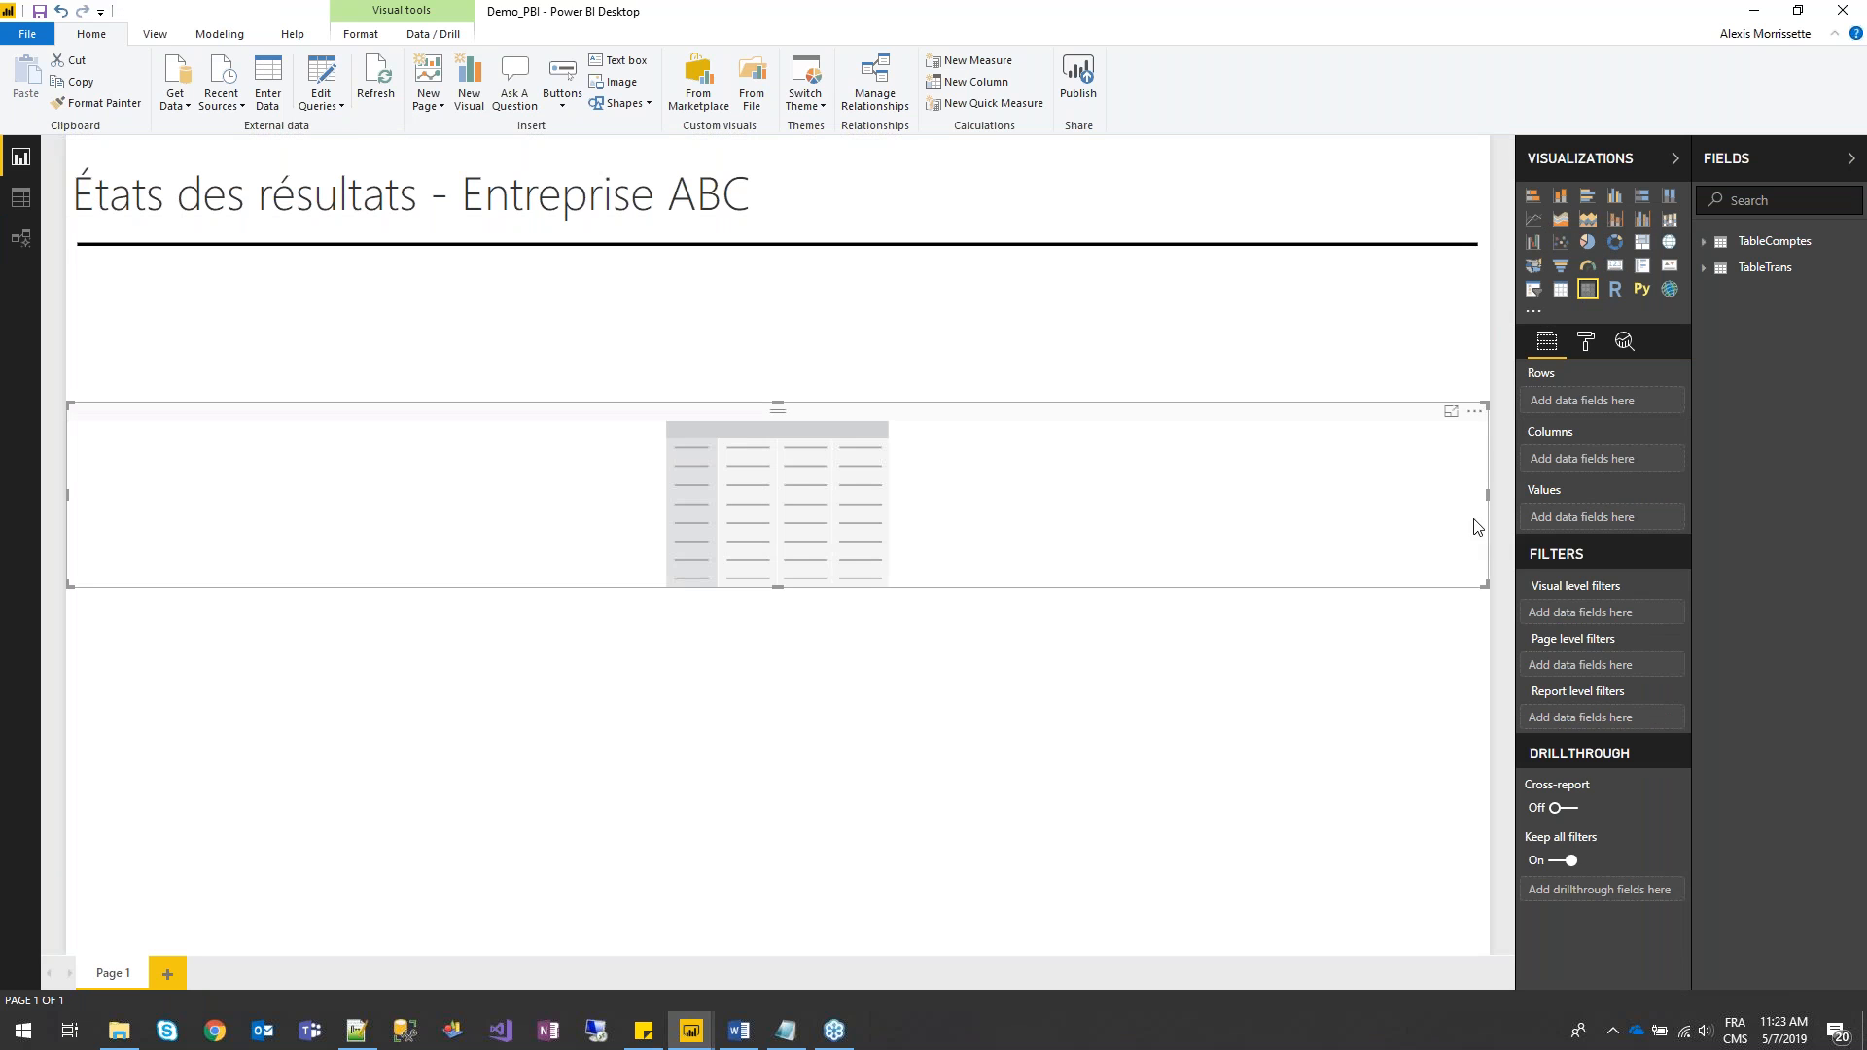
drag(1488, 496, 484, 574)
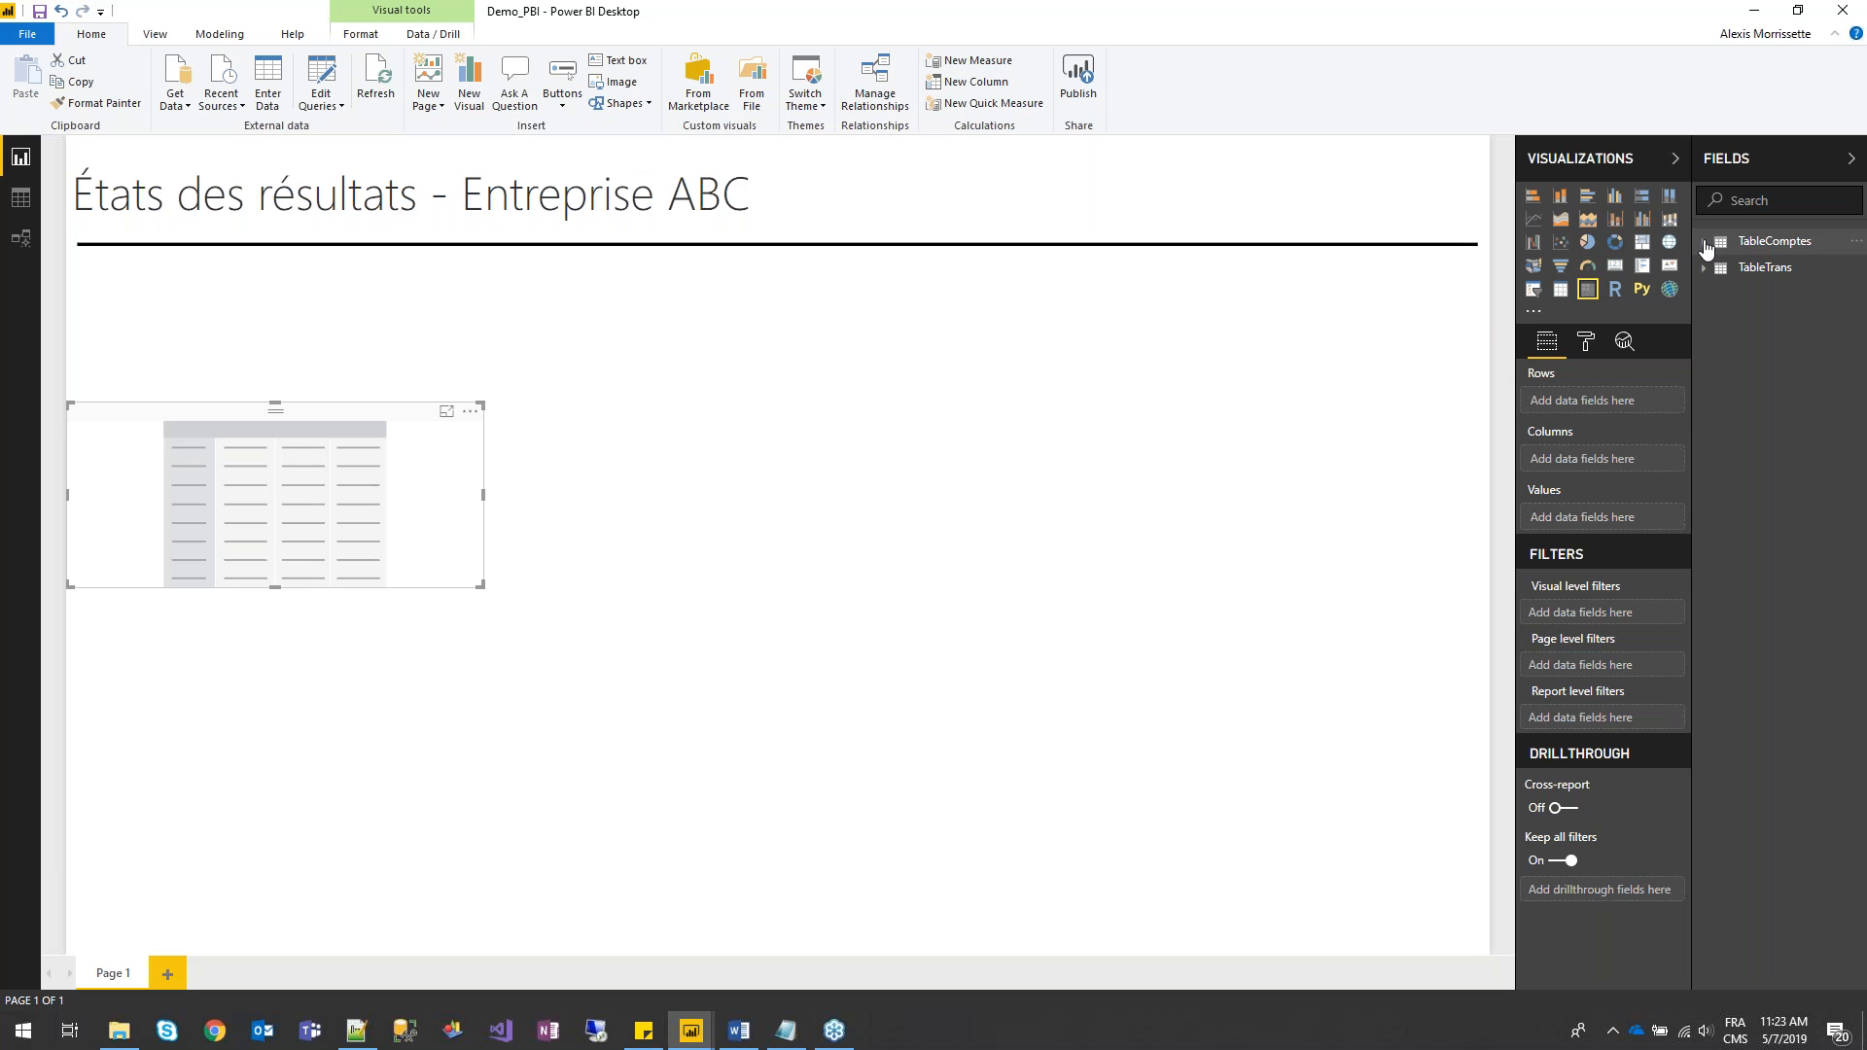
- Add the Sommaire and Description fields from TableComptes to the matrix rows, with Description below Sommaire
click(1707, 245)
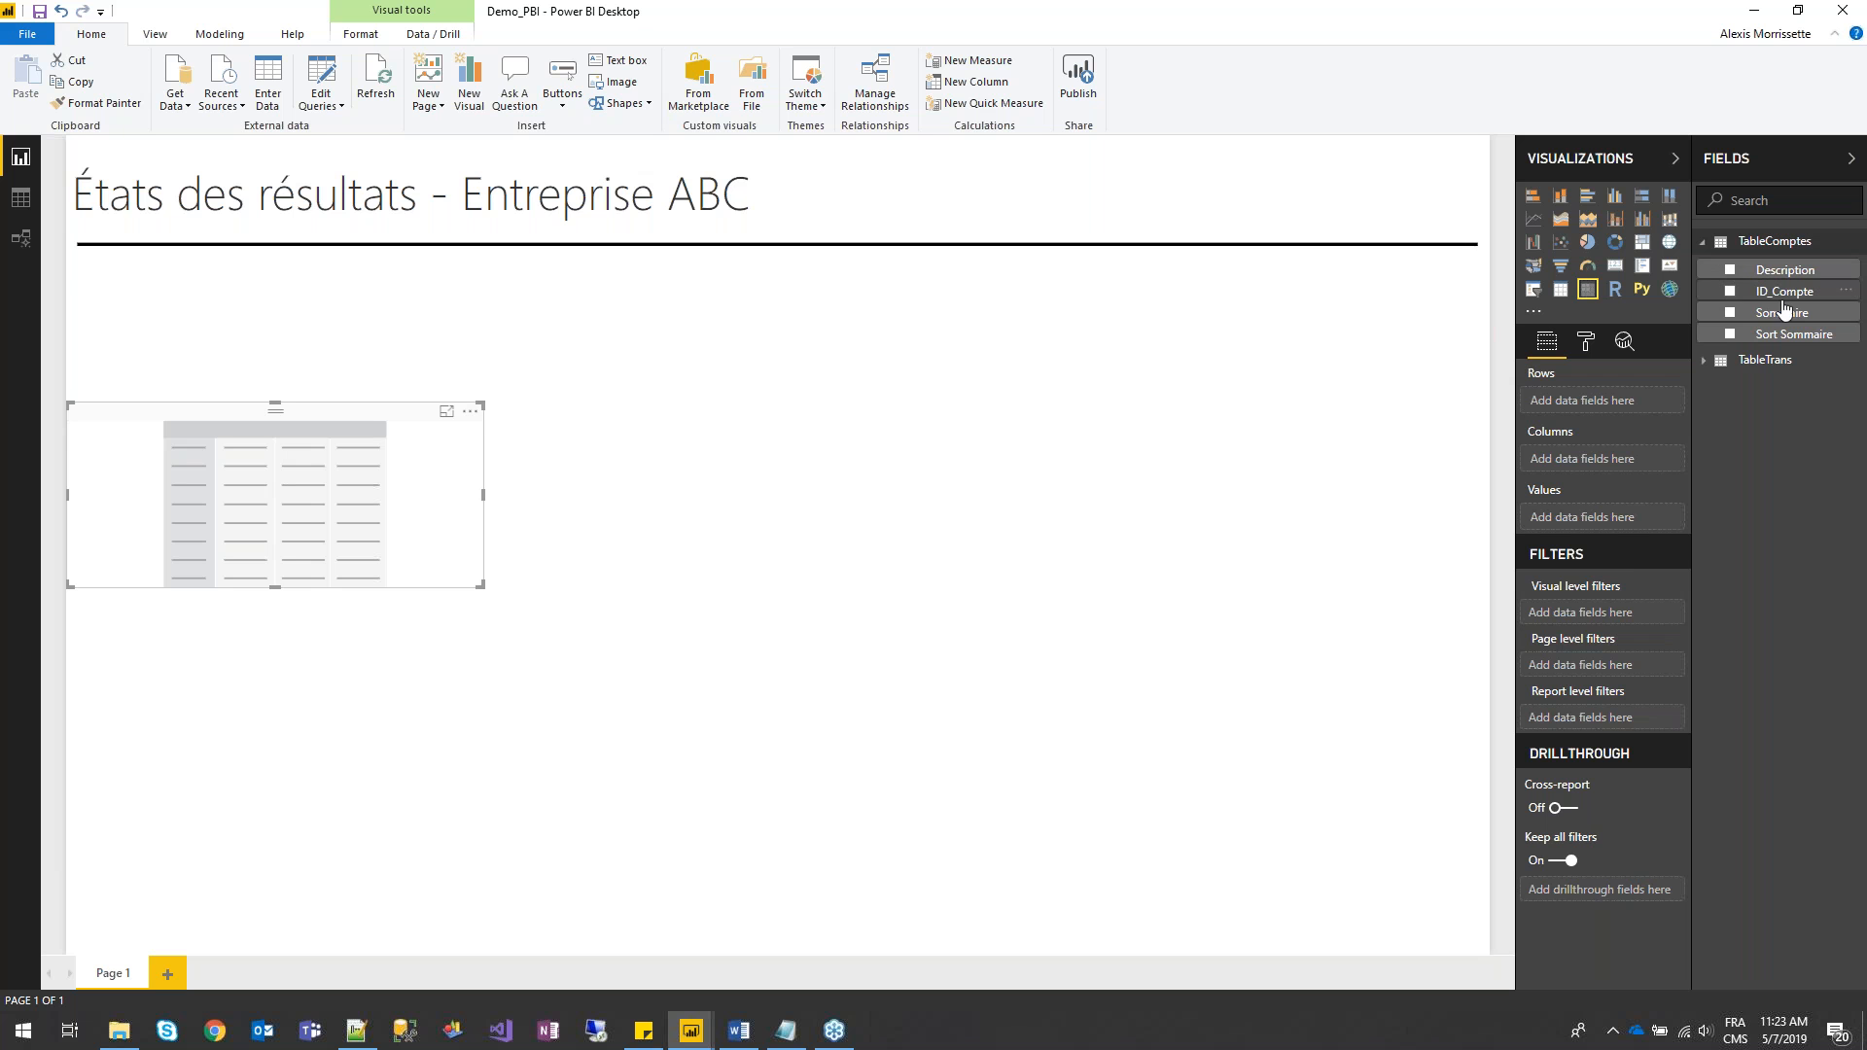
drag(1794, 318, 395, 554)
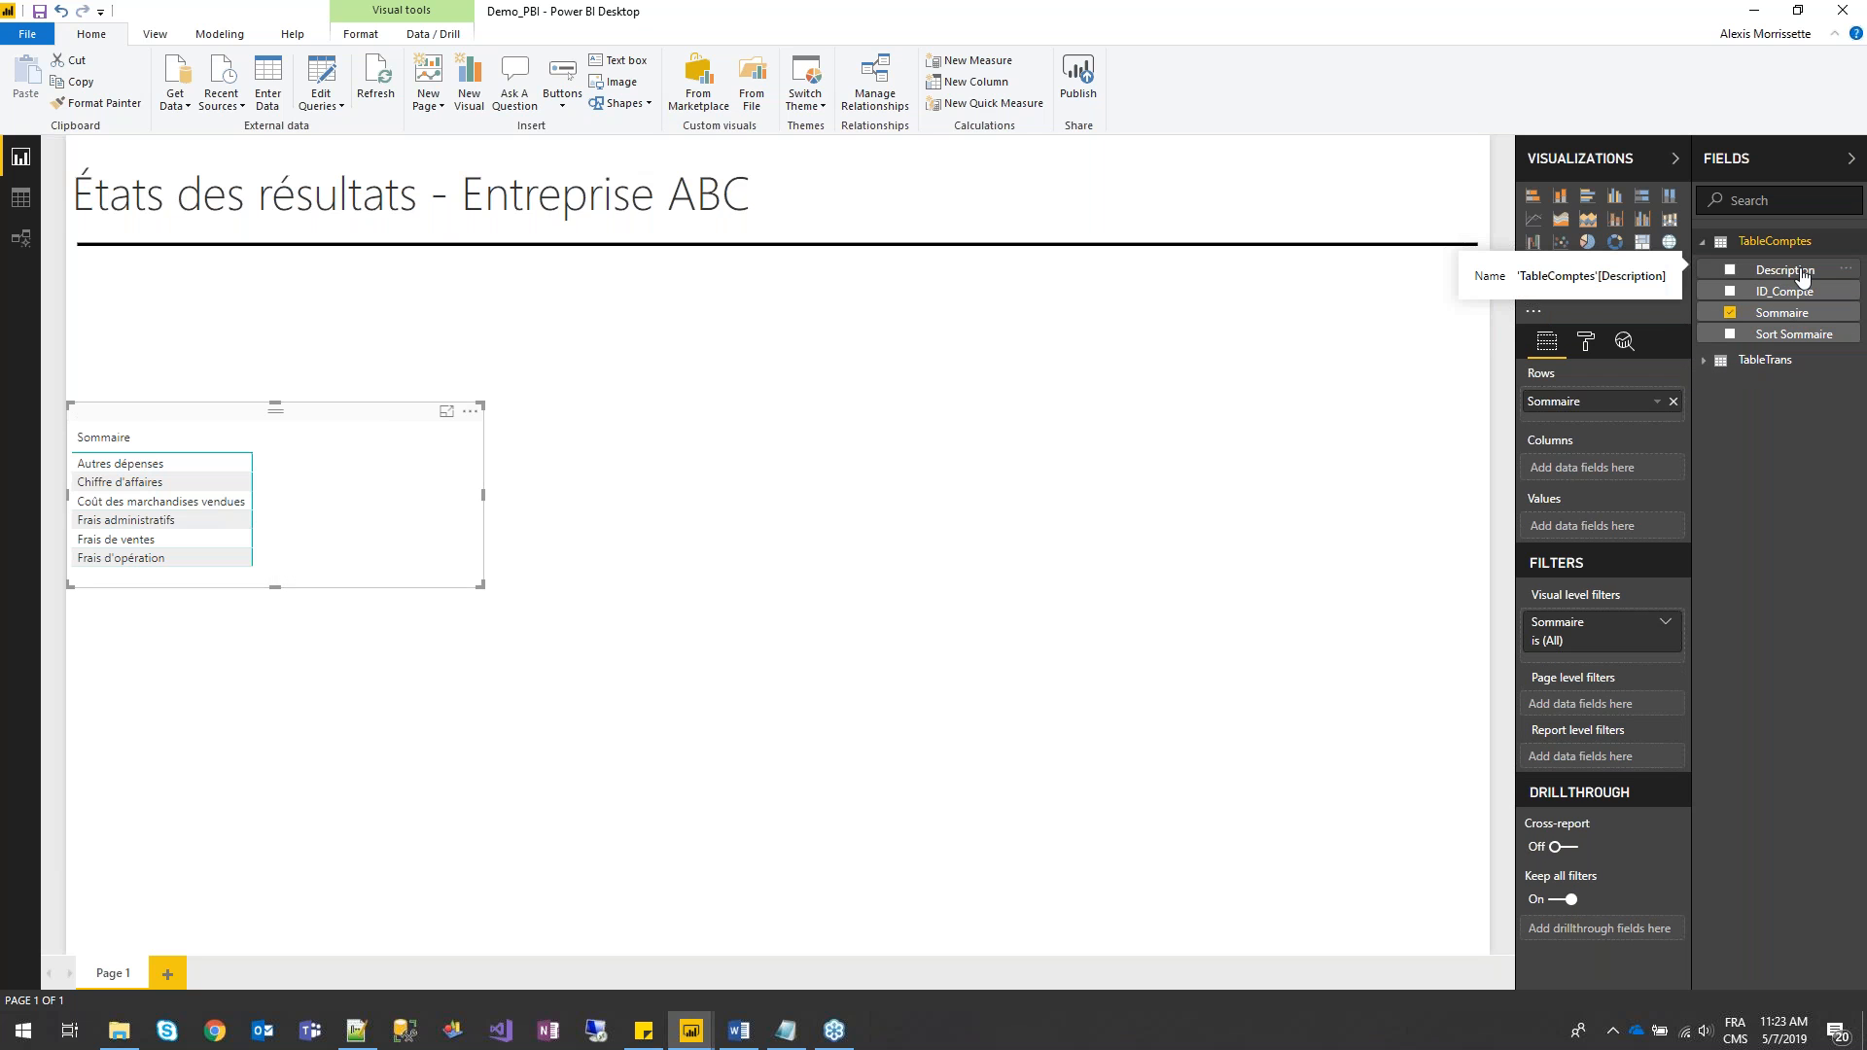
drag(1802, 281, 1615, 420)
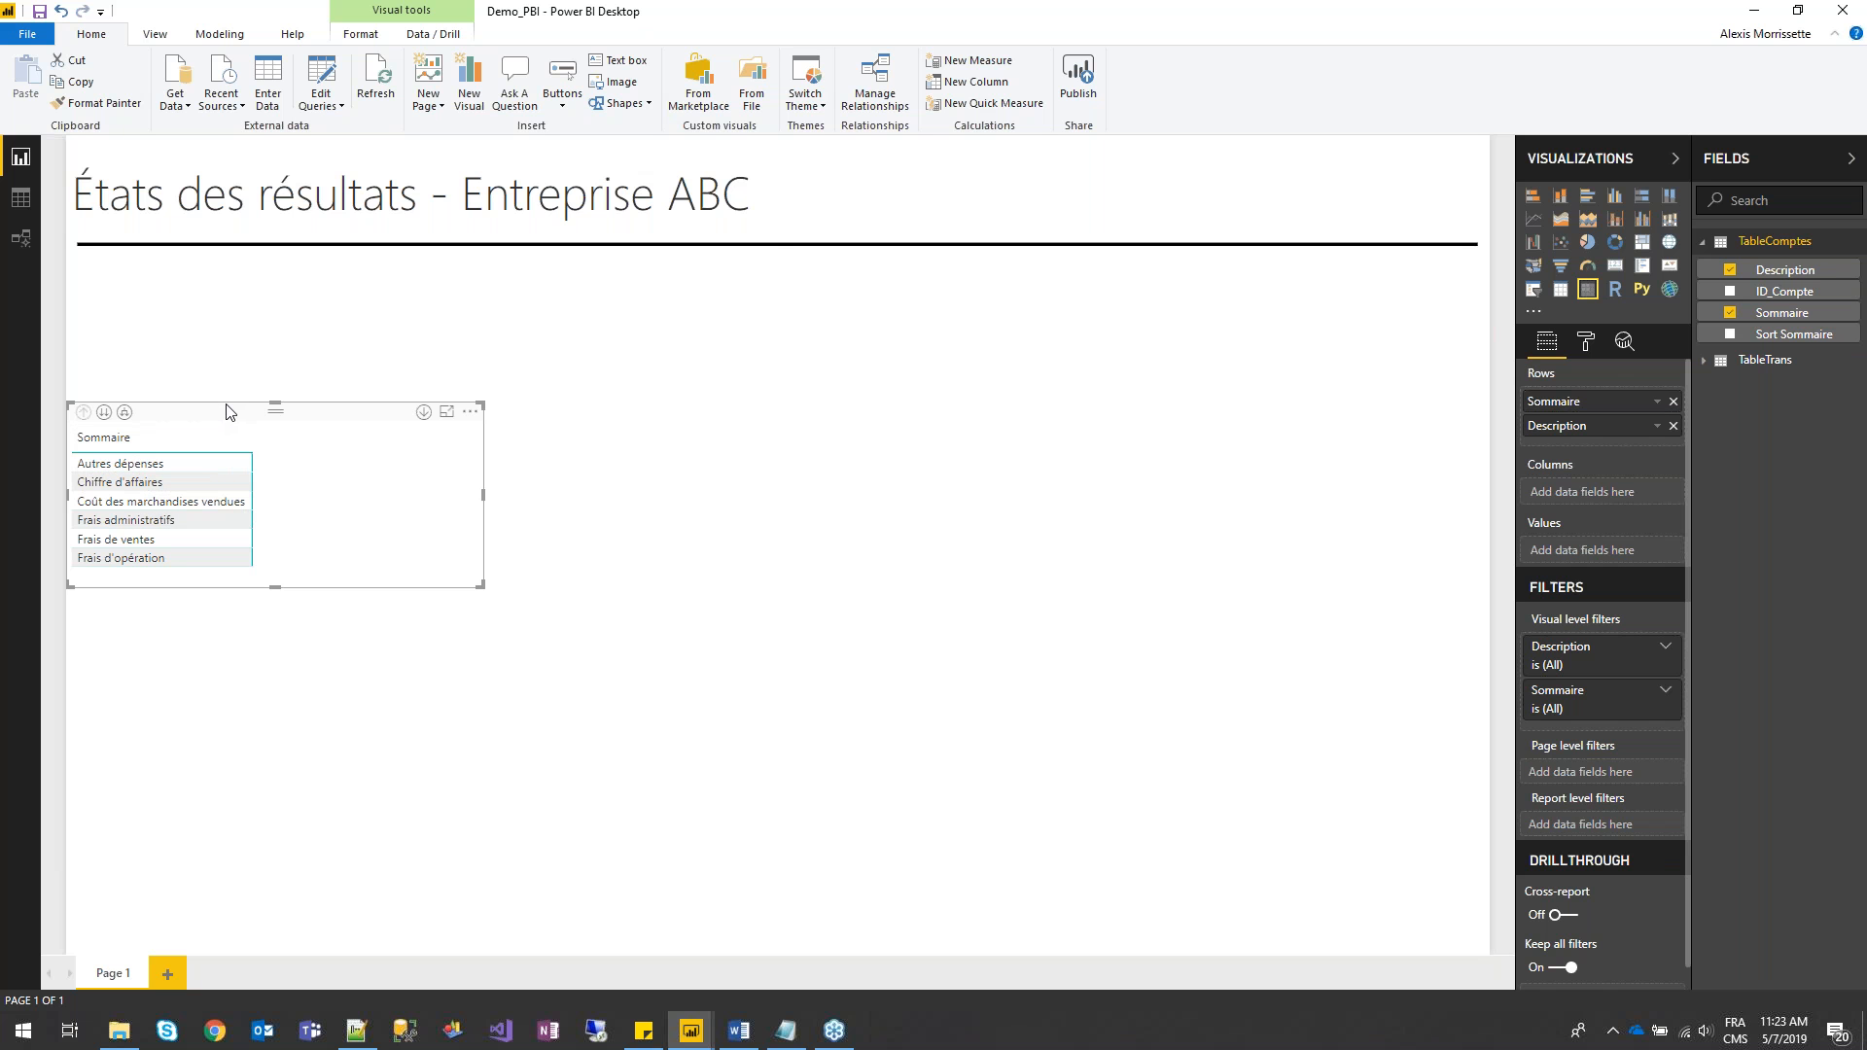
- Set the Sommaire column of TableComptes to sort by the Sort Sommaire column
click(29, 206)
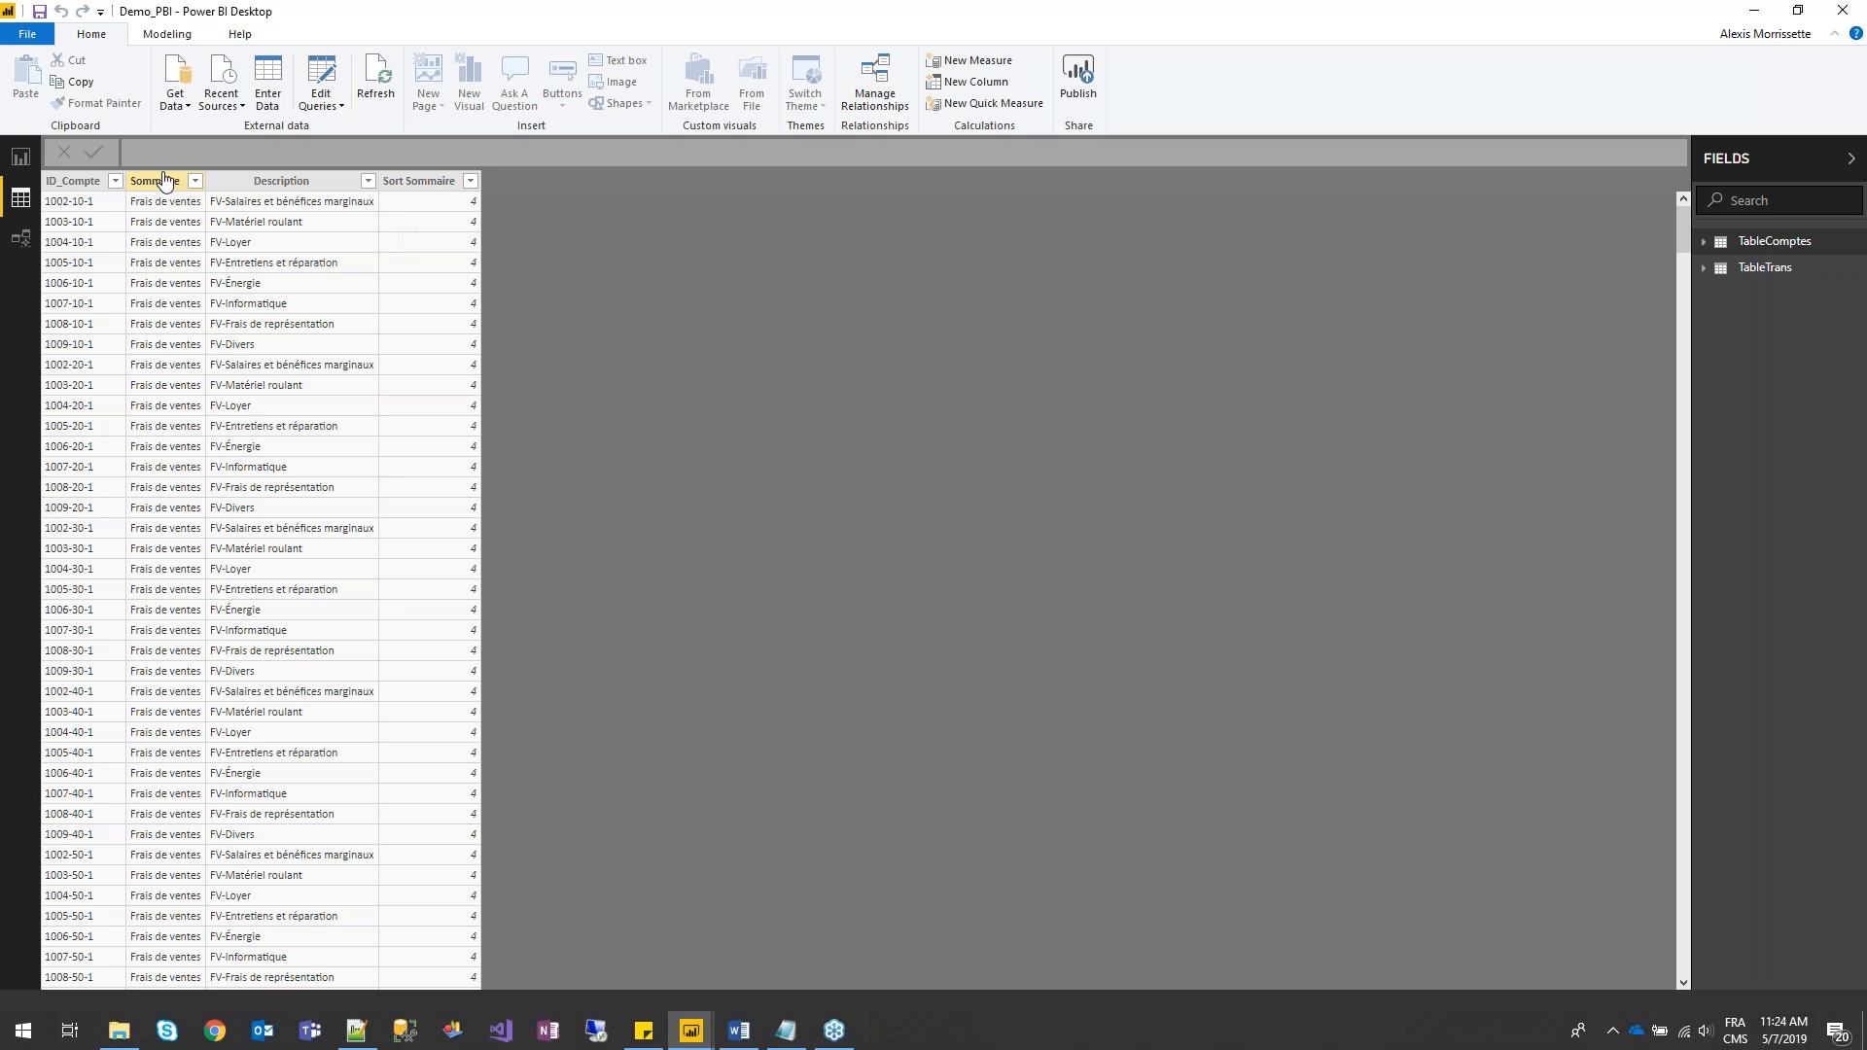
click(275, 183)
click(157, 184)
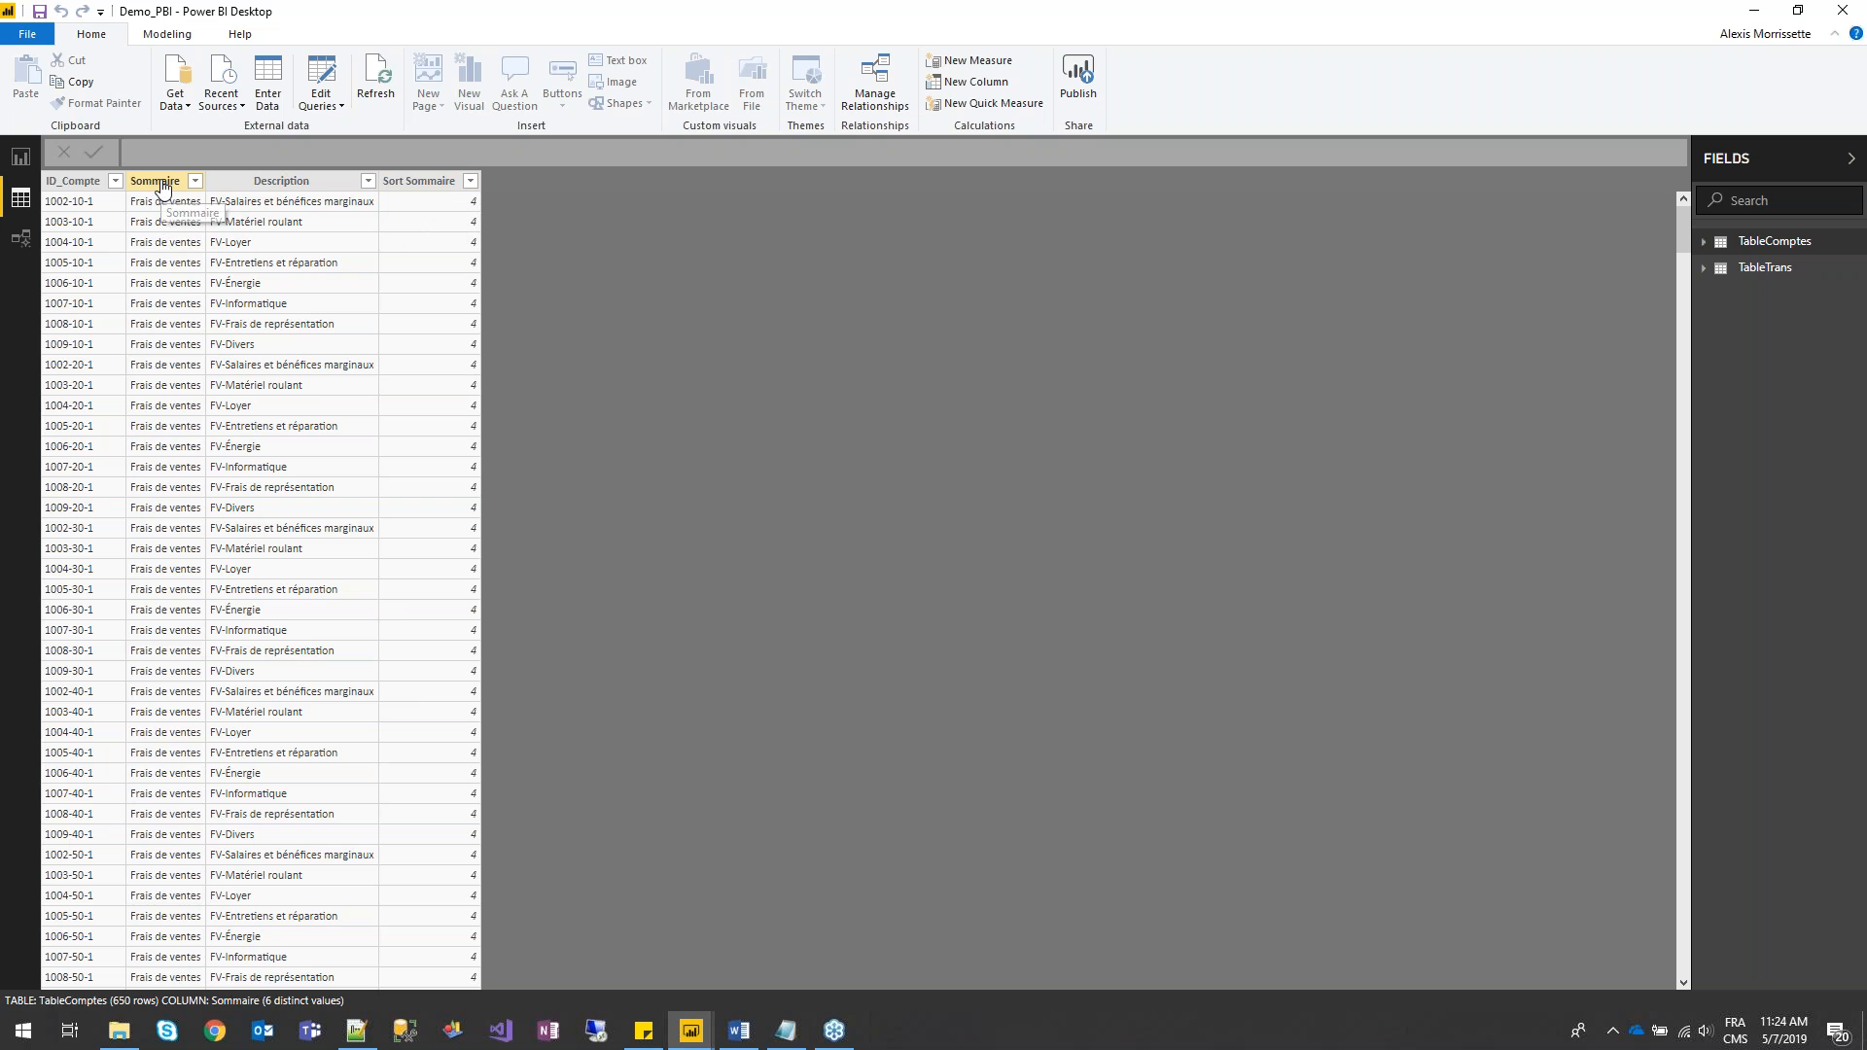
click(178, 36)
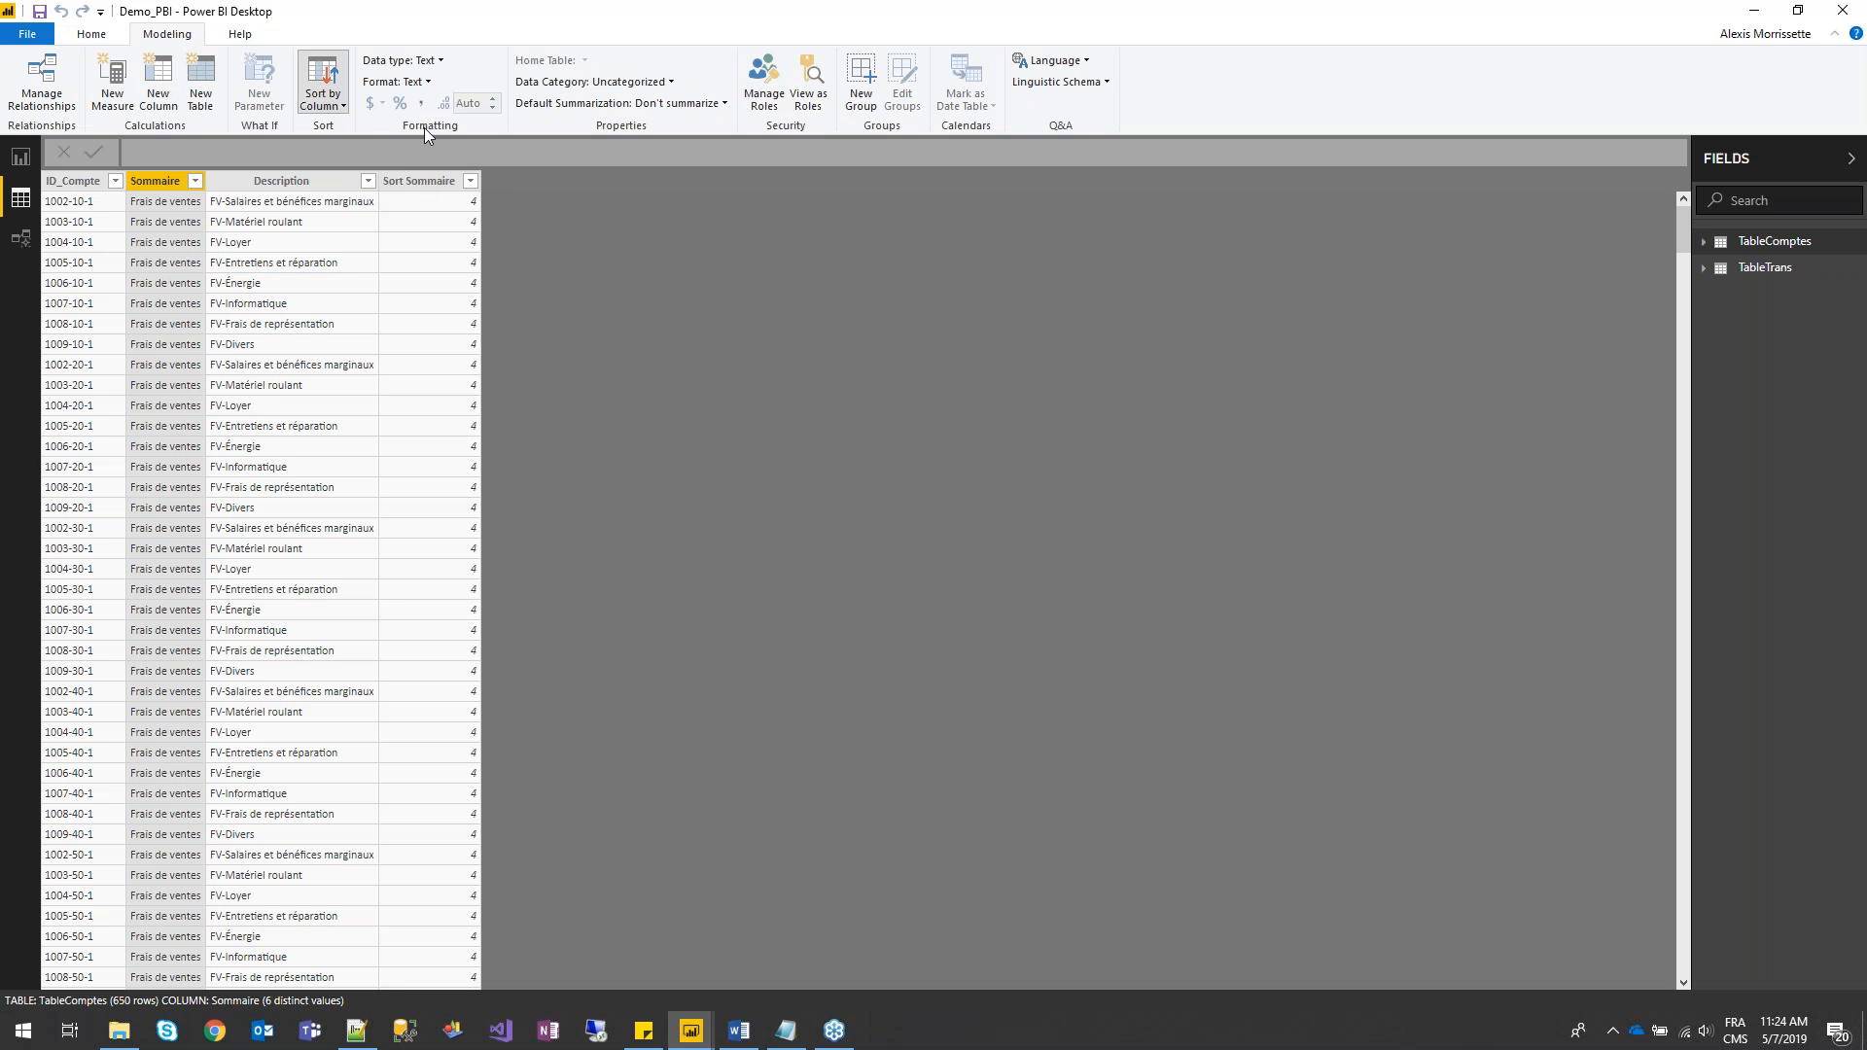
click(338, 103)
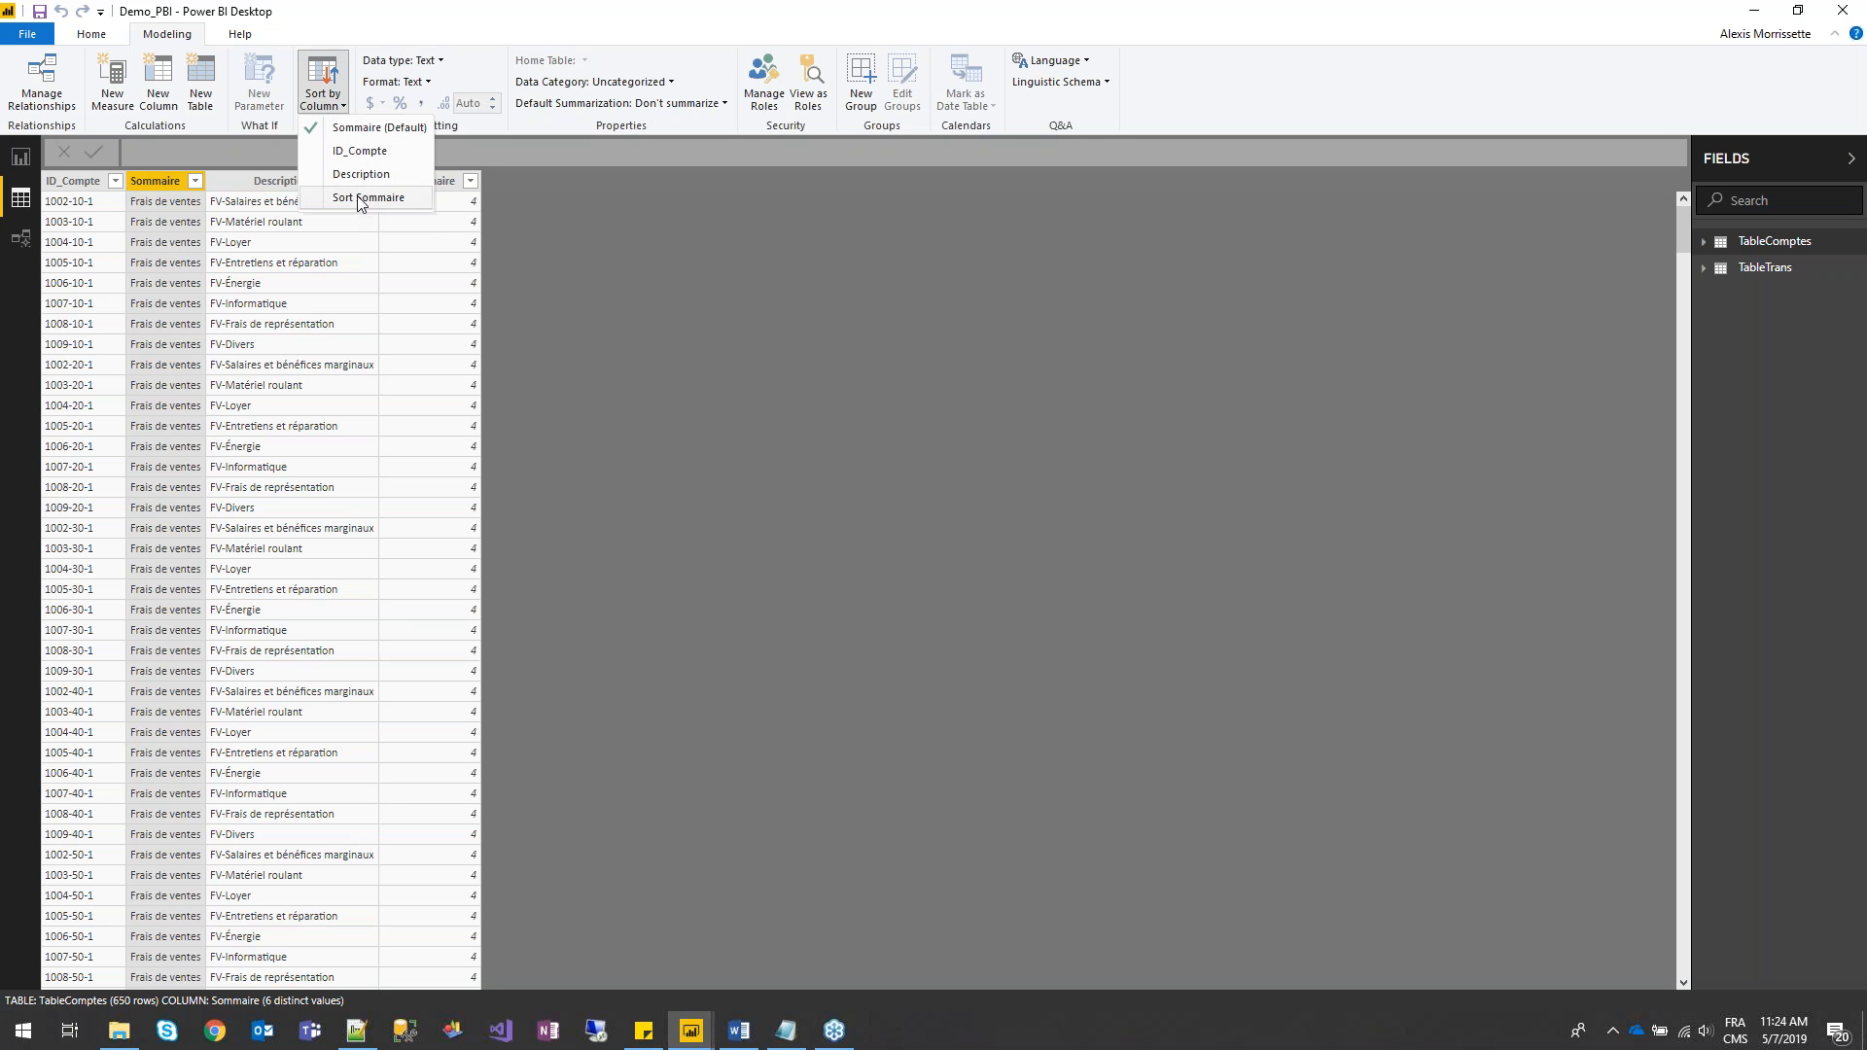
click(356, 199)
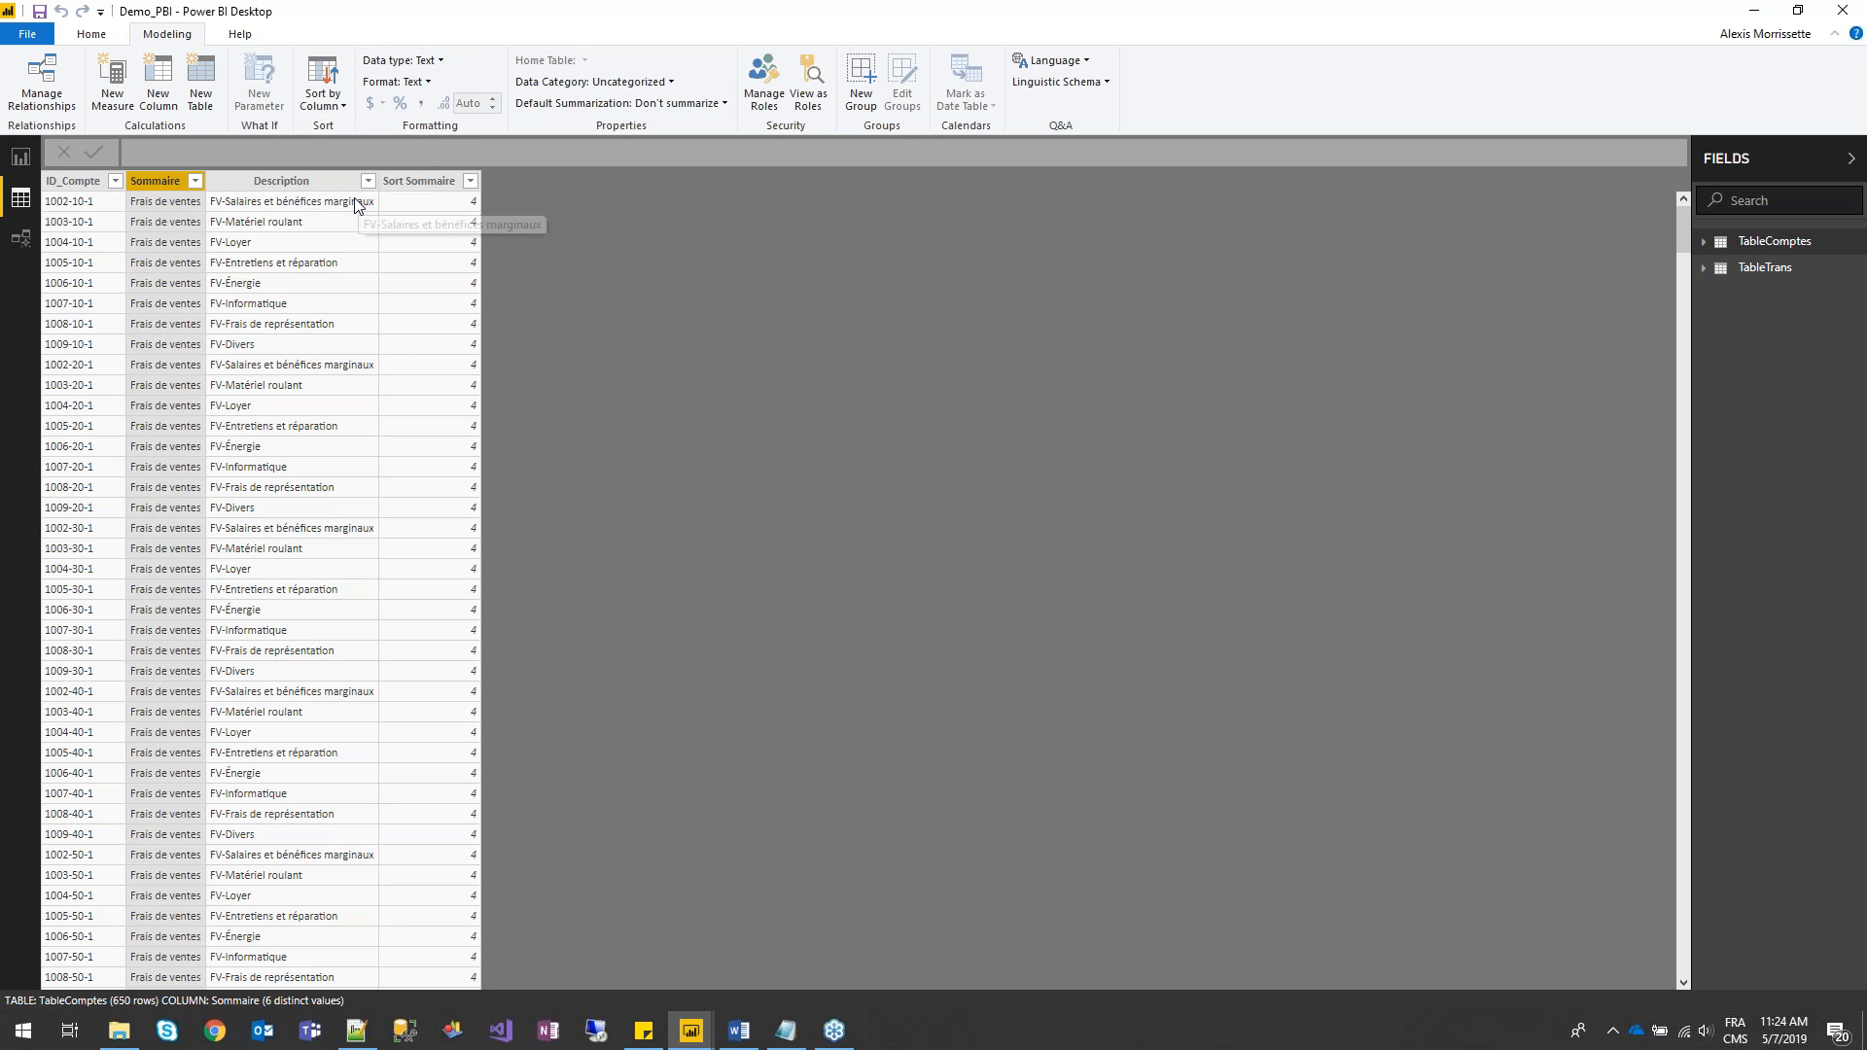
- Expand all matrix rows down to the Description level, then make the matrix taller and move it just below the title line
click(21, 157)
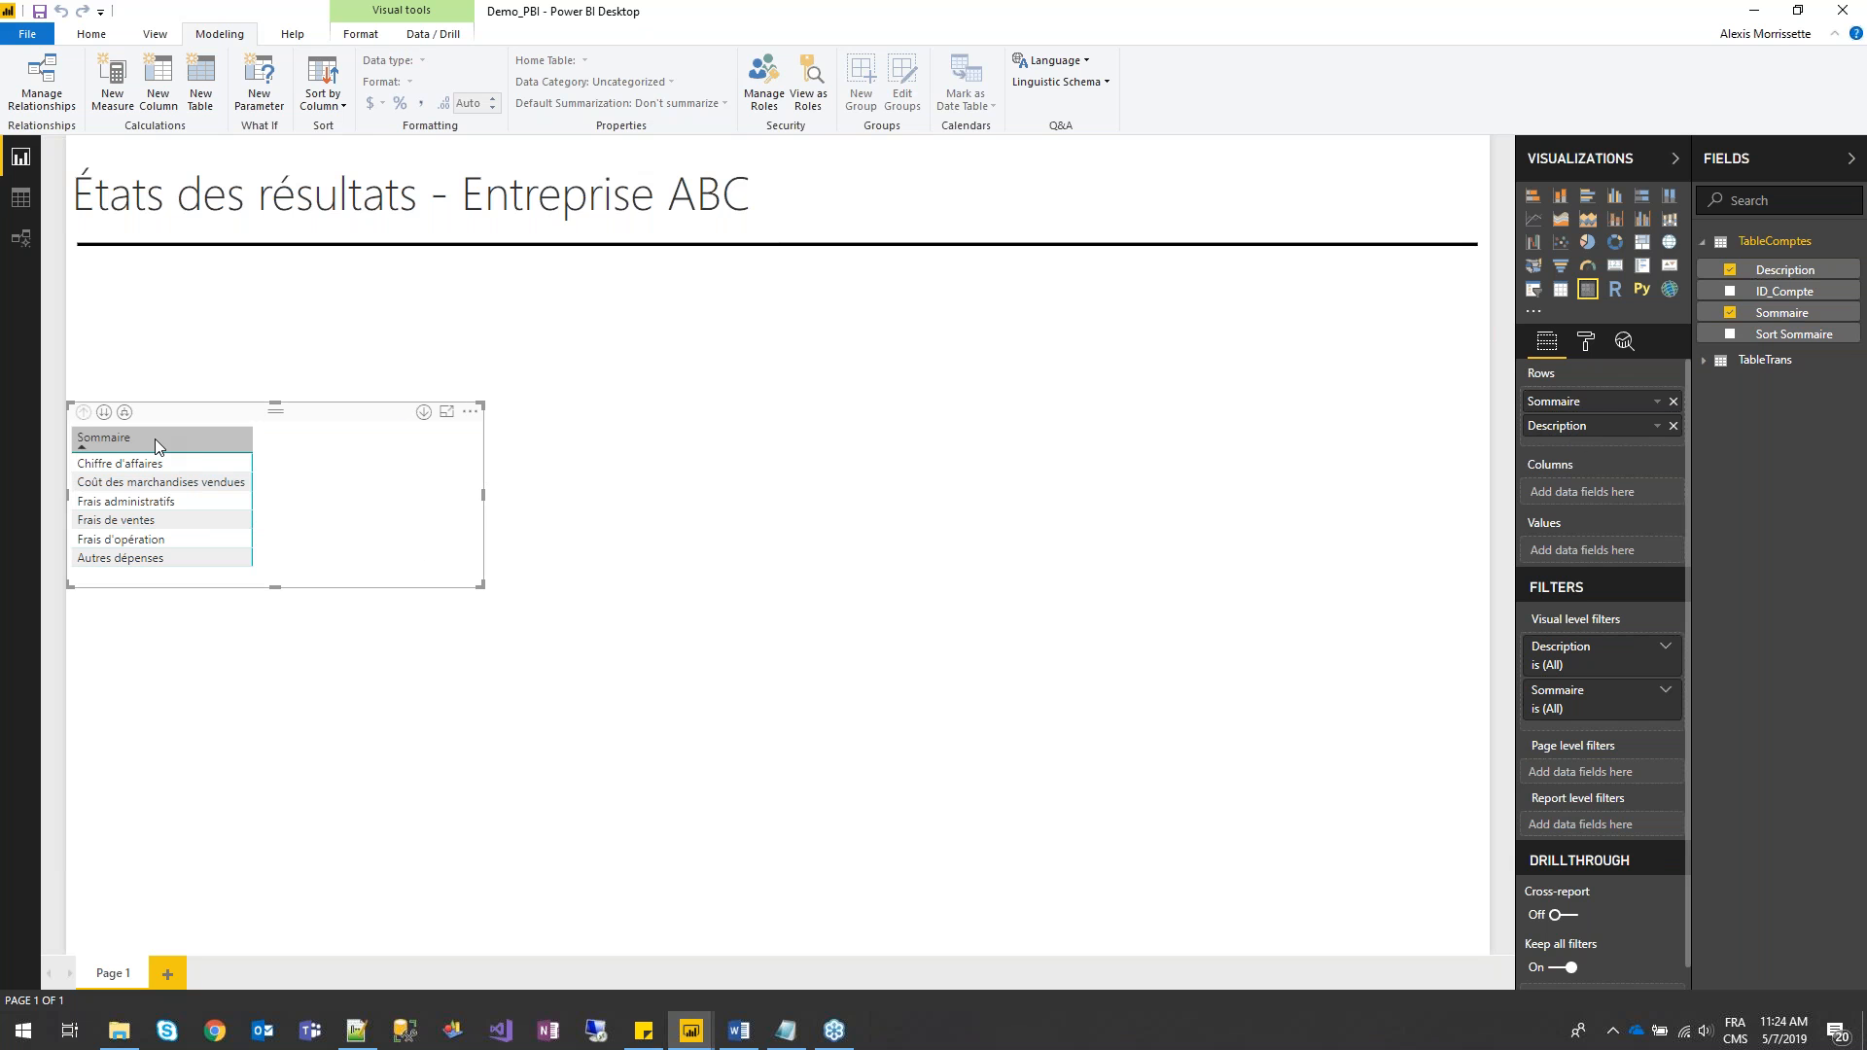
click(124, 412)
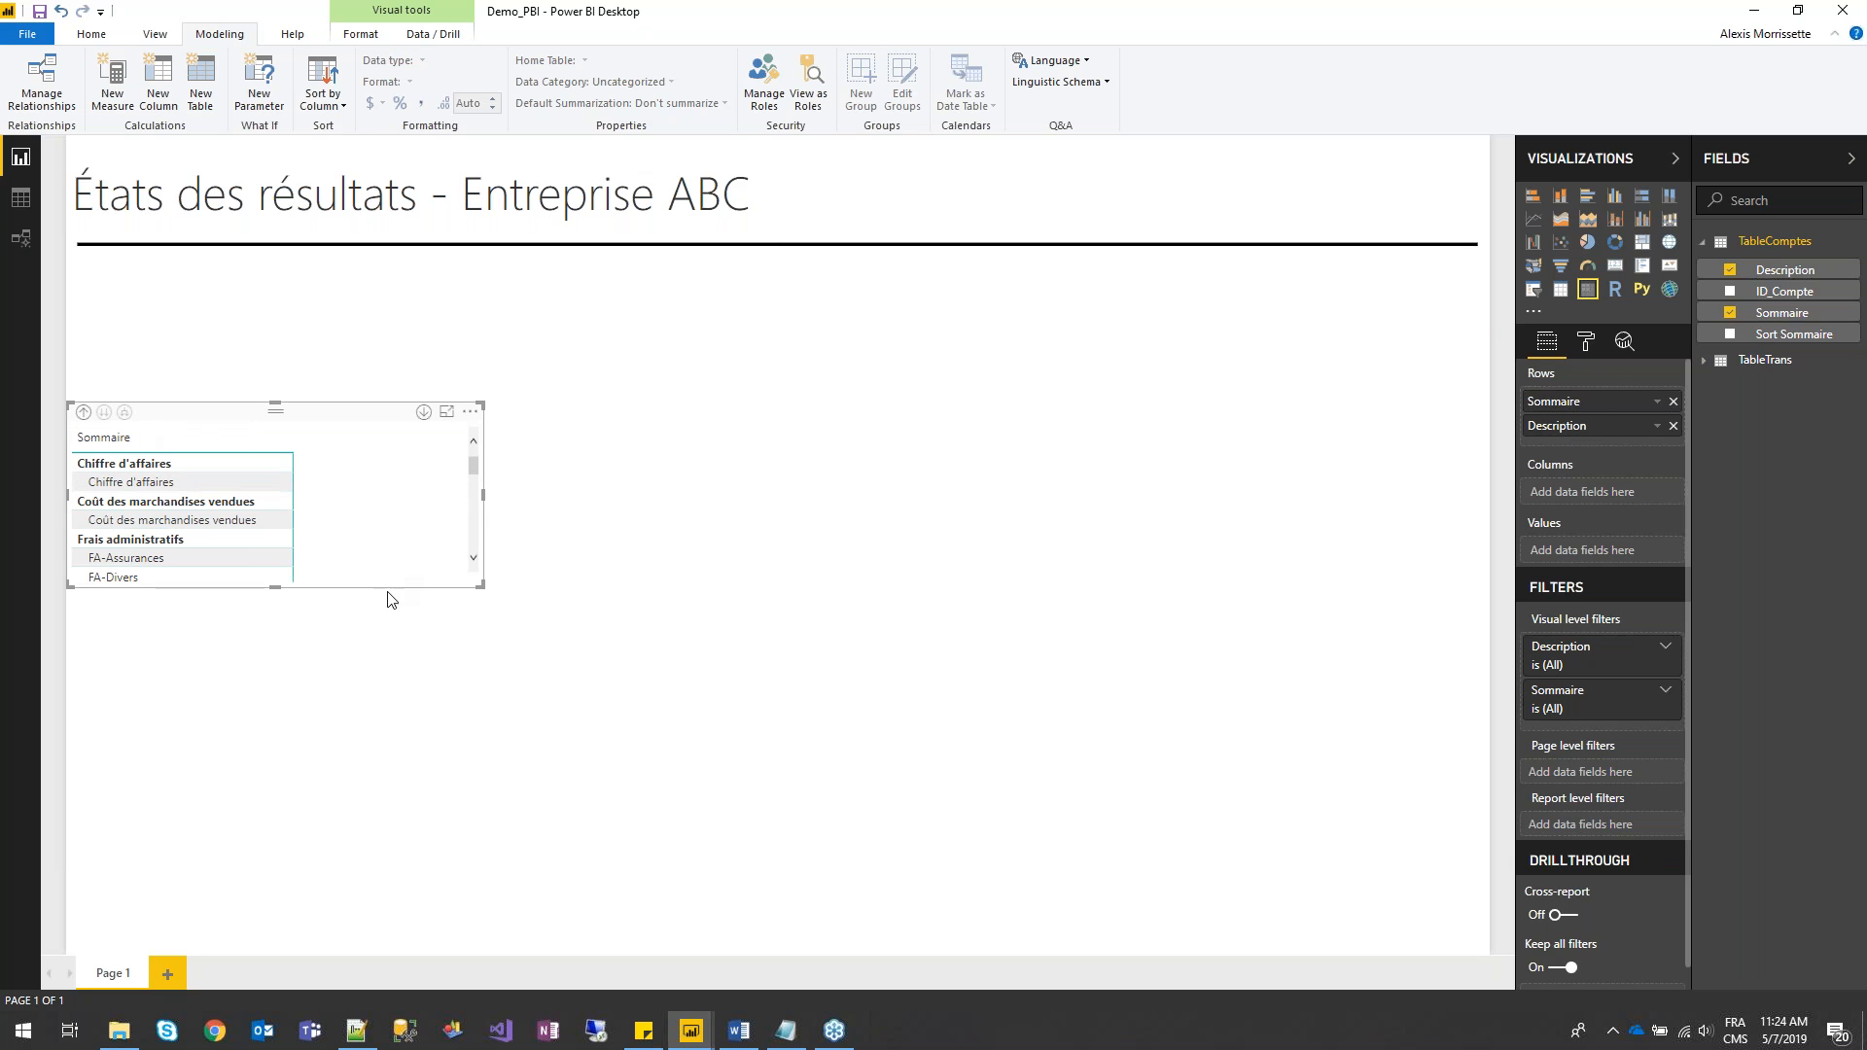
drag(280, 589, 220, 881)
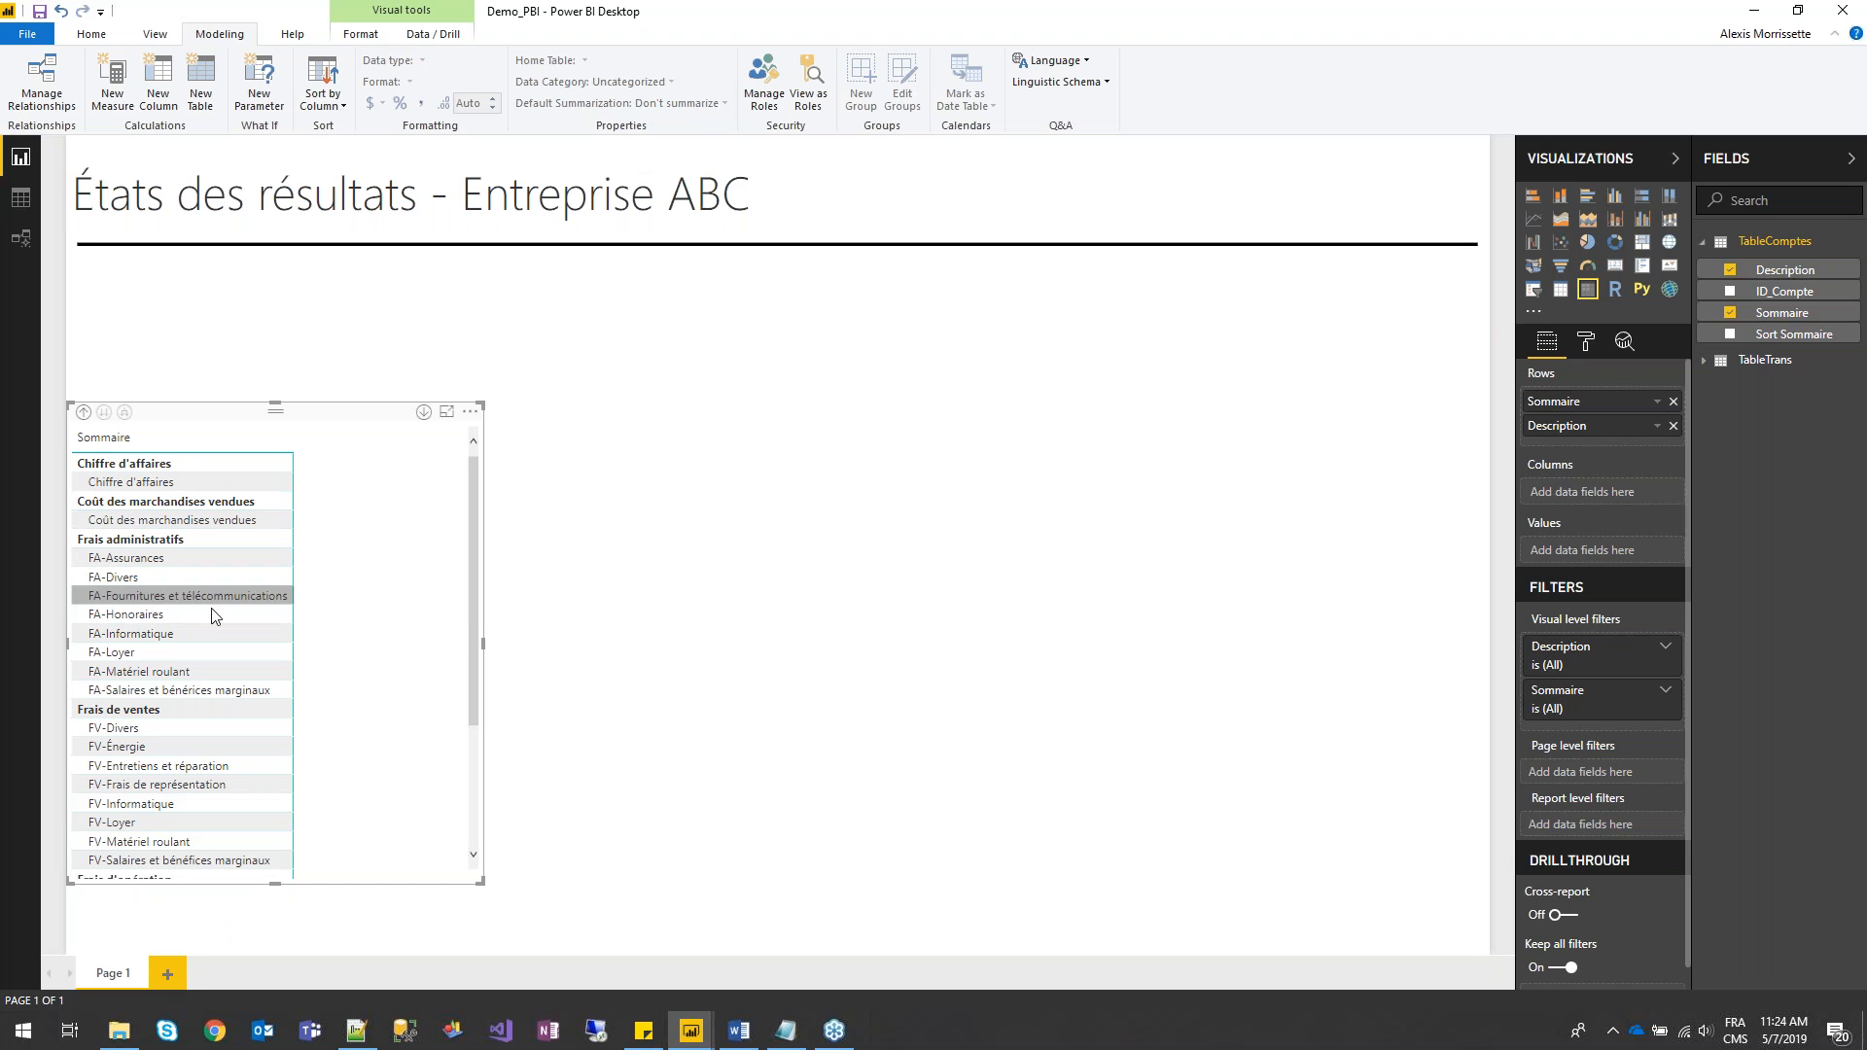
drag(235, 418, 230, 308)
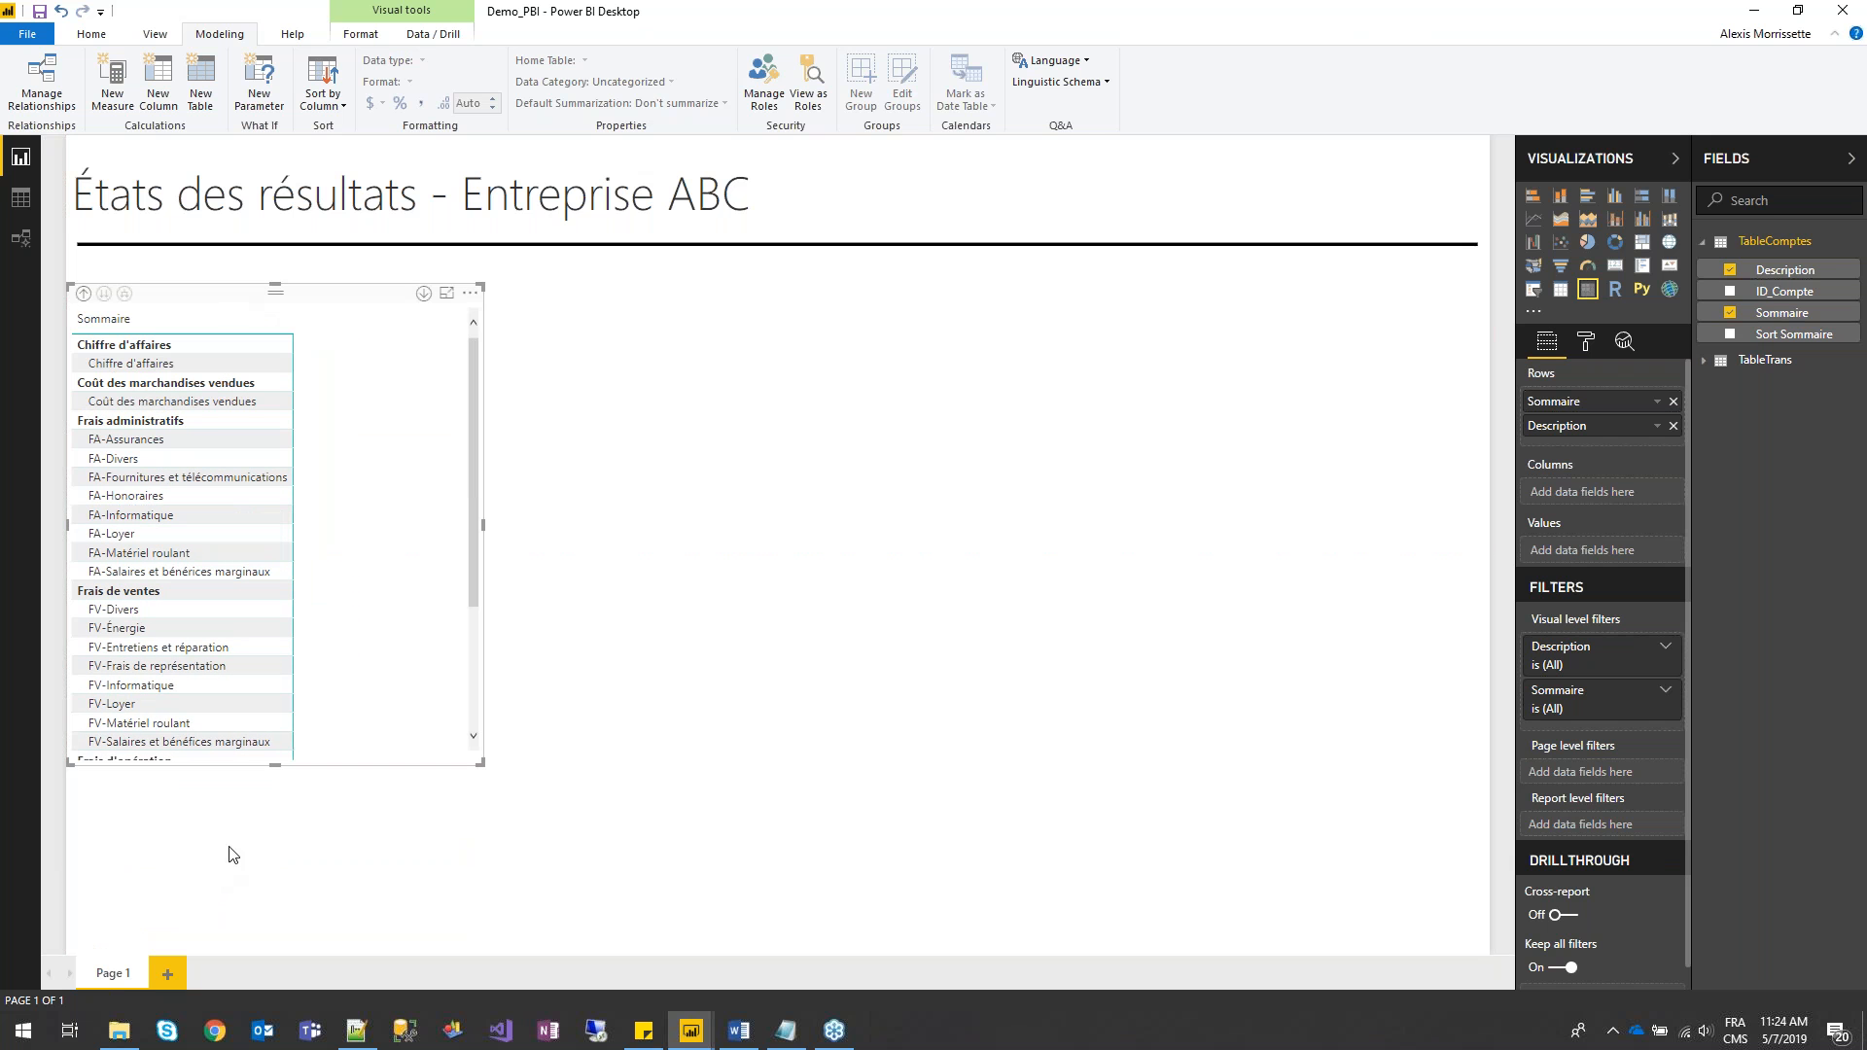
- Try the Montant field of TableTrans as the matrix values, and remove it from the matrix again
click(1704, 362)
click(1704, 363)
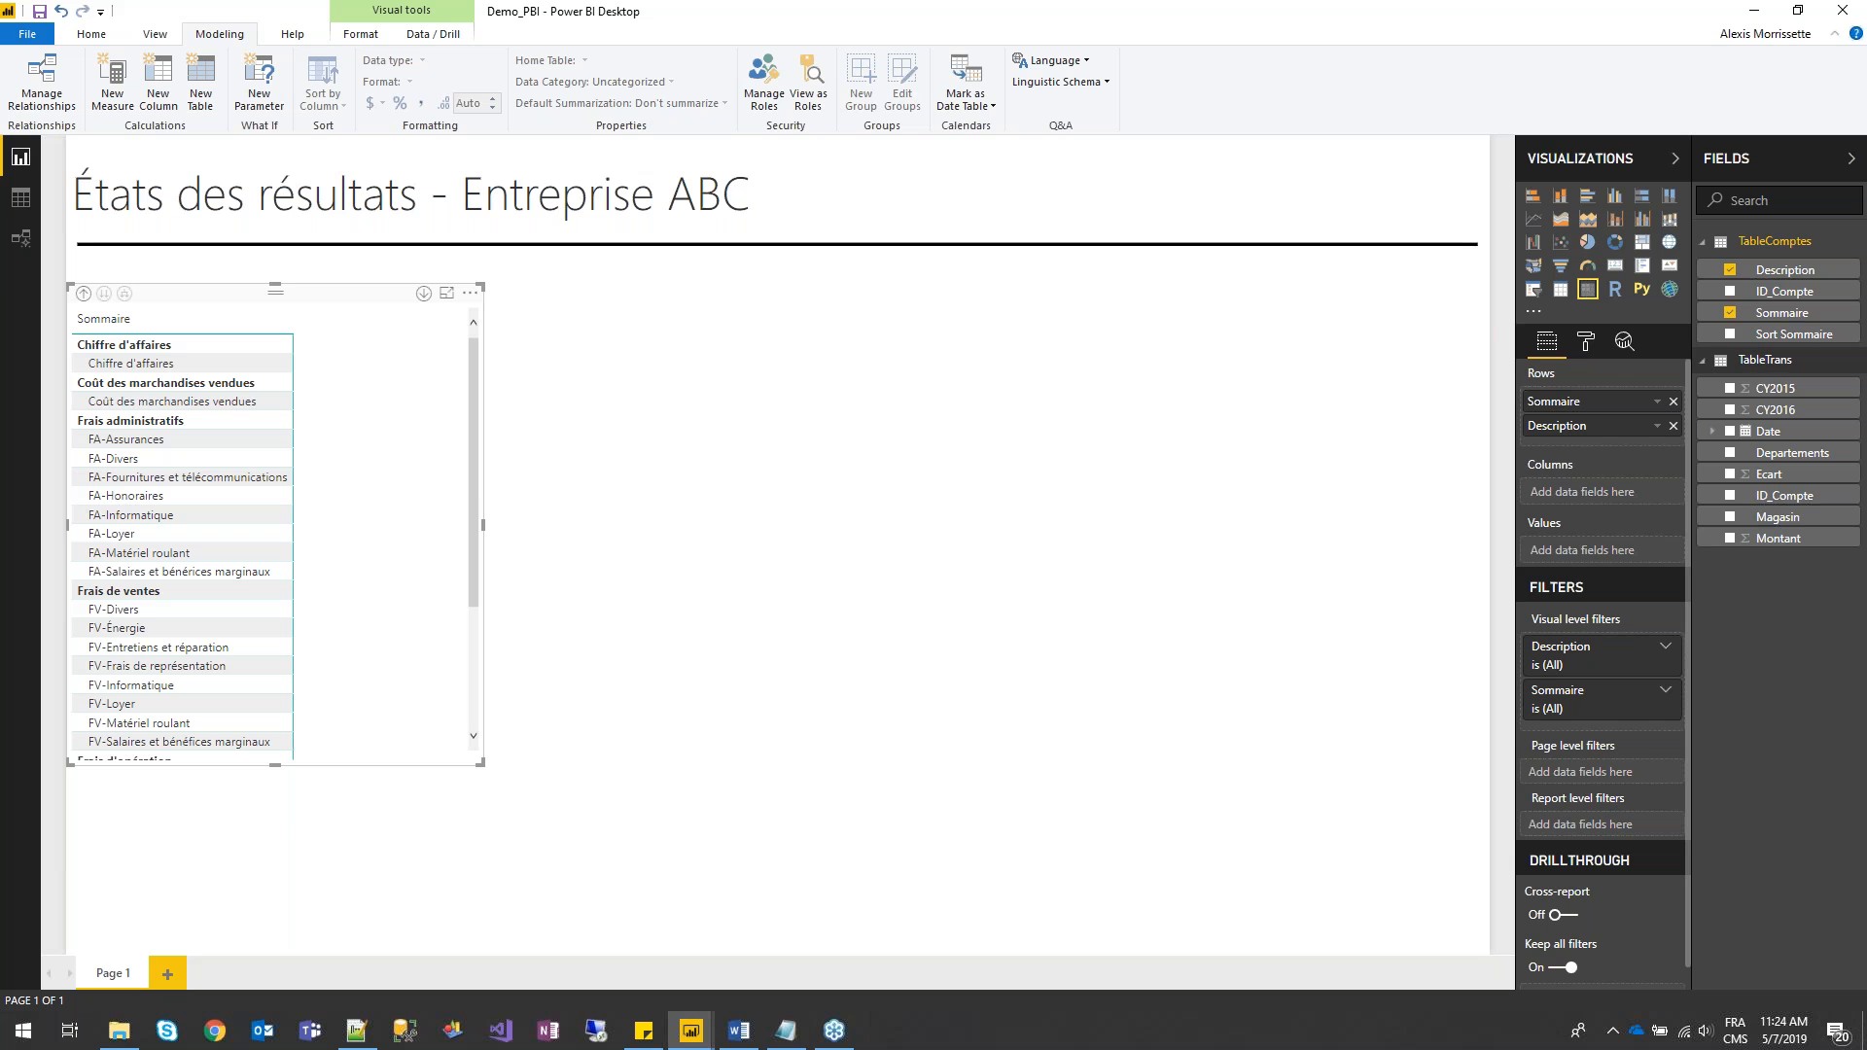
click(1799, 542)
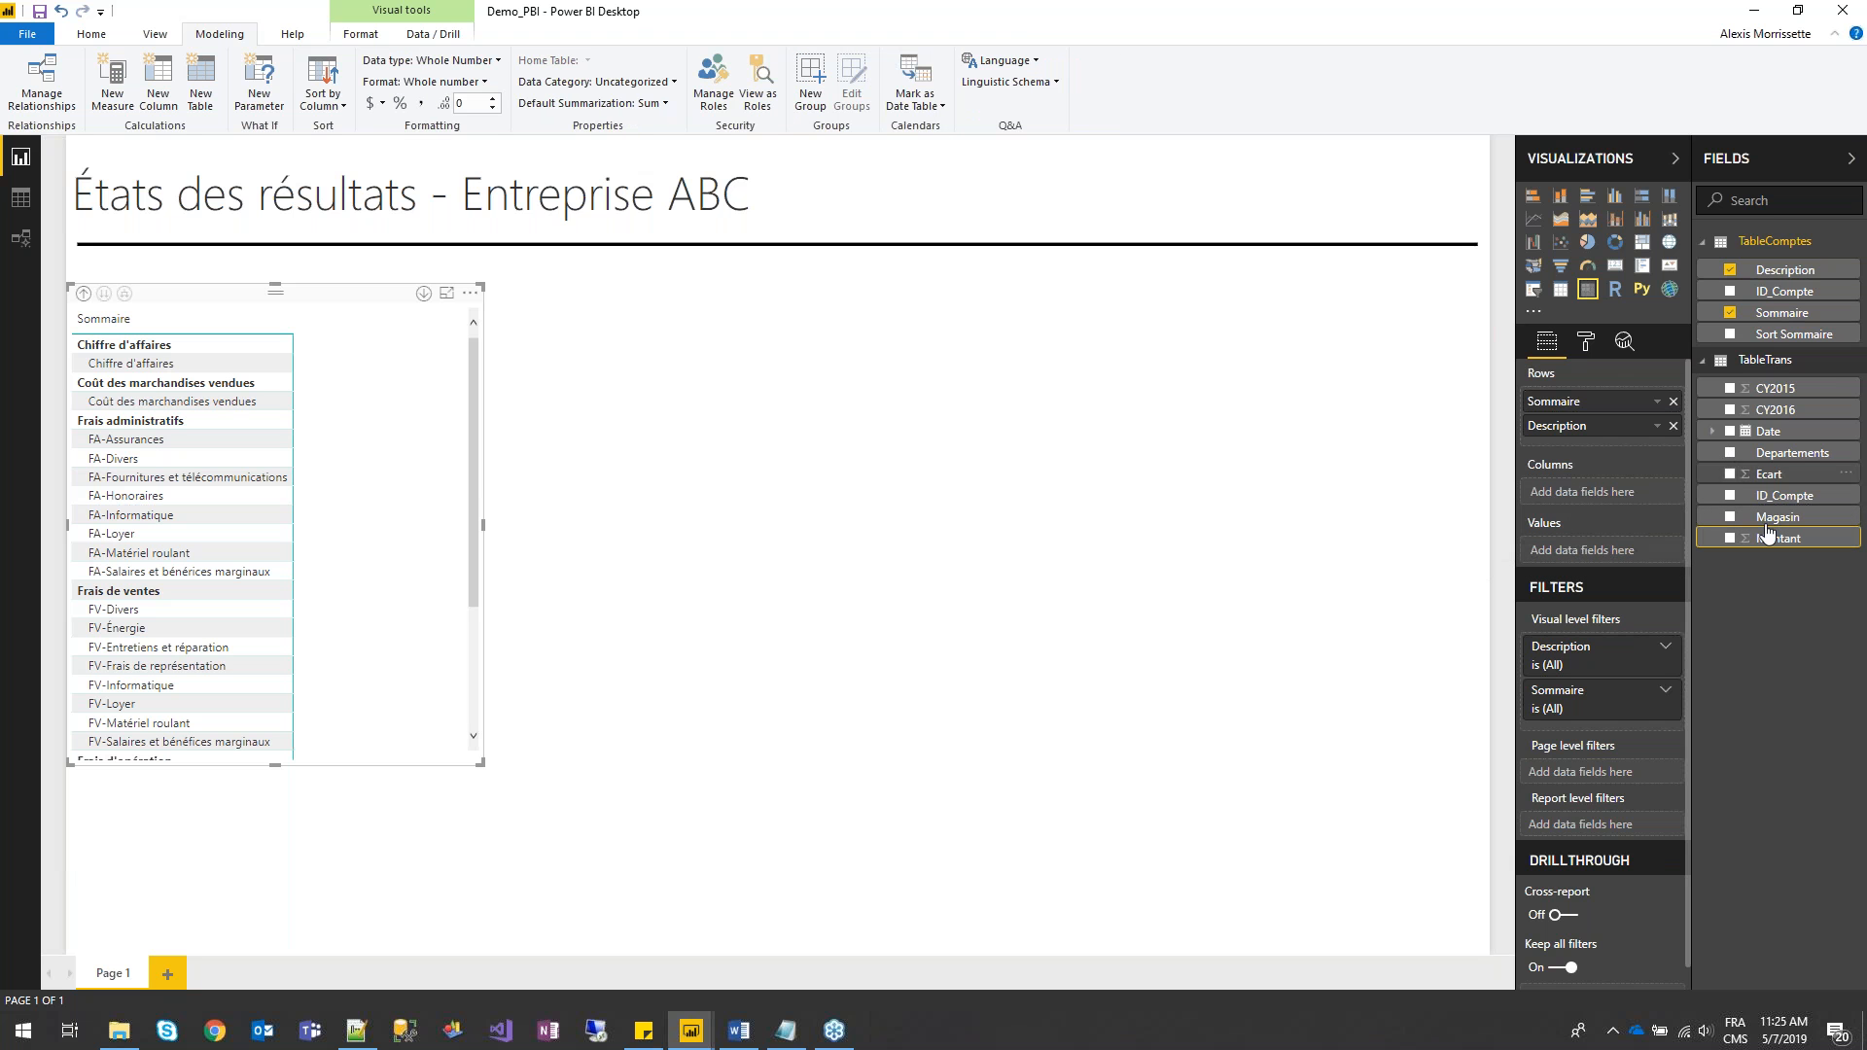
drag(1798, 539, 1623, 552)
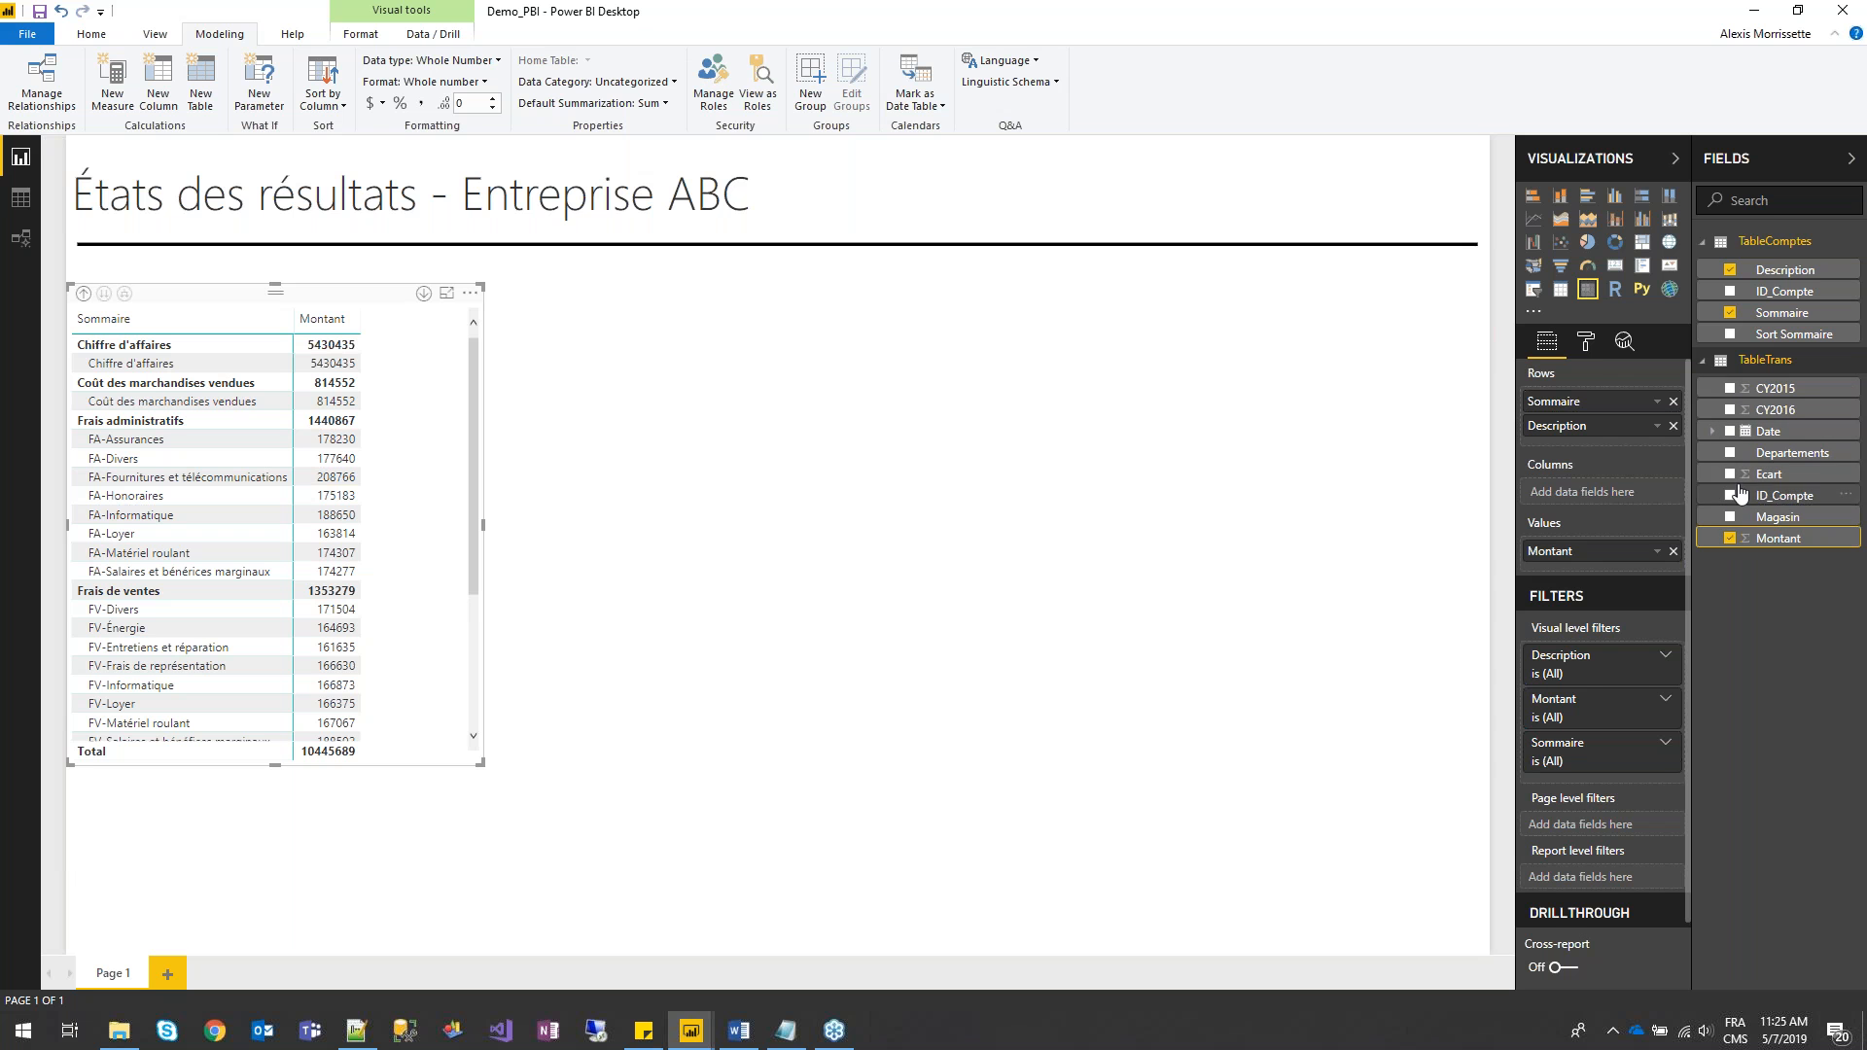
click(1730, 540)
- Create the measure Montant Total = SUM(TableTrans[Montant]) in TableTrans
right_click(1763, 362)
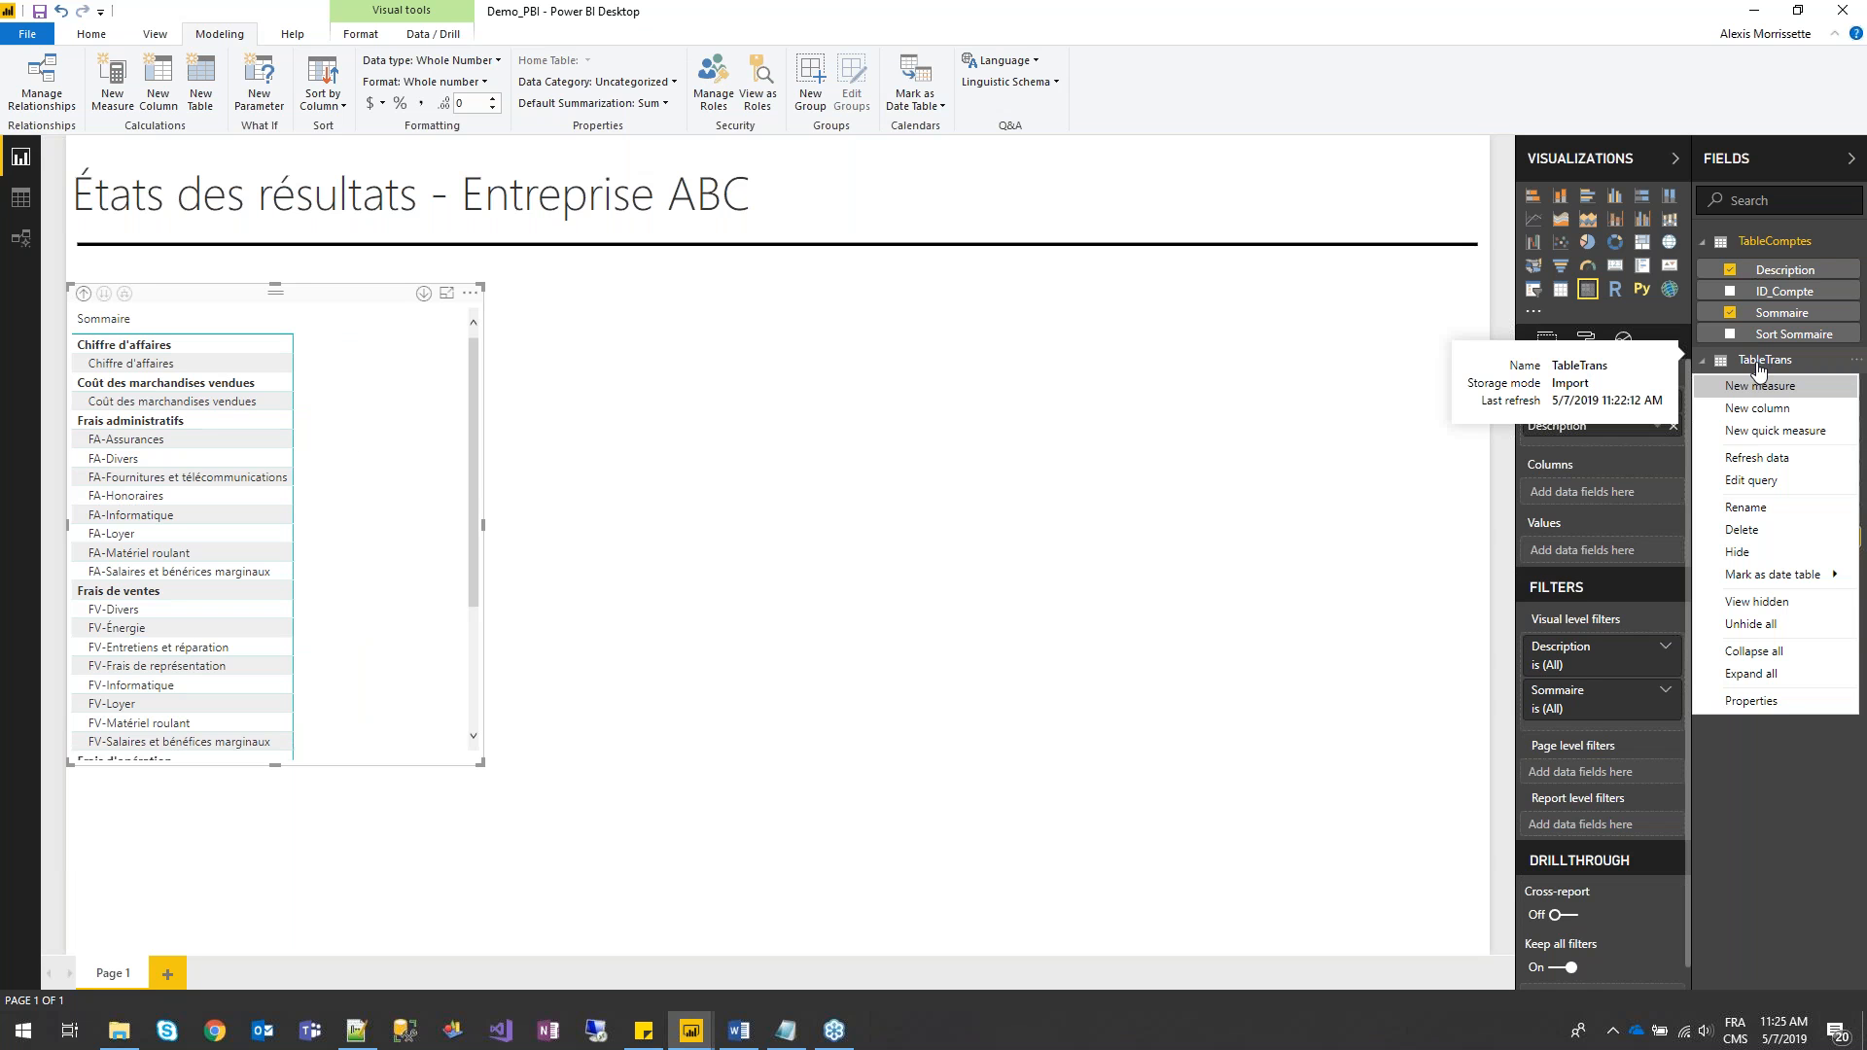
click(1765, 387)
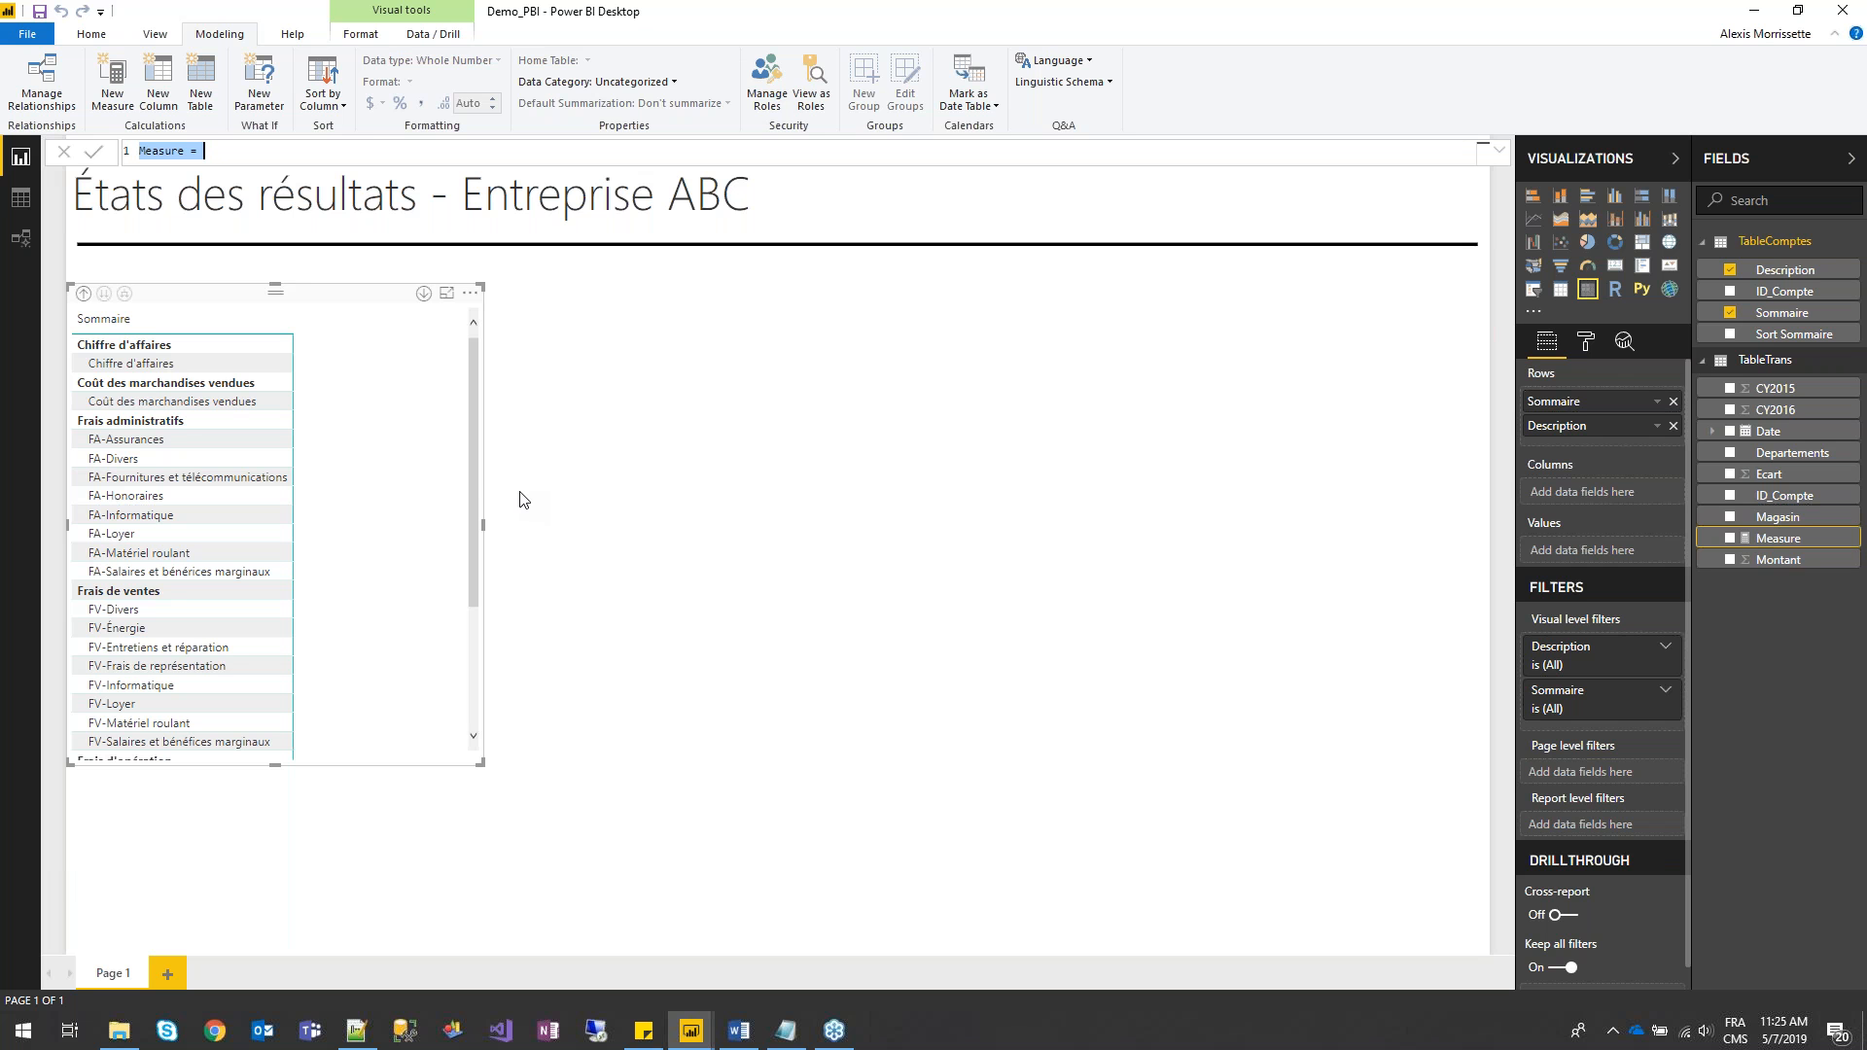
click(254, 152)
key(BackSpace)
key(BackSpace)
key(BackSpace)
text(ontant Total = SUM)
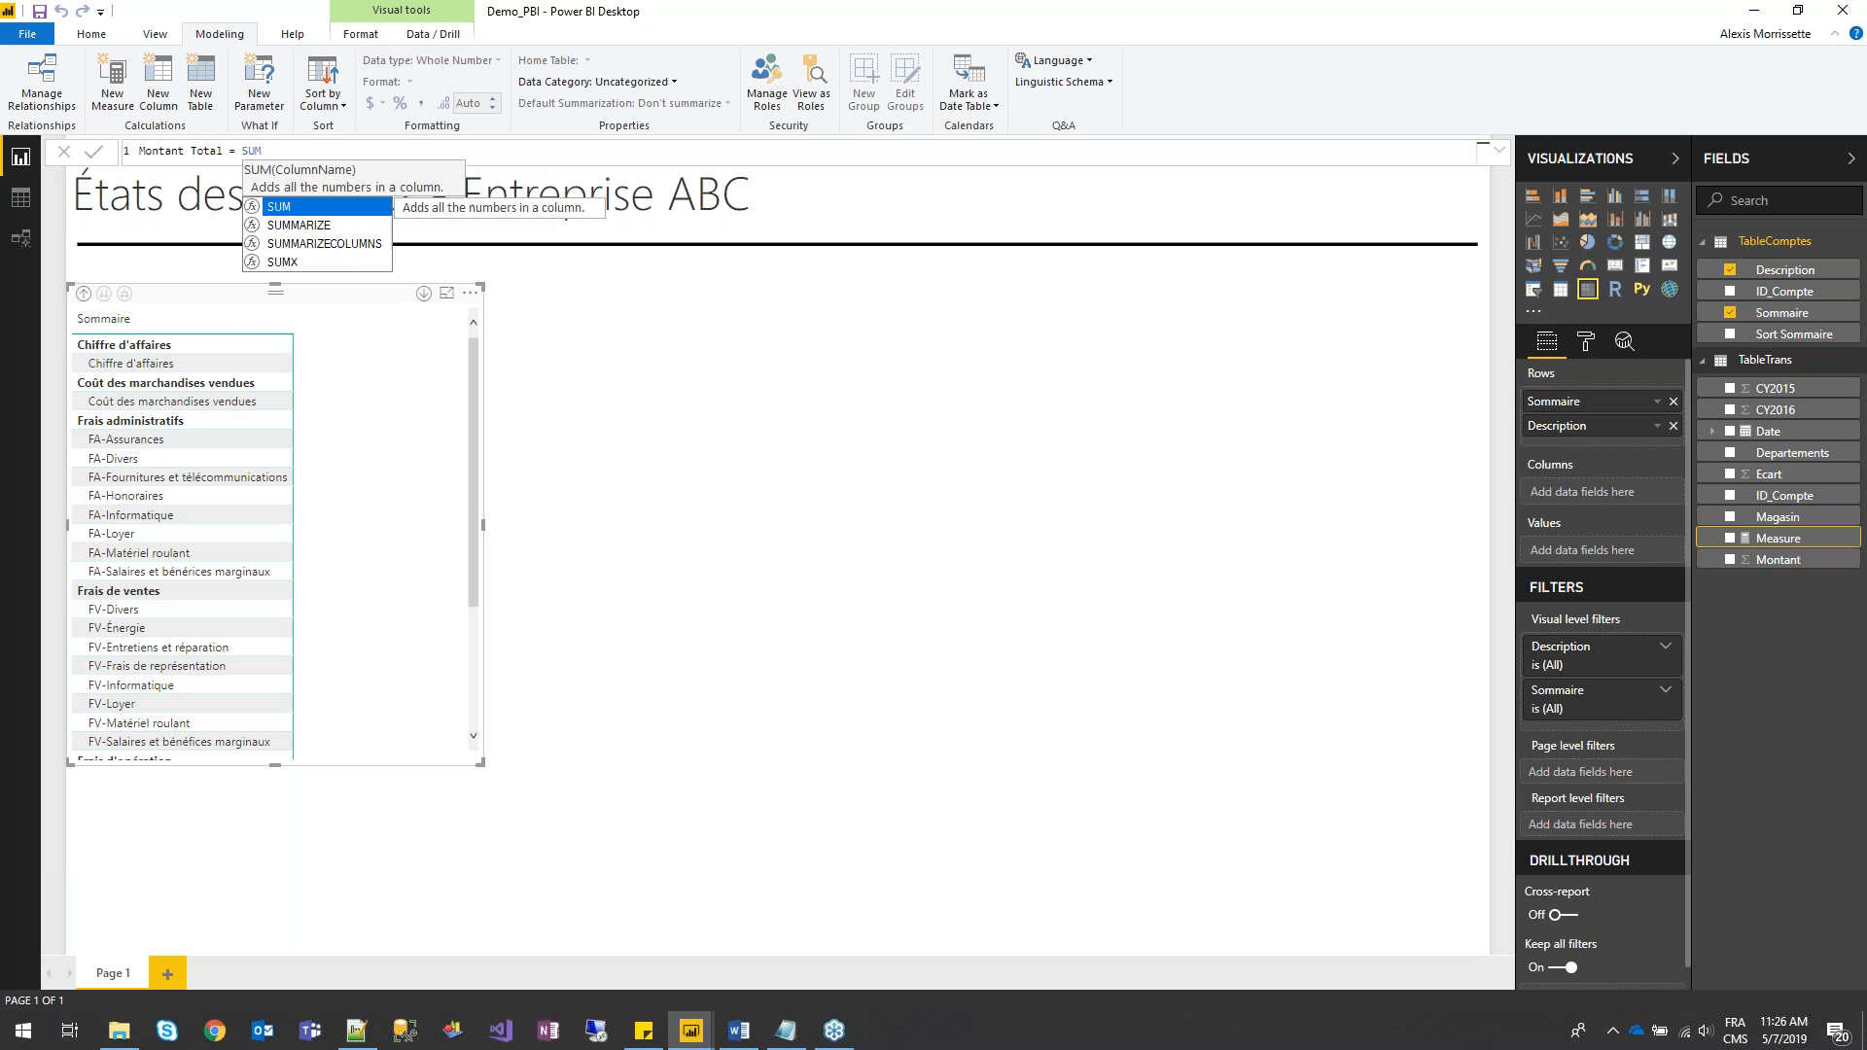
text((mont)
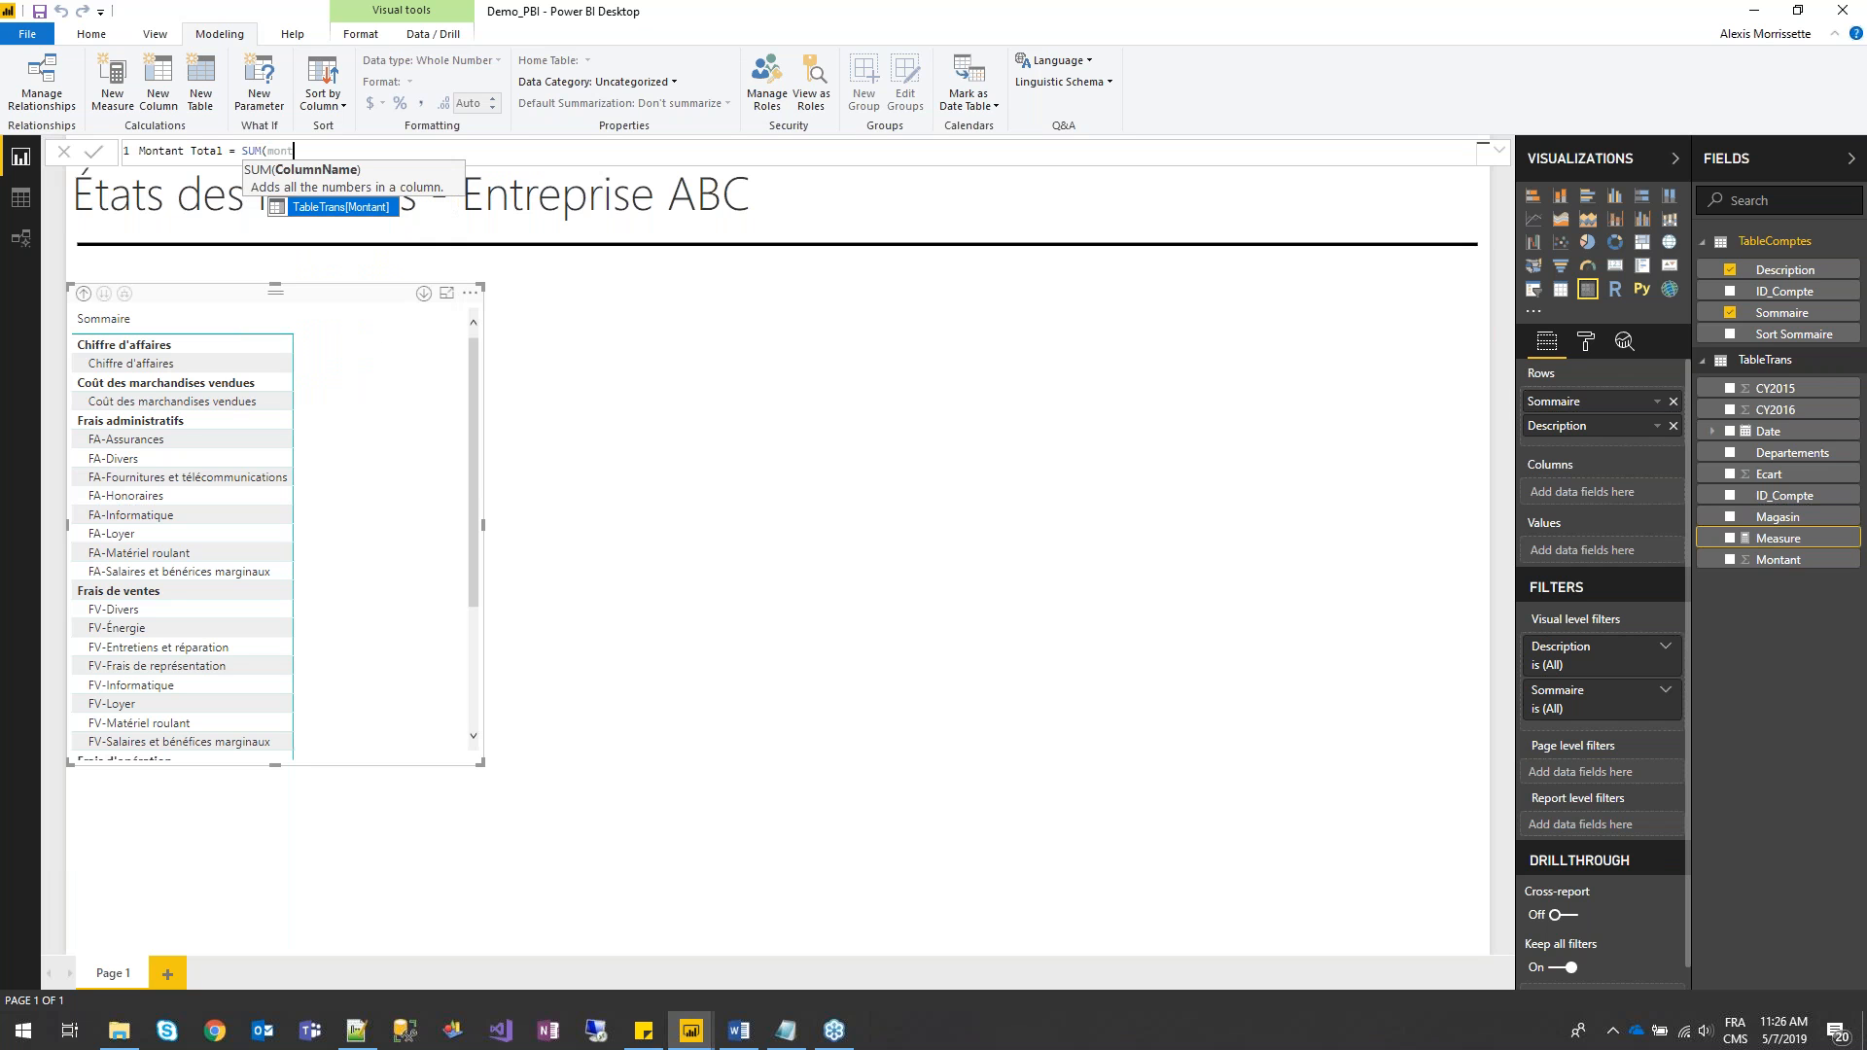
key(Tab)
text())
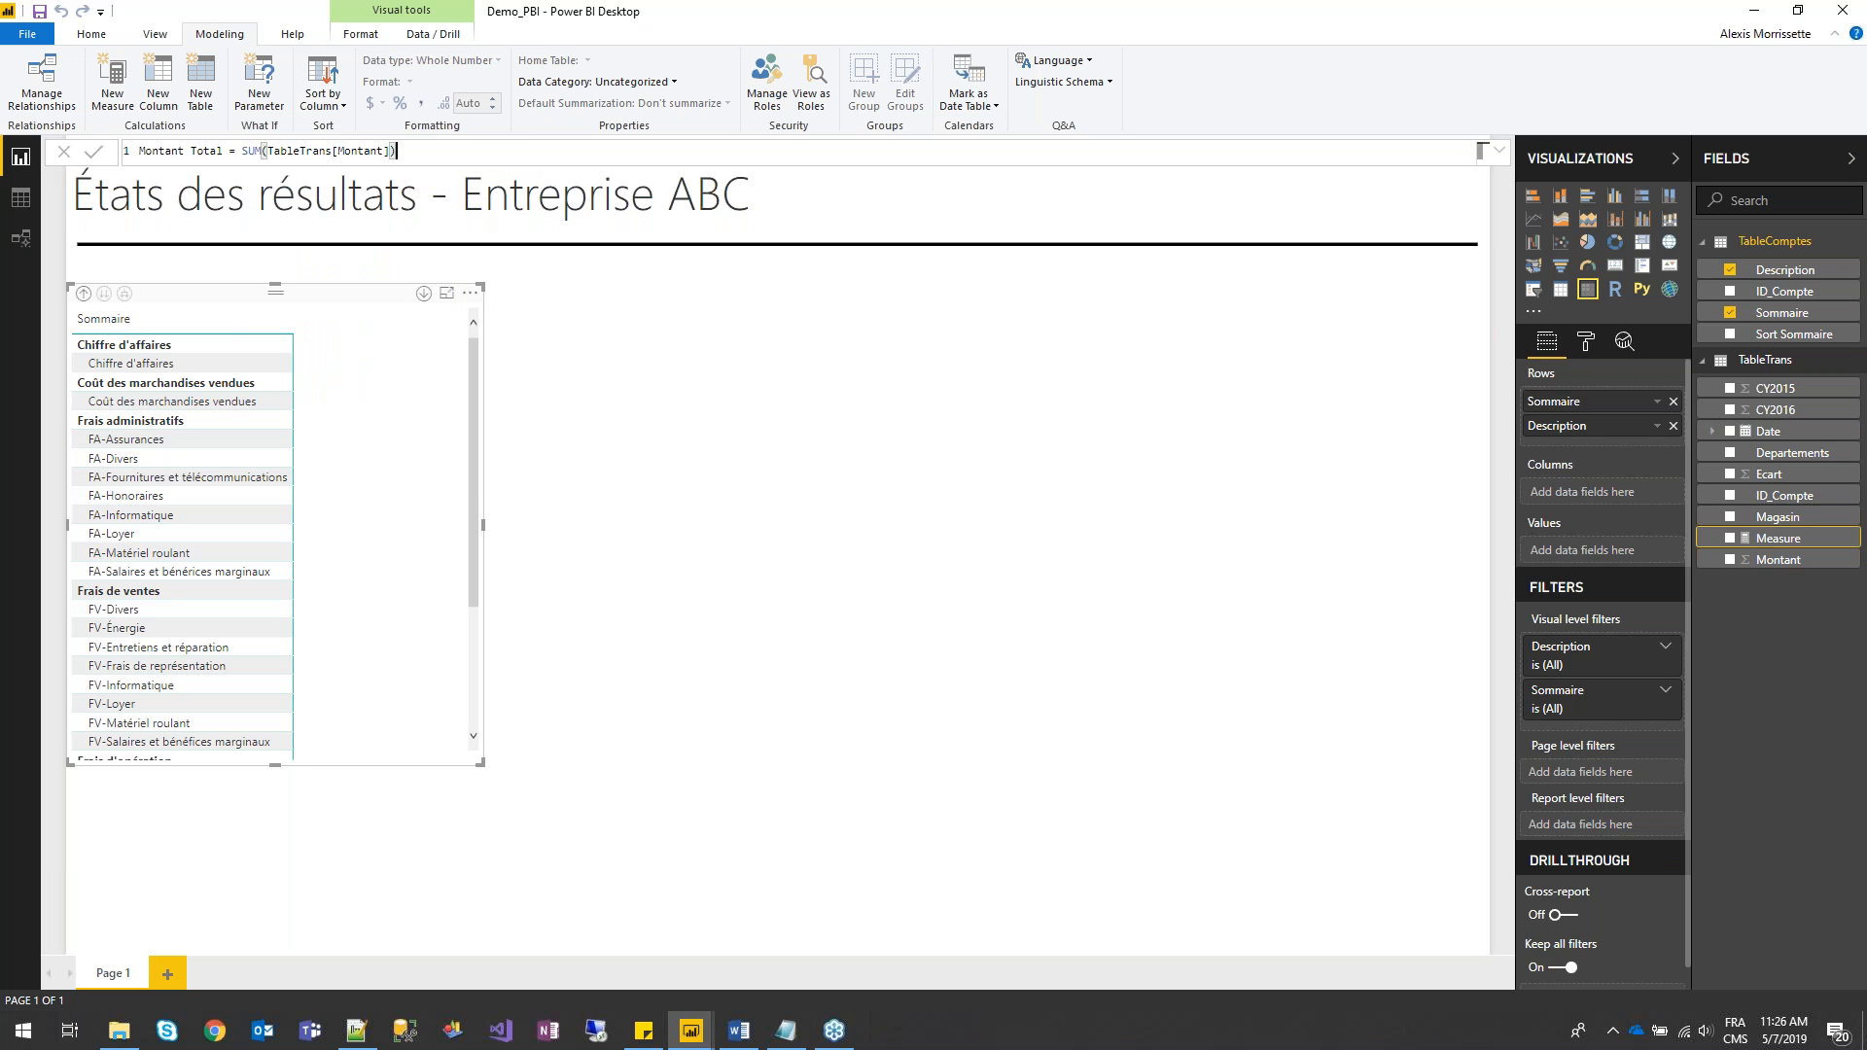
key(Return)
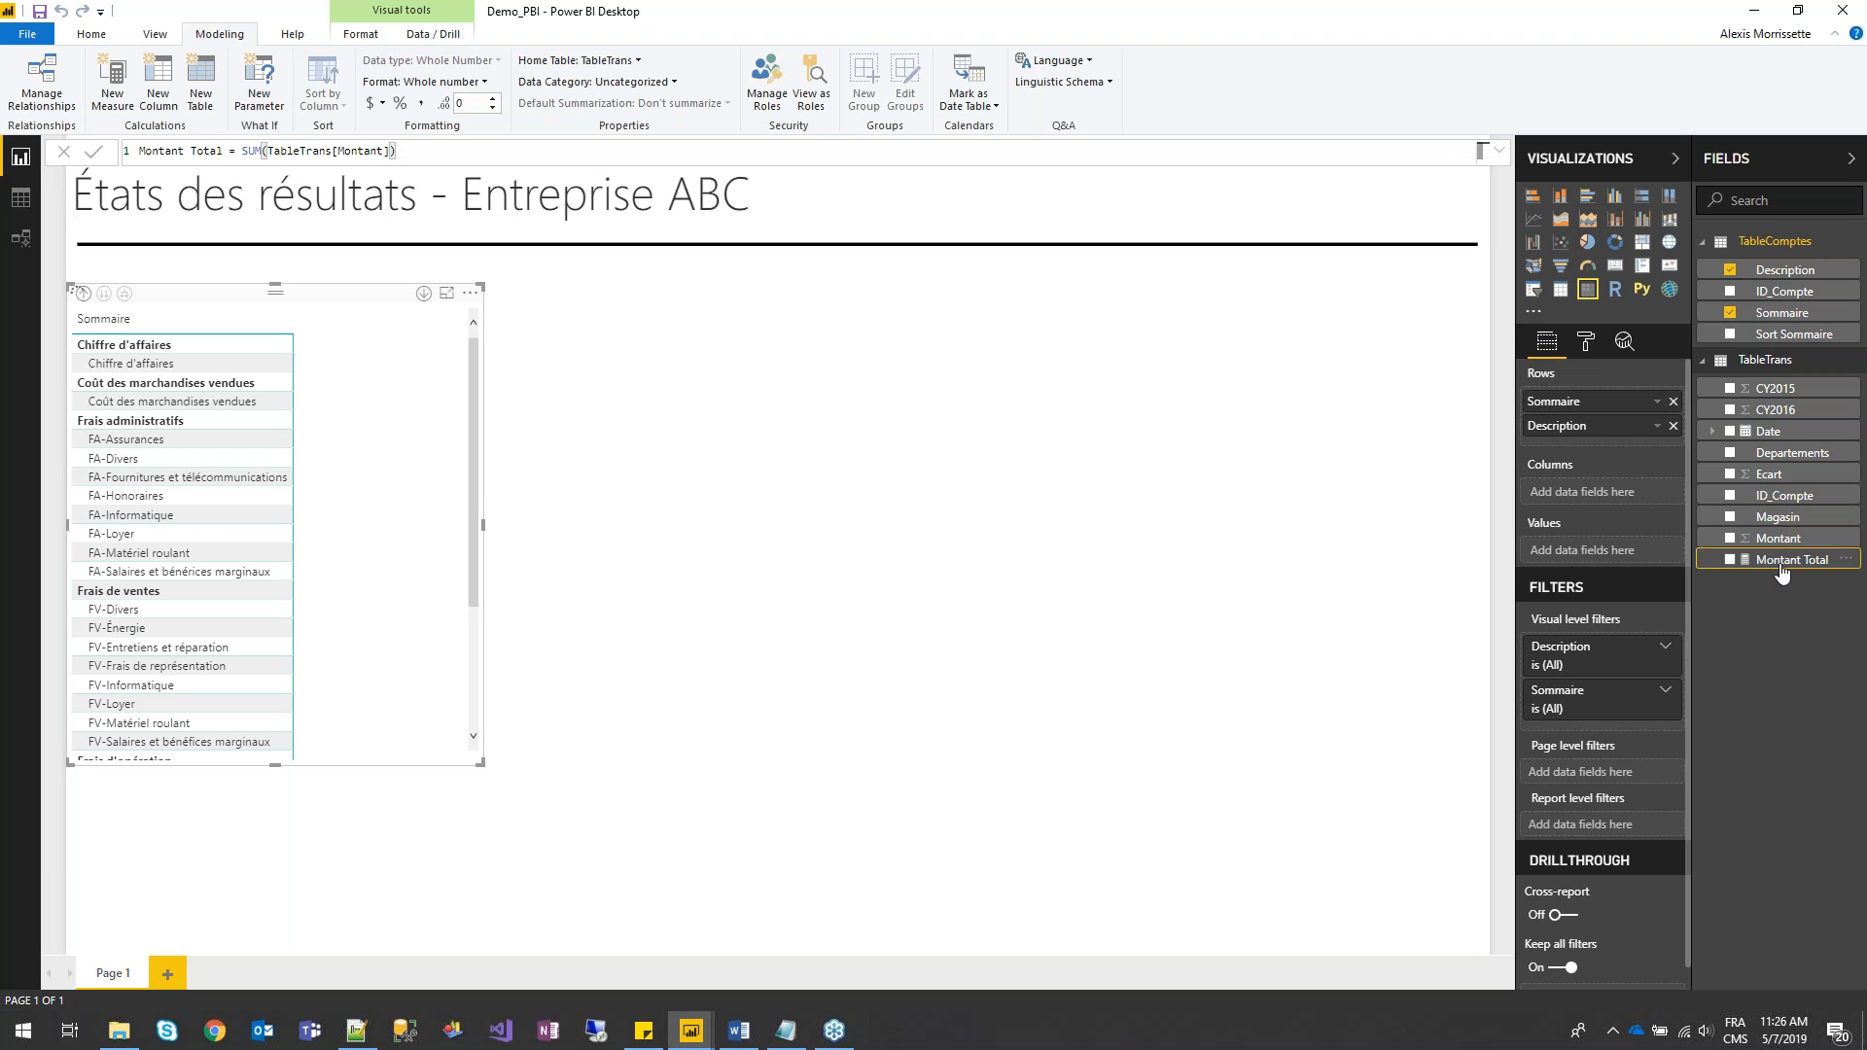
- Add Montant Total to the matrix values and format the measure as Currency general
drag(1800, 567, 1622, 552)
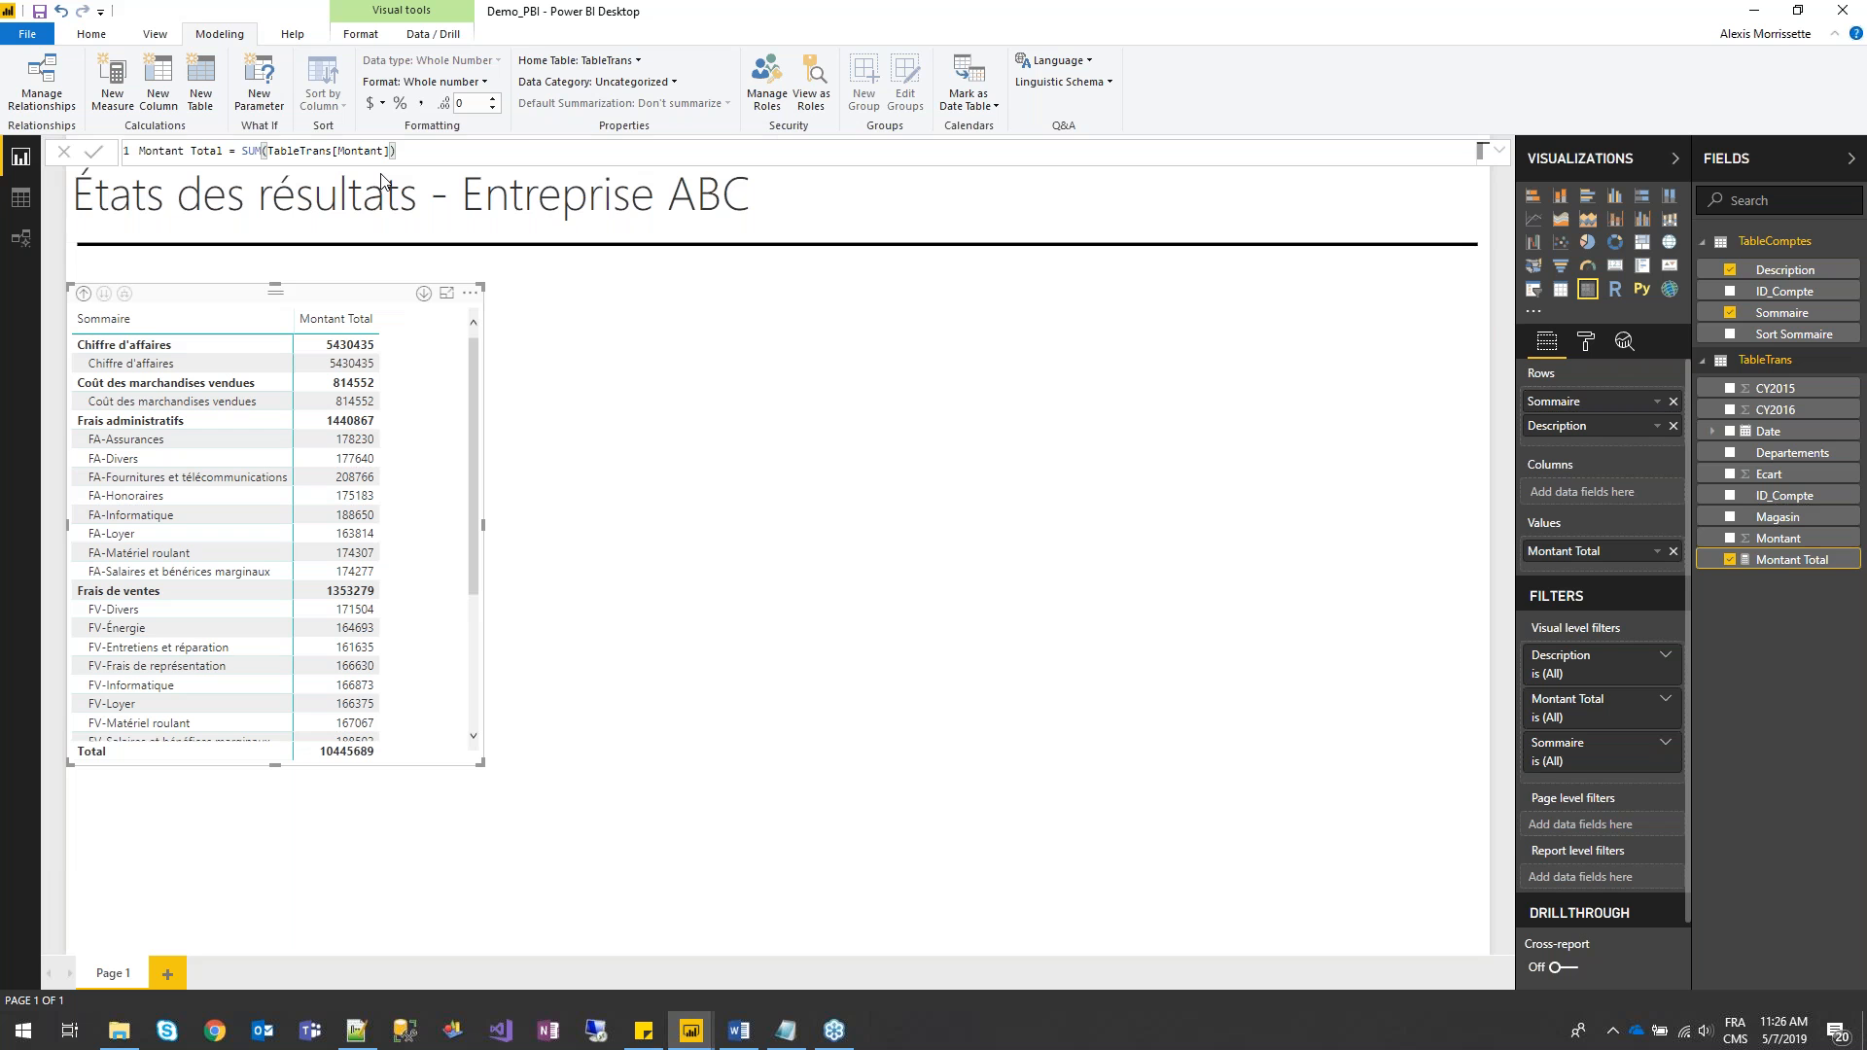
click(375, 107)
click(439, 148)
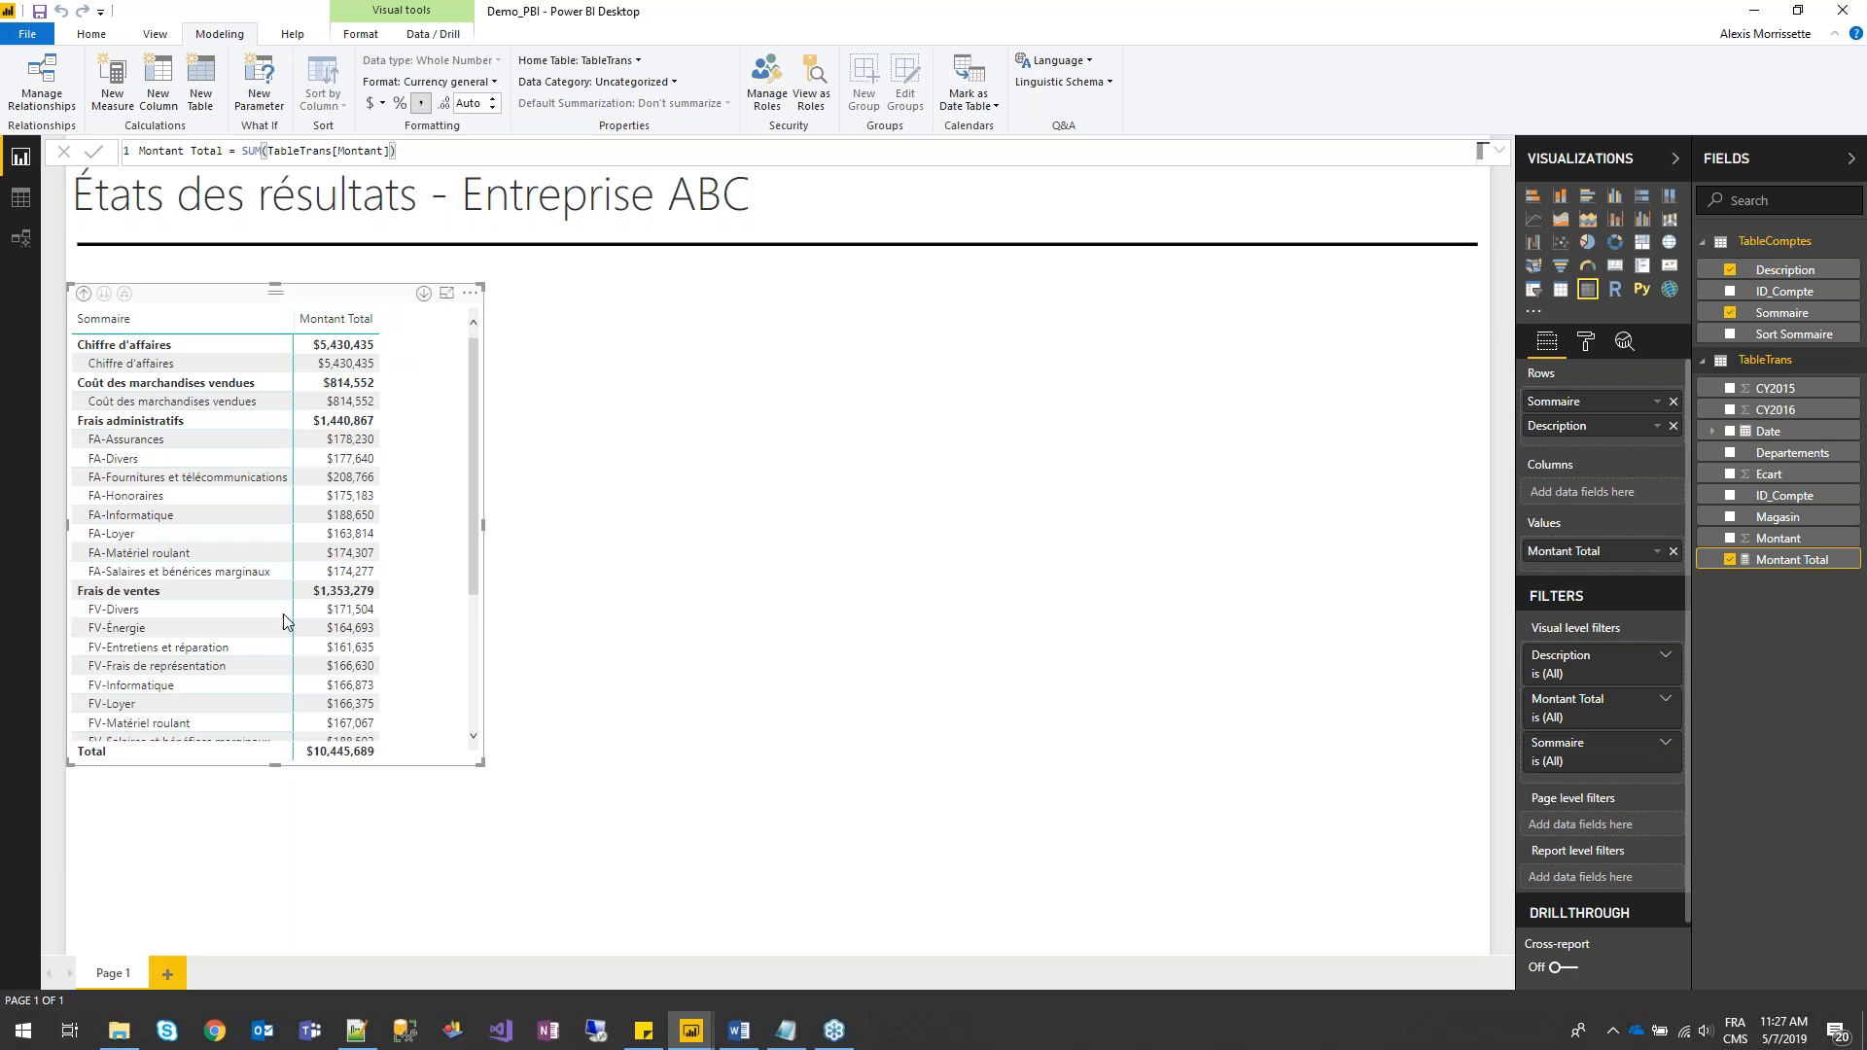
click(826, 337)
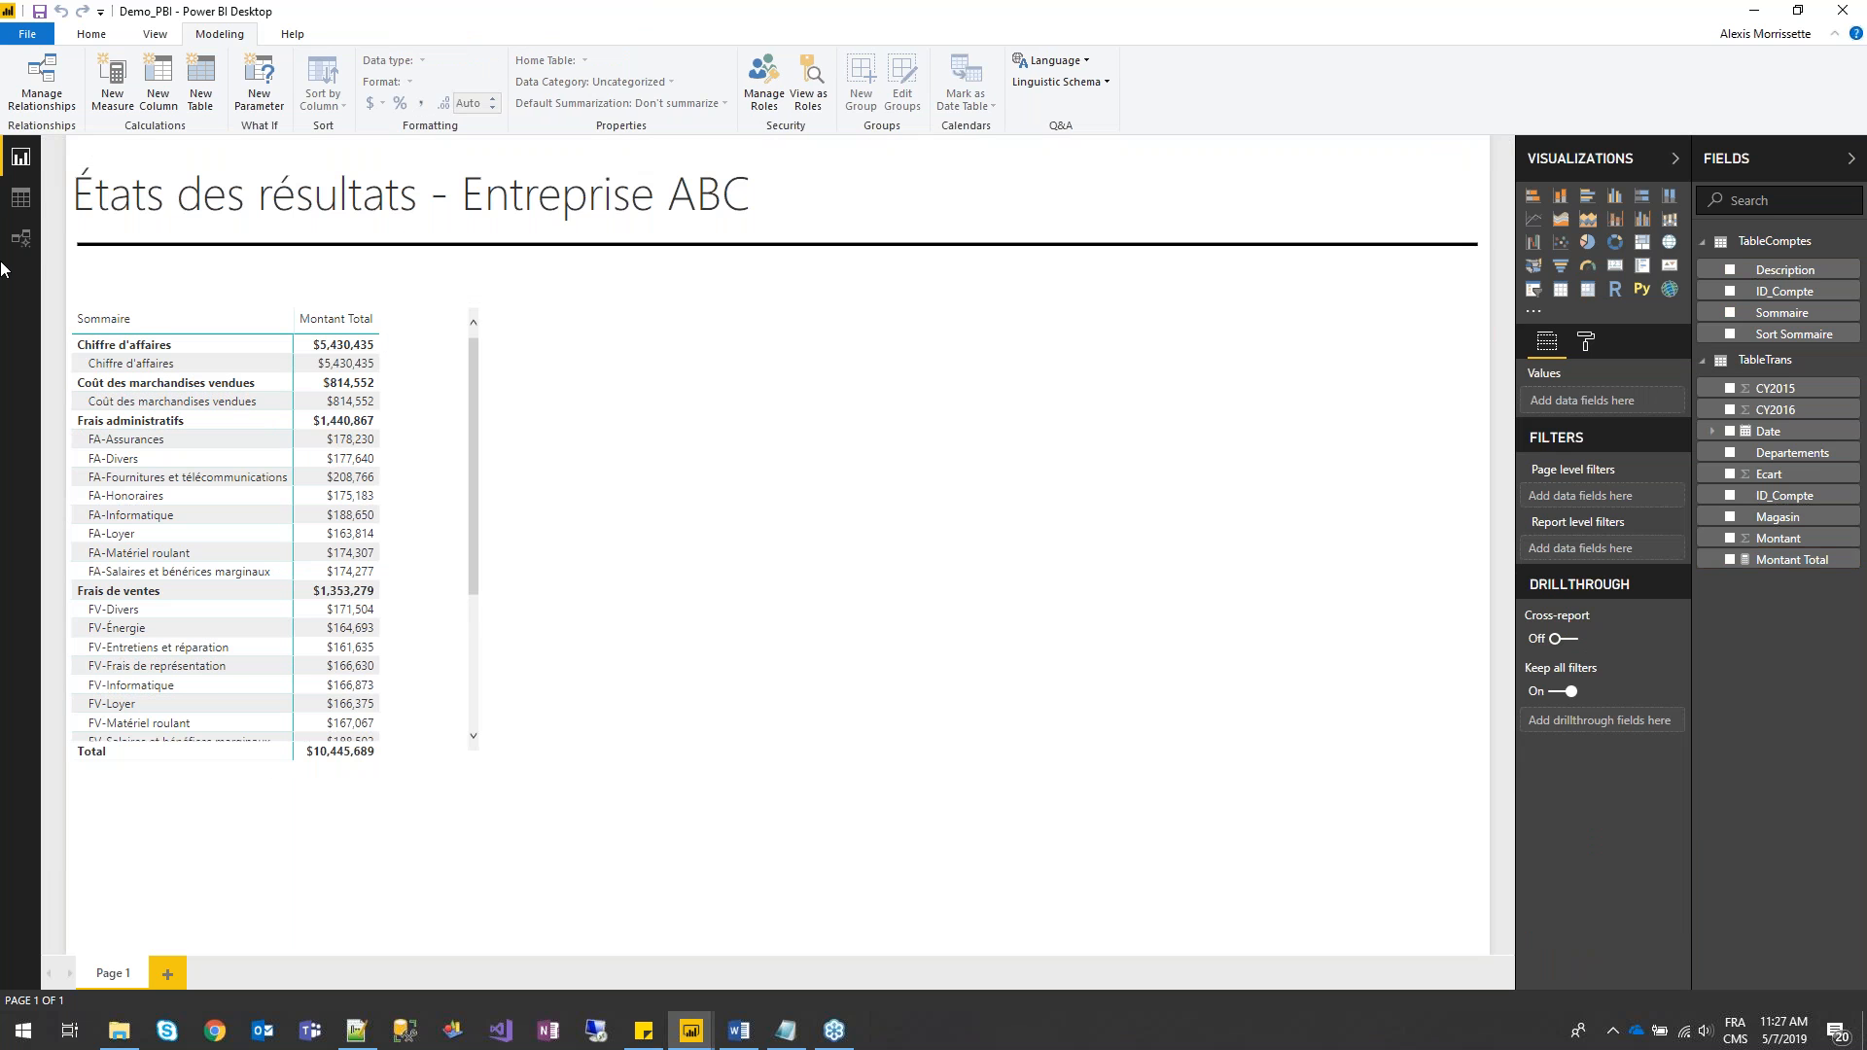
- Switch to Notepad and copy the whole Dim temps Dates formula block from DAX - Formulas.txt
click(20, 239)
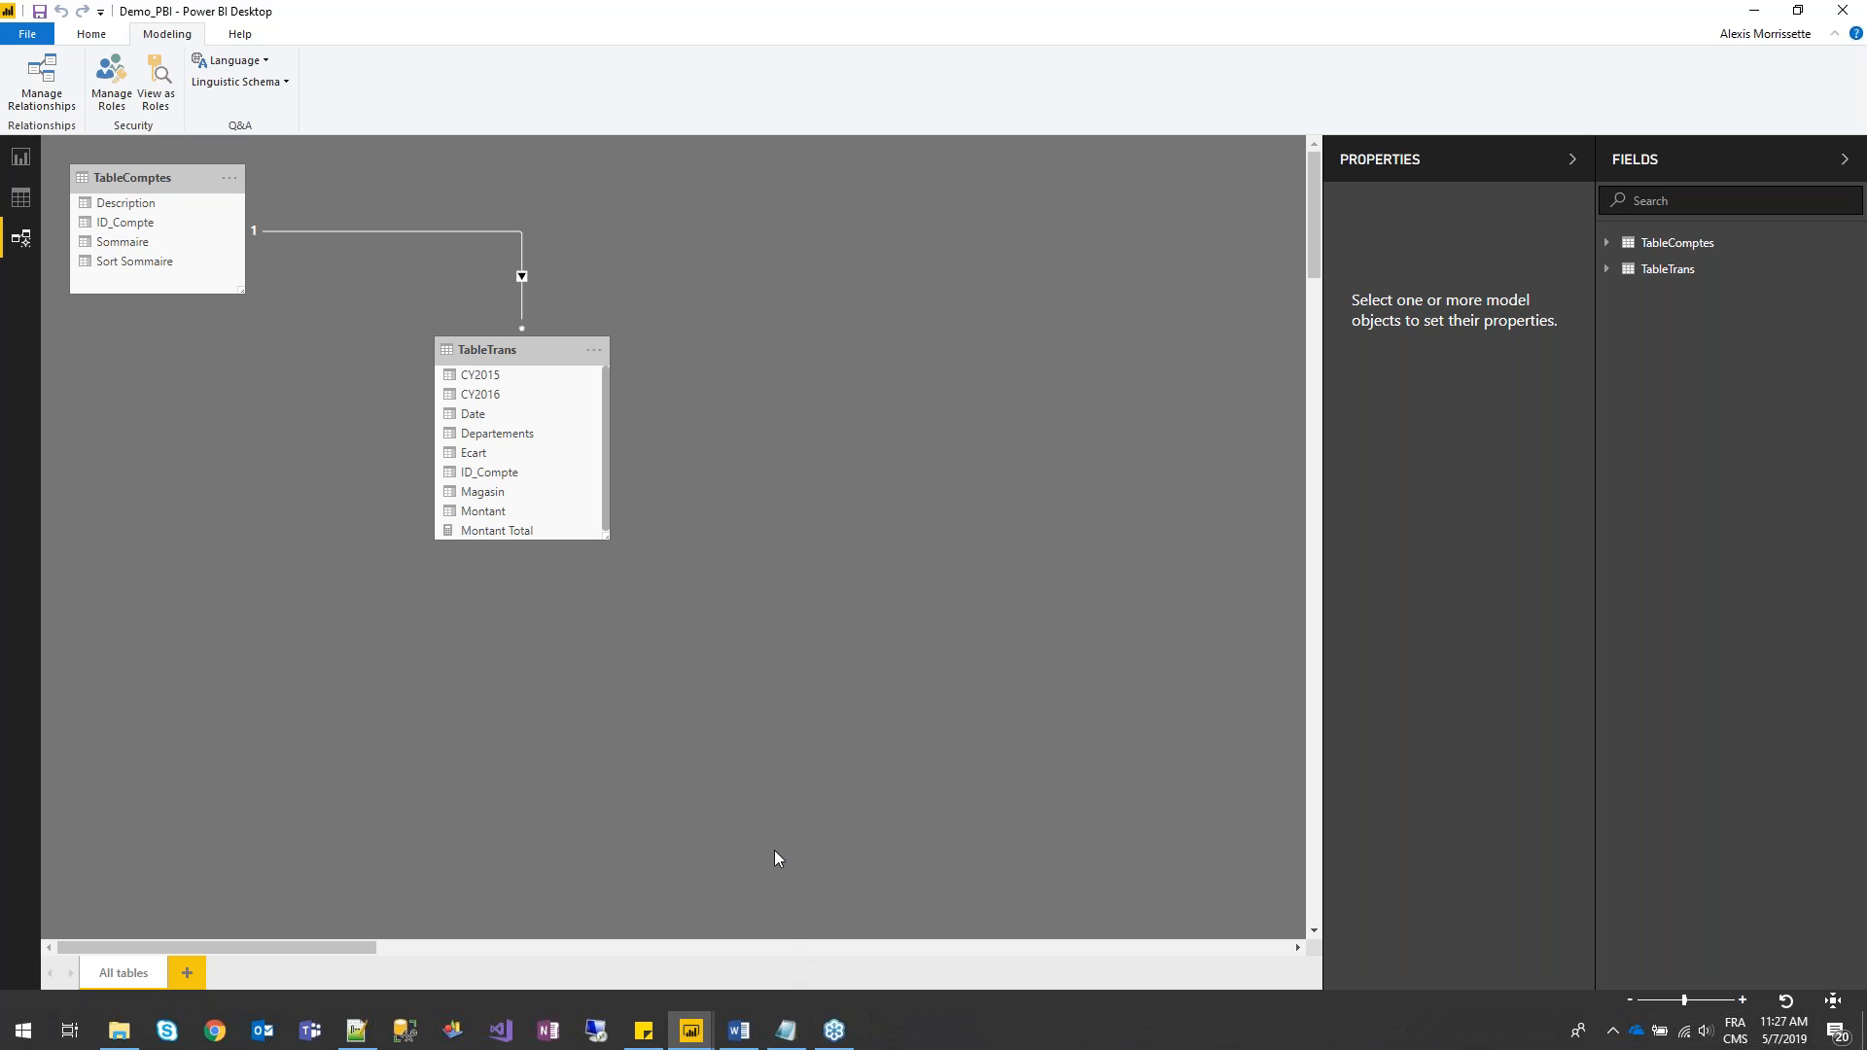
mouse_move(783, 1043)
click(785, 1031)
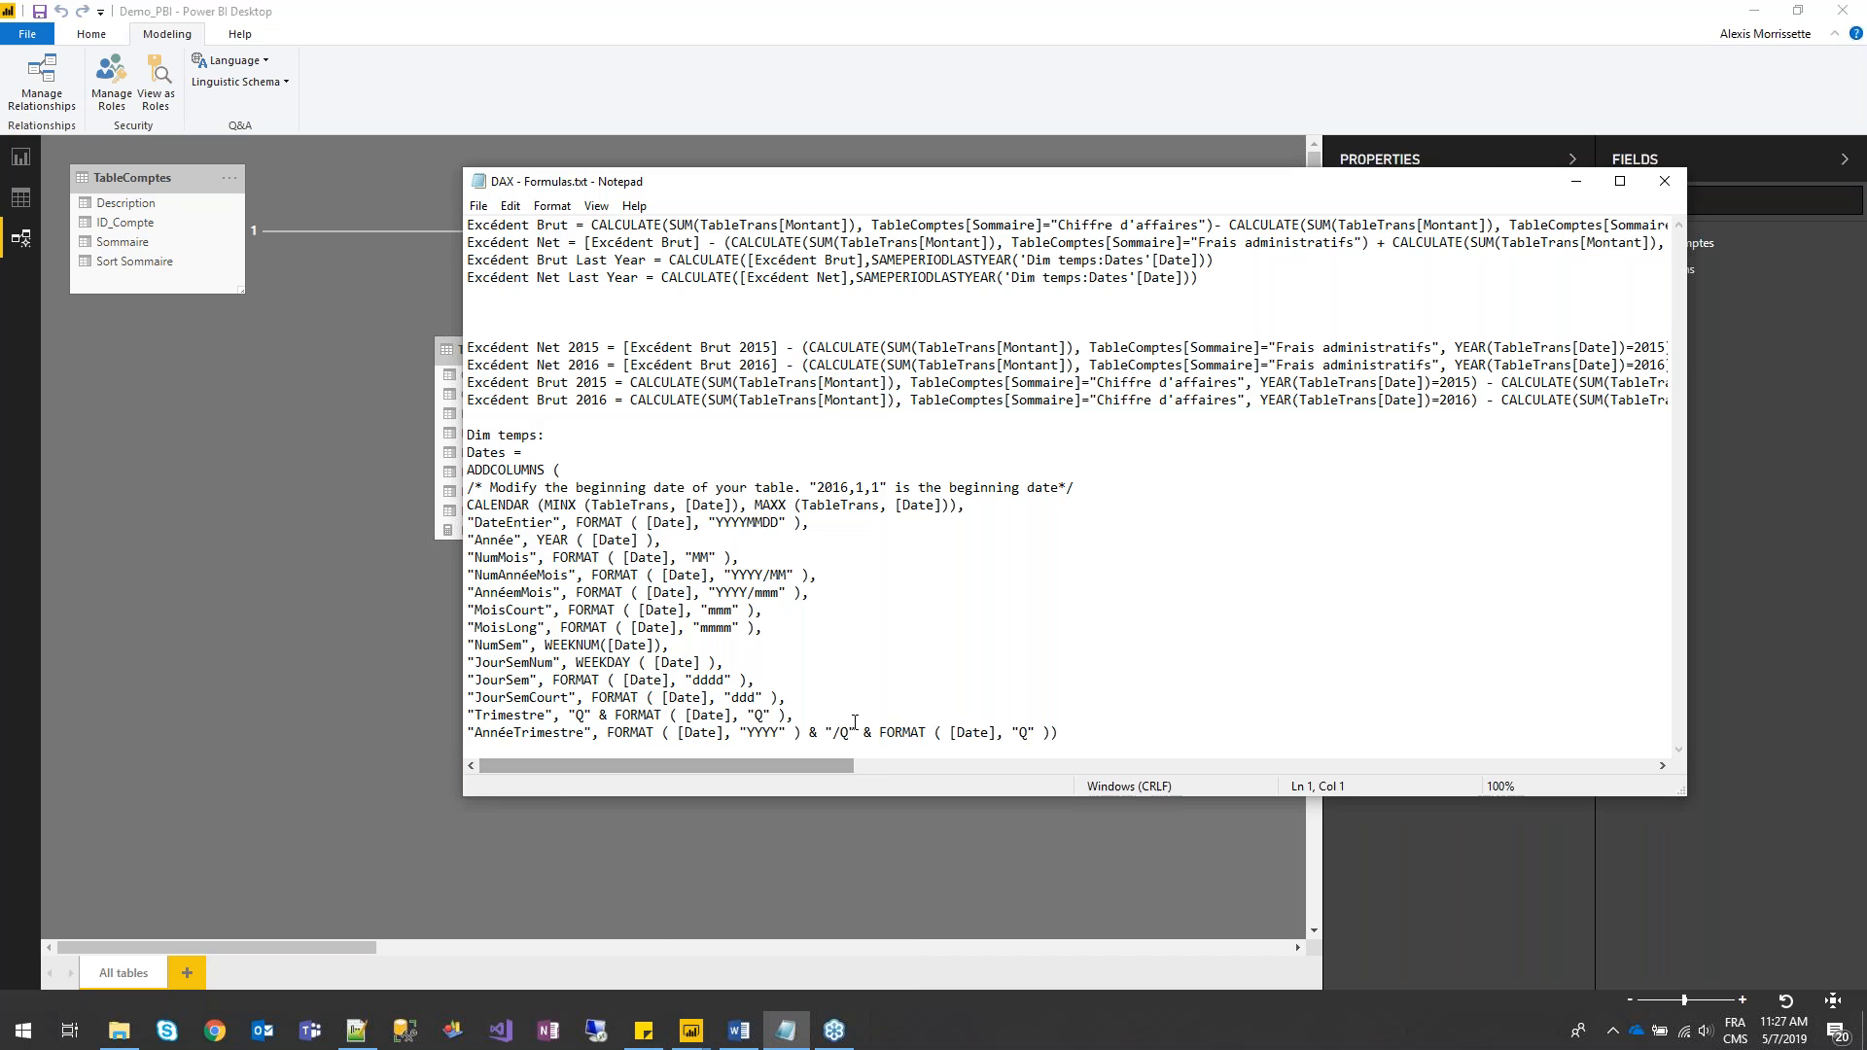
drag(1060, 732, 437, 435)
key(ctrl+c)
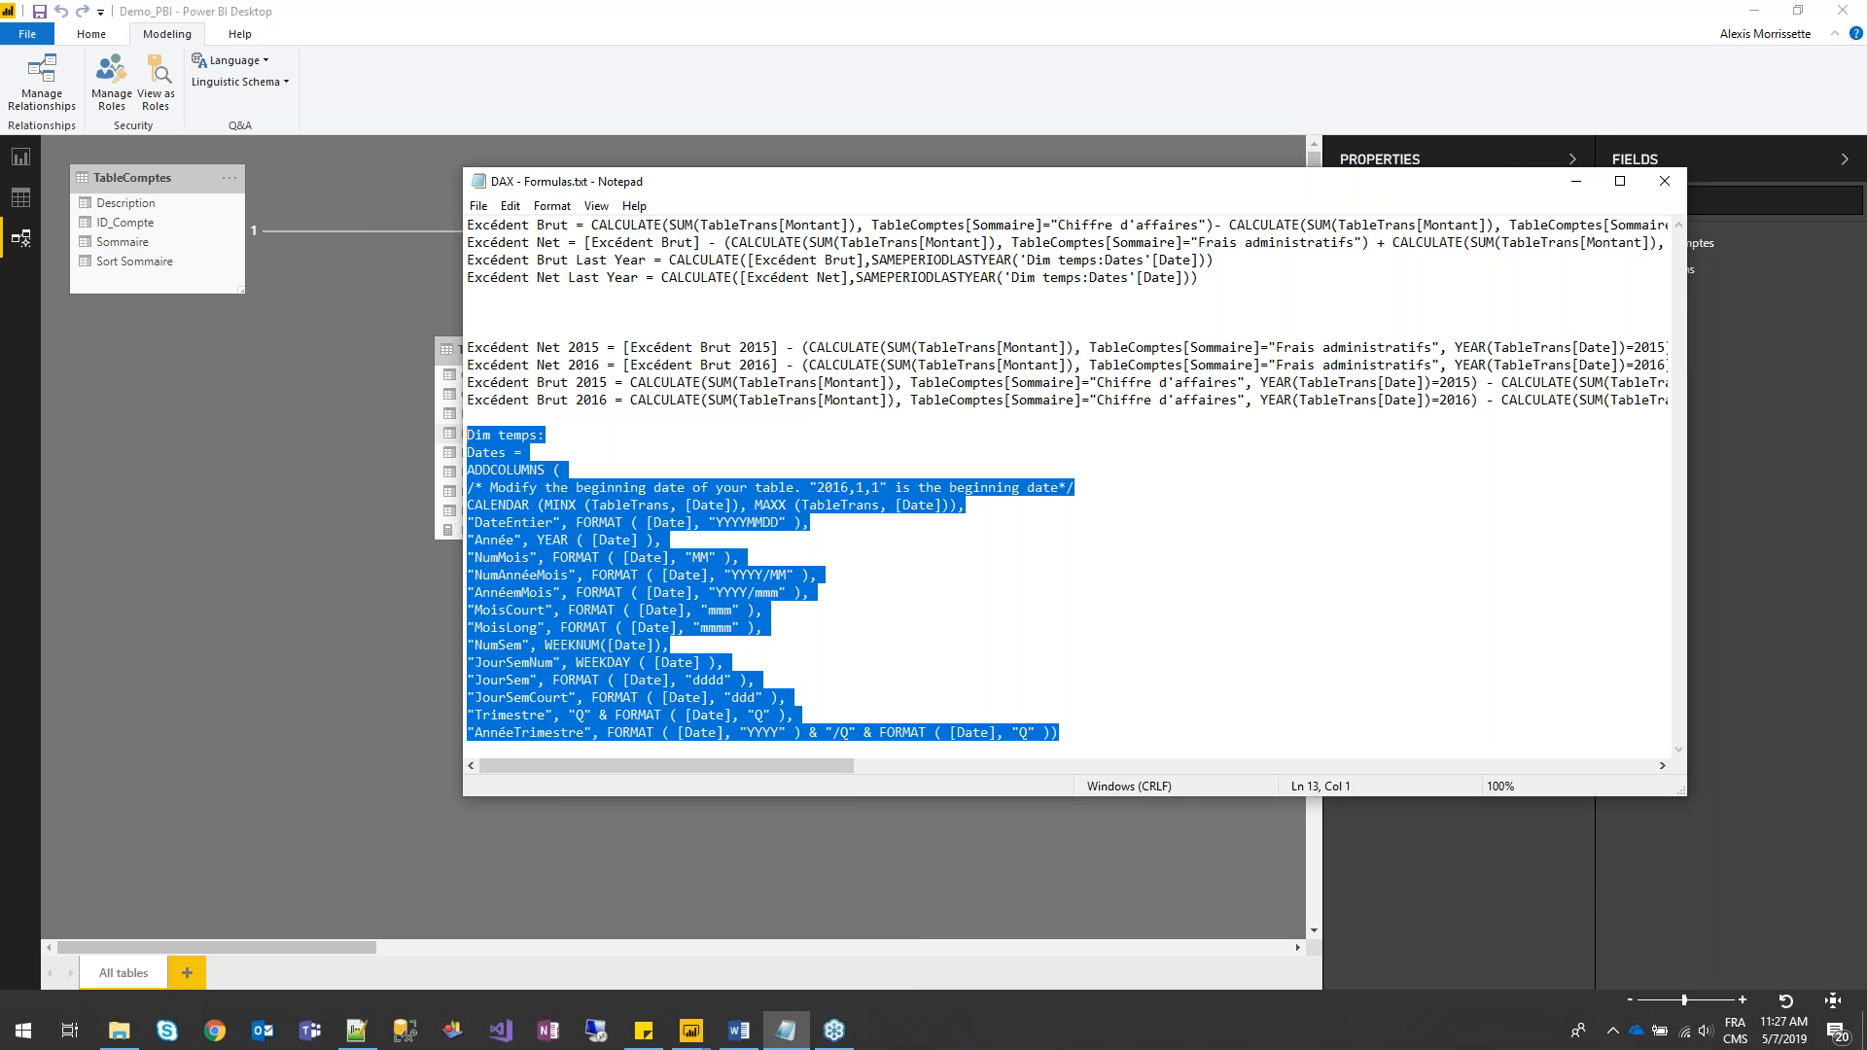
click(263, 506)
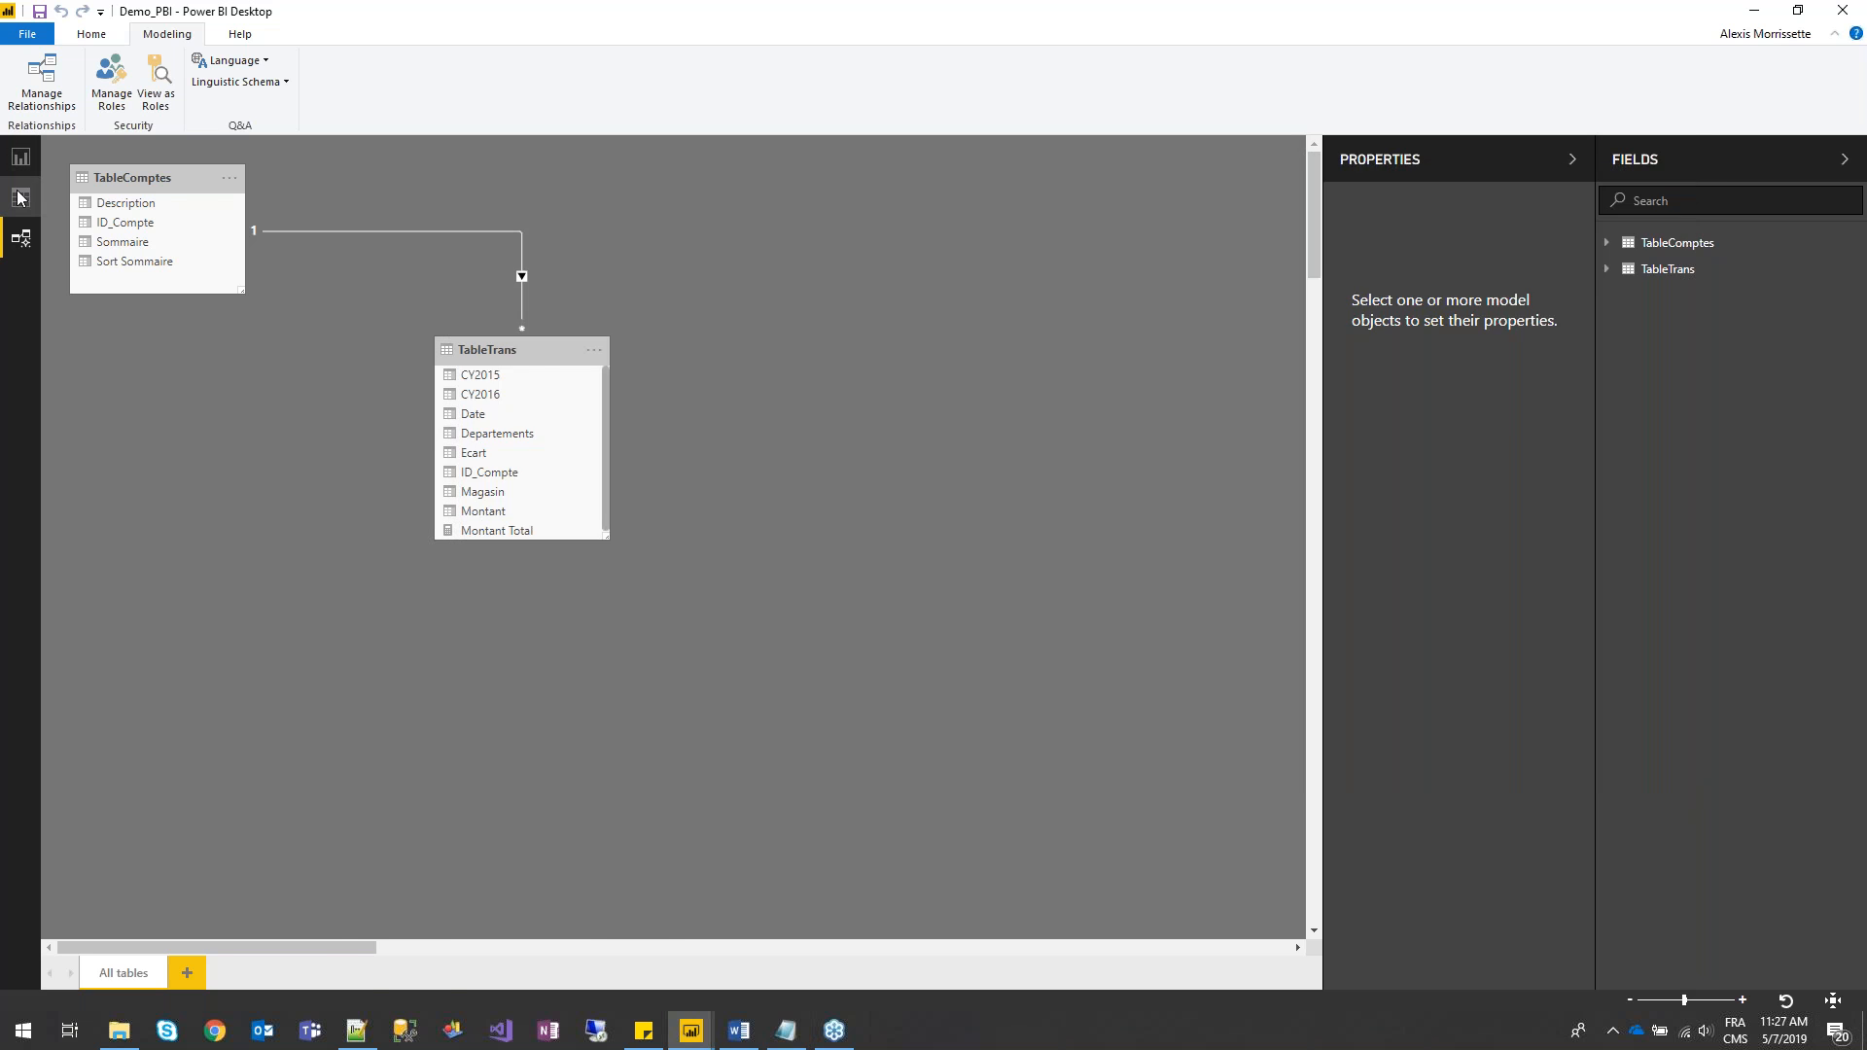
- Create a calculated table named Dim temps:Dates from the copied ADDCOLUMNS calendar formula
click(21, 197)
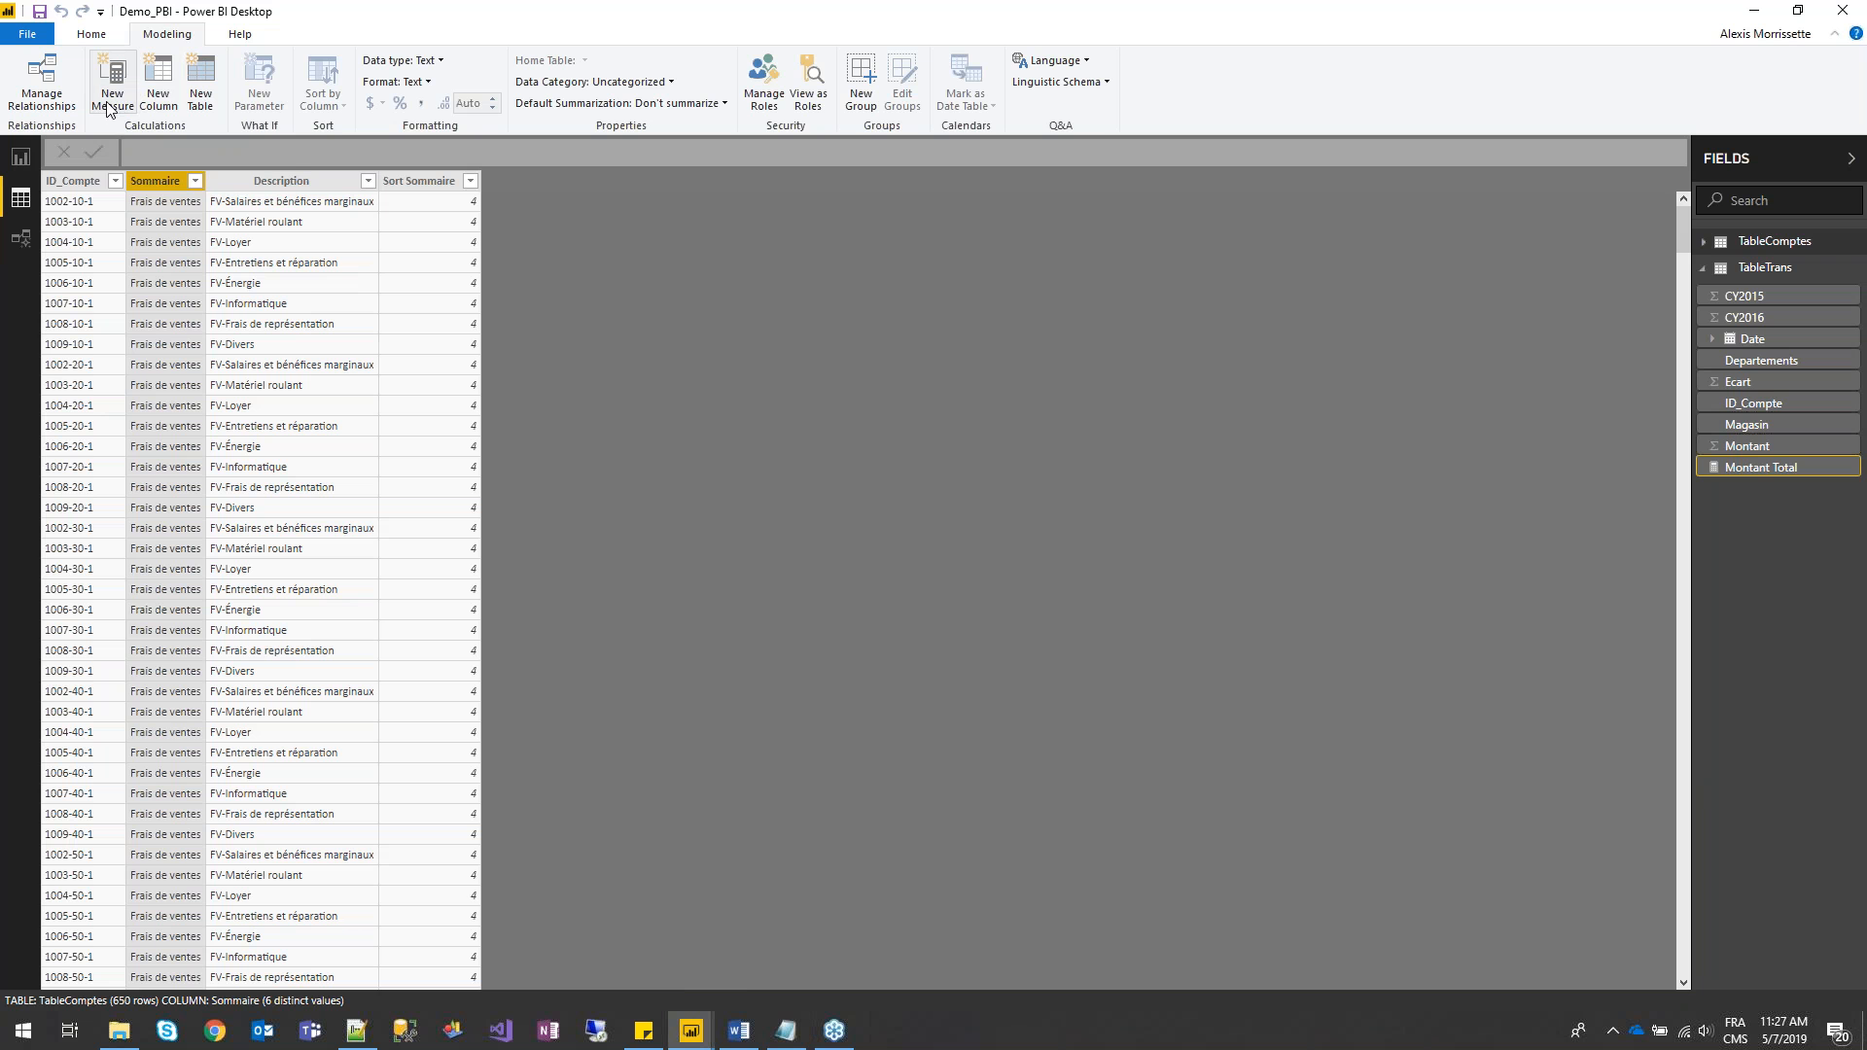
click(199, 100)
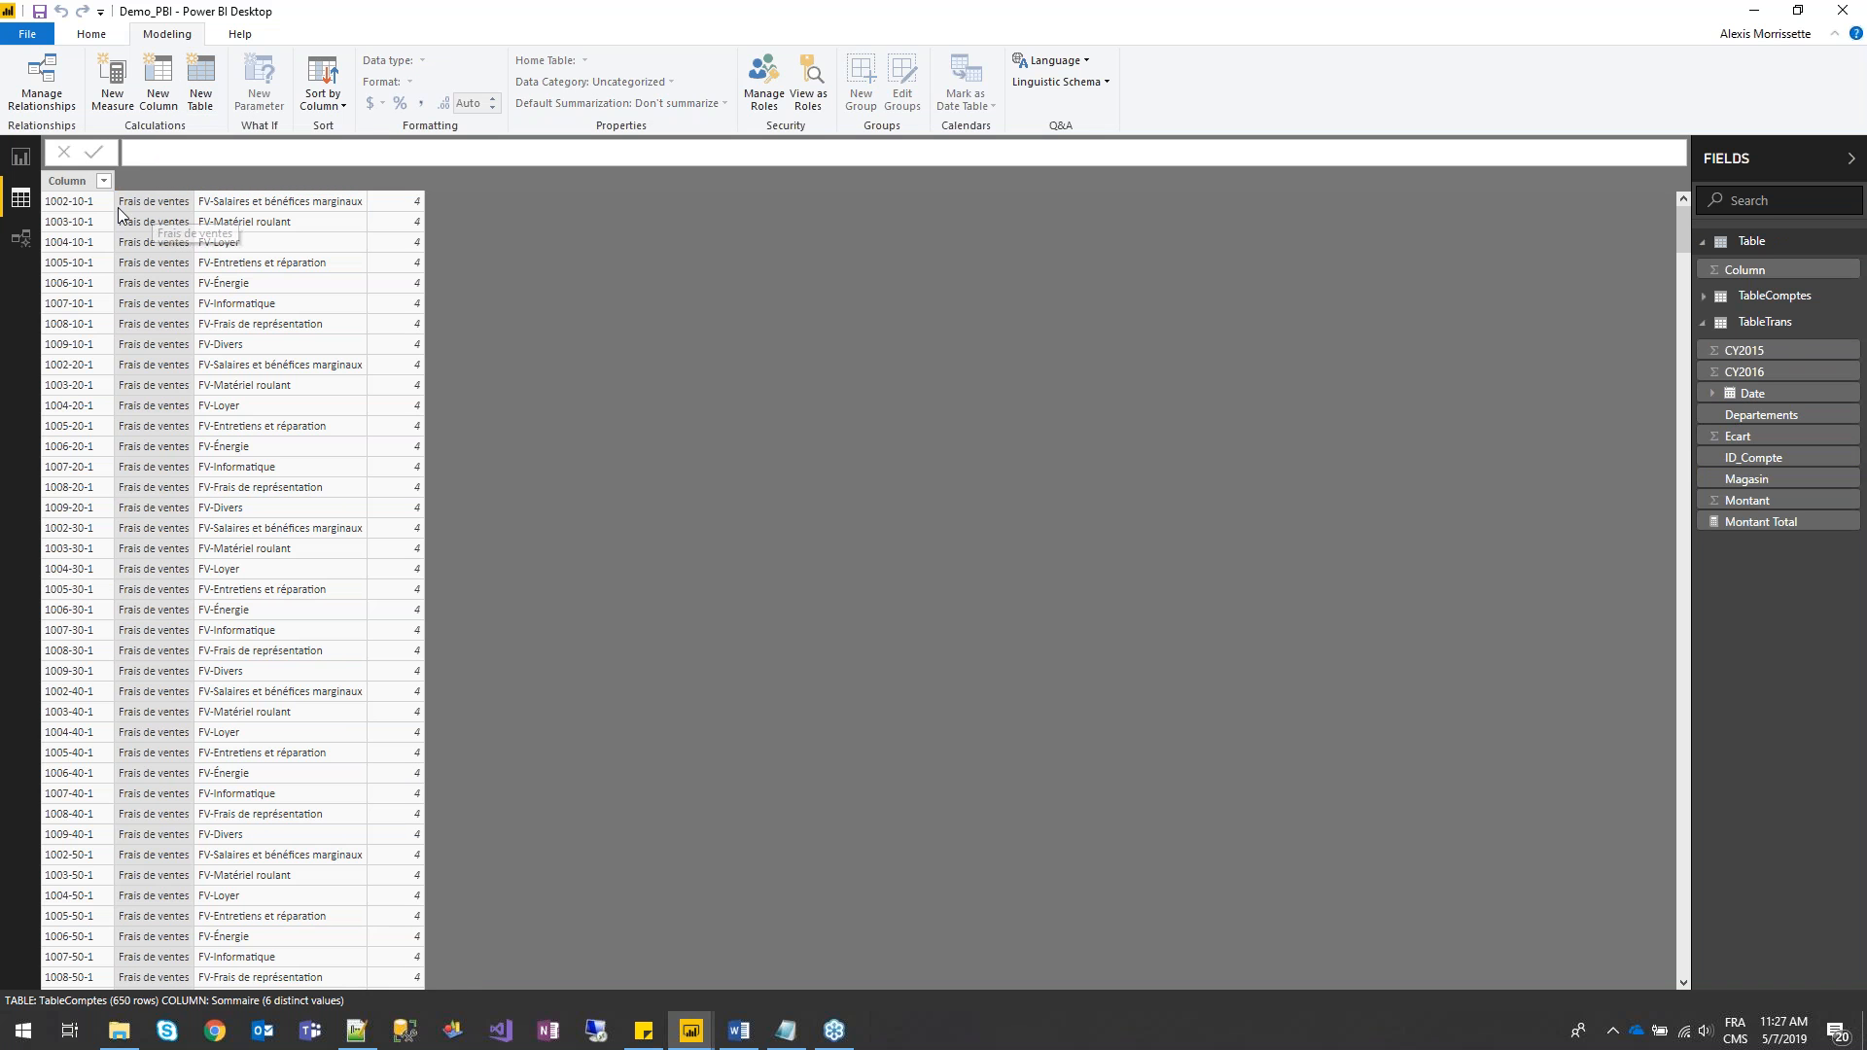
key(ctrl+v)
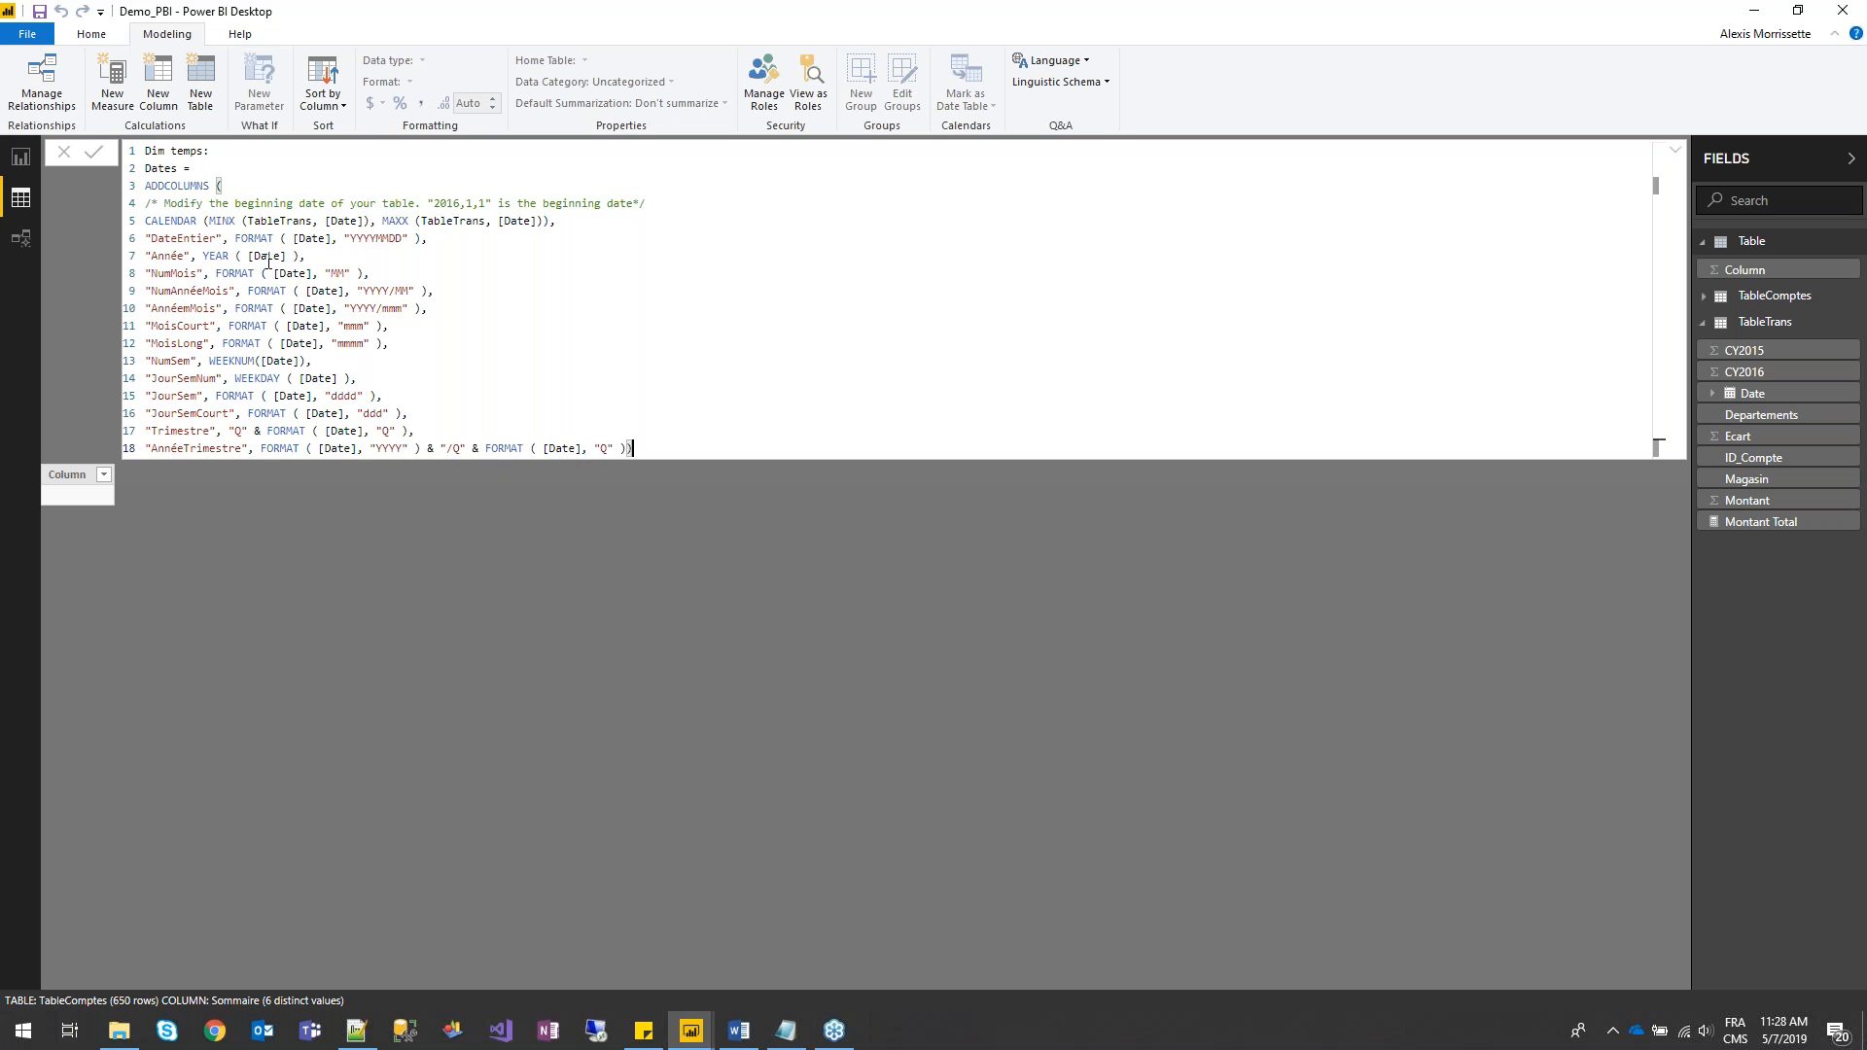
key(Return)
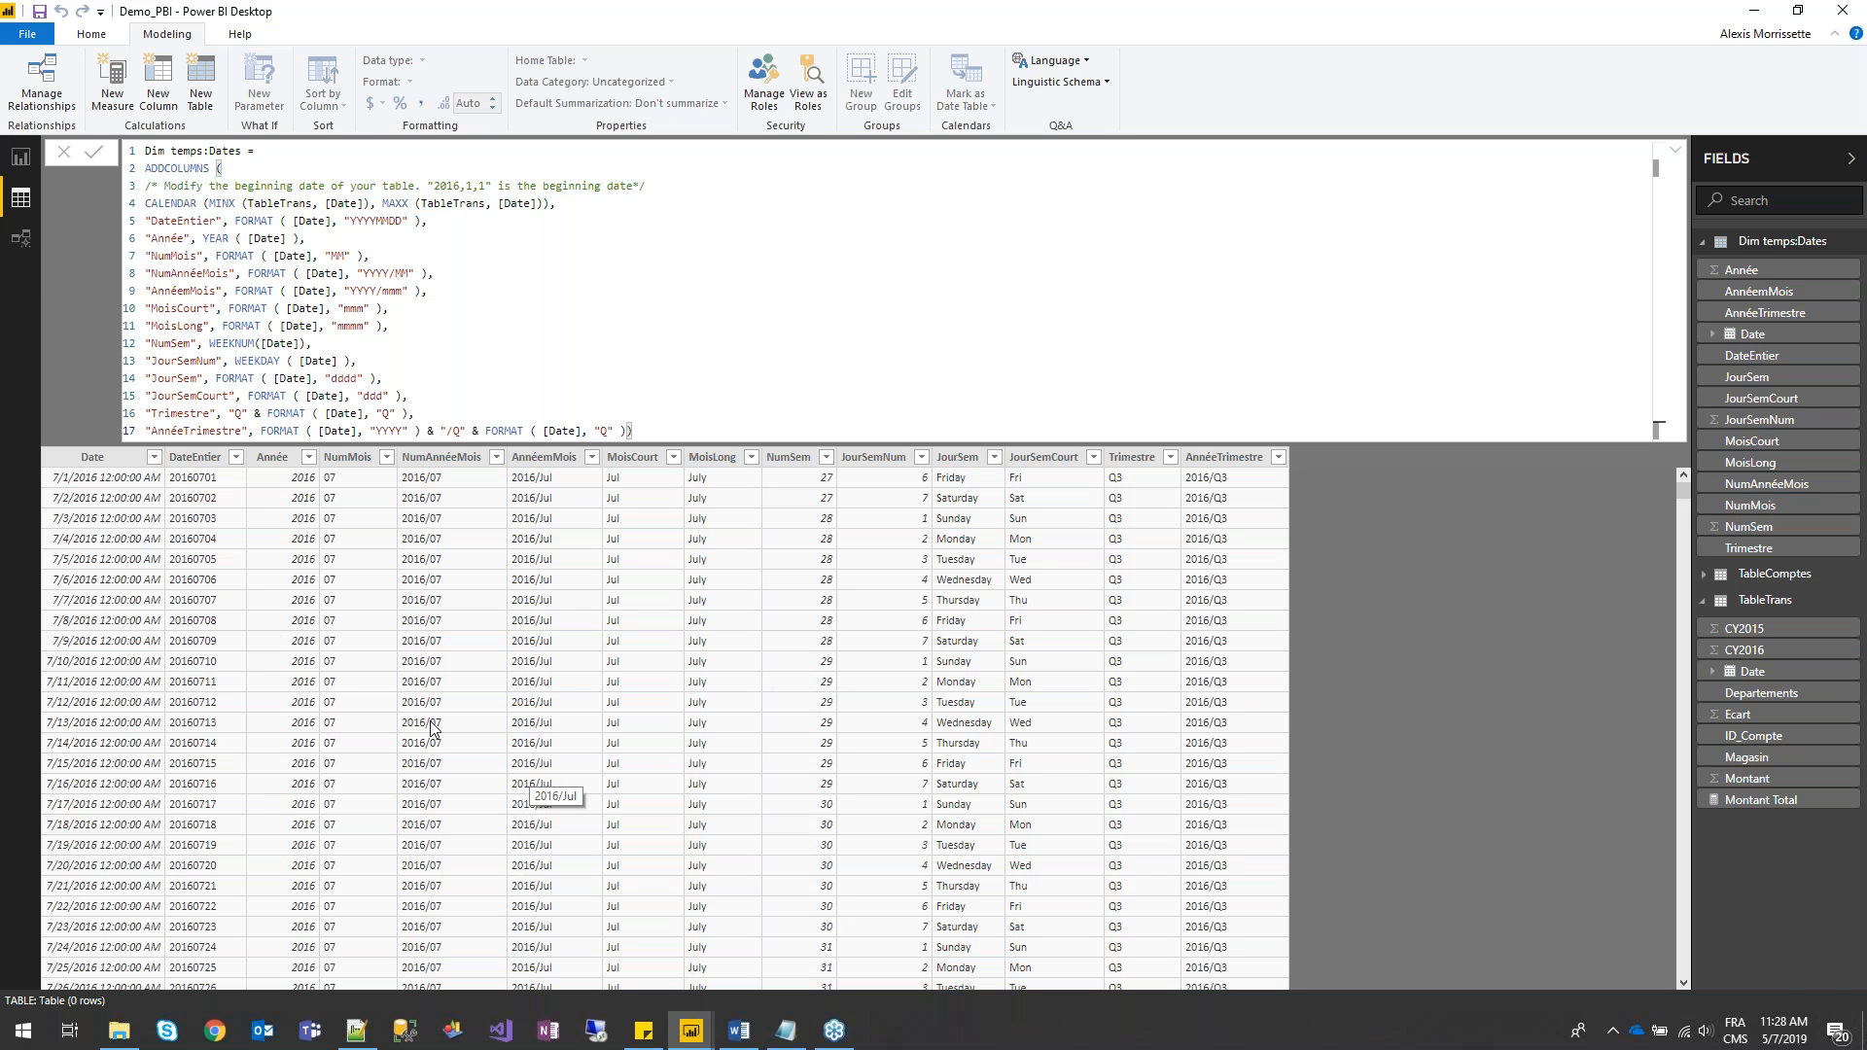
- Enlarge the Dim temps:Dates table in the model diagram and relate its Date column to Date in TableTrans
click(22, 241)
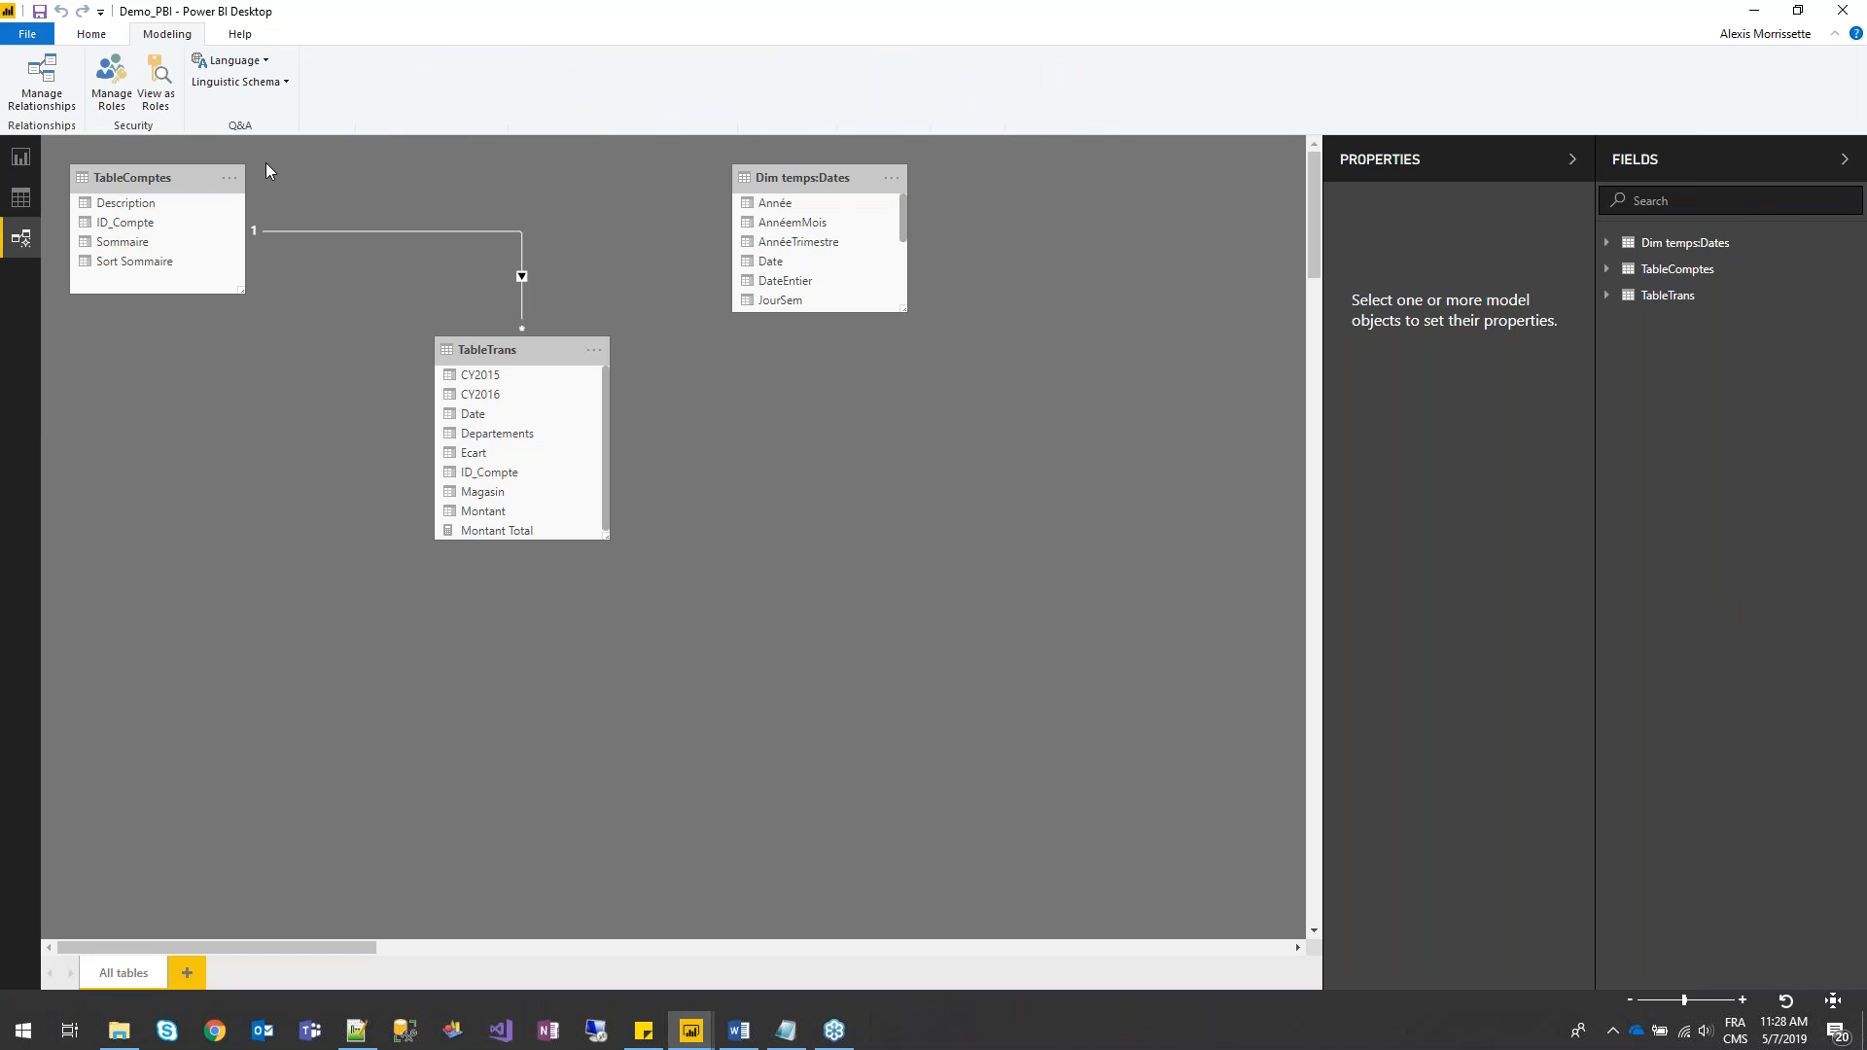
drag(856, 168, 829, 167)
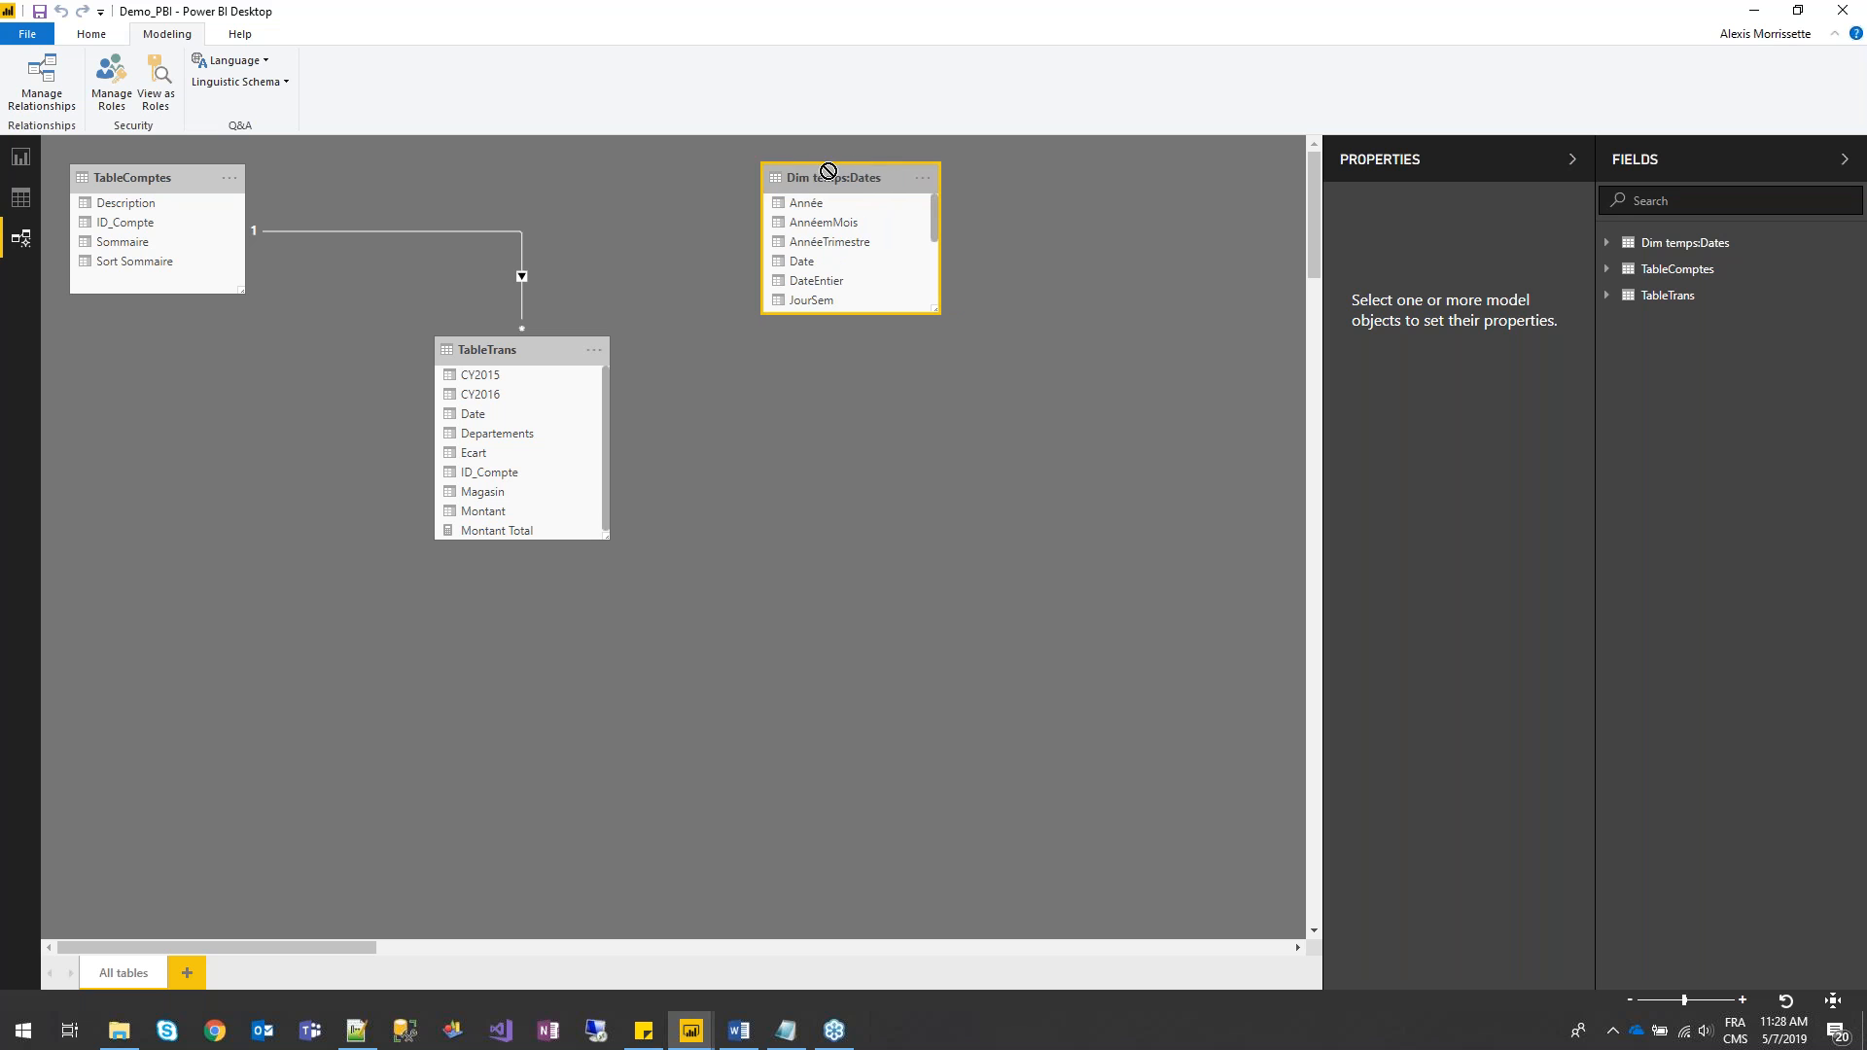
drag(944, 313, 973, 406)
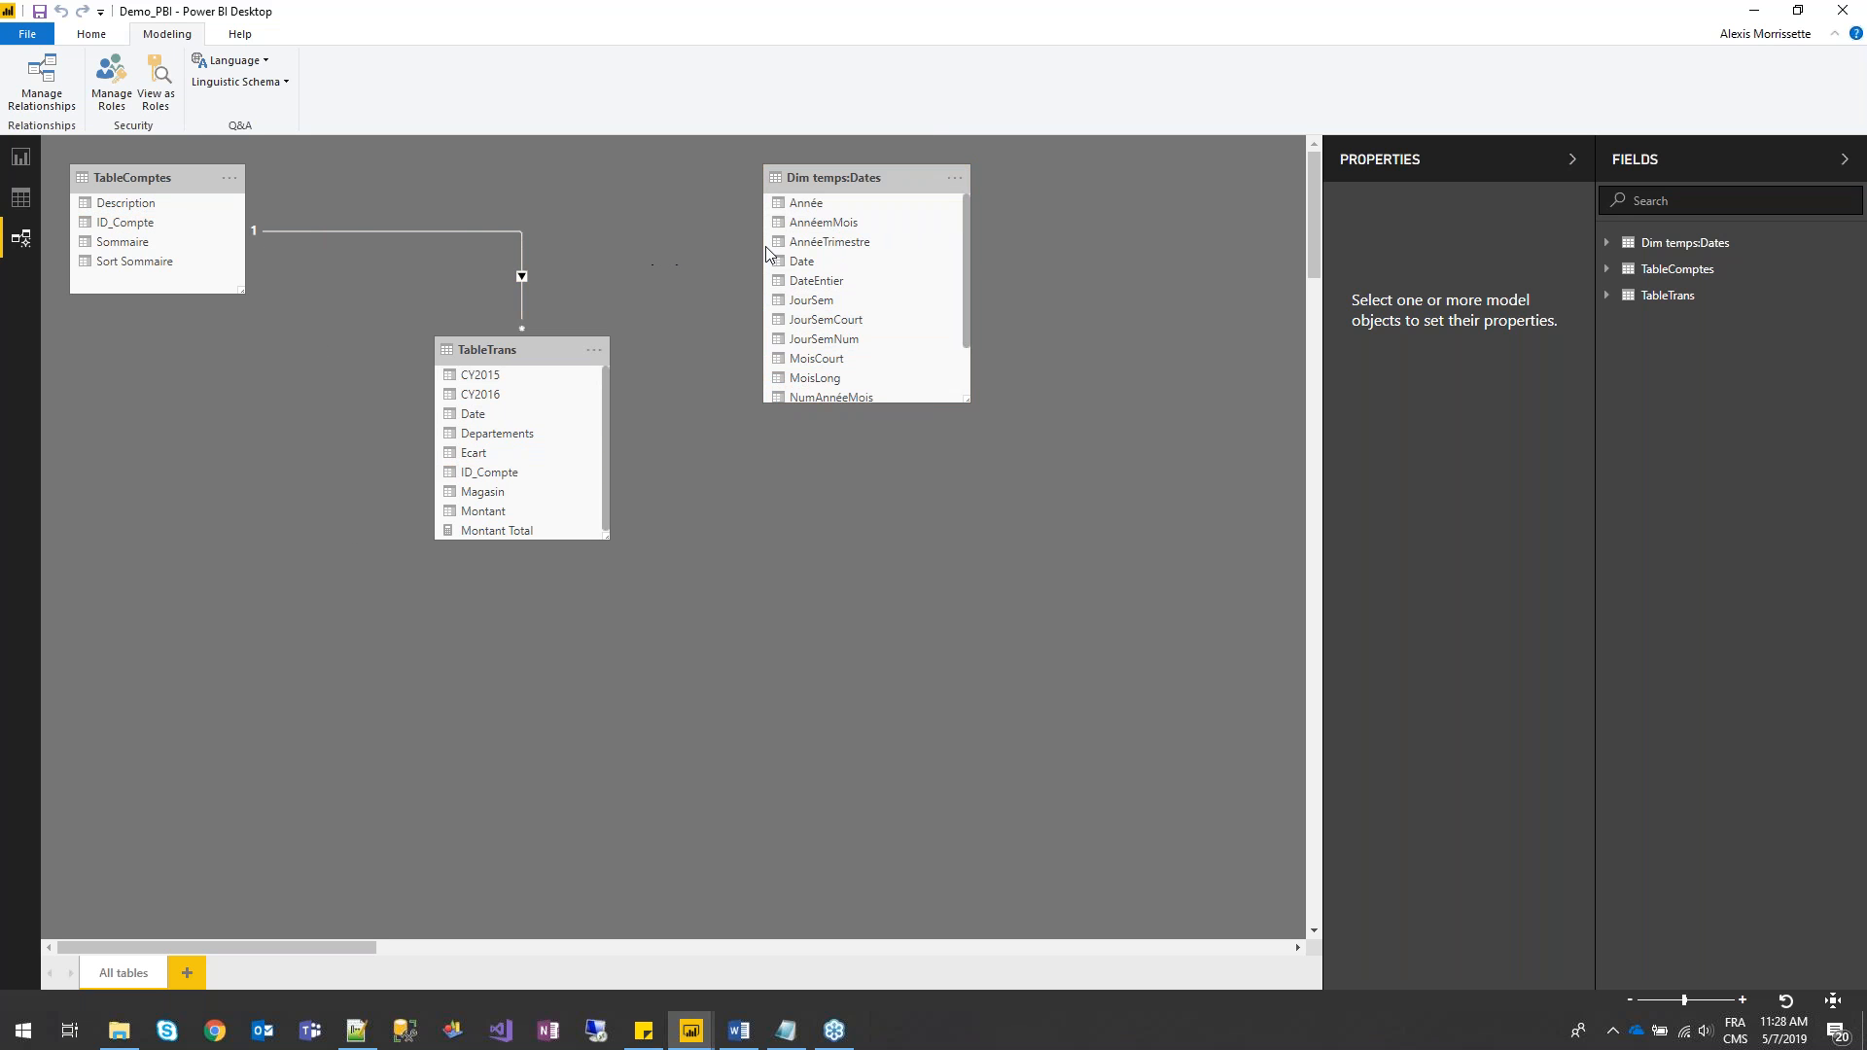
click(807, 263)
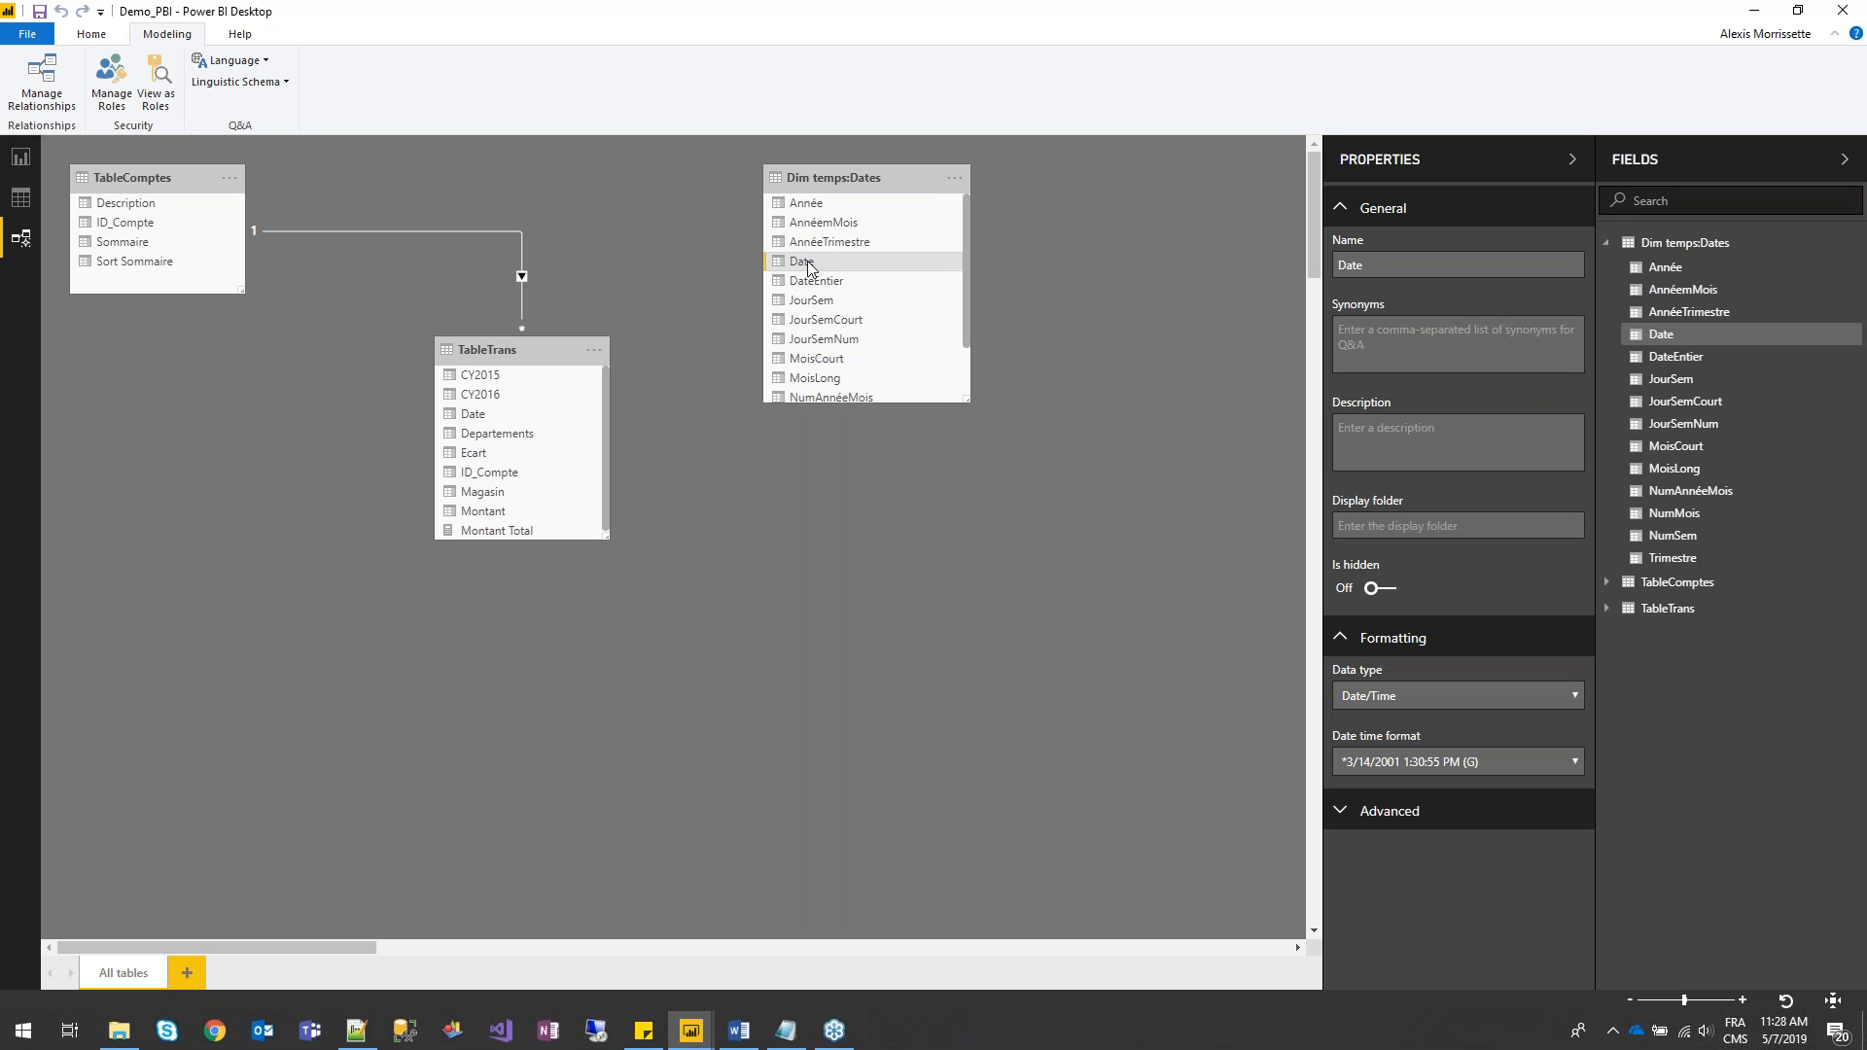
drag(811, 259, 505, 419)
- Add a slicer to the open area of the report page and give it the Année field from Dim temps:Dates
click(22, 159)
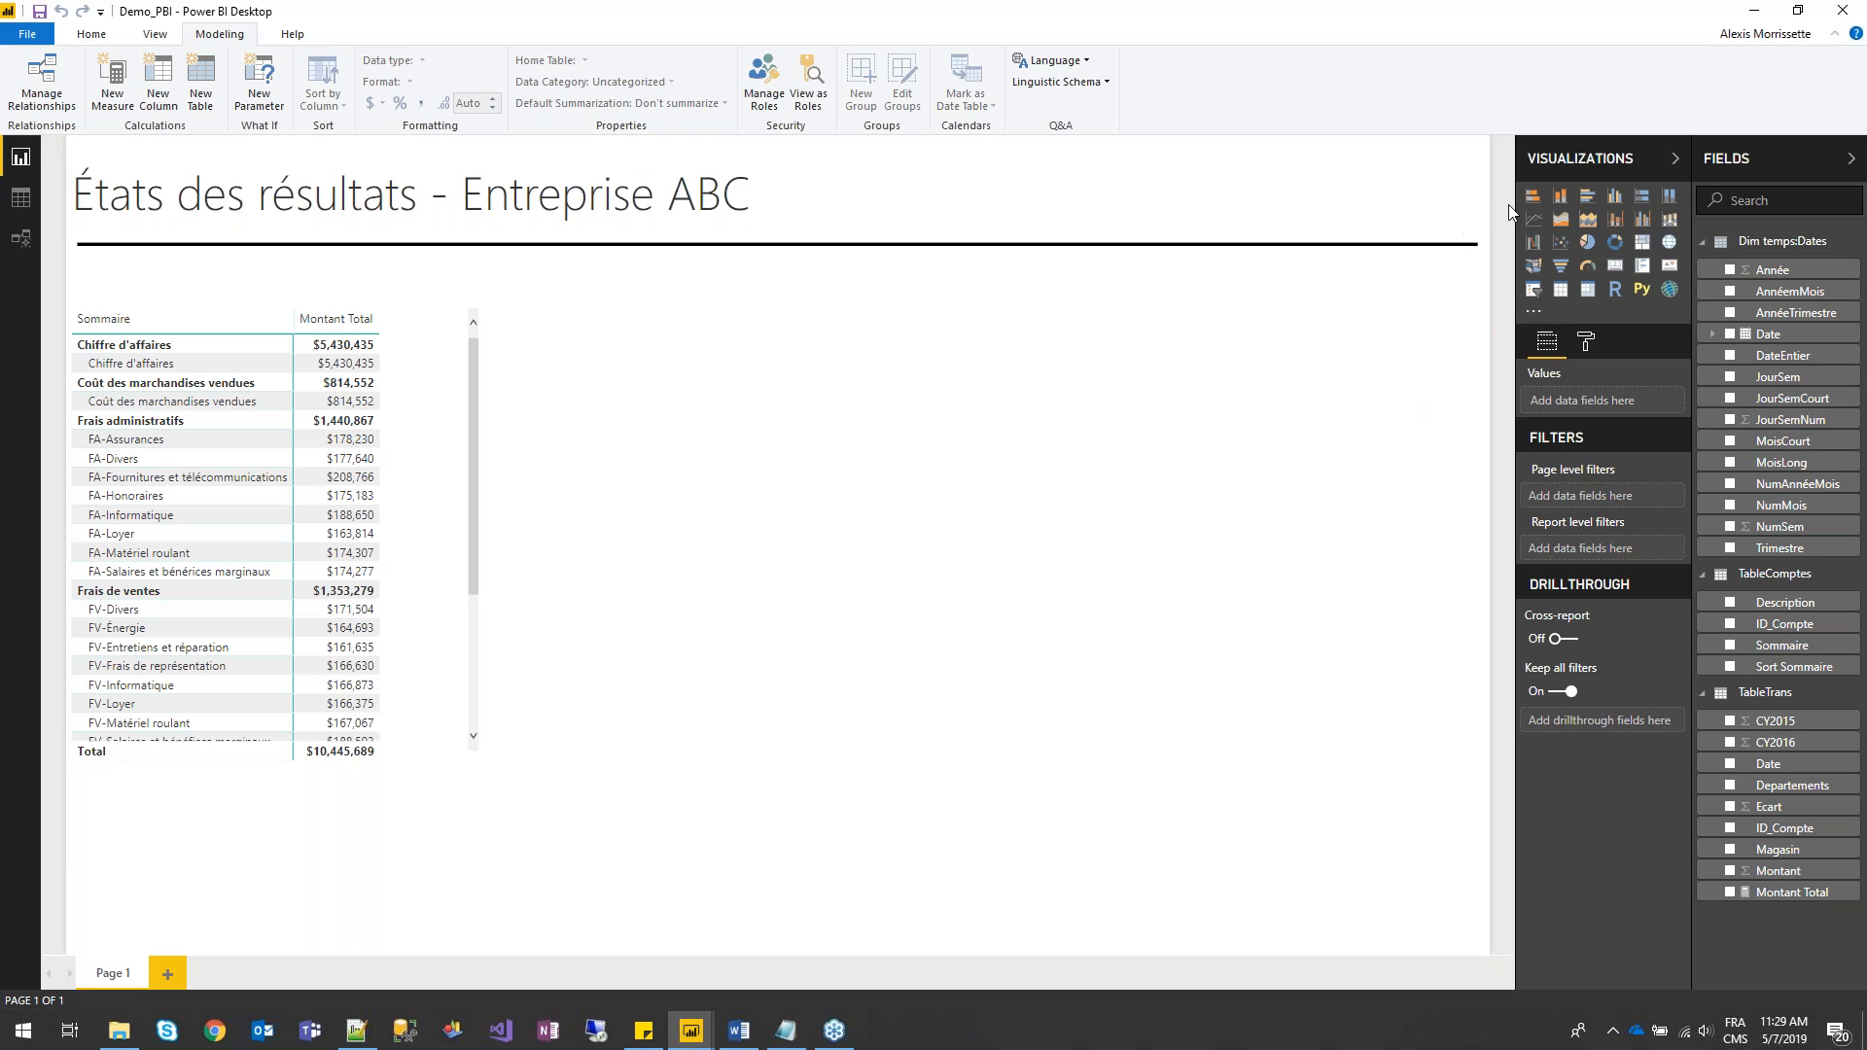
click(1534, 292)
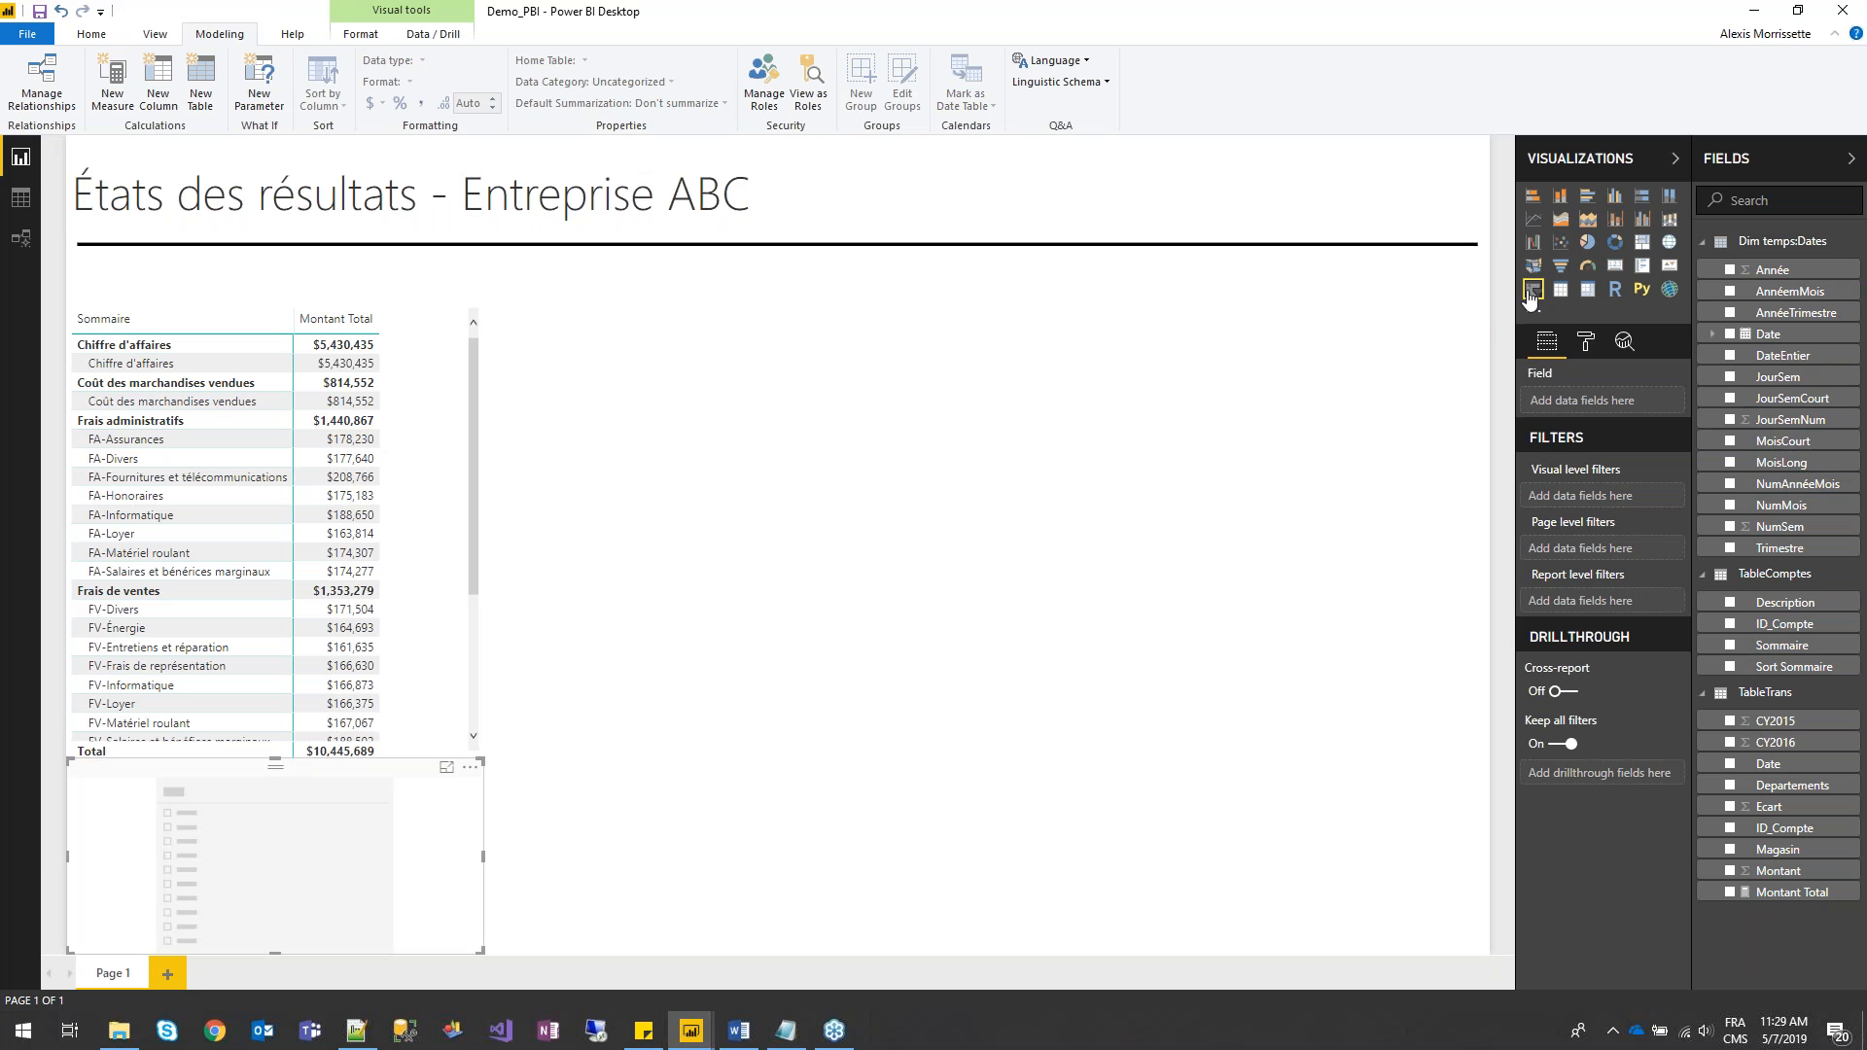
drag(349, 784, 1090, 403)
drag(1787, 270, 1600, 403)
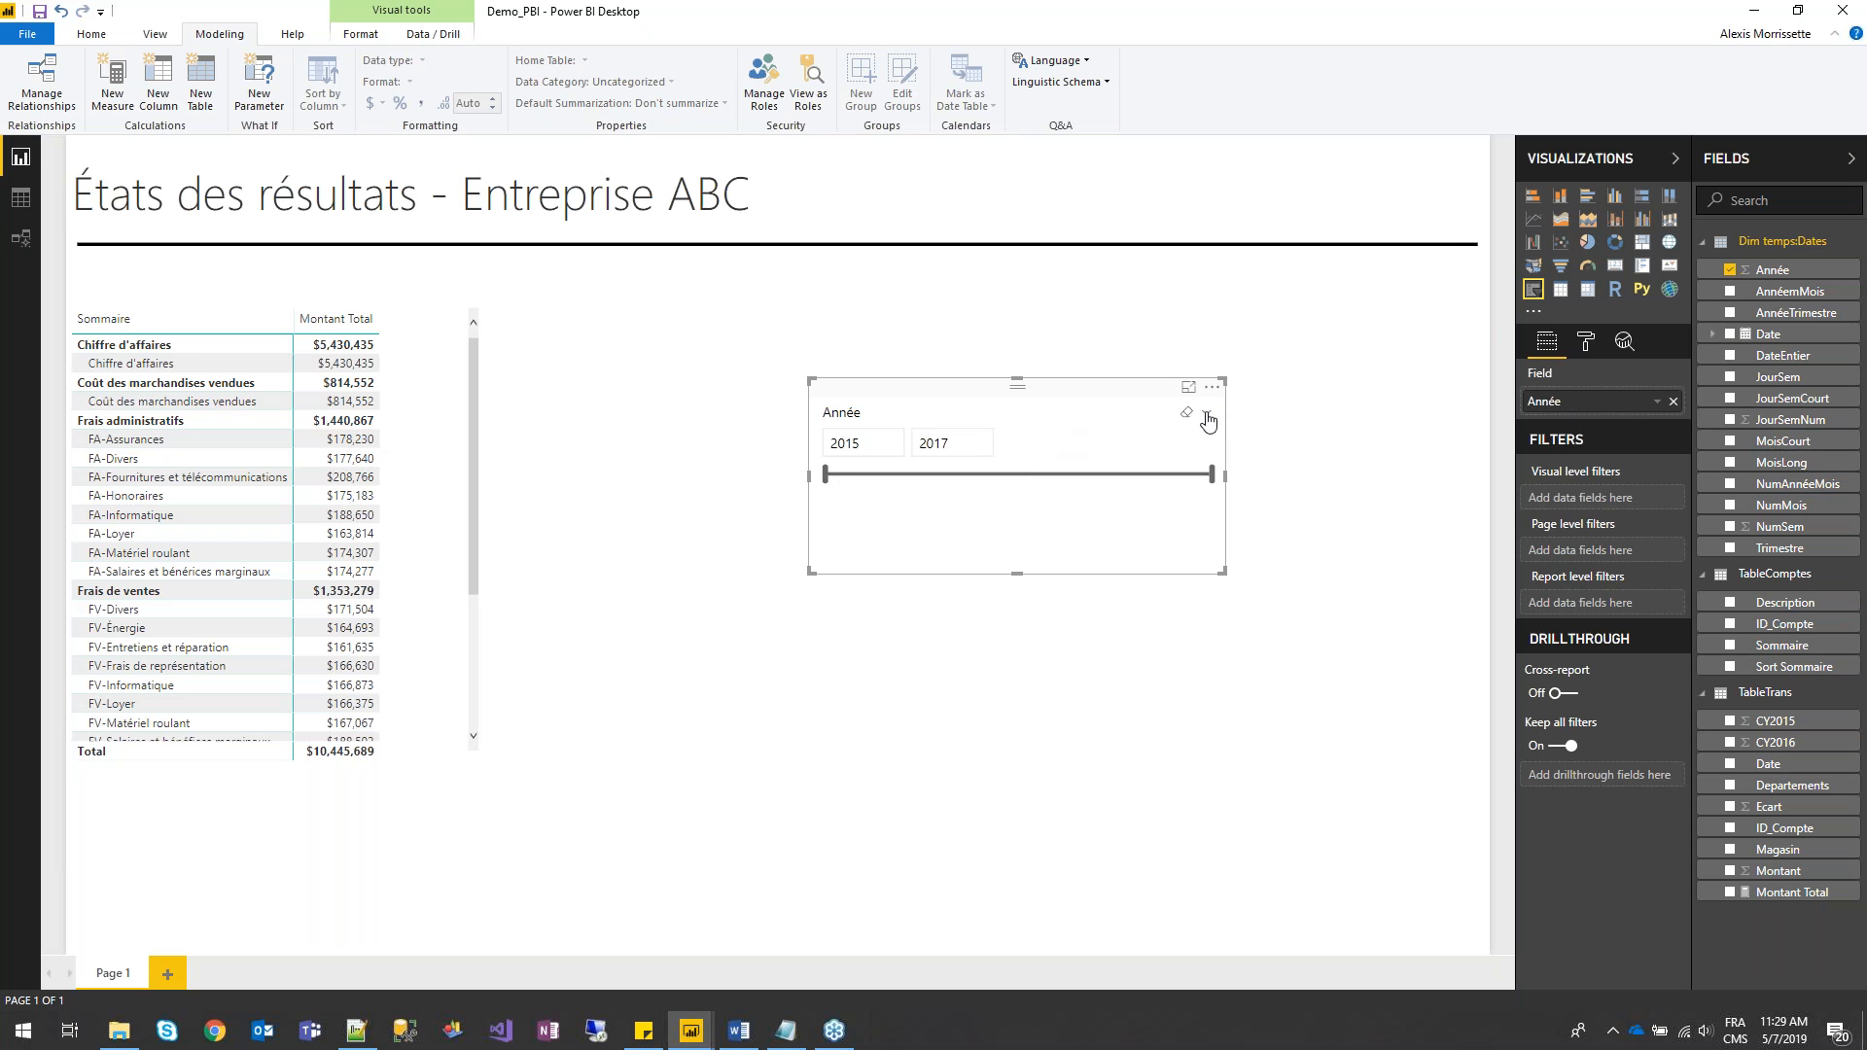
- Change the Année slicer to a dropdown, move it beside the report title and shorten it to fit above the line
click(1209, 419)
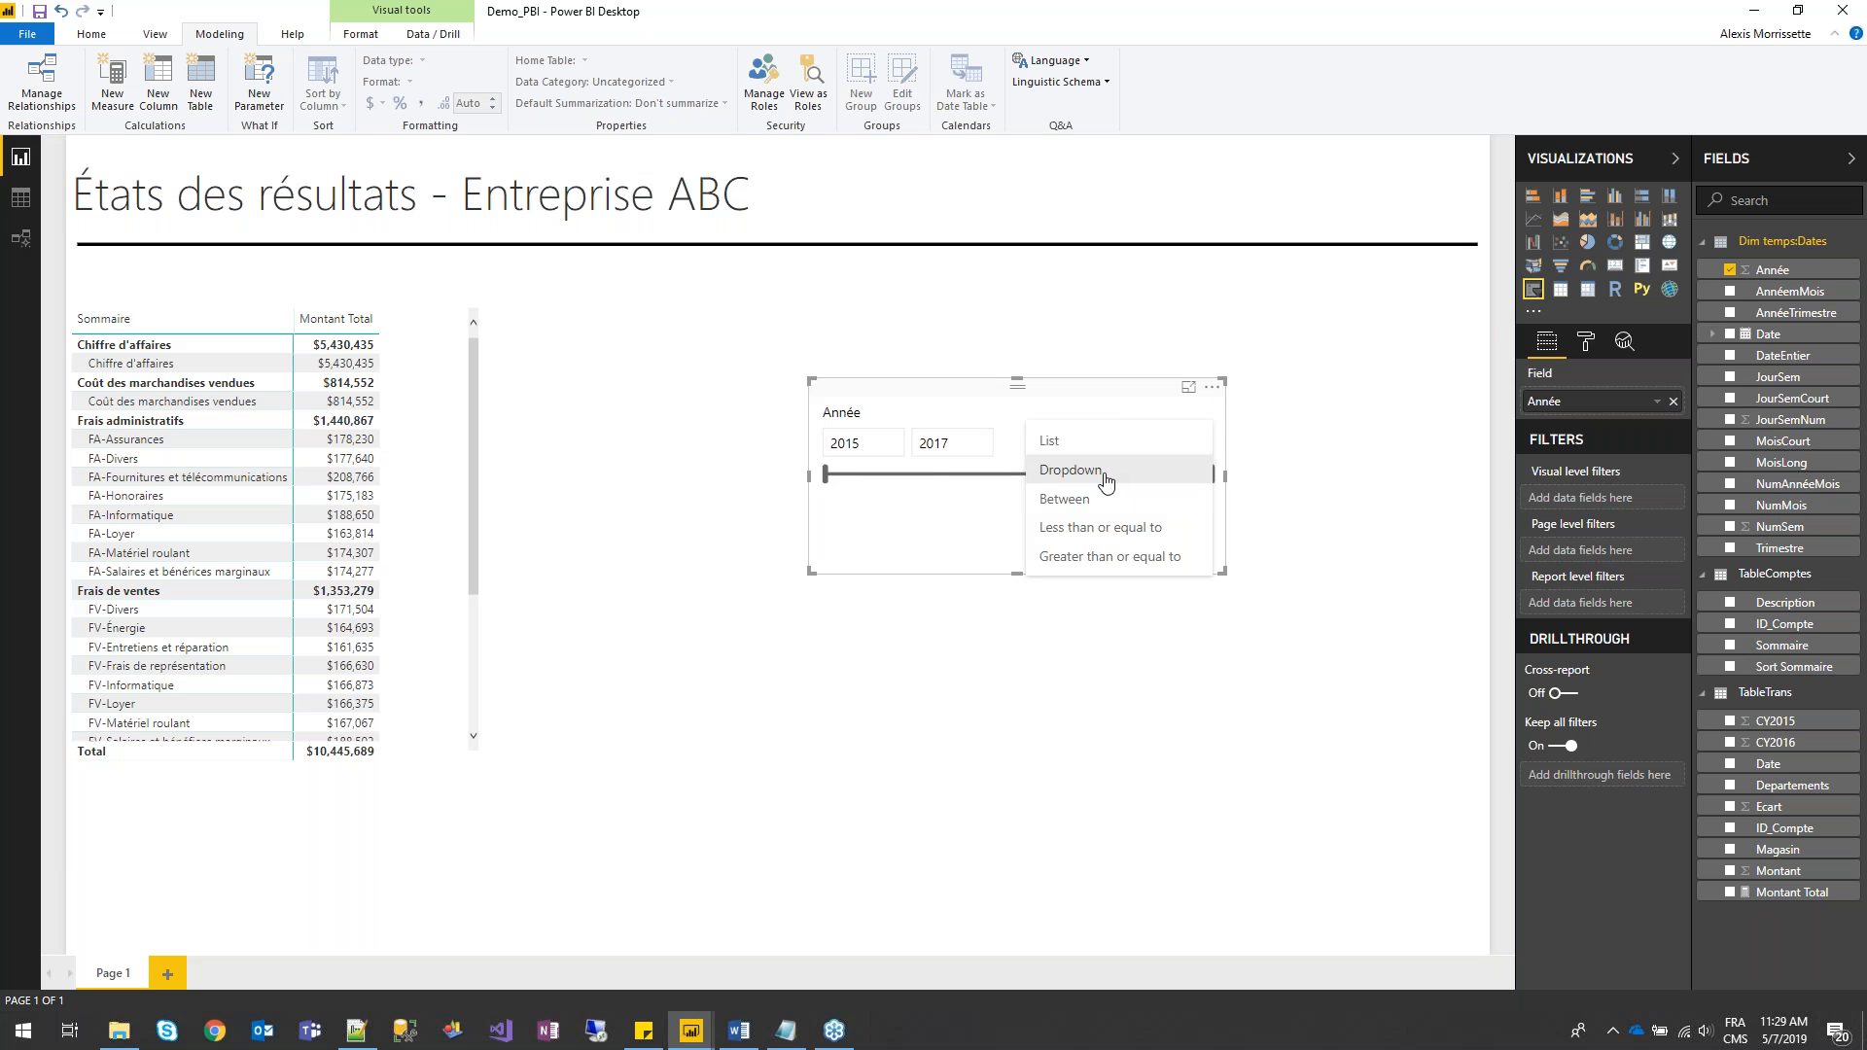
click(1106, 479)
click(1197, 448)
click(983, 397)
drag(983, 397, 1030, 155)
drag(1065, 332, 1087, 236)
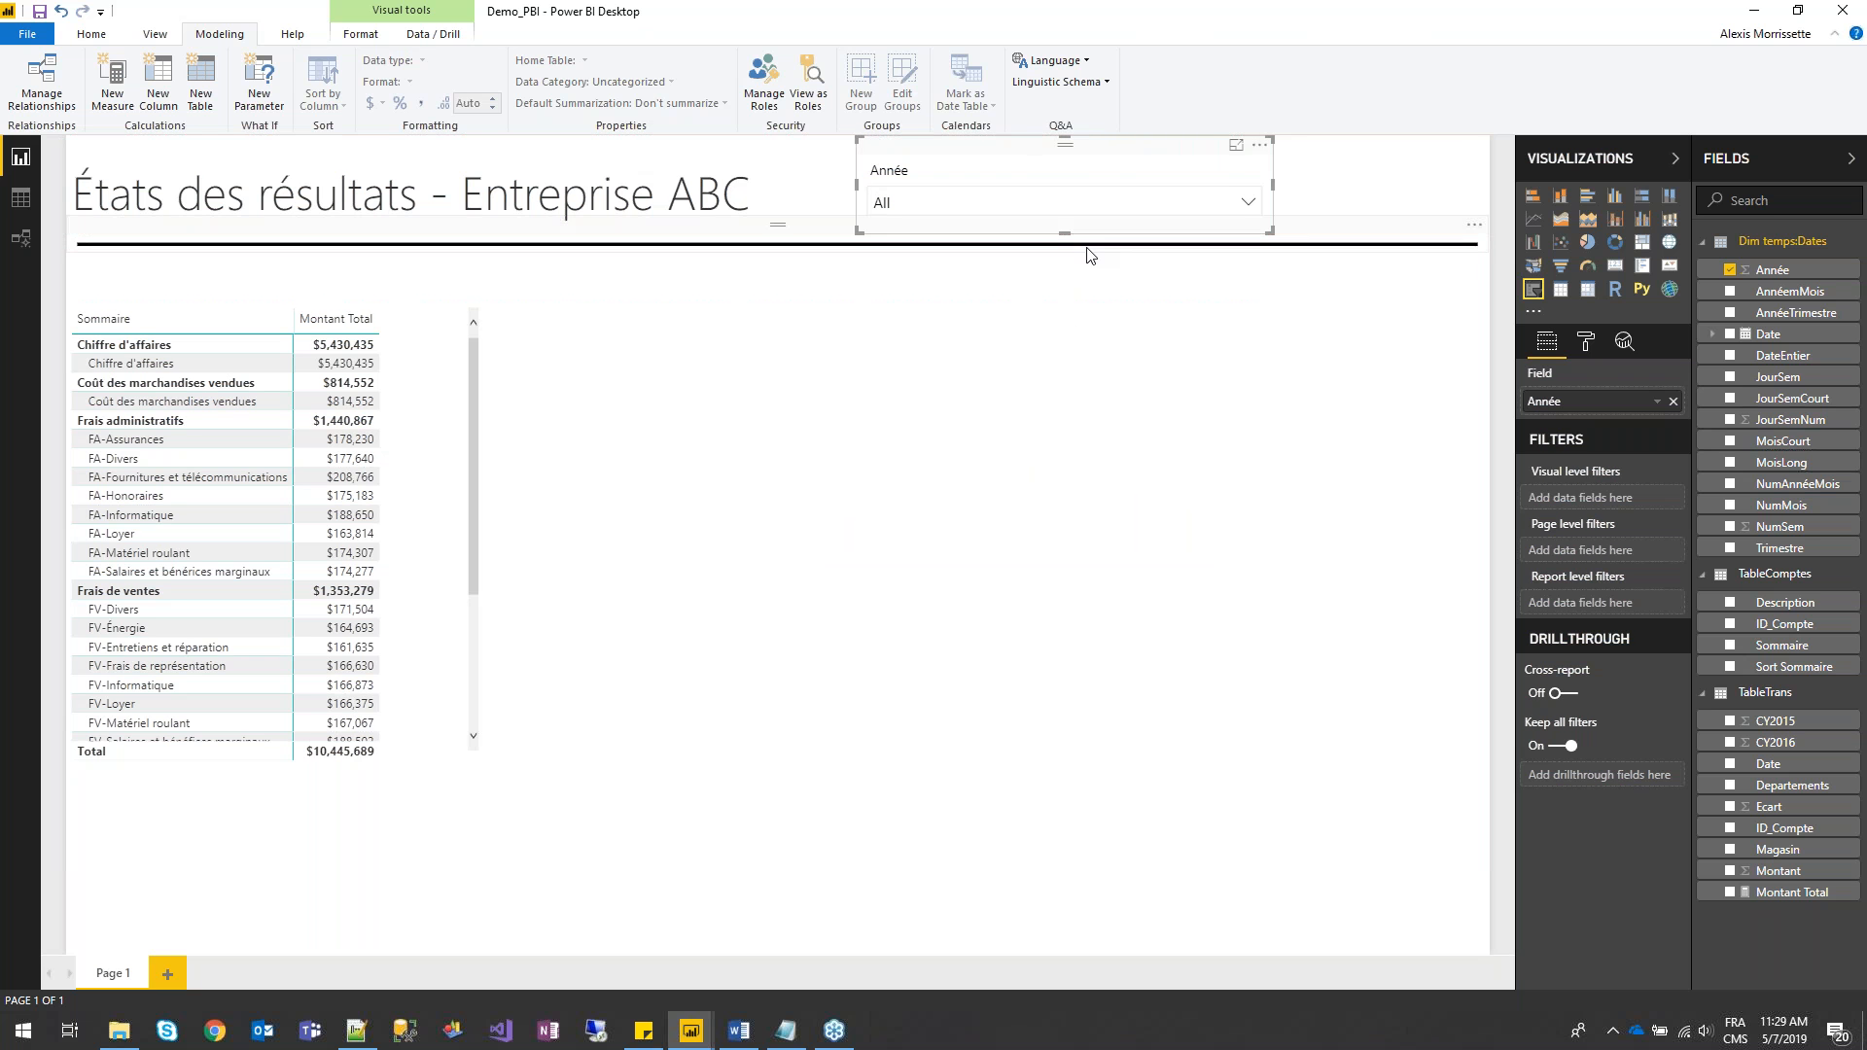
- Test the Année slicer on 2016 and 2015, and leave the report filtered to 2016
click(1012, 205)
click(918, 253)
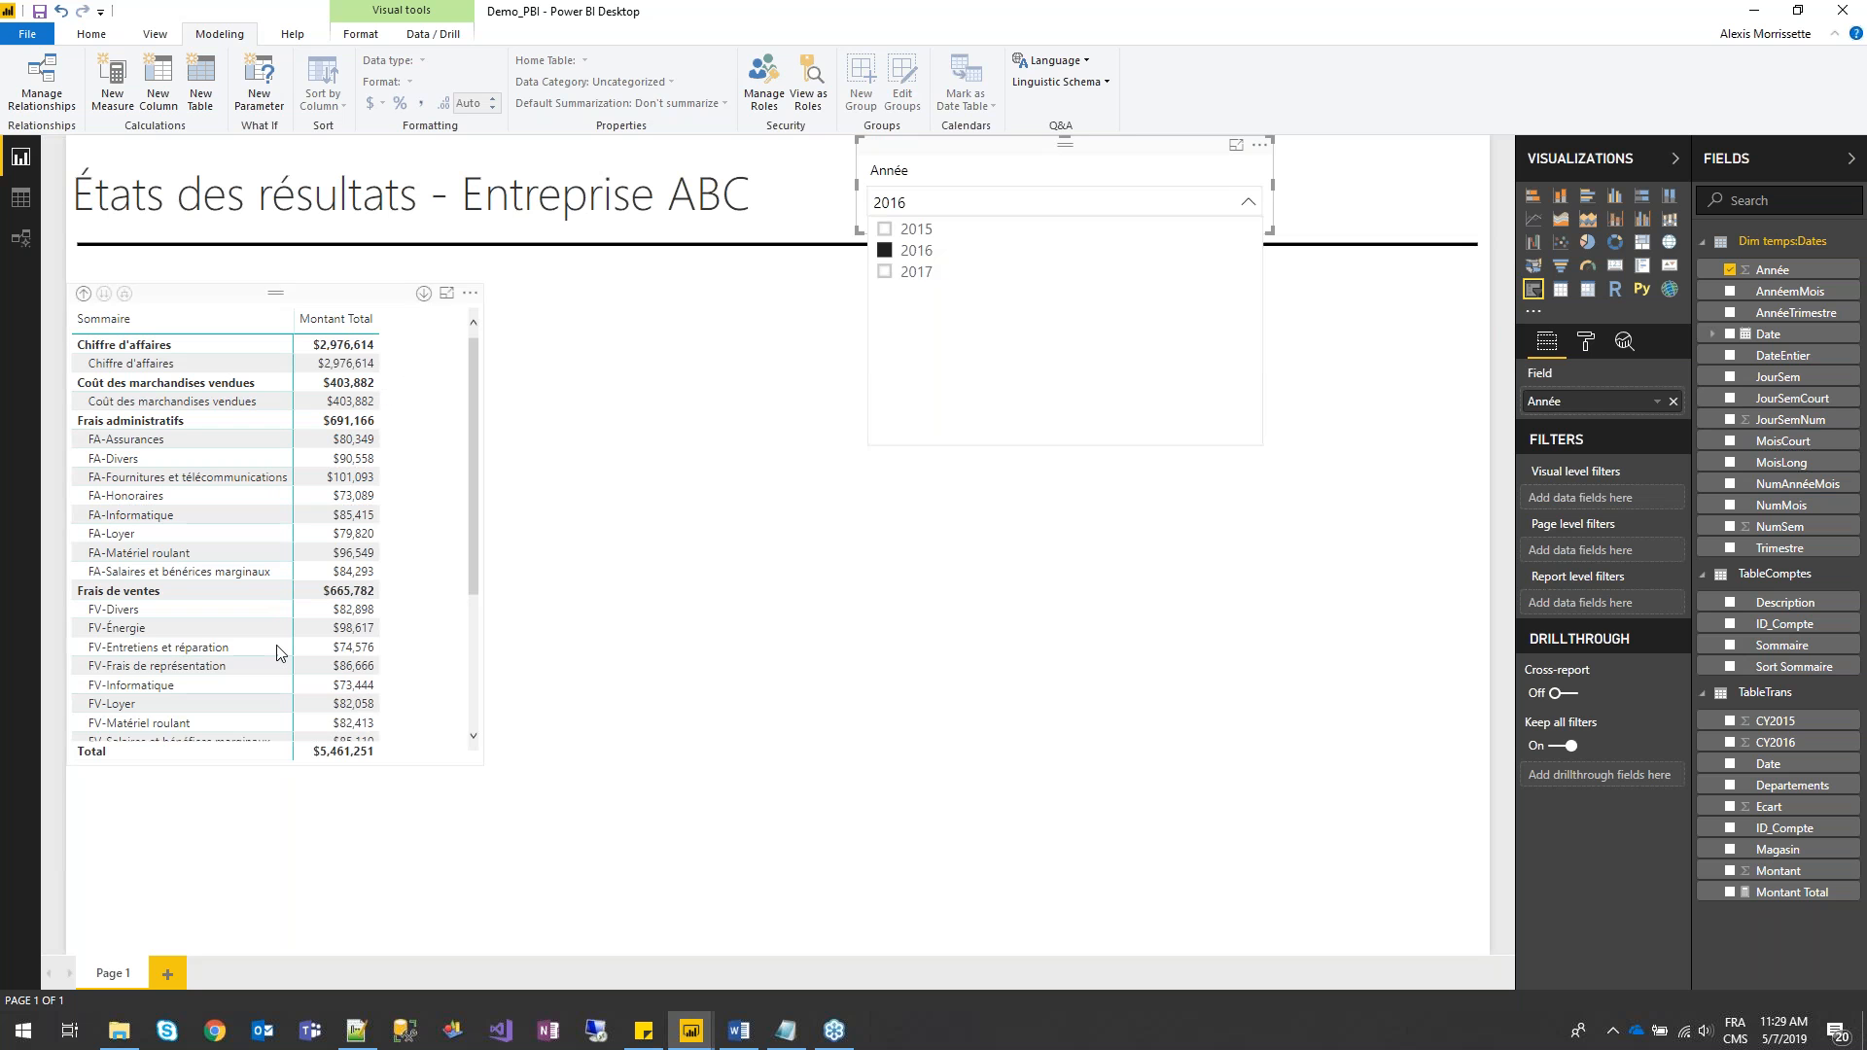
click(887, 231)
click(887, 252)
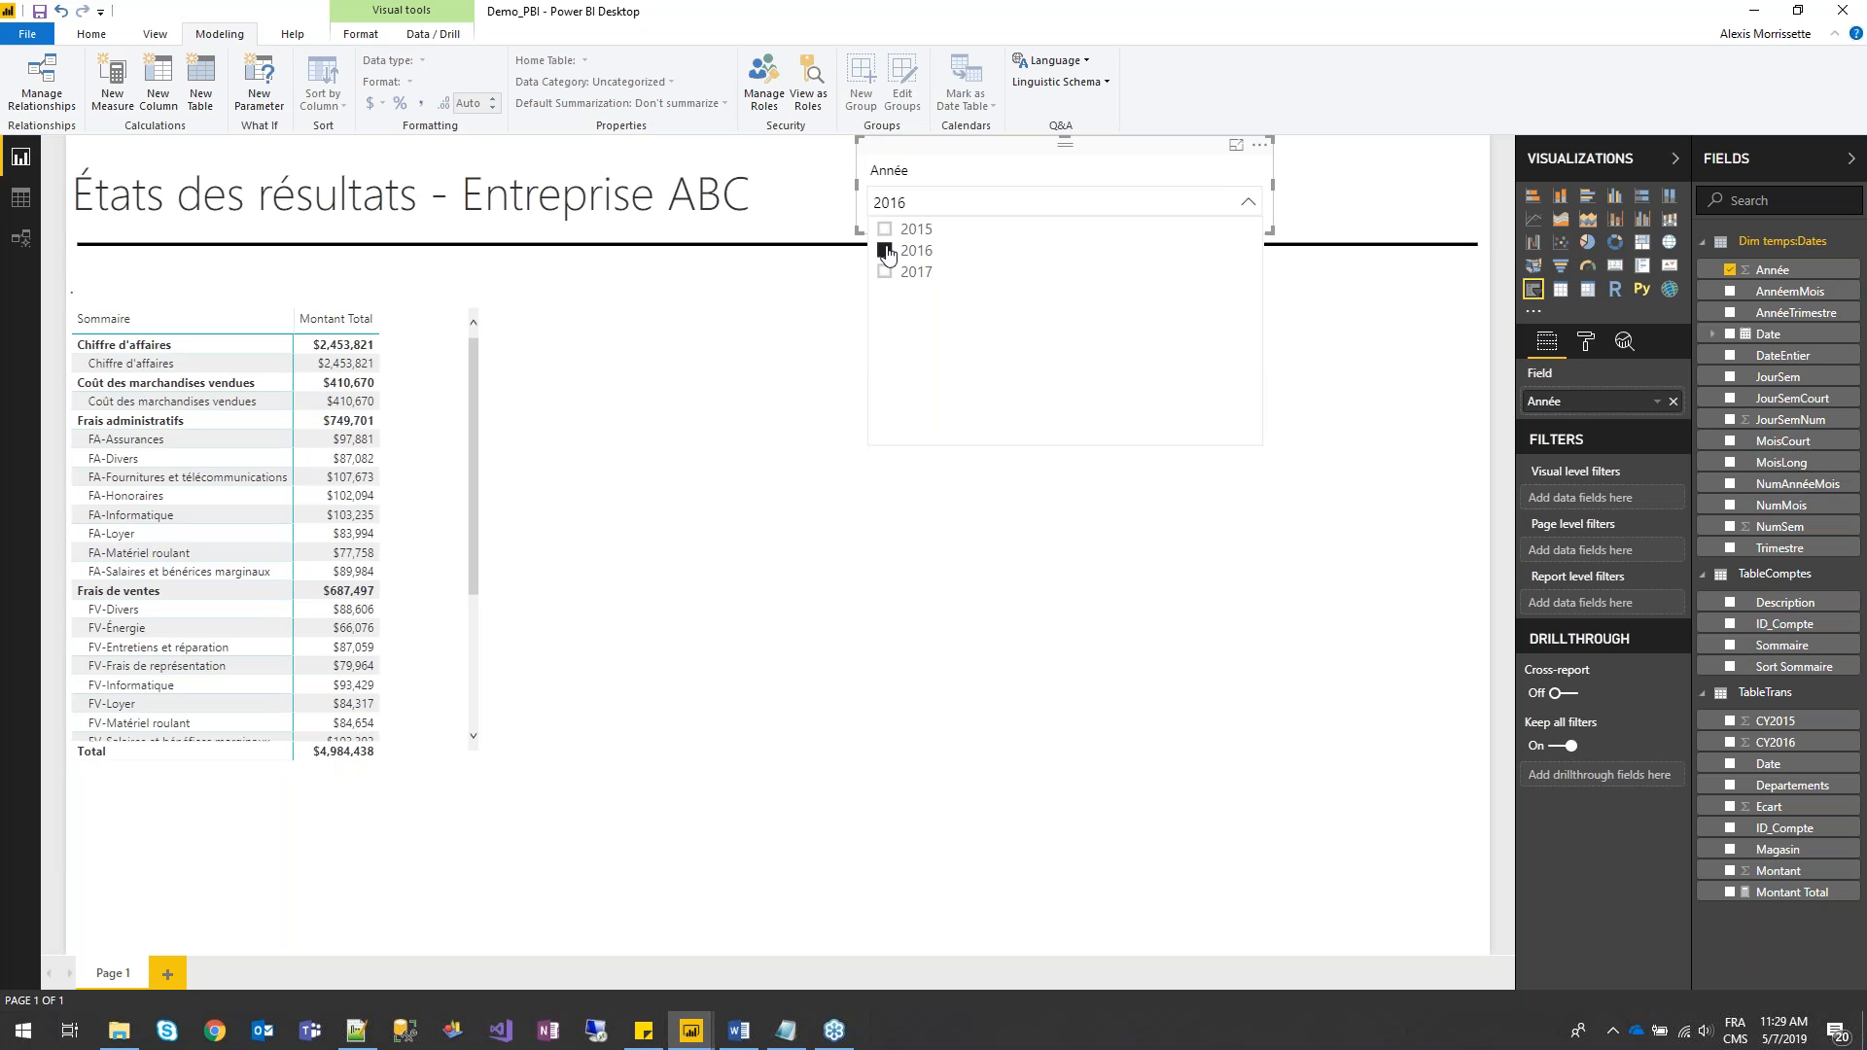
click(784, 429)
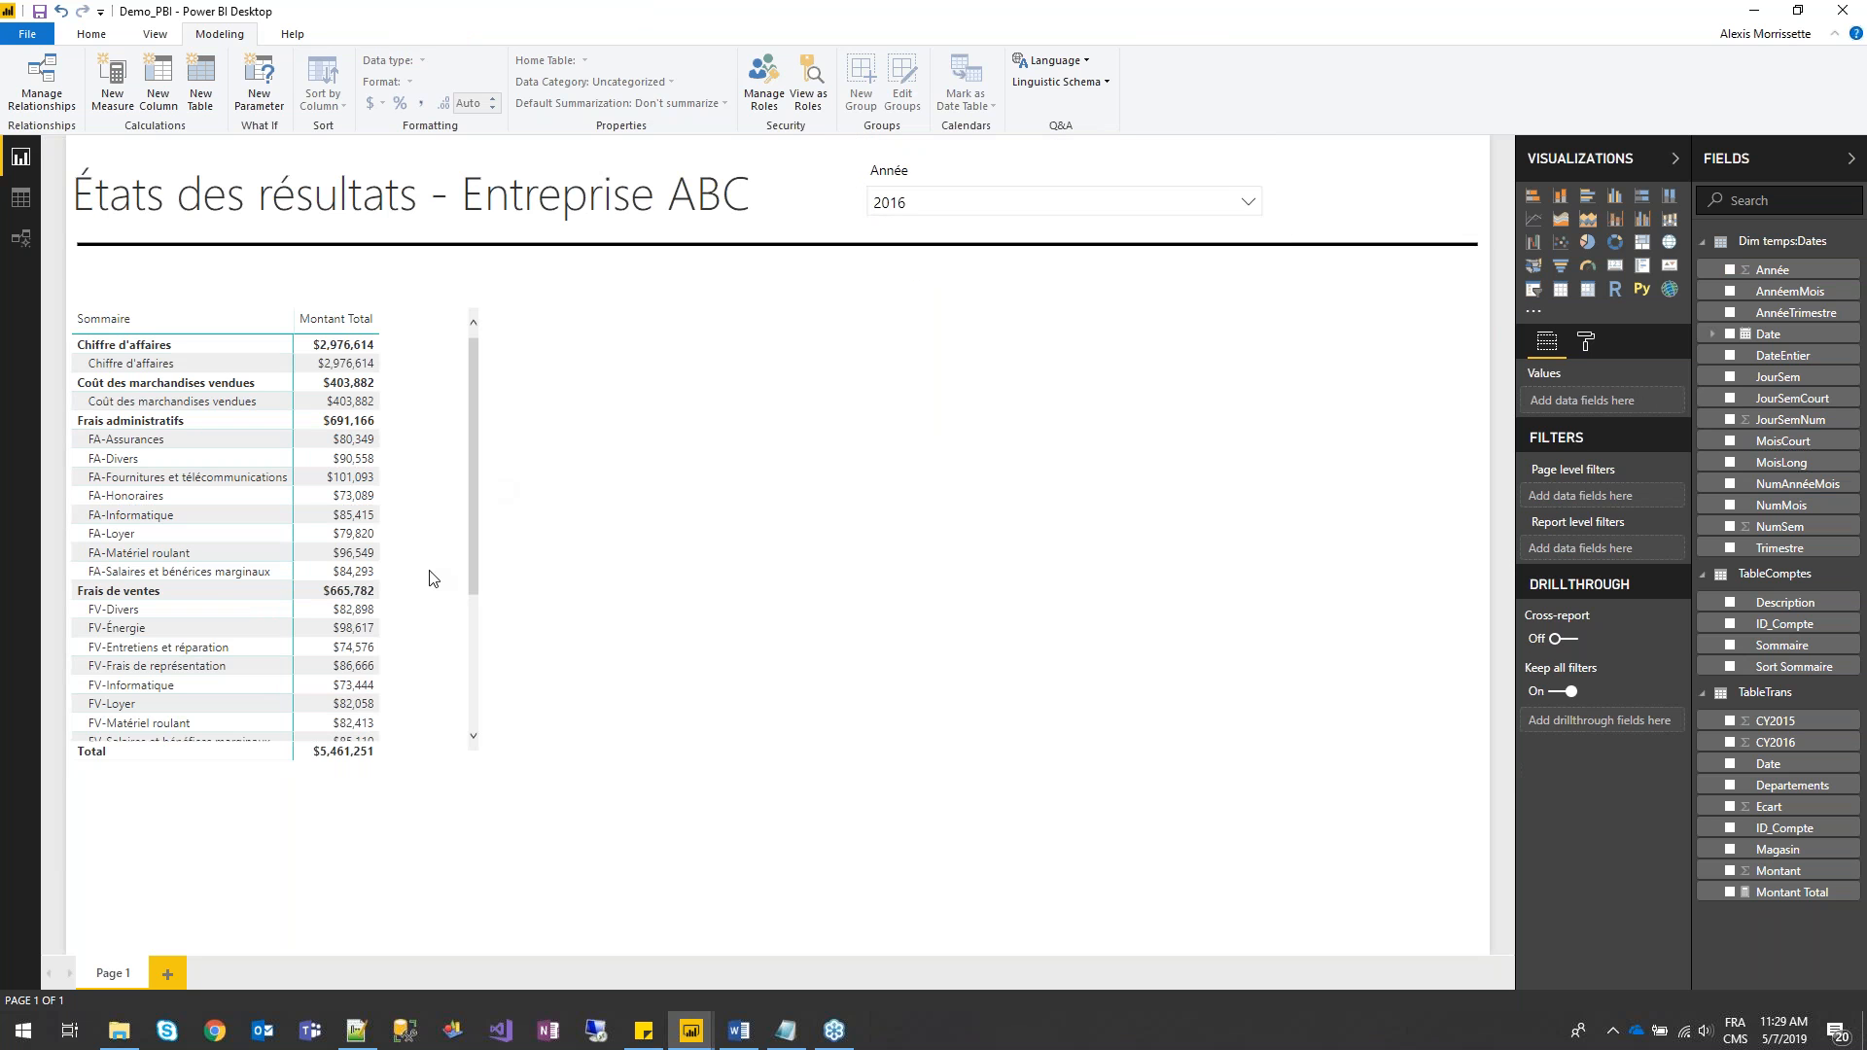
- Widen the income statement matrix slightly to make room for more columns
click(478, 588)
drag(492, 534, 559, 525)
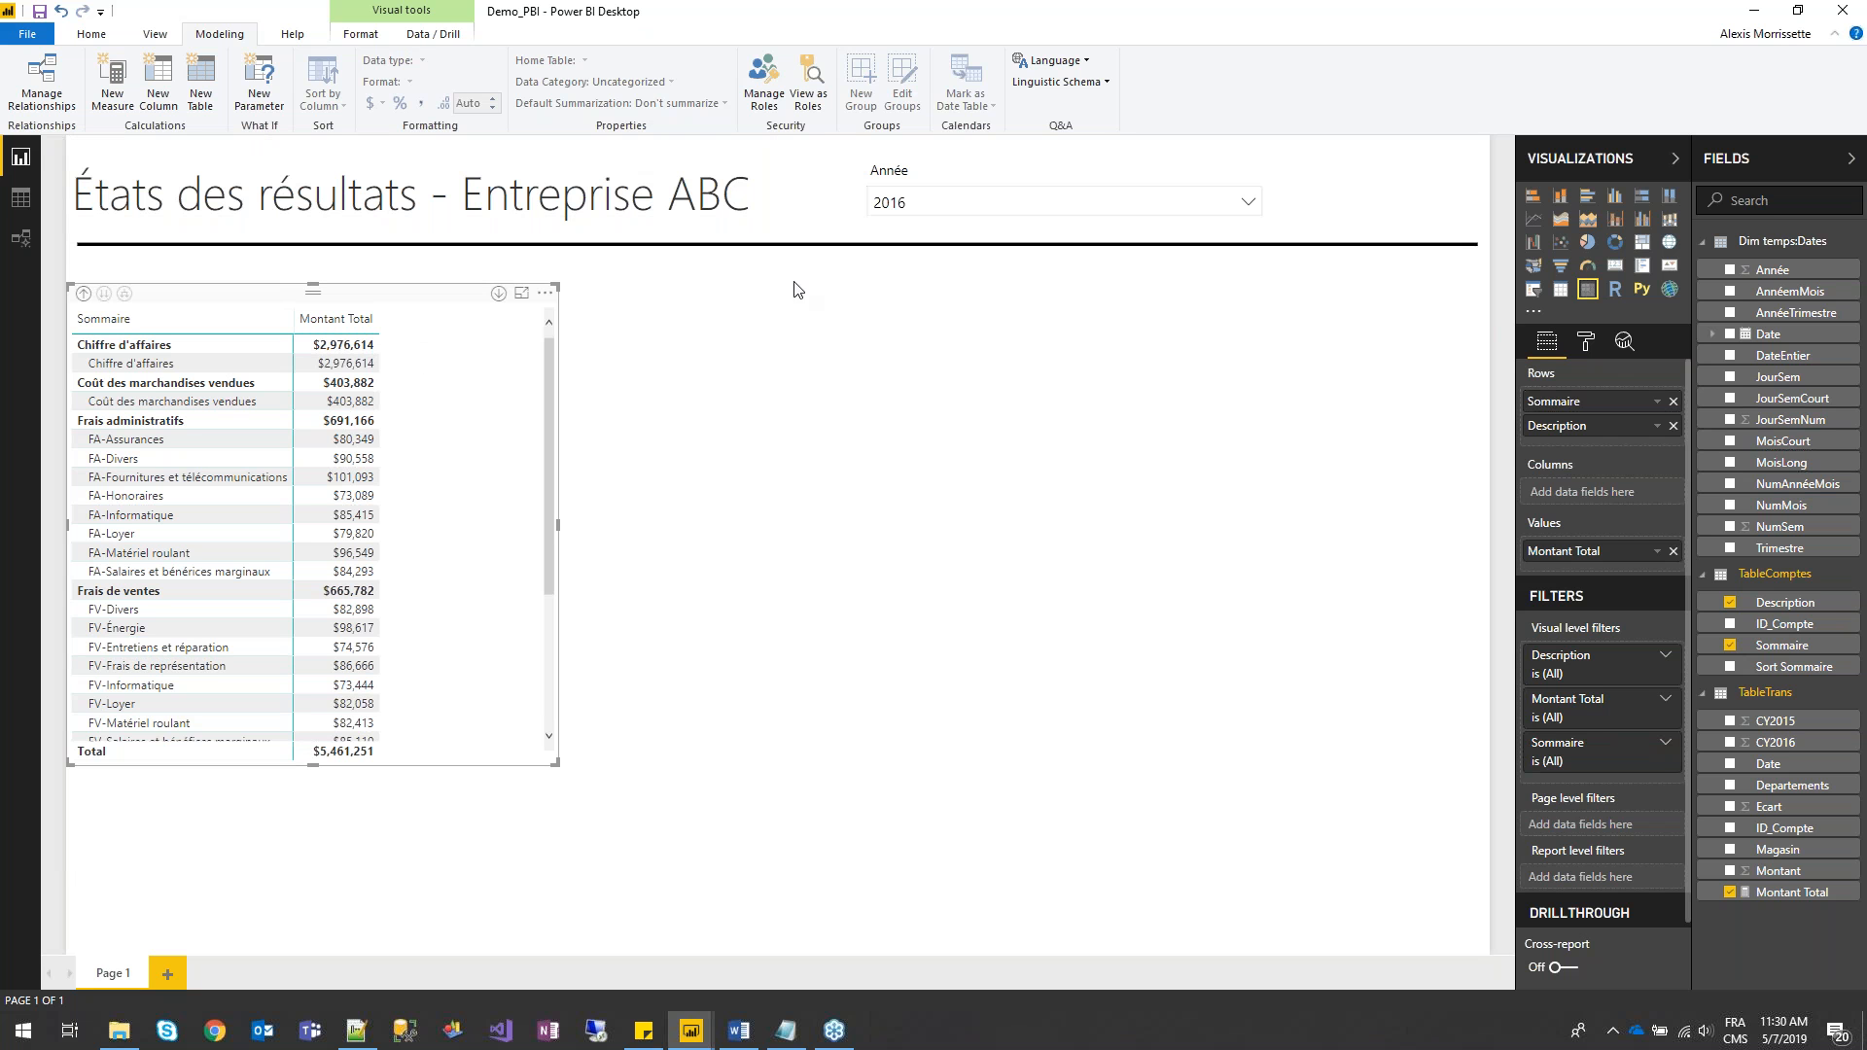
- Mark the Dim temps:Dates table as a date table, with Date as its date column
right_click(1754, 249)
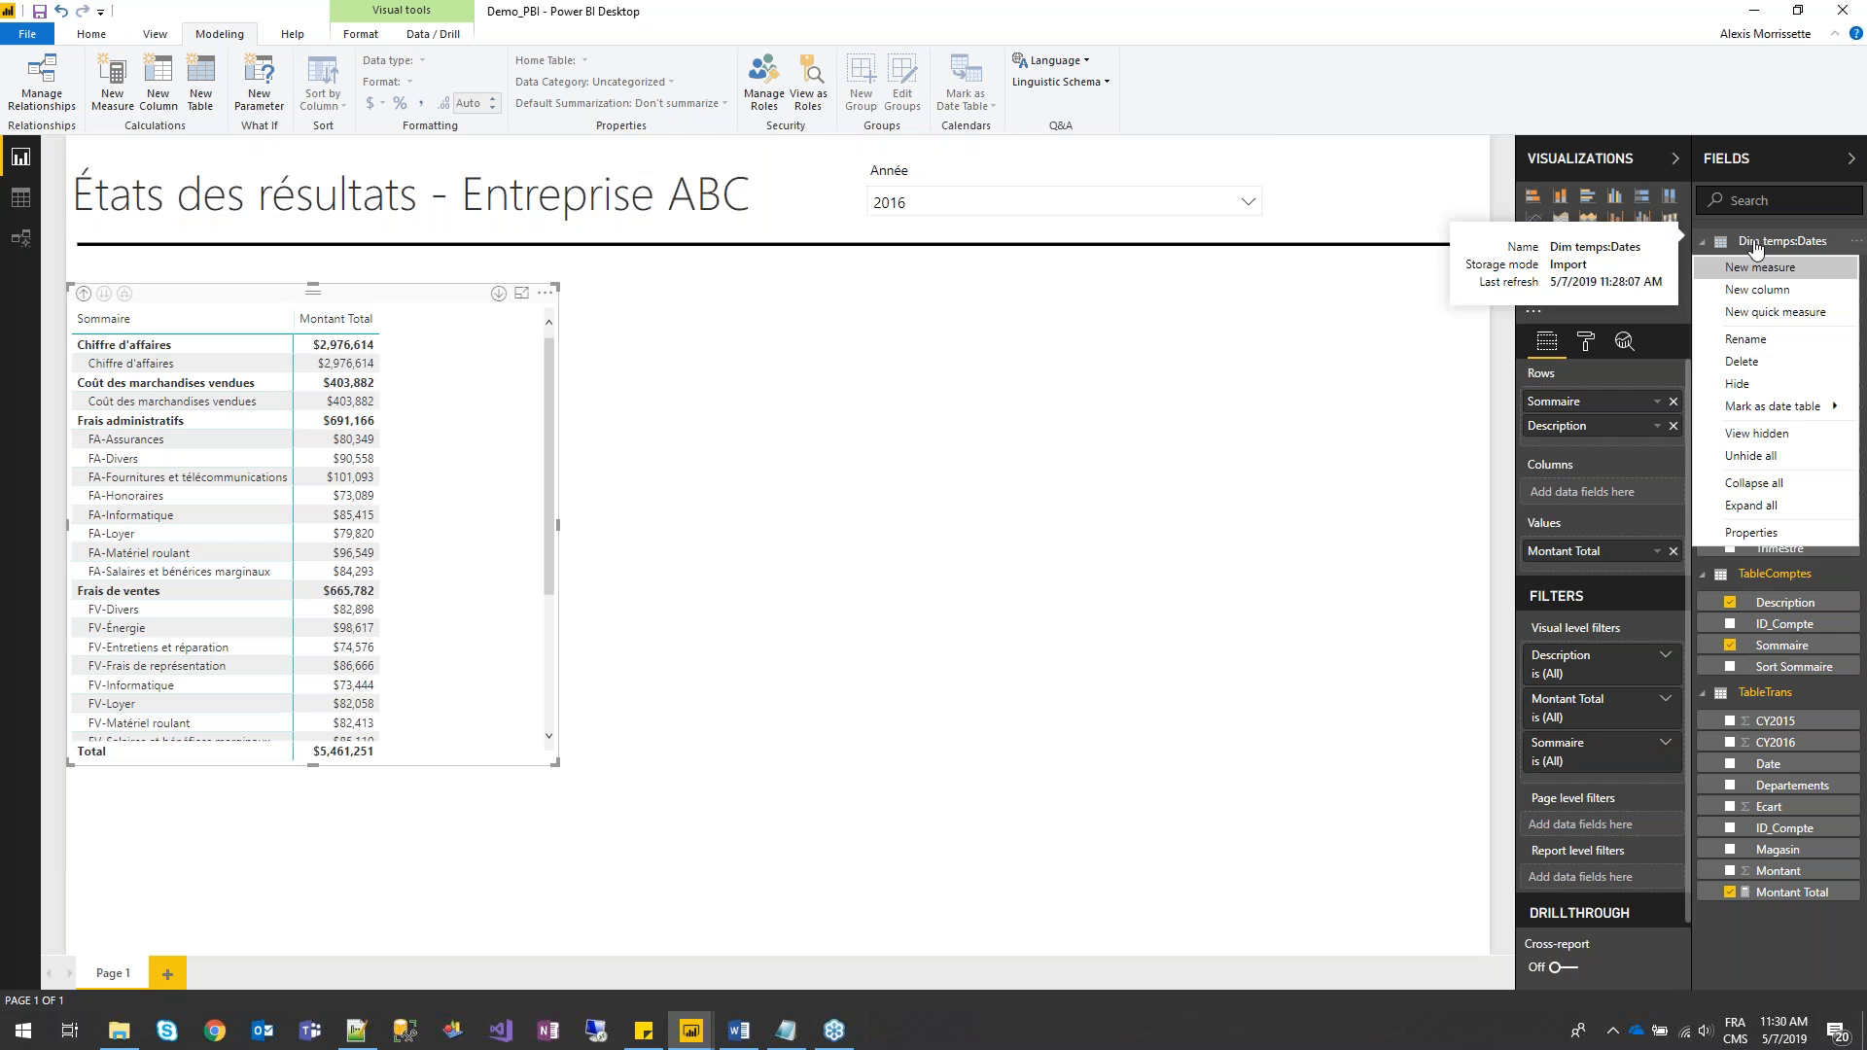
mouse_move(1768, 410)
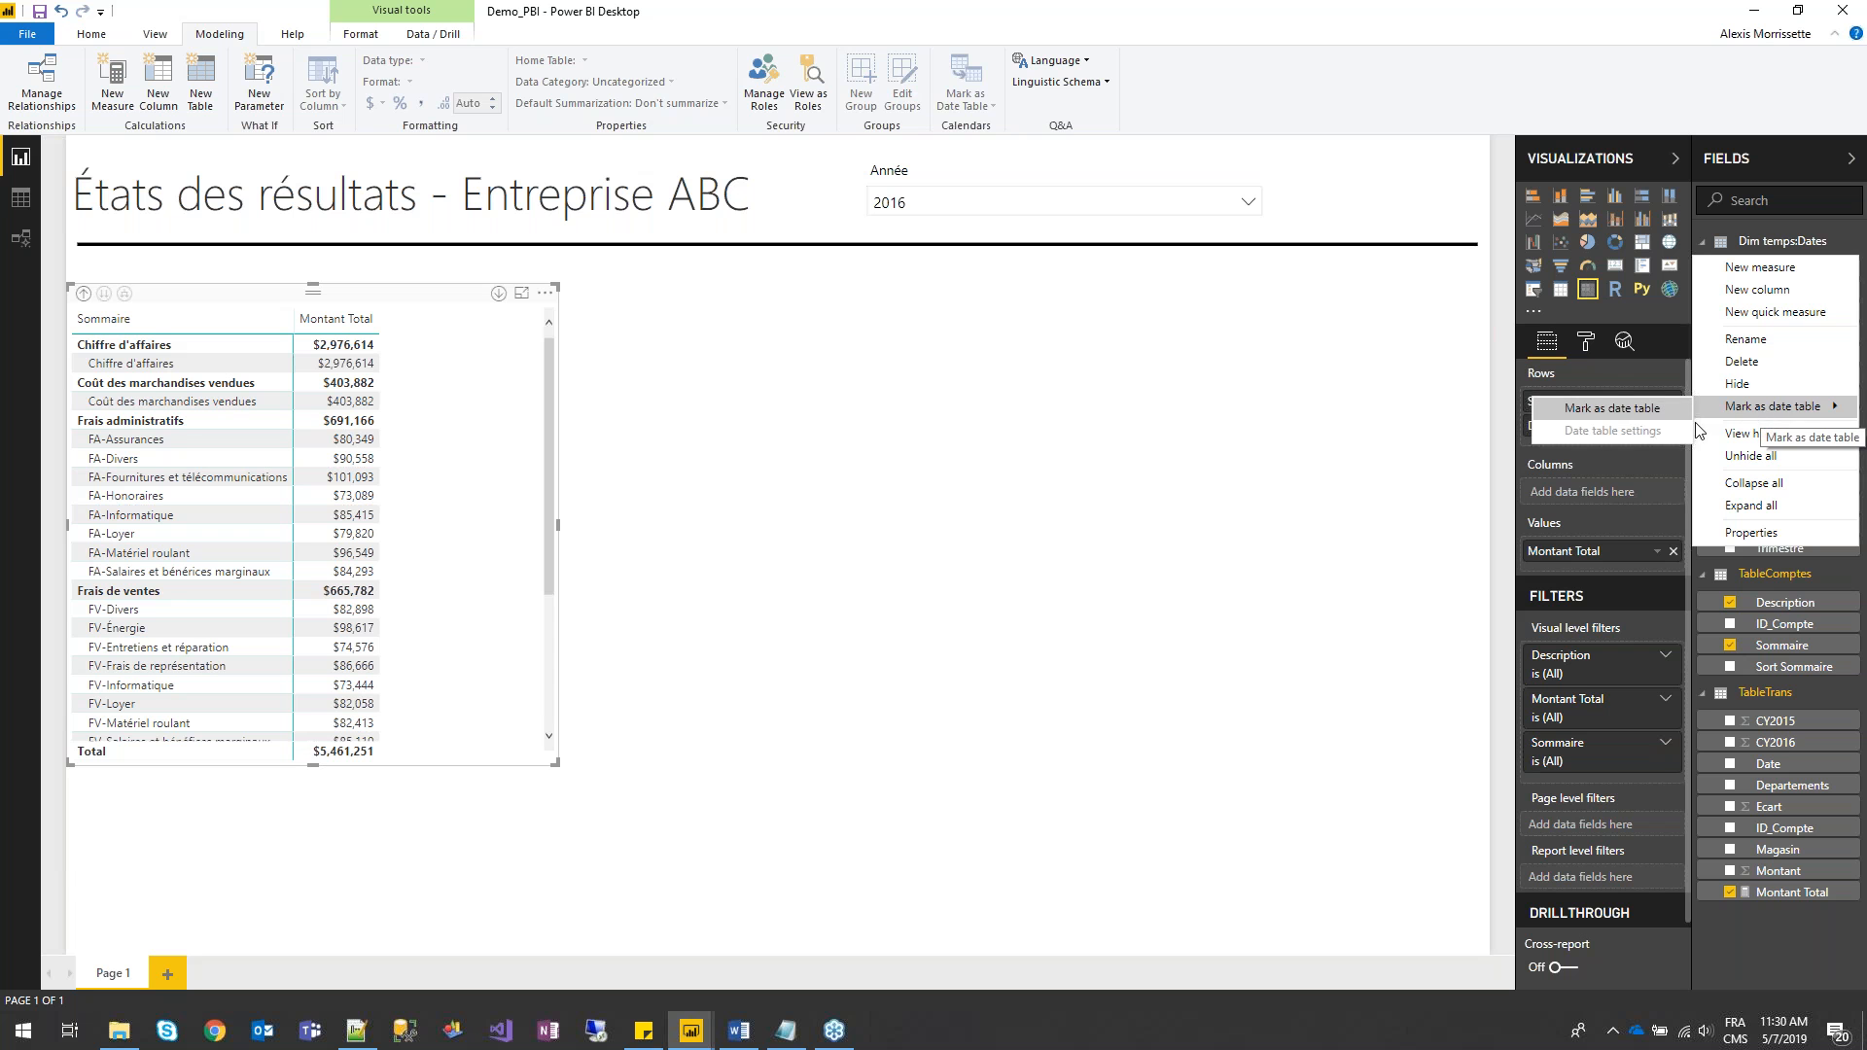
click(1659, 413)
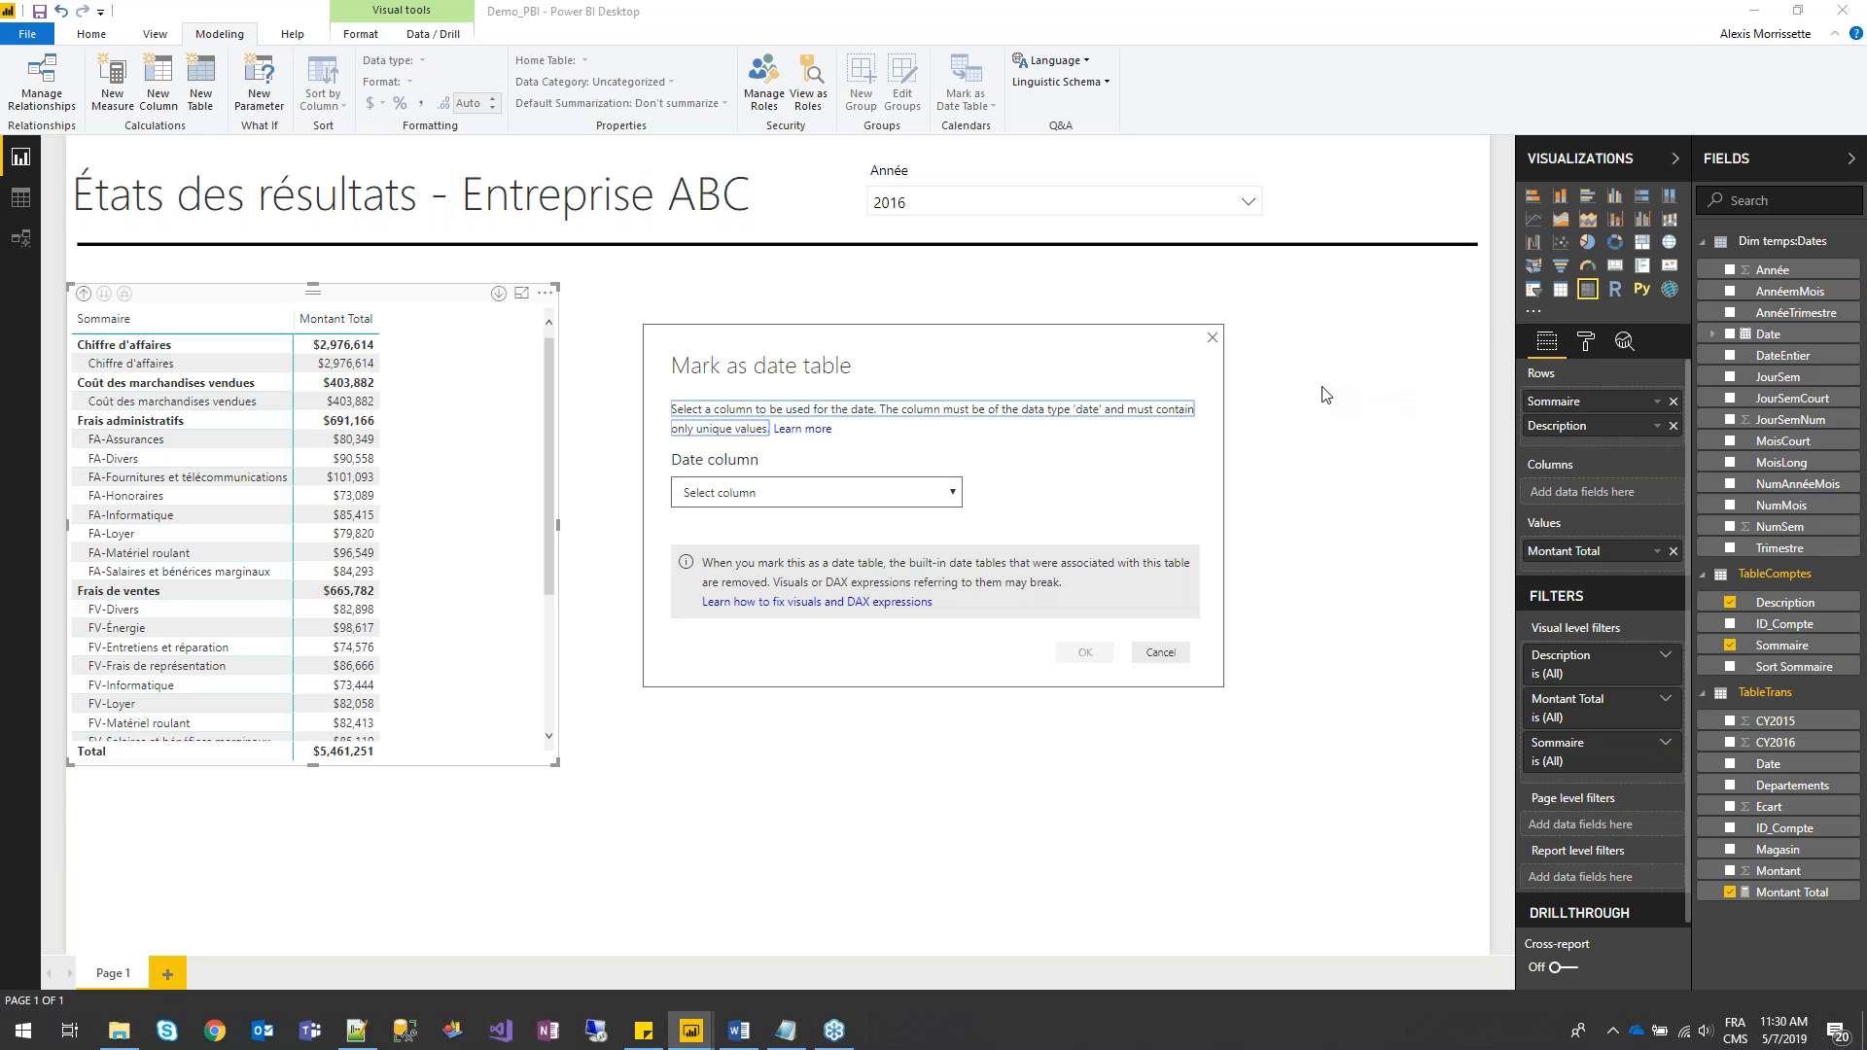
click(953, 493)
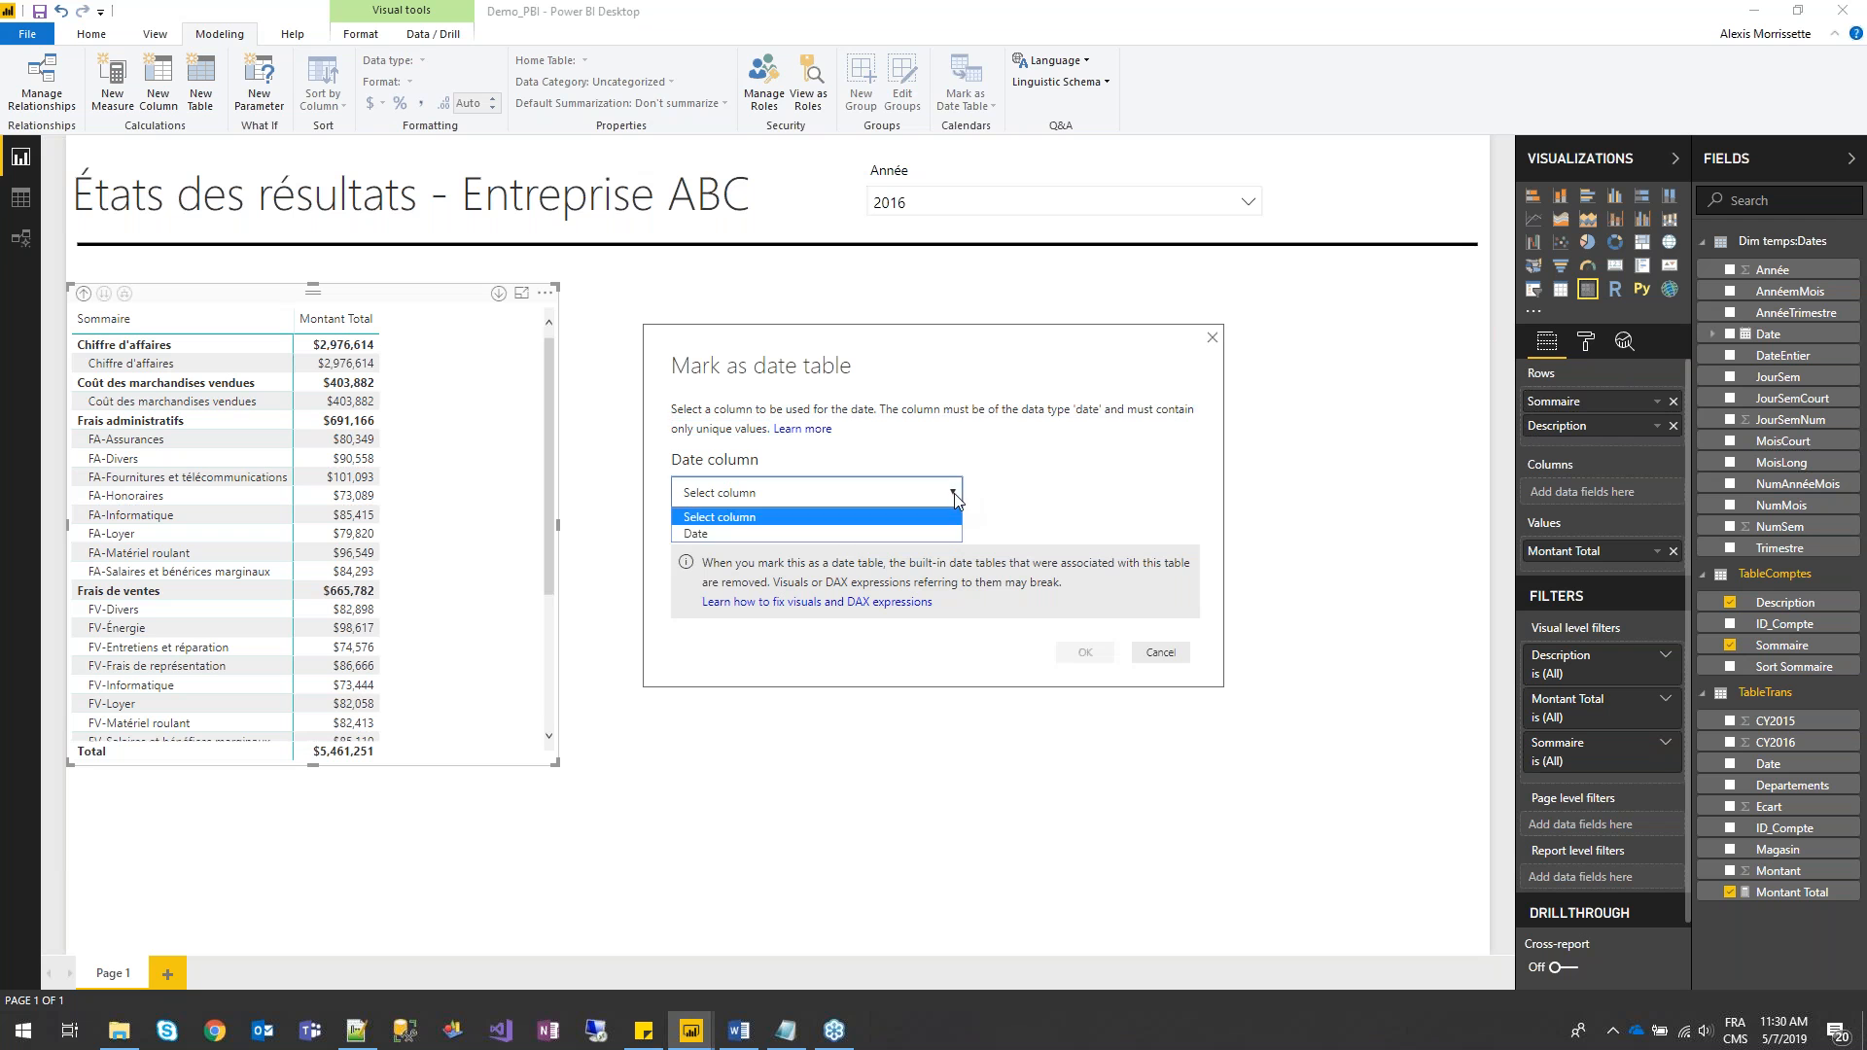
click(743, 534)
click(1082, 654)
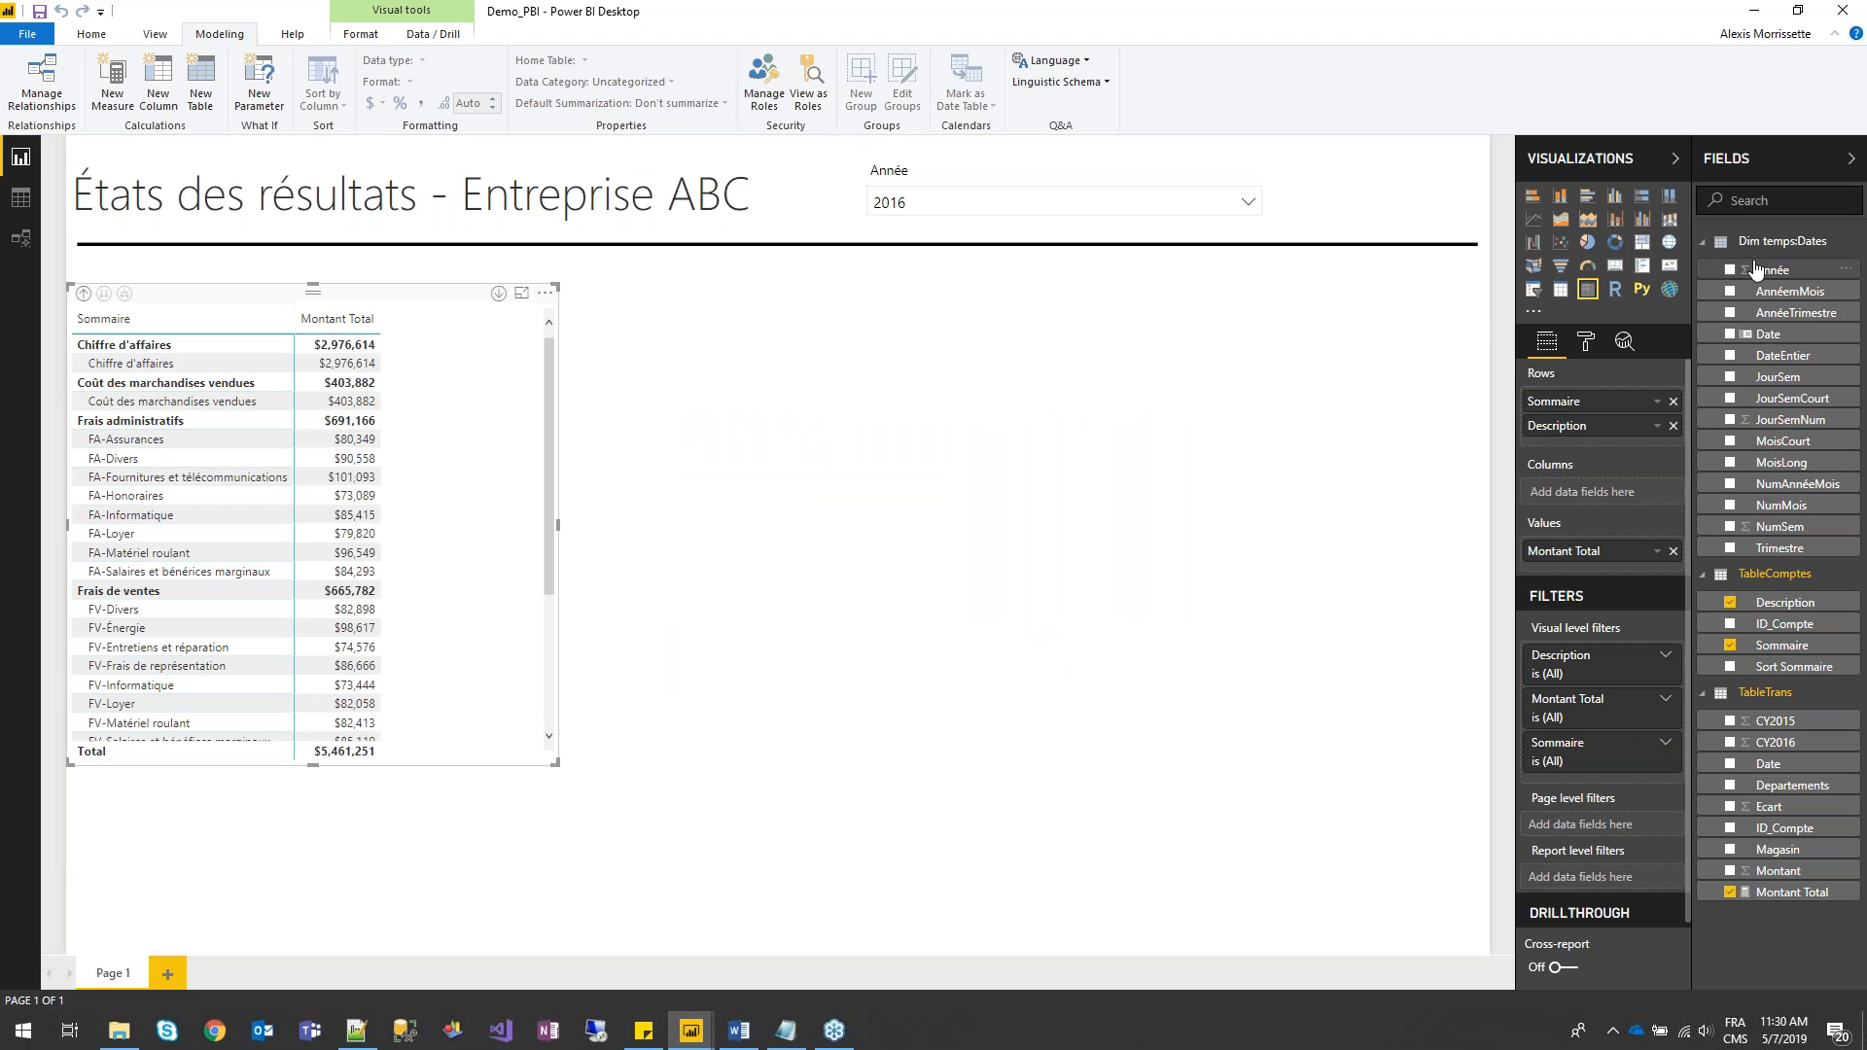
- Start a new TableTrans measure named Montant Total Last Year with a CALCULATE function whose expression is [Montant Total]
right_click(1766, 698)
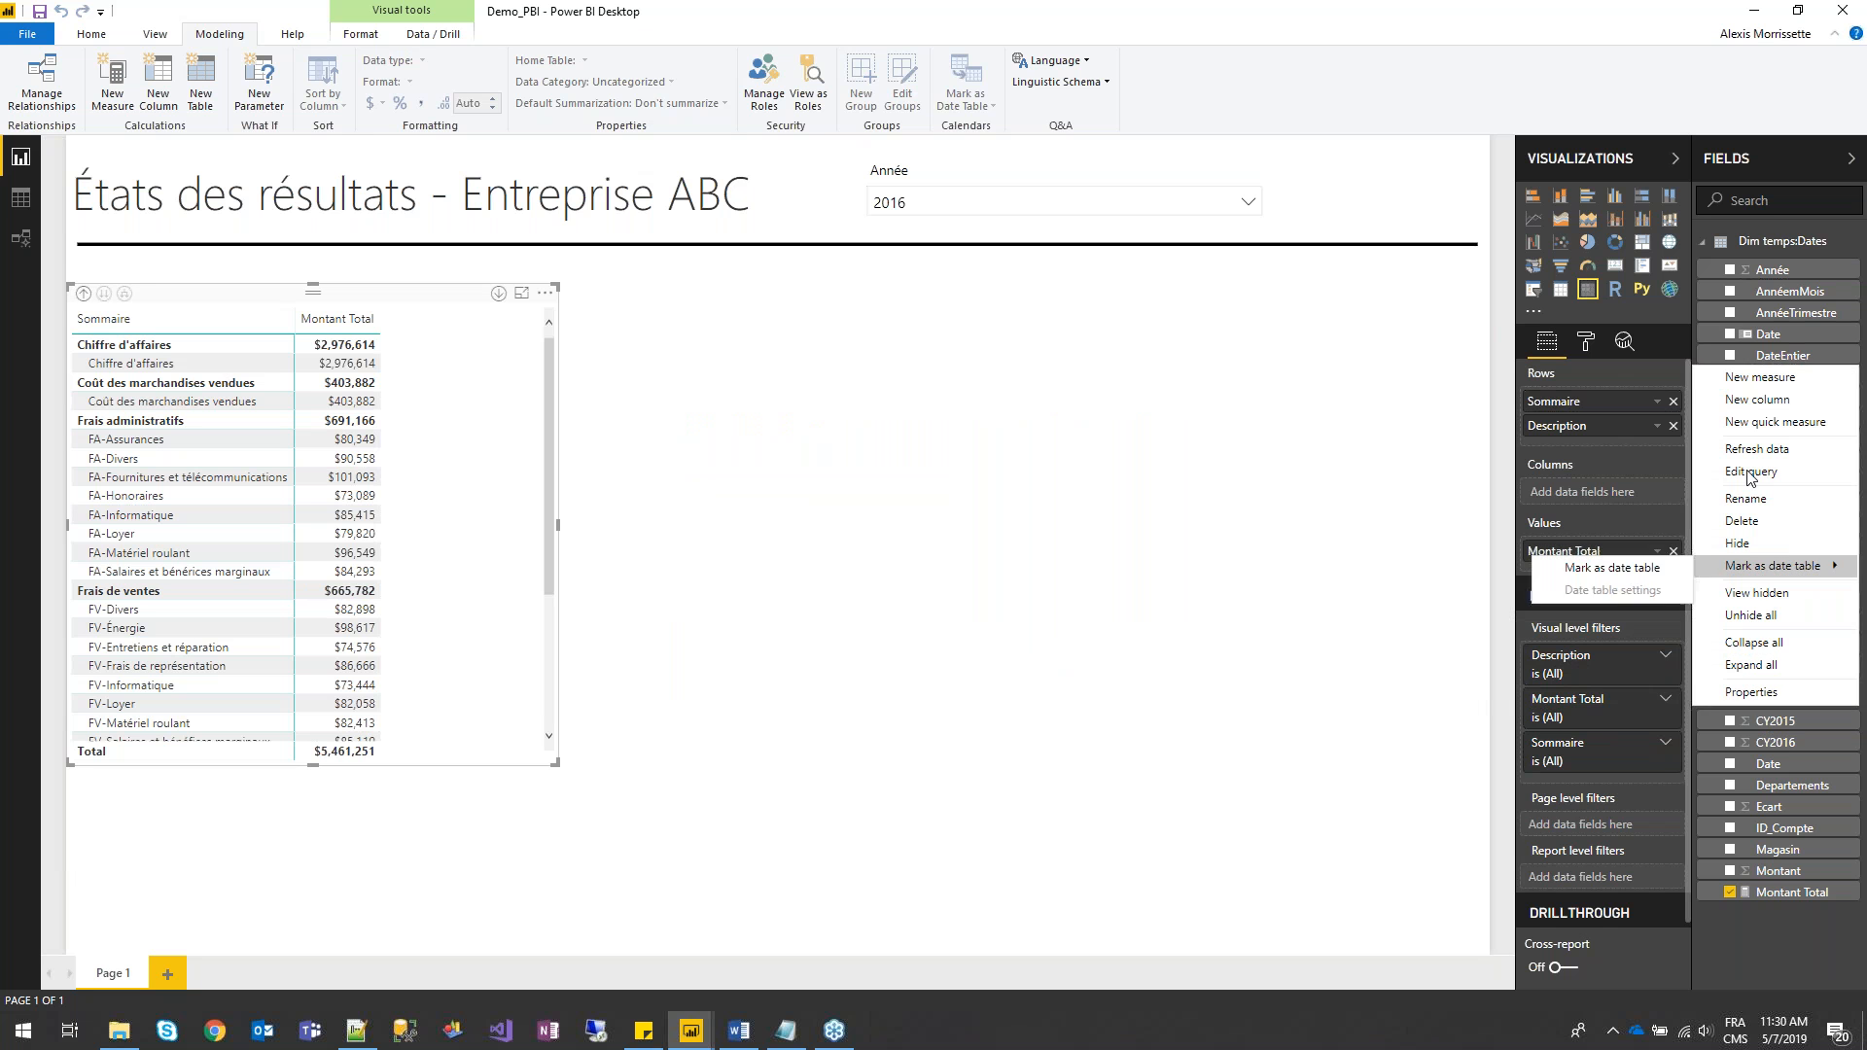
click(1762, 378)
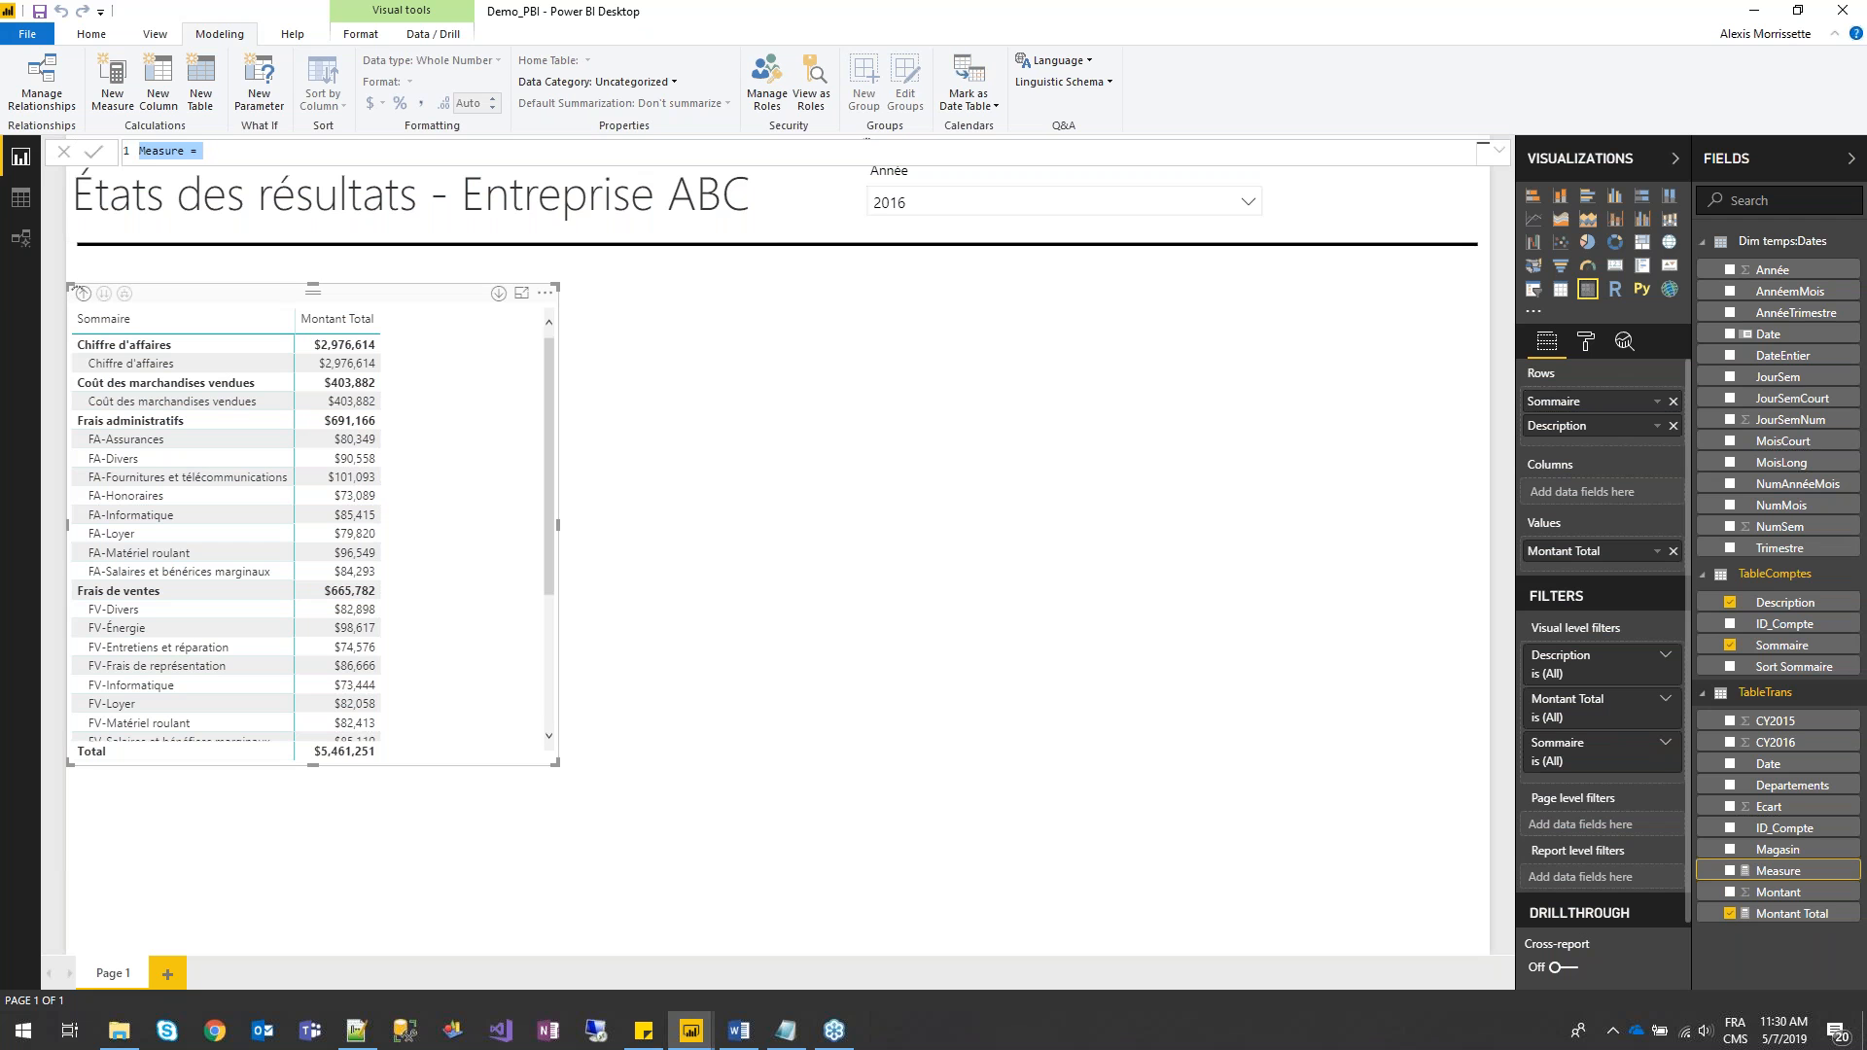
text(Montant Total Last)
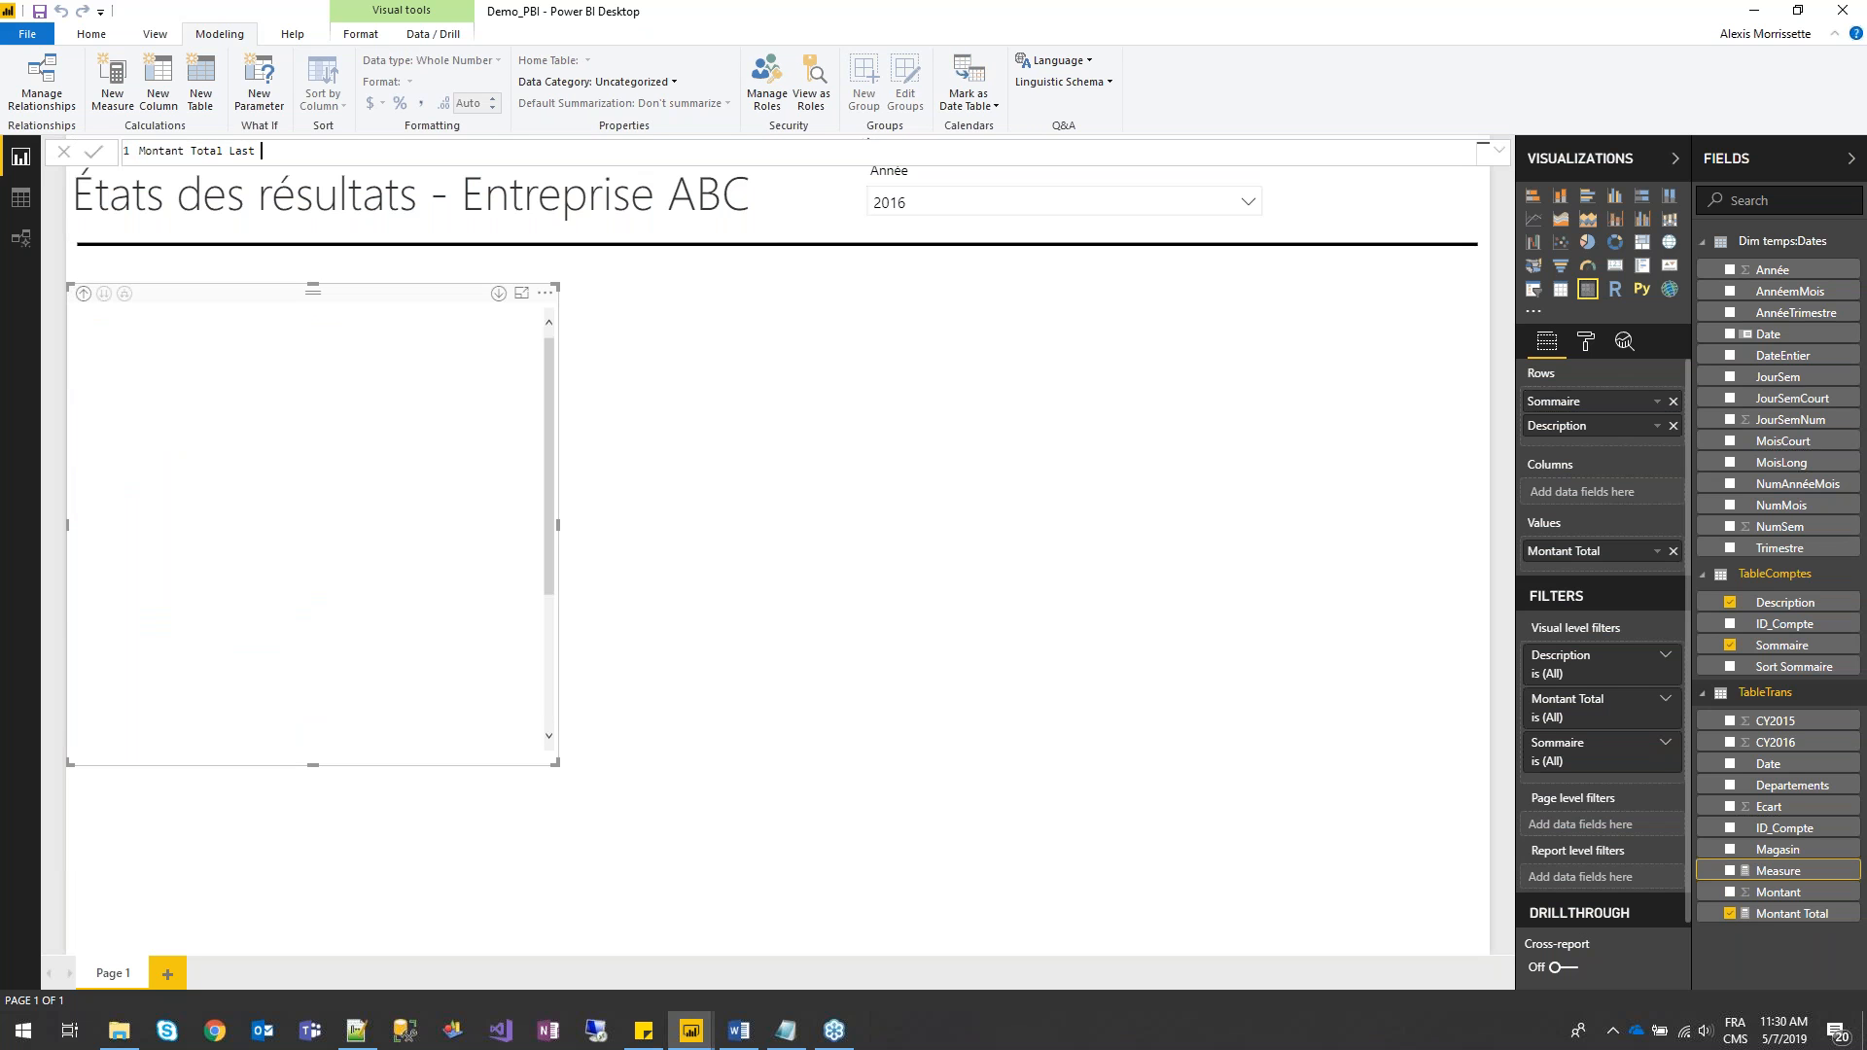
text( Year =)
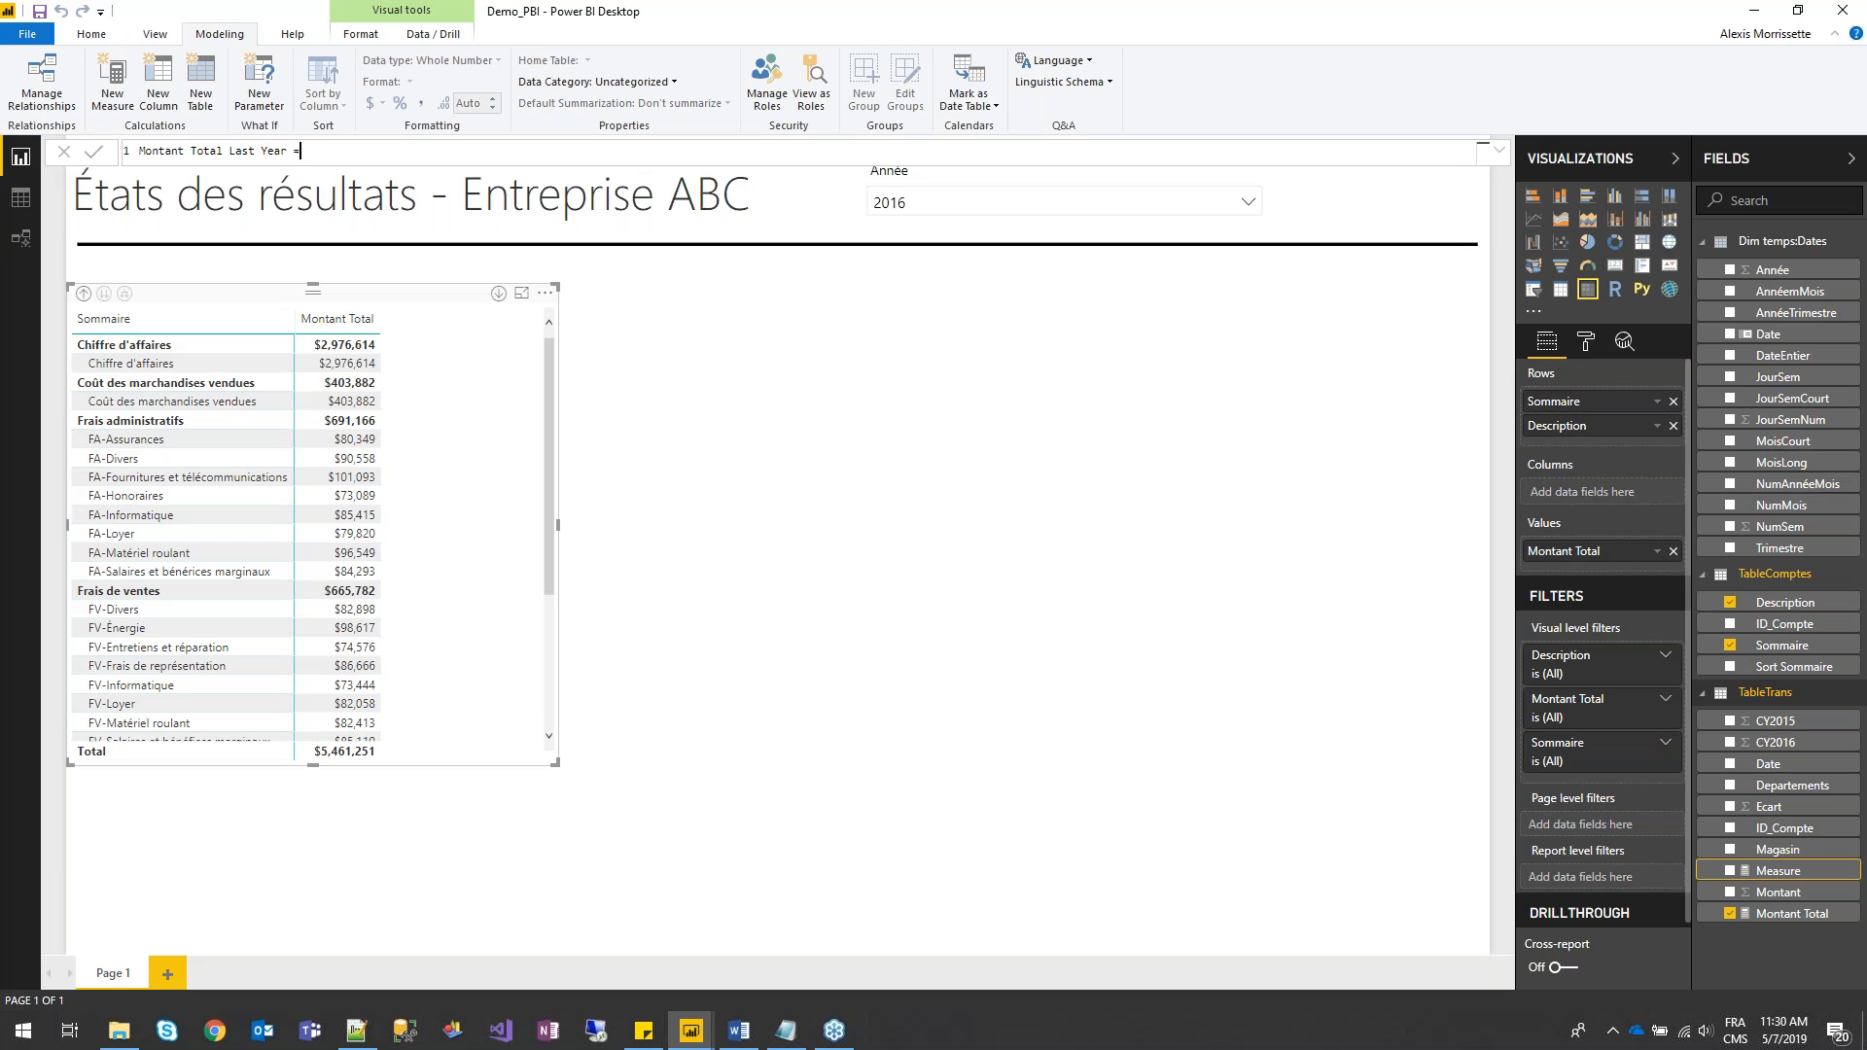
text( CLACUL)
key(BackSpace)
key(BackSpace)
key(BackSpace)
key(BackSpace)
key(BackSpace)
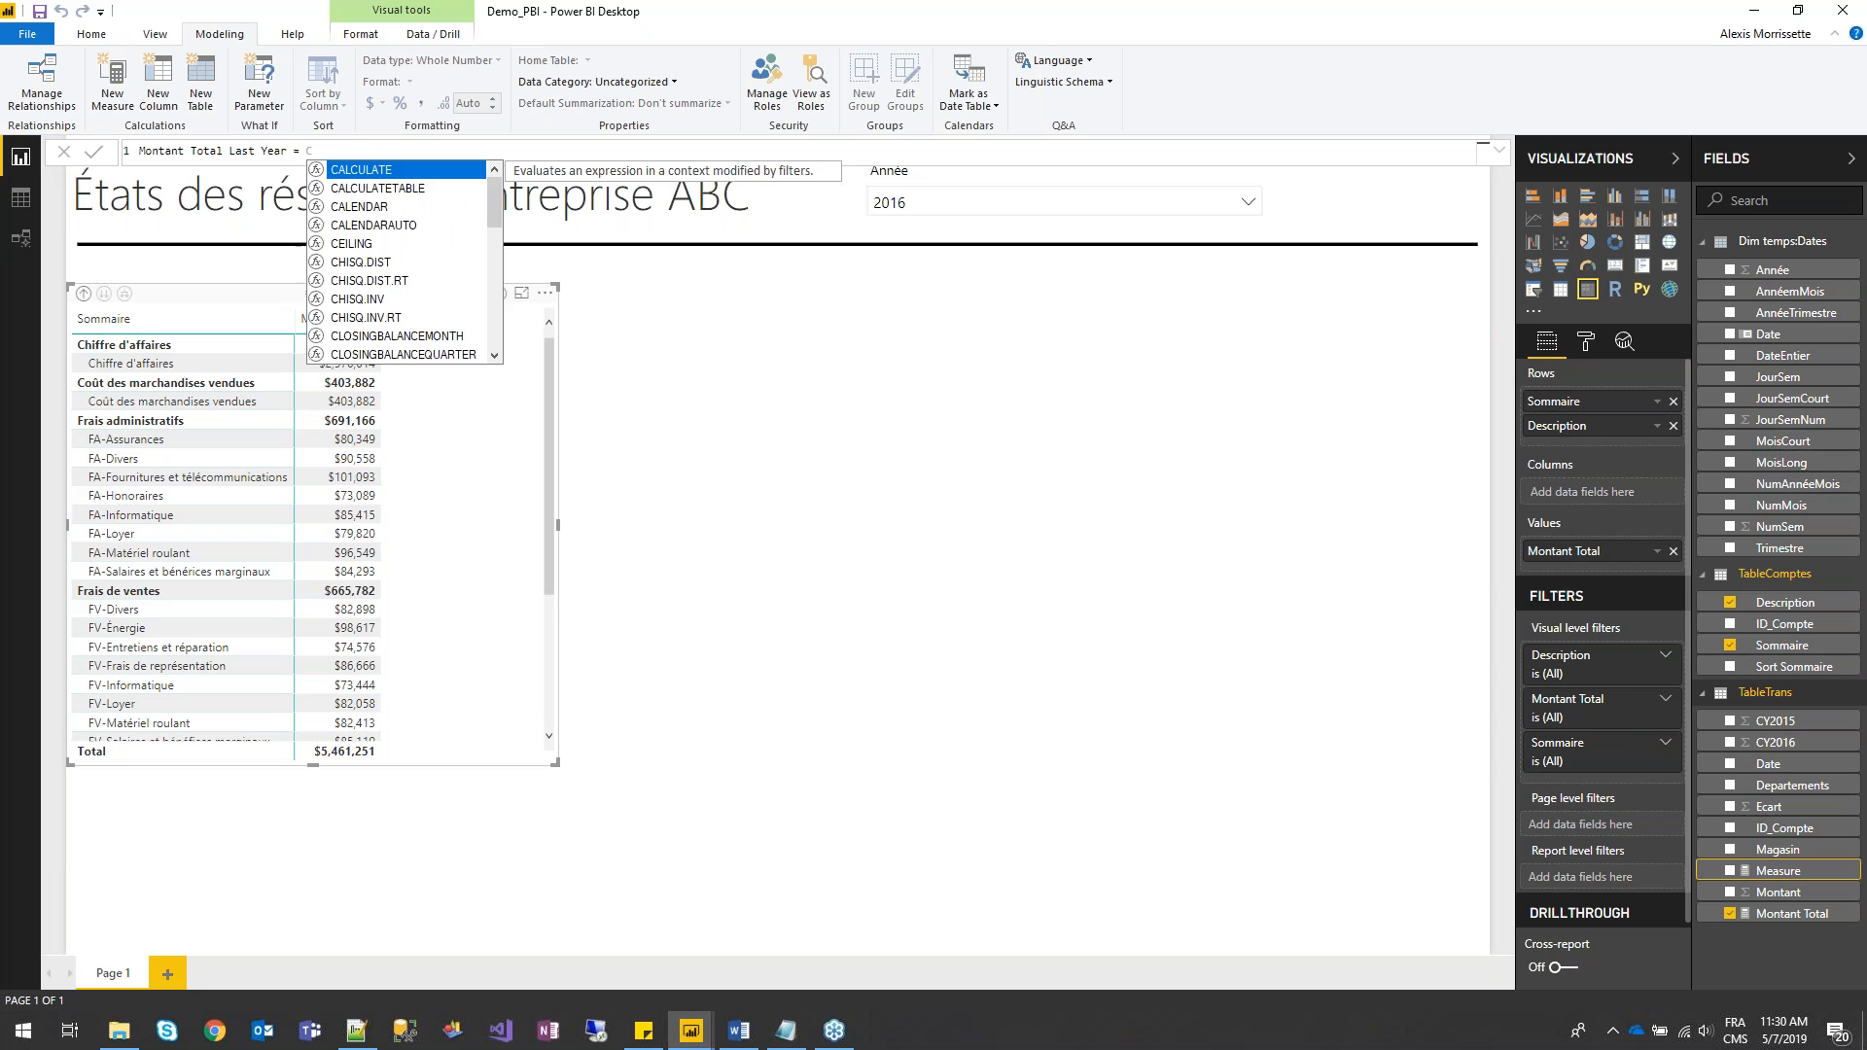
key(Tab)
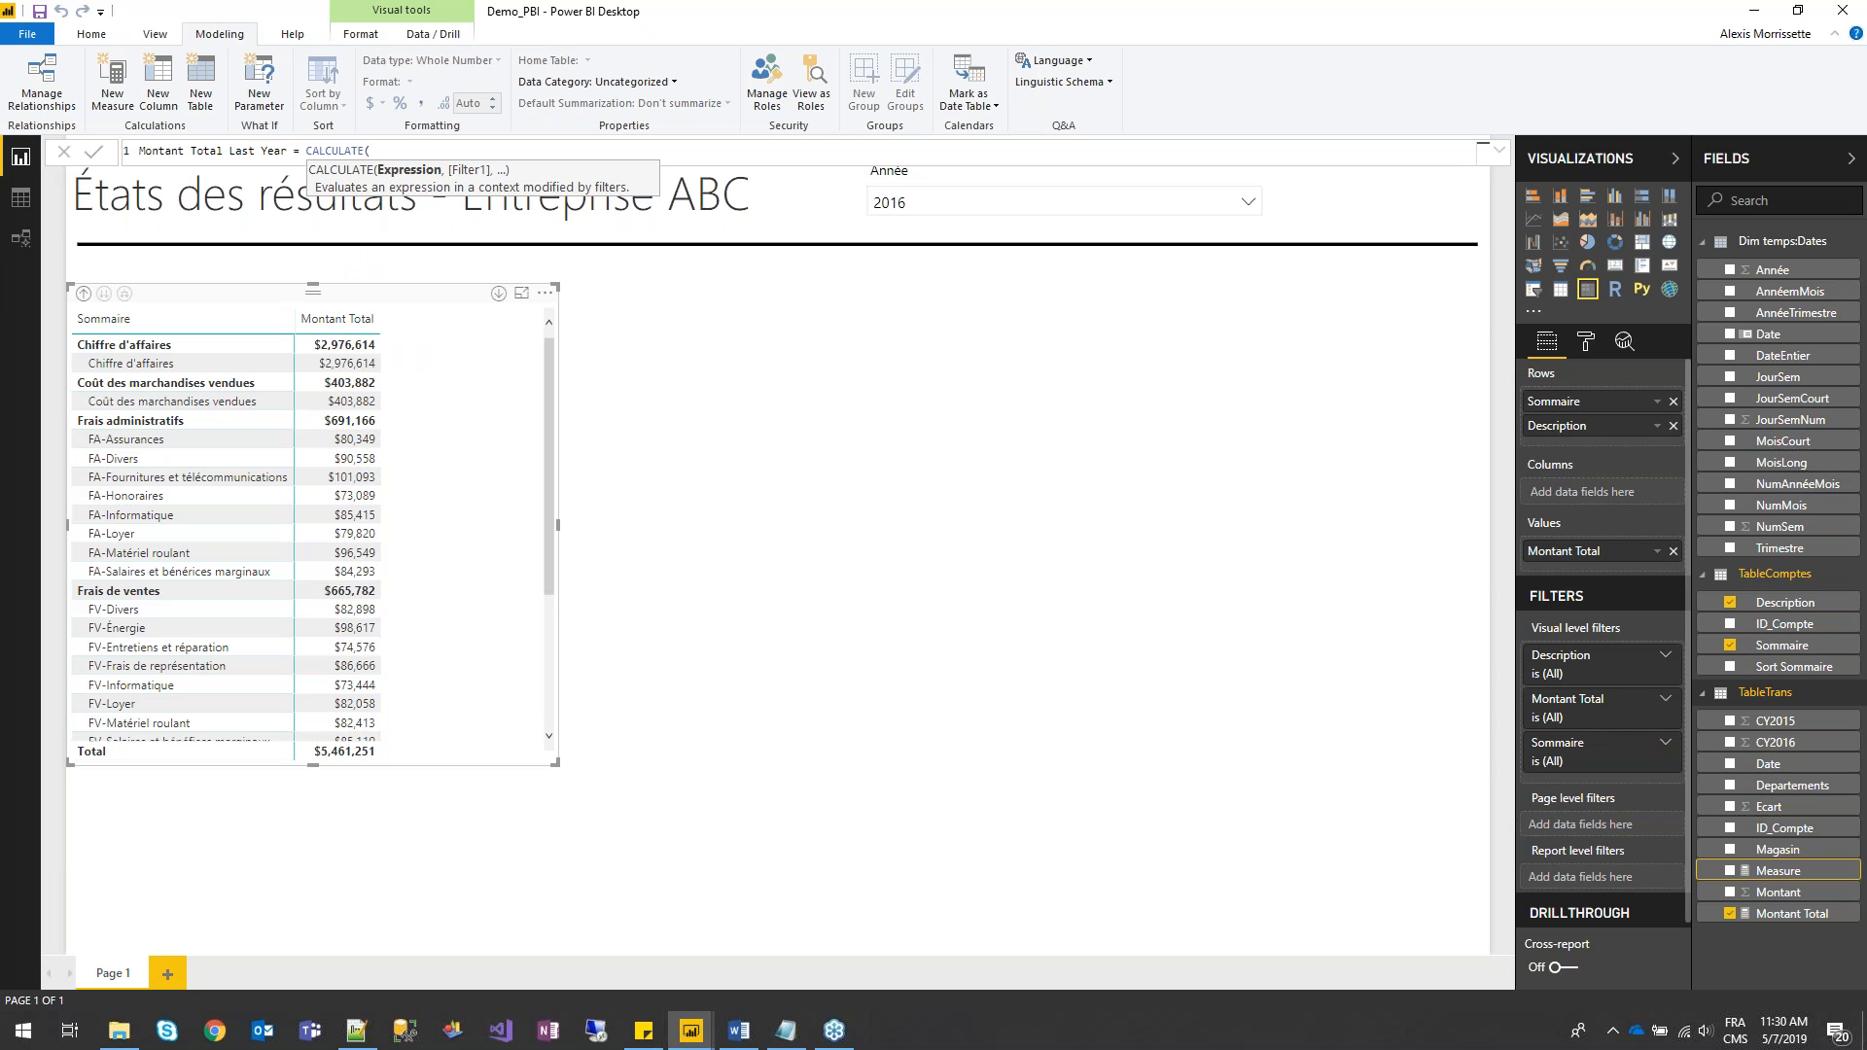
text(mon)
key(Tab)
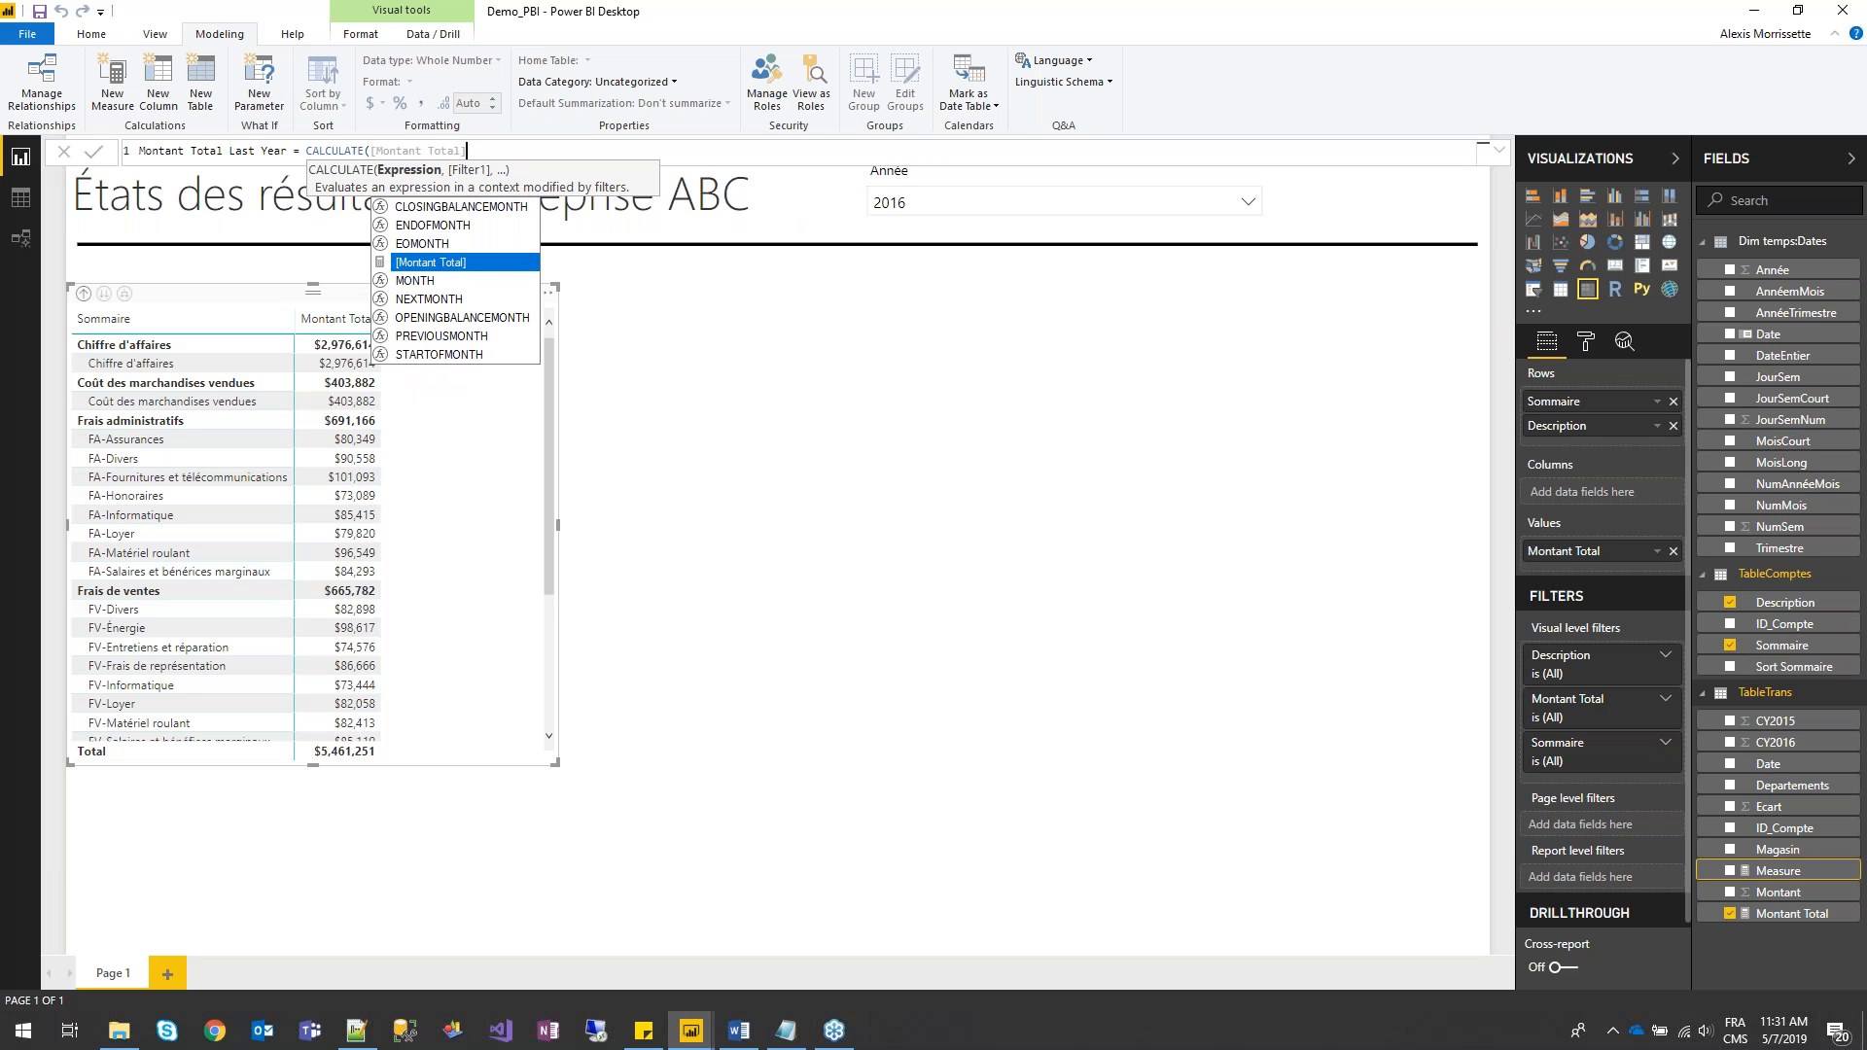
- Complete the measure with the filter SAMEPERIODLASTYEAR('Dim temps:Dates'[Date]) and commit the formula
text(,same)
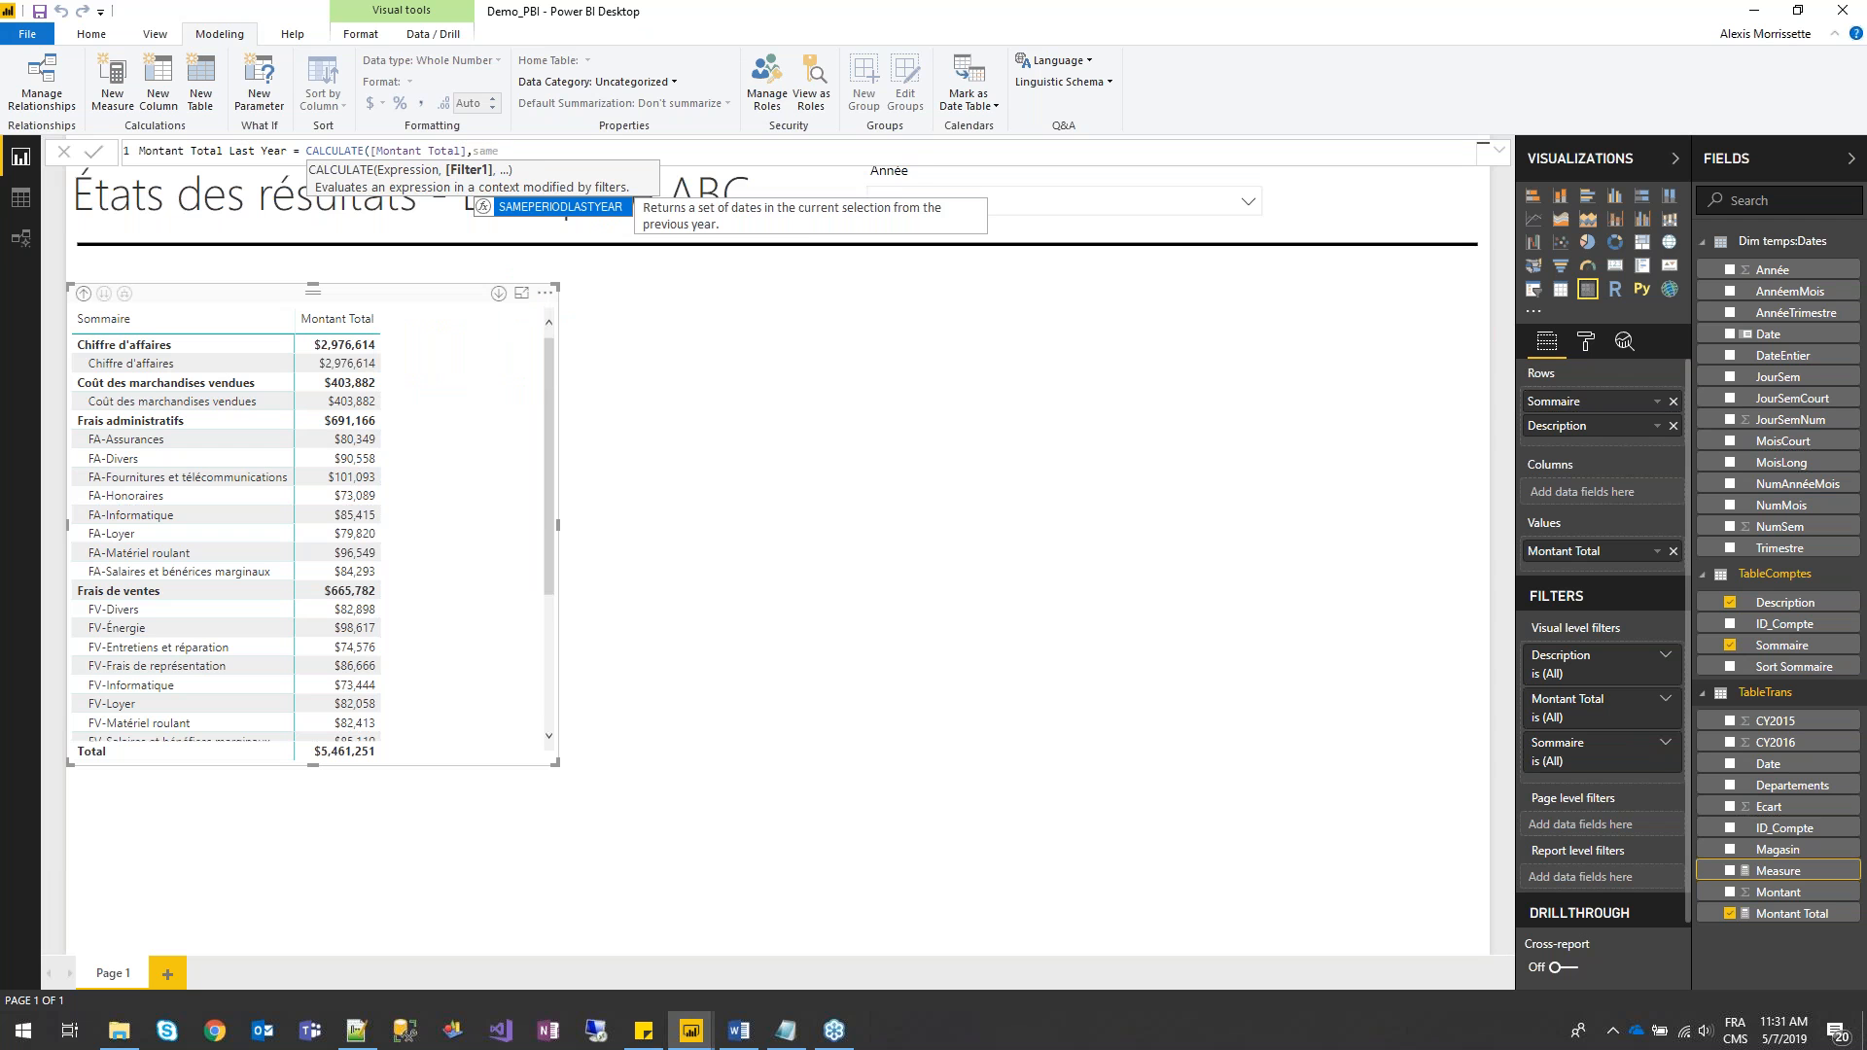
key(Tab)
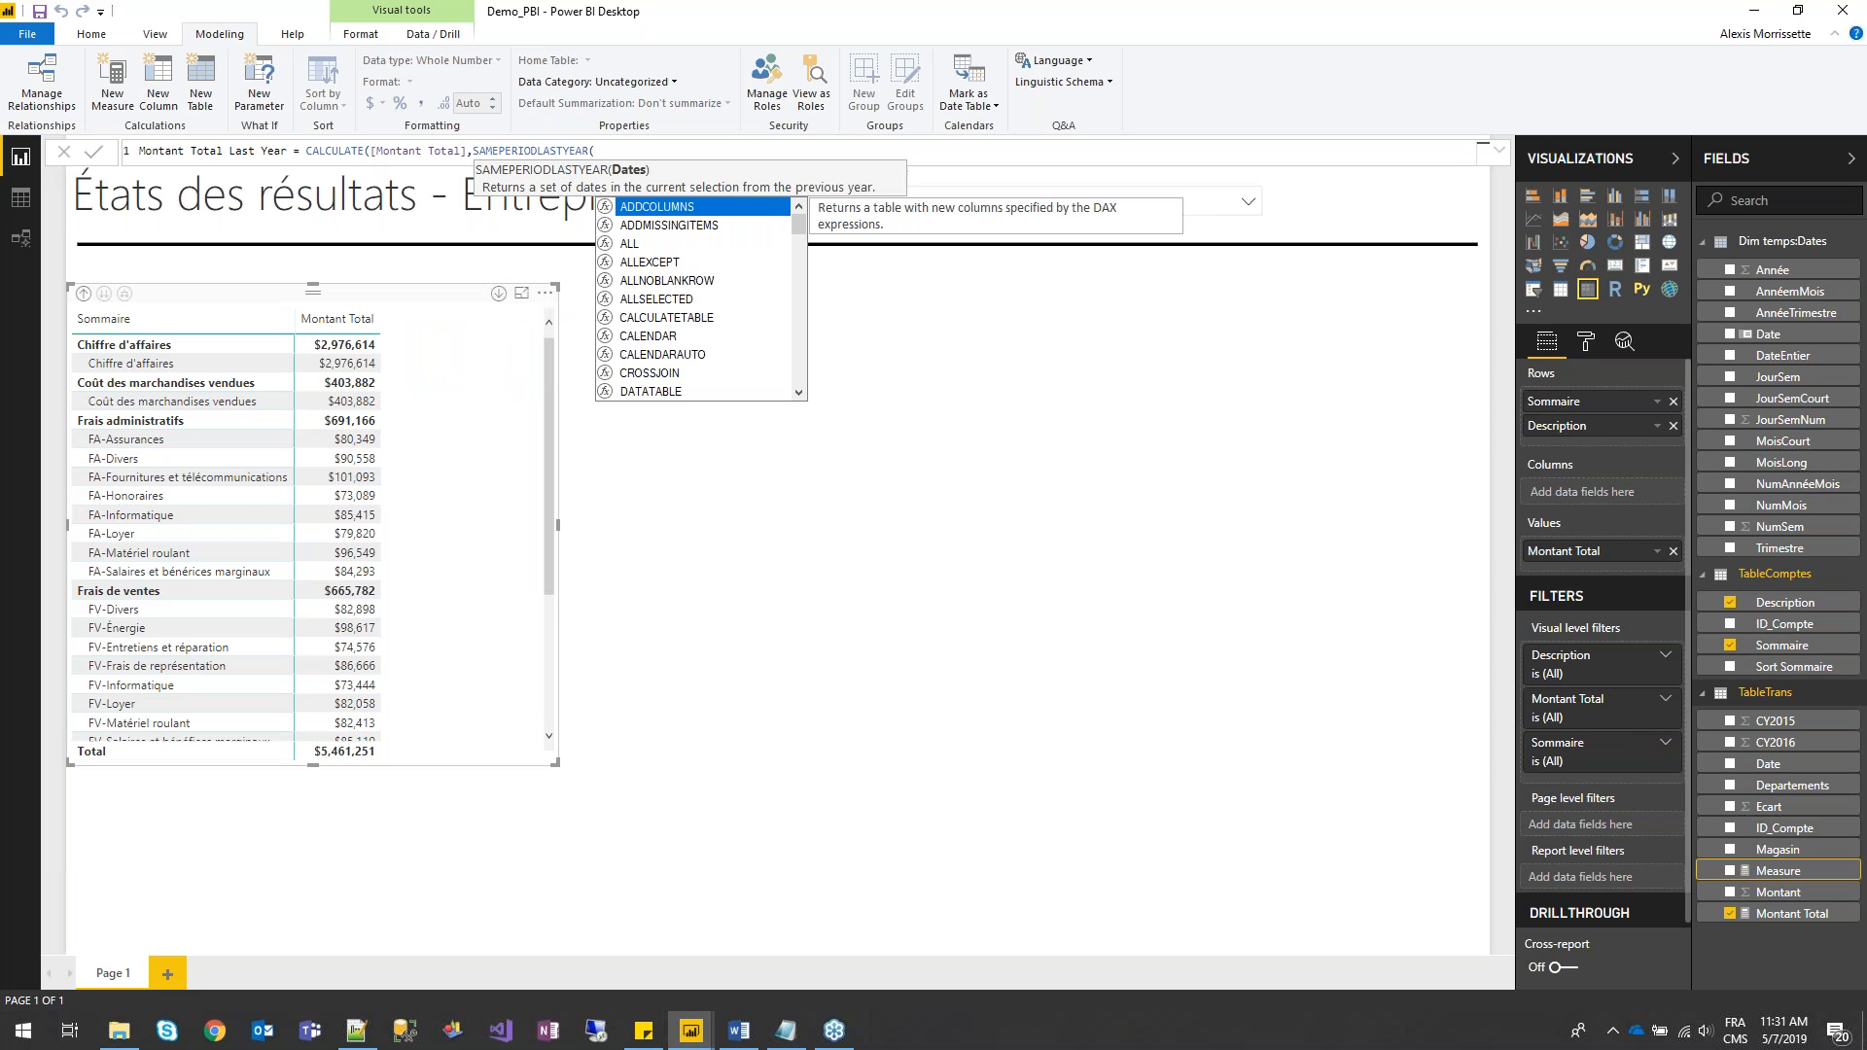
text(table)
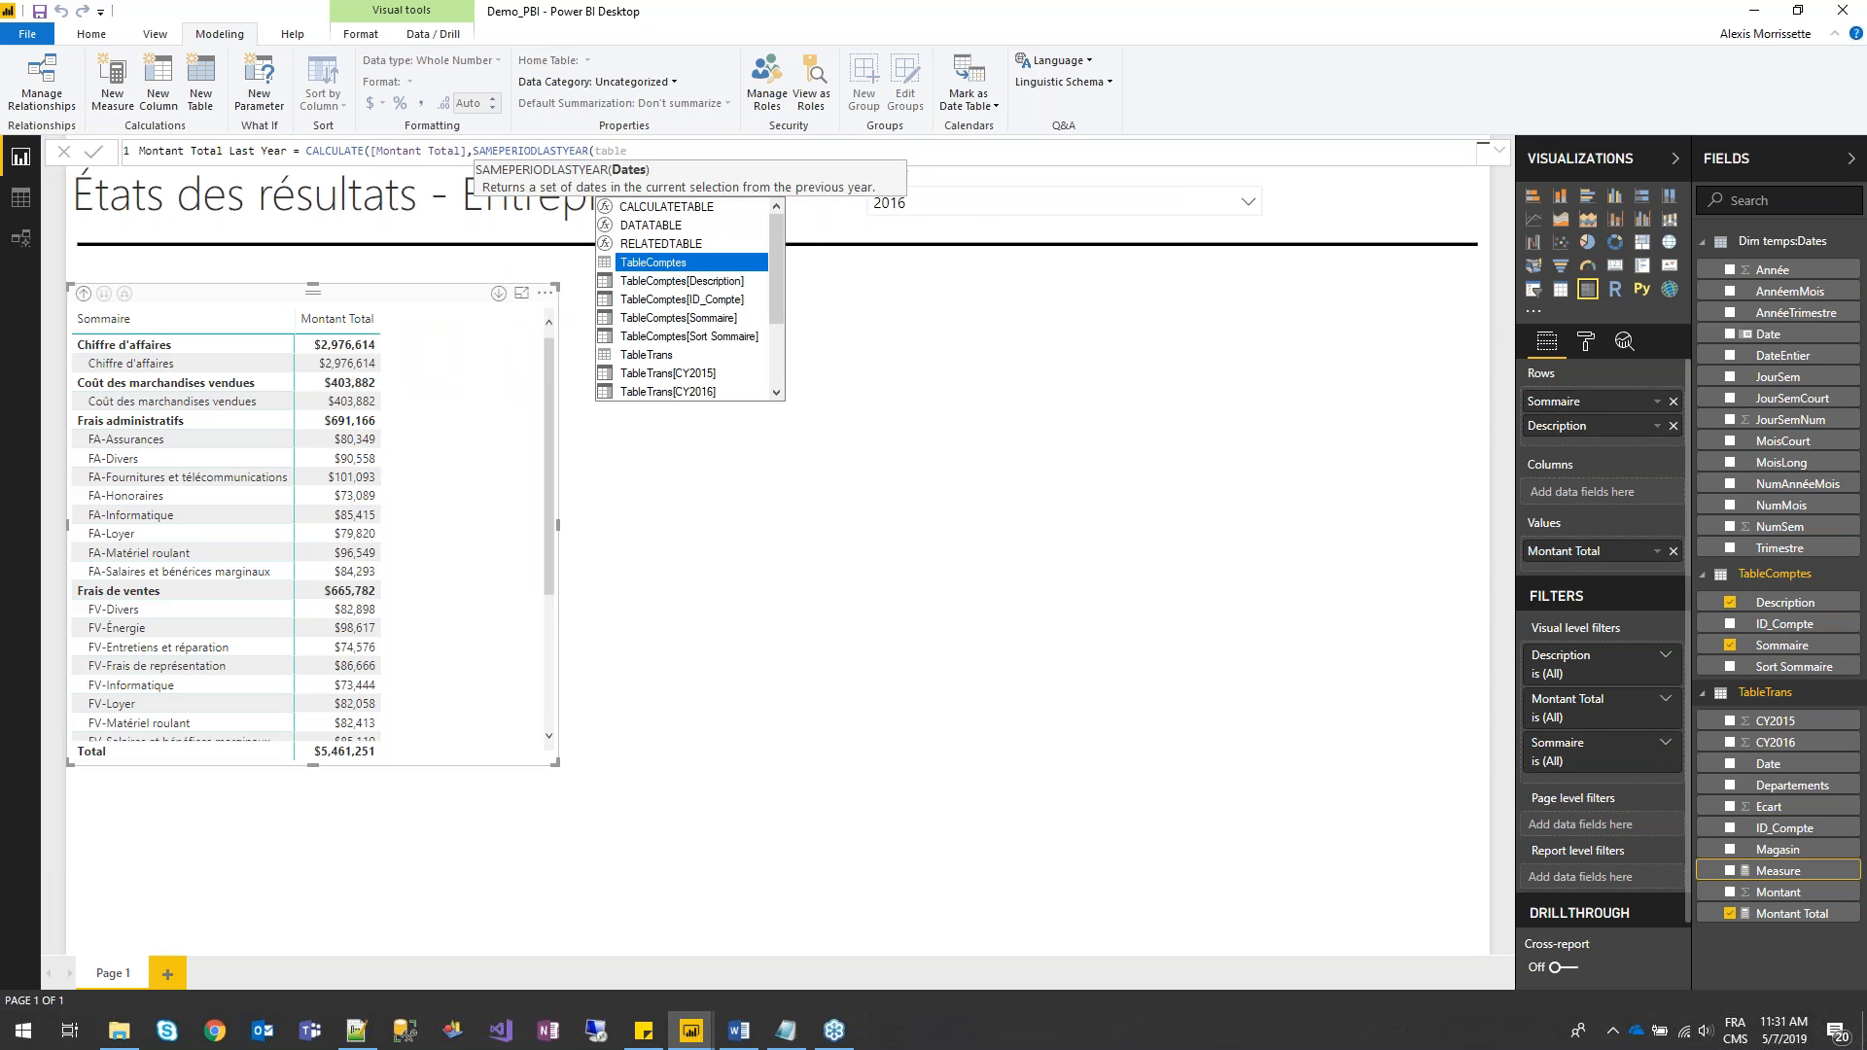
key(BackSpace)
key(BackSpace)
key(BackSpace)
key(BackSpace)
text(date)
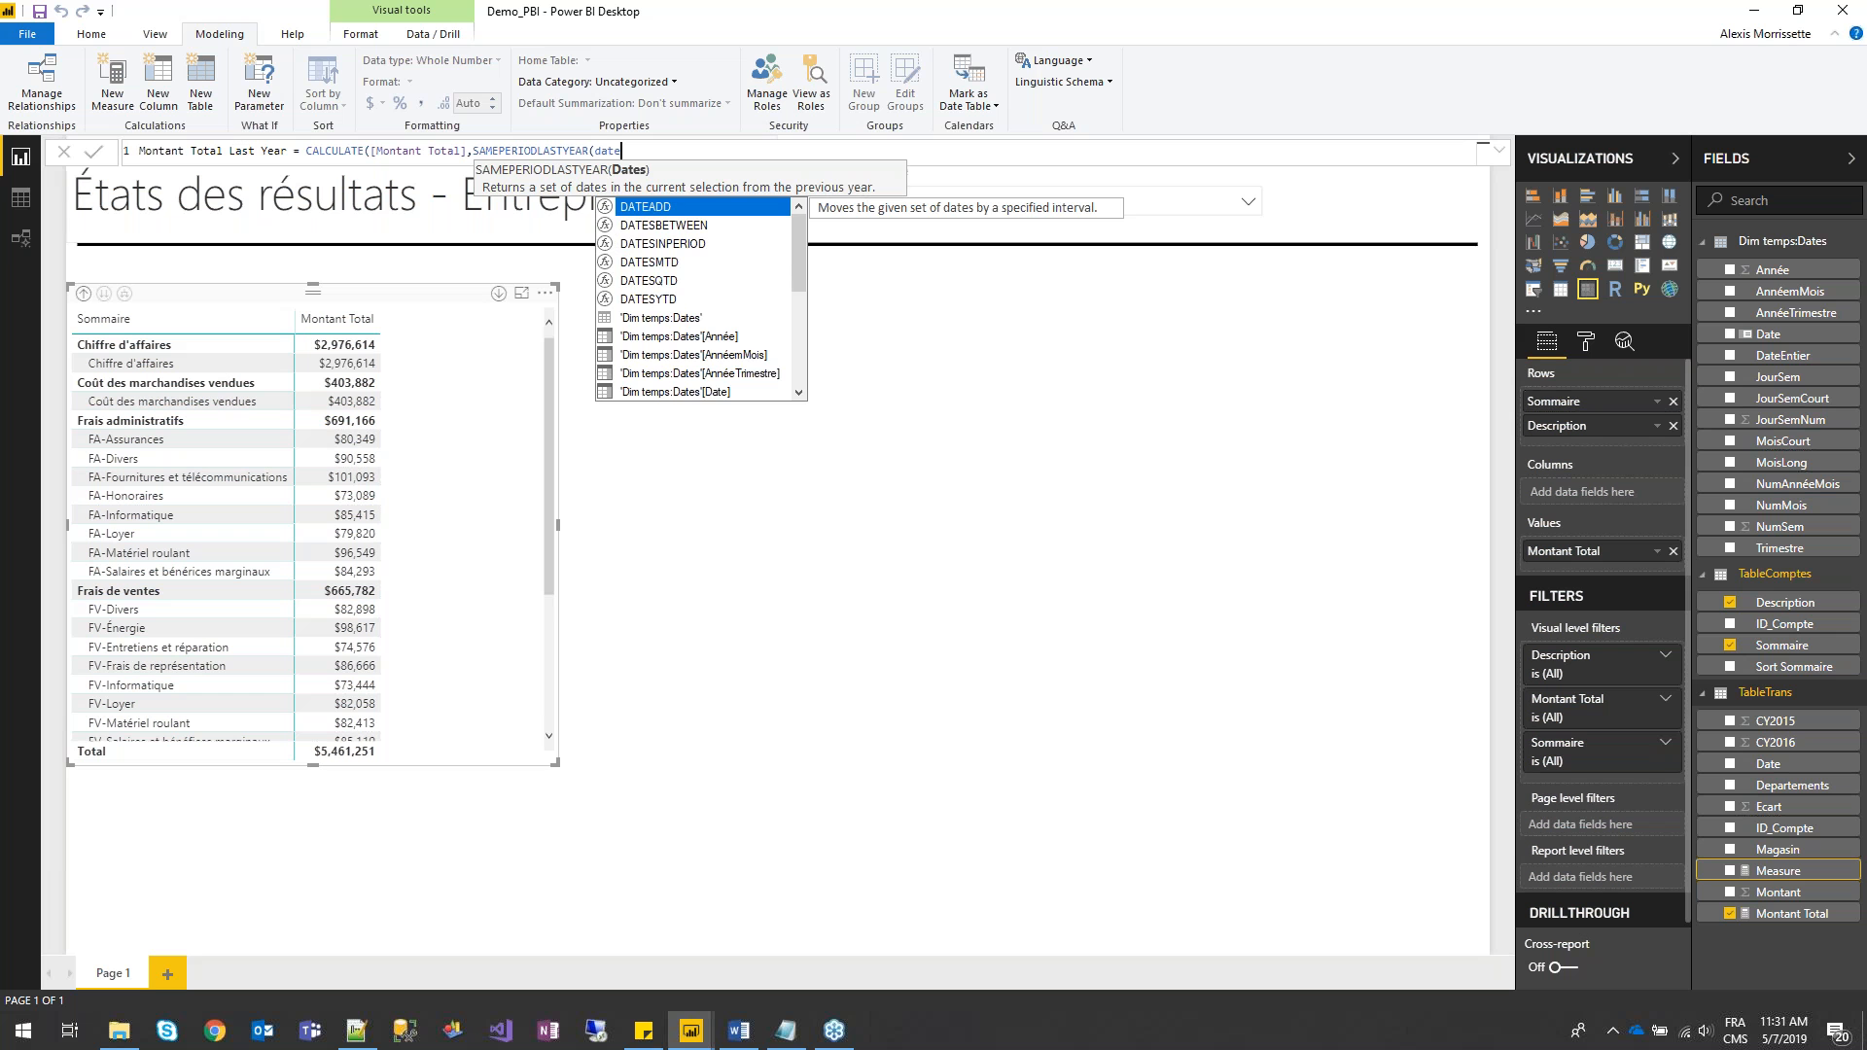
click(709, 392)
text())
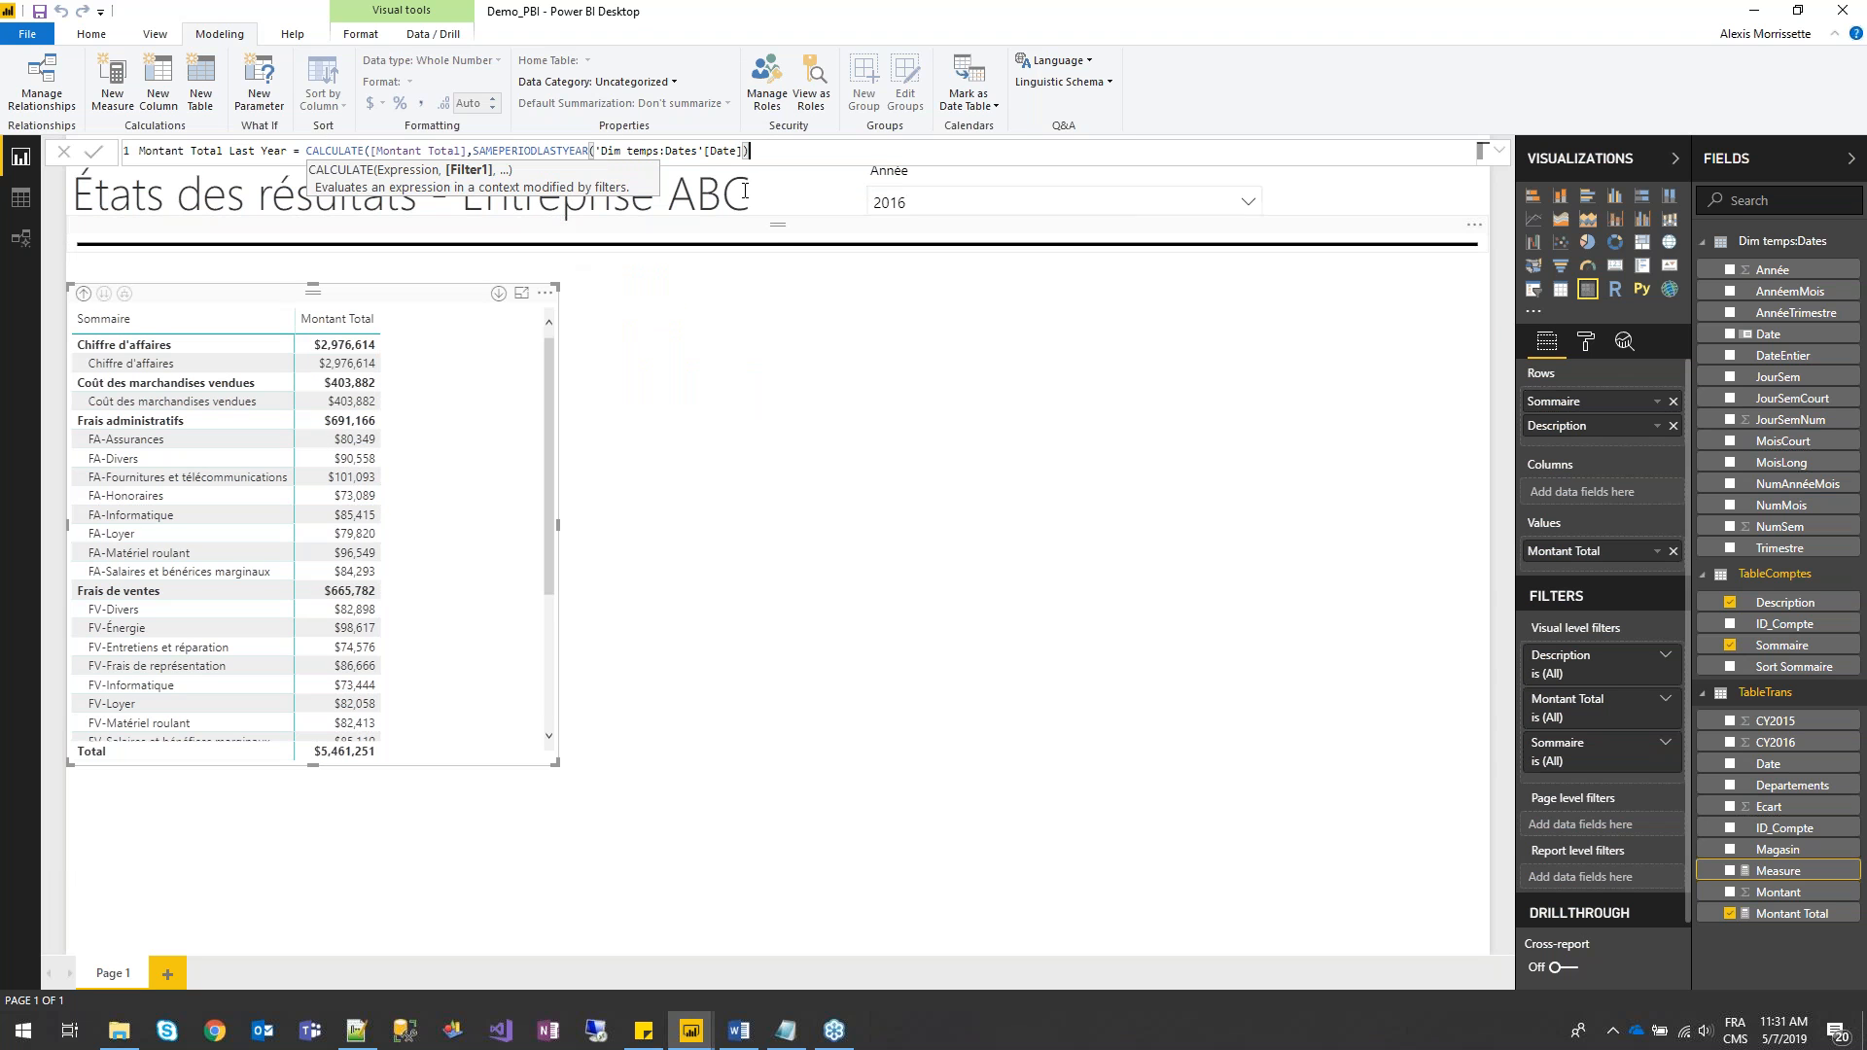
key(Return)
text())
key(Return)
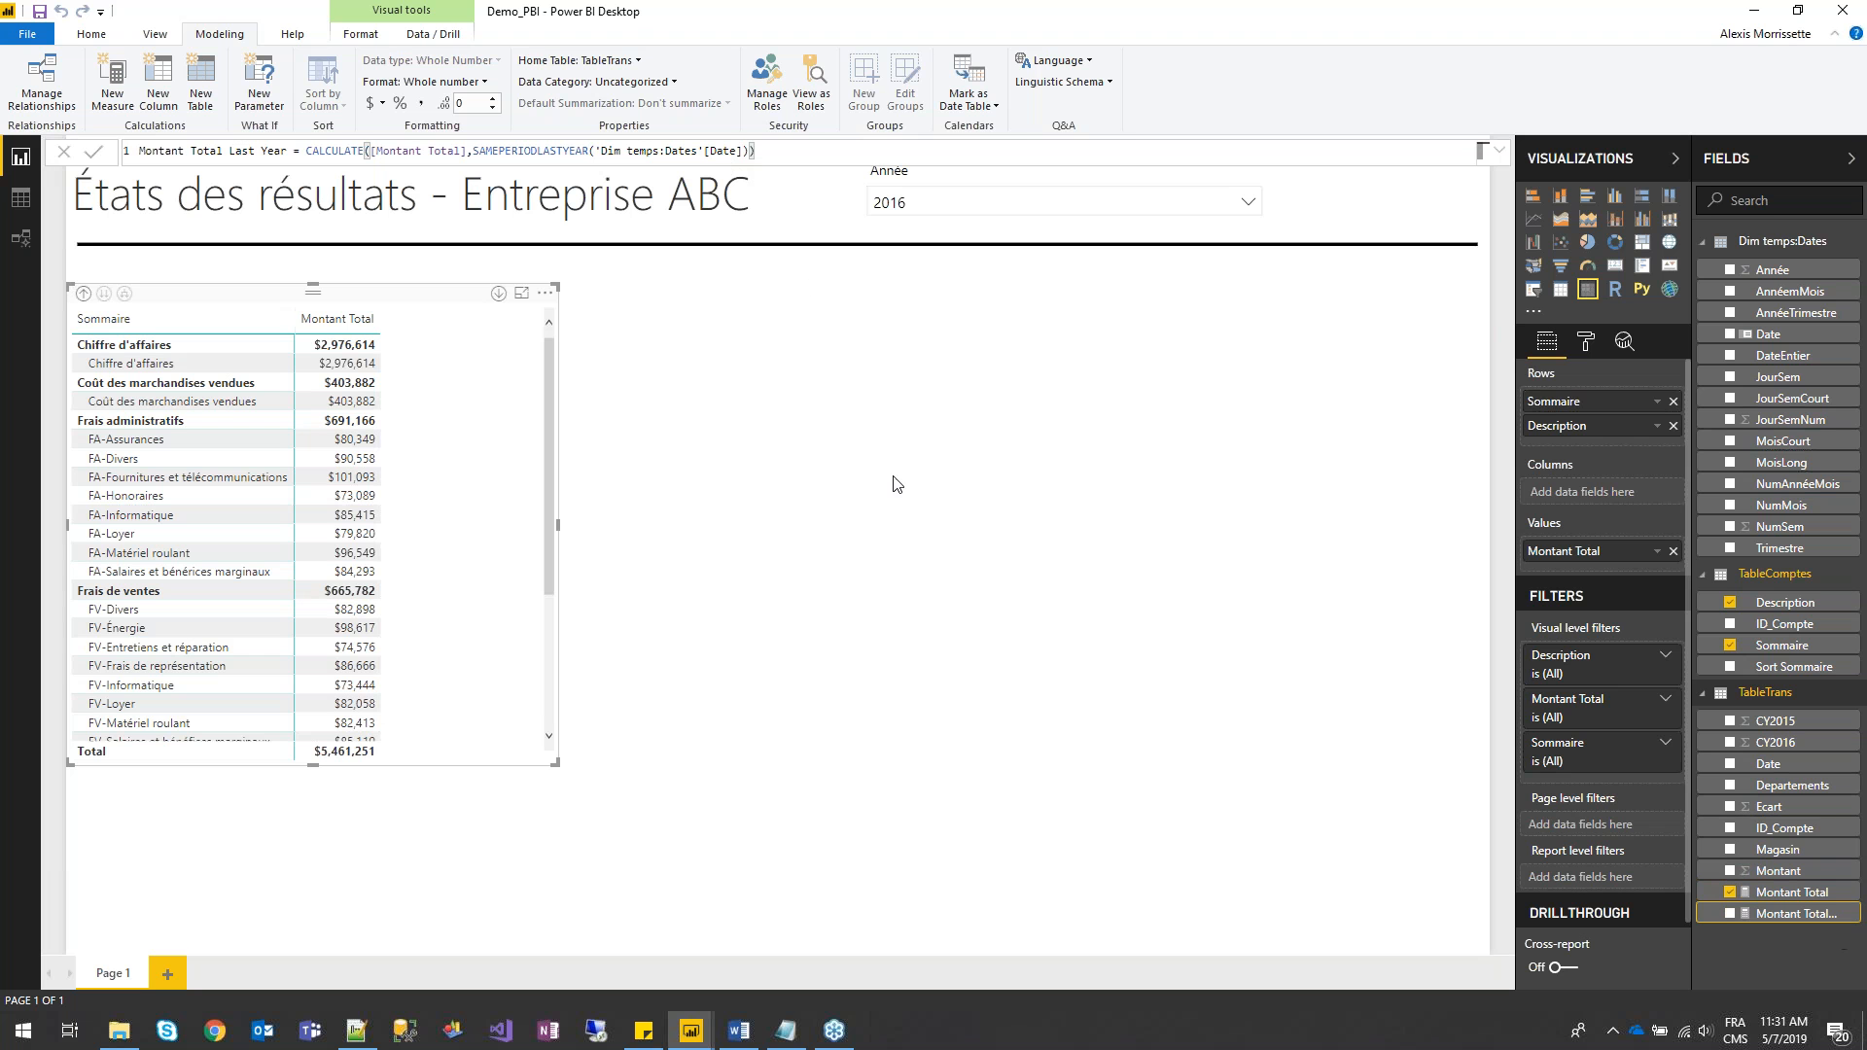
- Add Montant Total Last Year to the matrix values after Montant Total and format the measure as general currency
drag(1789, 913, 1603, 572)
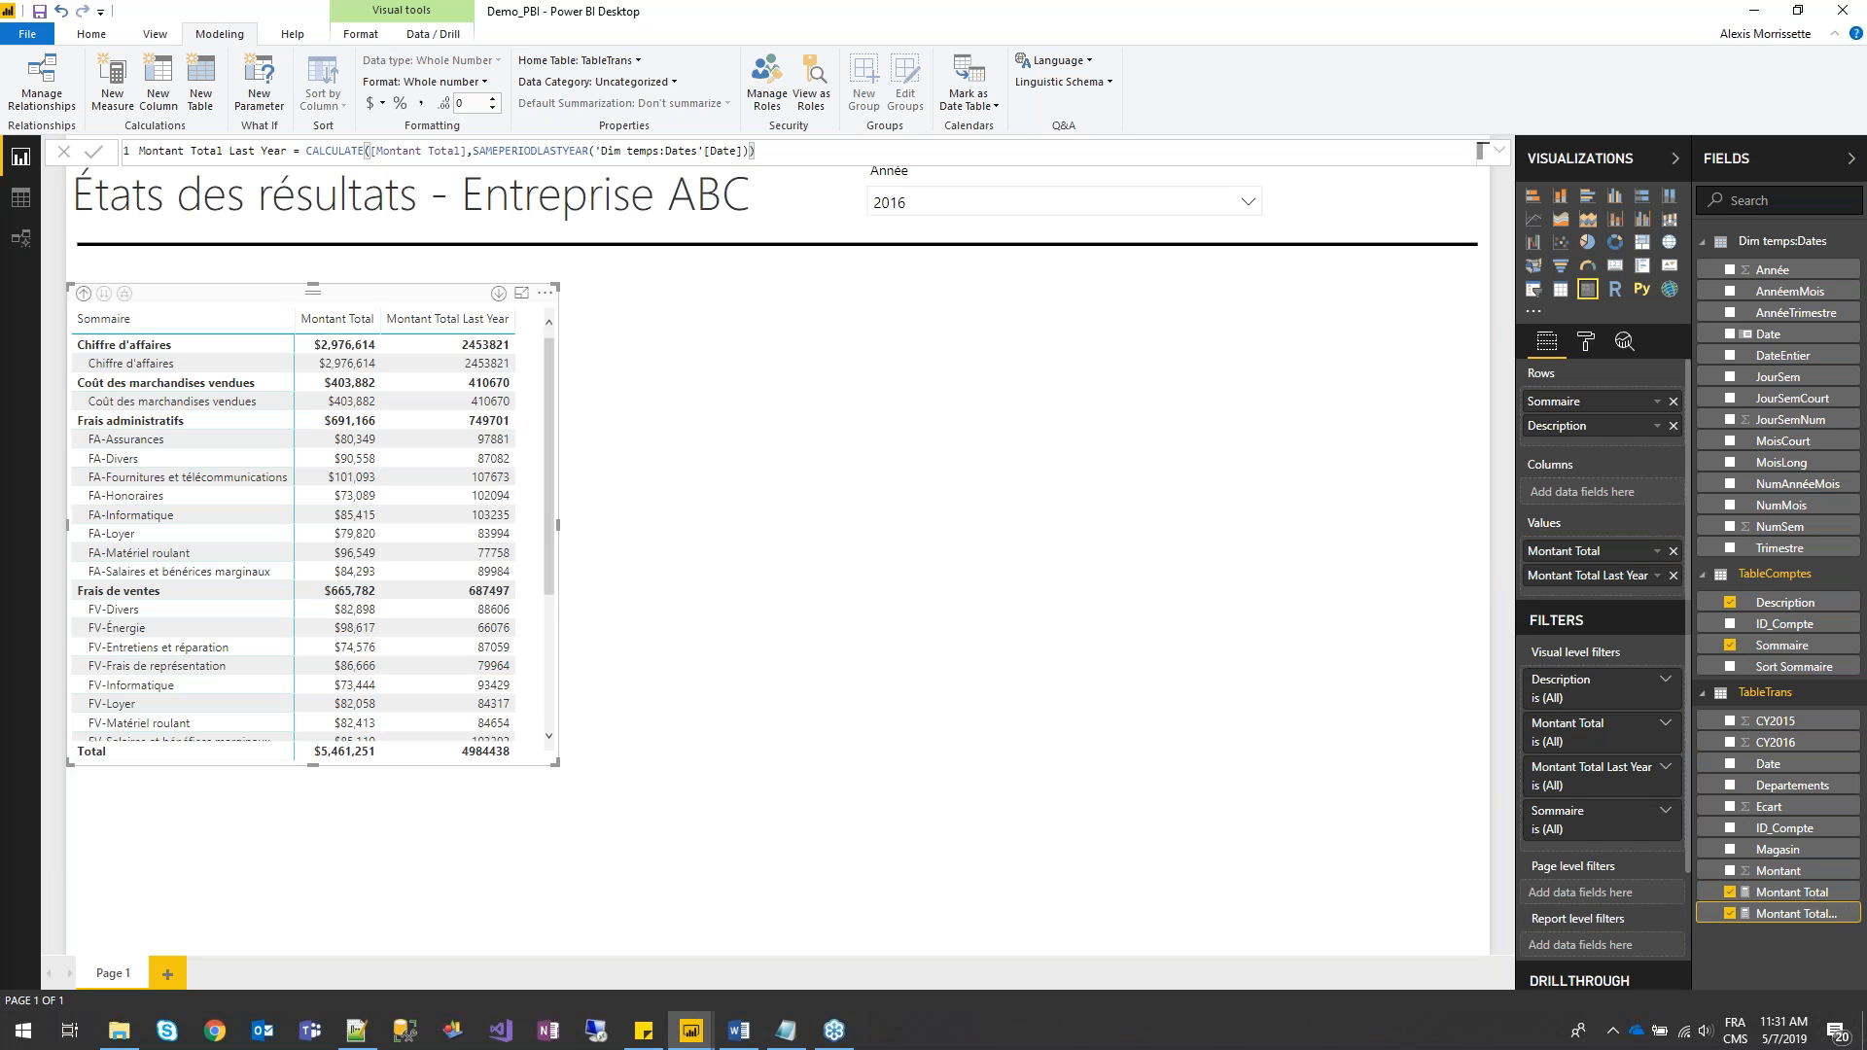
click(373, 109)
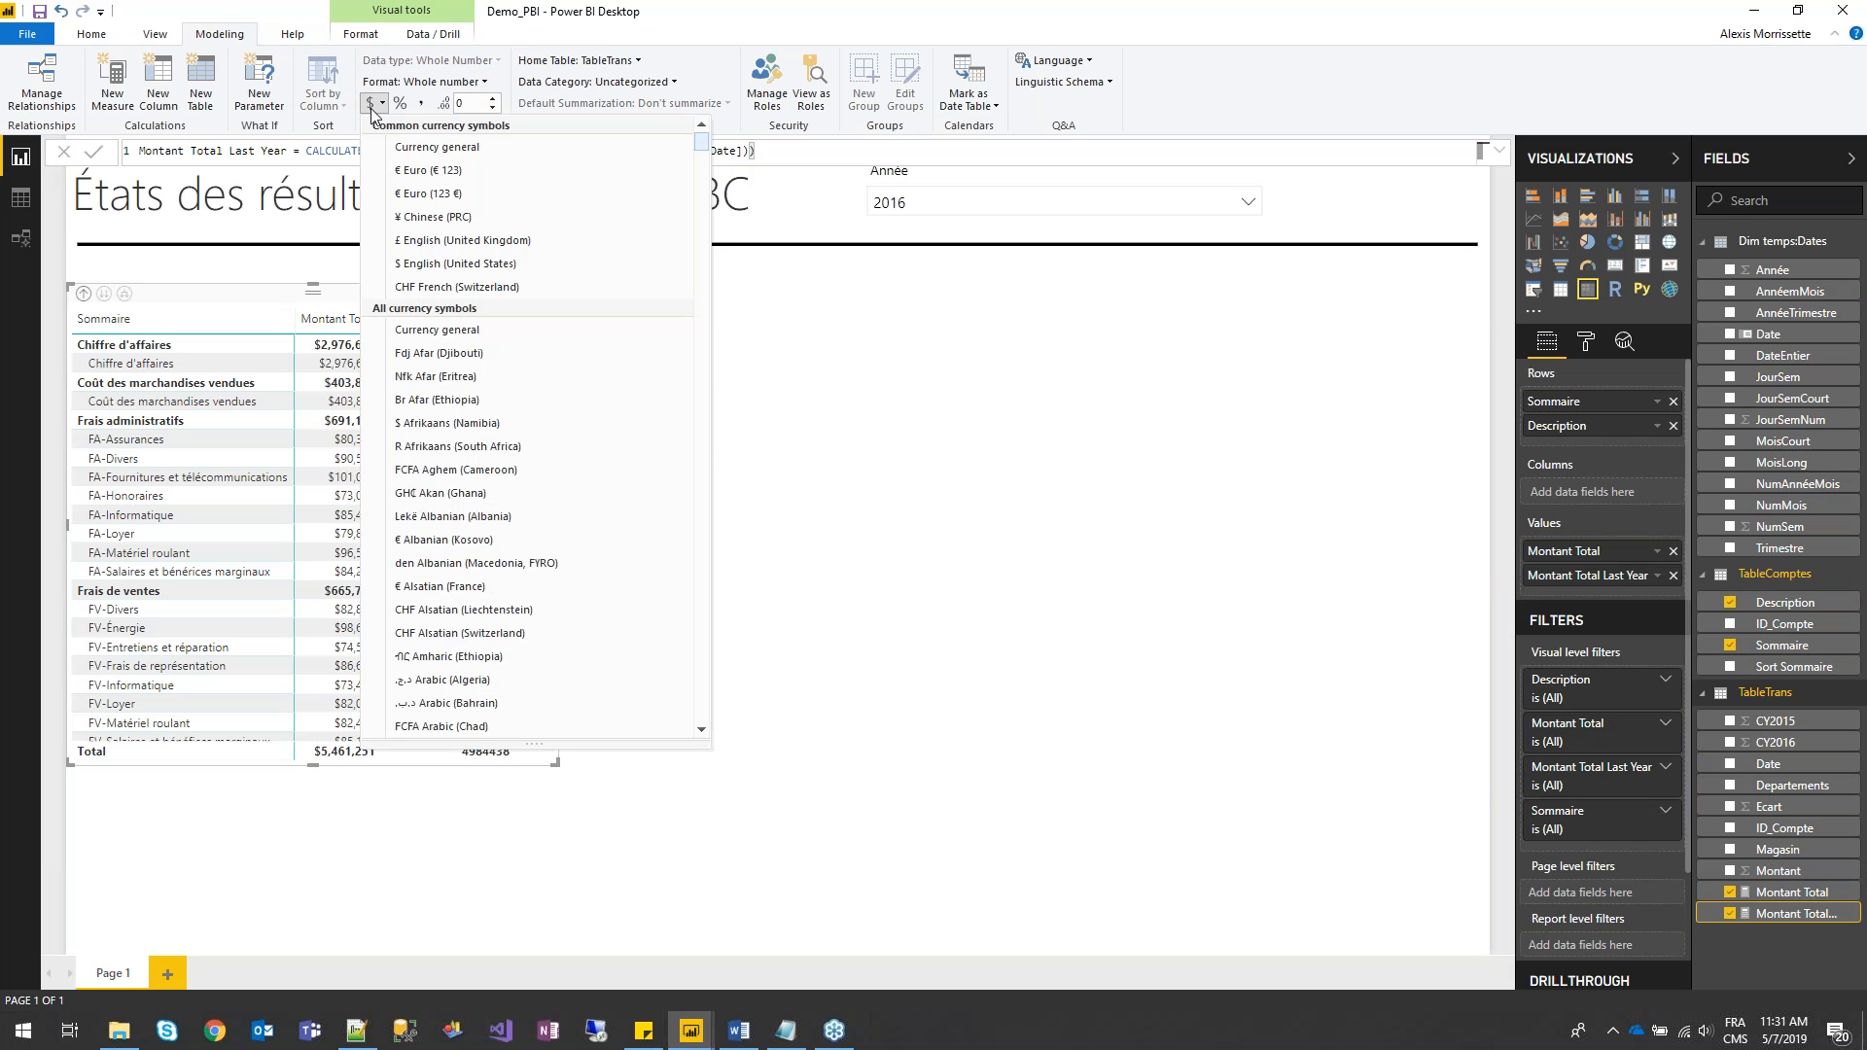
click(416, 148)
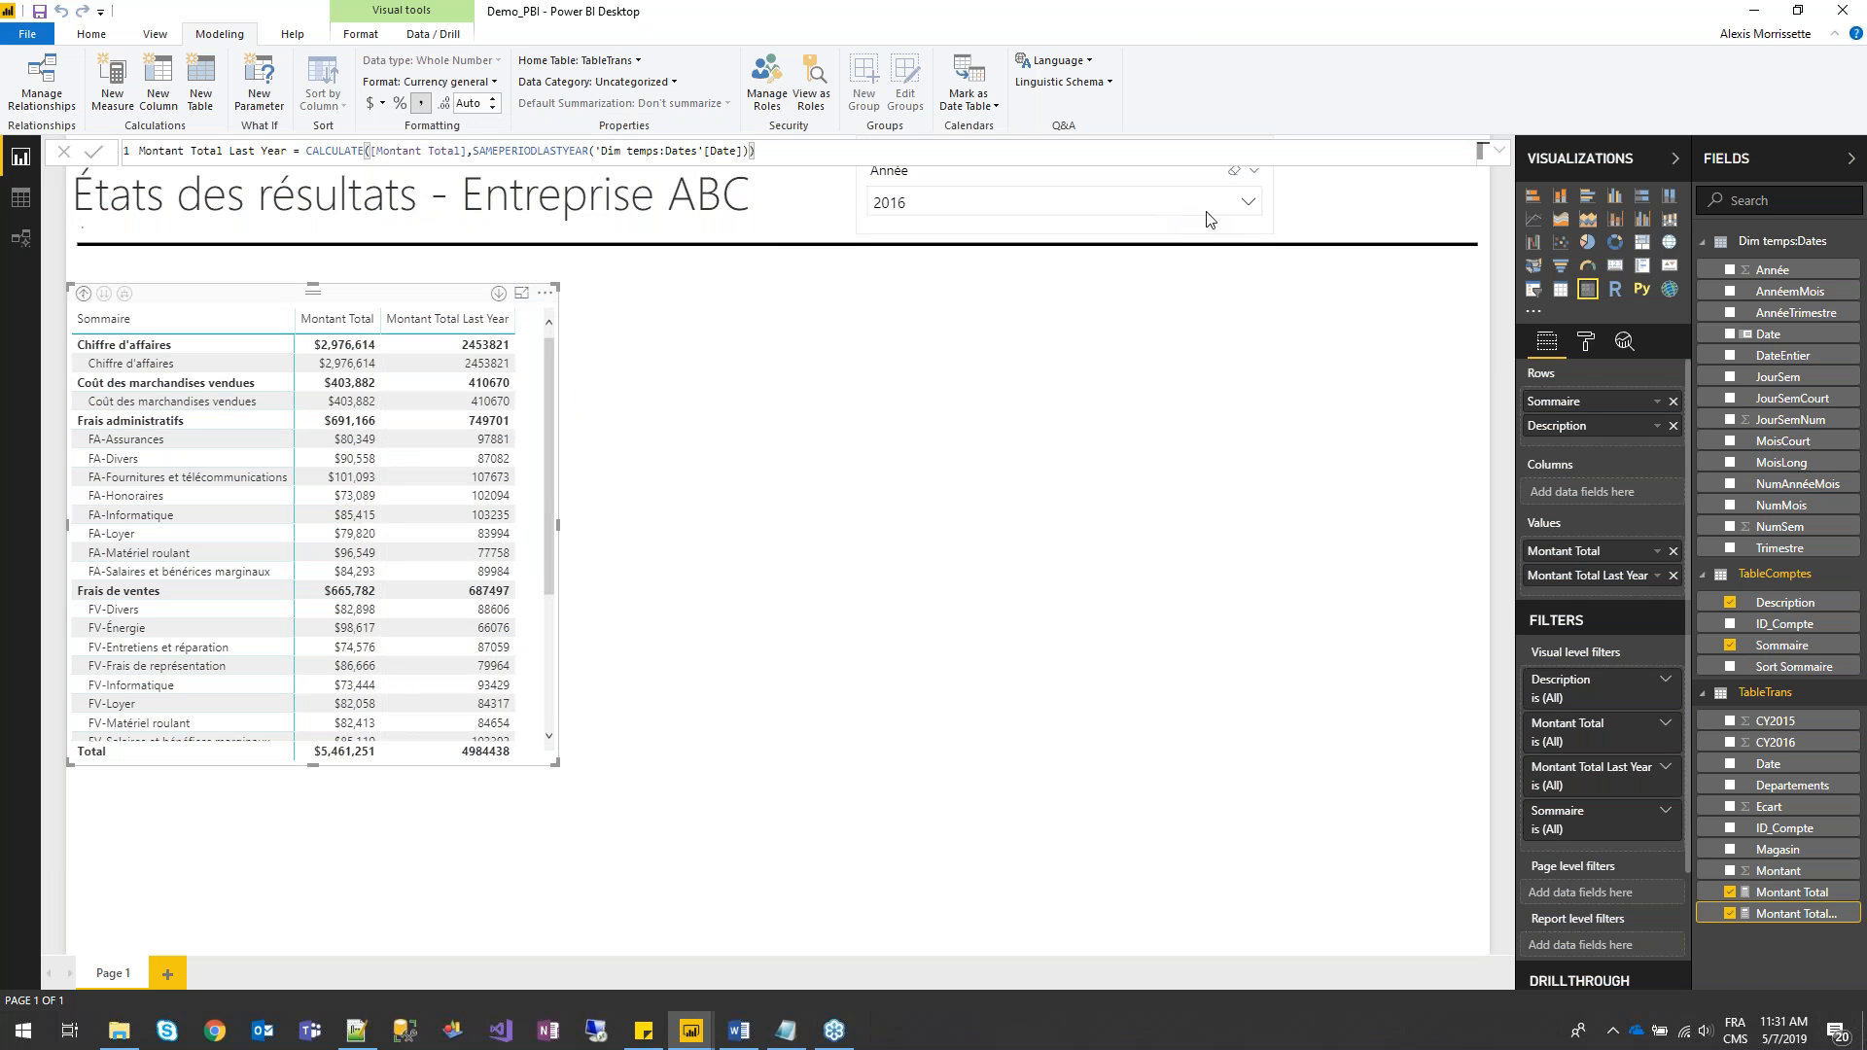
click(367, 103)
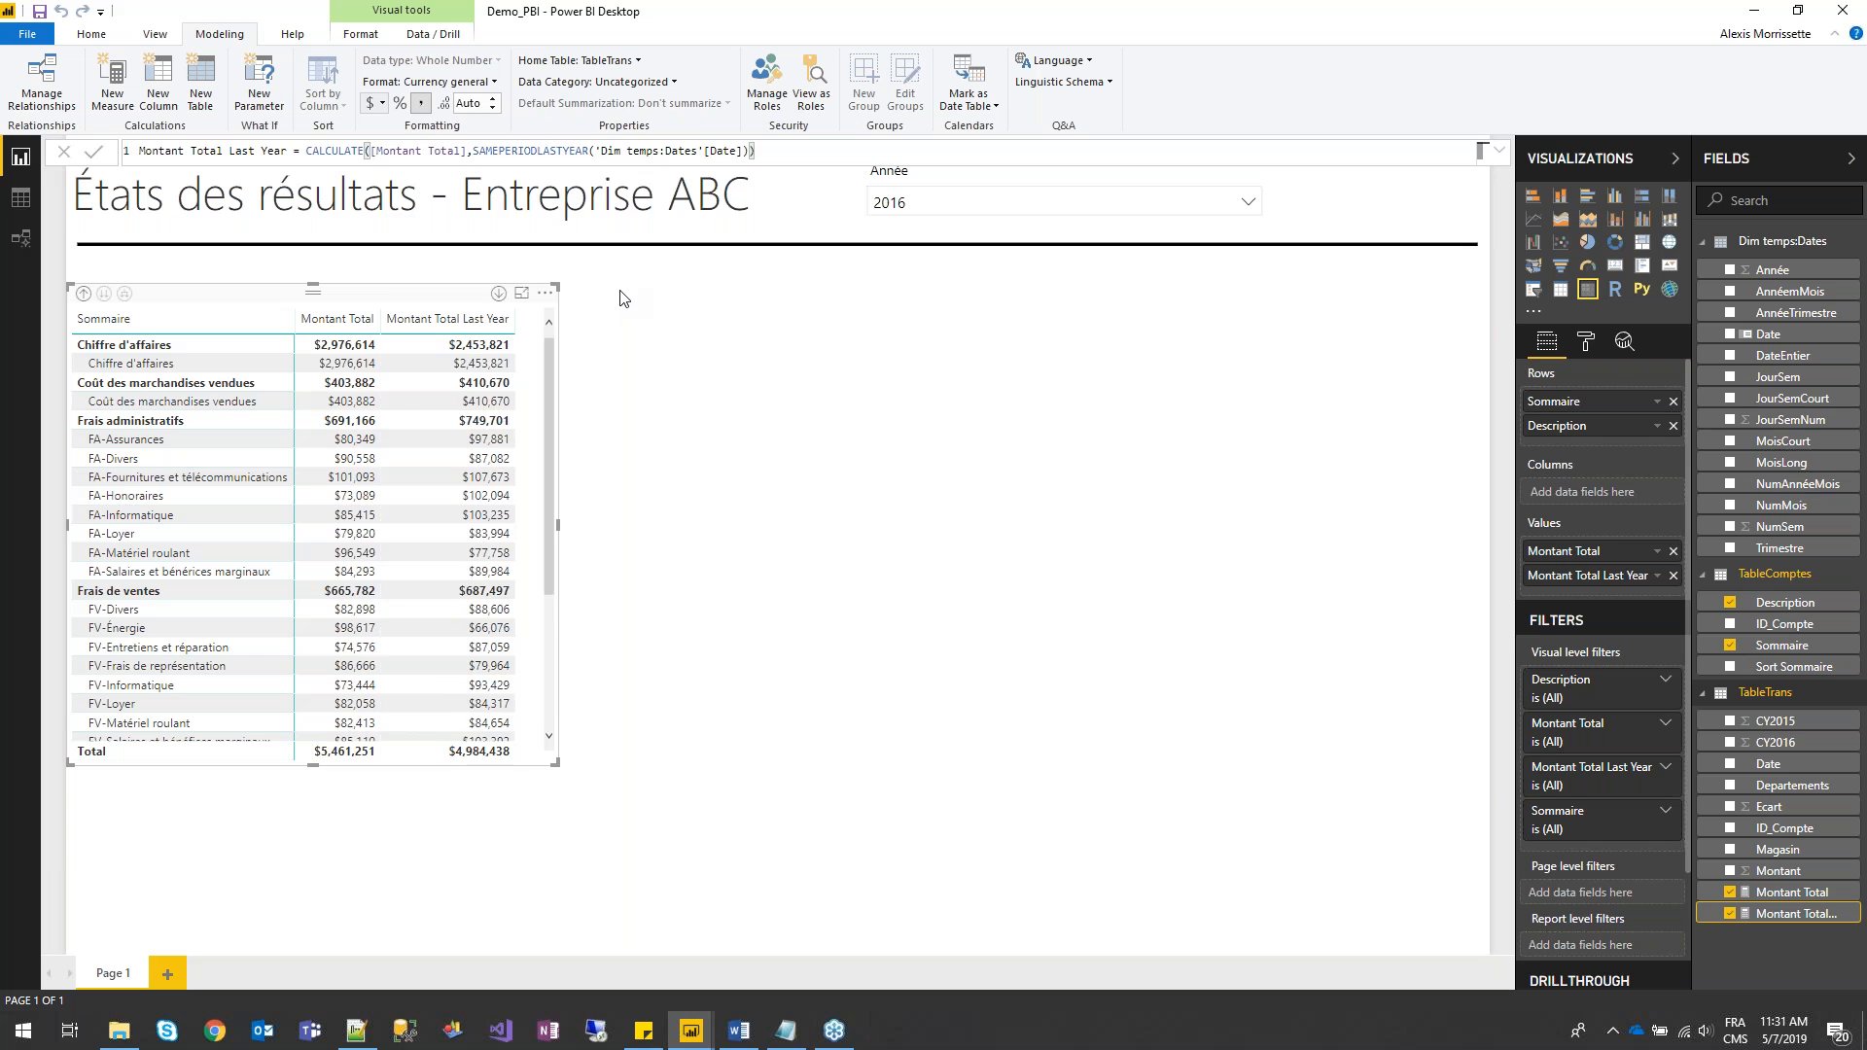
- Check the last-year column with the Année slicer on 2015, and return the slicer to 2016
click(931, 338)
click(1240, 202)
click(929, 232)
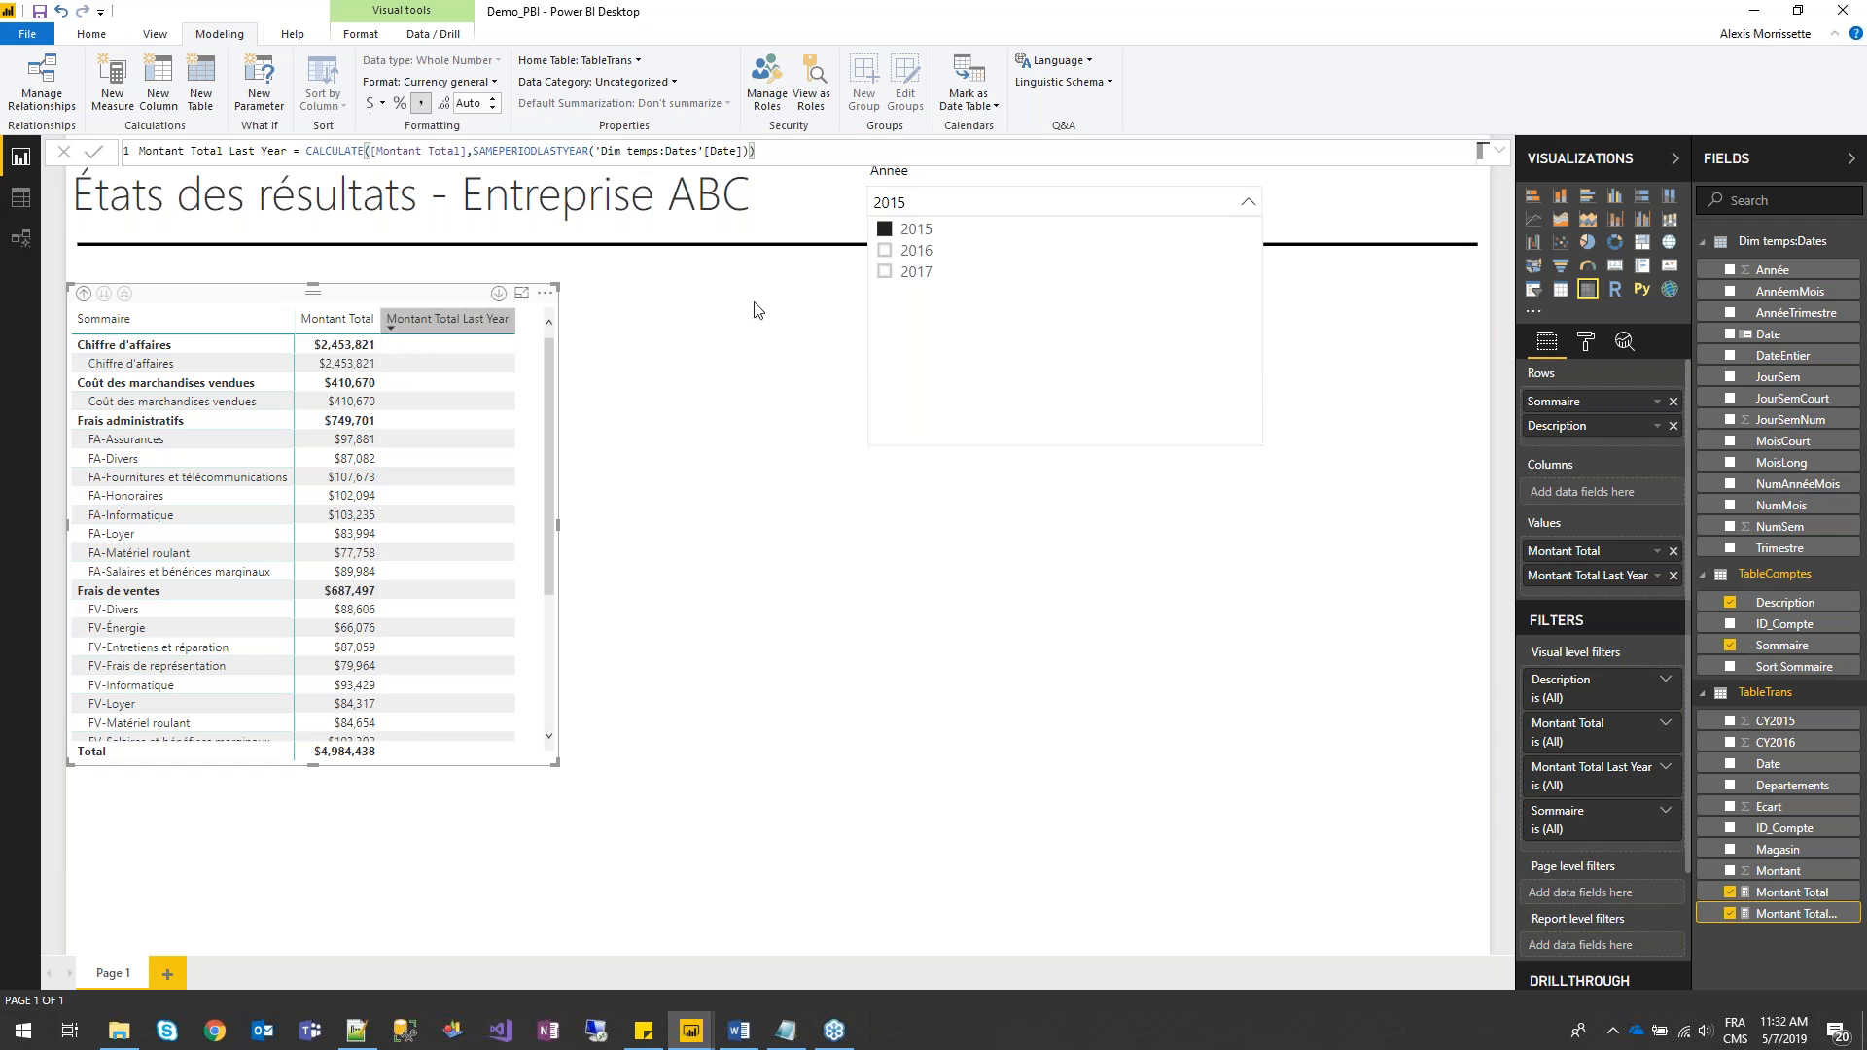
click(885, 251)
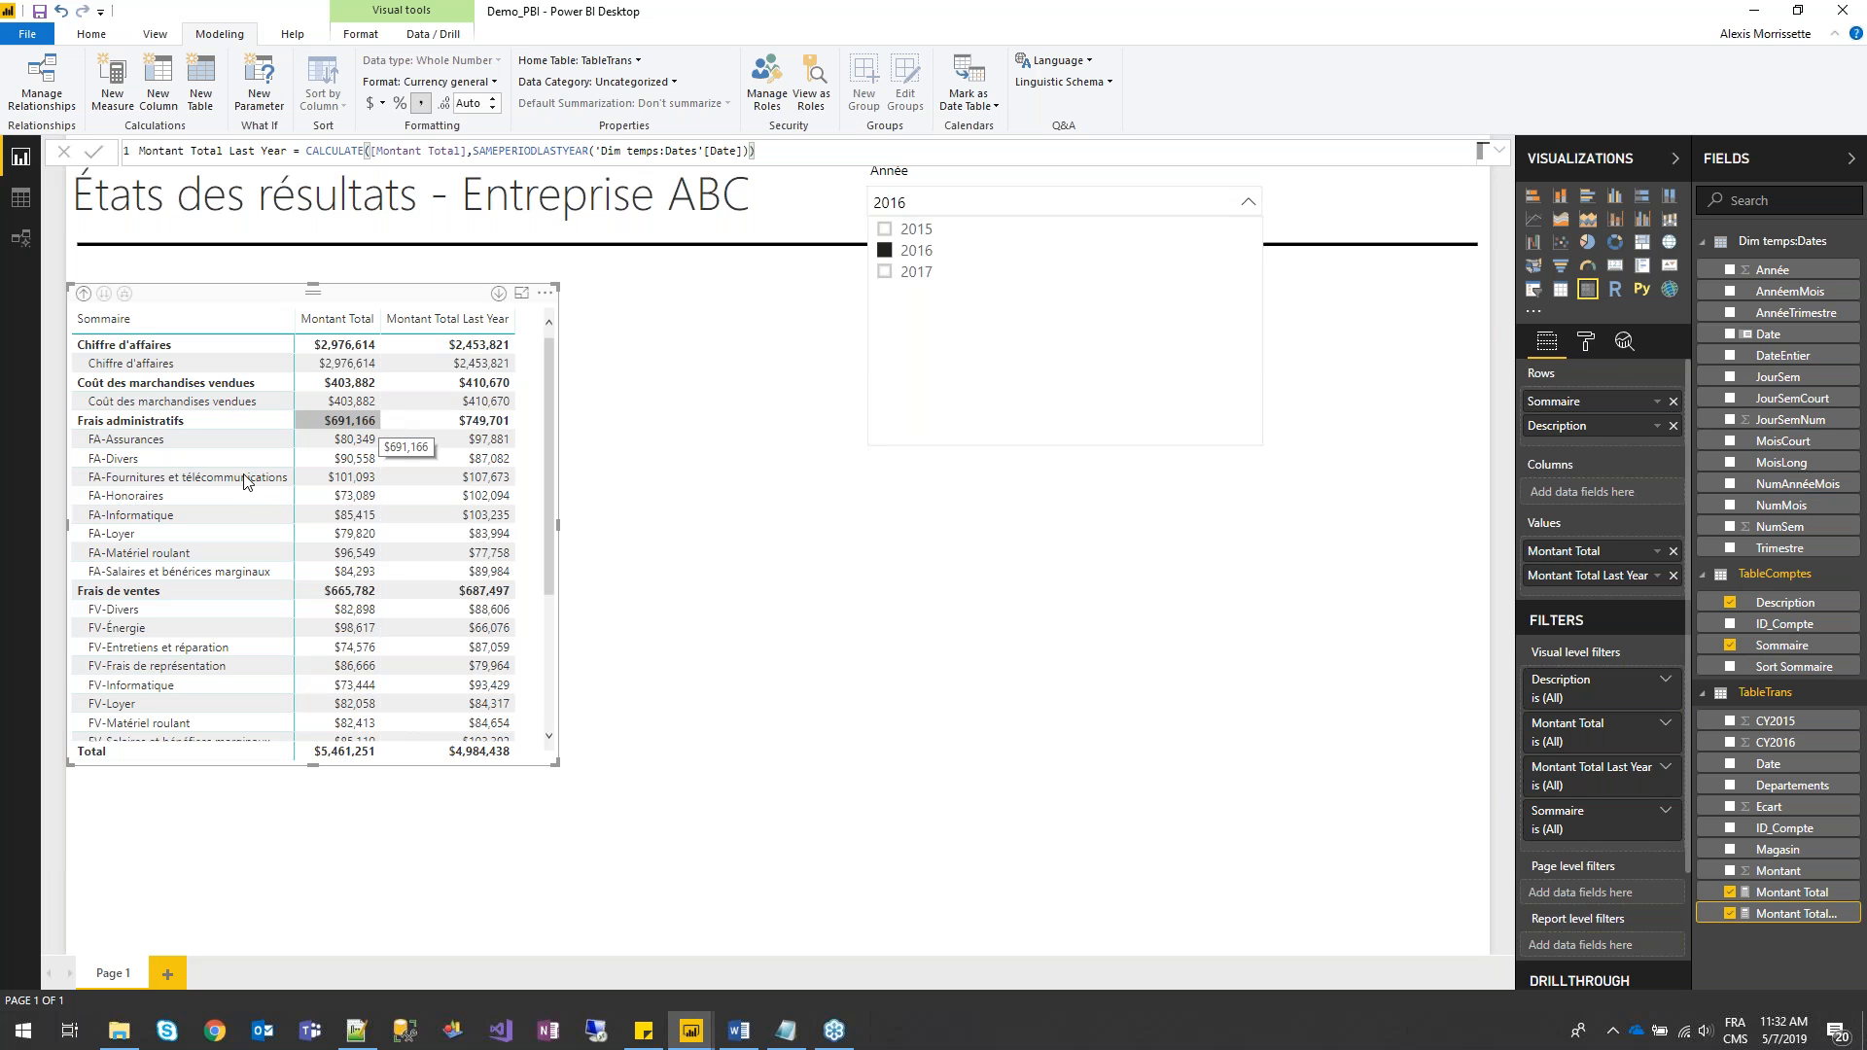
click(836, 521)
click(805, 490)
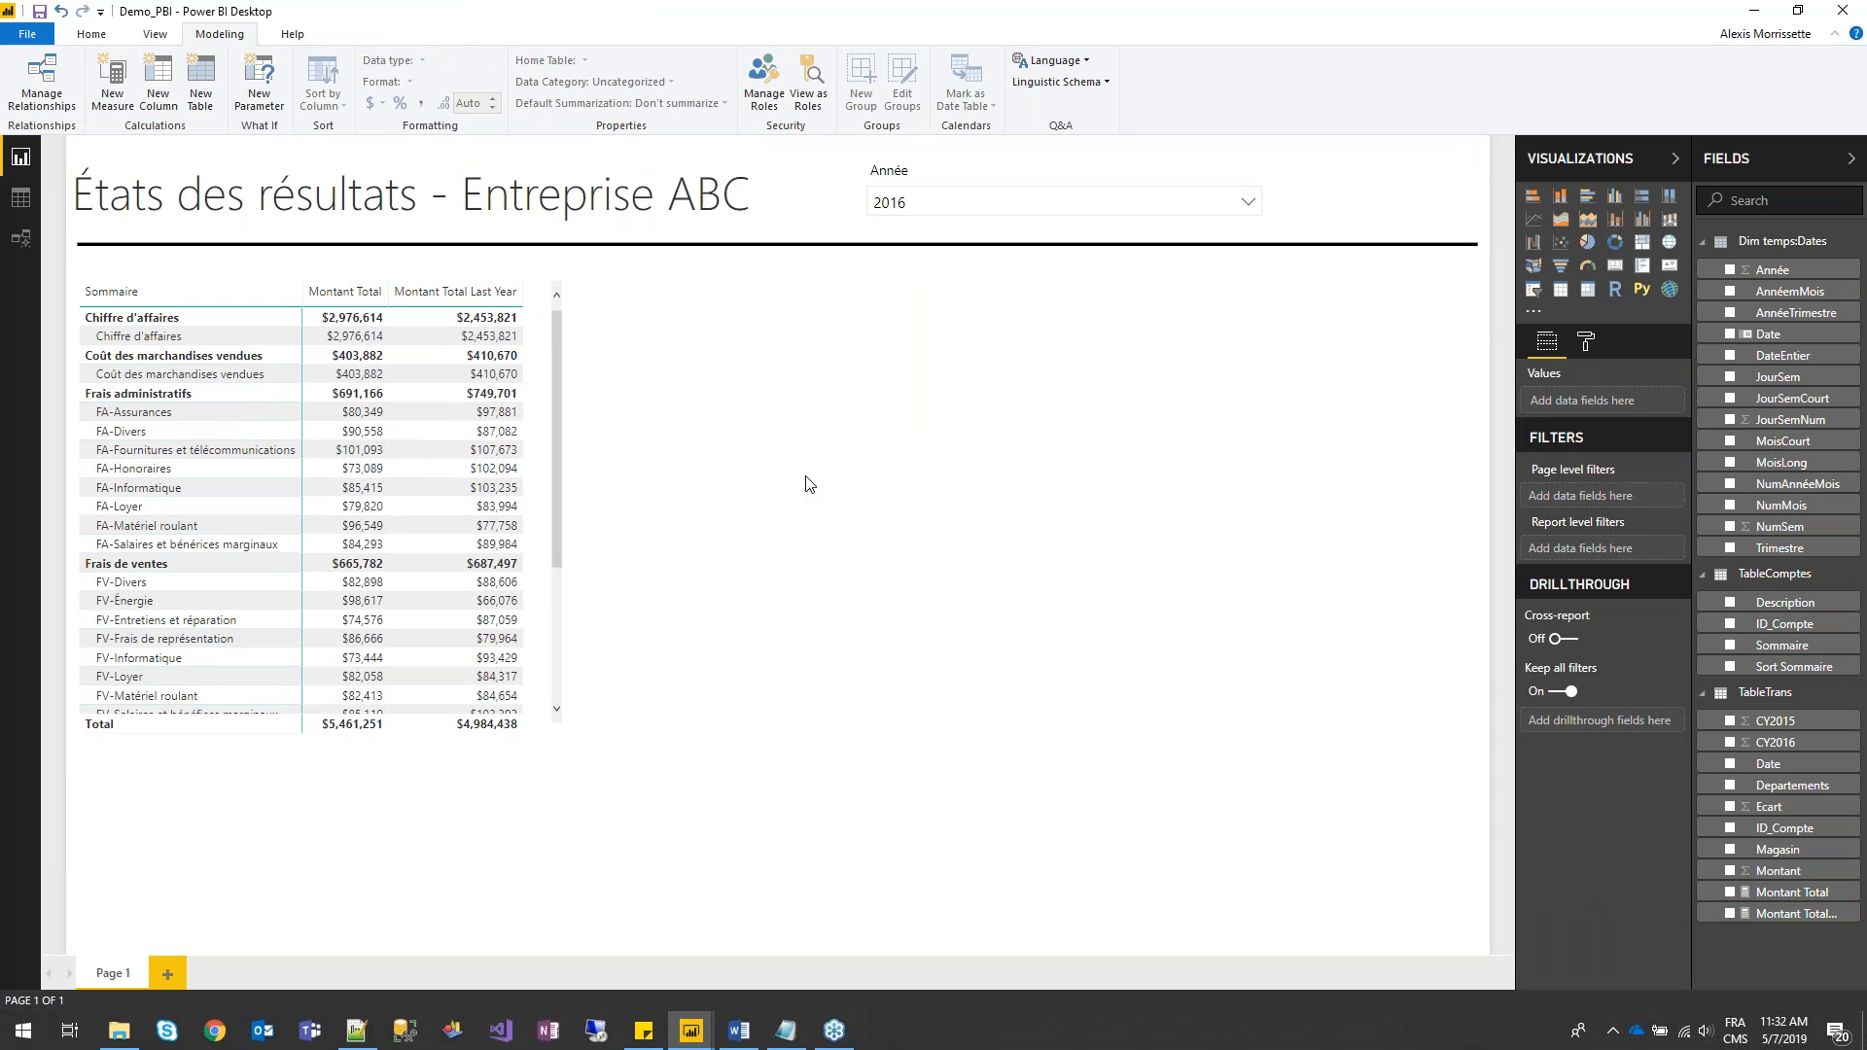
- Switch to the DAX - Formulas.txt file in Notepad and copy the whole Excédent Brut formula line
click(786, 1031)
click(631, 399)
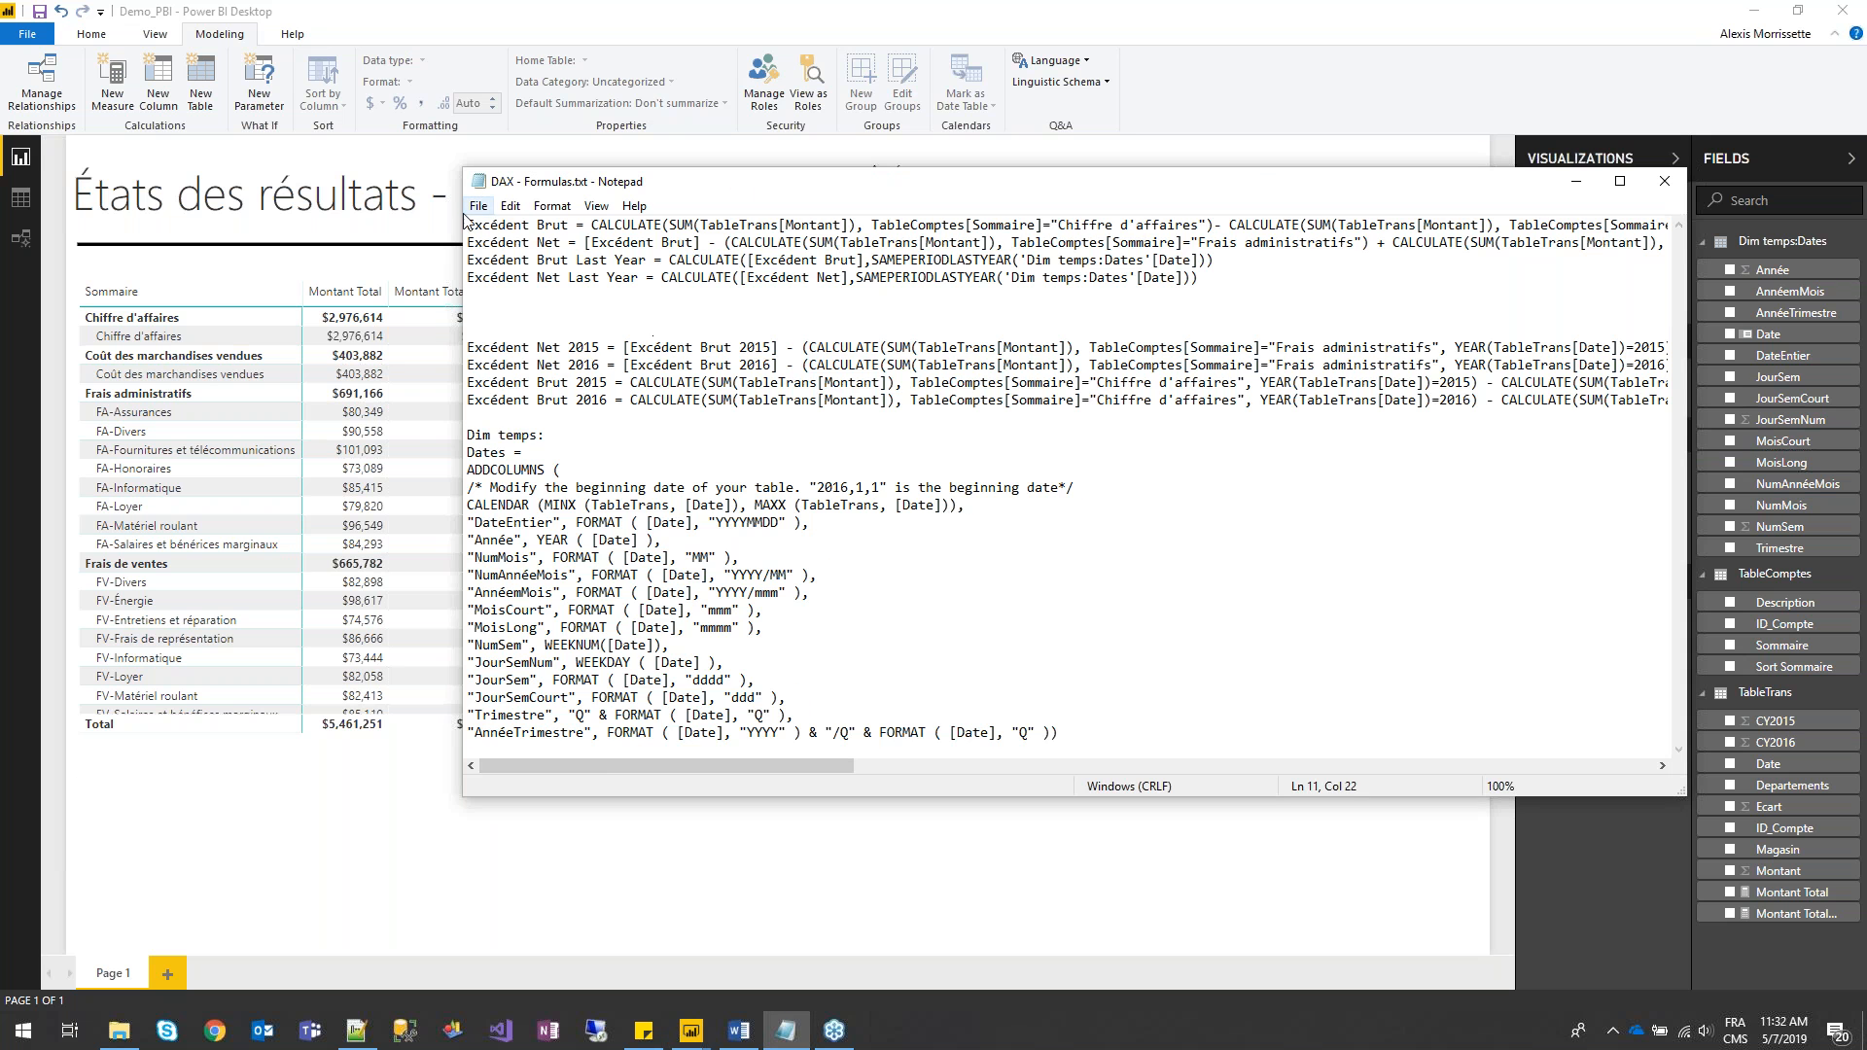
drag(469, 225, 1752, 206)
key(ctrl+c)
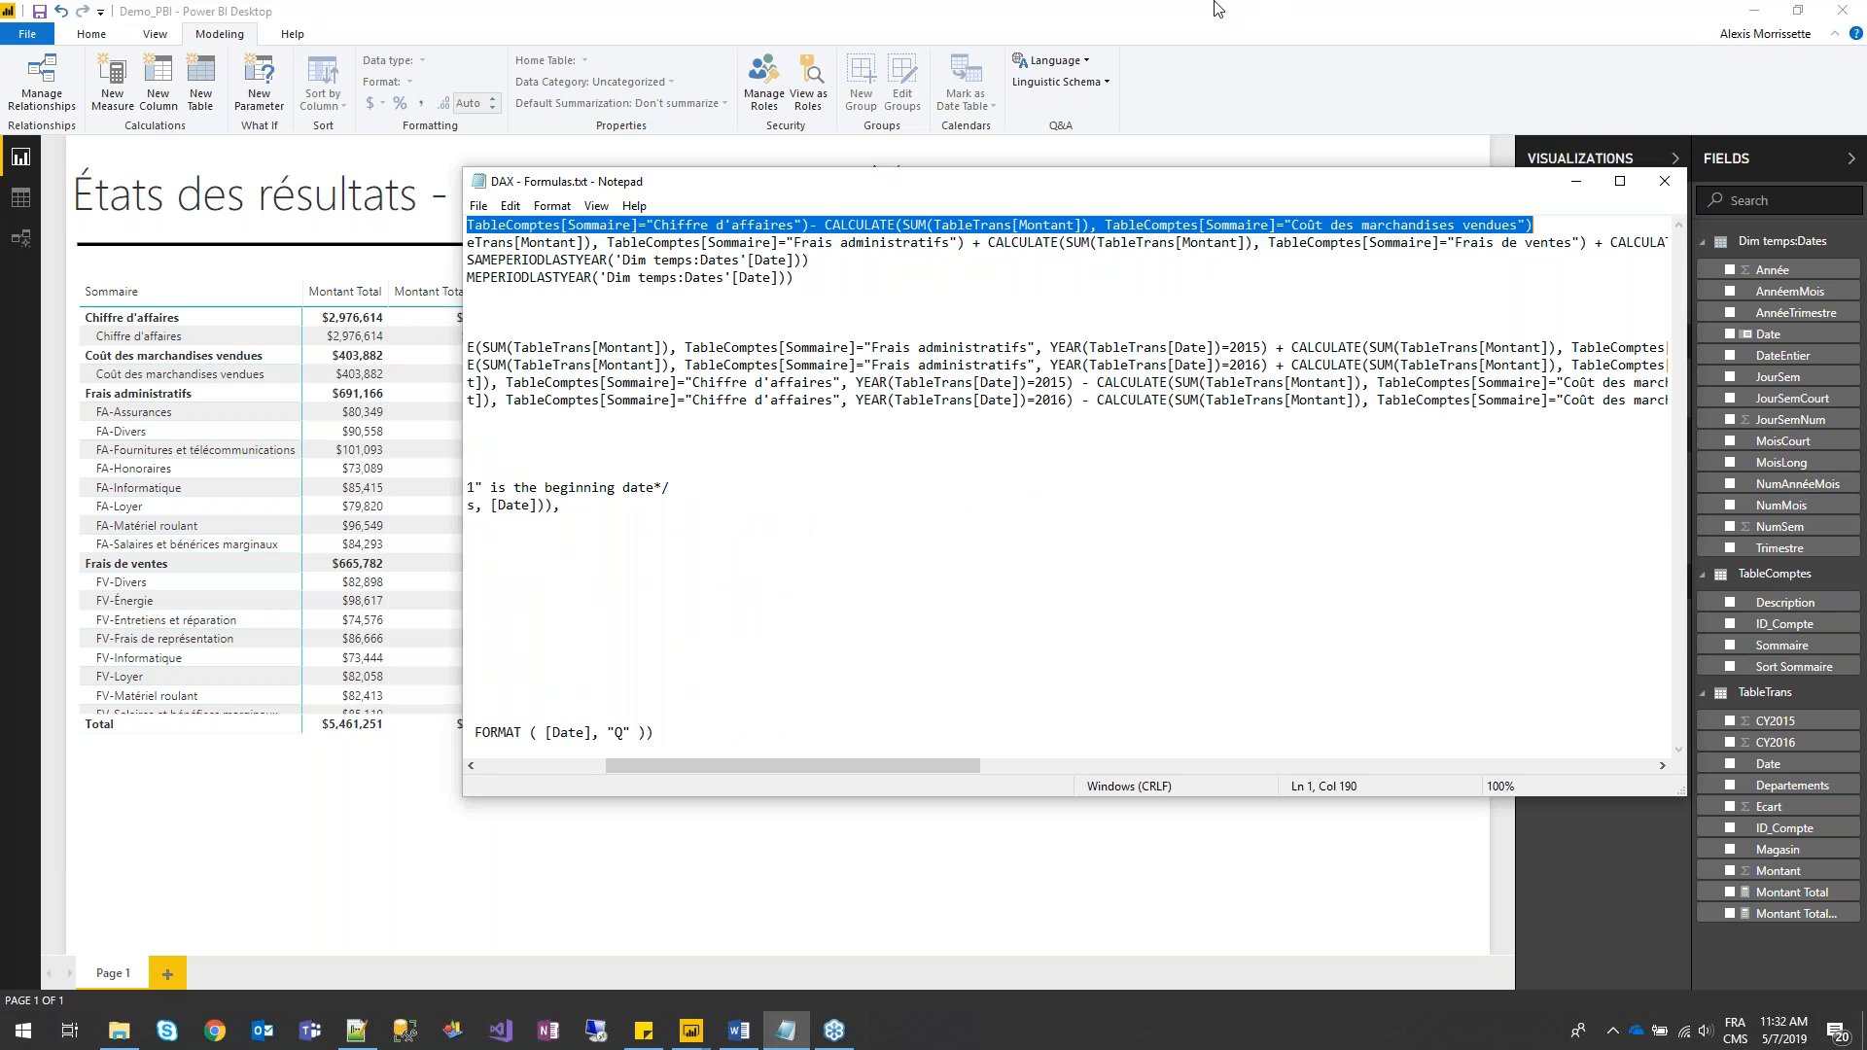
- Return to Power BI and create the Excédent Brut measure in TableTrans from the copied formula
click(1215, 6)
right_click(1750, 693)
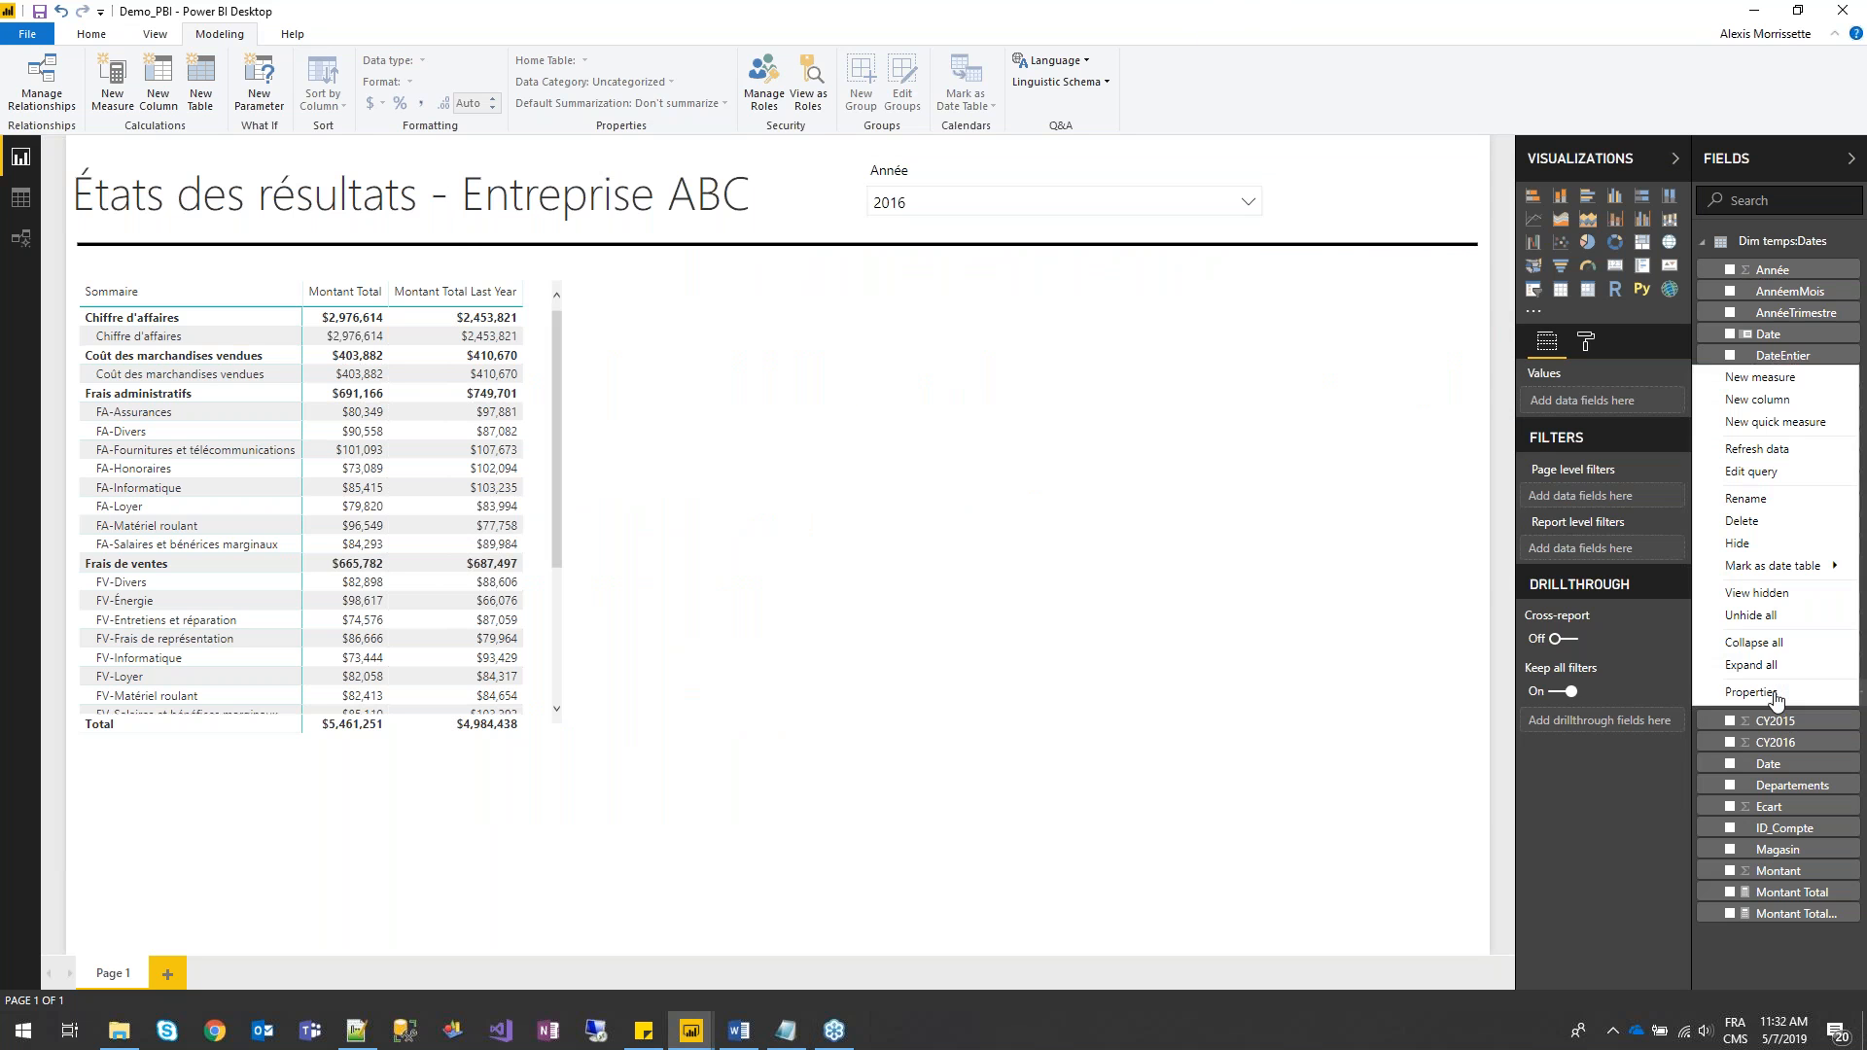
click(662, 412)
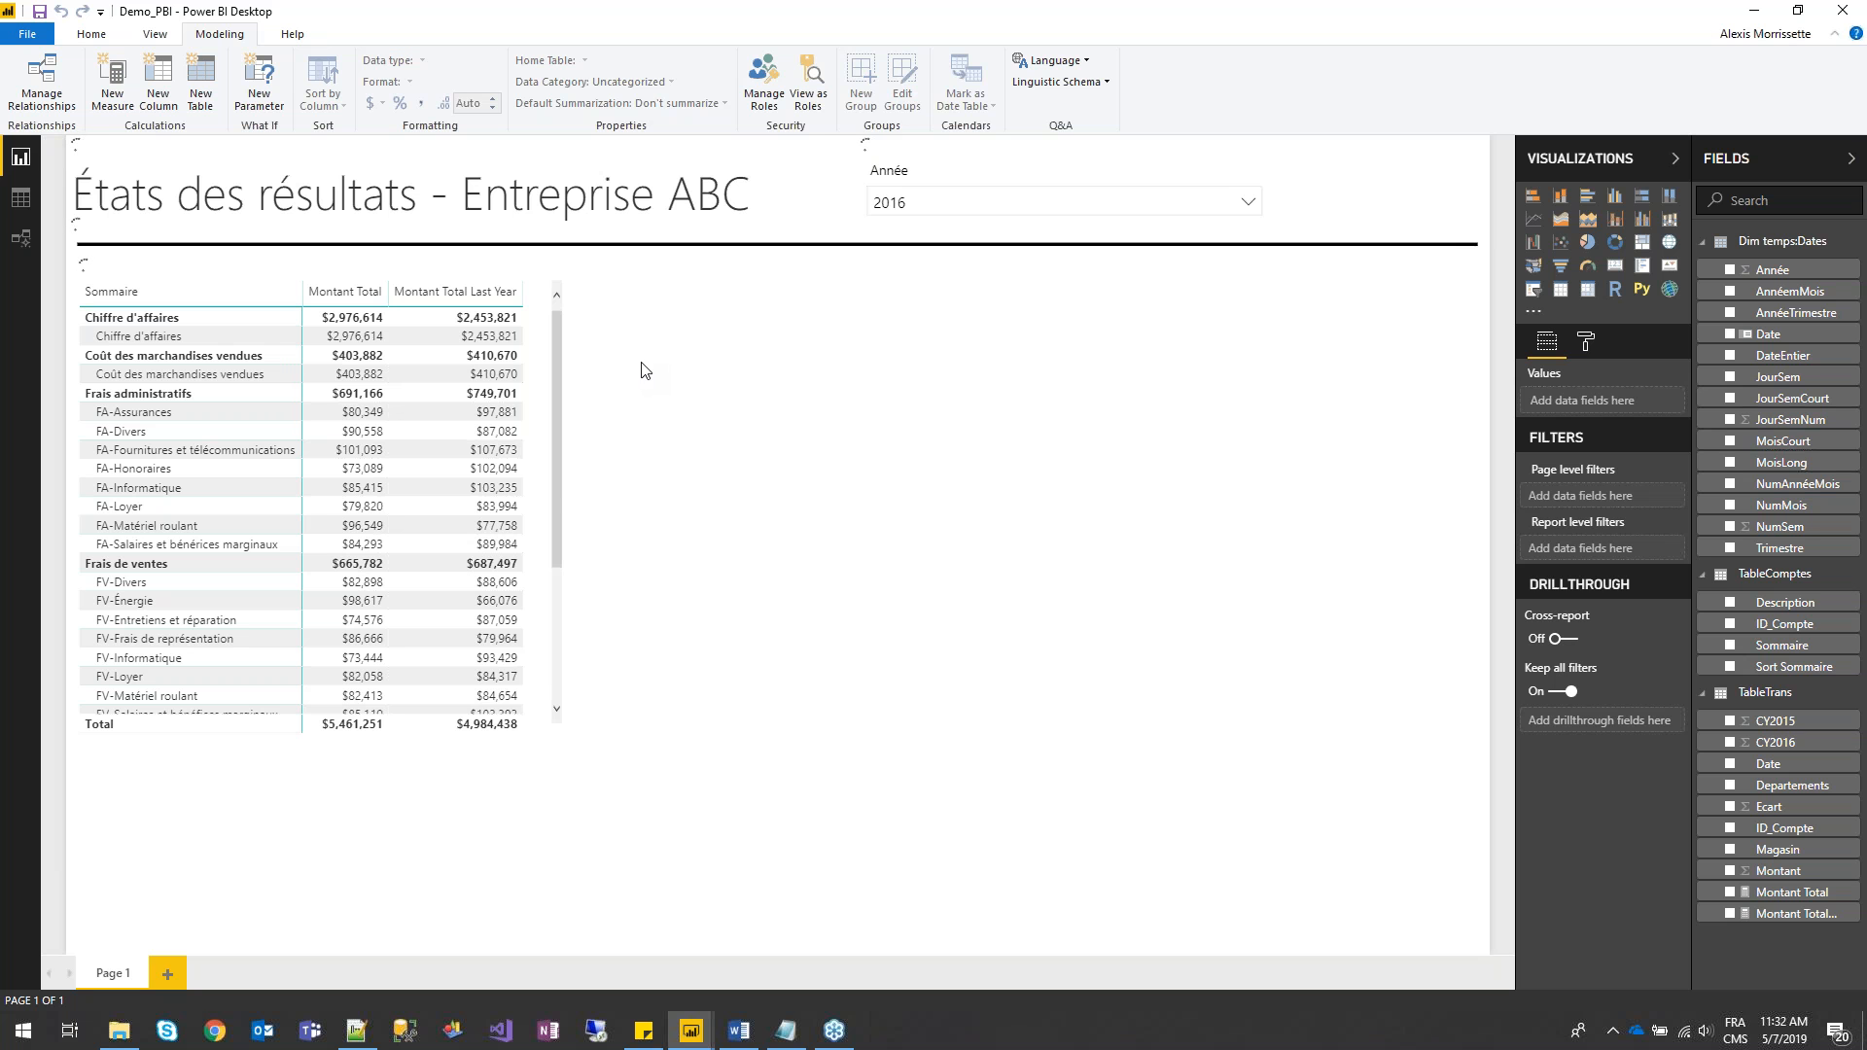
click(112, 82)
key(ctrl+v)
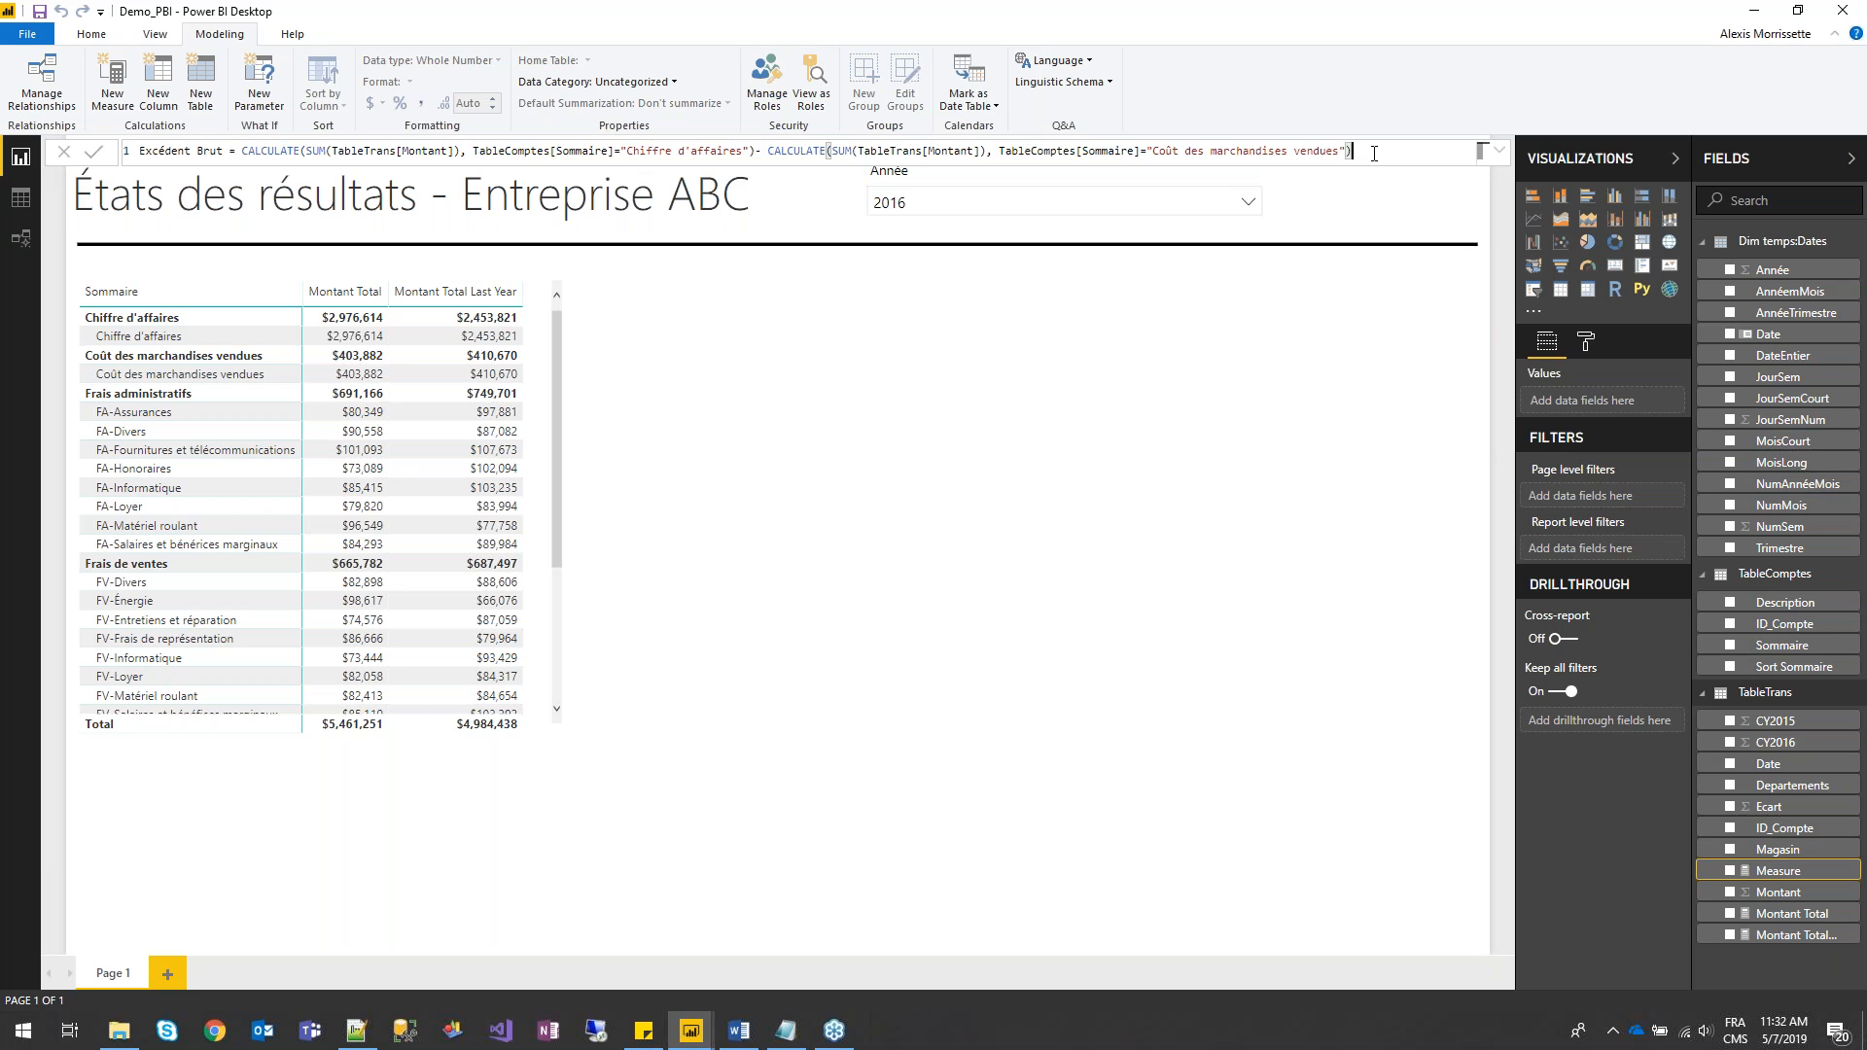
key(Return)
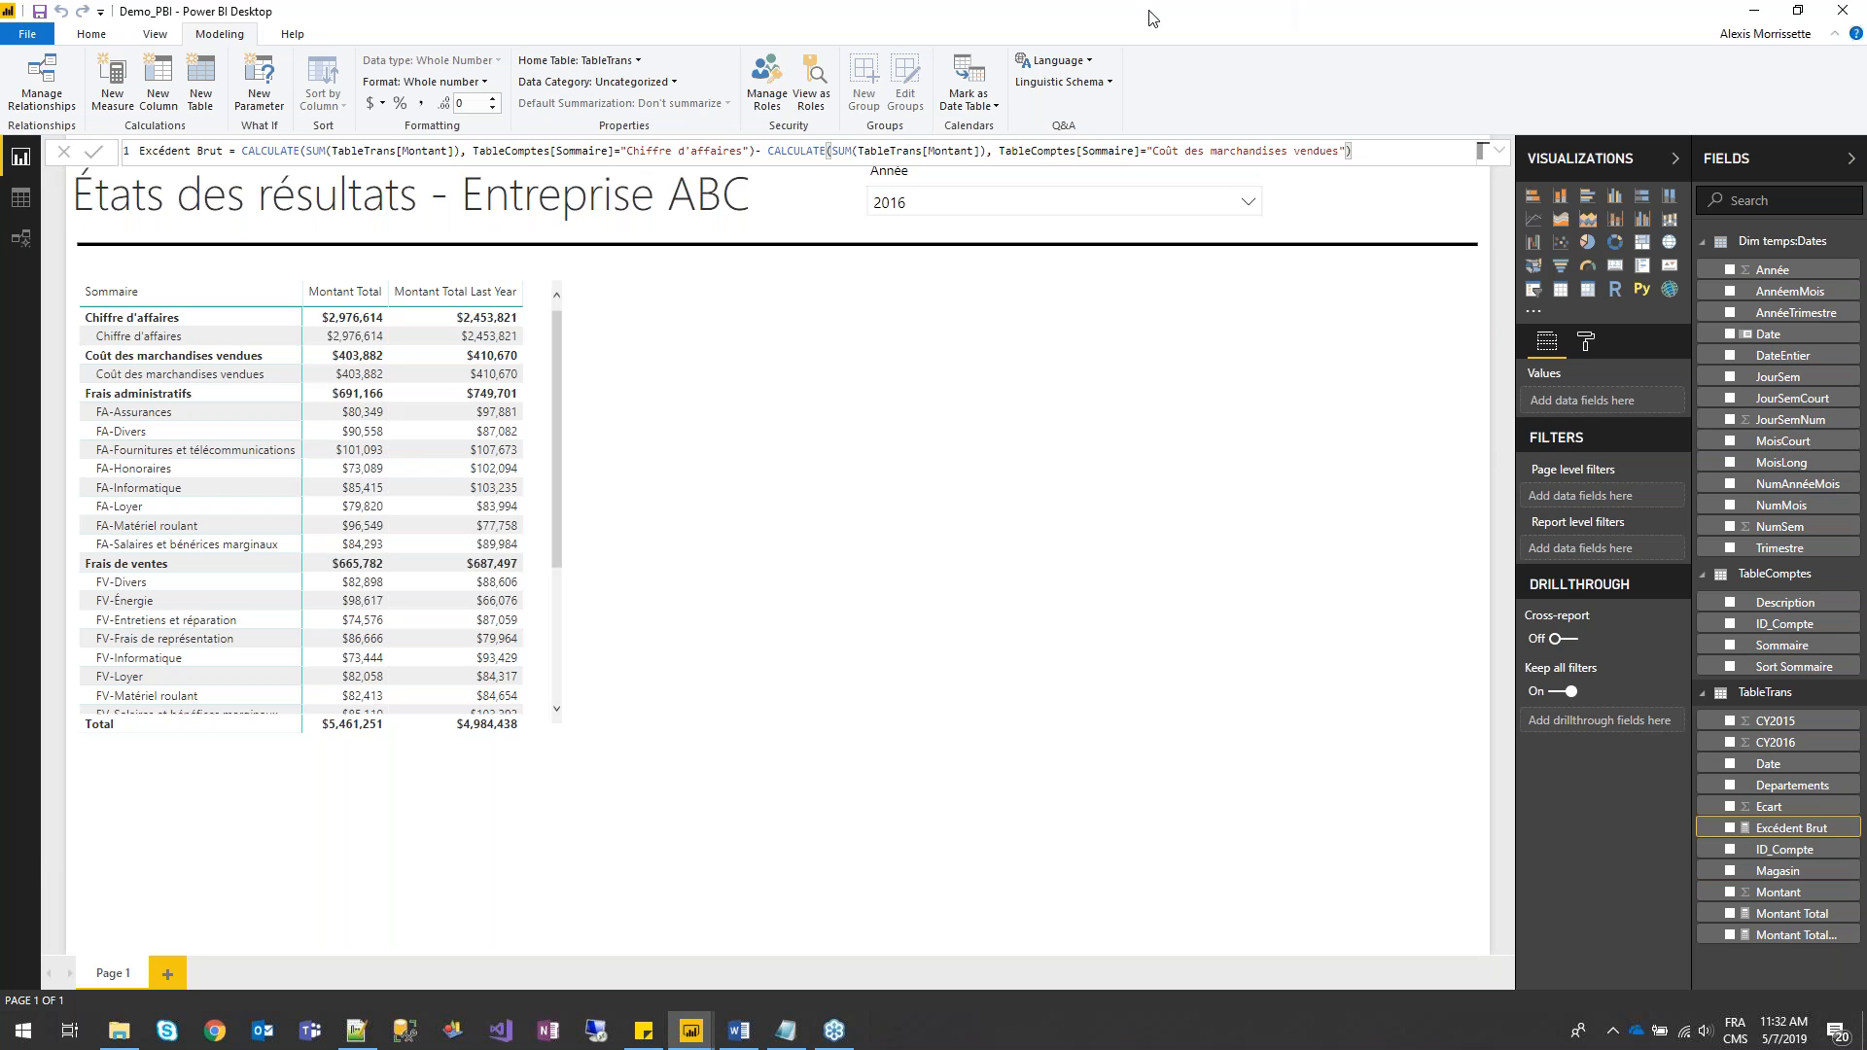
click(713, 613)
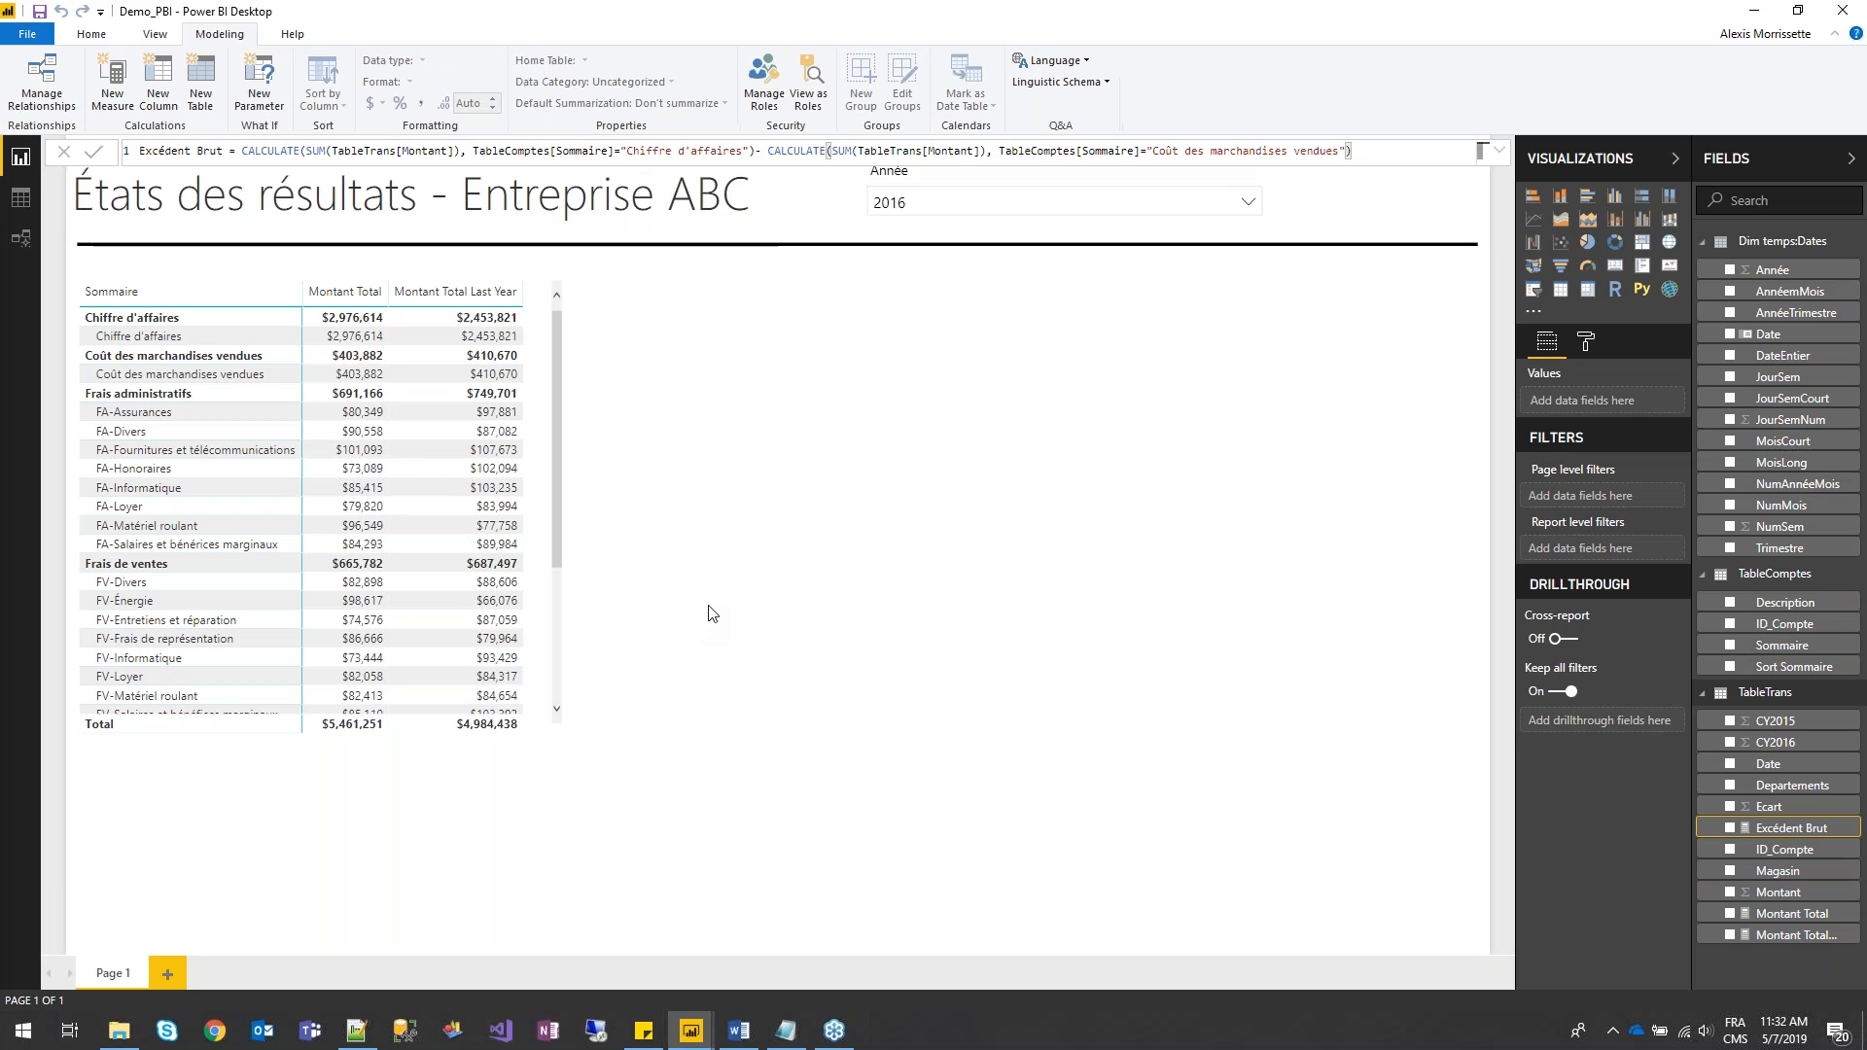
- Add a card showing Excédent Brut below the matrix and reduce its height from the upper edge
click(1615, 273)
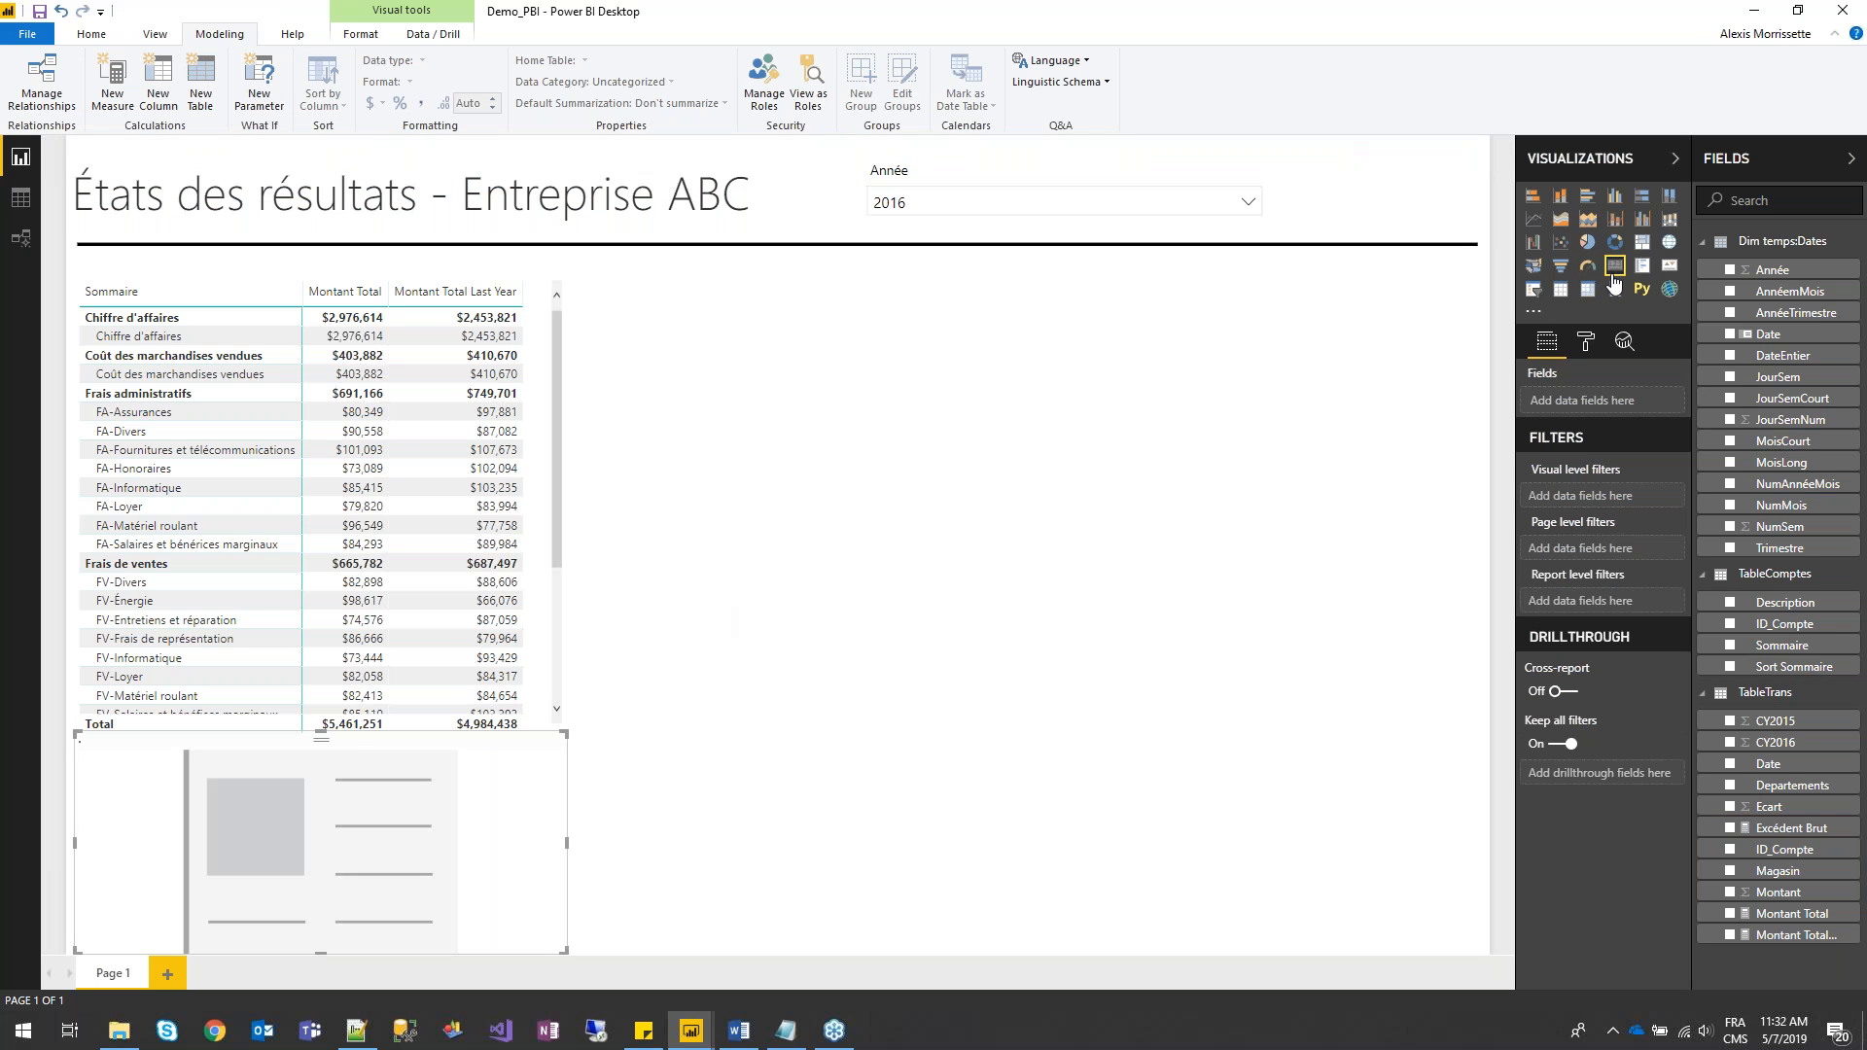
drag(1799, 839, 1674, 397)
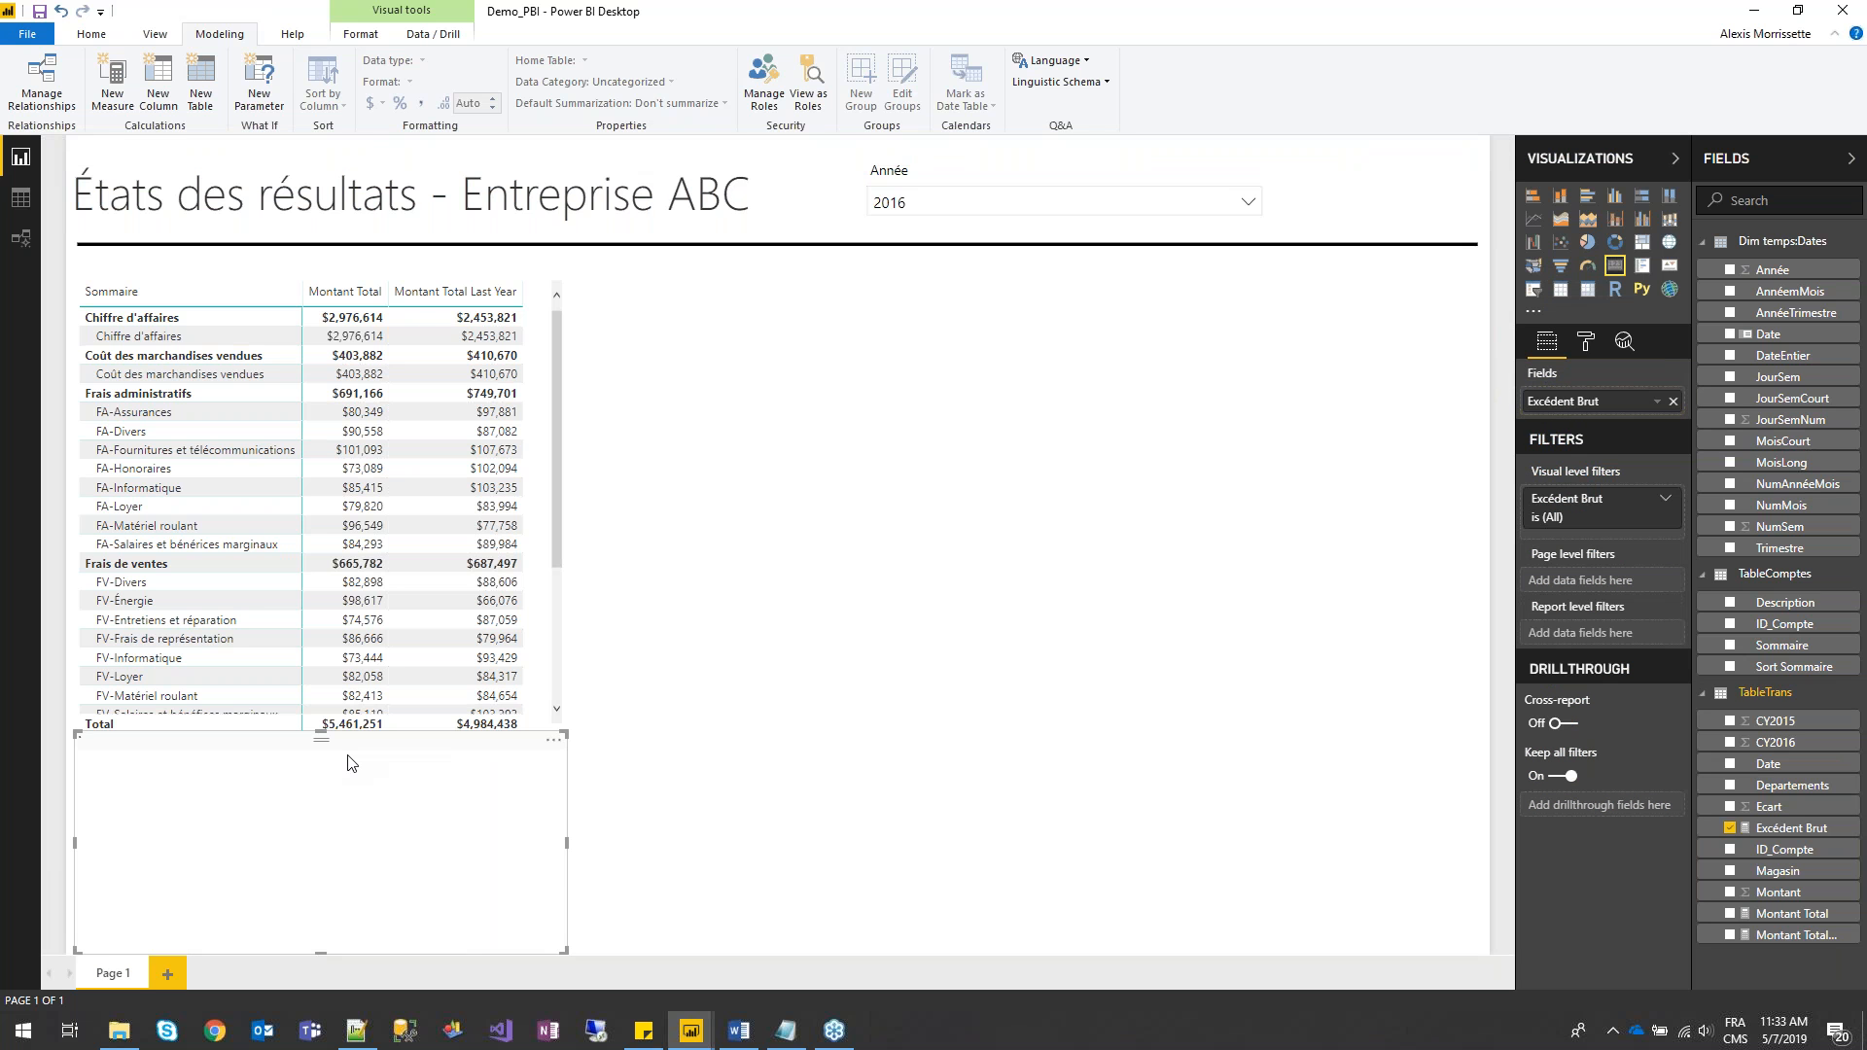
drag(345, 737, 321, 820)
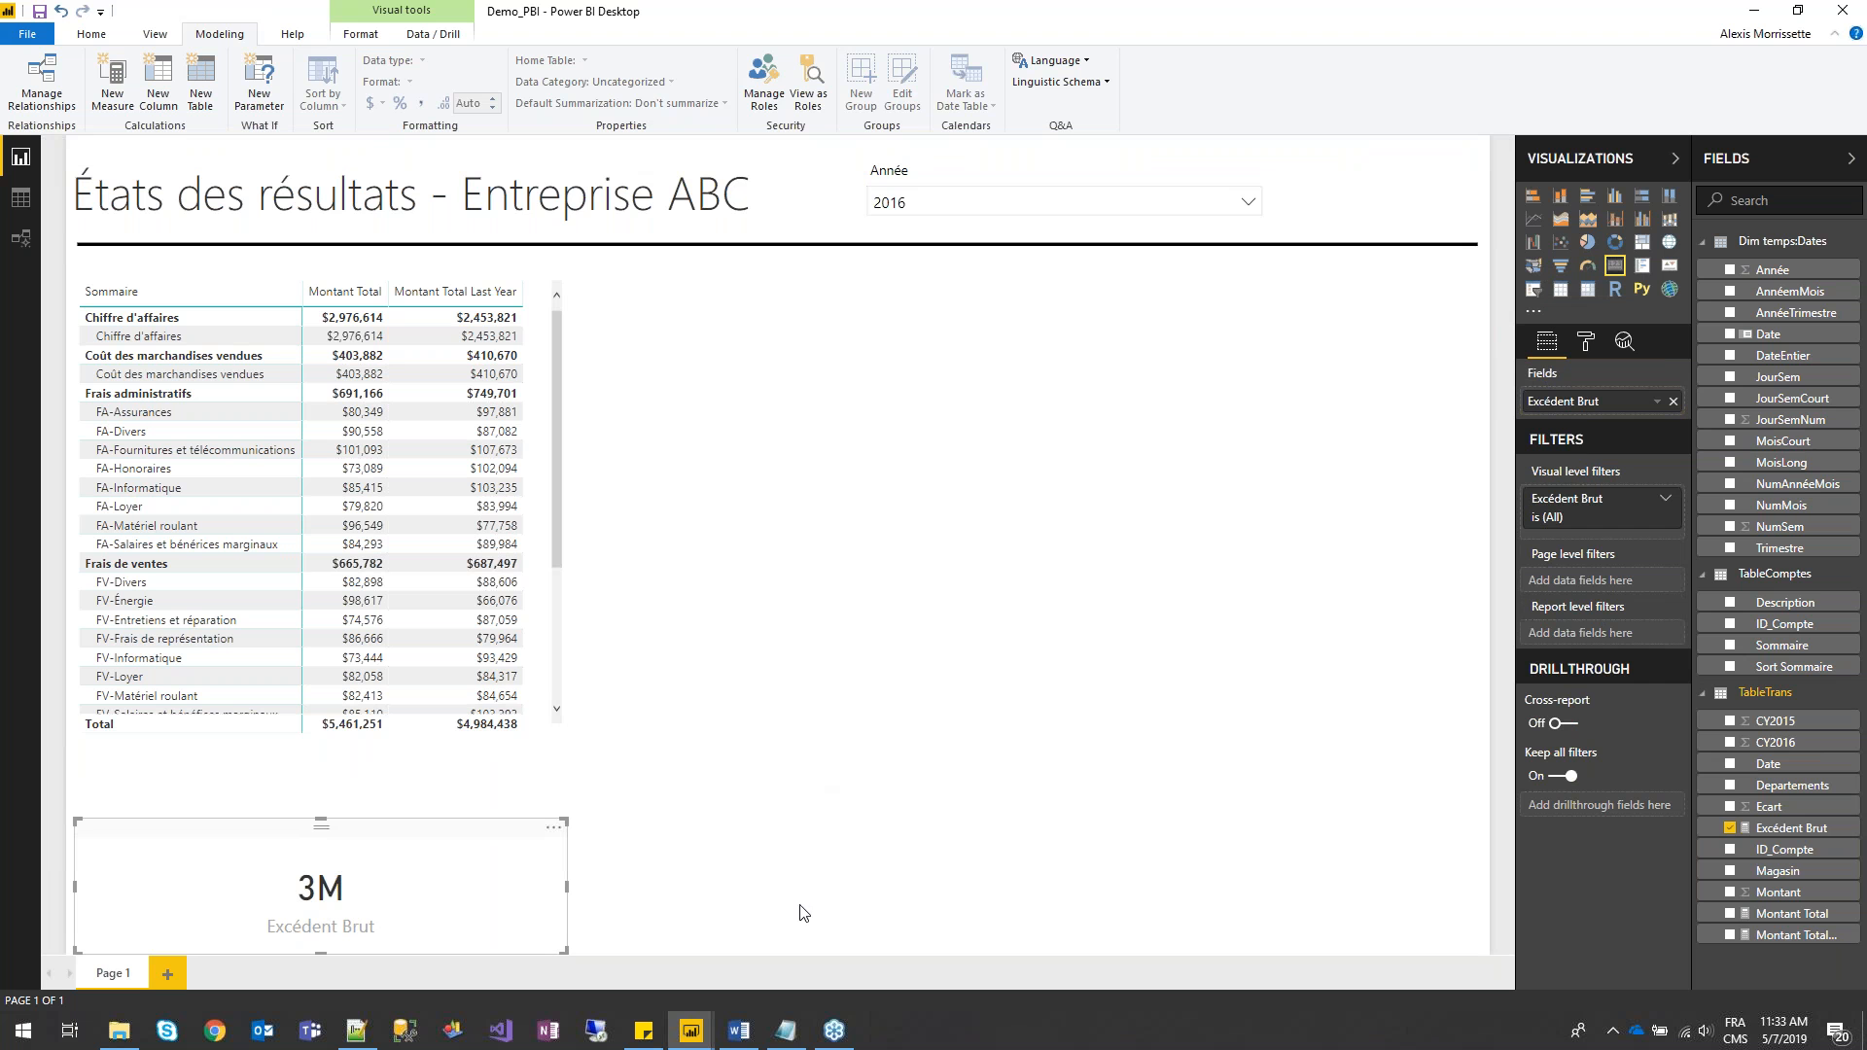
- Switch to the DAX - Formulas.txt file in Notepad and copy the whole Excédent Net formula line
click(786, 1030)
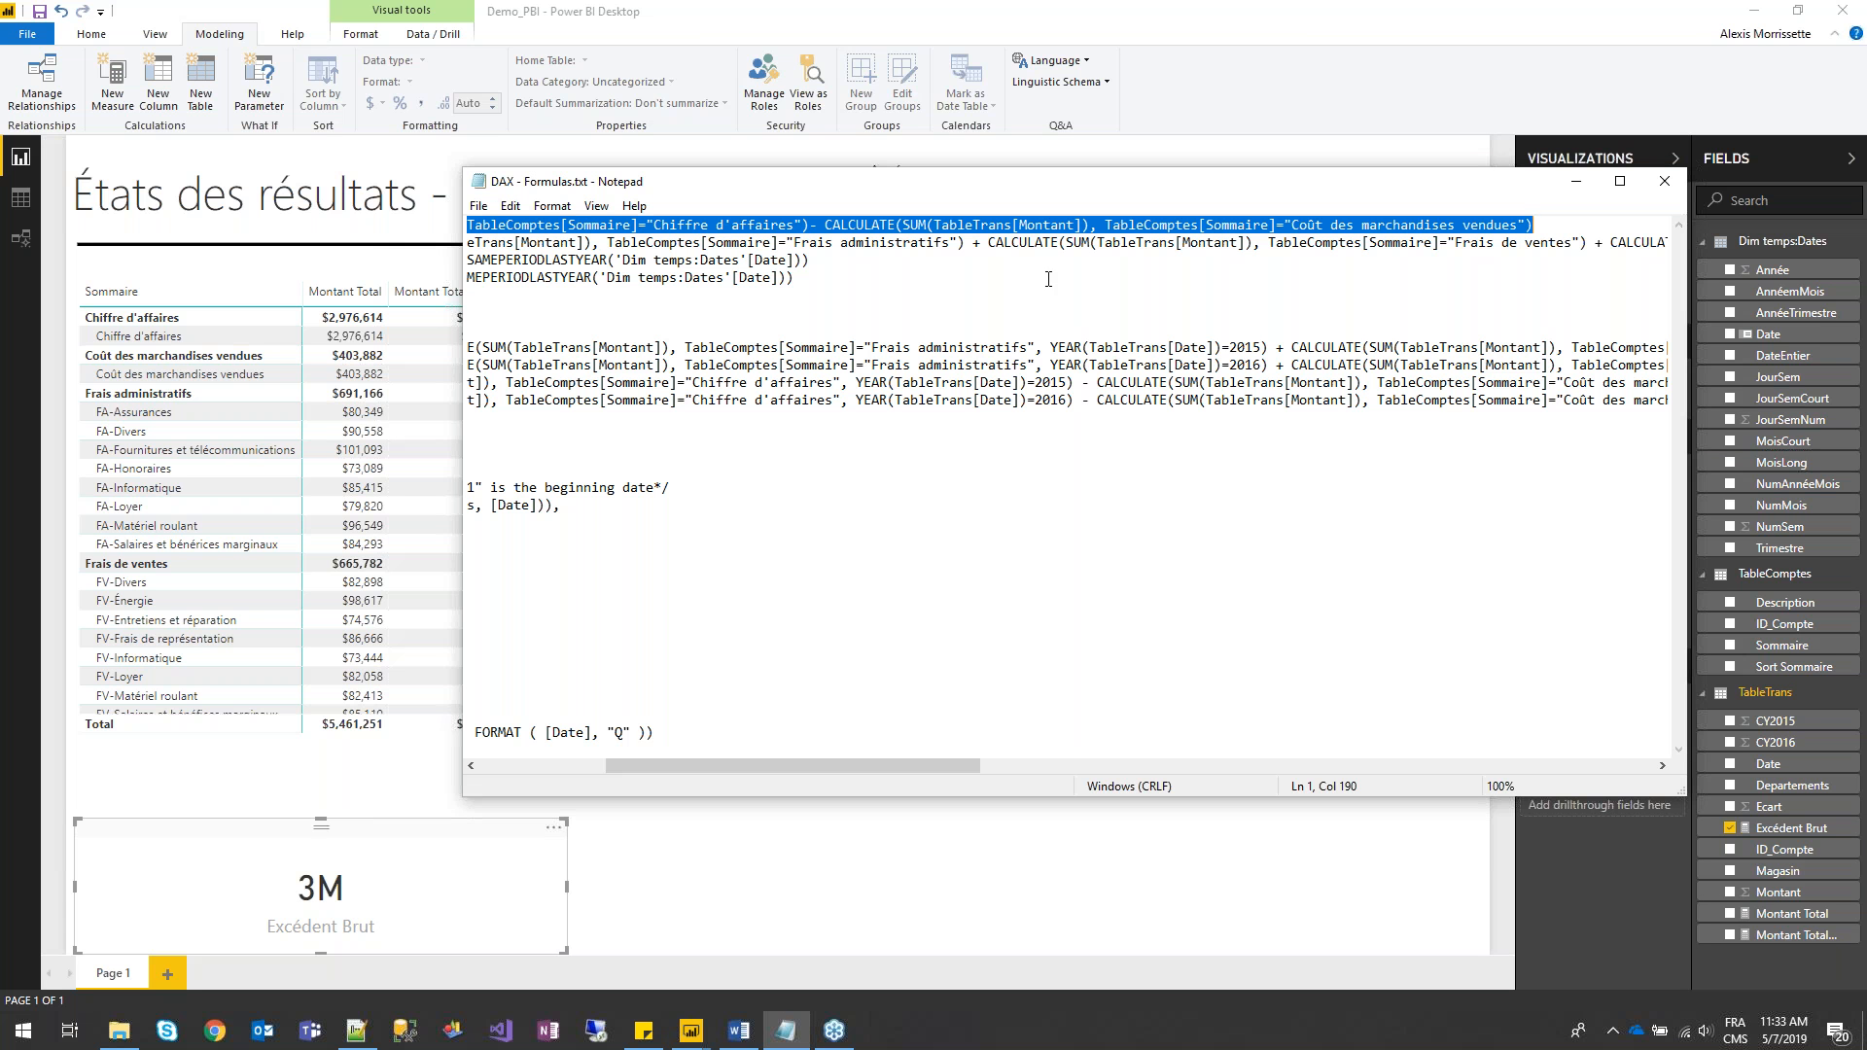
drag(939, 767, 774, 759)
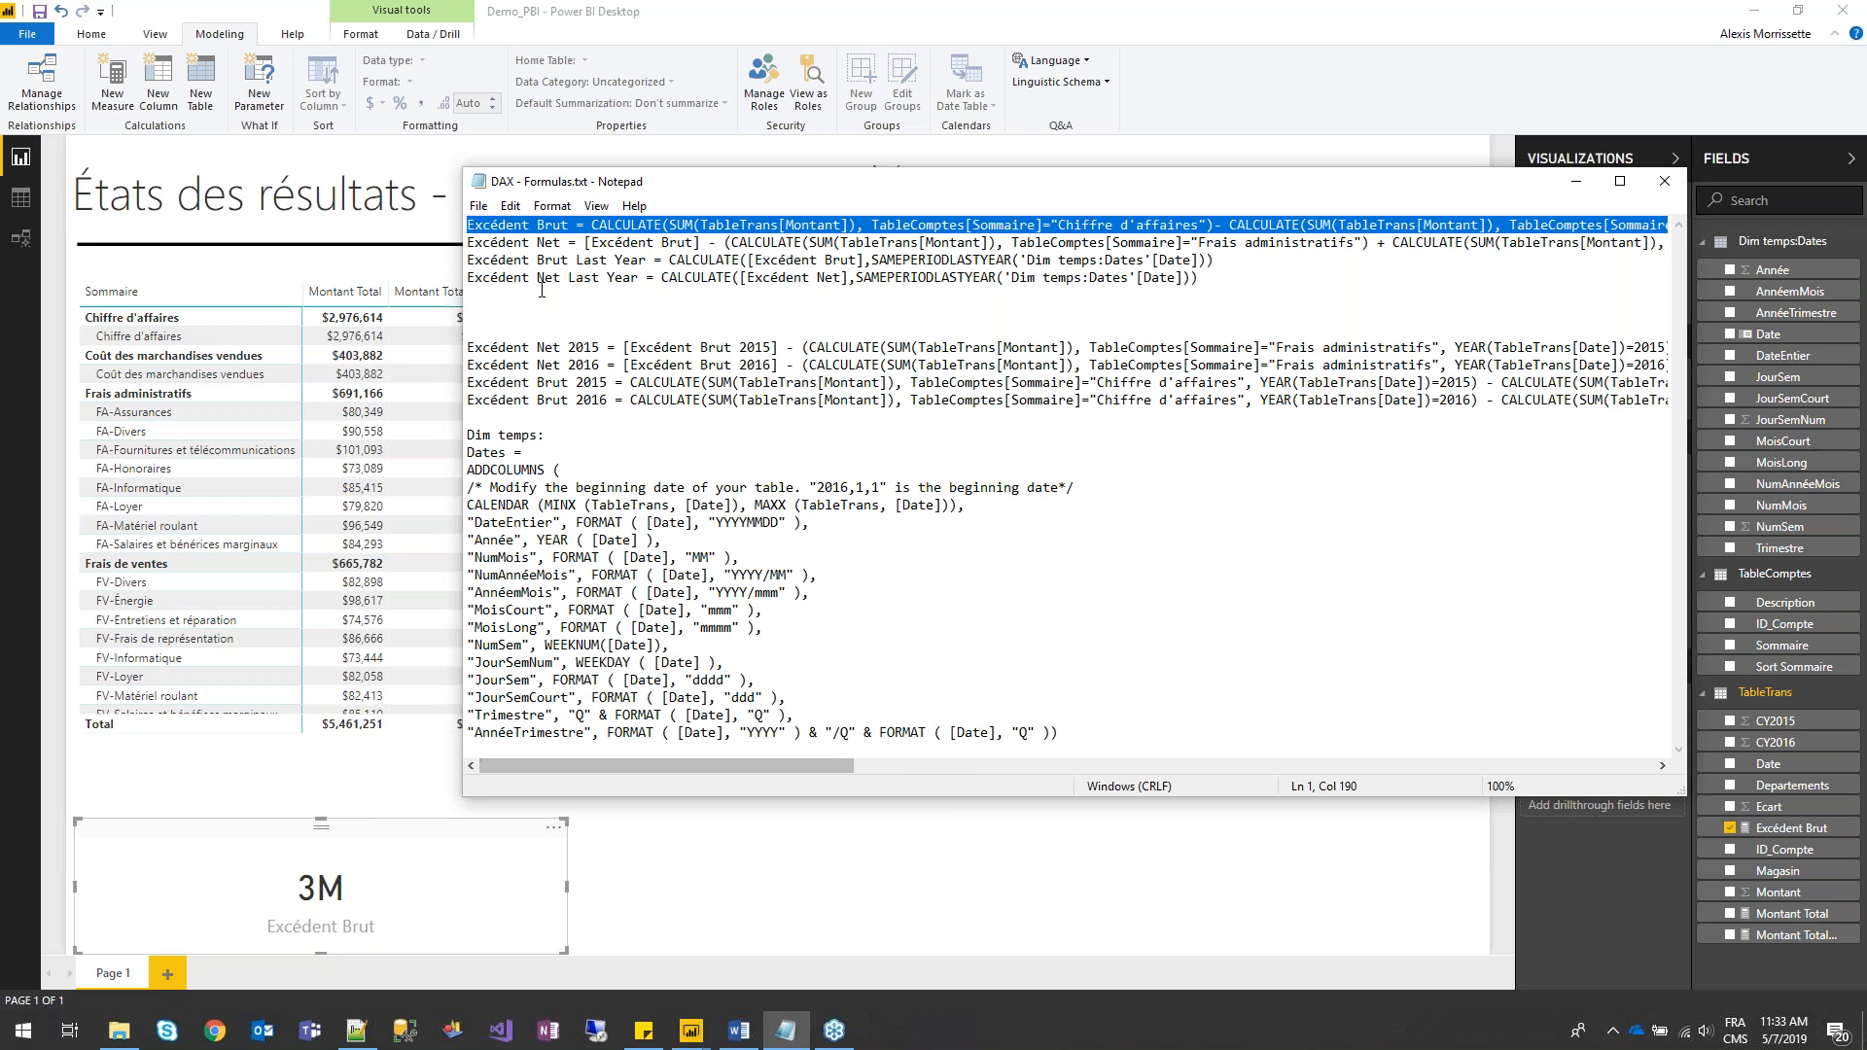
drag(601, 216, 1701, 245)
key(ctrl+c)
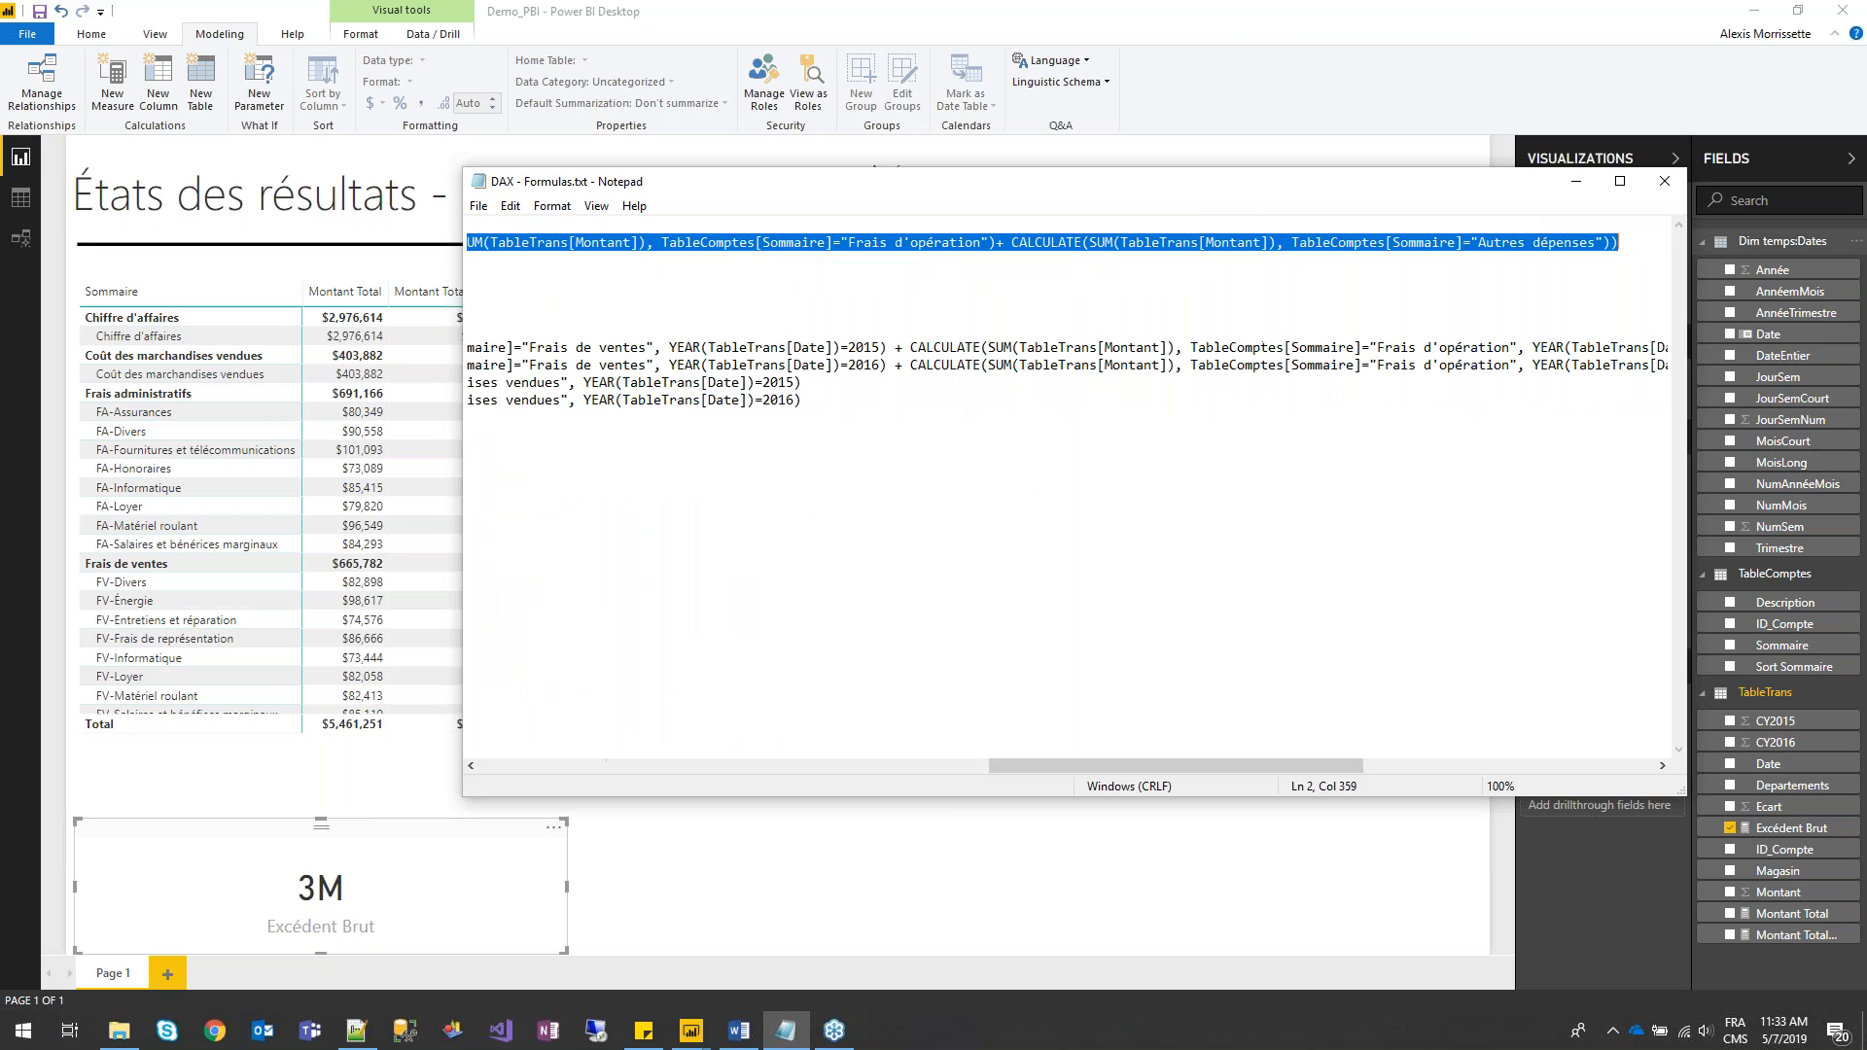
- Return to Power BI and create the Excédent Net measure in TableTrans from the copied formula
click(1621, 941)
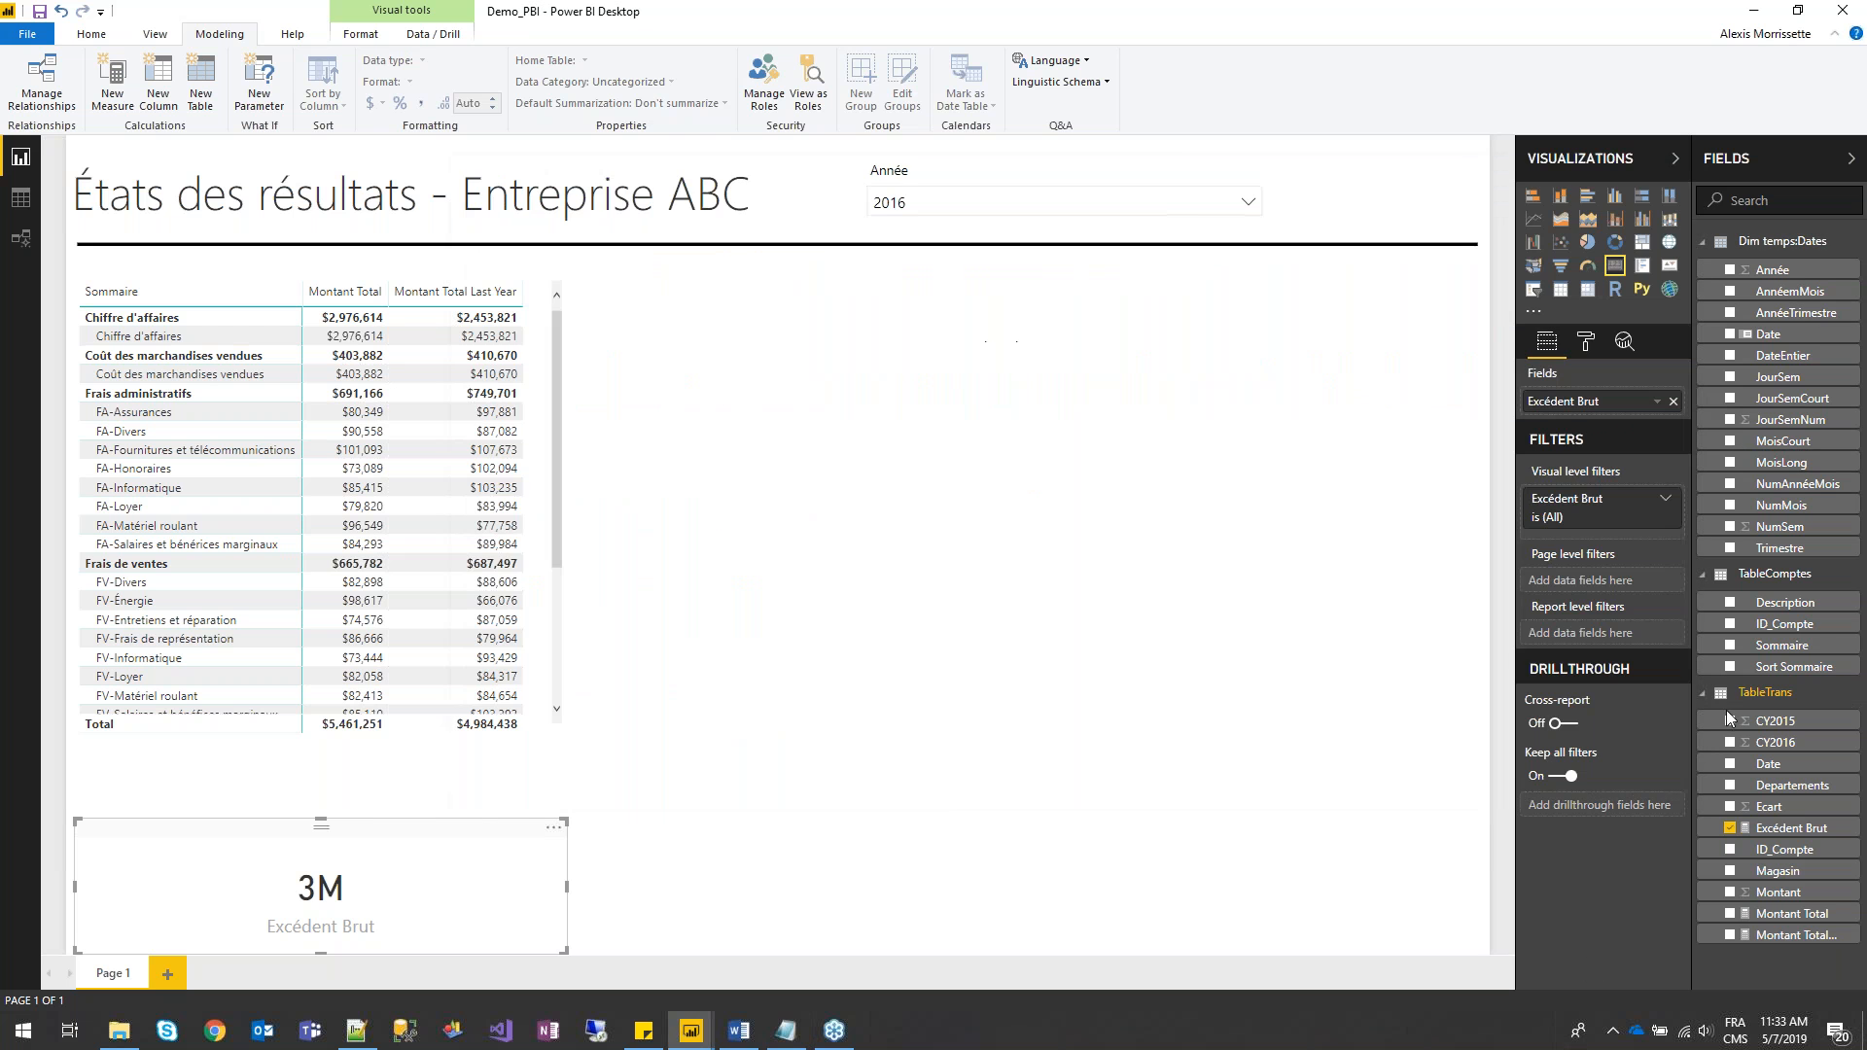
right_click(1763, 693)
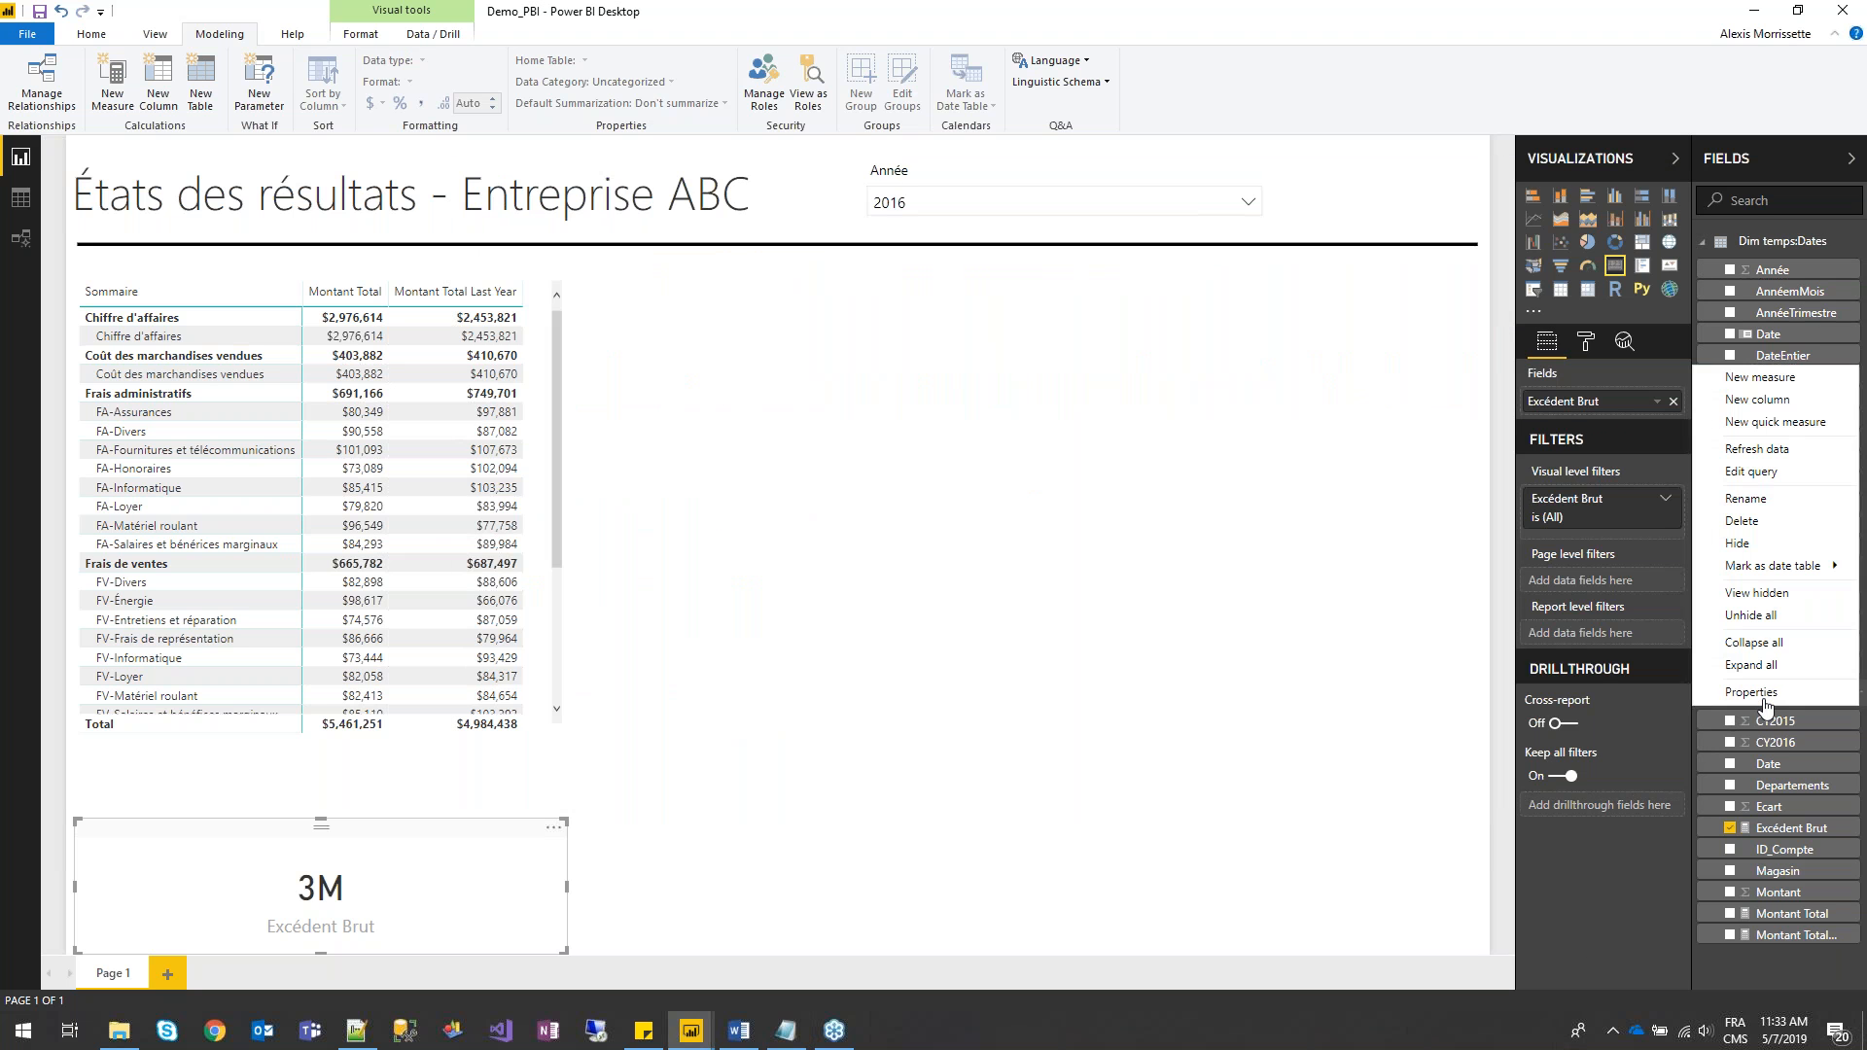
click(1742, 376)
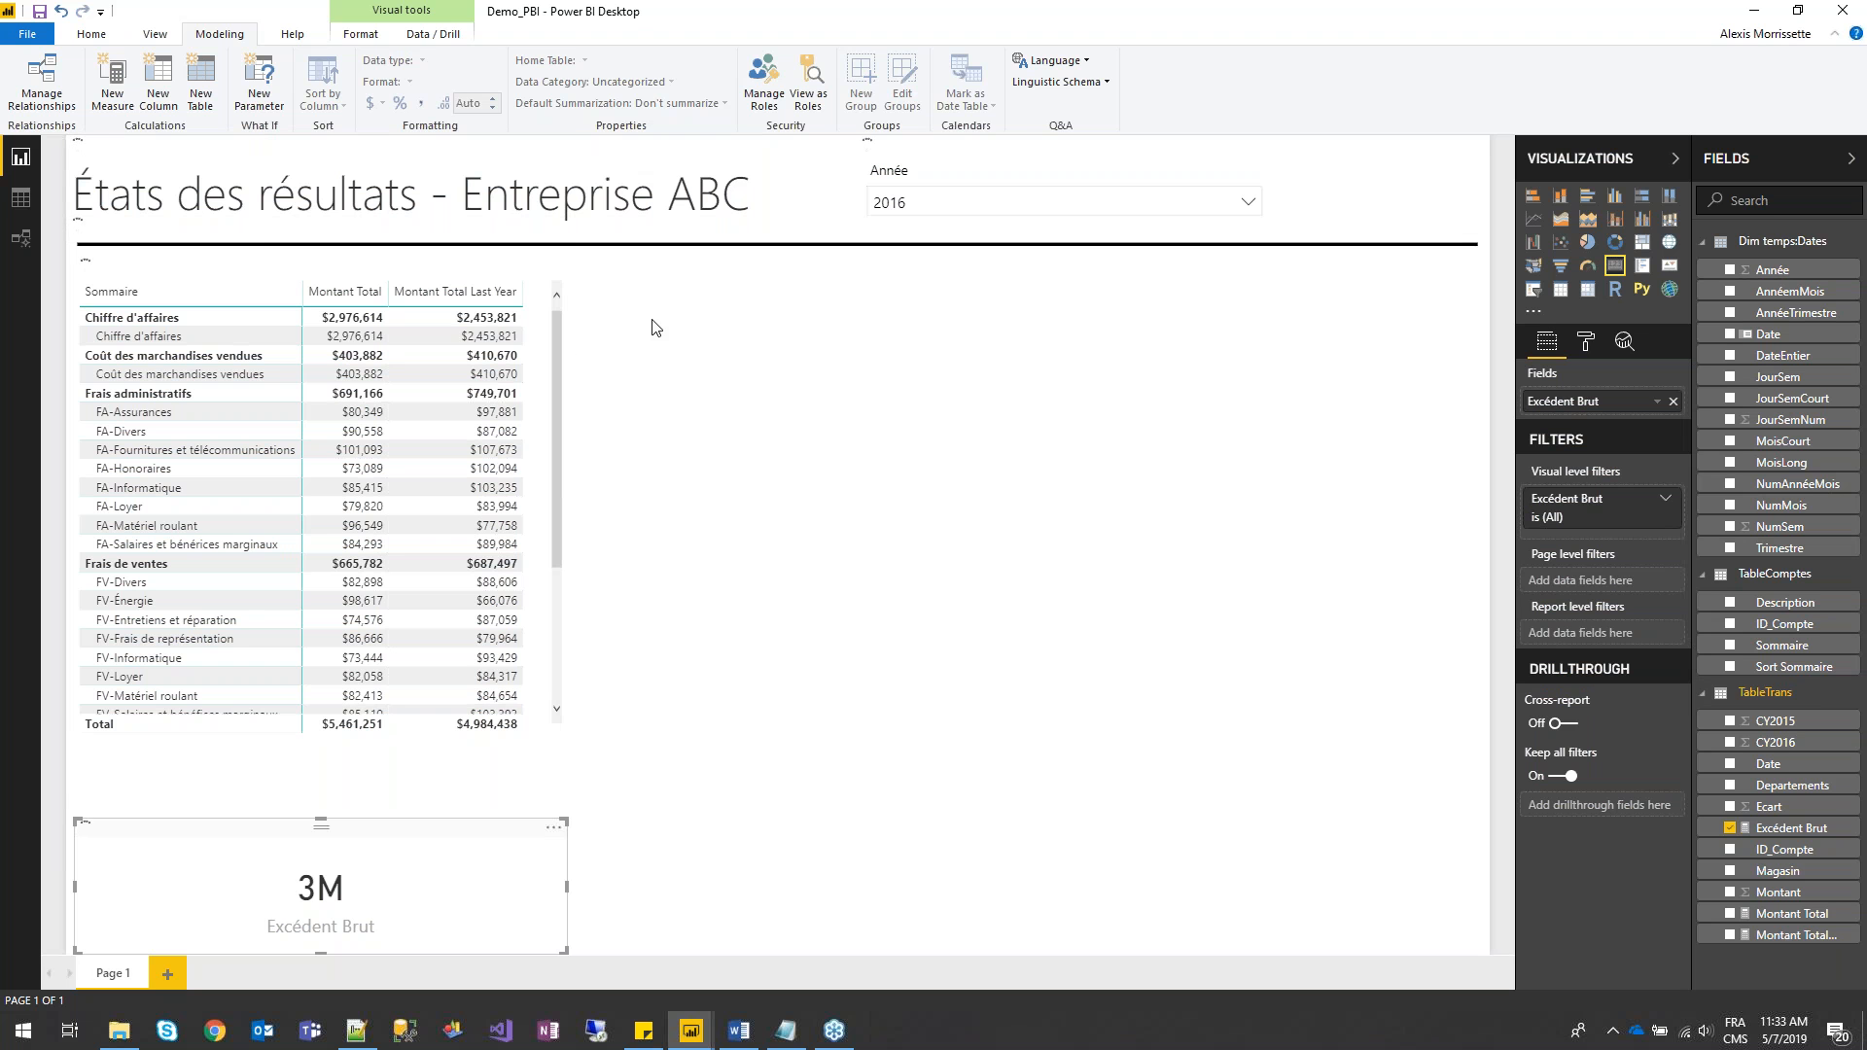
click(112, 82)
key(ctrl+v)
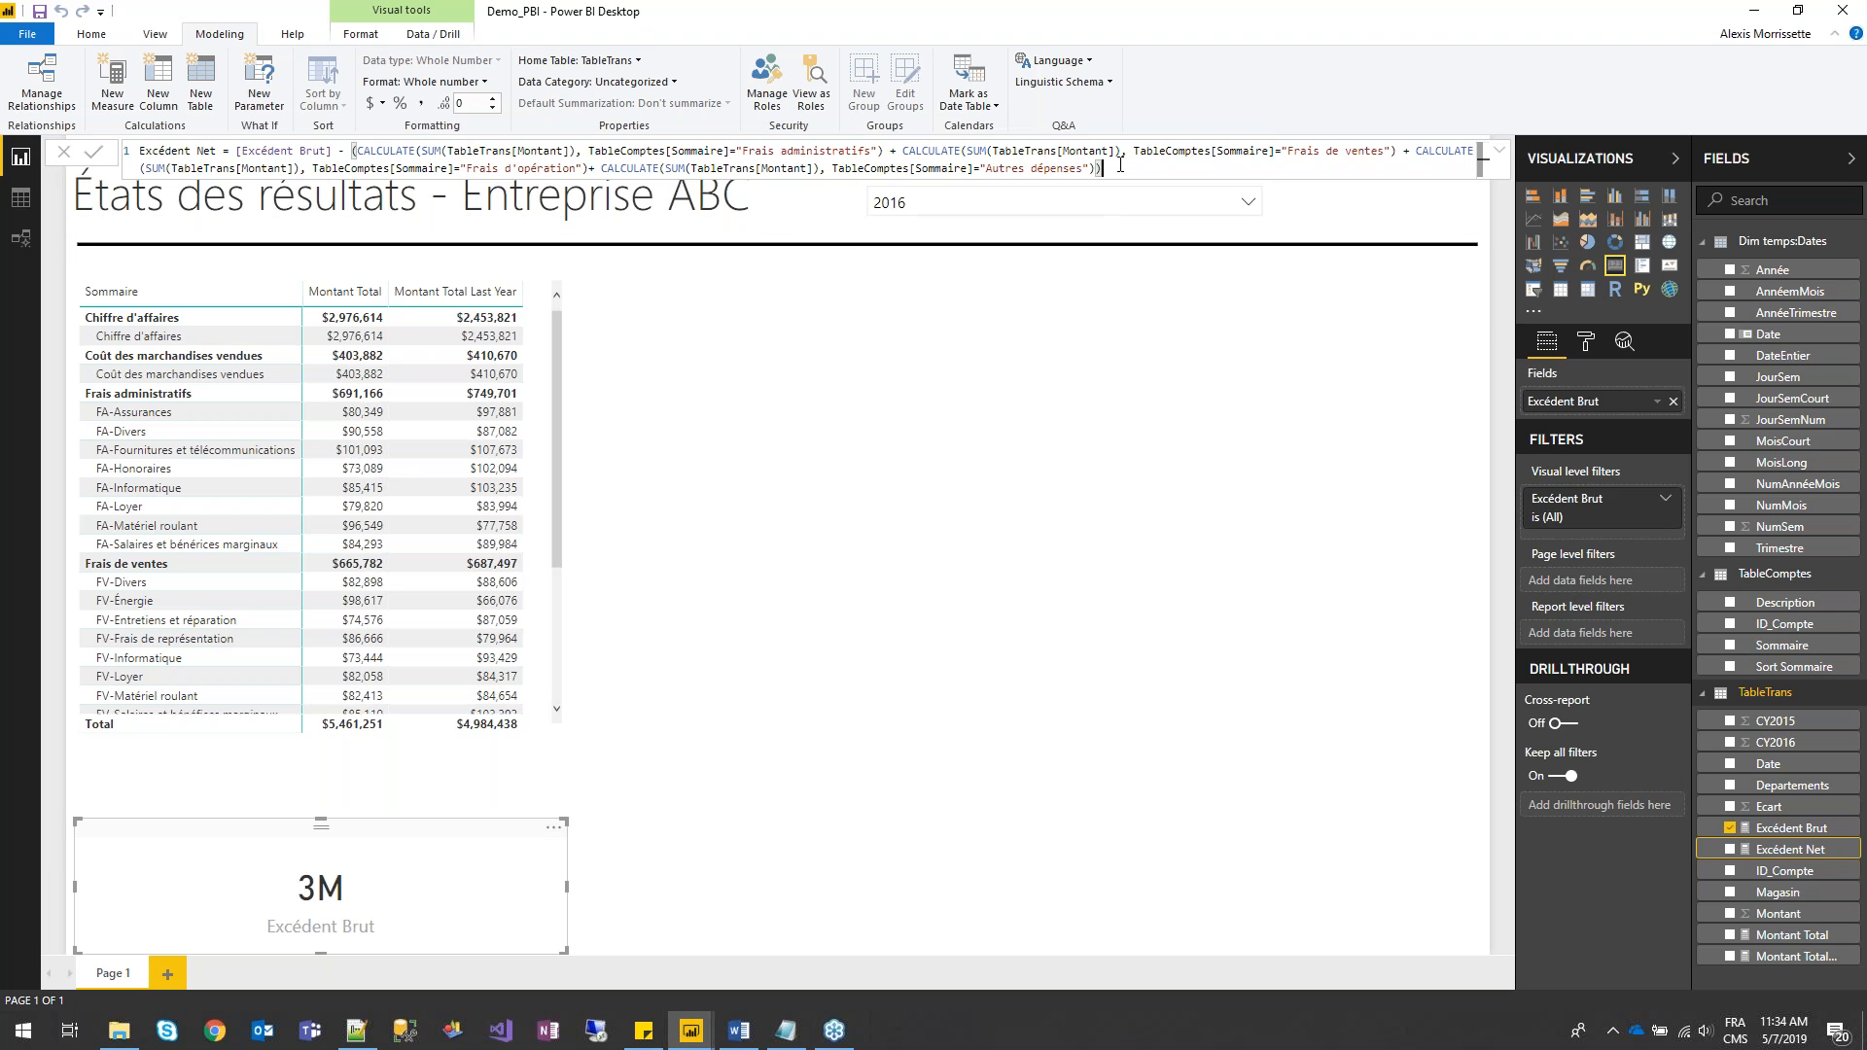
click(739, 875)
- Duplicate the Excédent Brut card, place the copy beside the original, and replace its field with Excédent Net
click(423, 854)
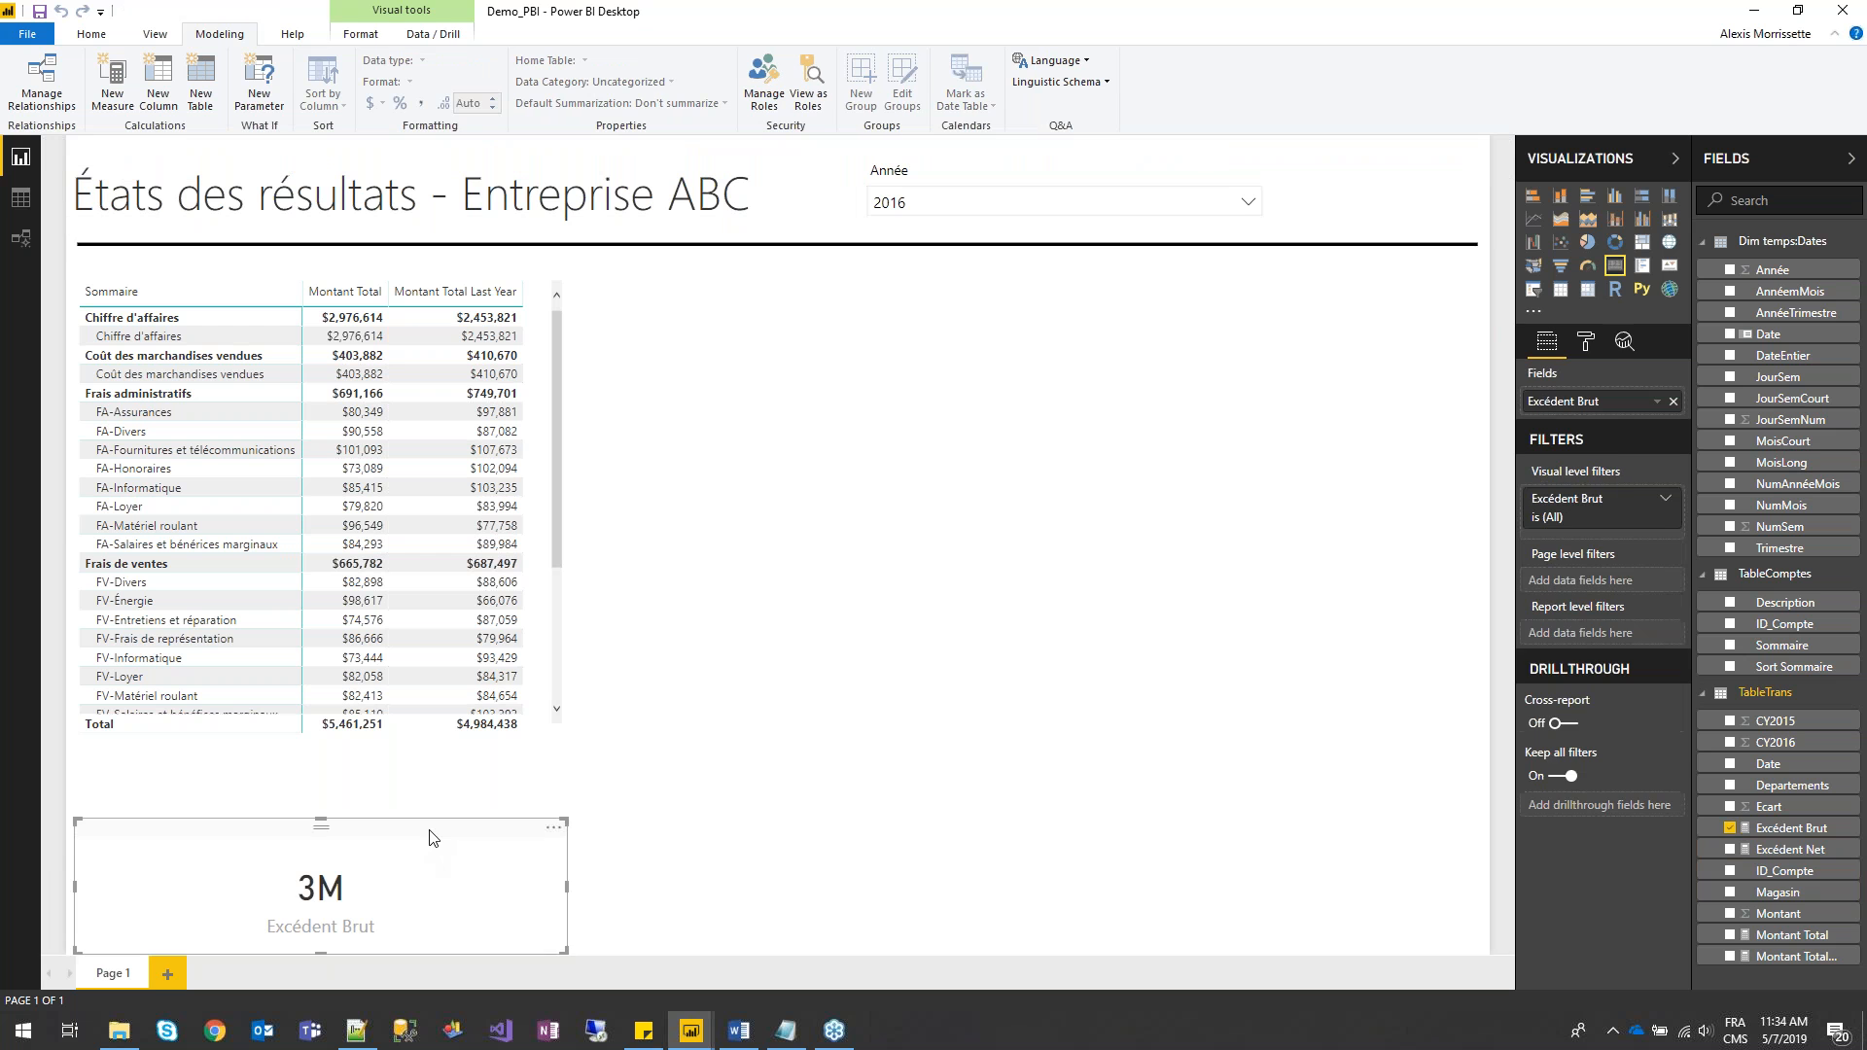
click(438, 798)
key(ctrl+v)
drag(385, 835, 819, 851)
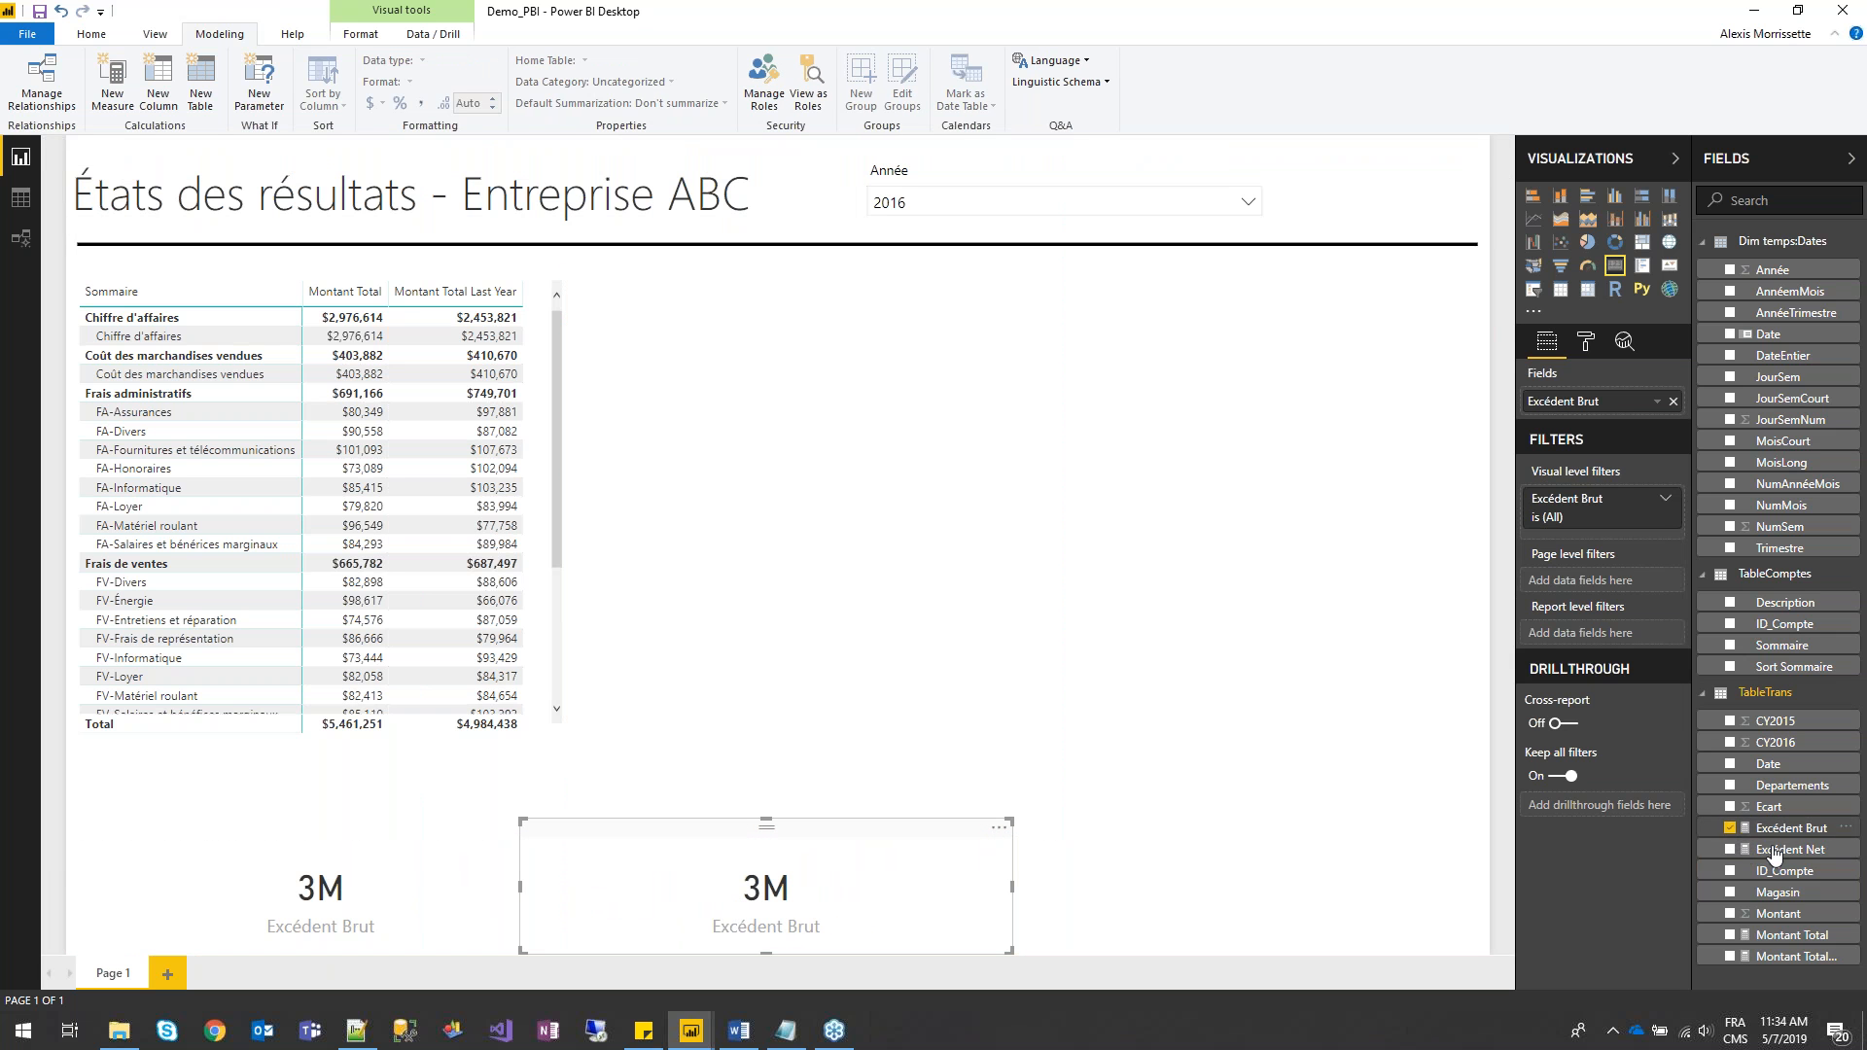
drag(1788, 850, 1585, 401)
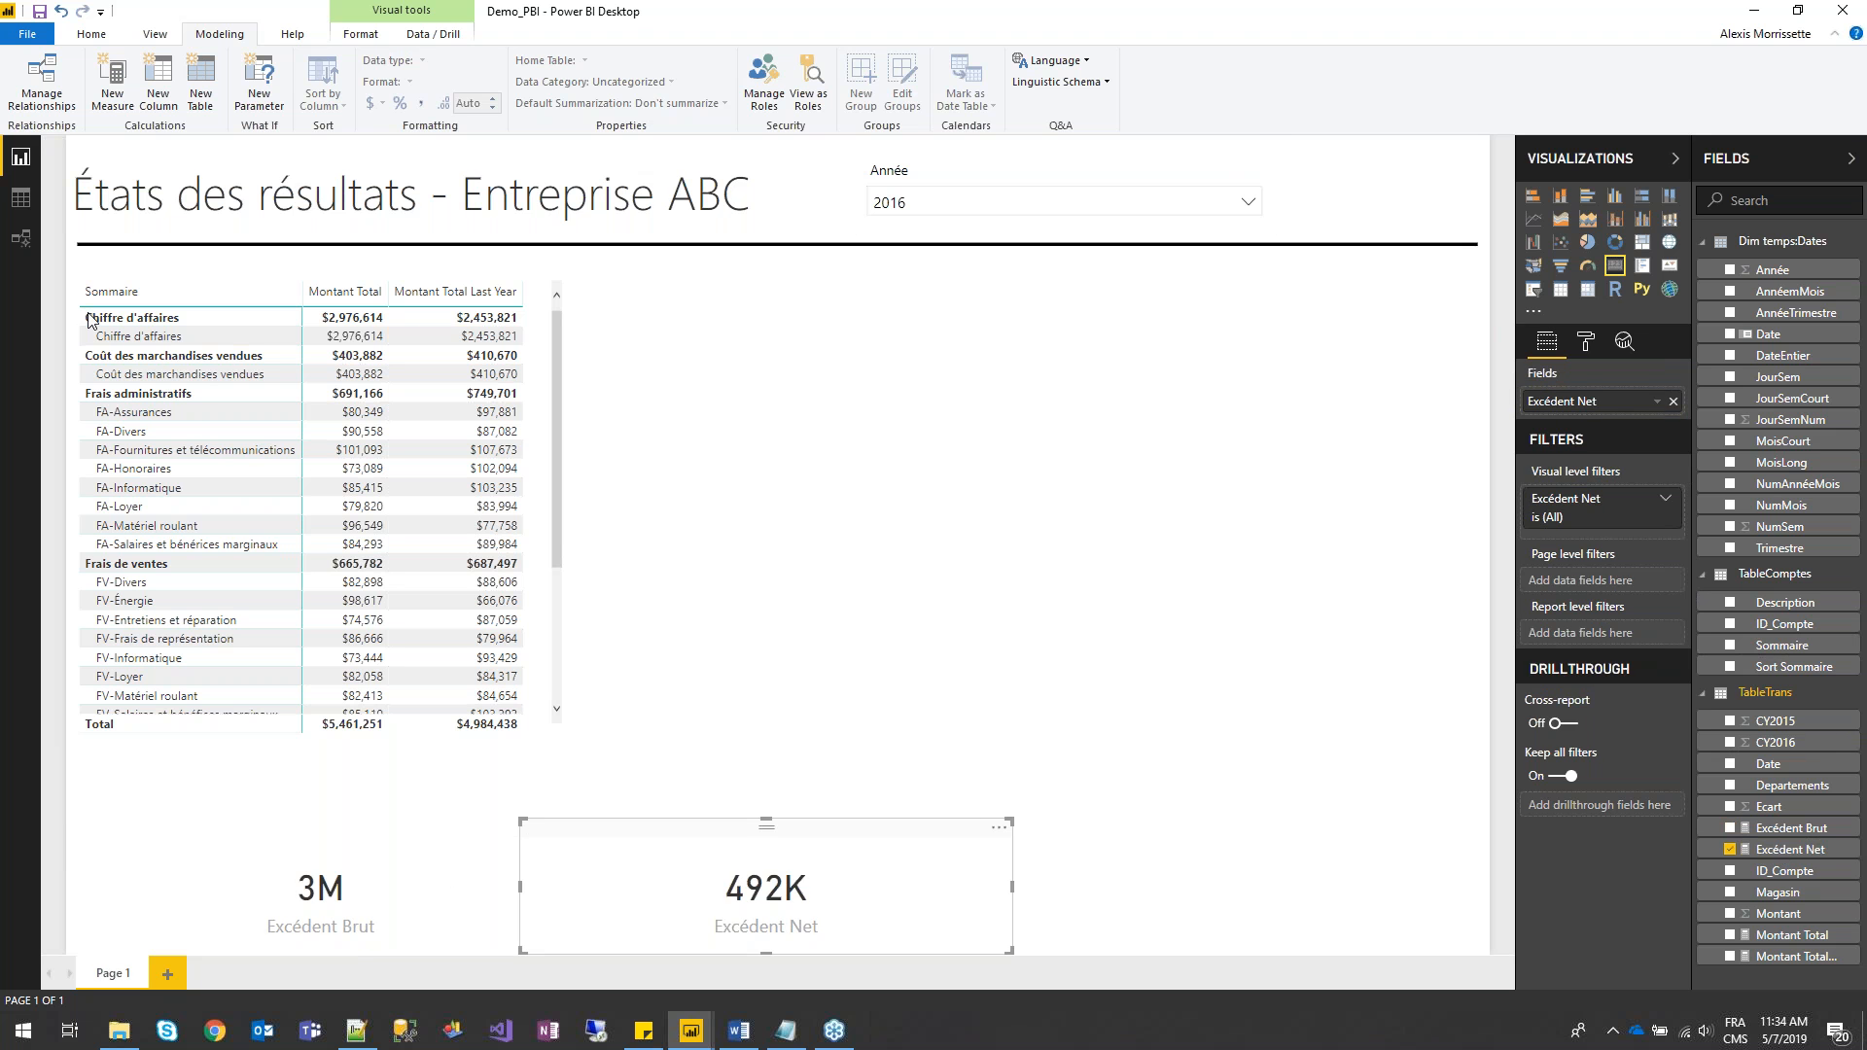
- Check both surplus cards with the Année slicer on 2017 and 2015, and return the slicer to 2016
click(1248, 201)
click(905, 271)
click(902, 250)
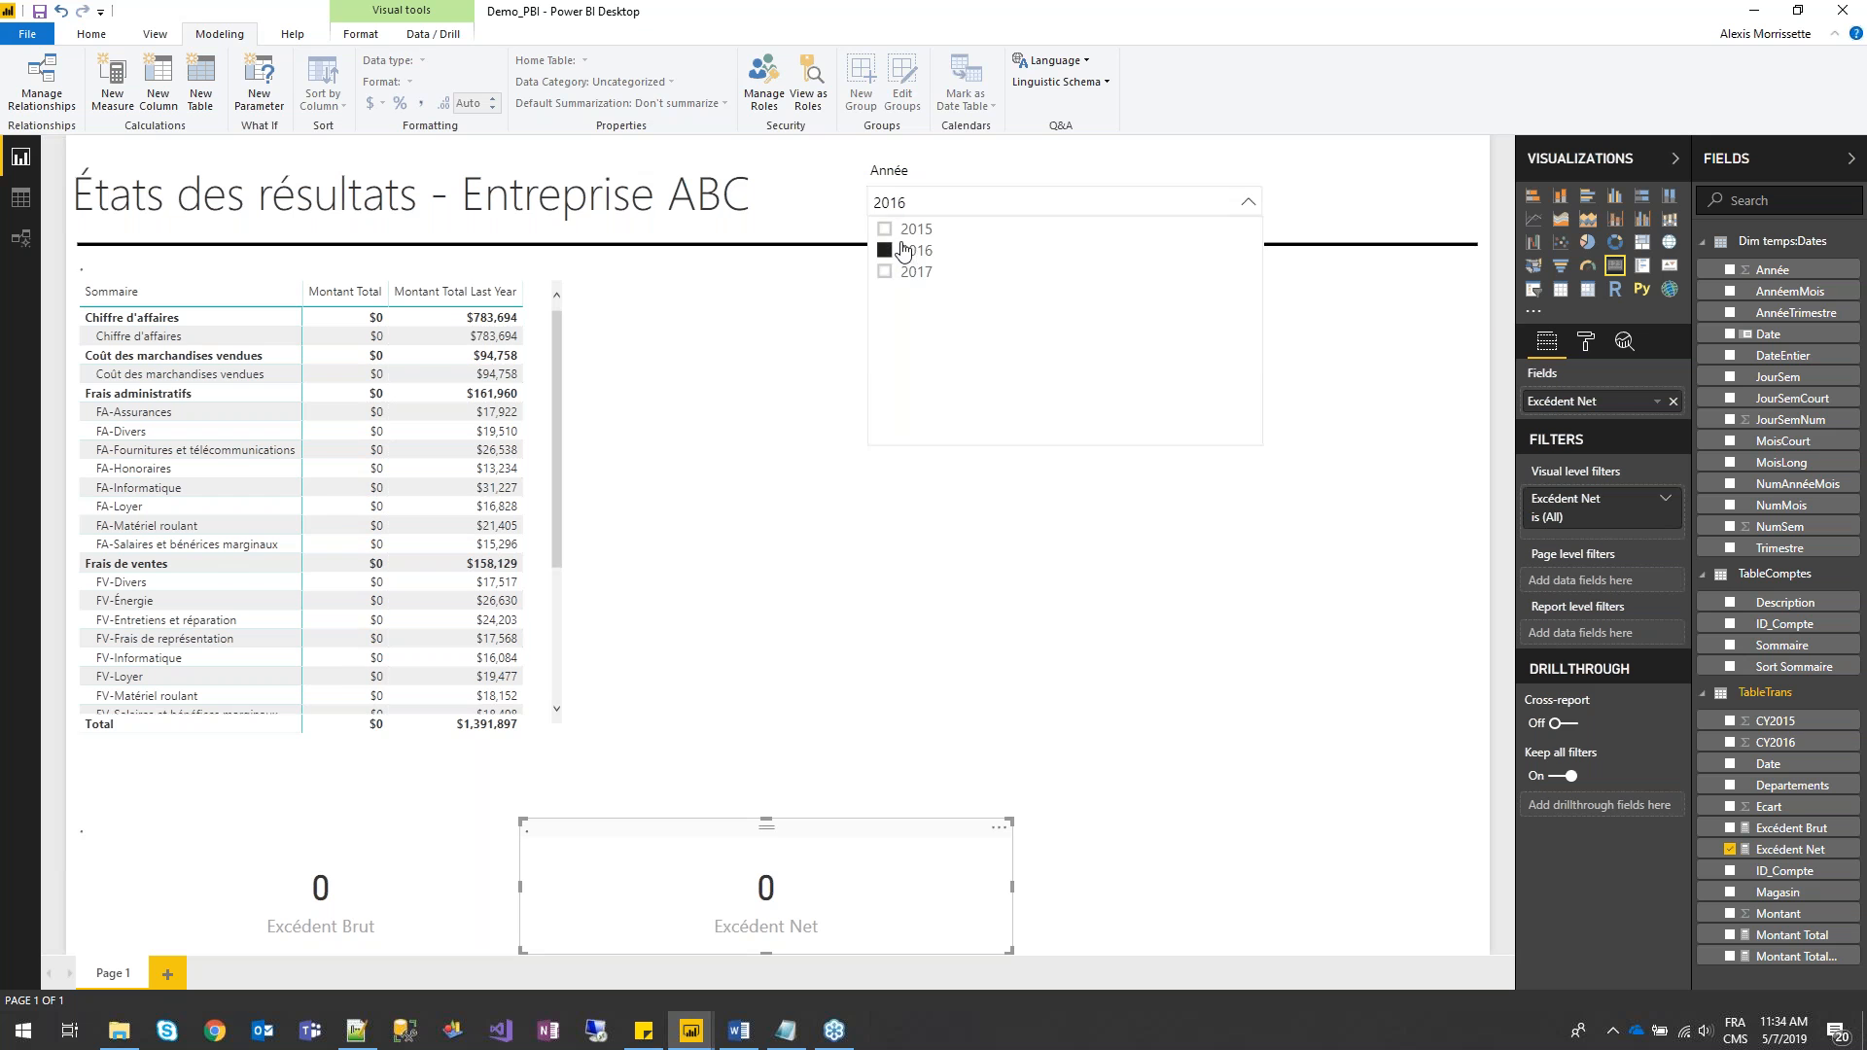
click(894, 231)
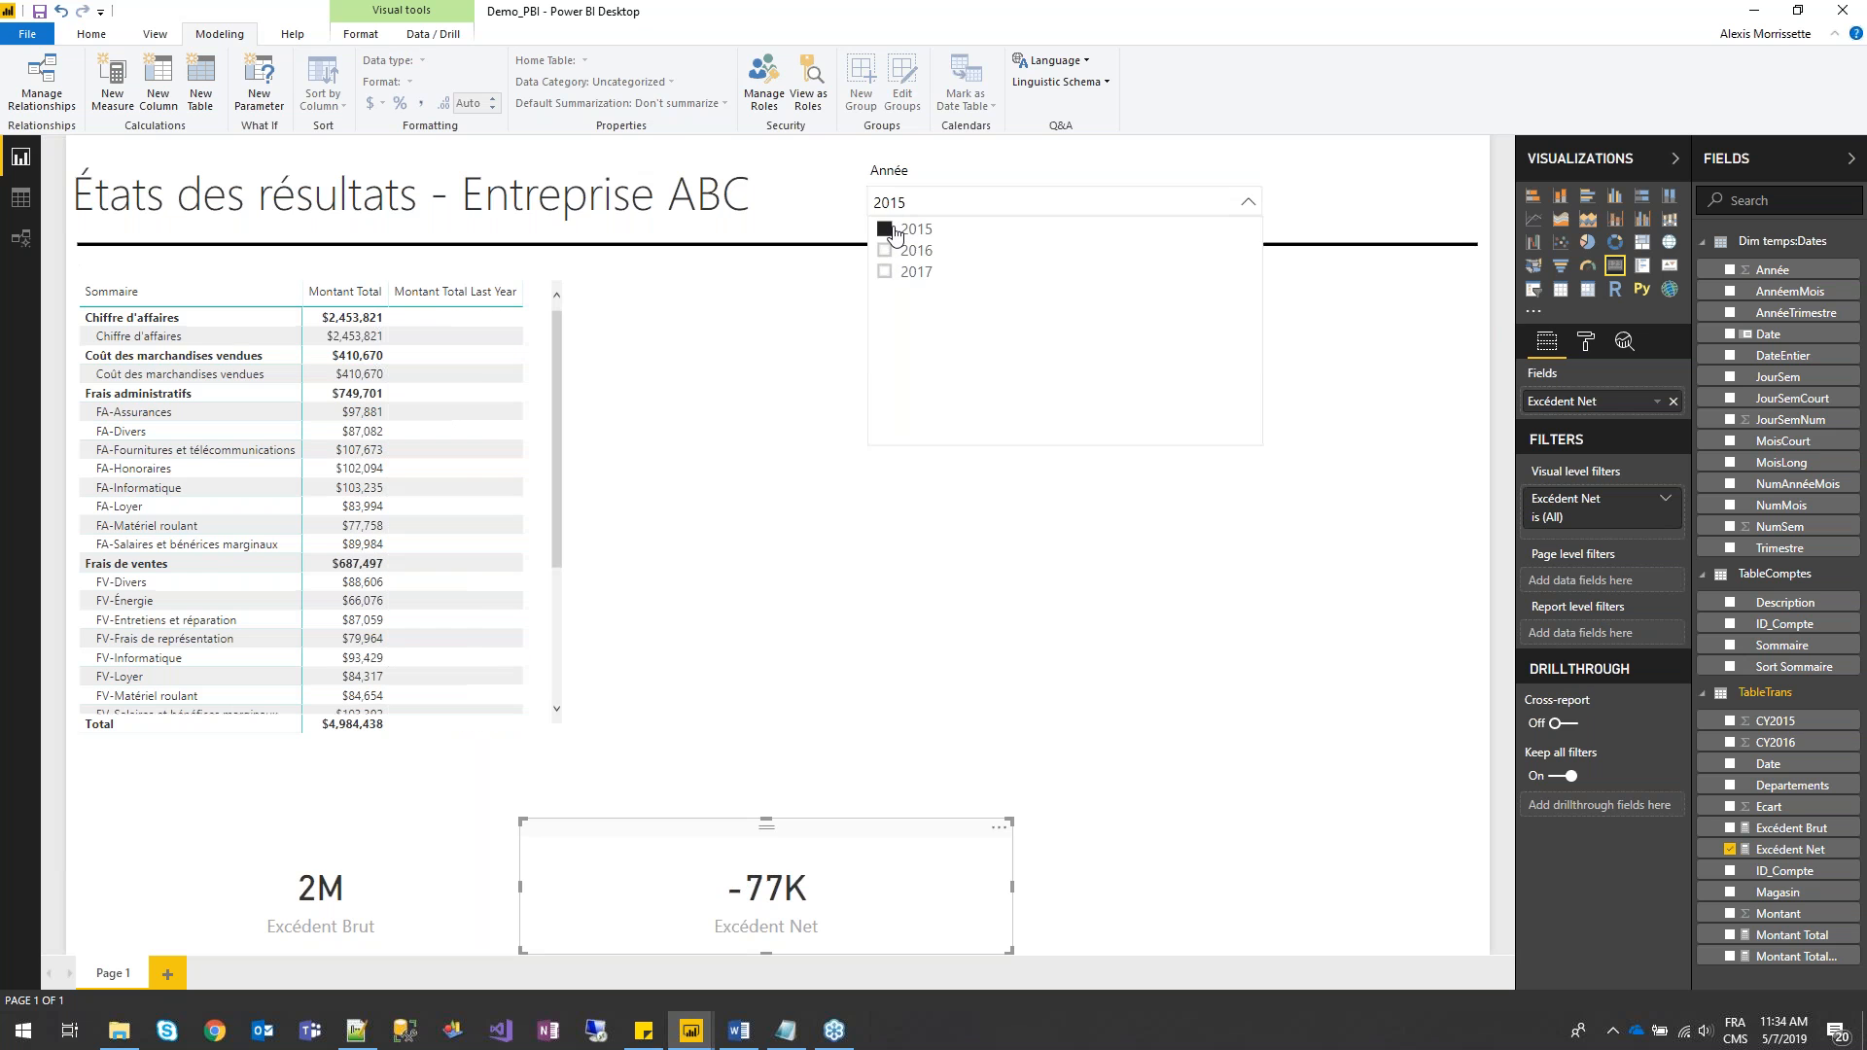
click(887, 251)
click(724, 344)
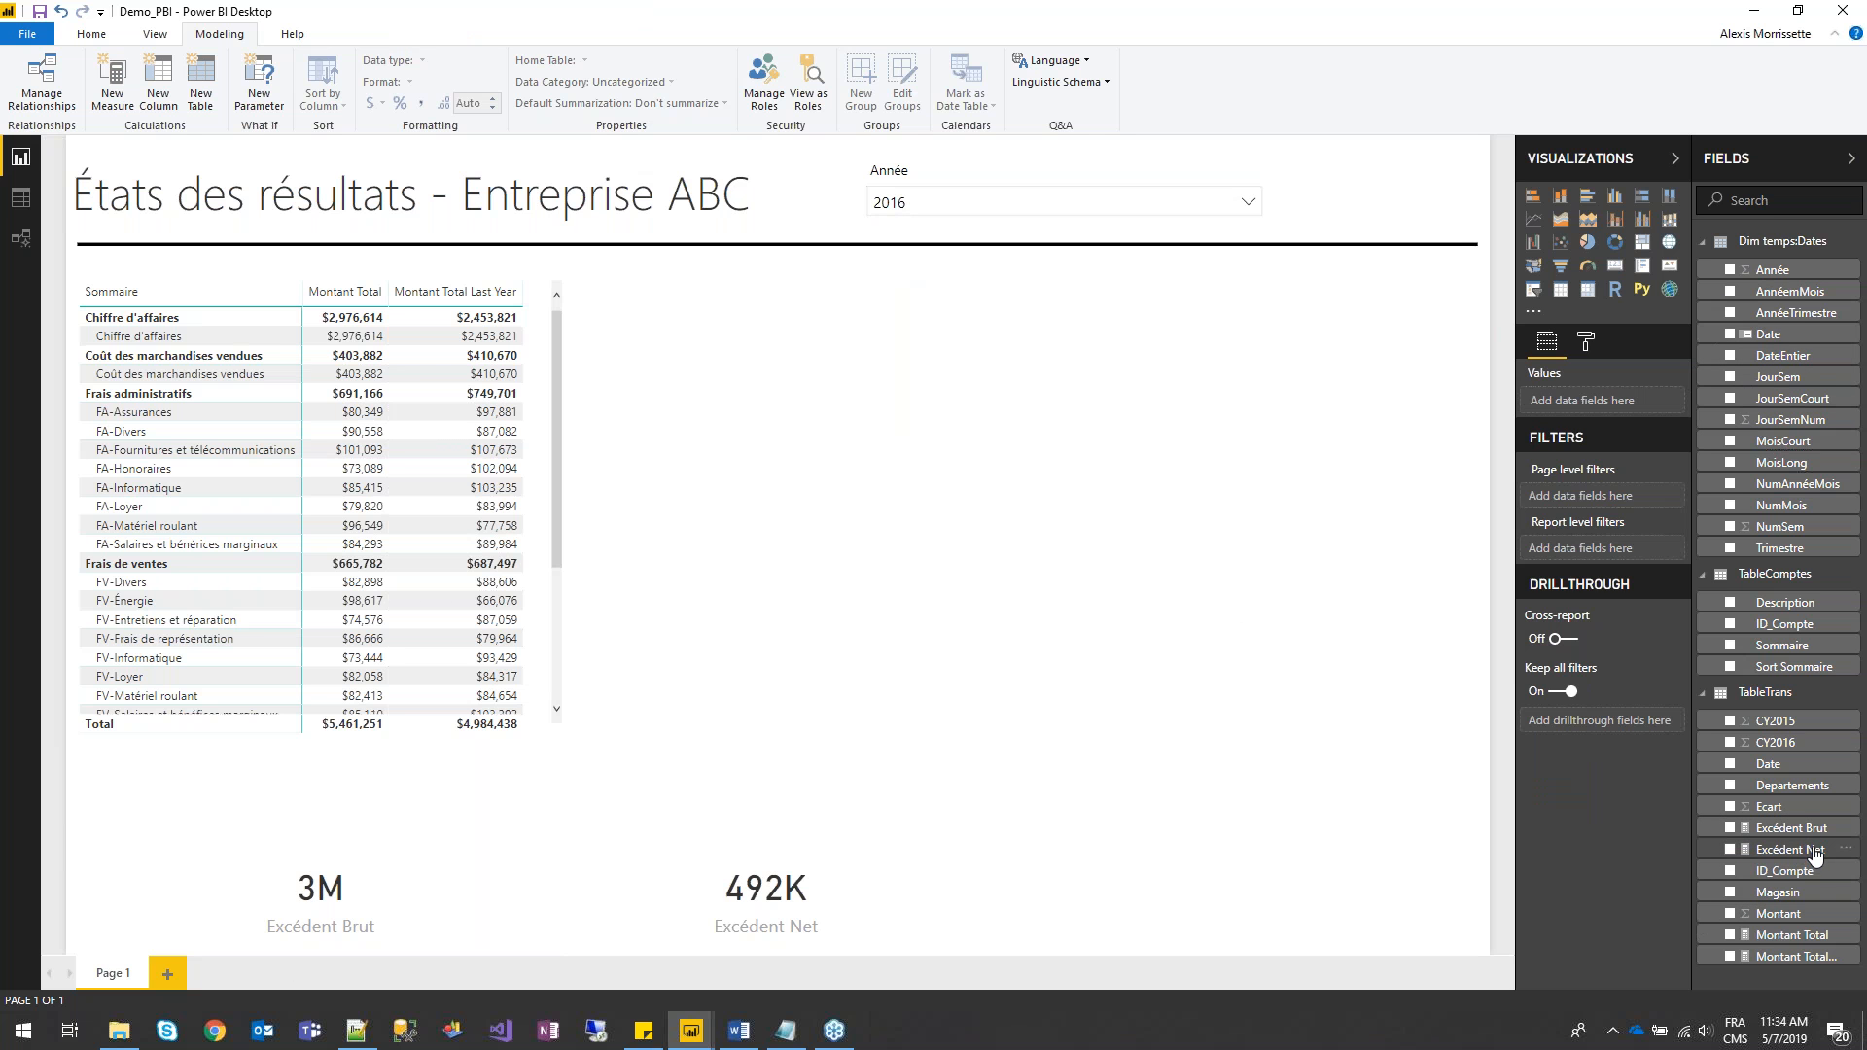
- Start a new measure in TableTrans named Excédent Brut Last Year, with a CALCULATE formula on [Excédent Brut]
right_click(1770, 702)
click(1622, 389)
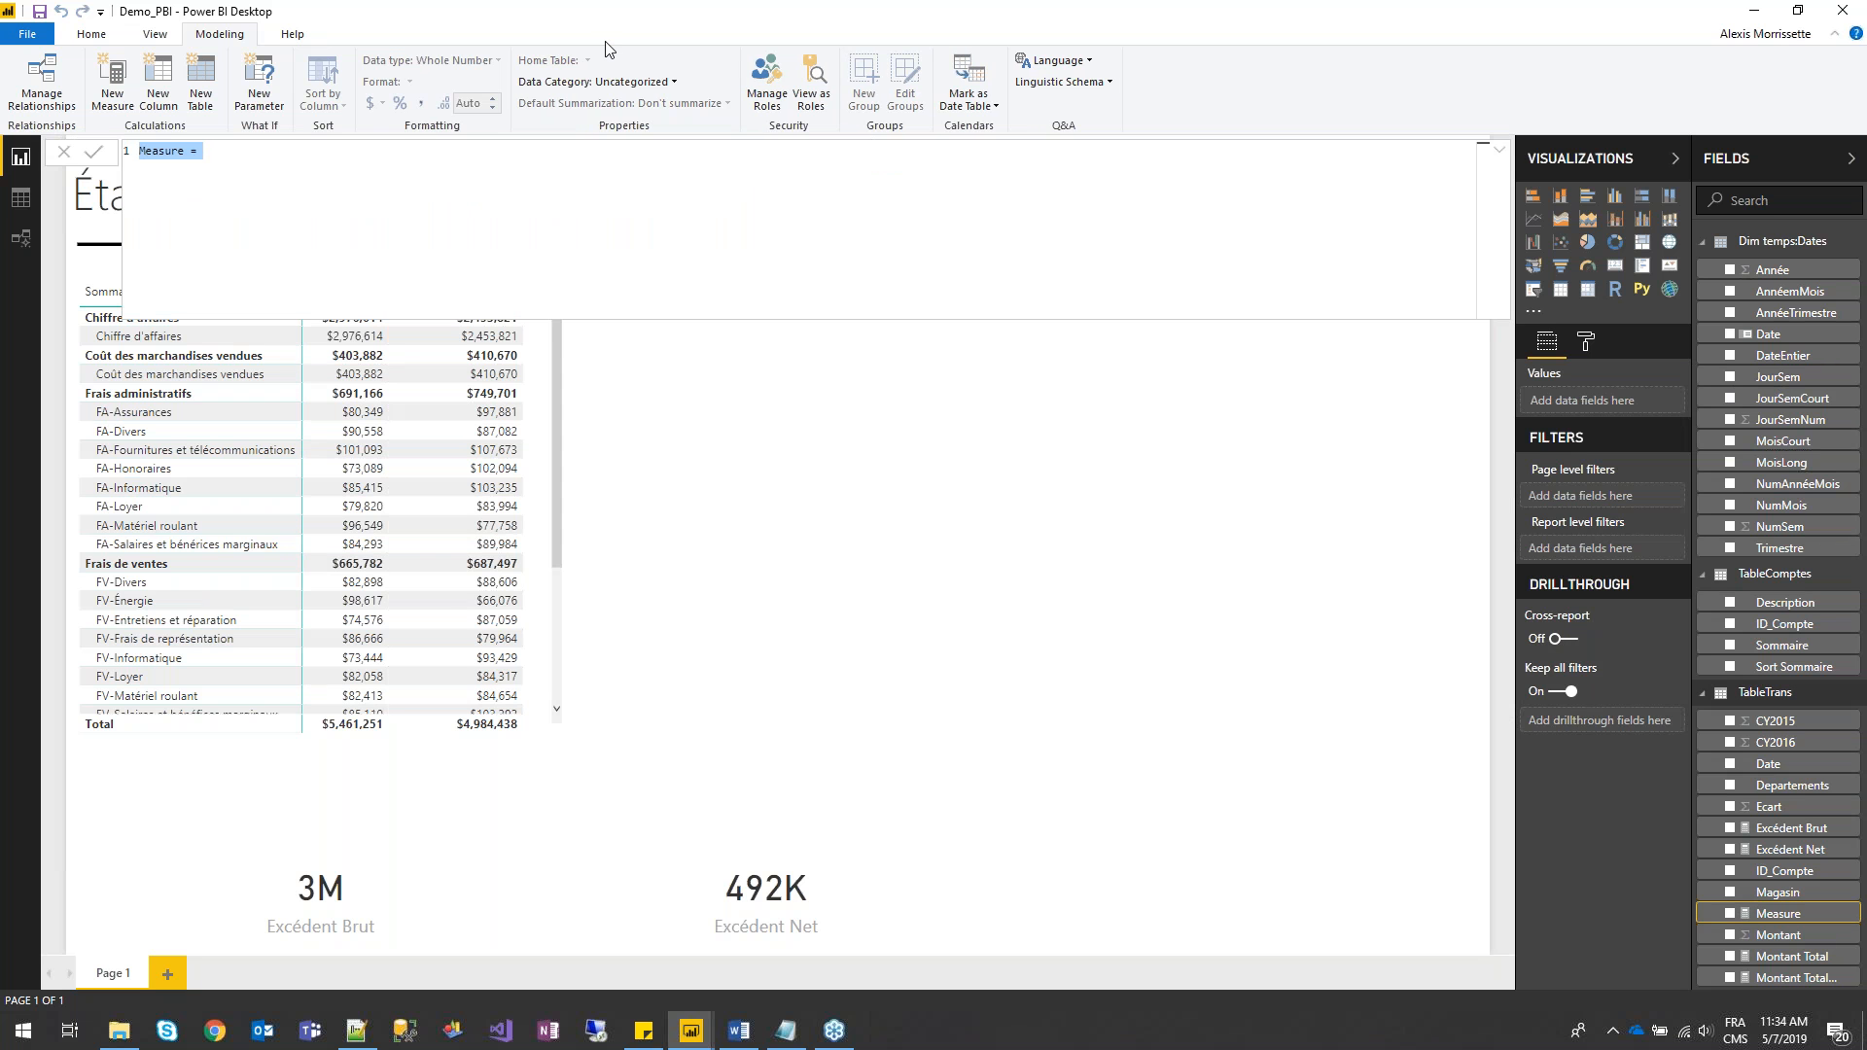
text(Excédent Brut Last Y)
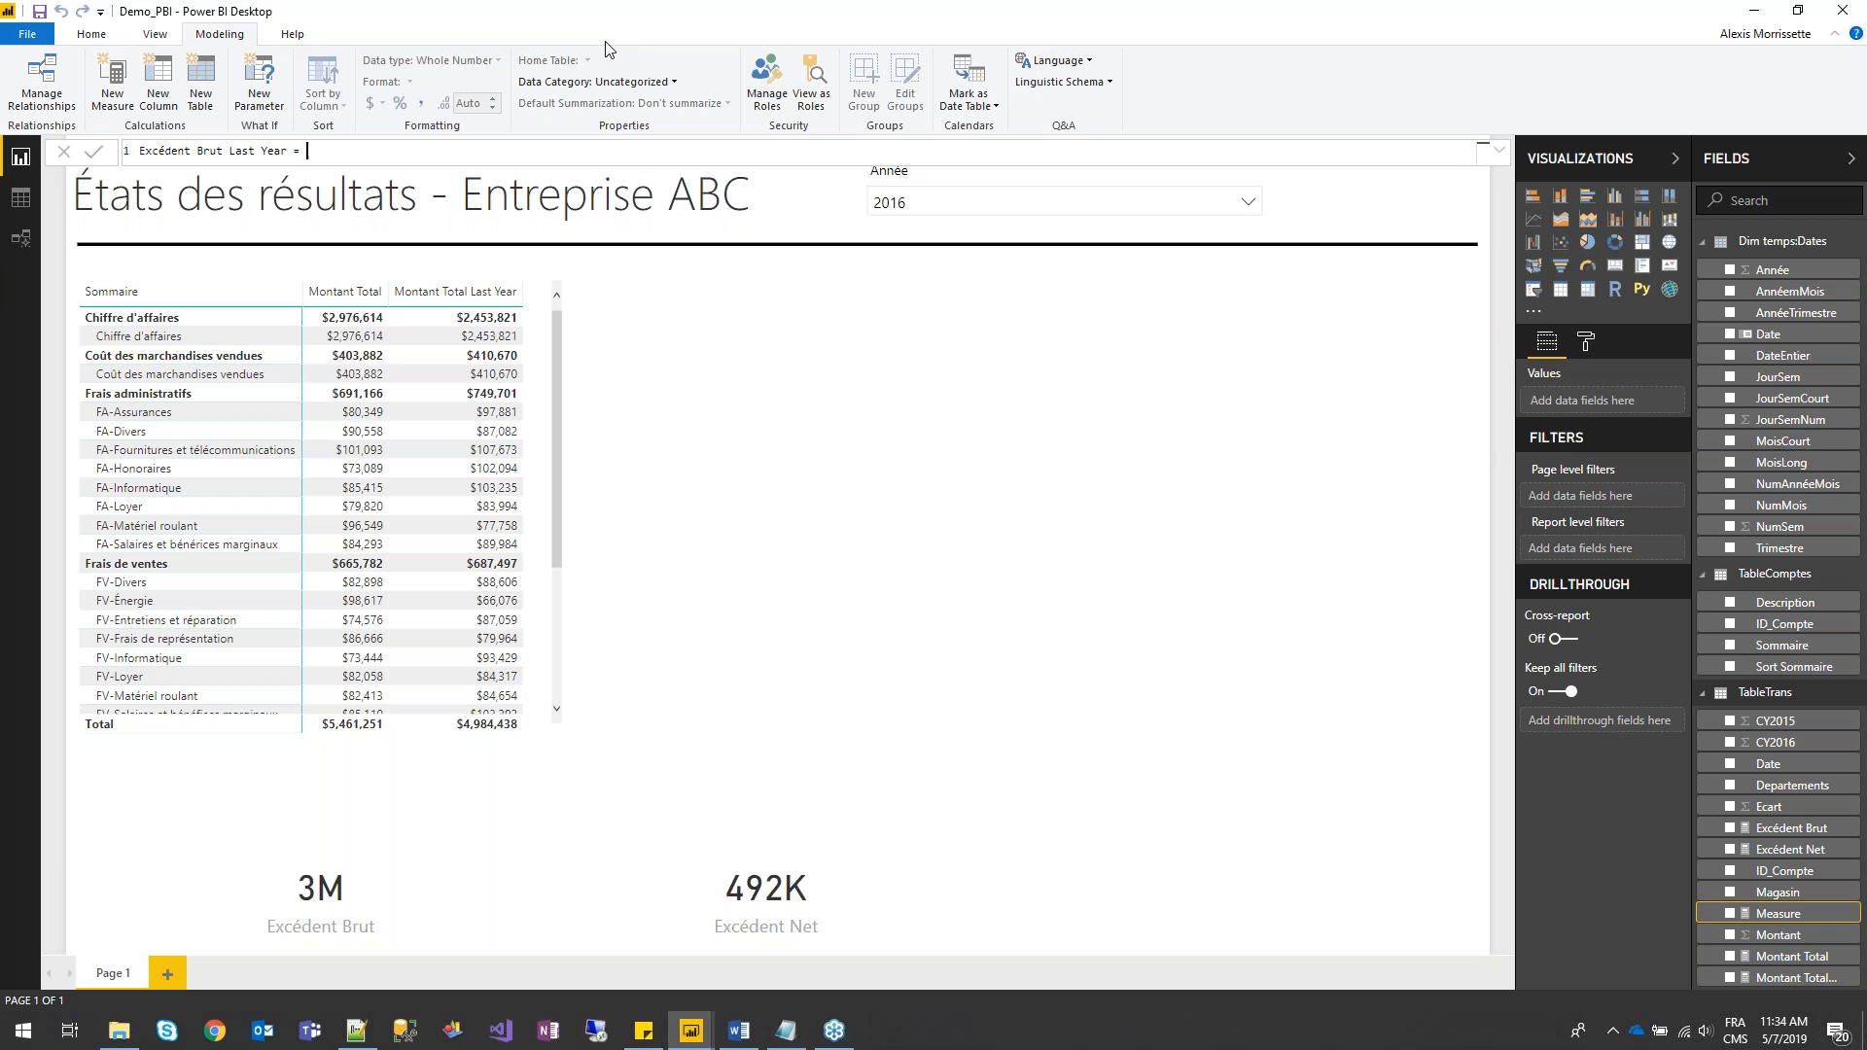
text(LCUL)
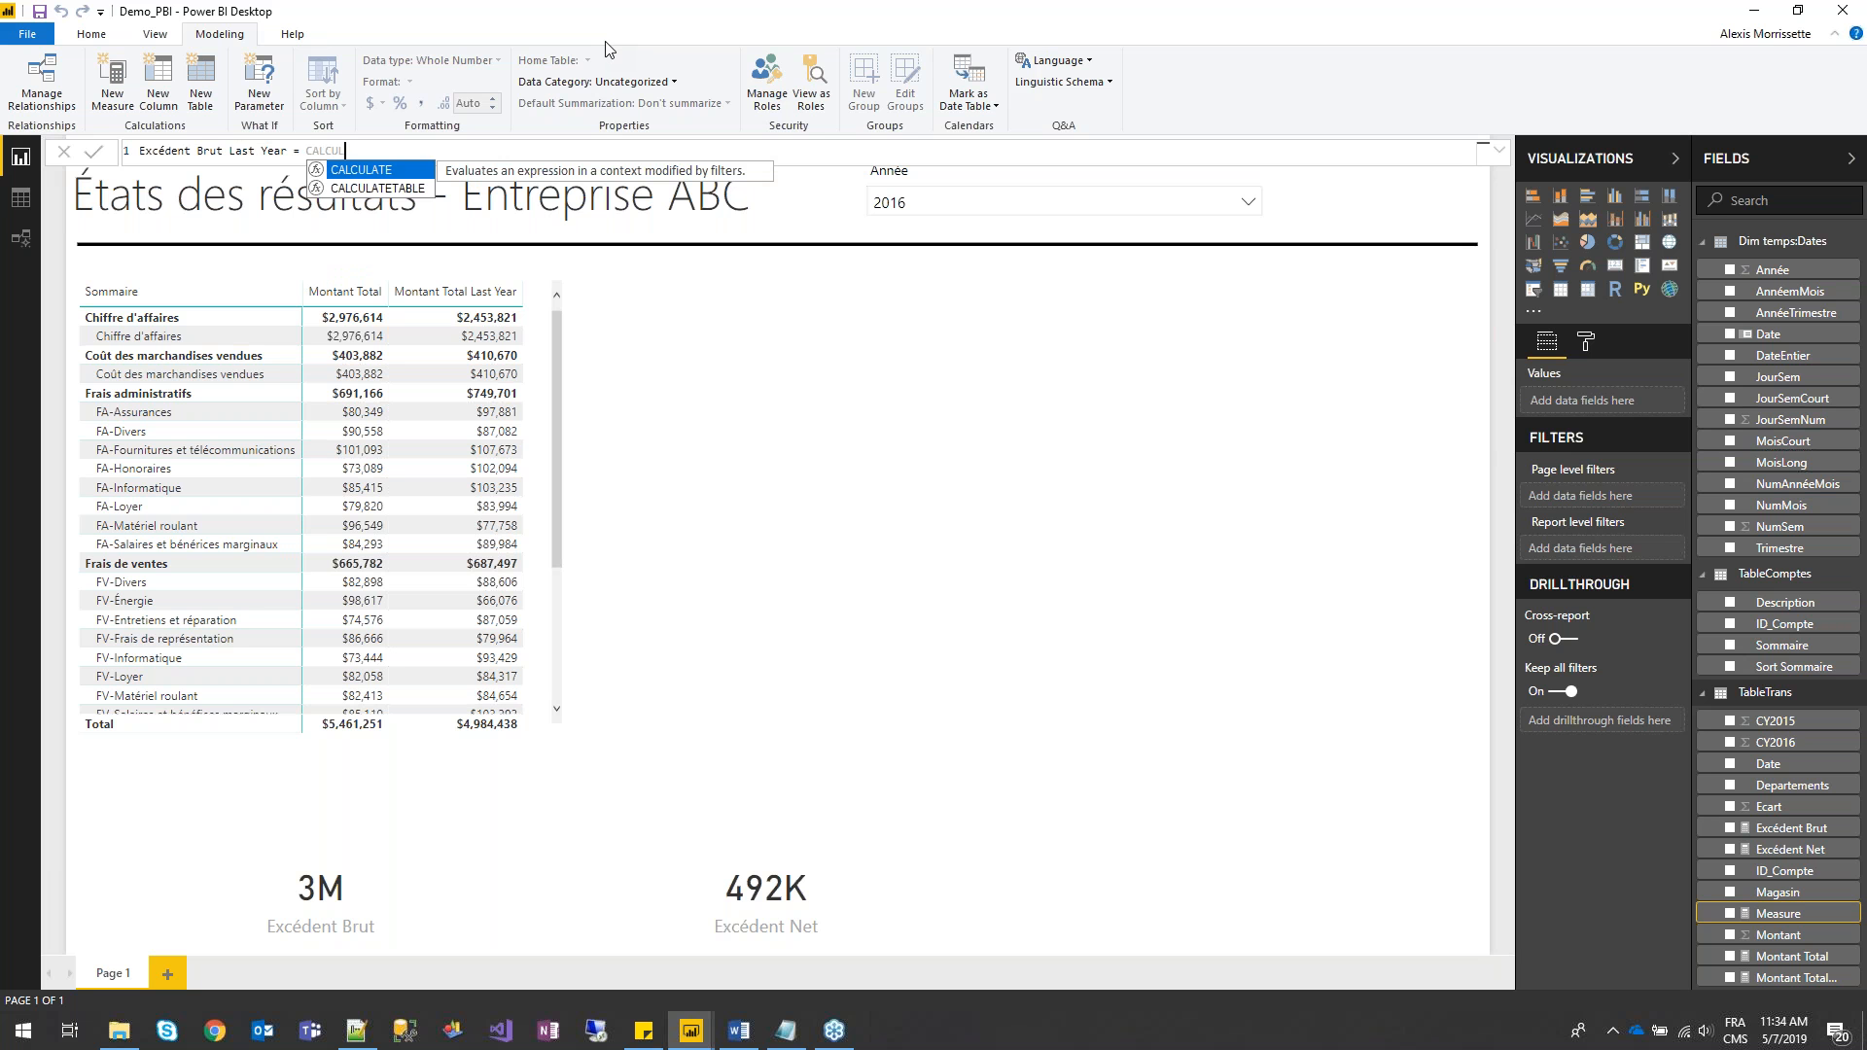
key(Tab)
text(ex)
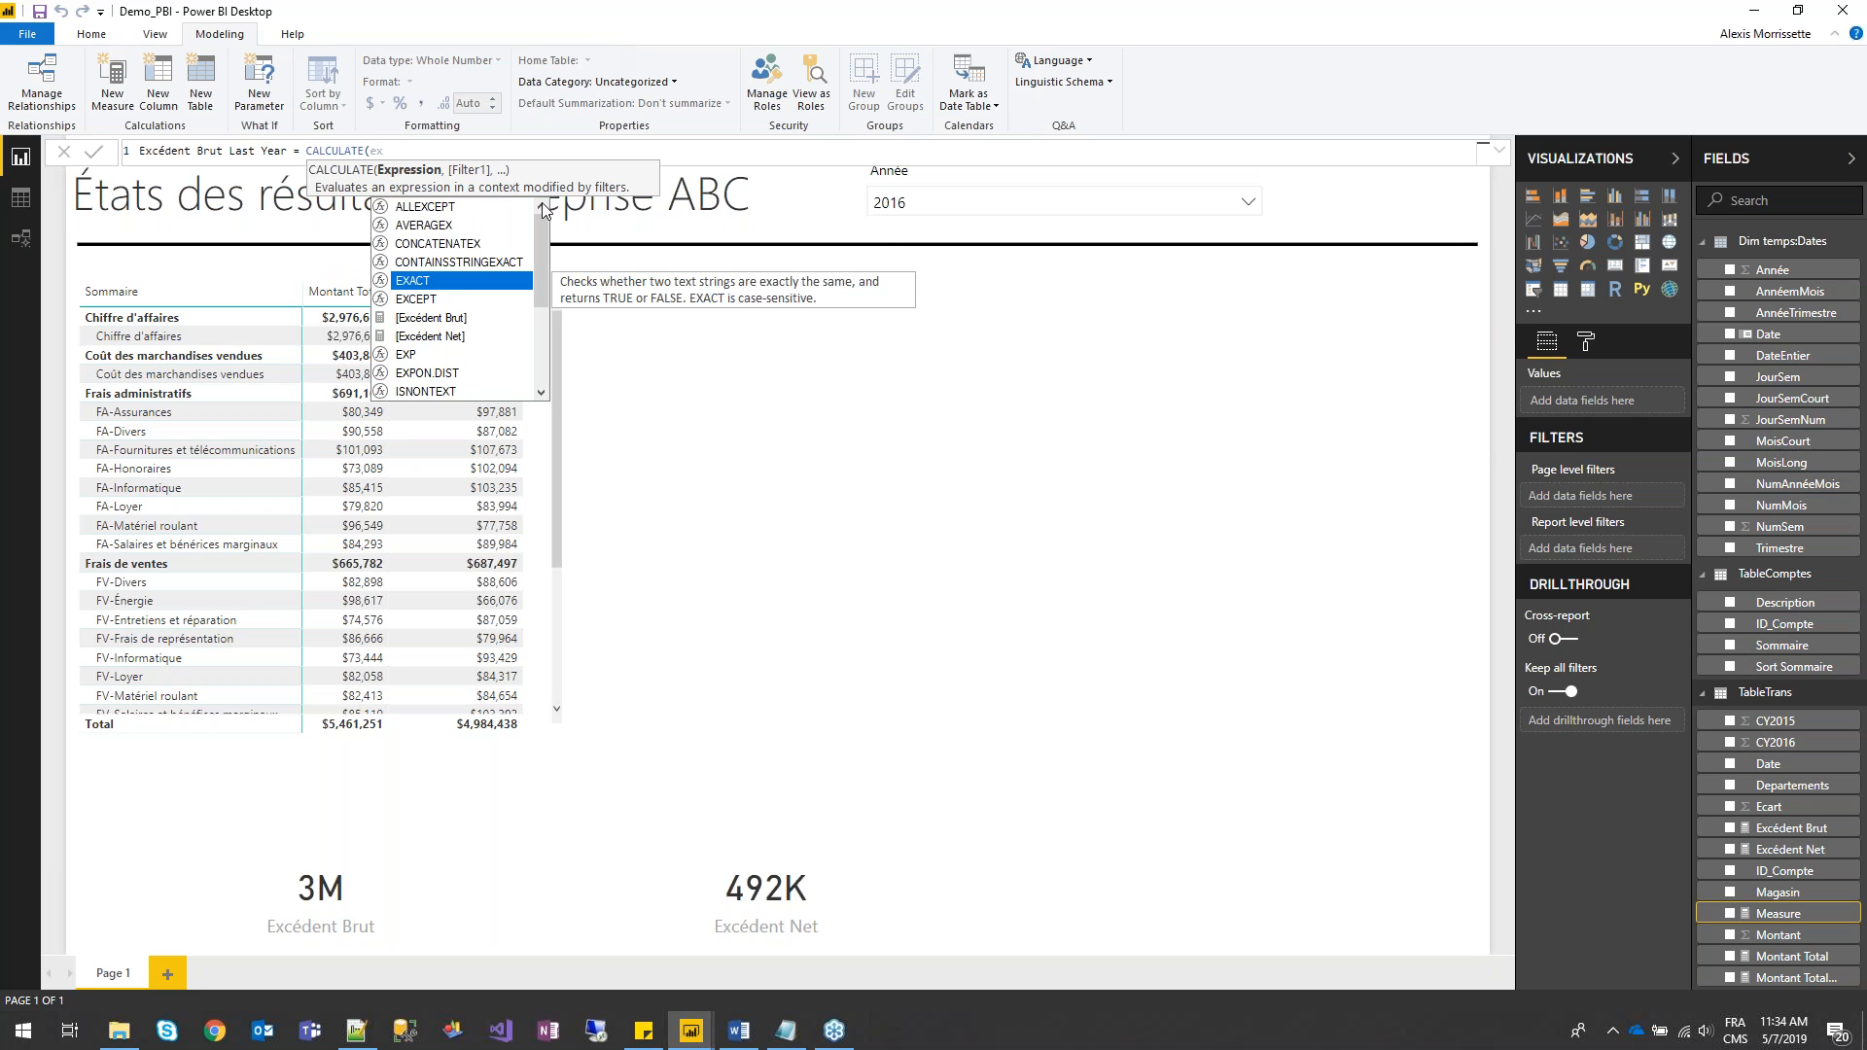
double_click(452, 318)
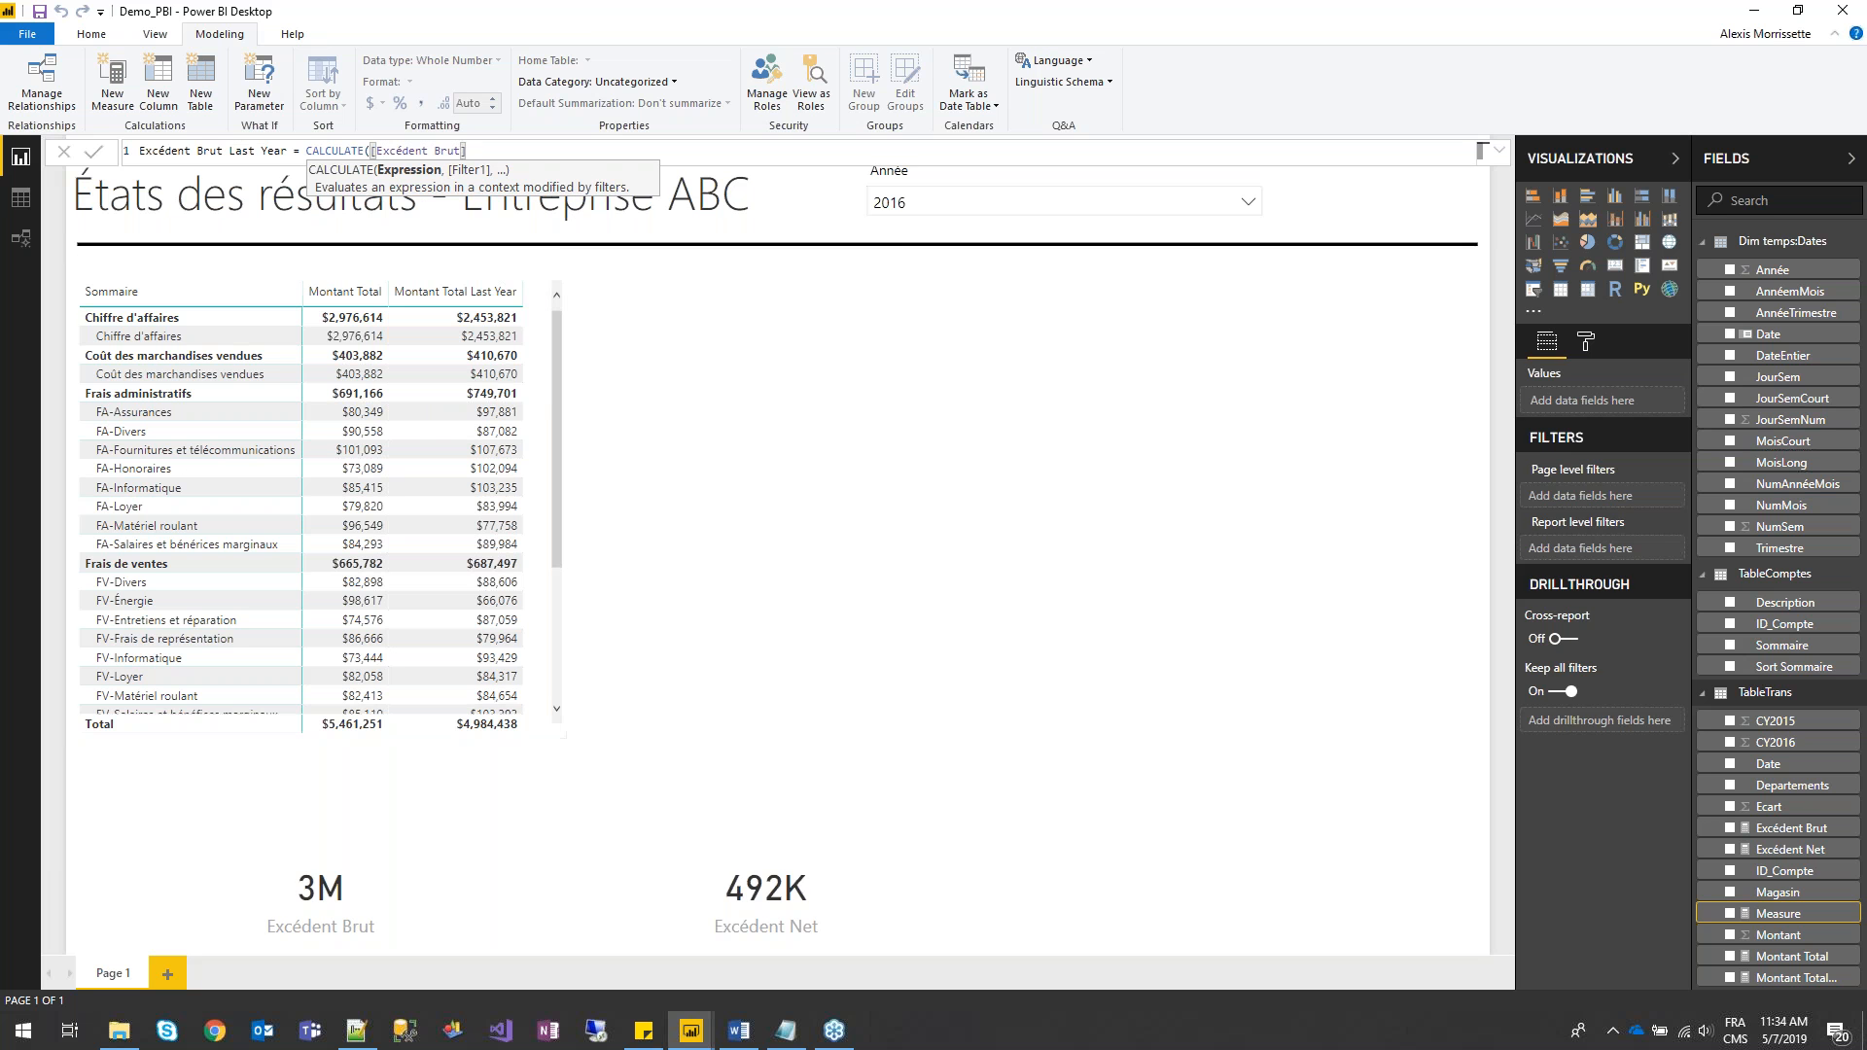
- Complete the Excédent Brut Last Year formula with the filter SAMEPERIODLASTYEAR('Dim temps:Dates'[Date]) and commit the measure
text(,)
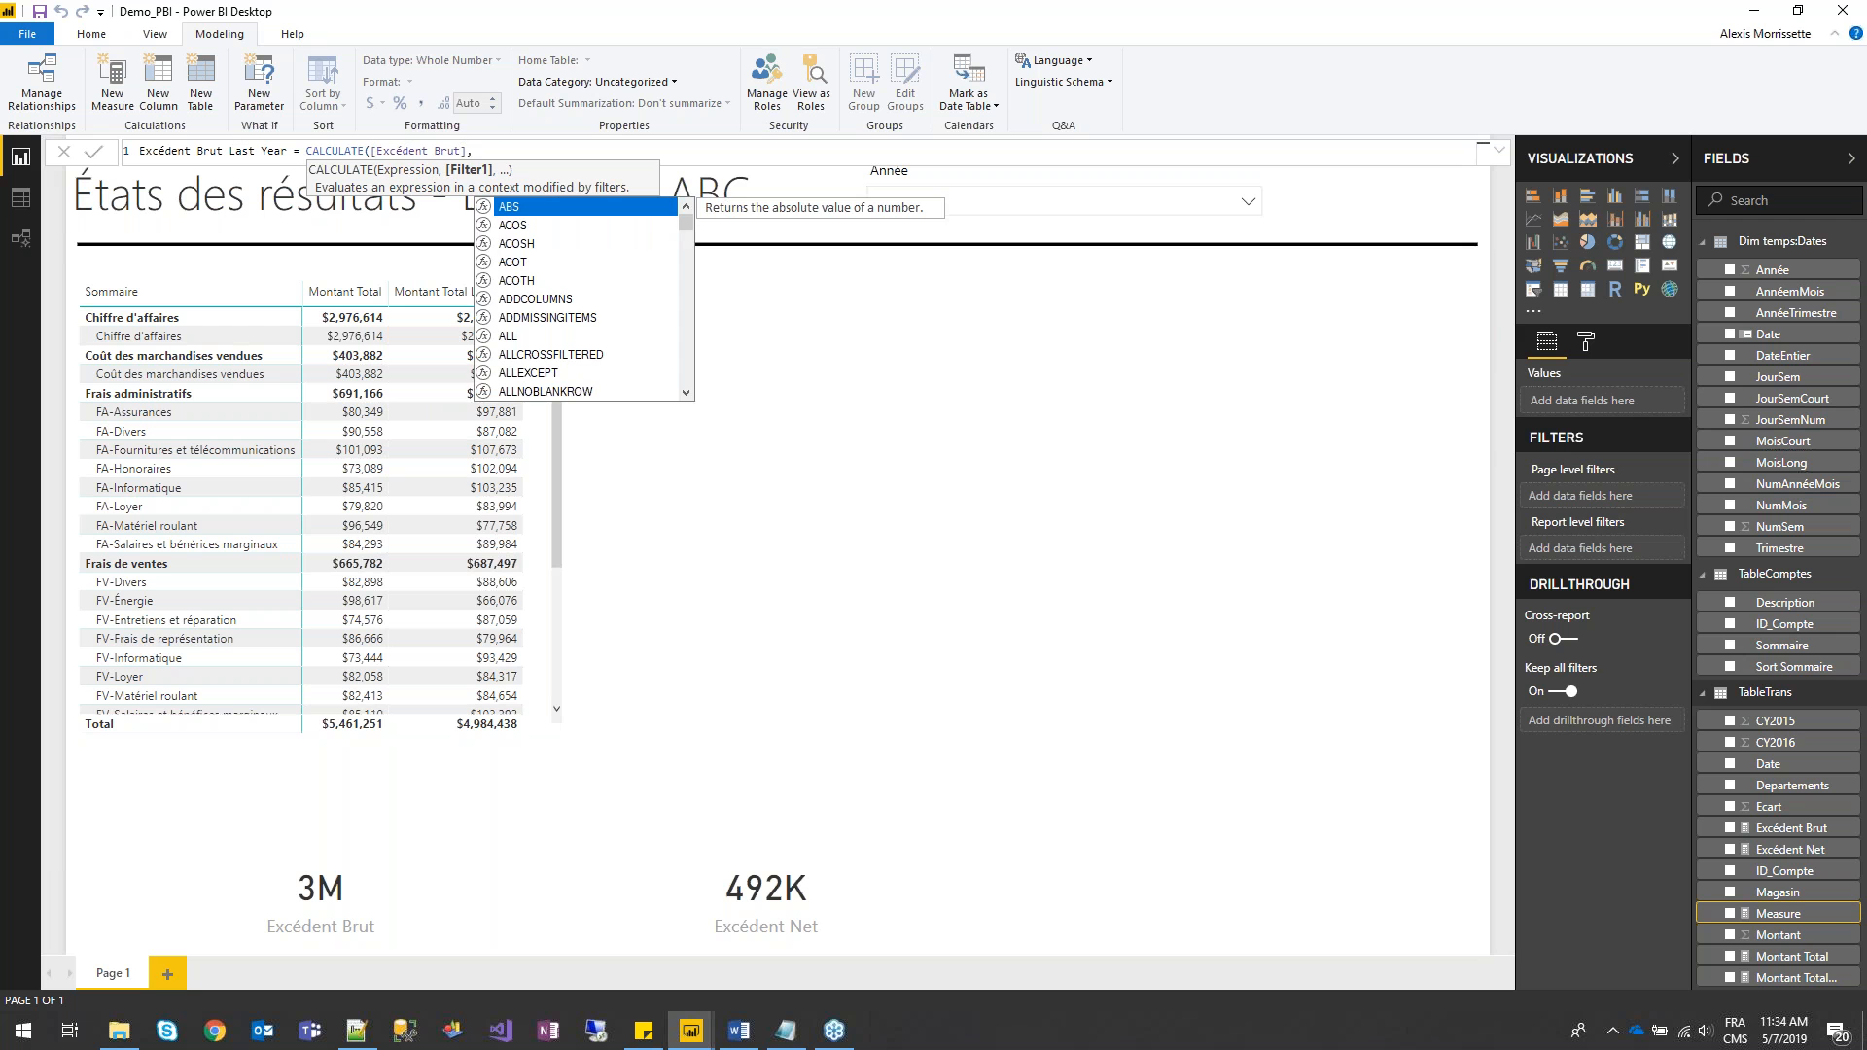
text(SA)
key(Tab)
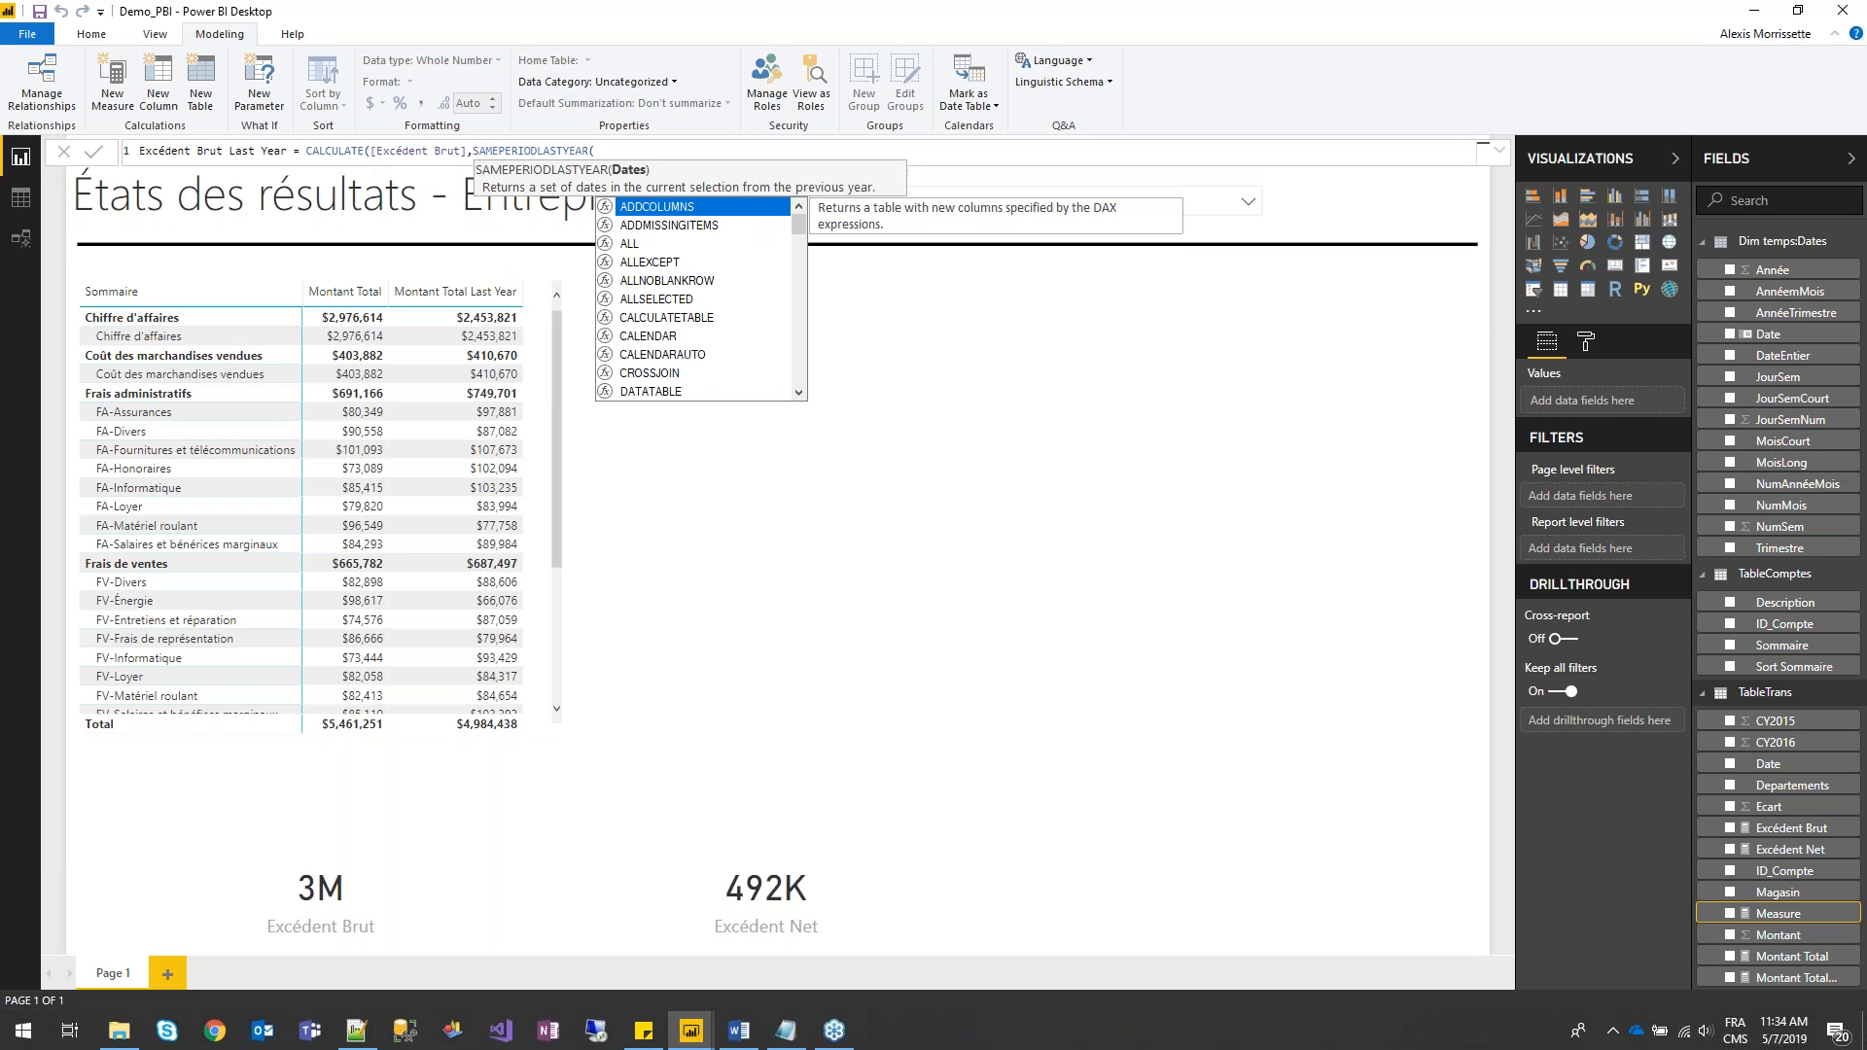
text(date)
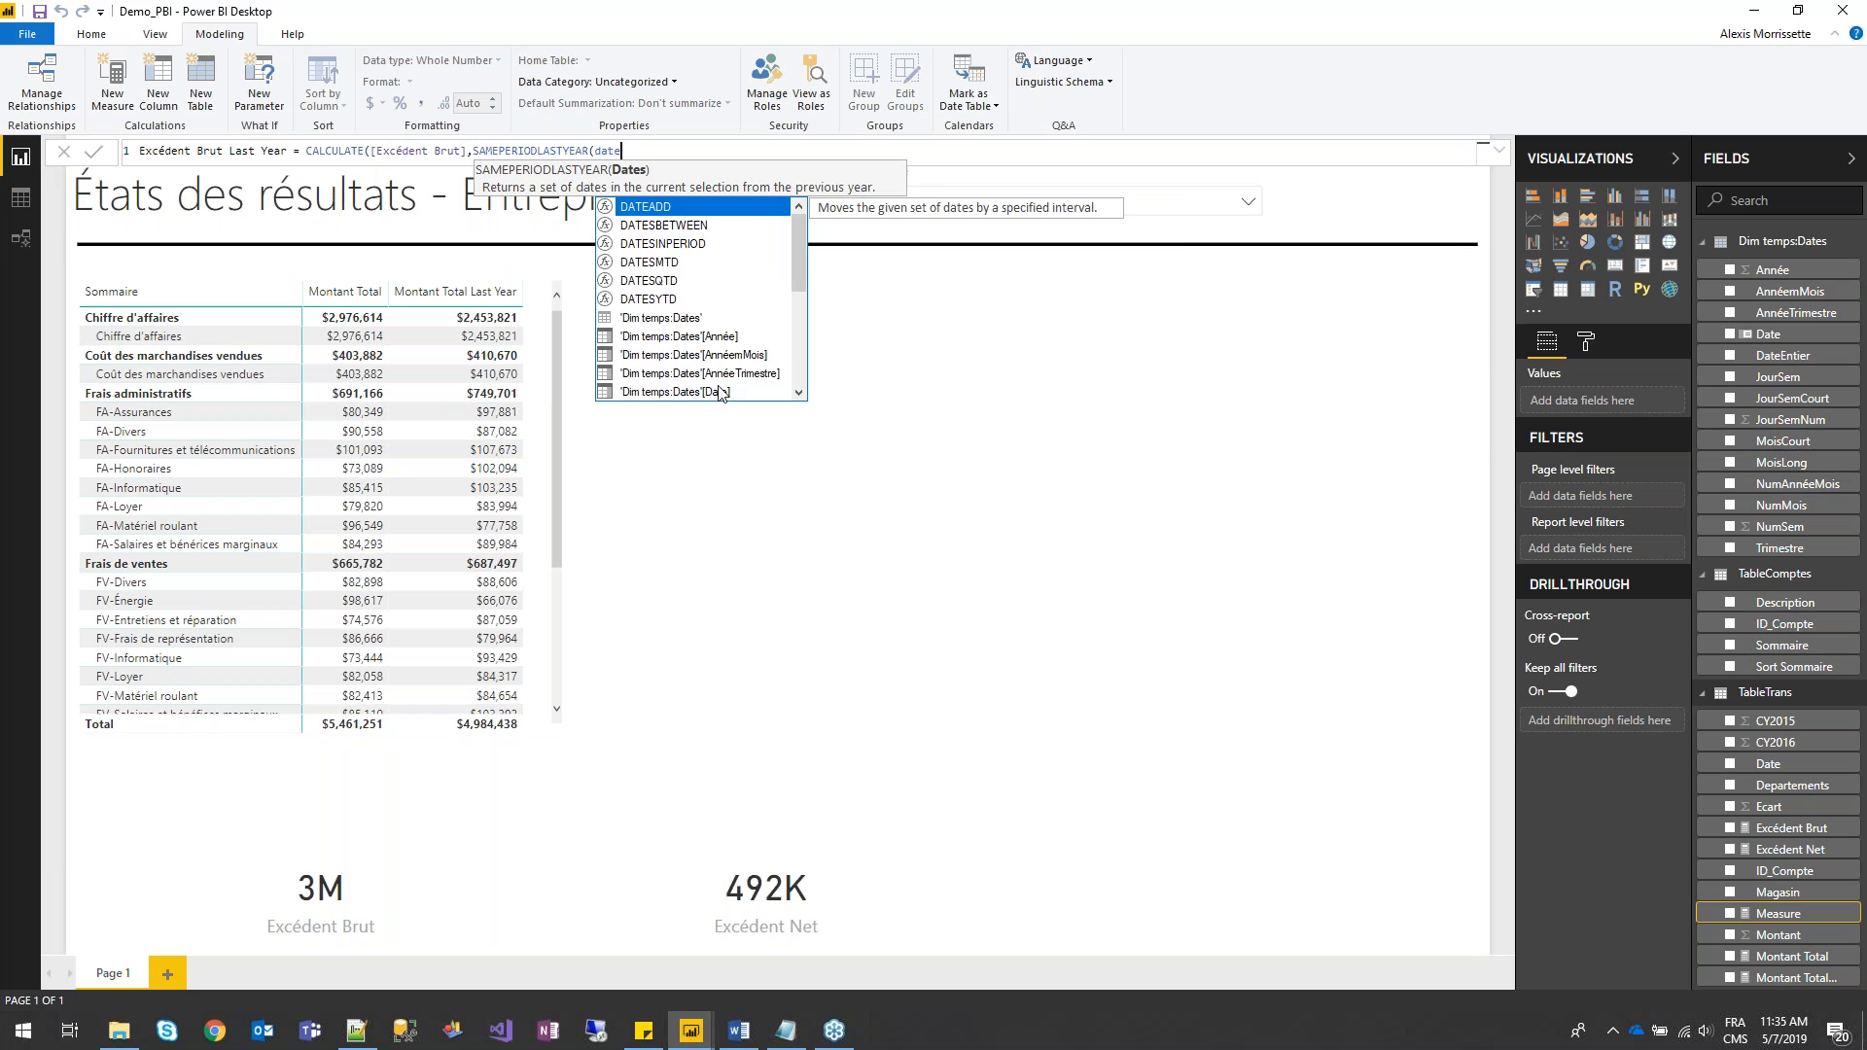
click(720, 391)
text())
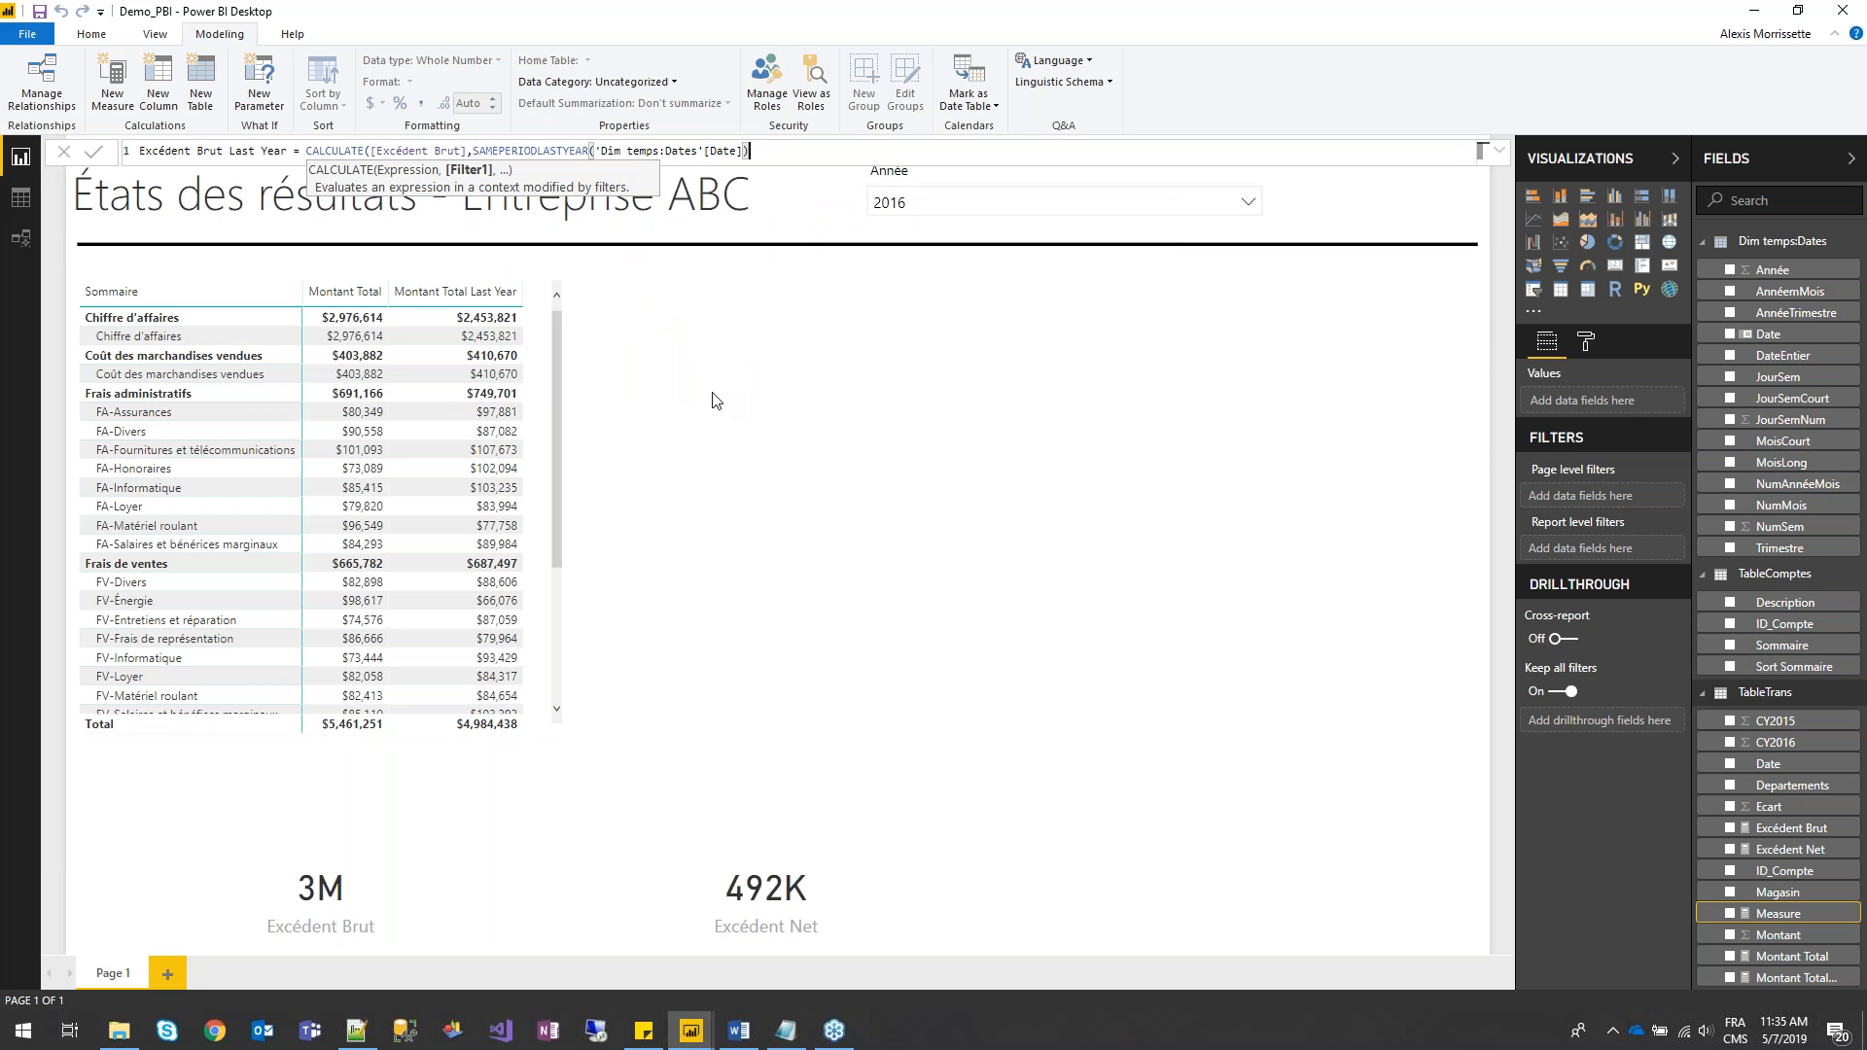
key(Return)
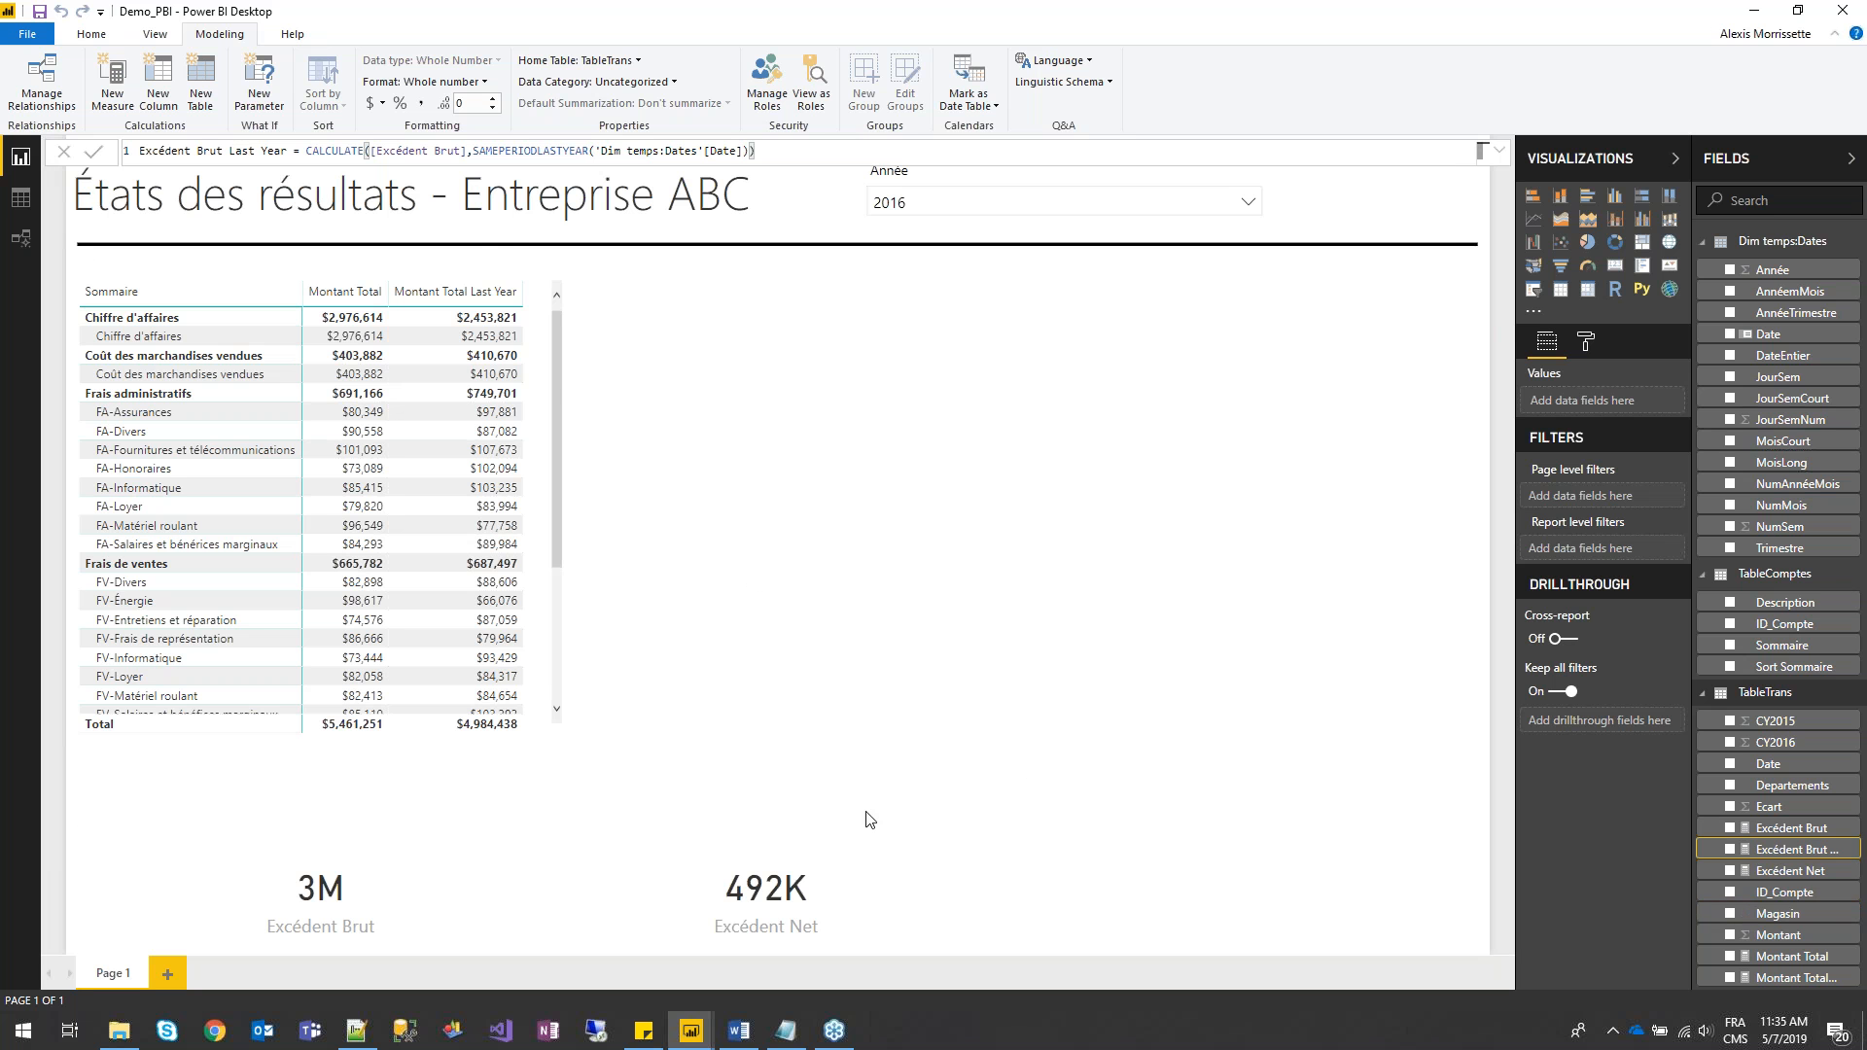
- Switch to the DAX - Formulas.txt file in Notepad and copy the Excédent Net Last Year formula line
click(786, 1031)
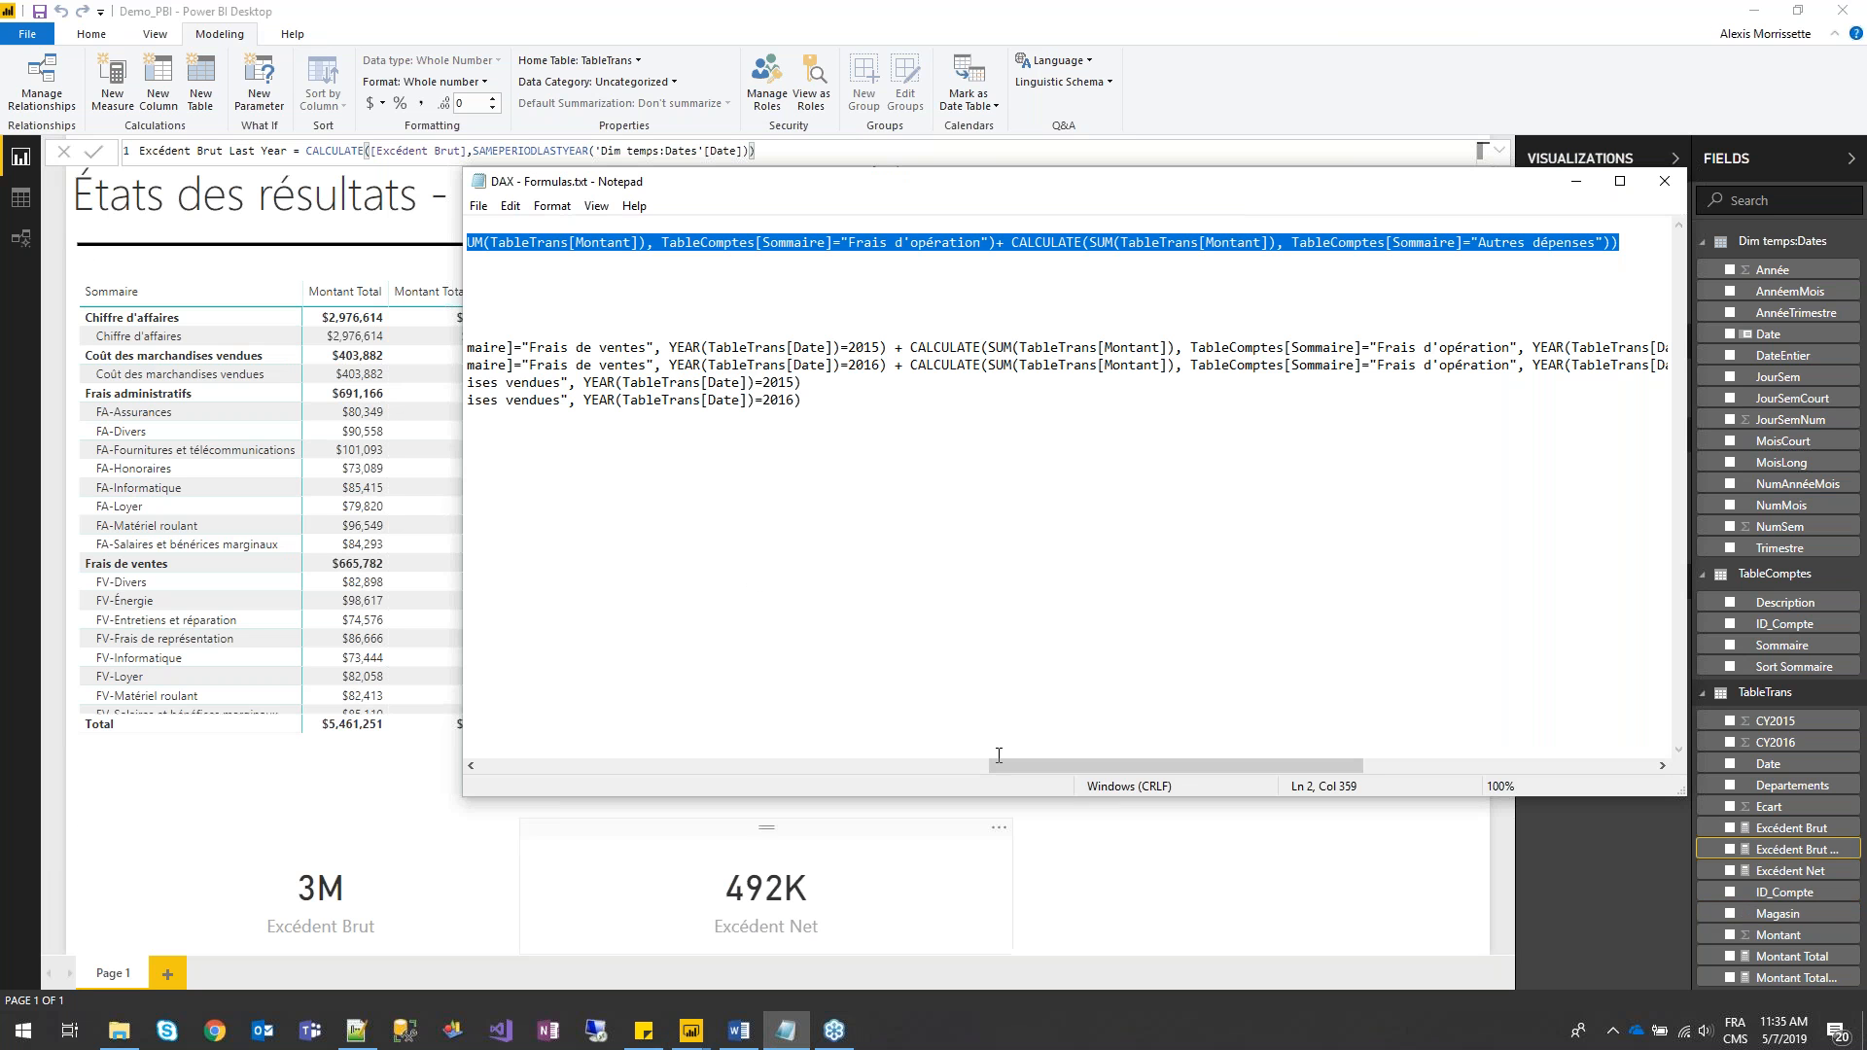
drag(1066, 762, 555, 764)
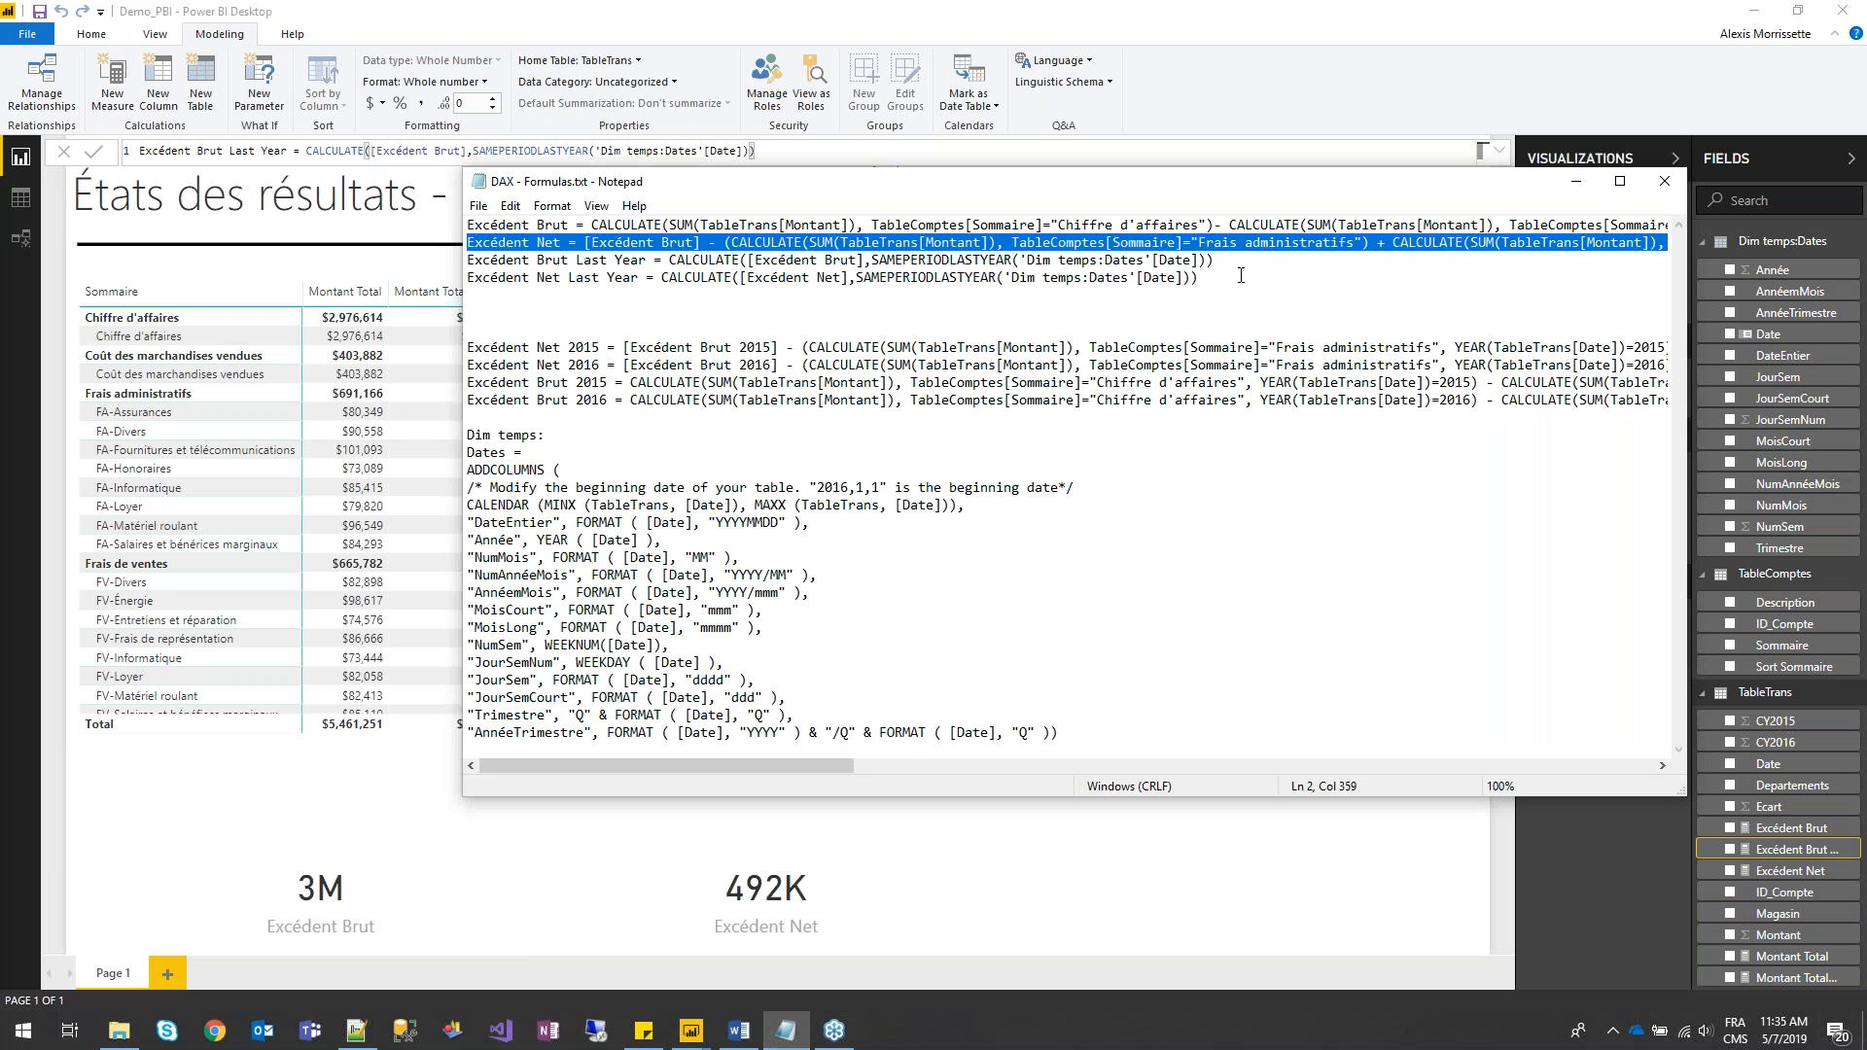
drag(1207, 279, 428, 278)
key(ctrl+c)
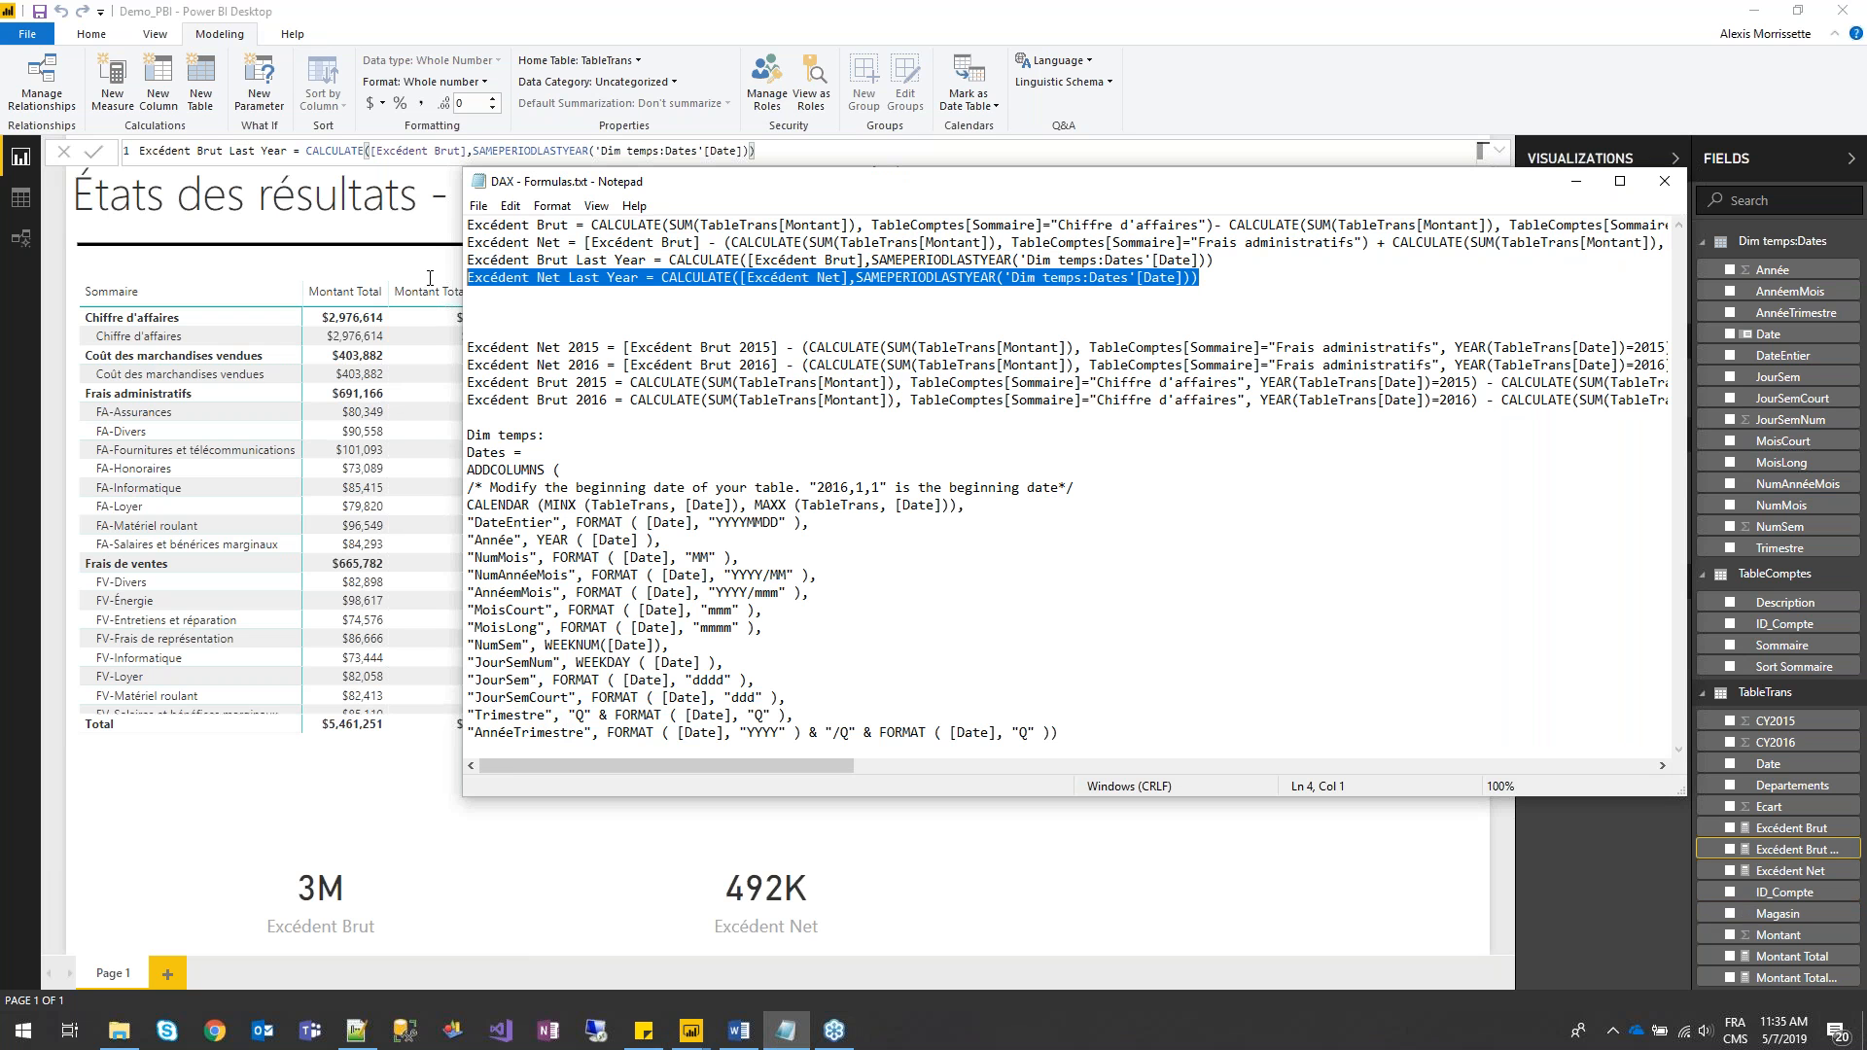
- Return to Power BI and create the Excédent Net Last Year measure in TableTrans from the copied formula
click(1765, 699)
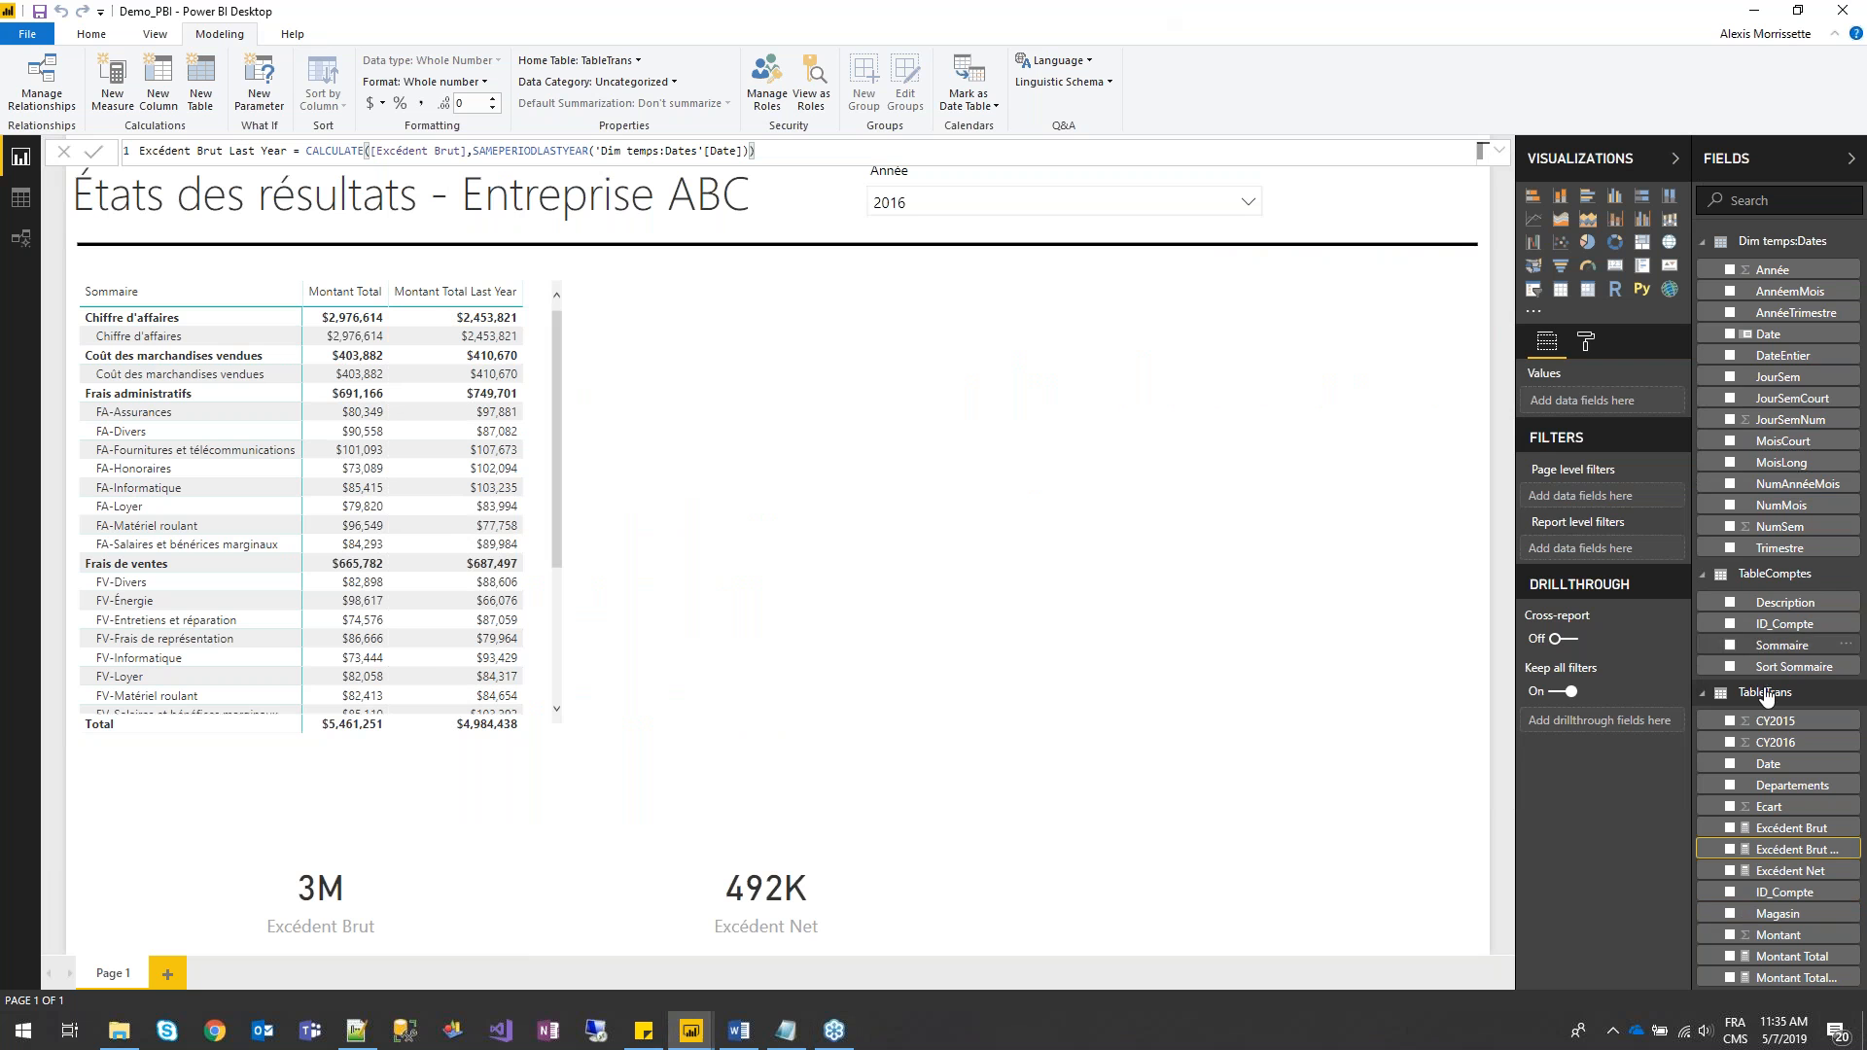
right_click(1765, 699)
click(1797, 379)
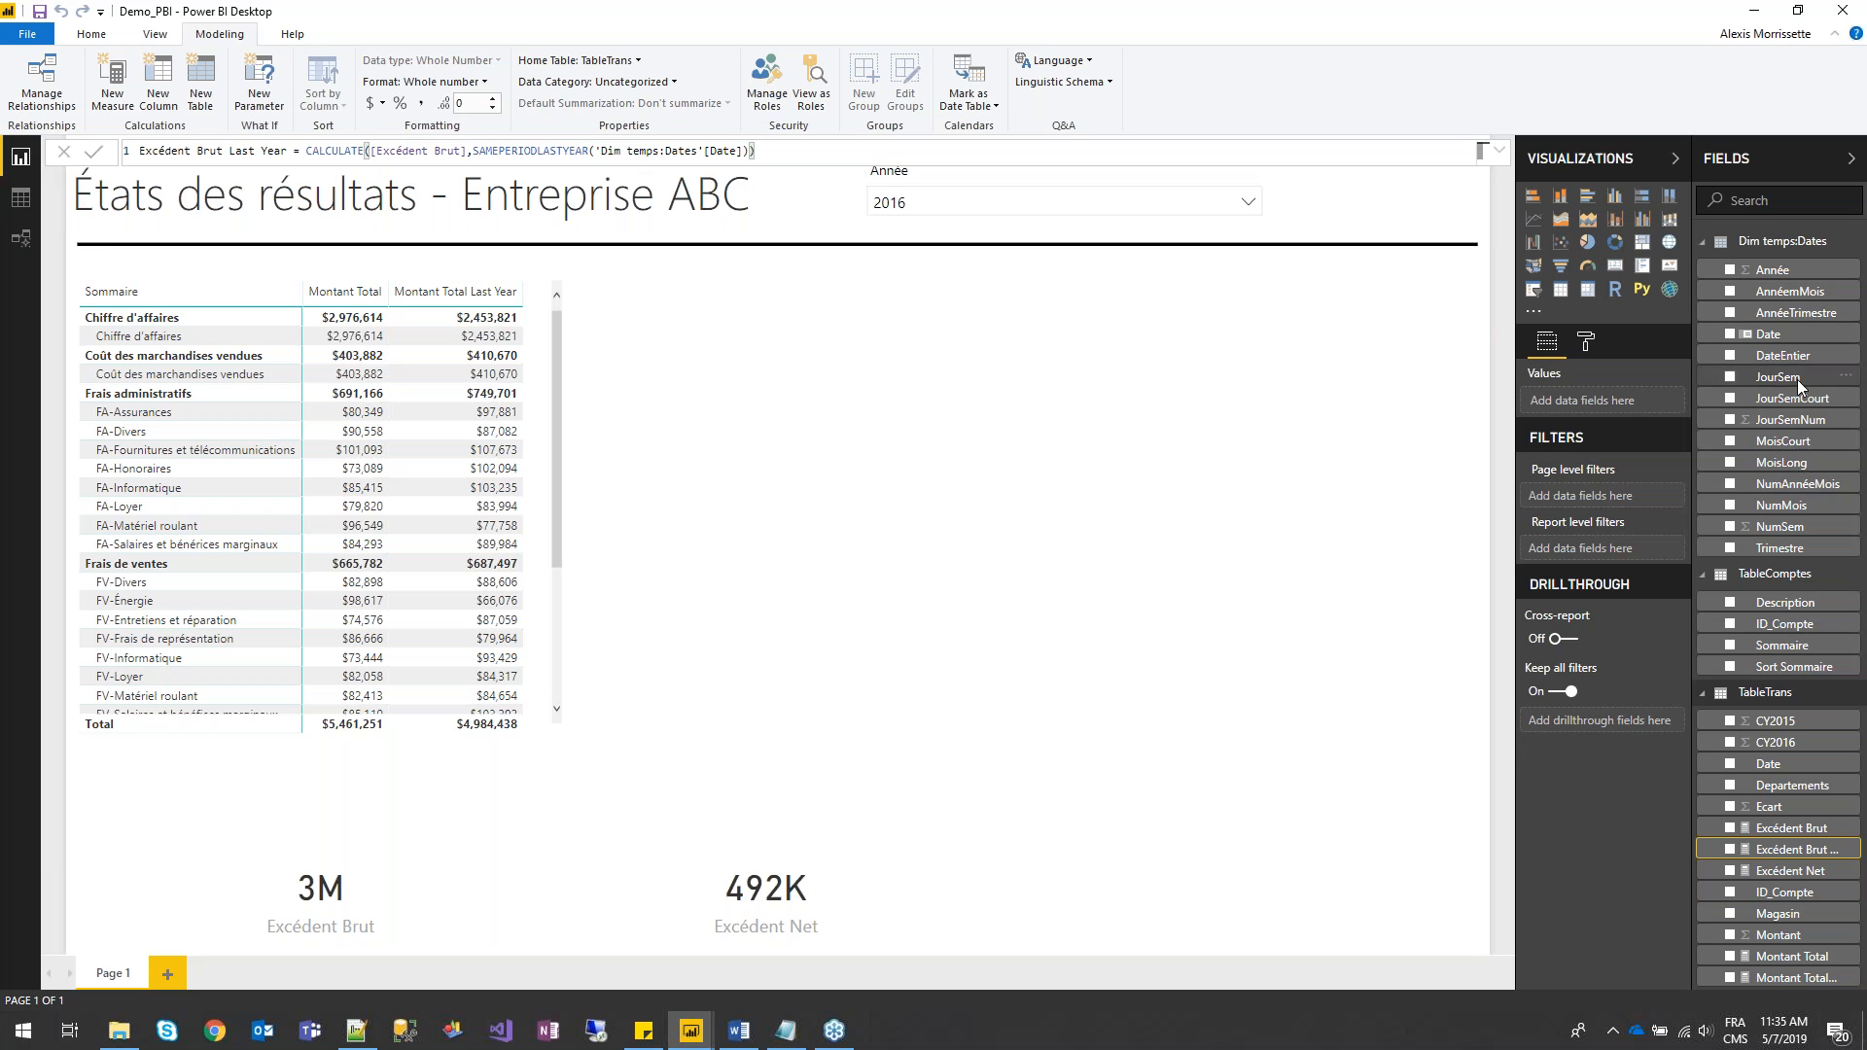
key(ctrl+v)
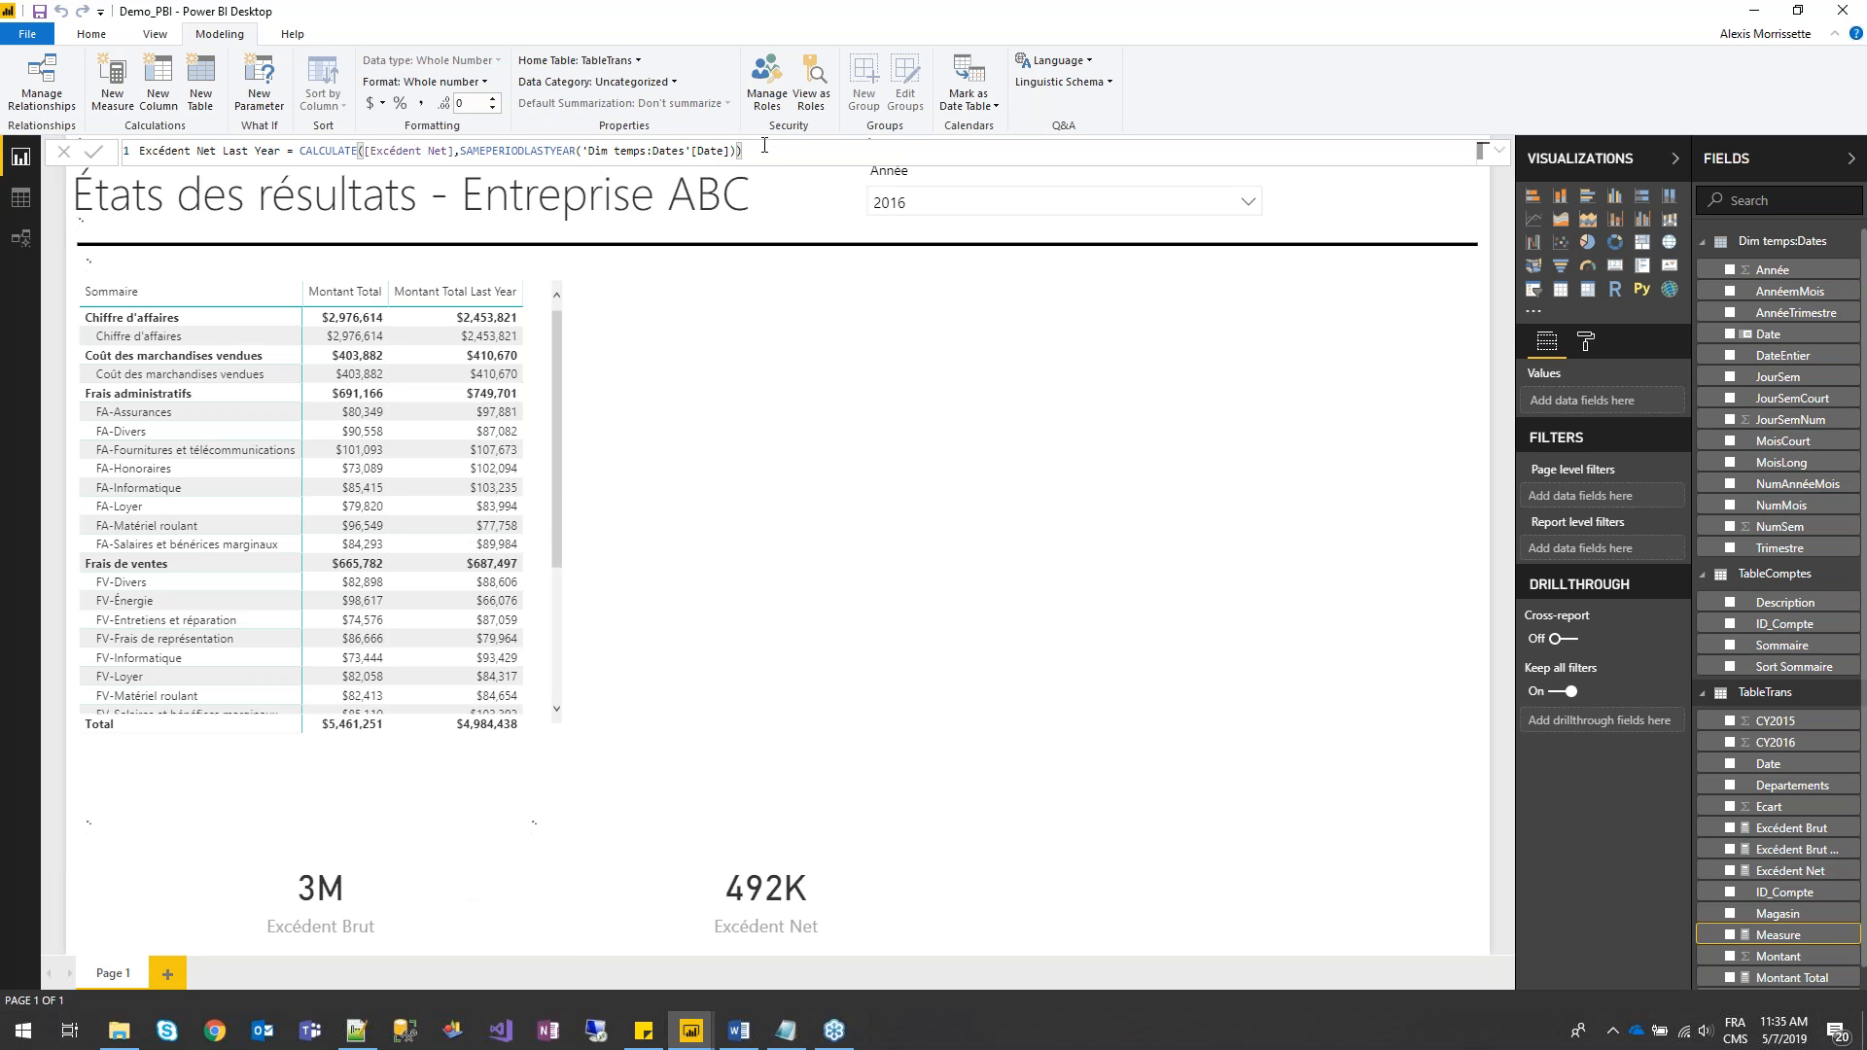
key(Return)
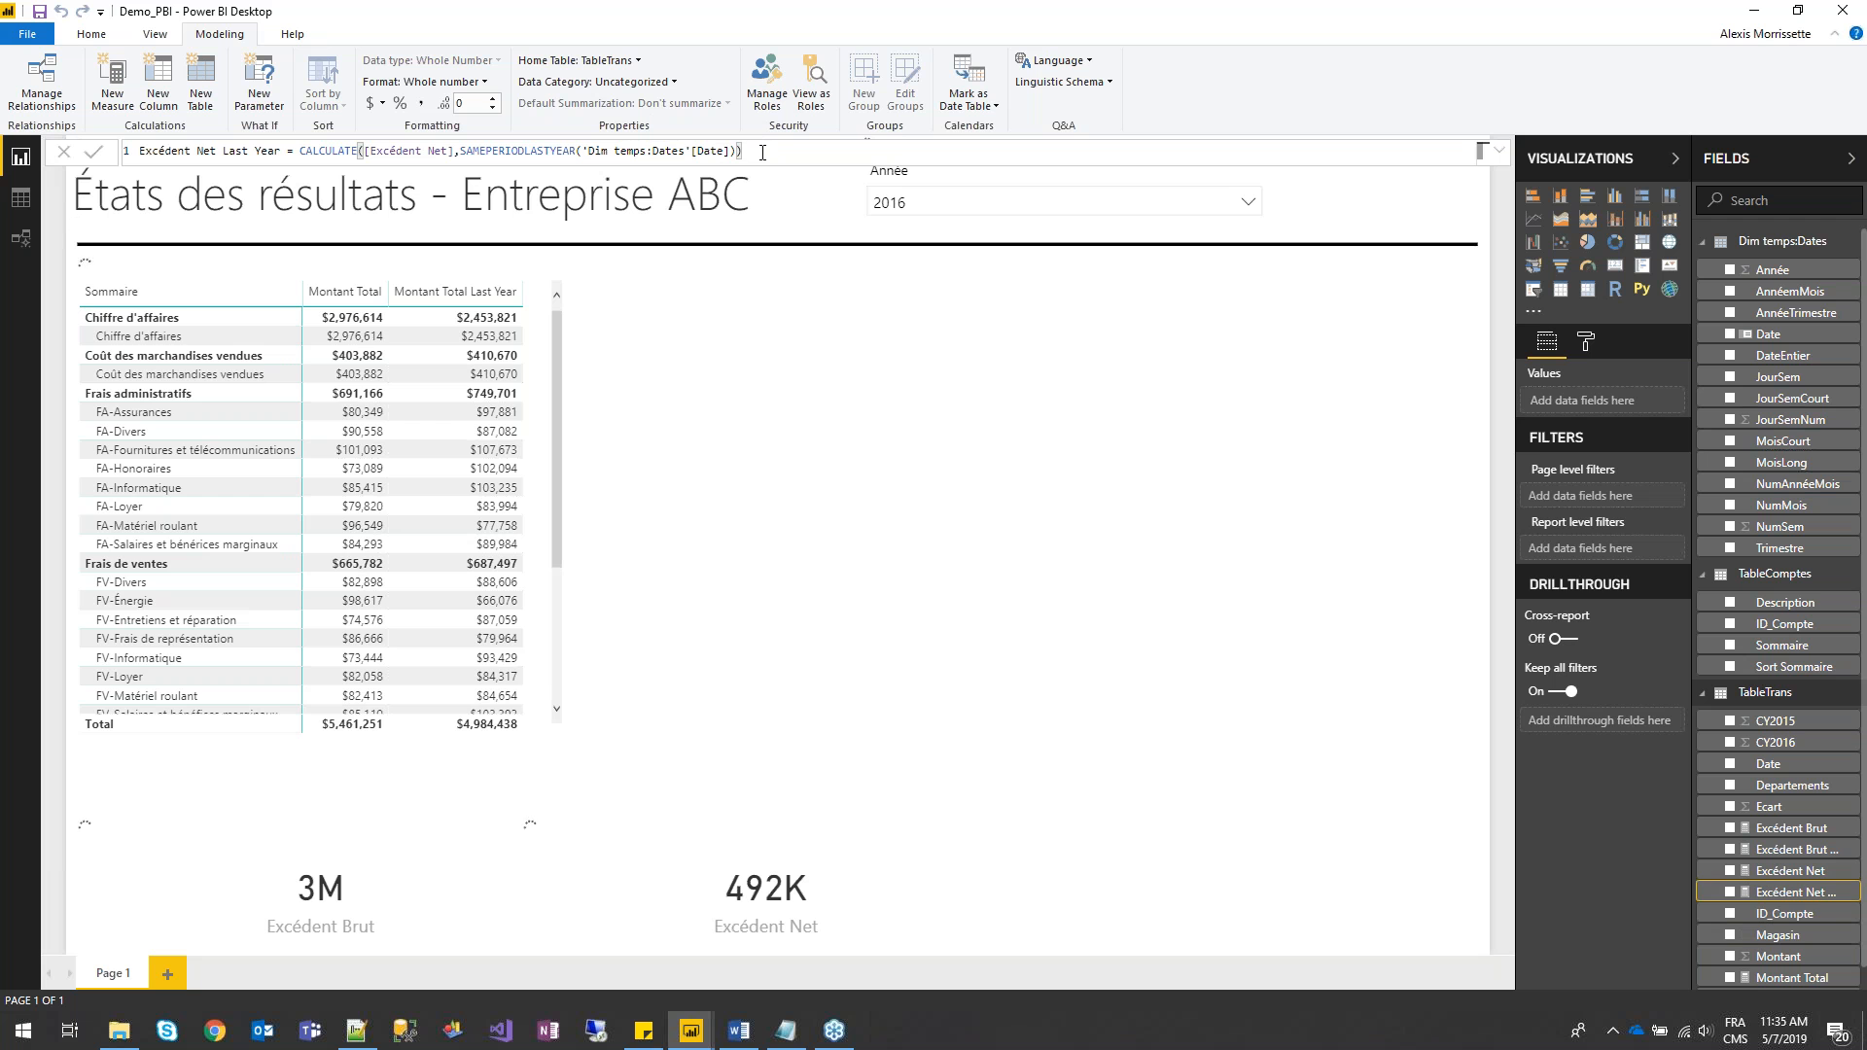
click(724, 746)
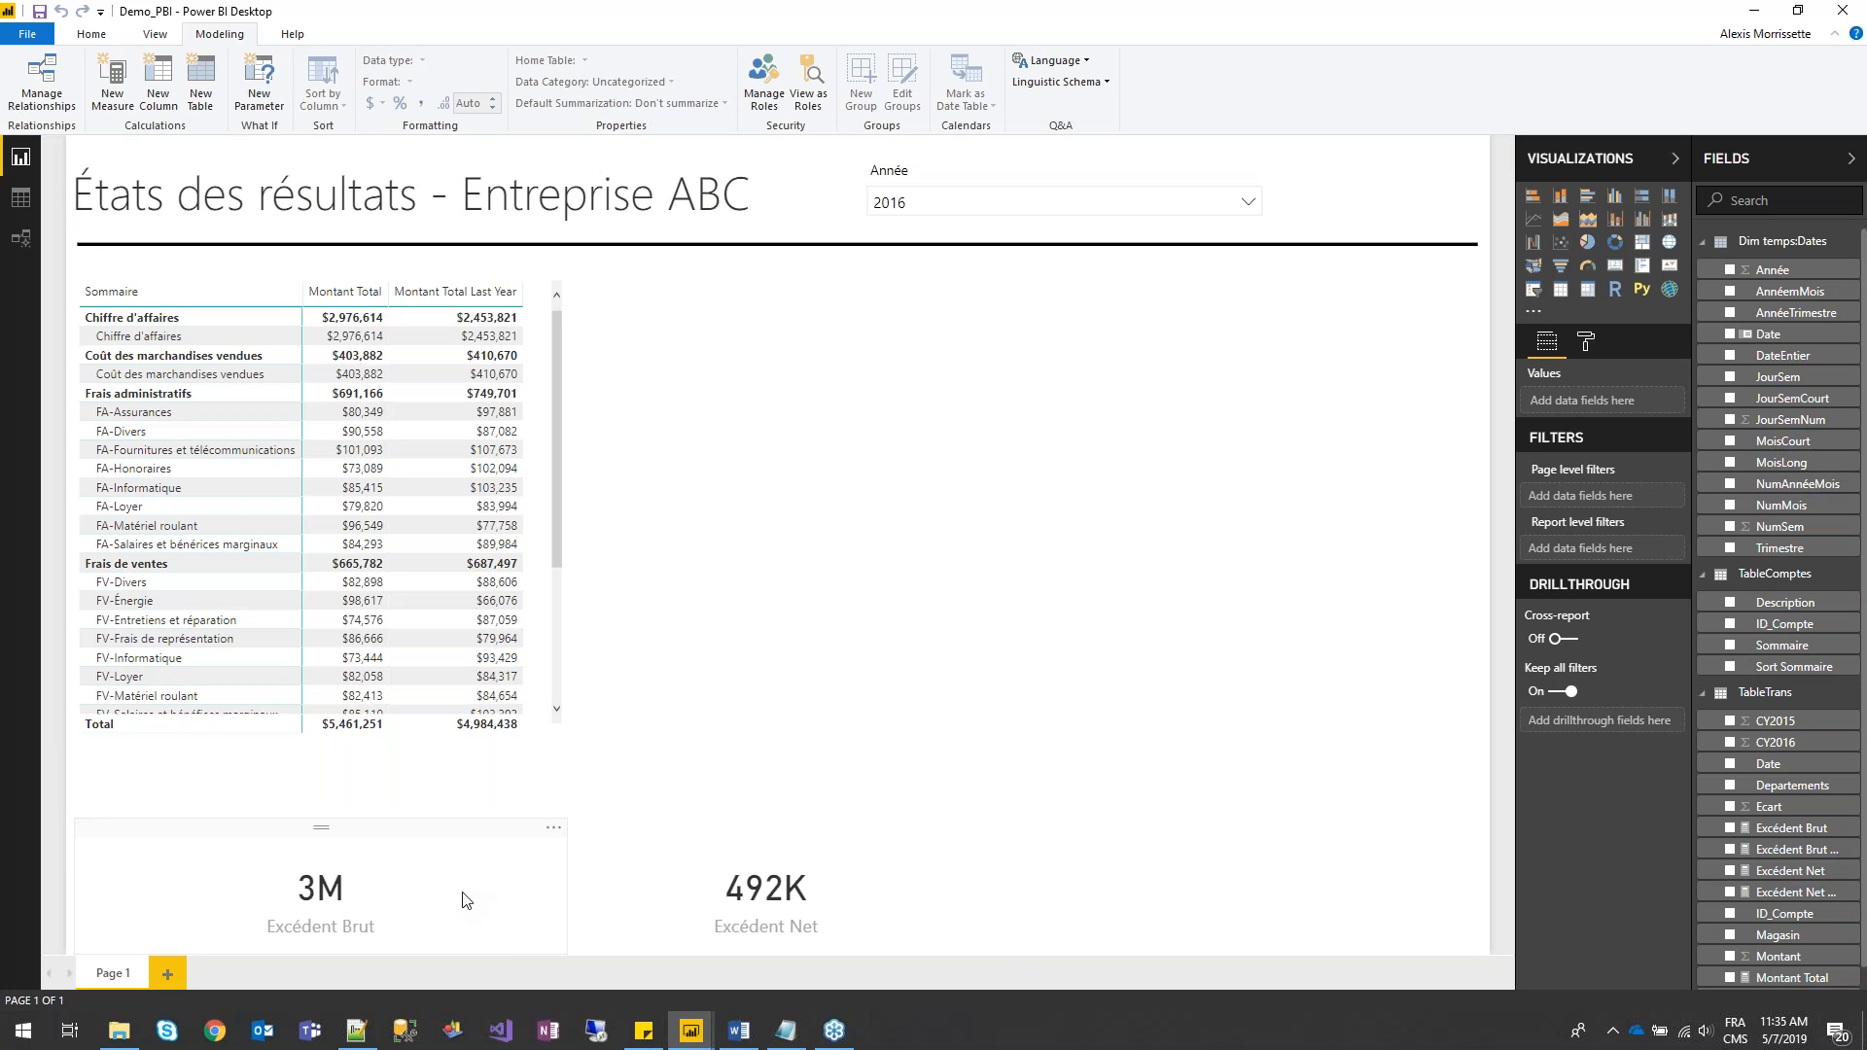
- Place a narrower copy of the Excédent Brut card beside the Excédent Net card and show Excédent Brut Last Year in it
click(467, 896)
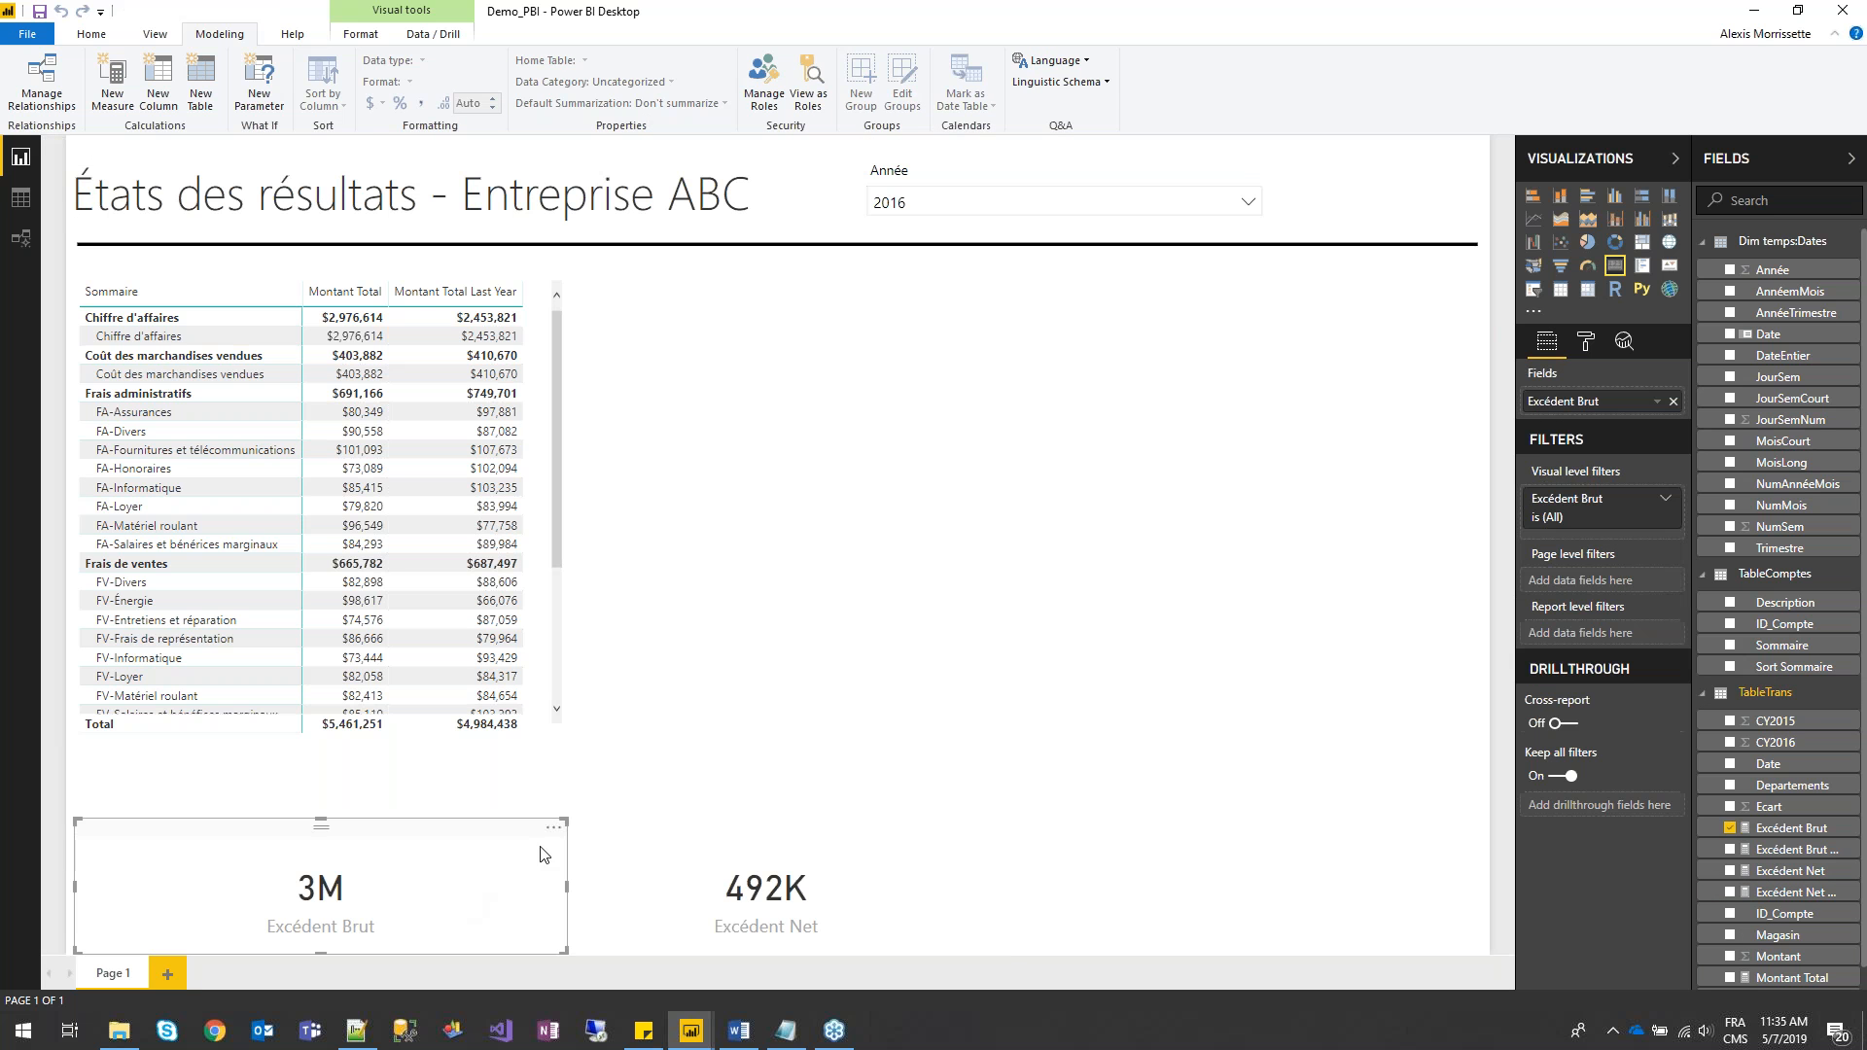
click(746, 719)
key(ctrl+v)
drag(583, 880, 1203, 887)
click(1506, 866)
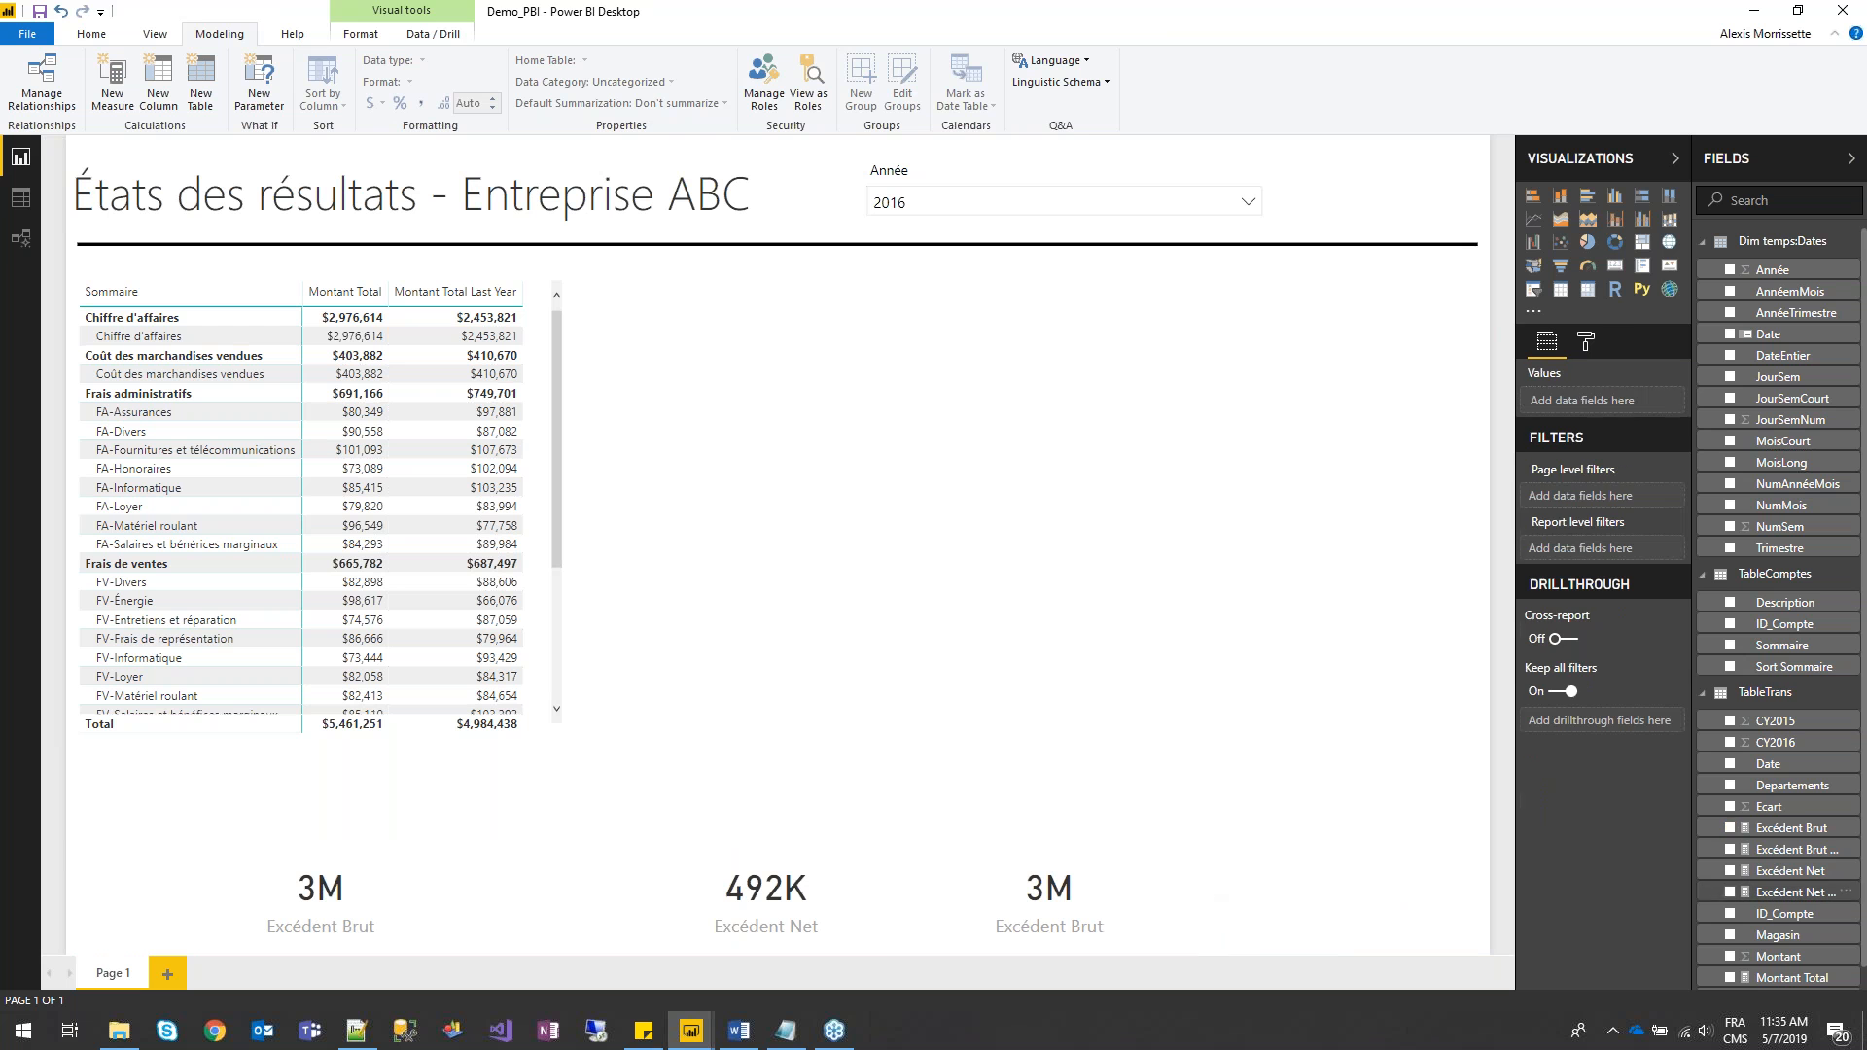
click(1147, 884)
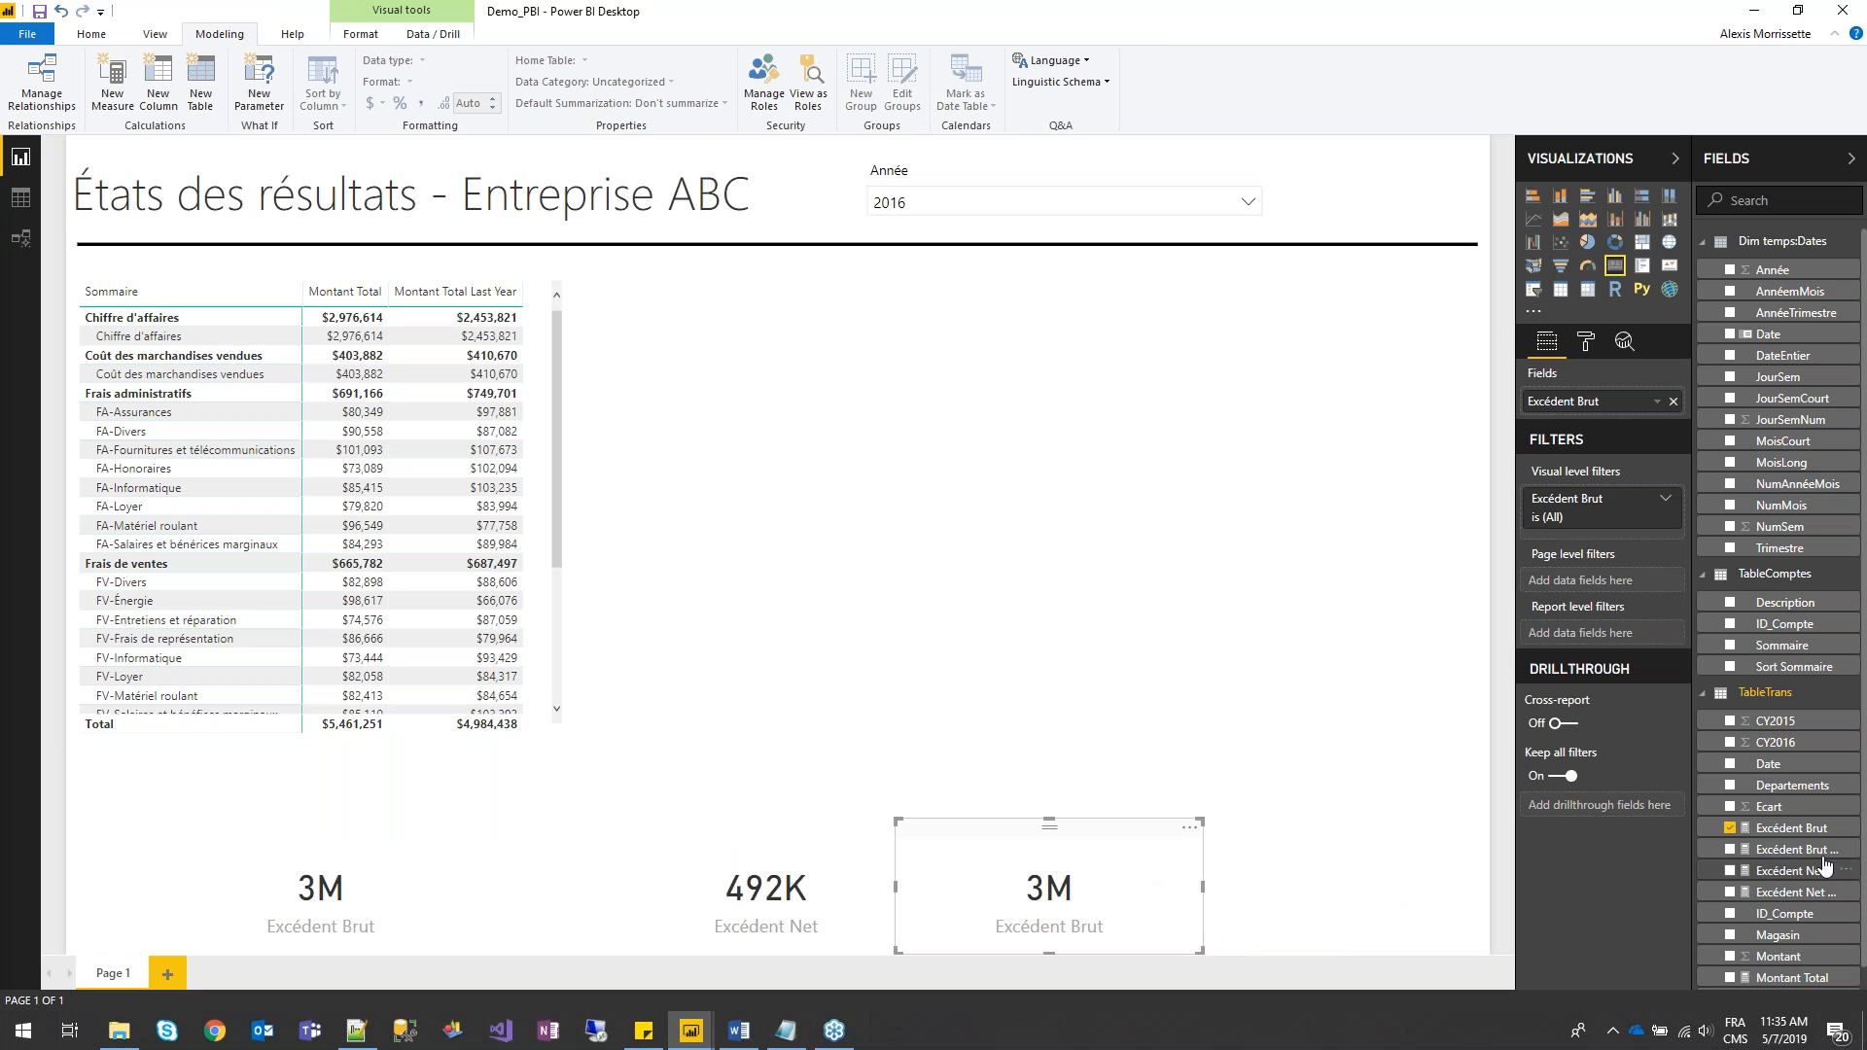
drag(1792, 849, 1619, 407)
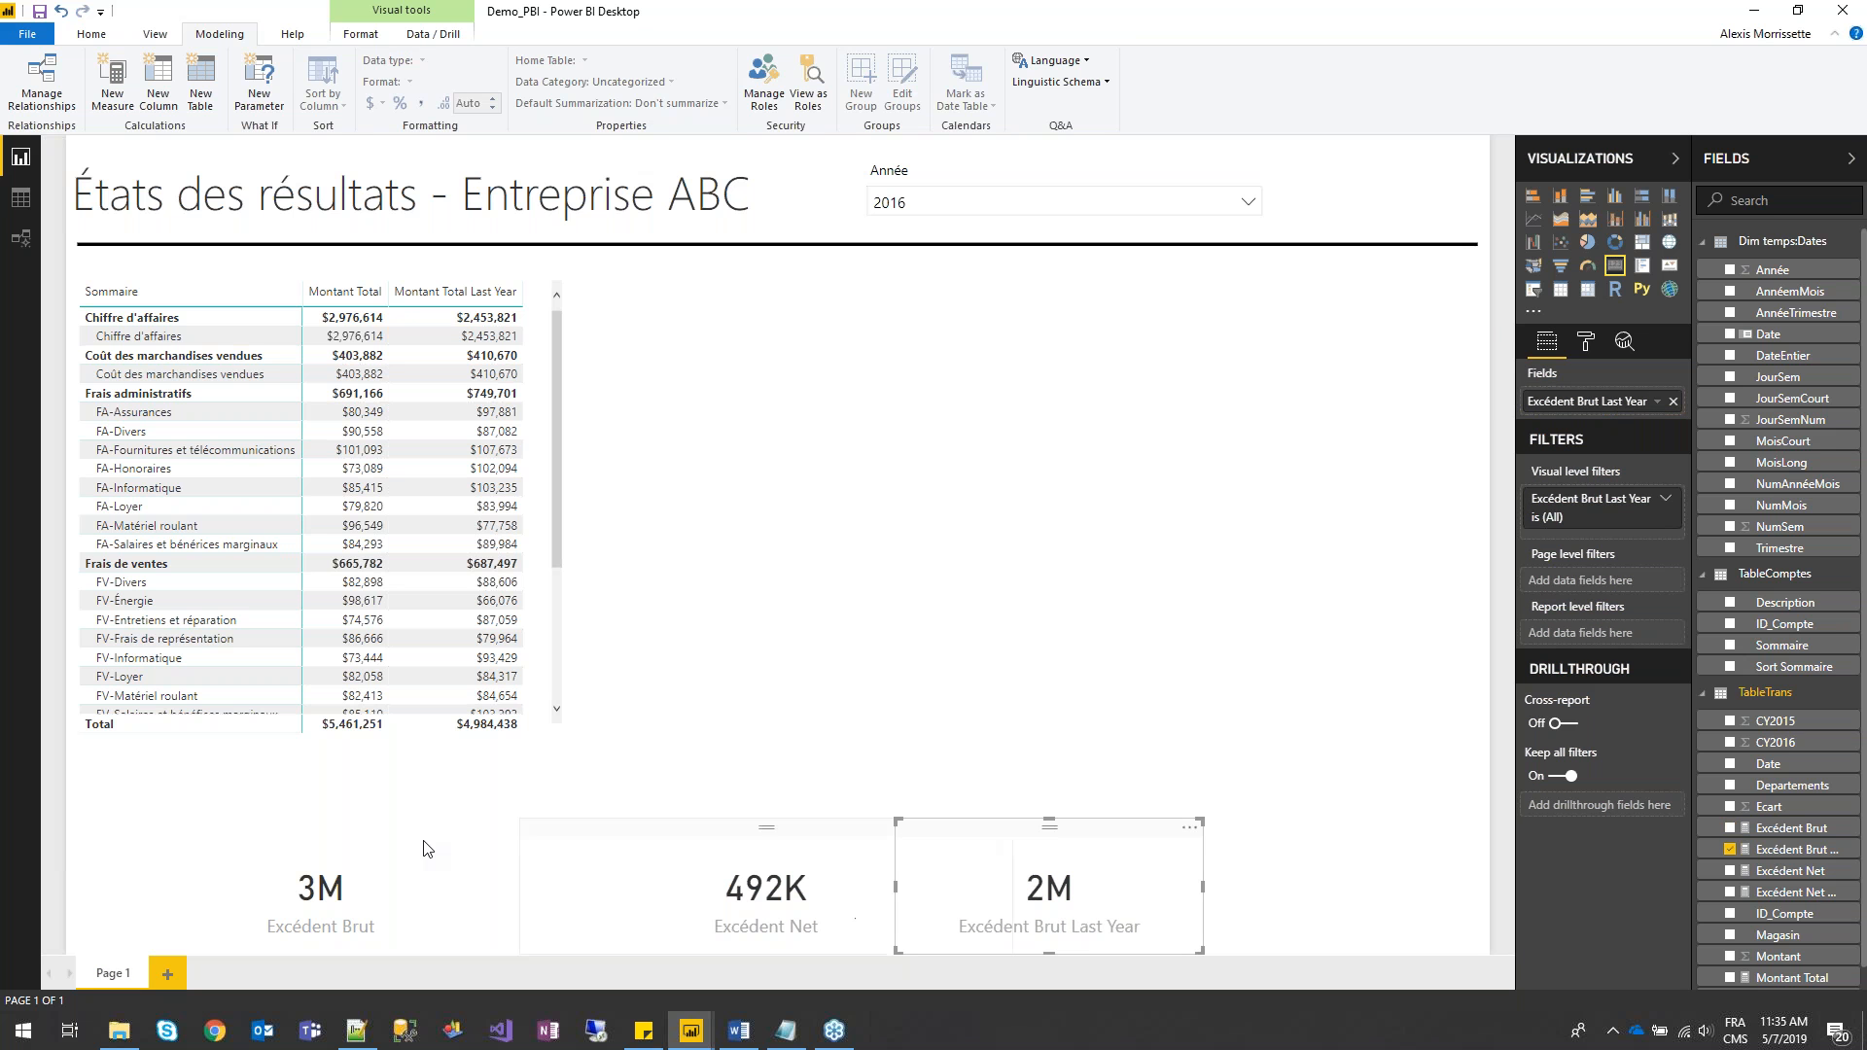
- Duplicate the Excédent Net card and place the copy at the far end of the card row, beyond Excédent Brut Last Year
click(760, 852)
click(775, 726)
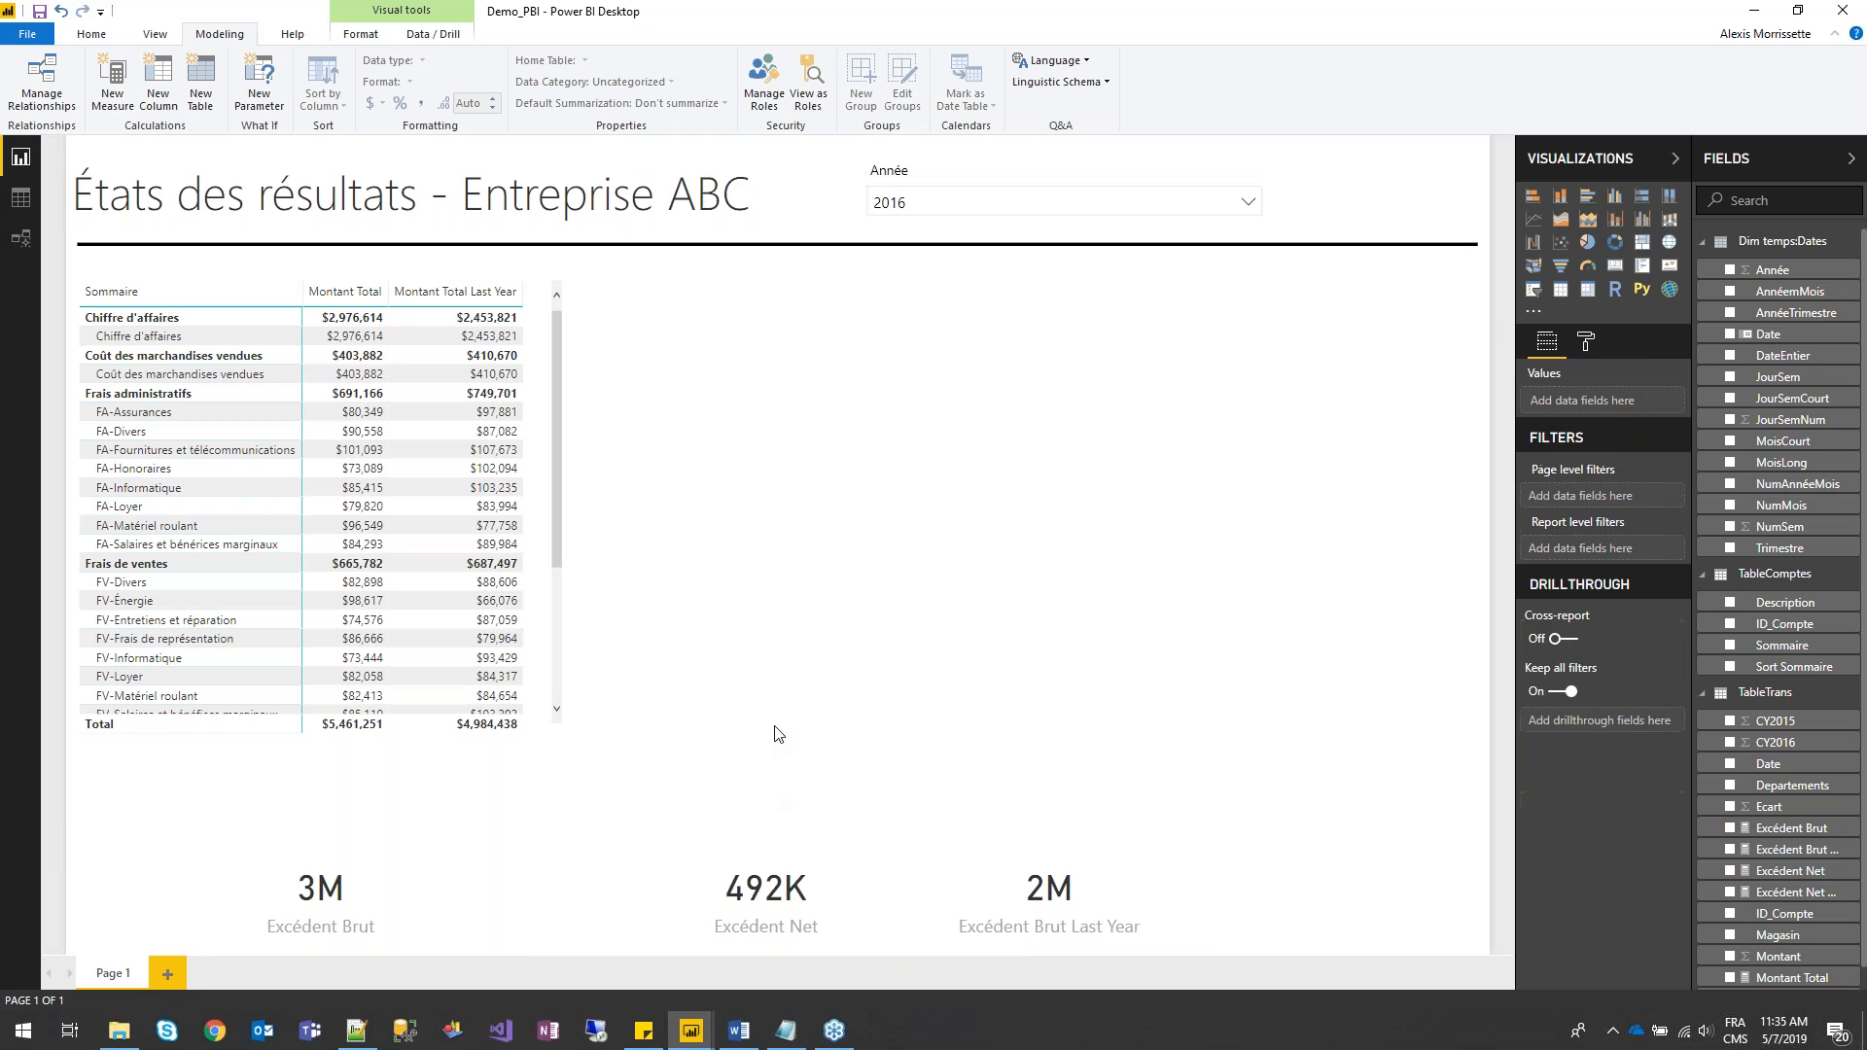
key(ctrl+v)
drag(767, 845, 1313, 845)
- Narrow the original Excédent Net and Excédent Brut cards and shift the Excédent Brut Last Year card slightly to even out the row
click(862, 883)
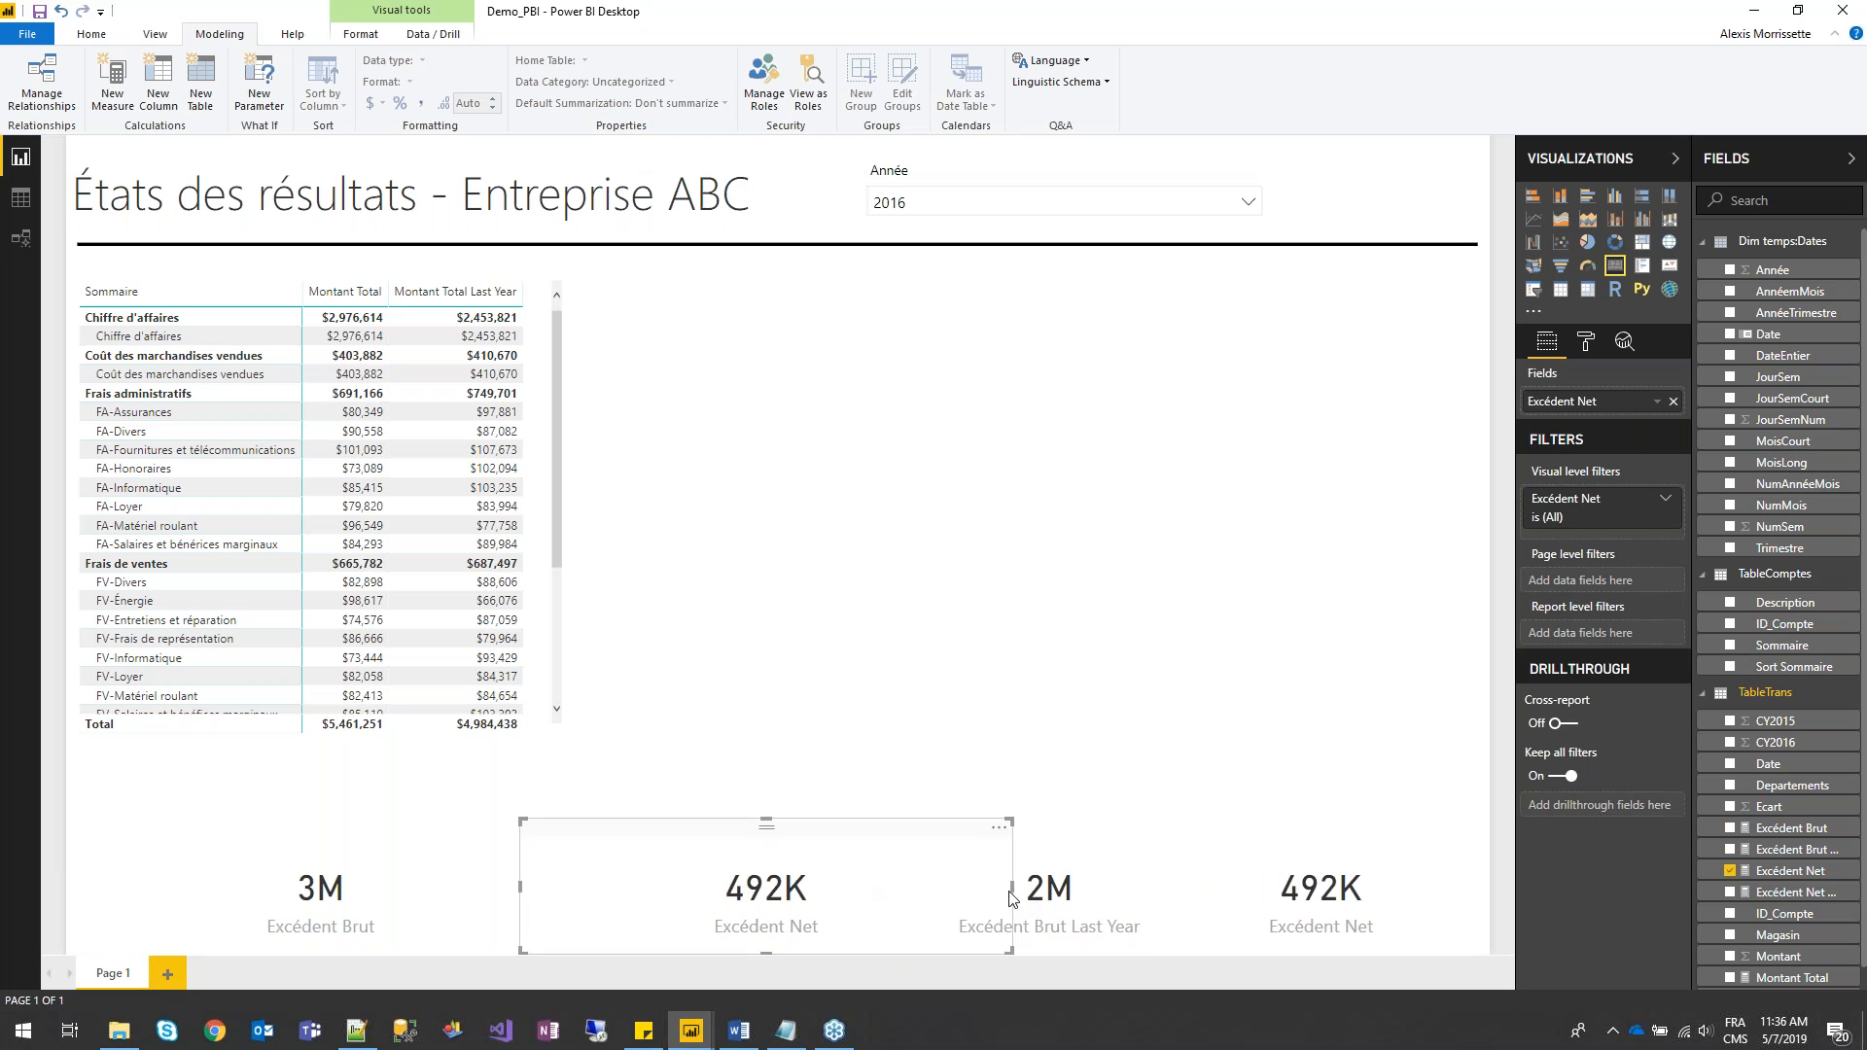
drag(1012, 887, 856, 887)
click(470, 915)
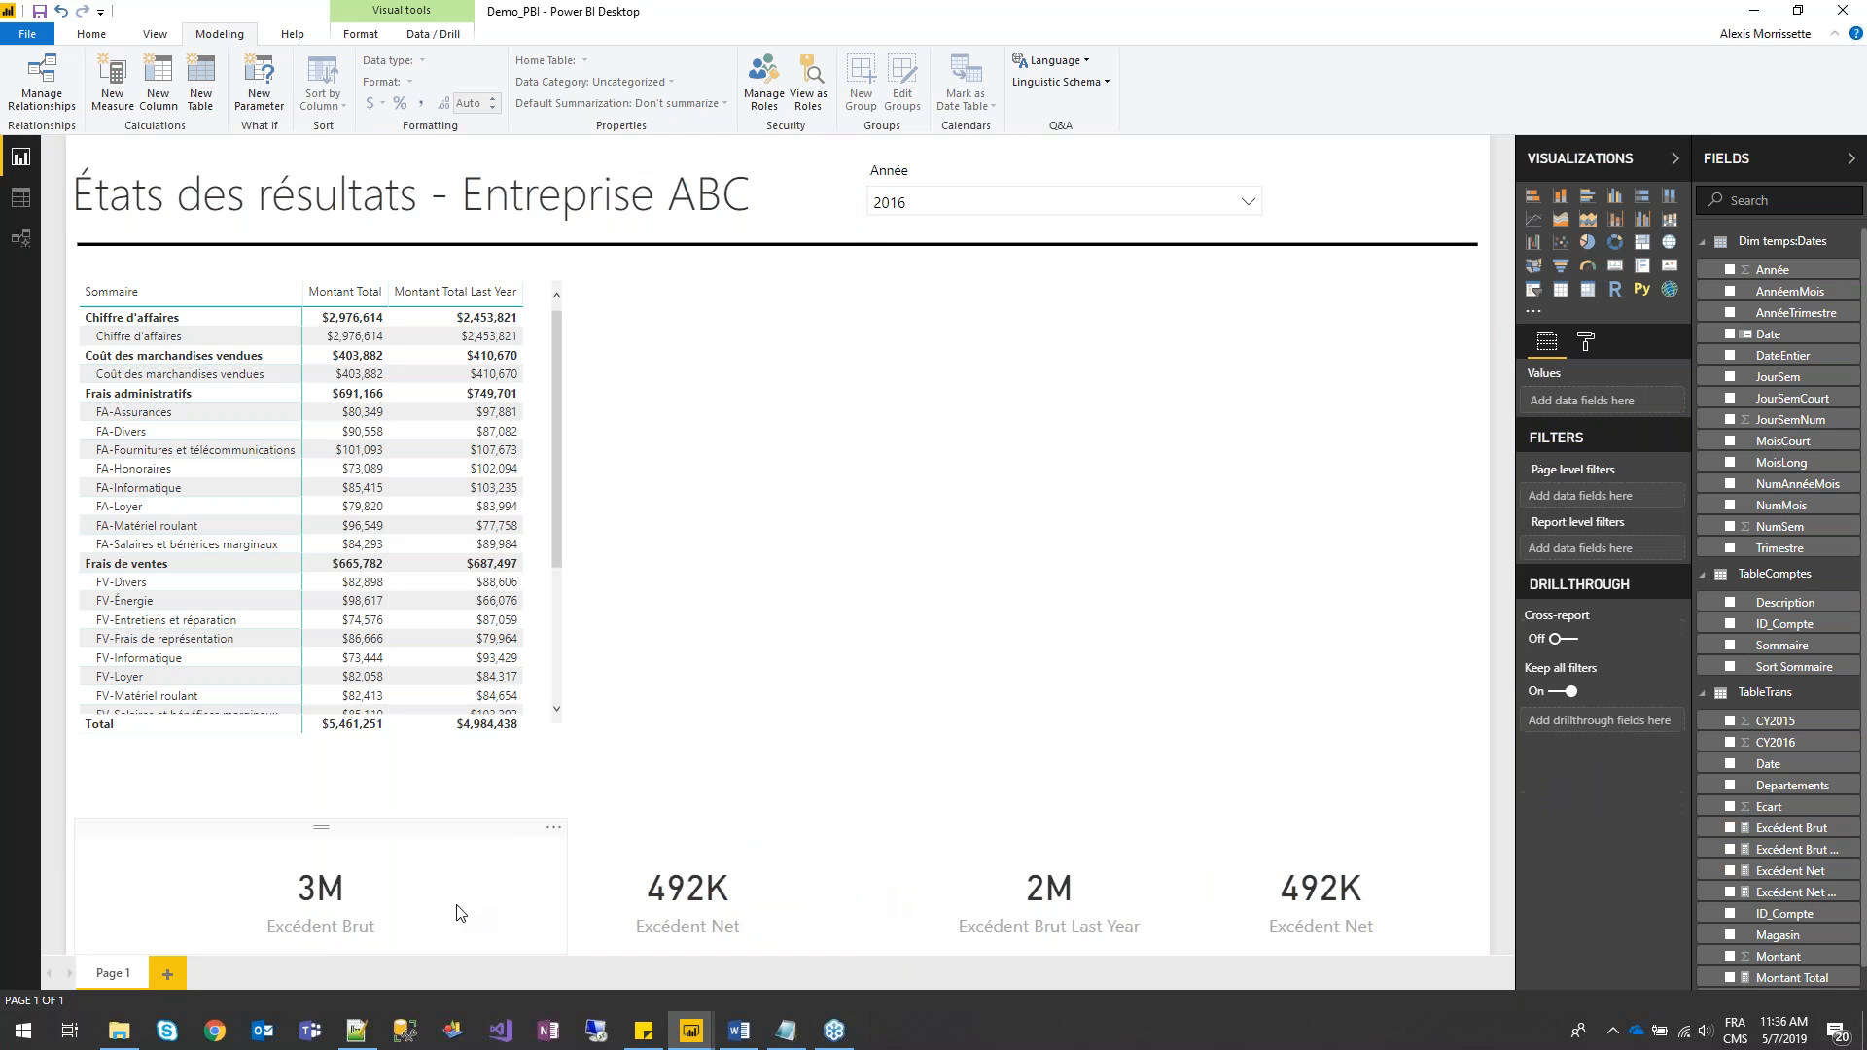
drag(567, 887, 440, 887)
click(1089, 869)
drag(1091, 866, 1075, 871)
- Replace the field in the copied Excédent Net card with Excédent Net Last Year
click(1257, 883)
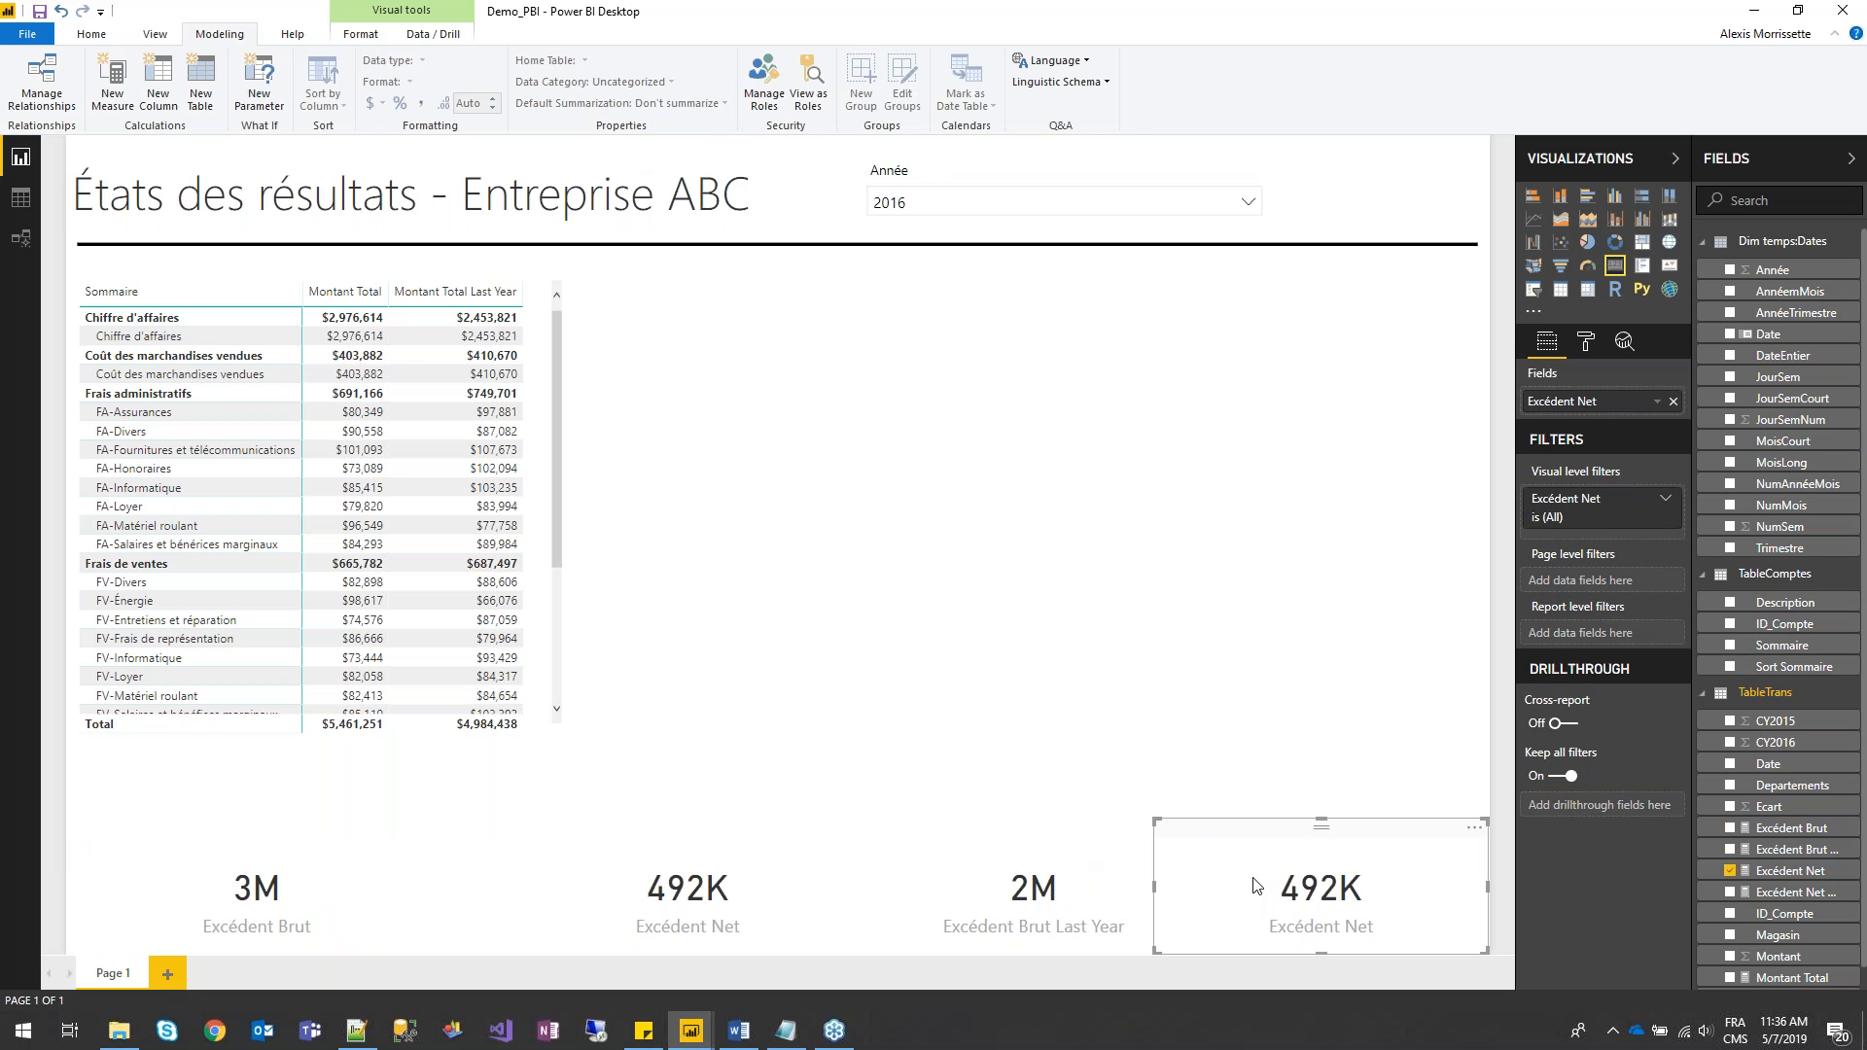
drag(1784, 892, 1603, 401)
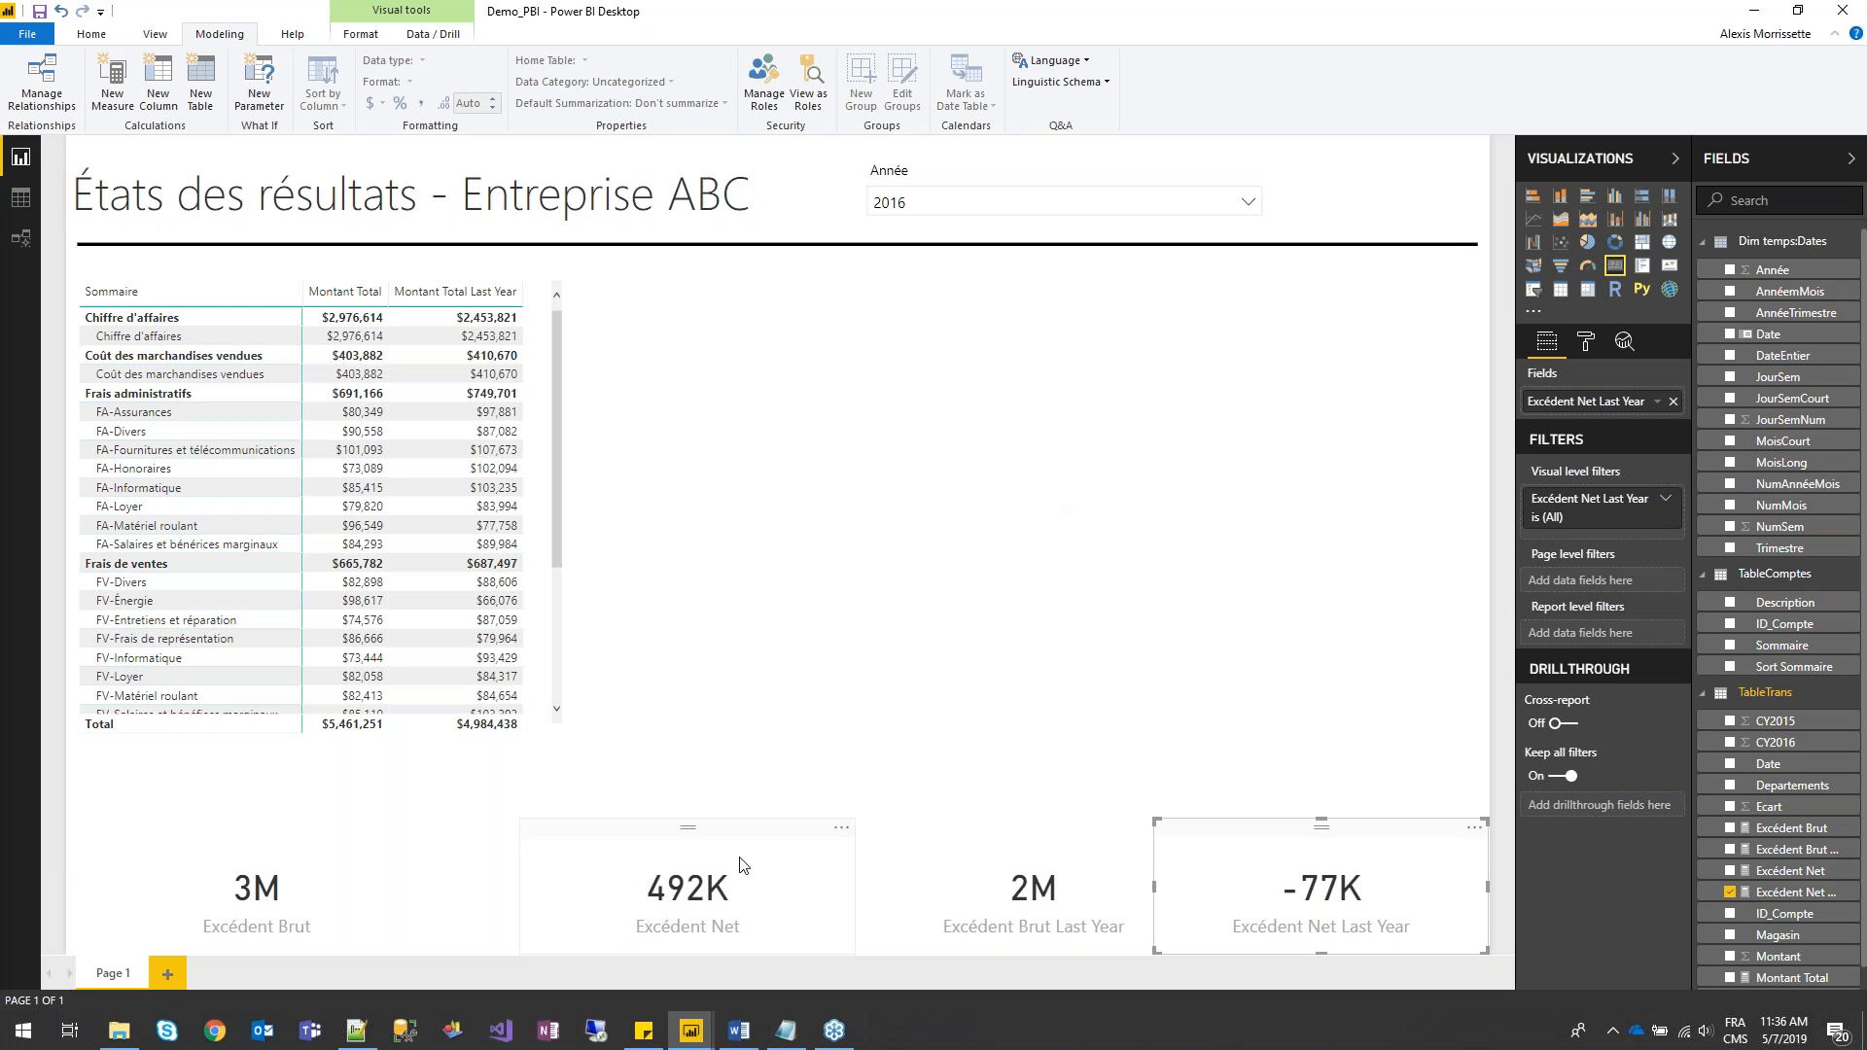
click(1095, 718)
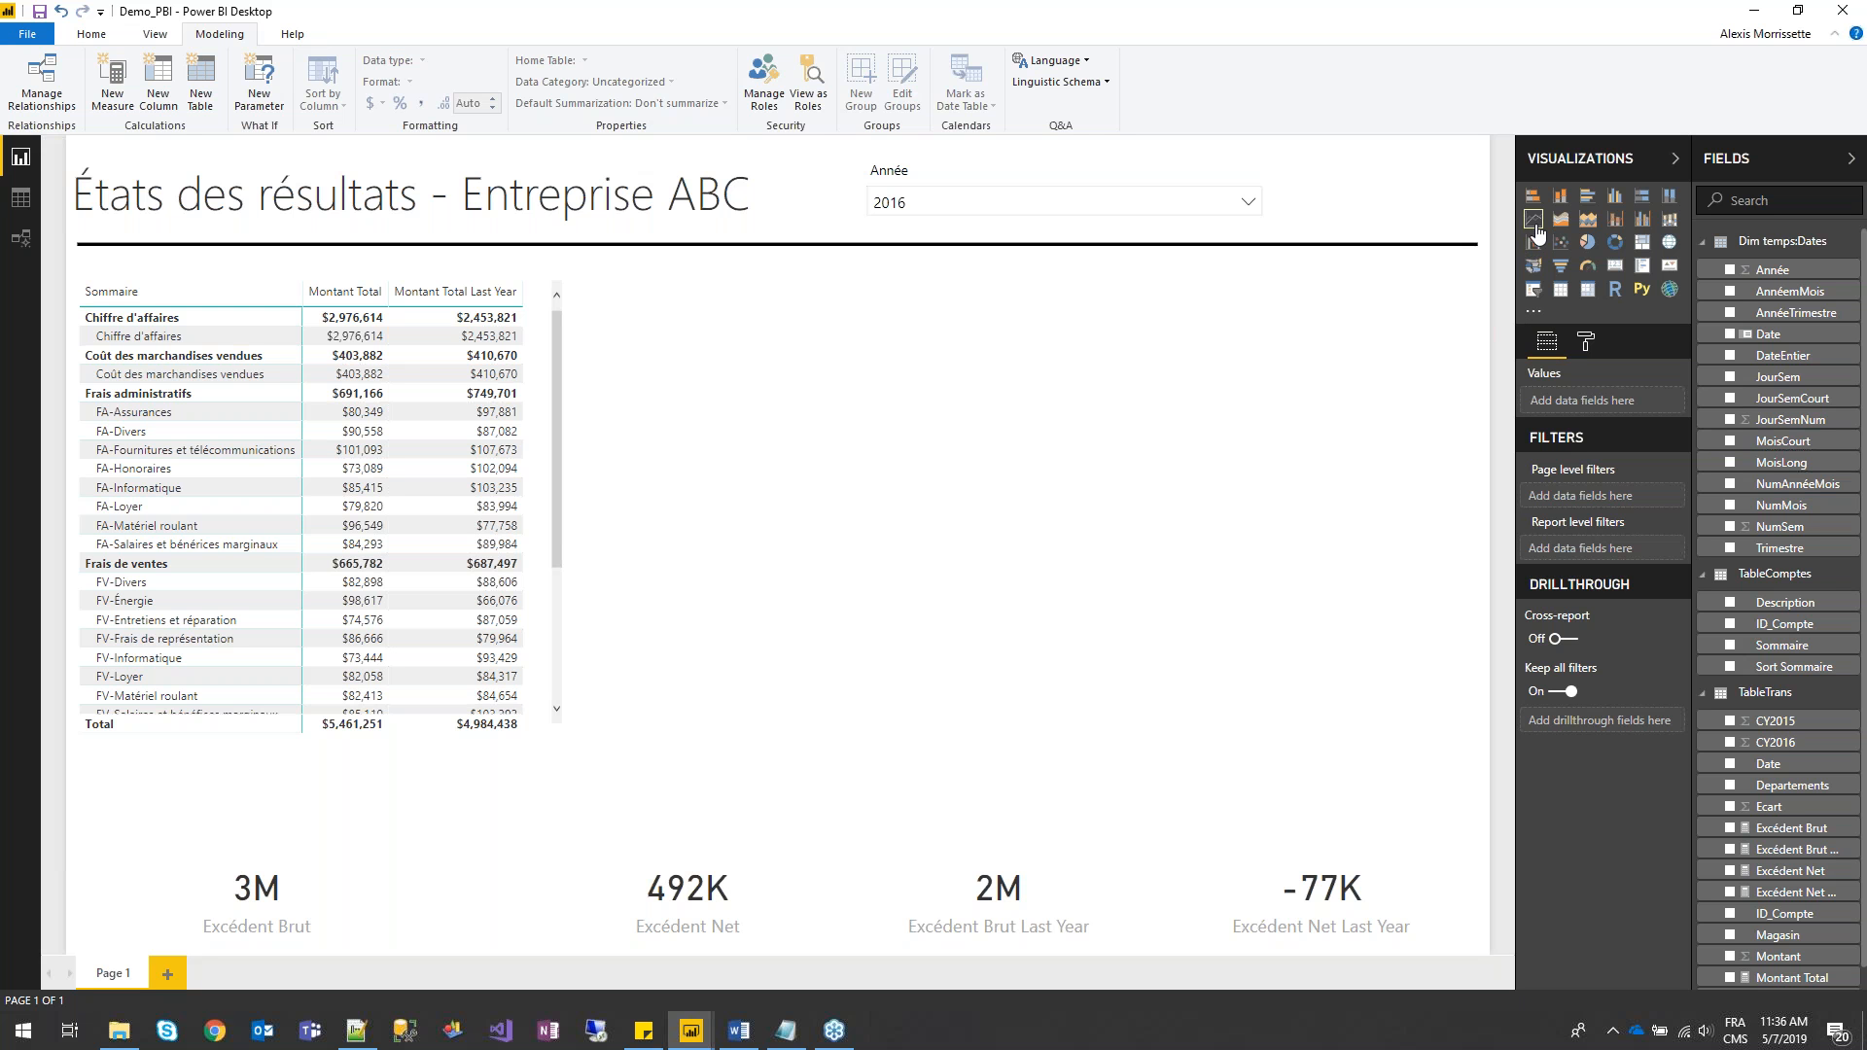
- Add a line chart beside the matrix, below the year slicer, with Excédent Net and Excédent Net Last Year as its values
click(1536, 227)
drag(1070, 741, 1077, 533)
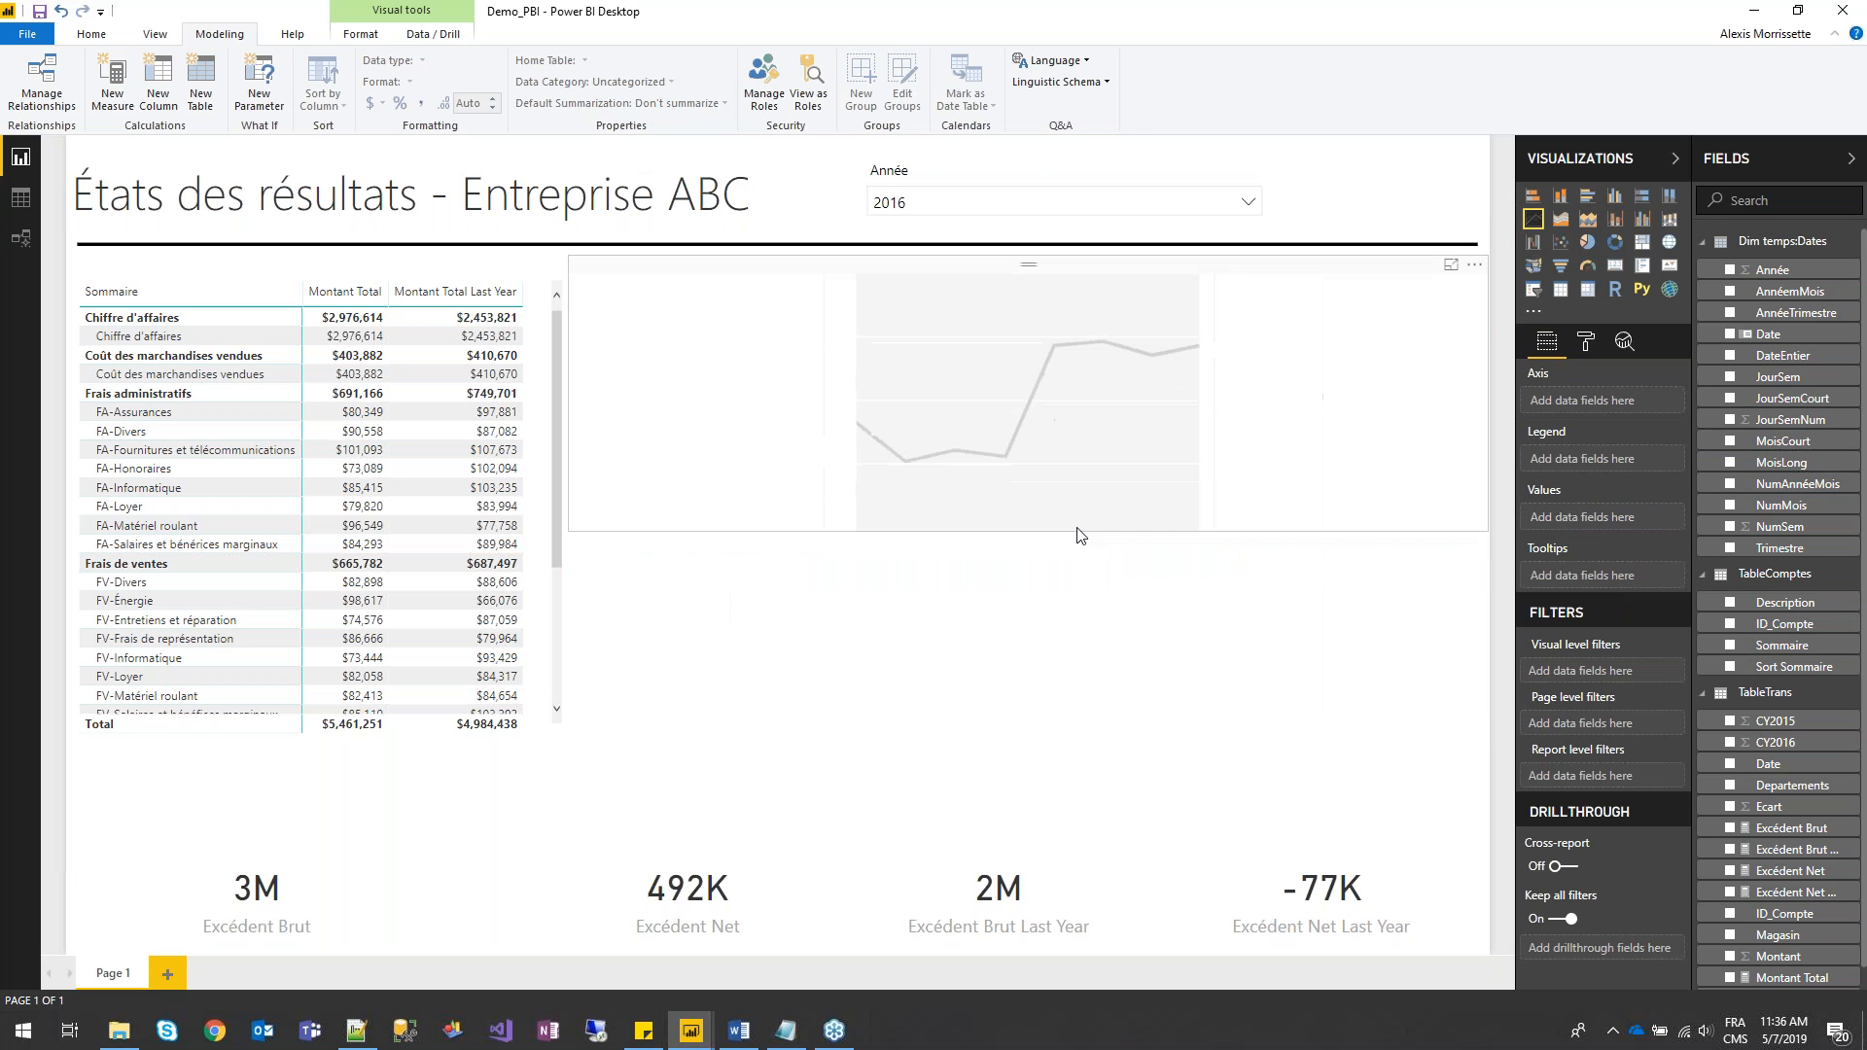
drag(1795, 871, 1605, 517)
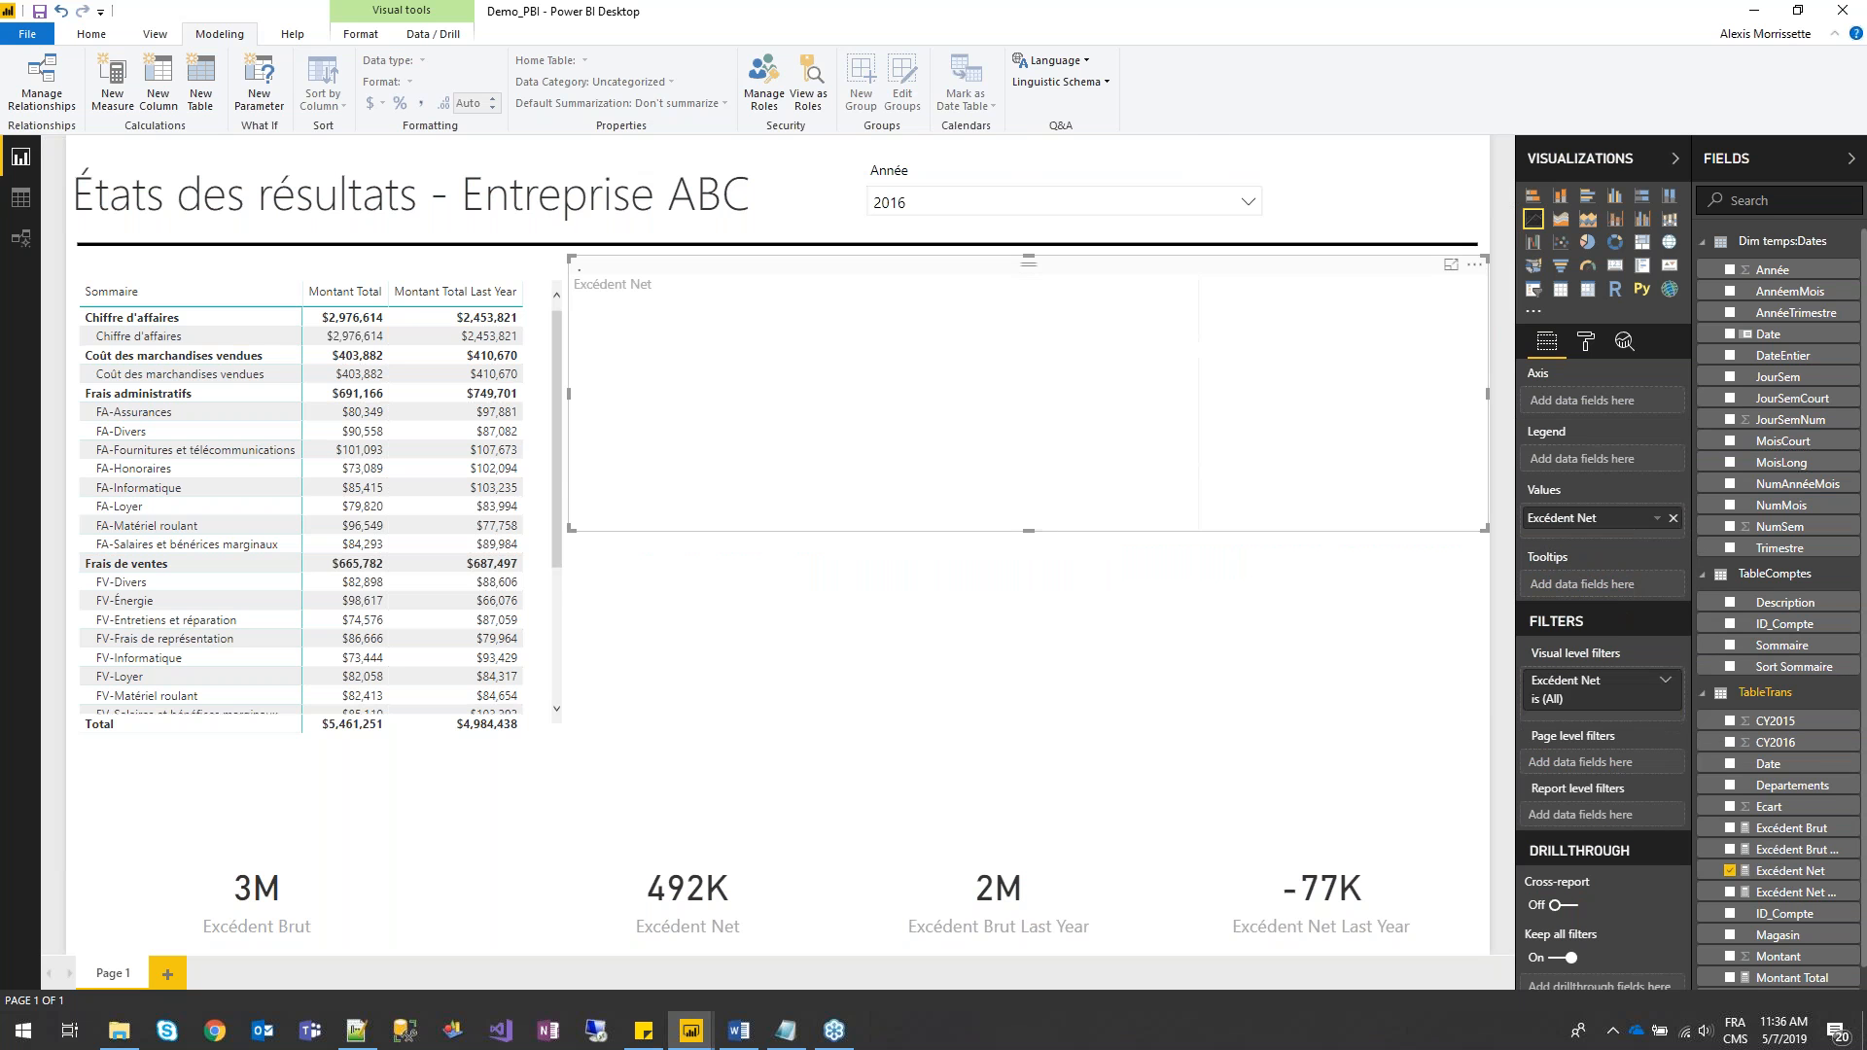
mouse_move(1797, 894)
mouse_down()
mouse_move(1629, 587)
mouse_move(1603, 530)
mouse_move(1620, 525)
mouse_up()
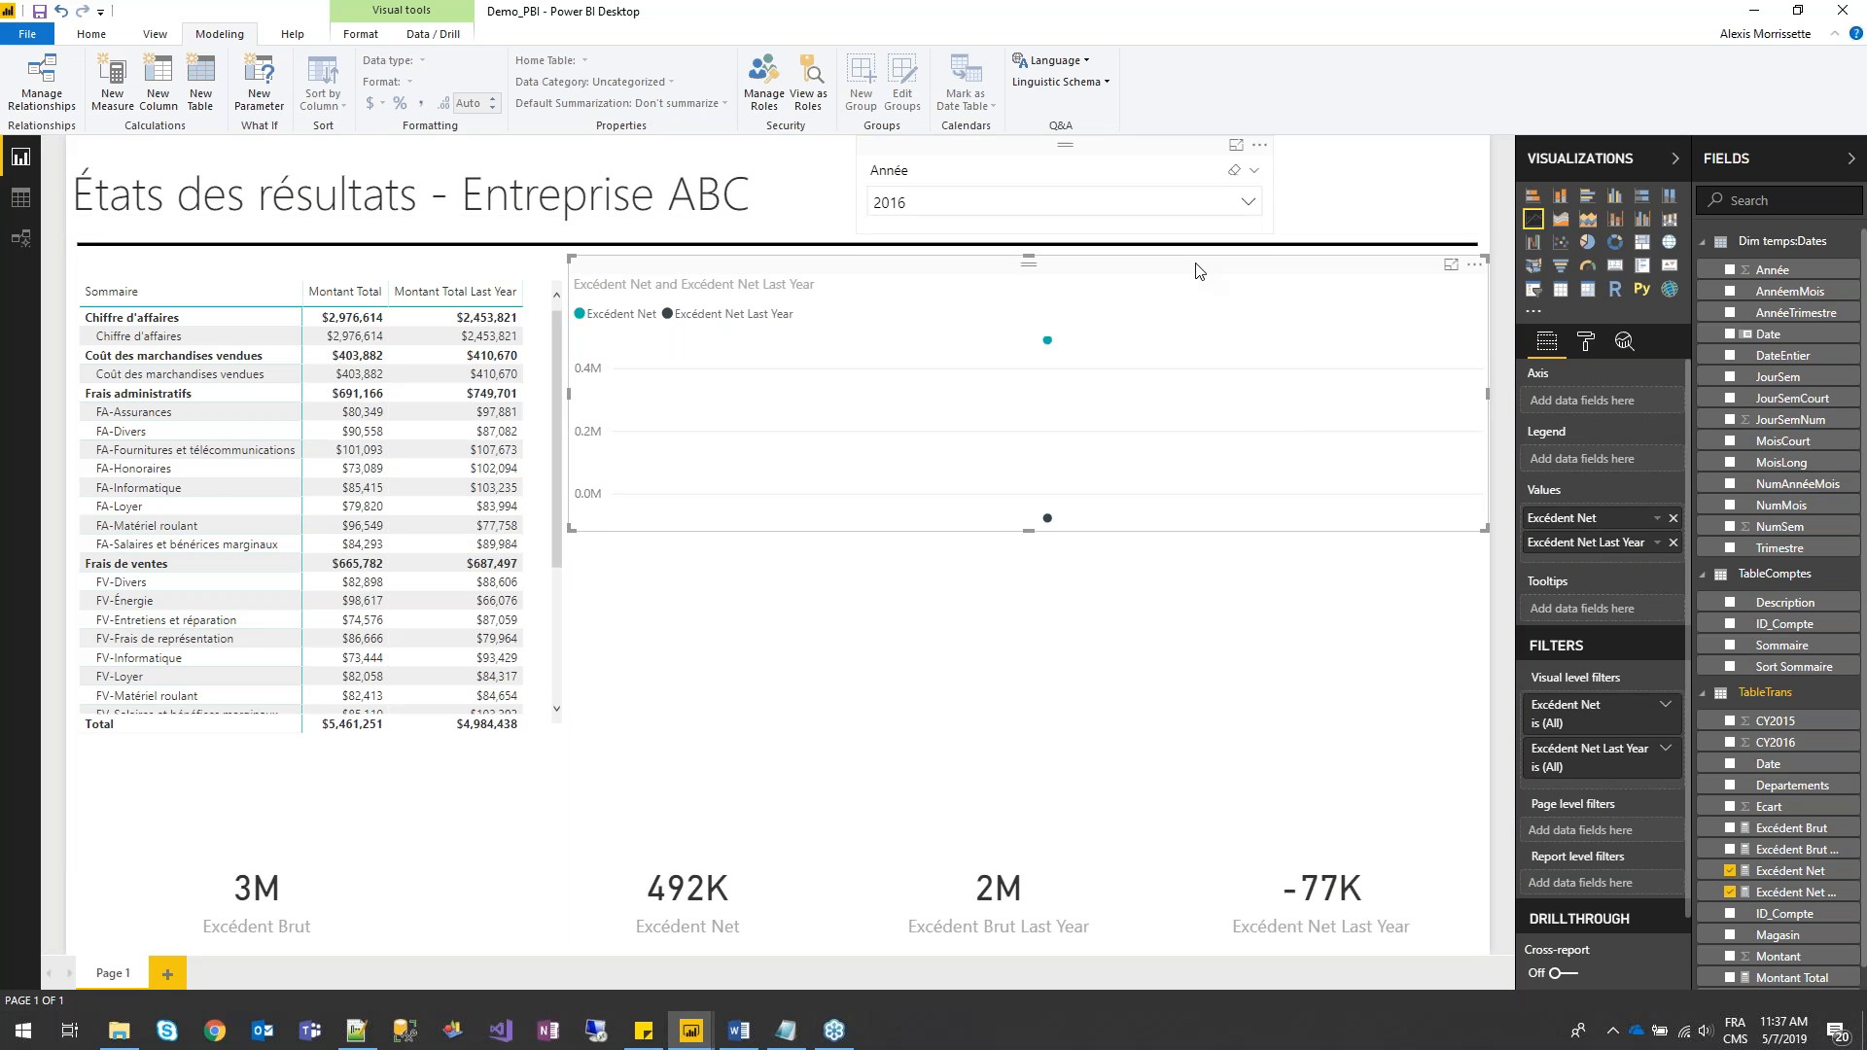
- Put Année and MoisLong on the line chart's axis and drill down from 2016 to its months
drag(1772, 269, 1610, 404)
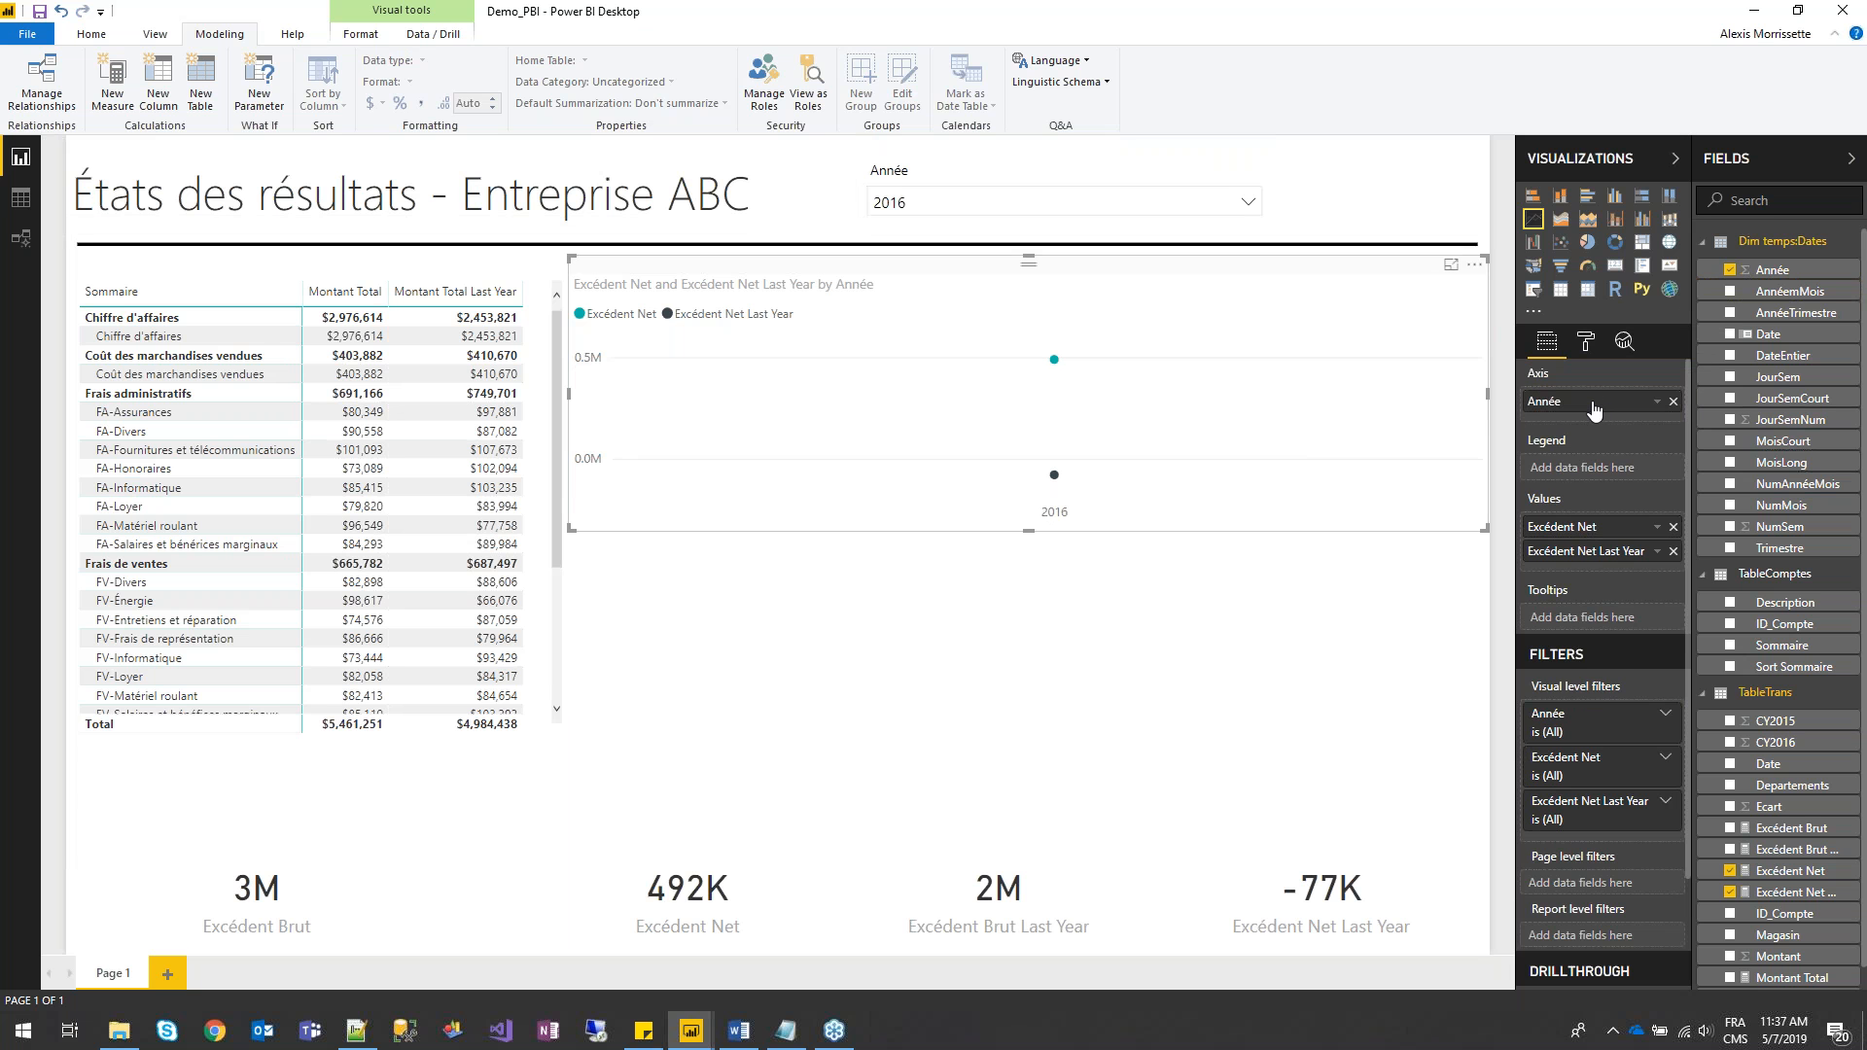
drag(1782, 463, 1623, 421)
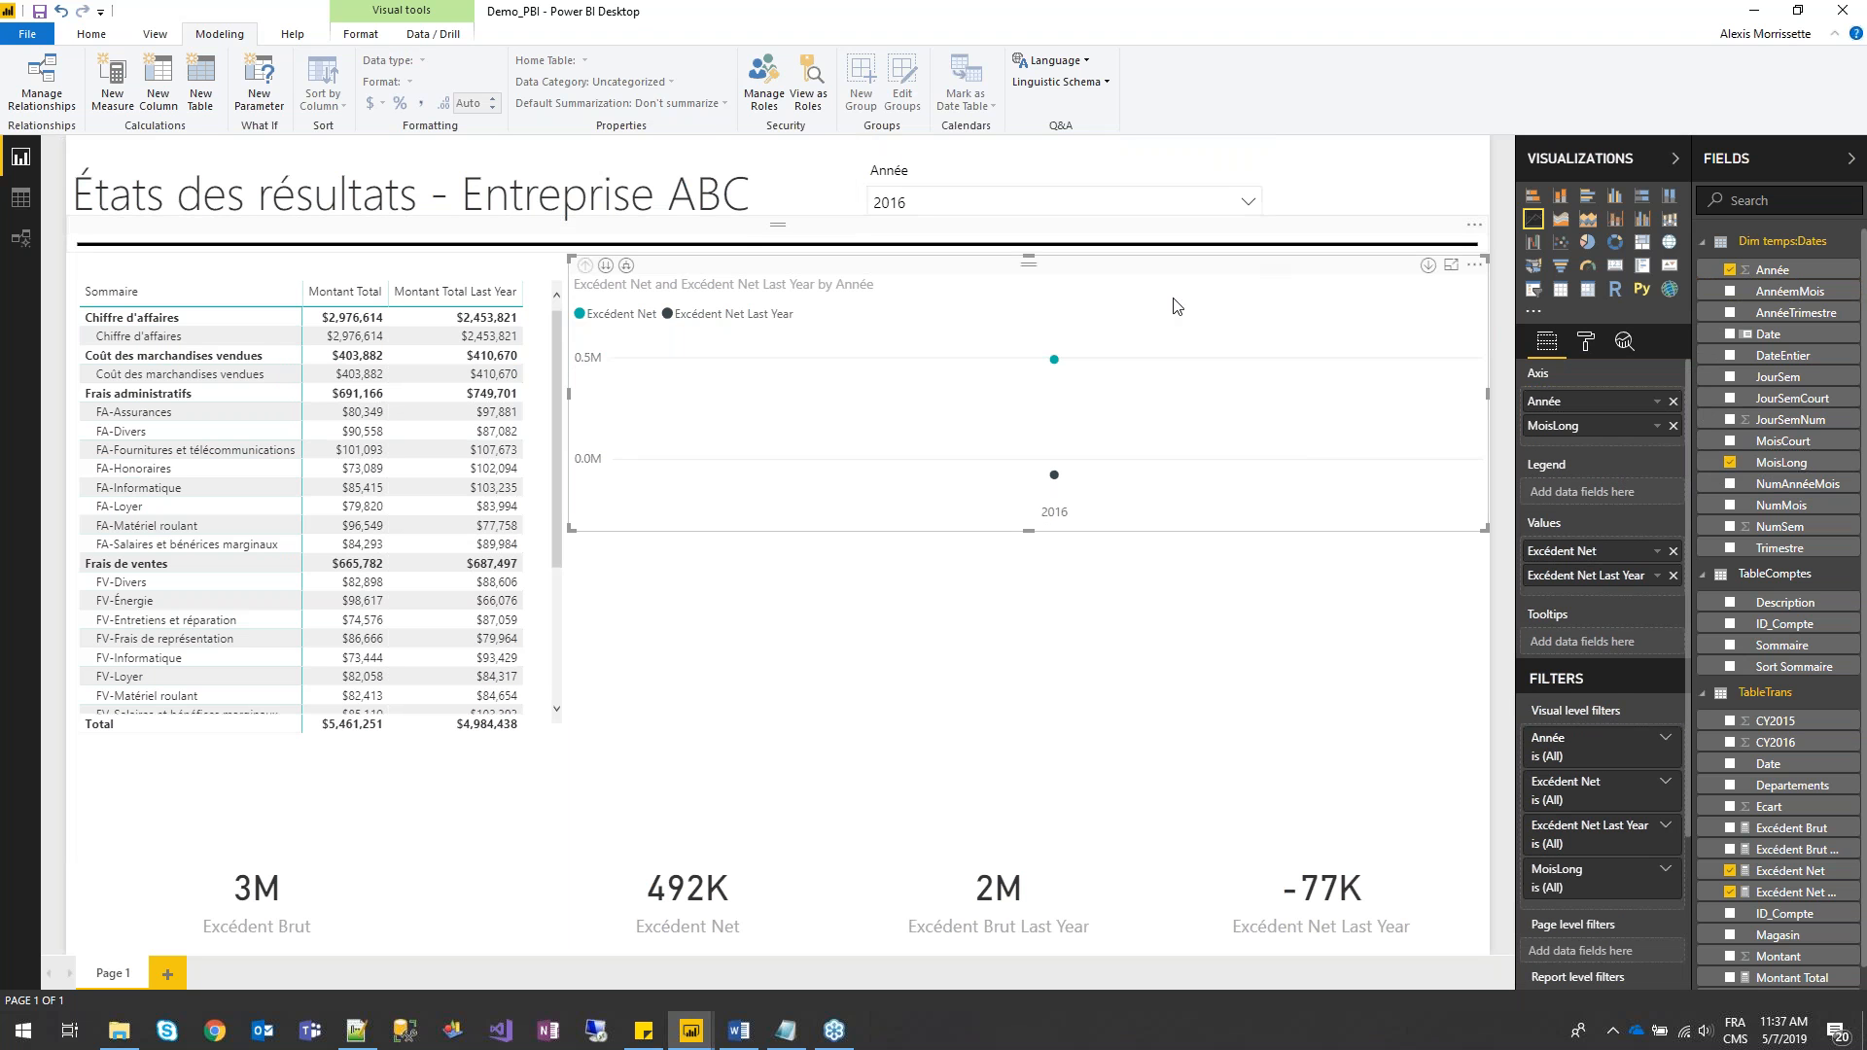
click(1427, 267)
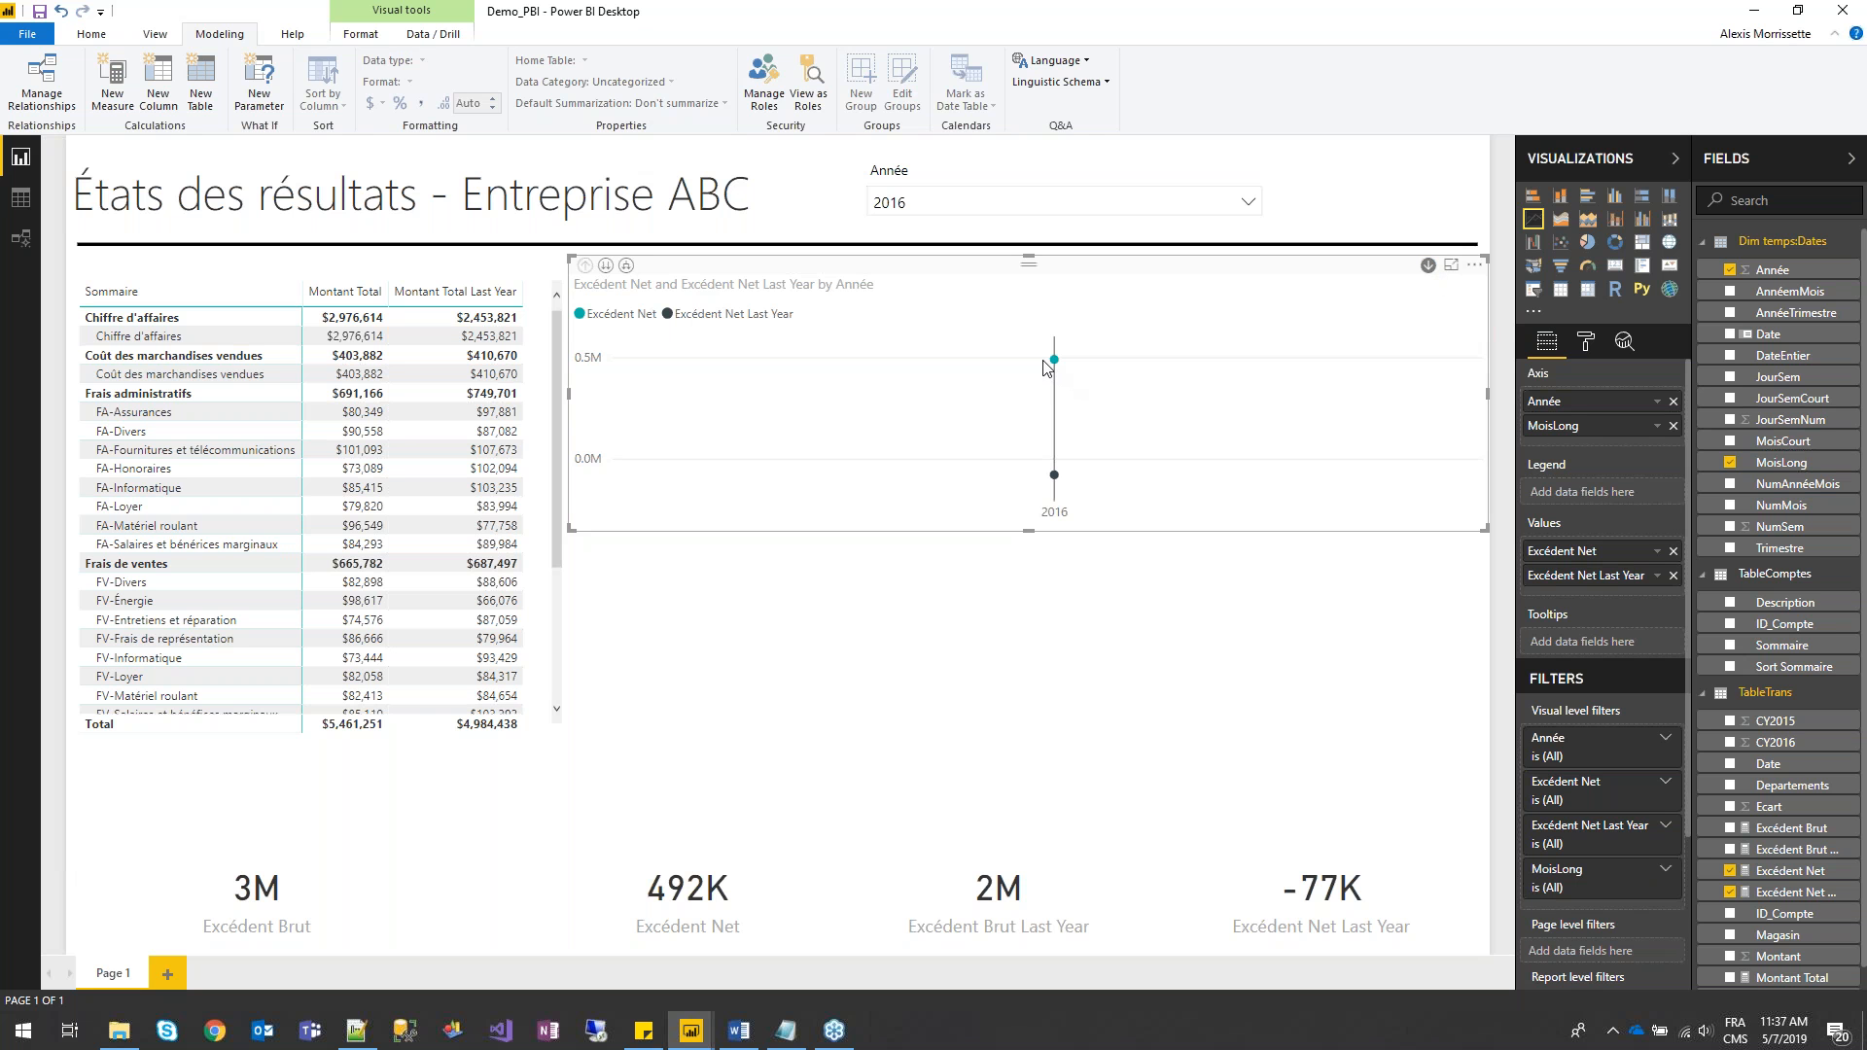
click(1056, 361)
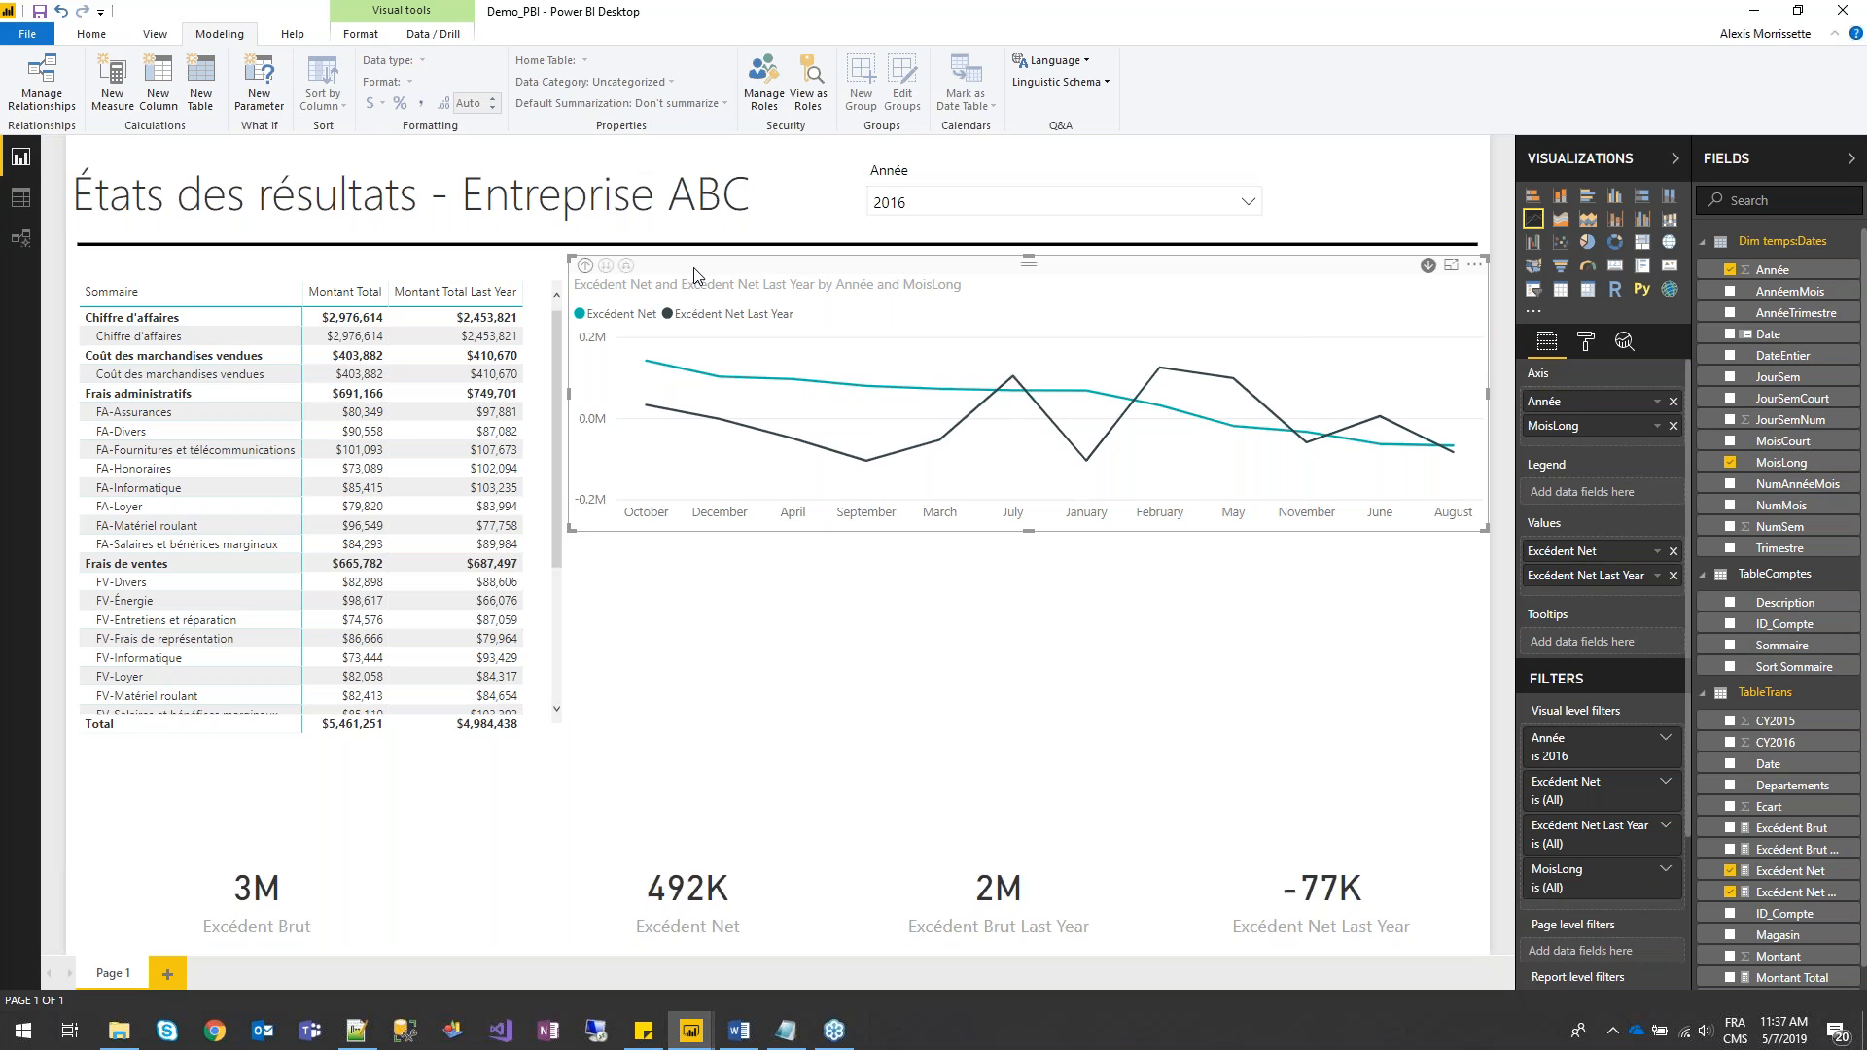
- In the data view of Dim temps:Dates, set the MoisLong column to sort by NumMois
click(20, 198)
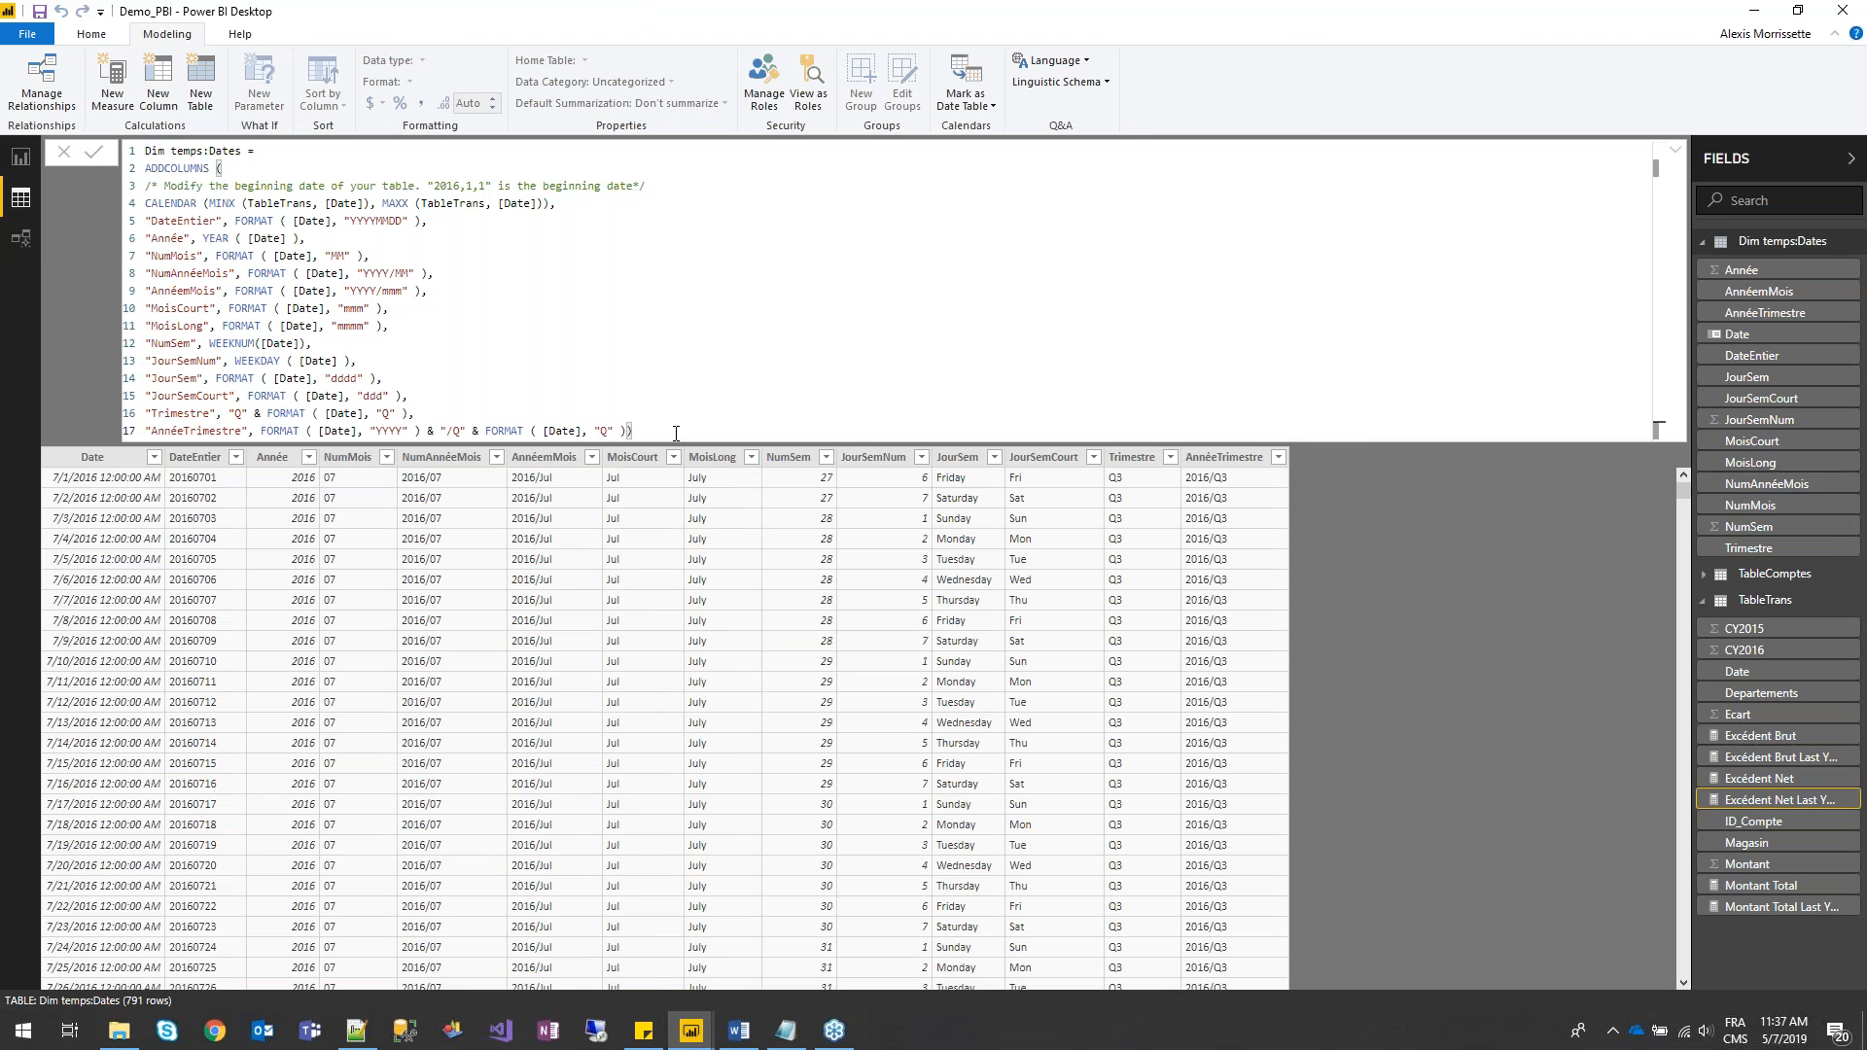
click(717, 458)
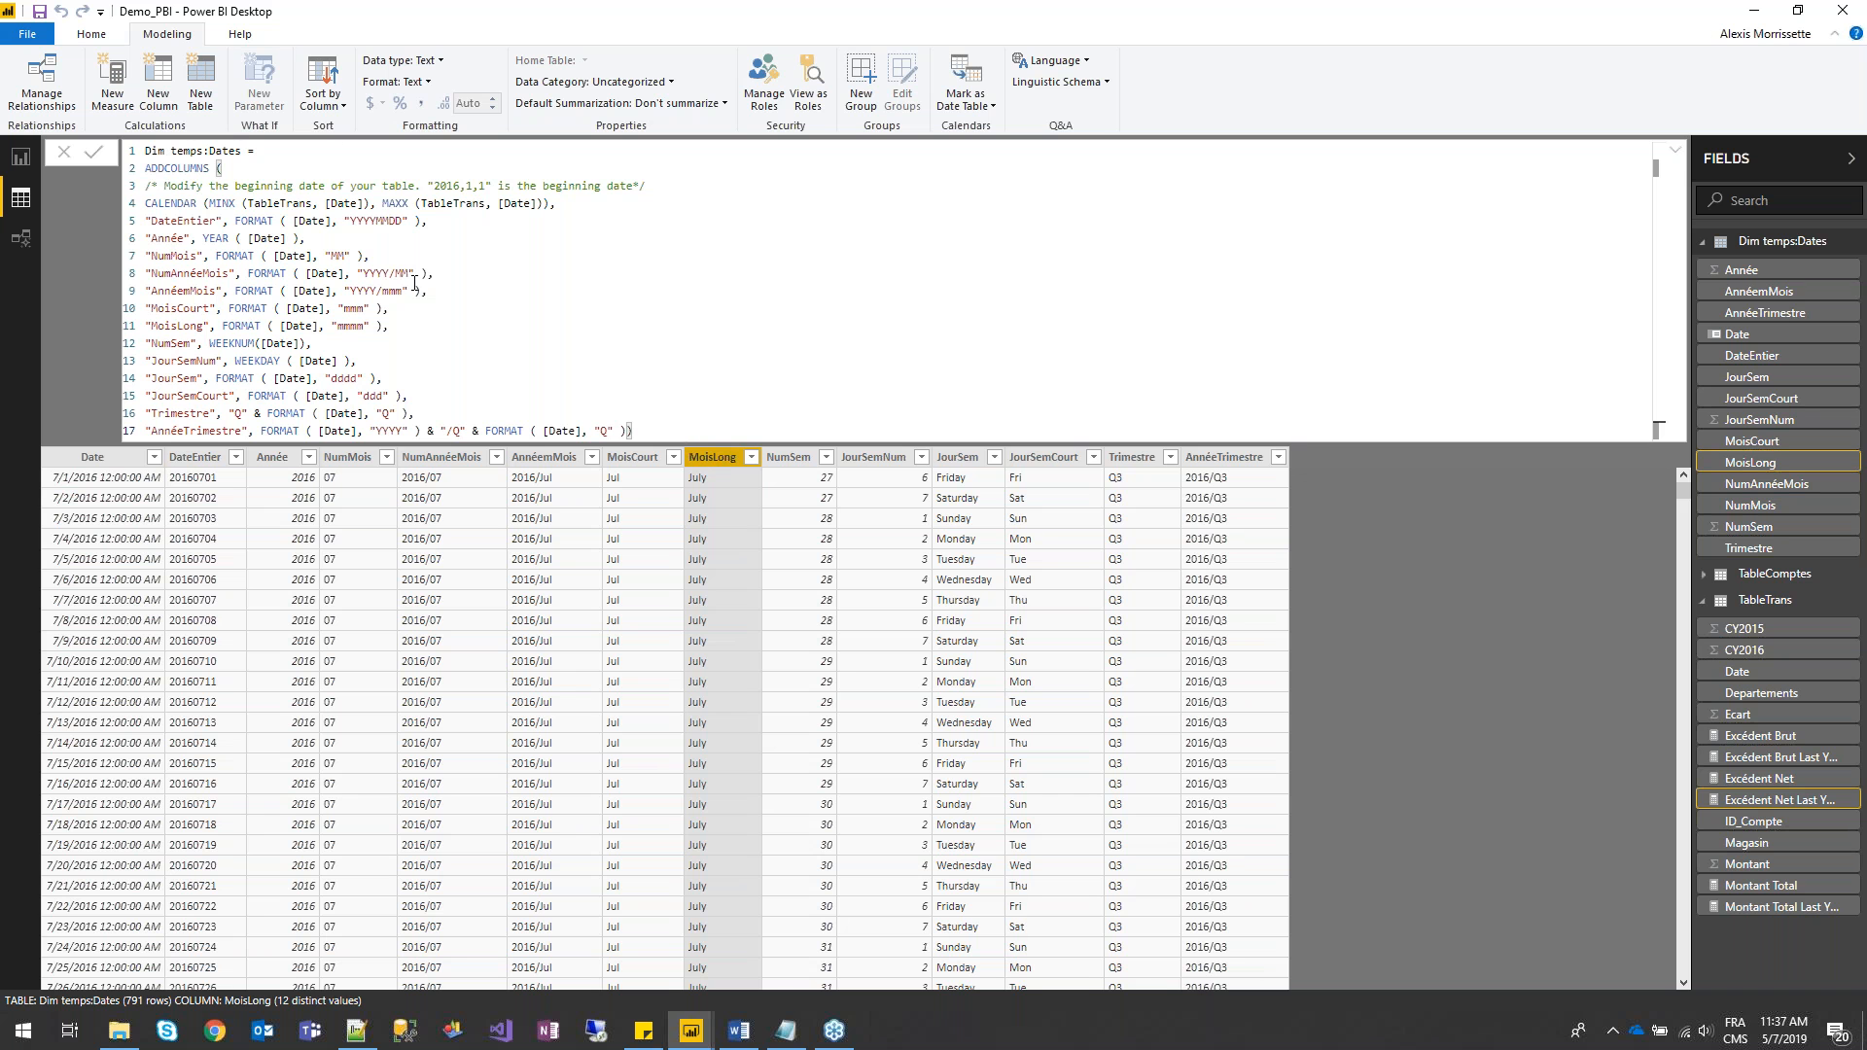
click(332, 94)
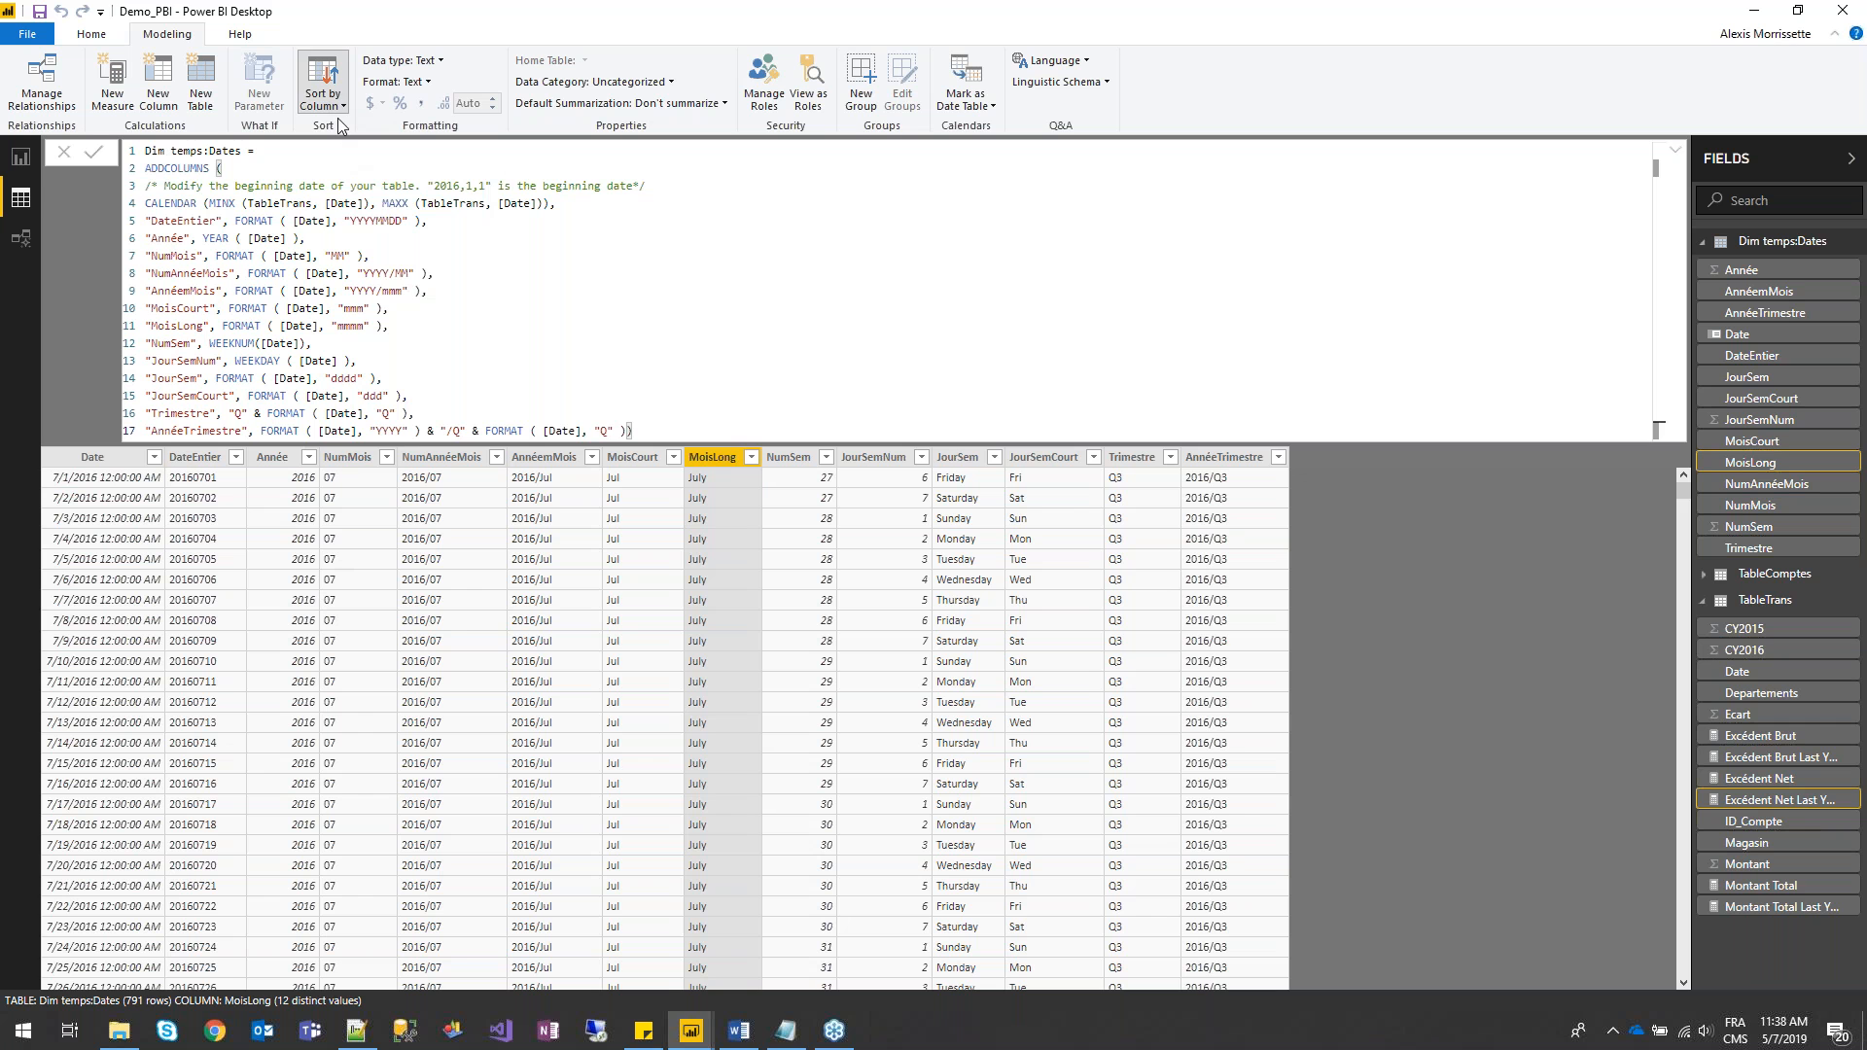
click(328, 109)
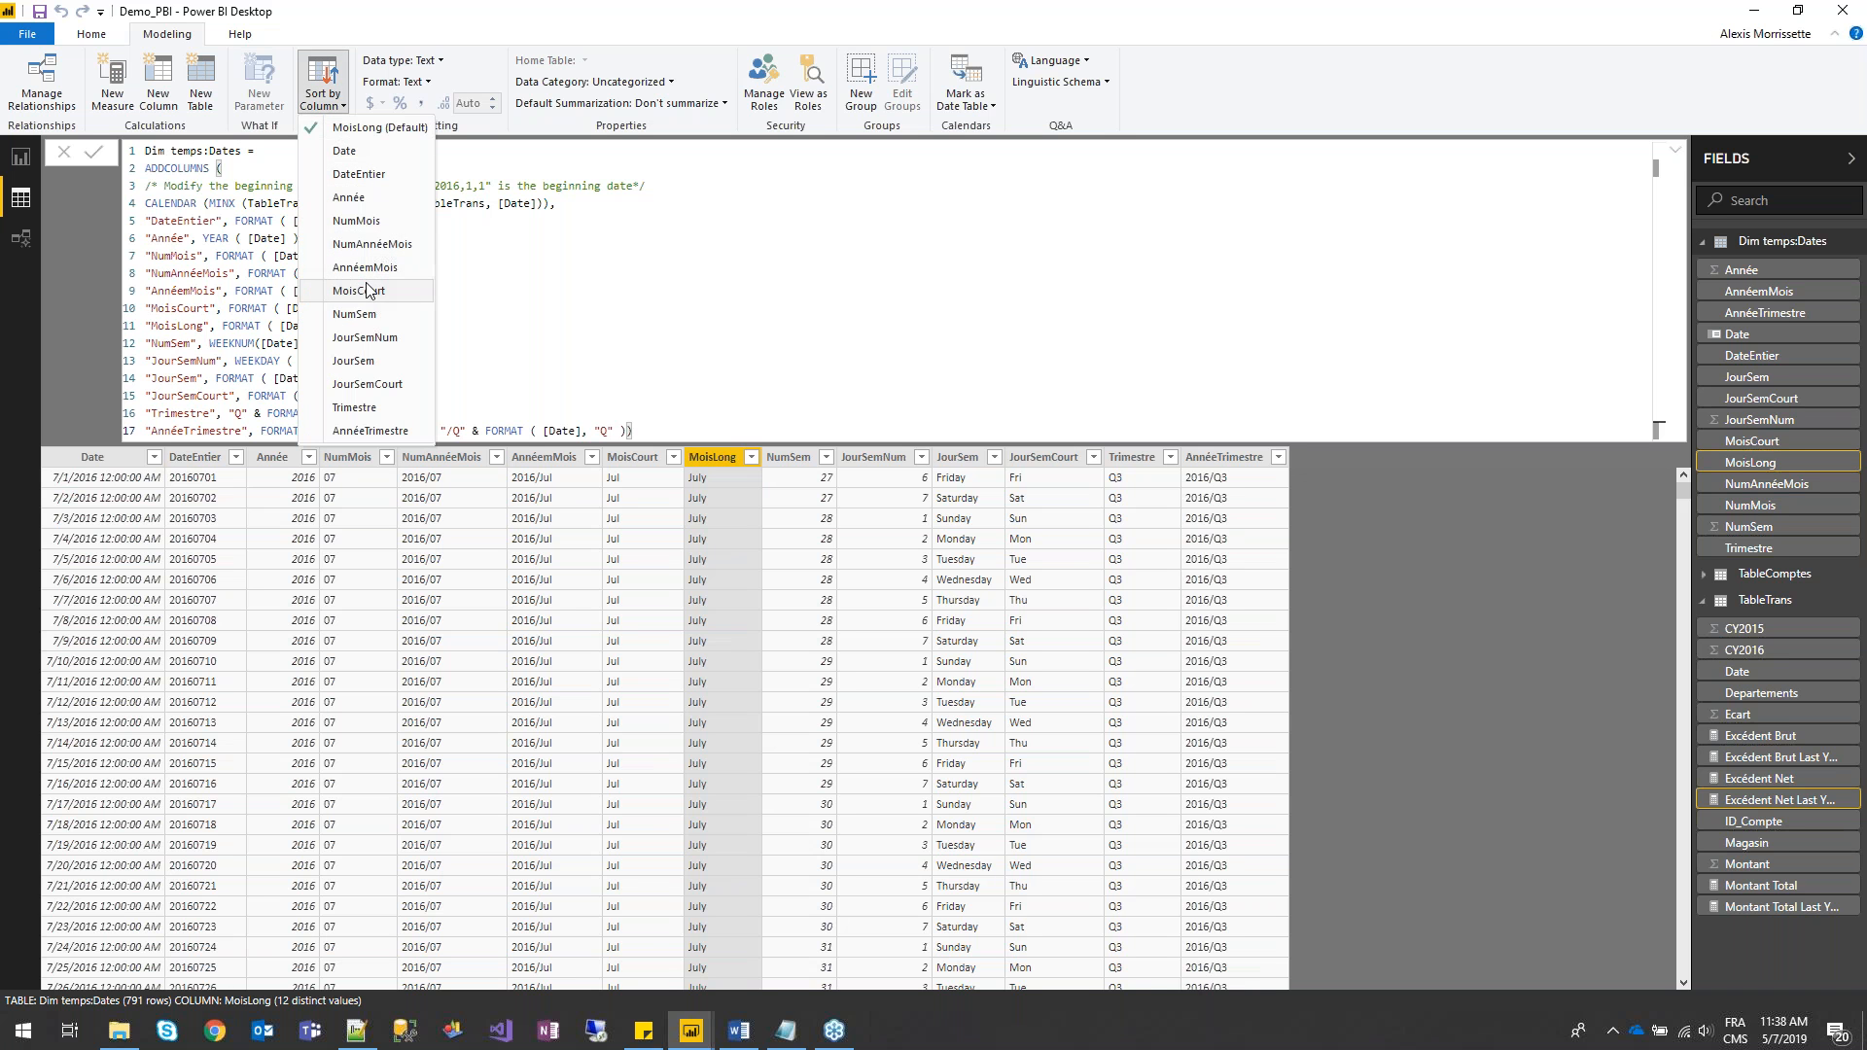
click(386, 222)
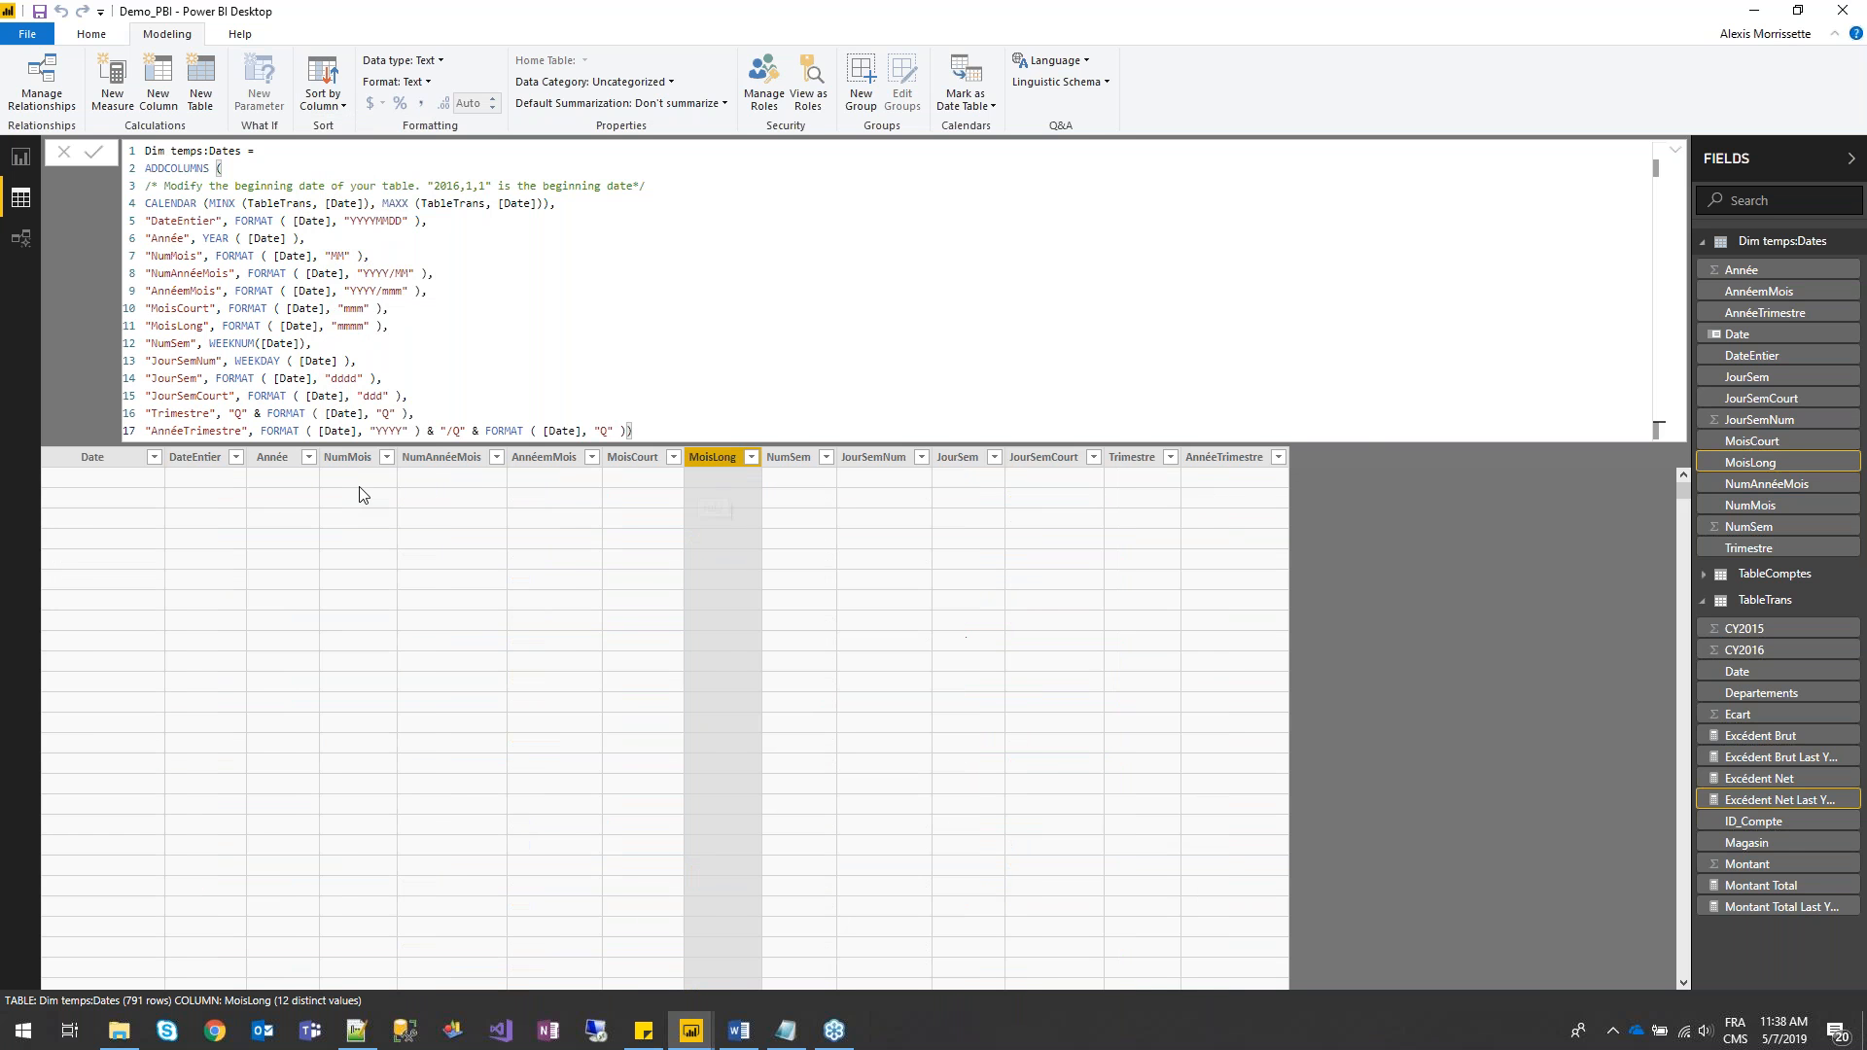
- Return to the report page and sort the line chart by Année MoisLong in ascending order
click(20, 156)
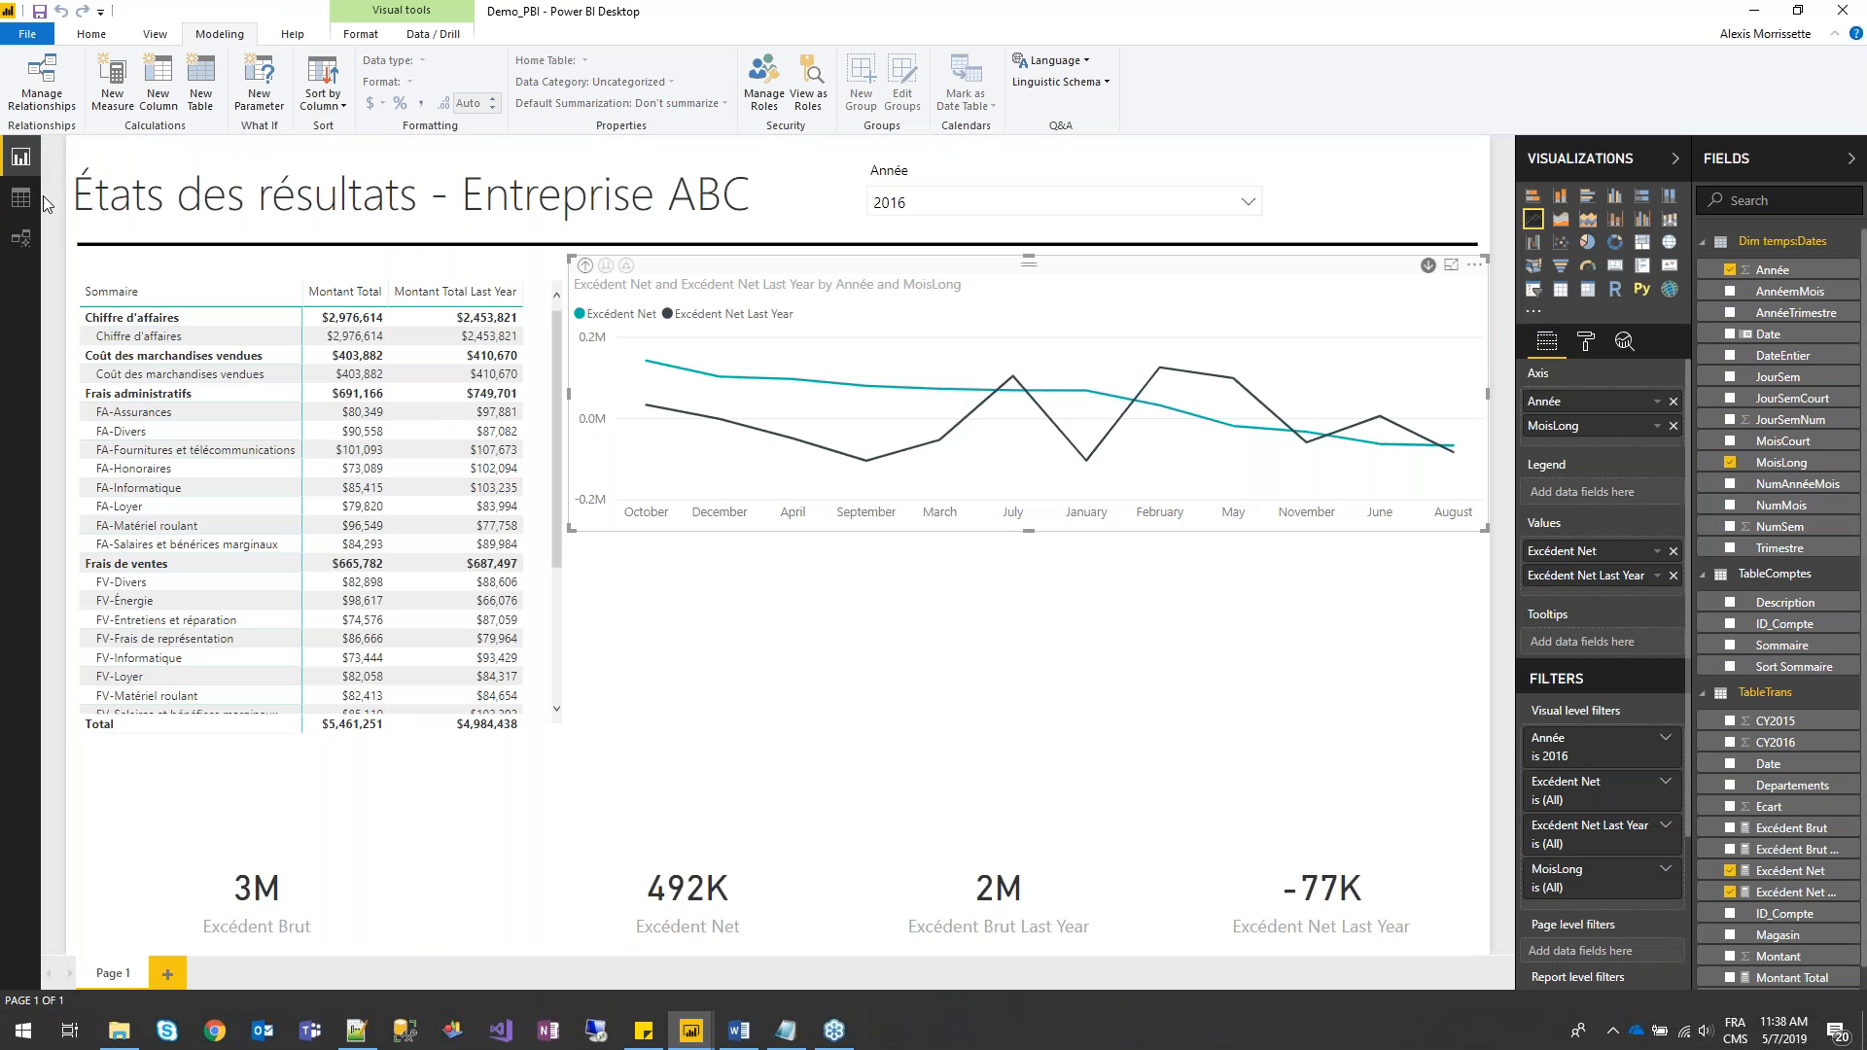
click(1476, 268)
mouse_move(1537, 420)
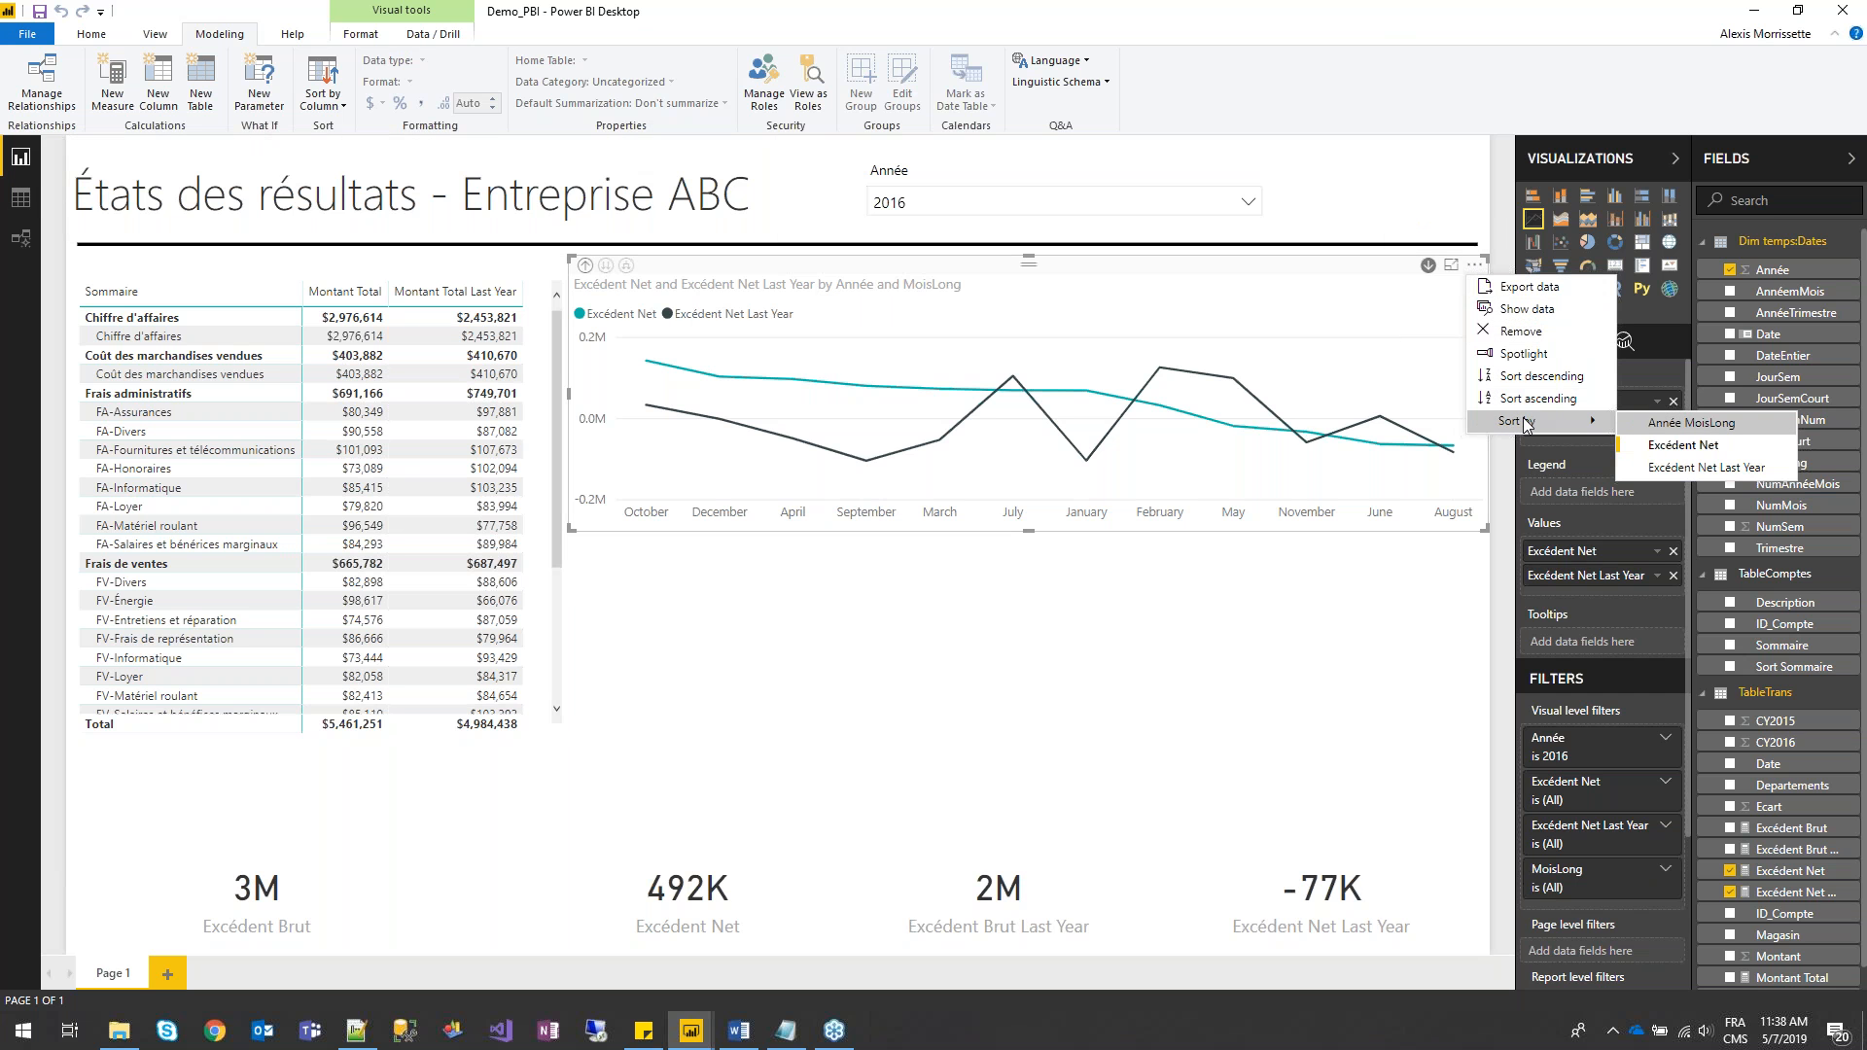
click(1666, 424)
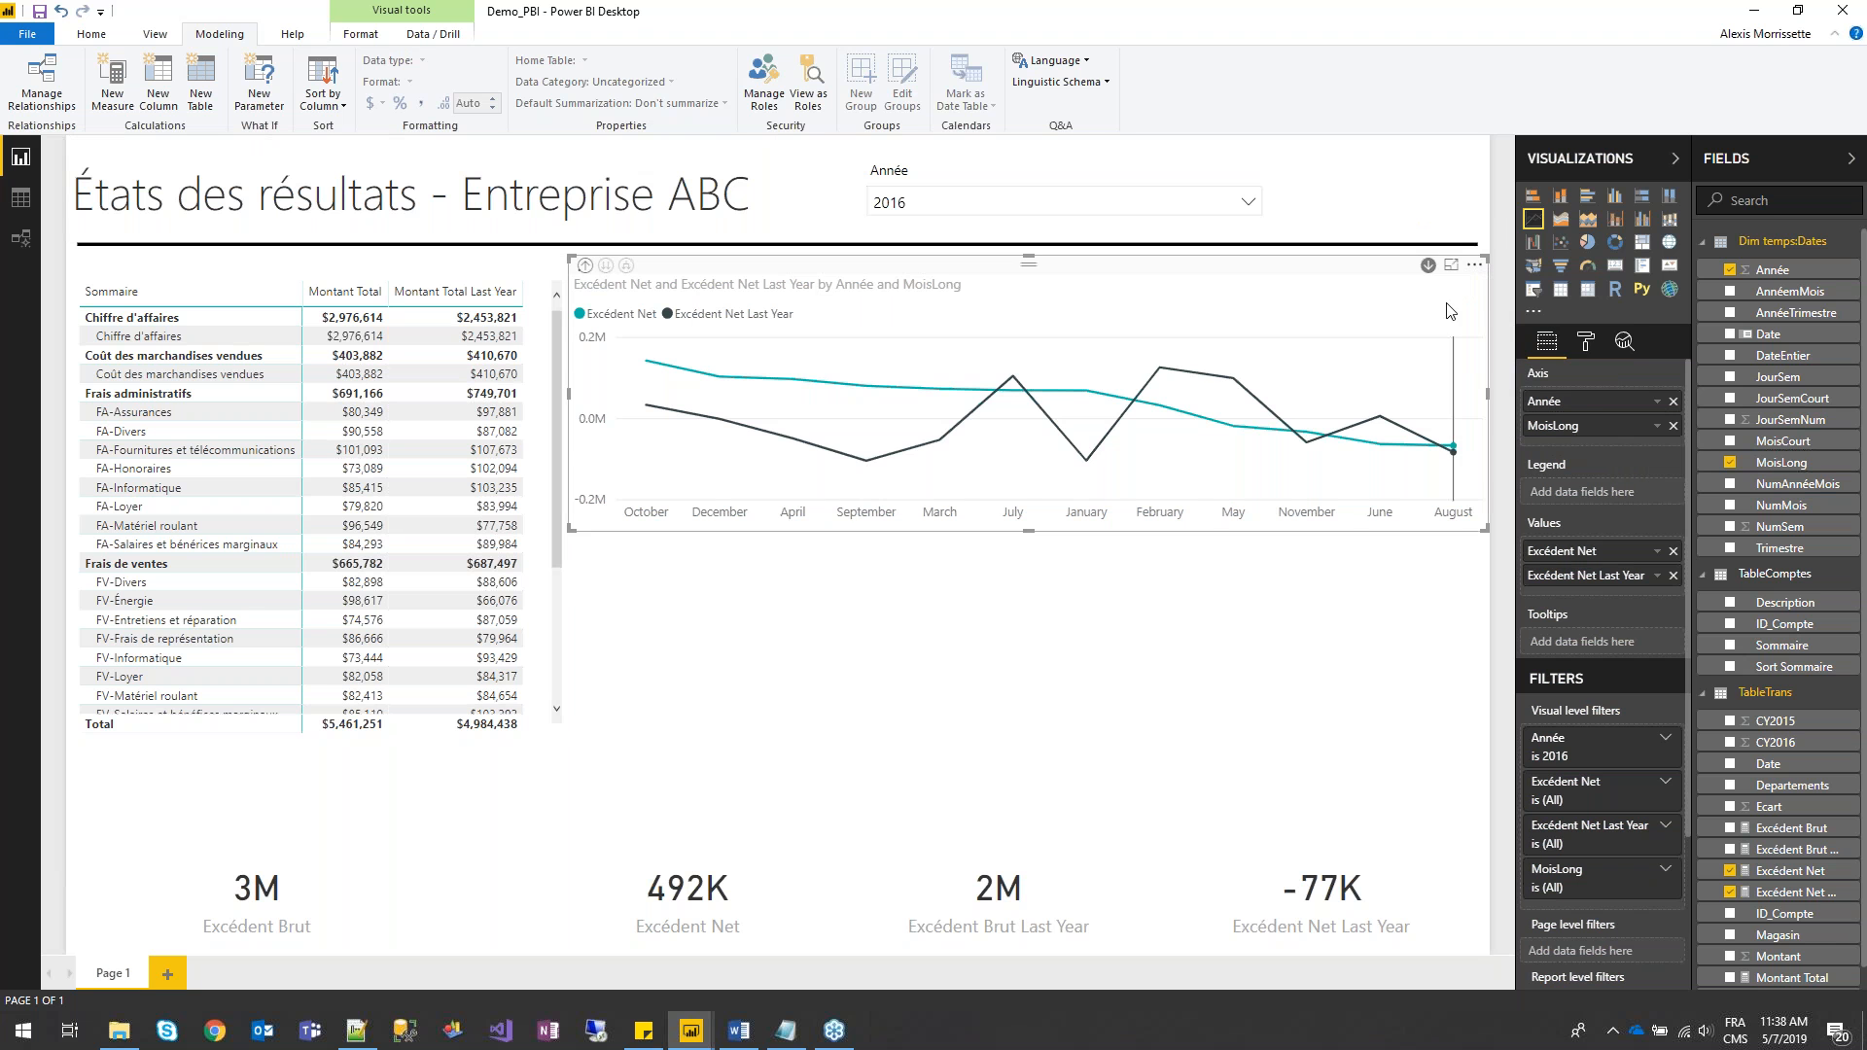
click(1475, 264)
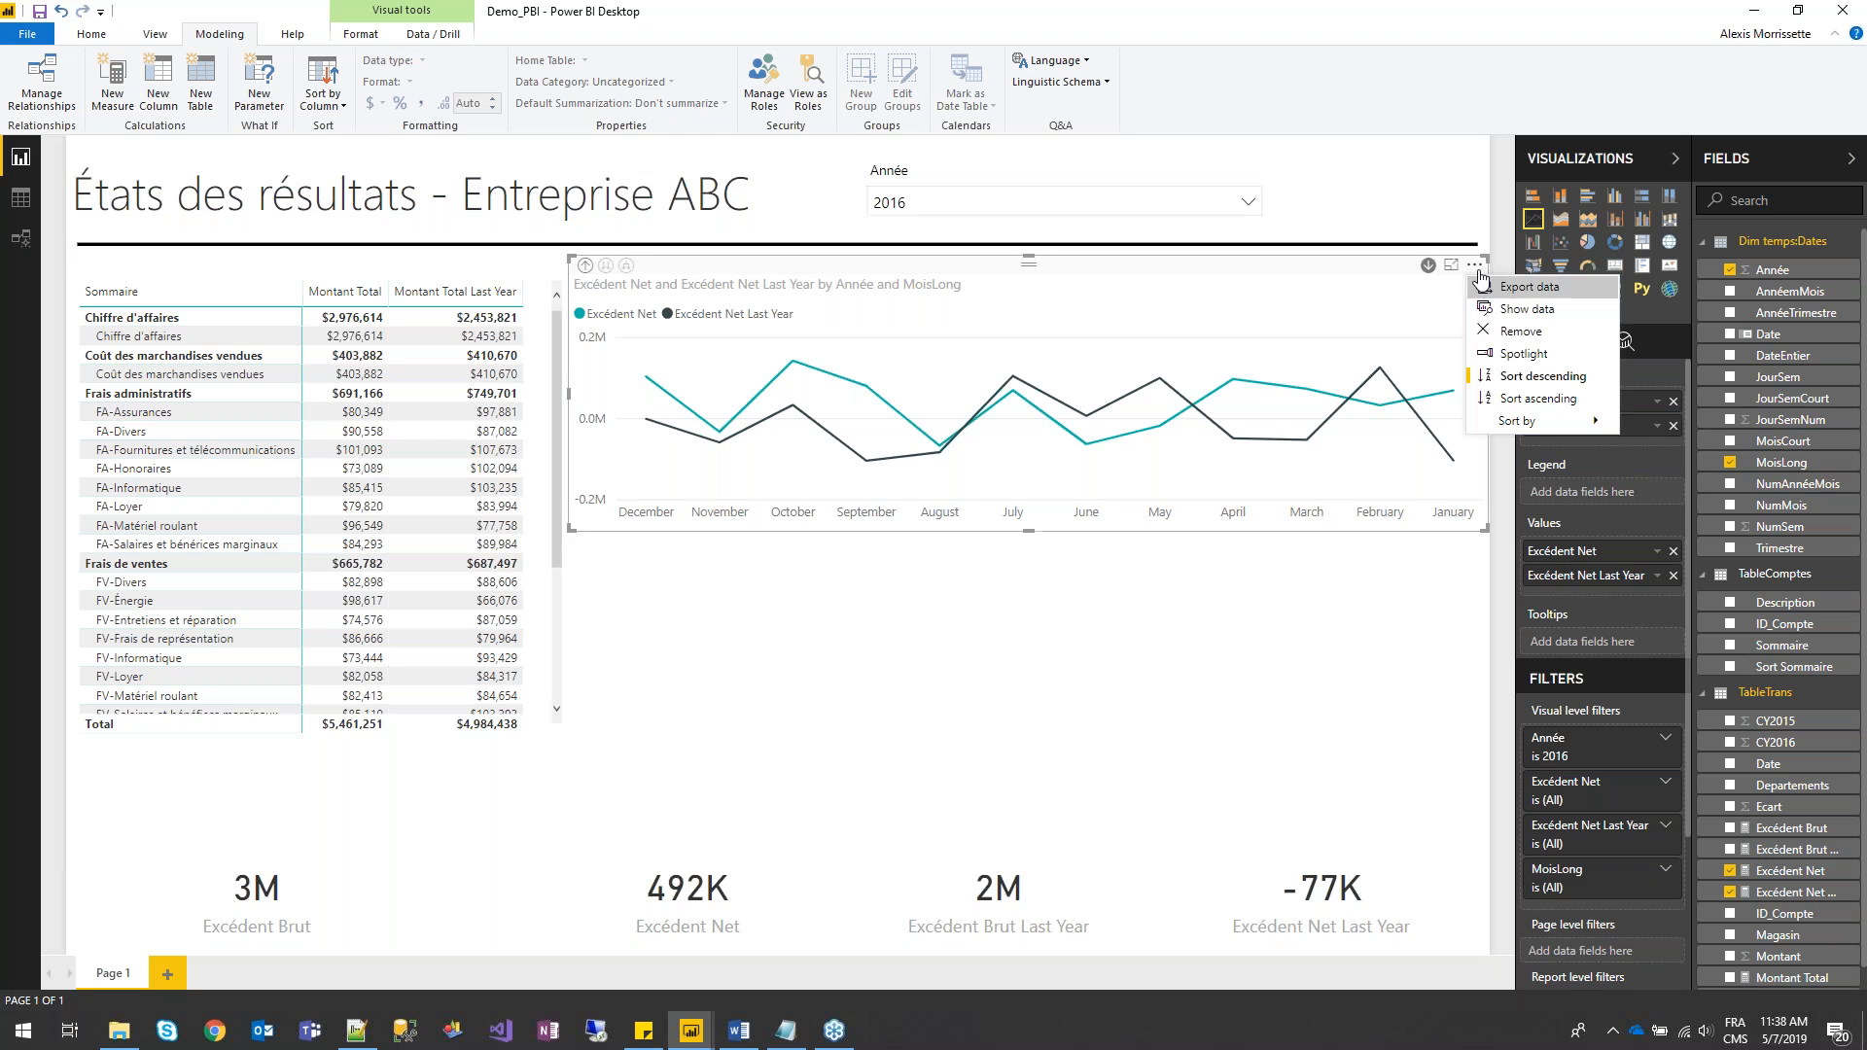
click(1554, 398)
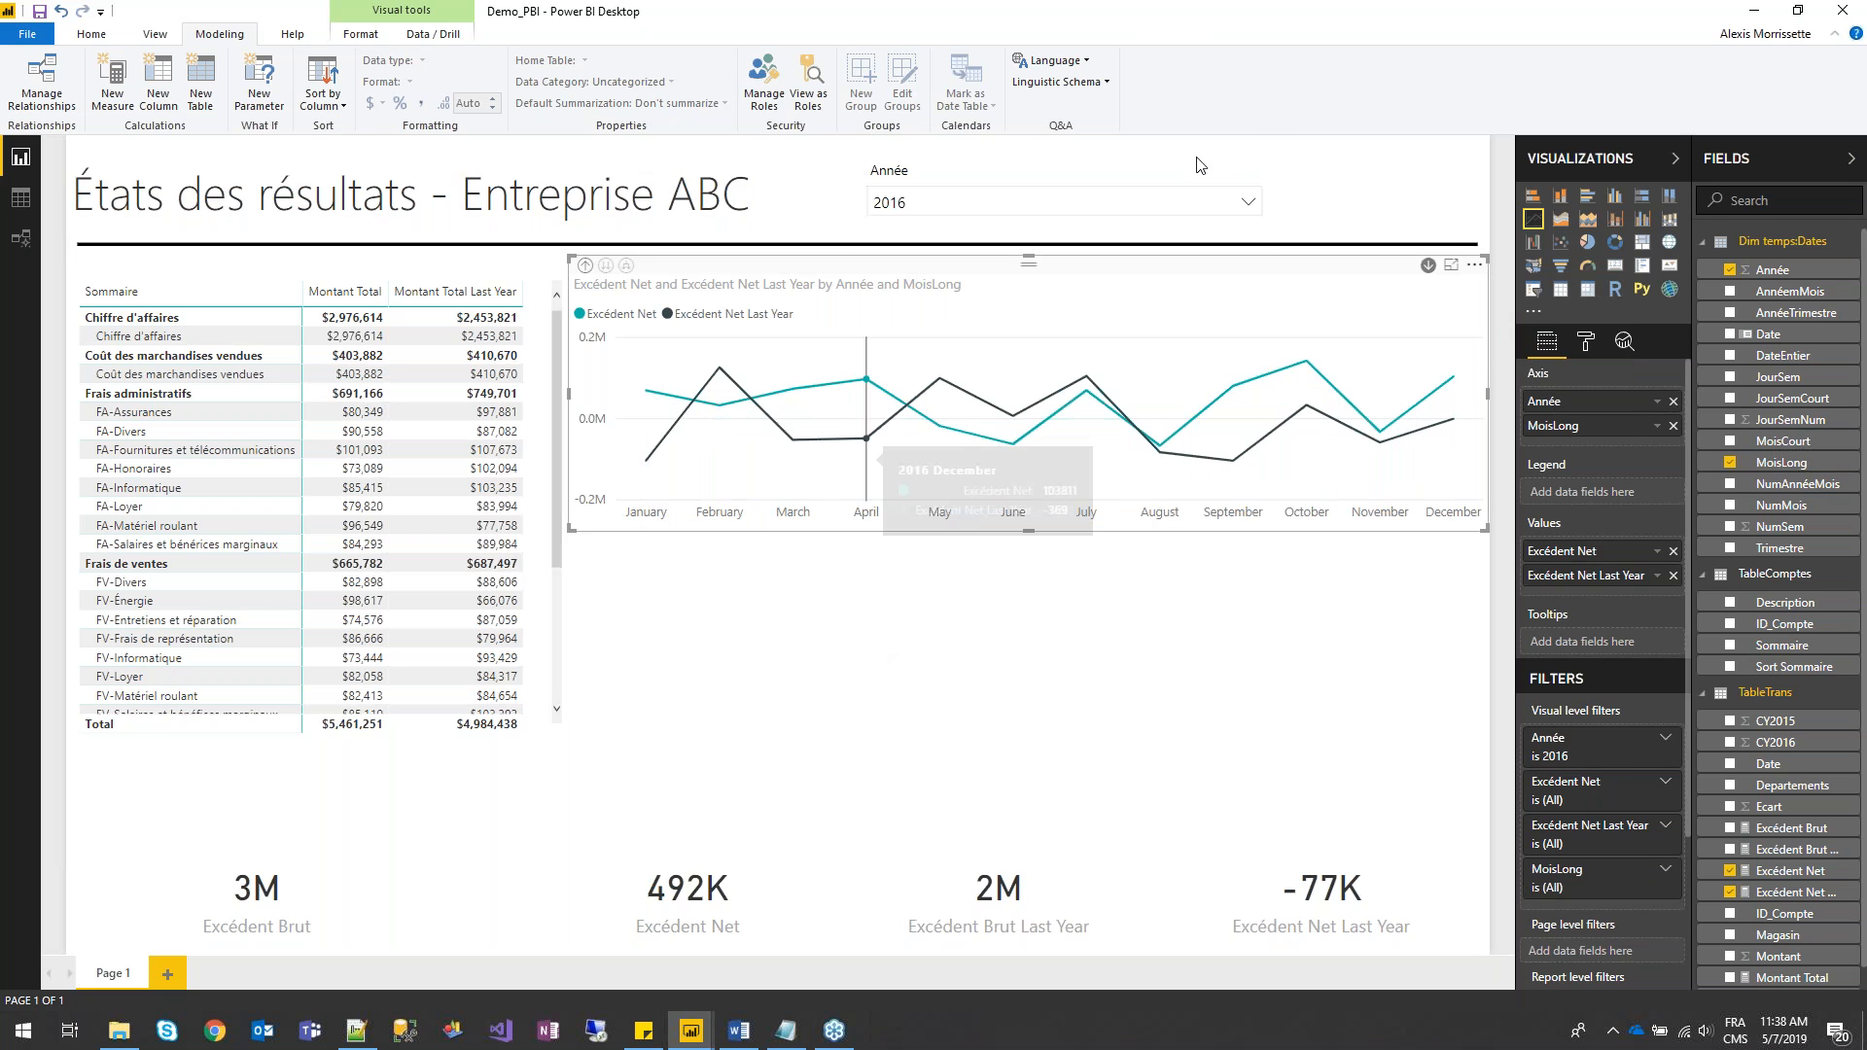
- Set the year slicer to 2015, drill the line chart up to years, and drill into the months of 2015
click(1250, 203)
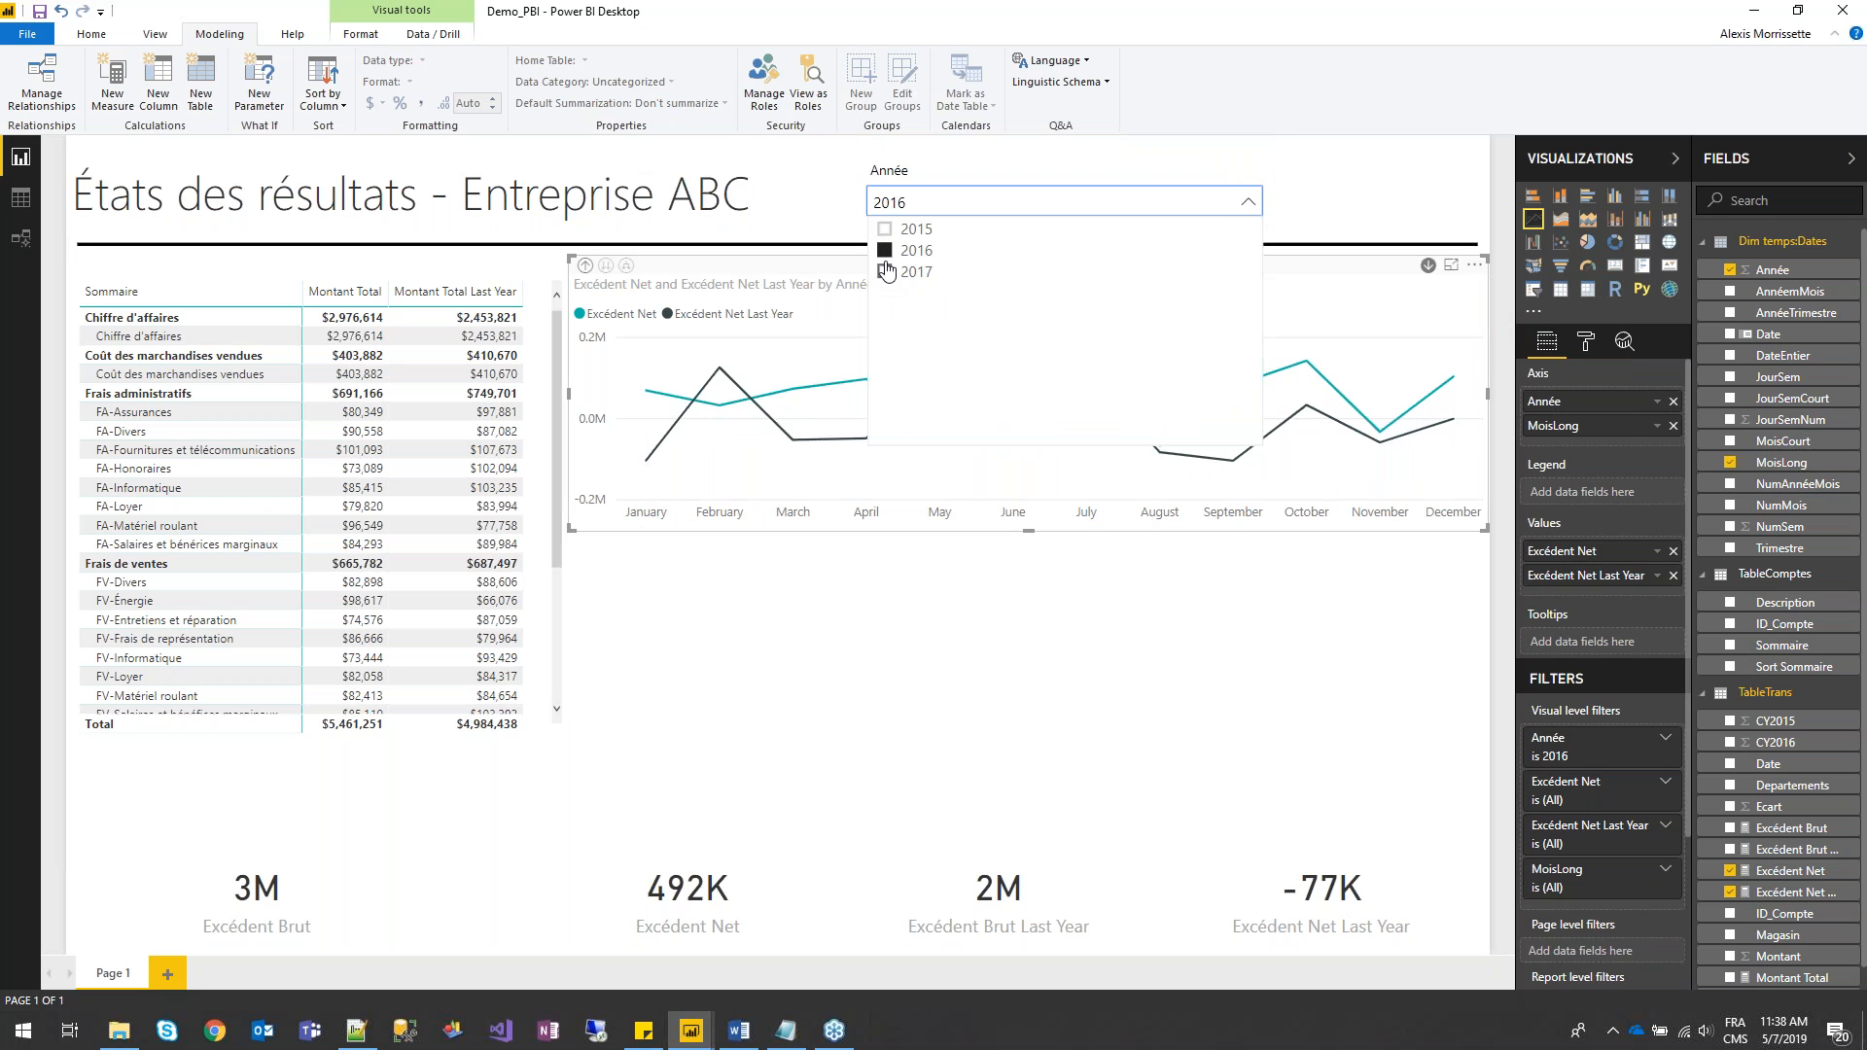
click(887, 230)
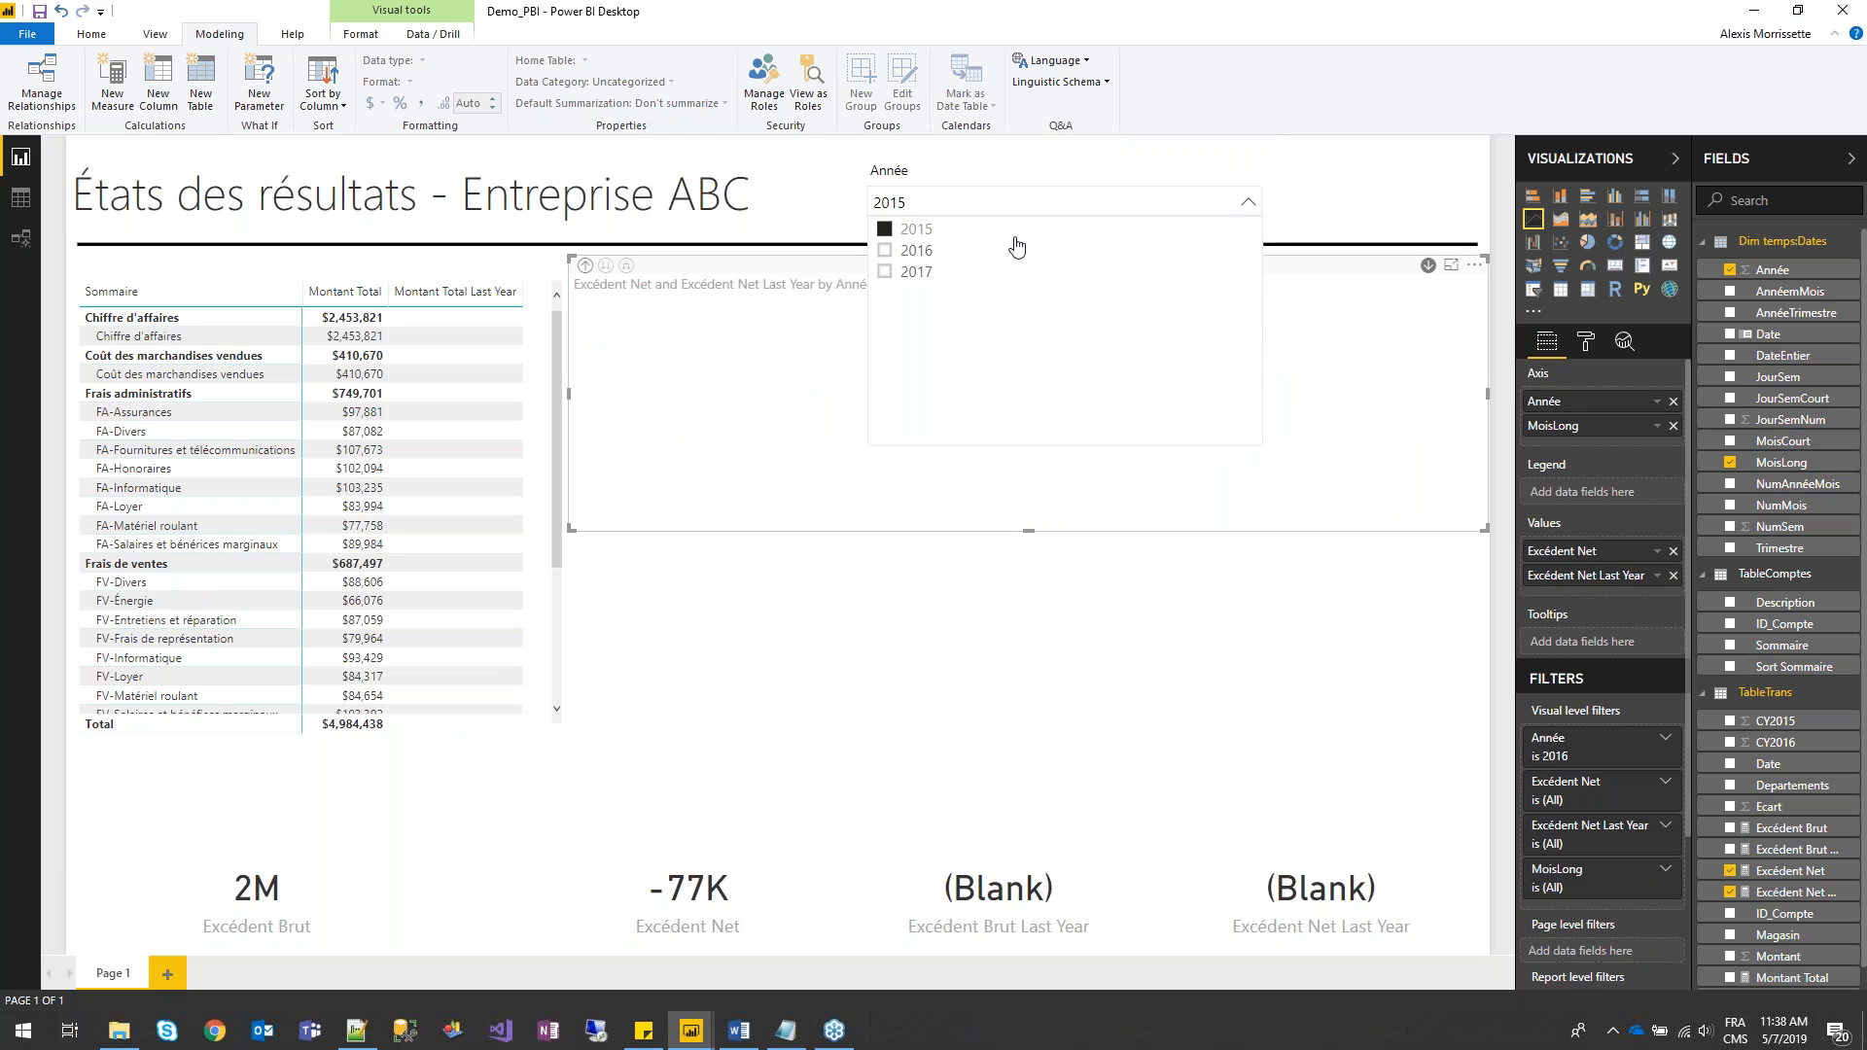
click(587, 277)
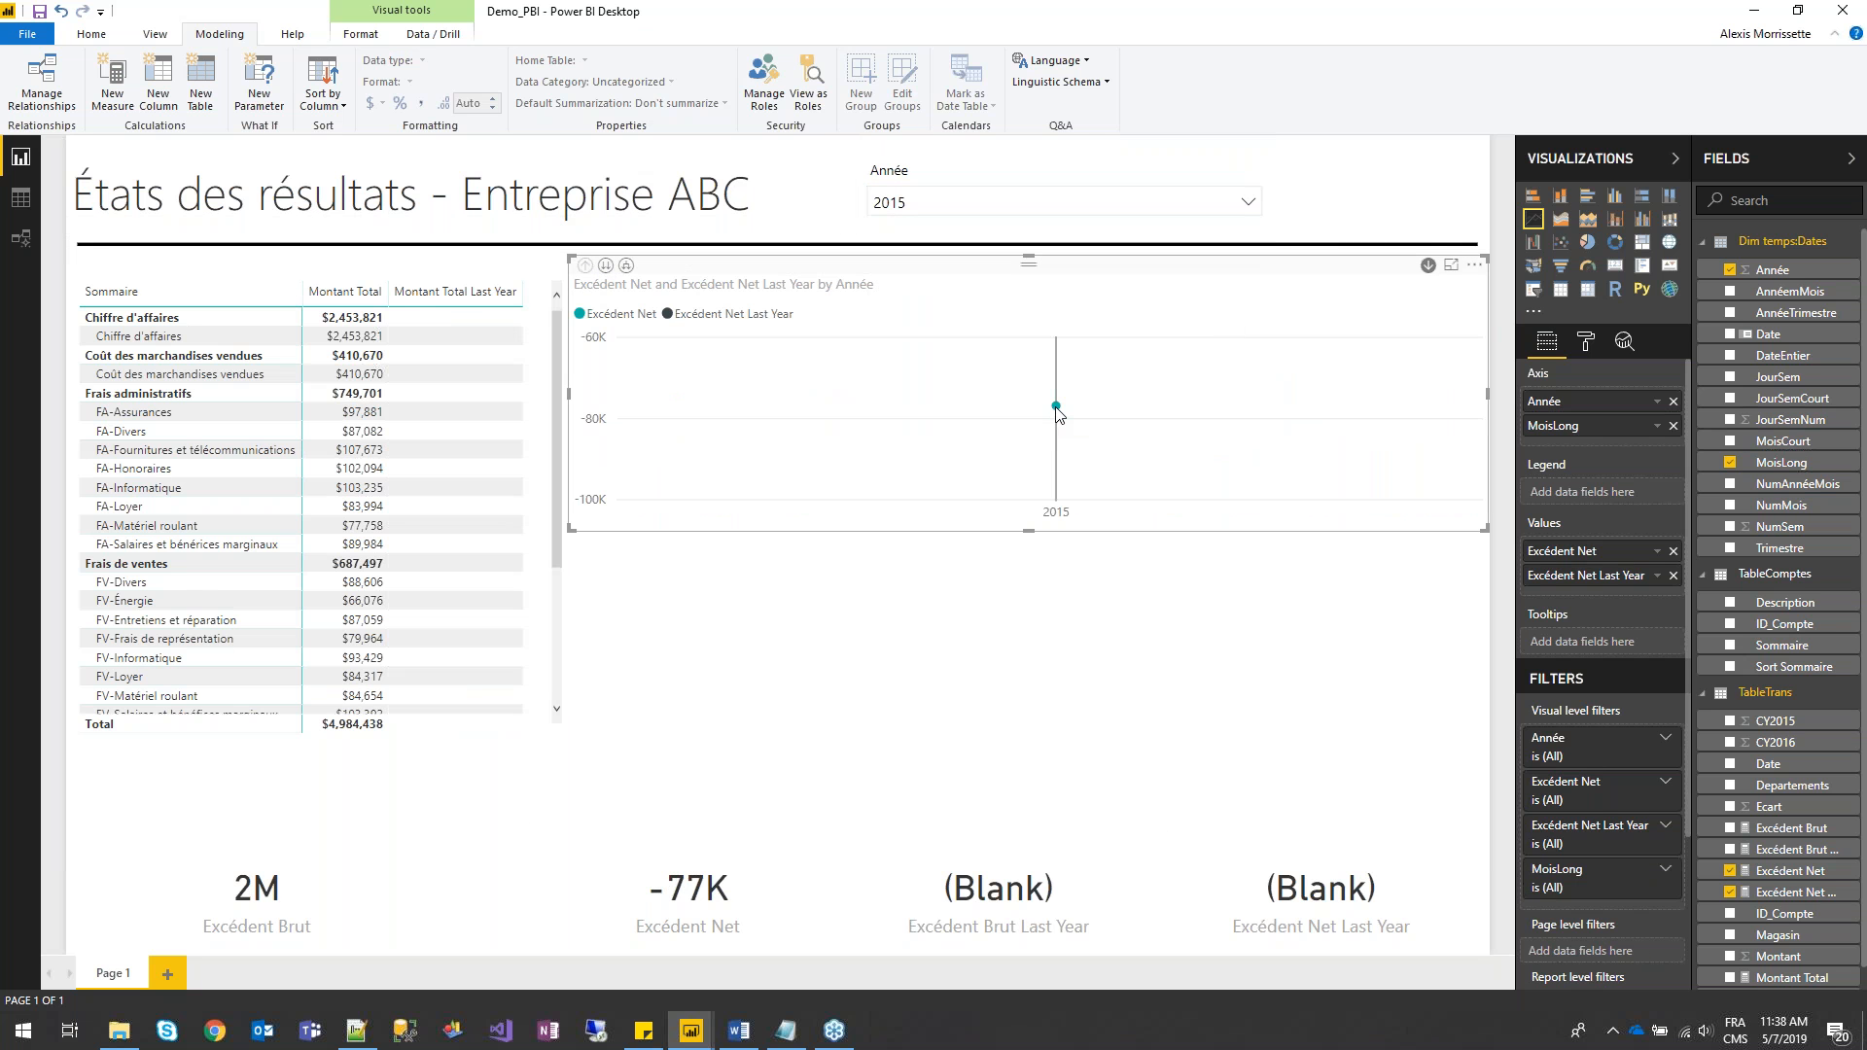
click(1058, 409)
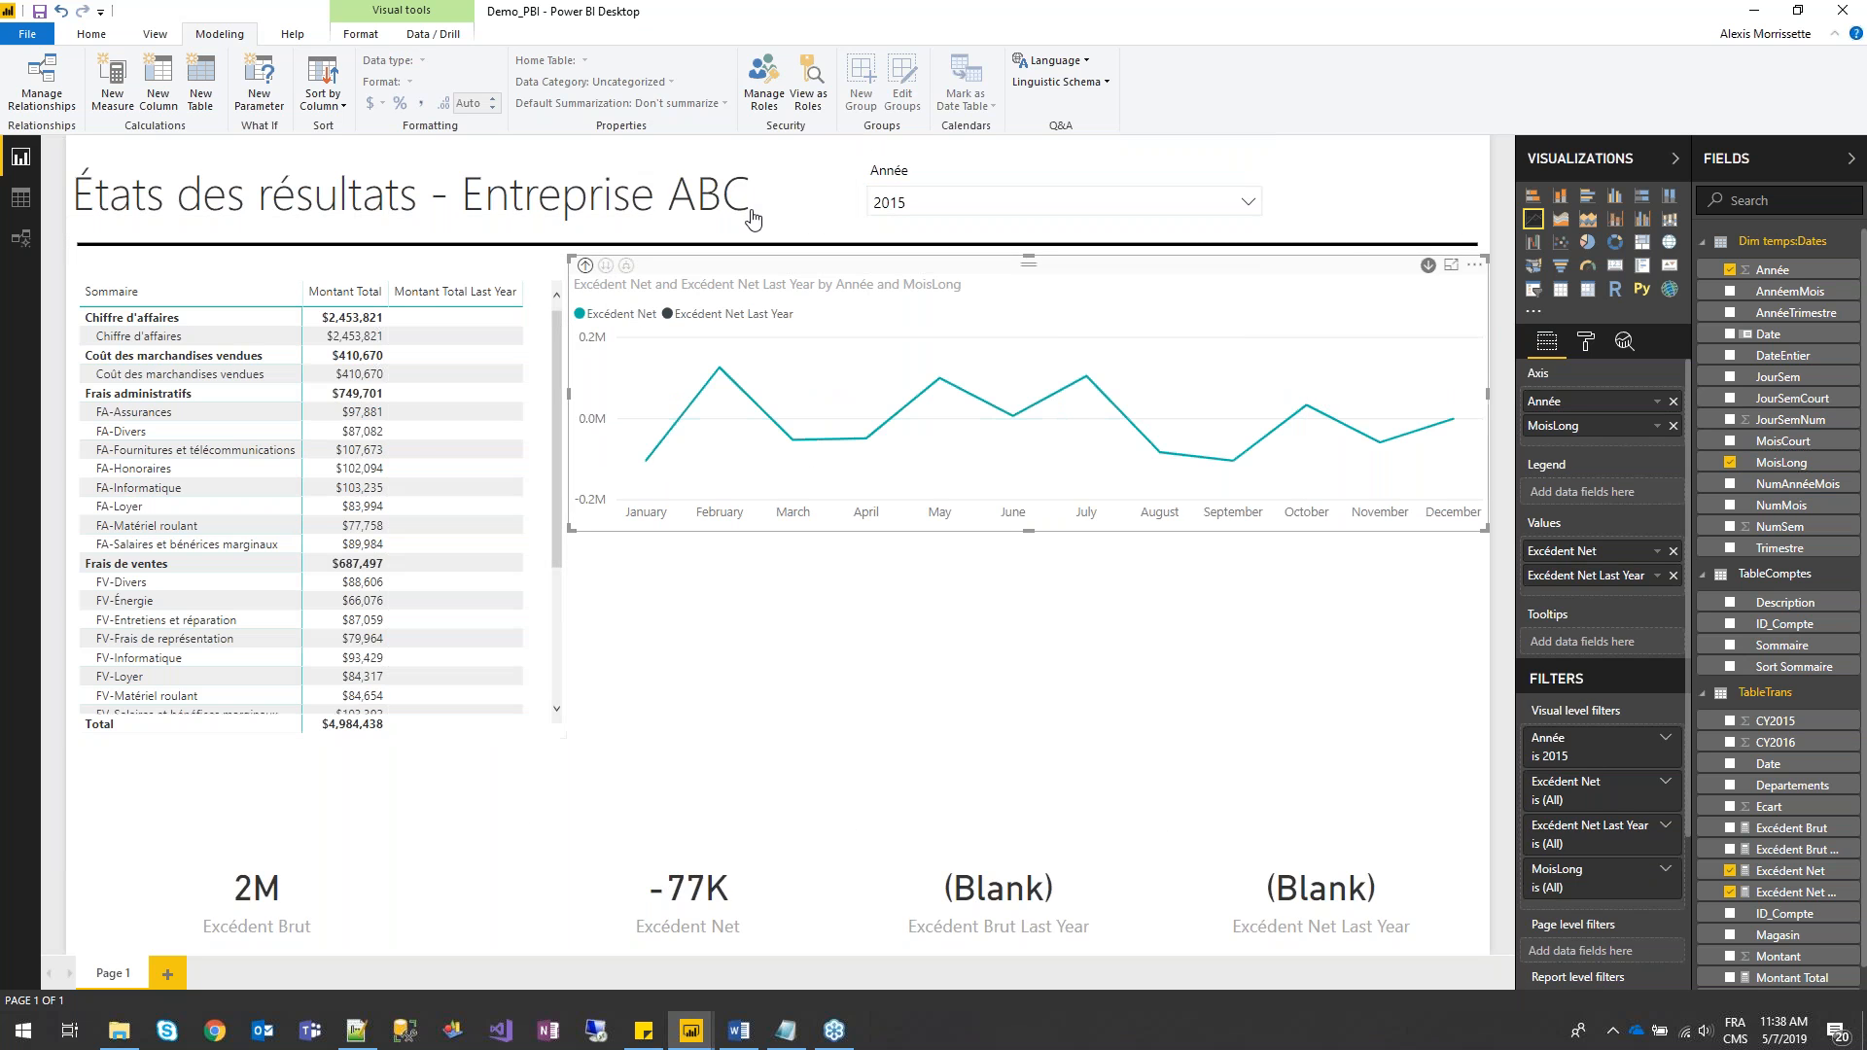
- Bring the line chart back to year level, set the year slicer to 2016, and drill into the months of 2016
key(ctrl+z)
click(1250, 208)
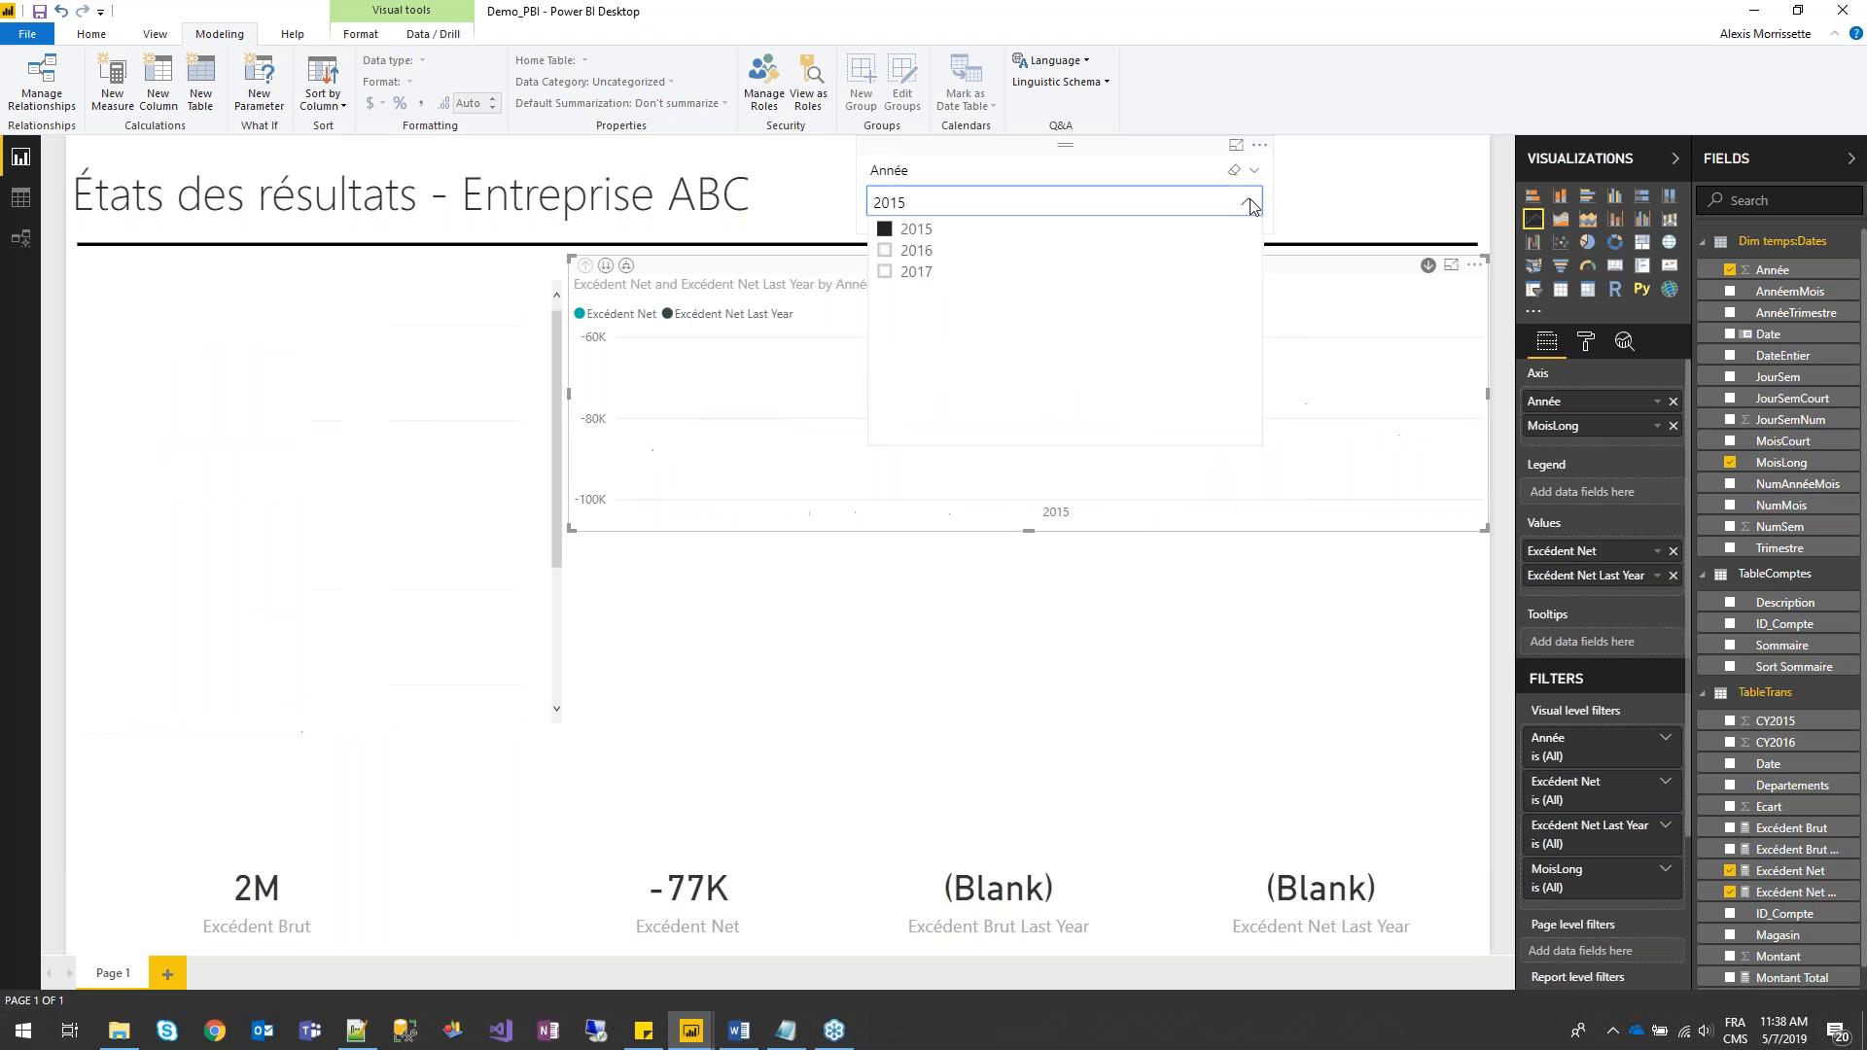
click(917, 251)
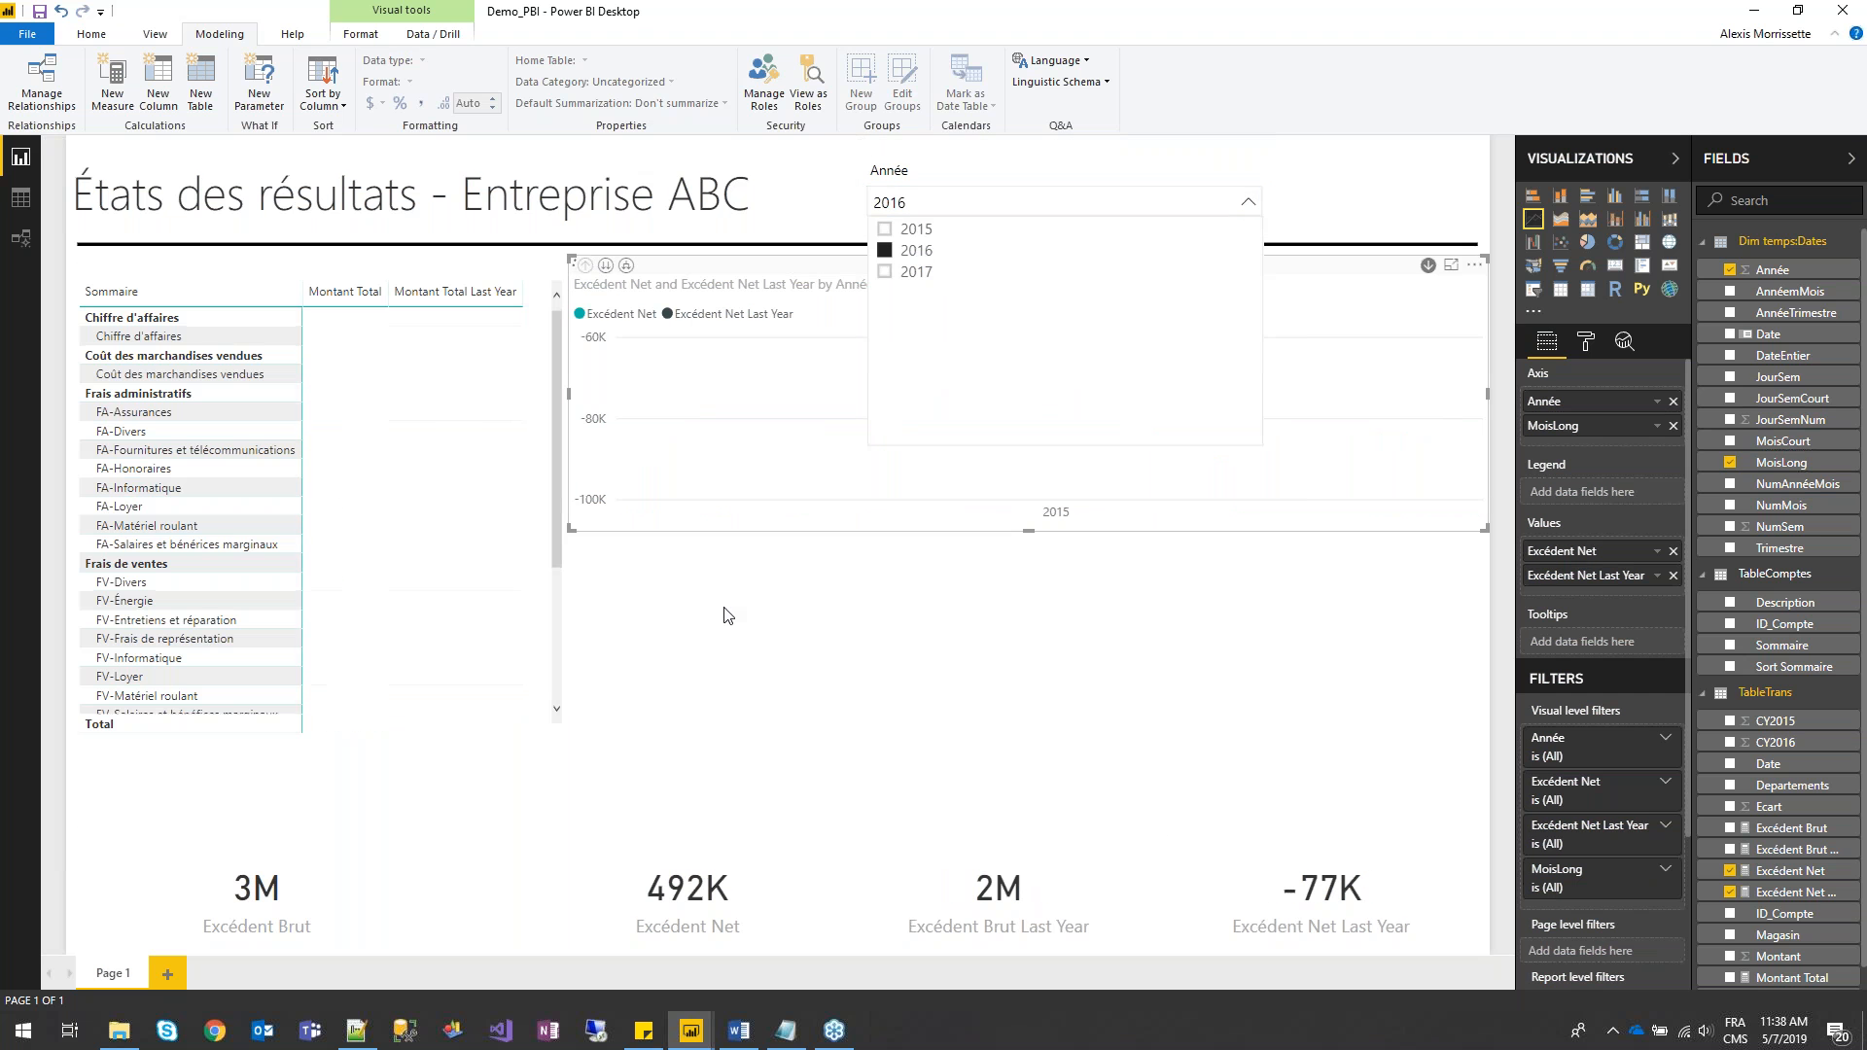
click(735, 272)
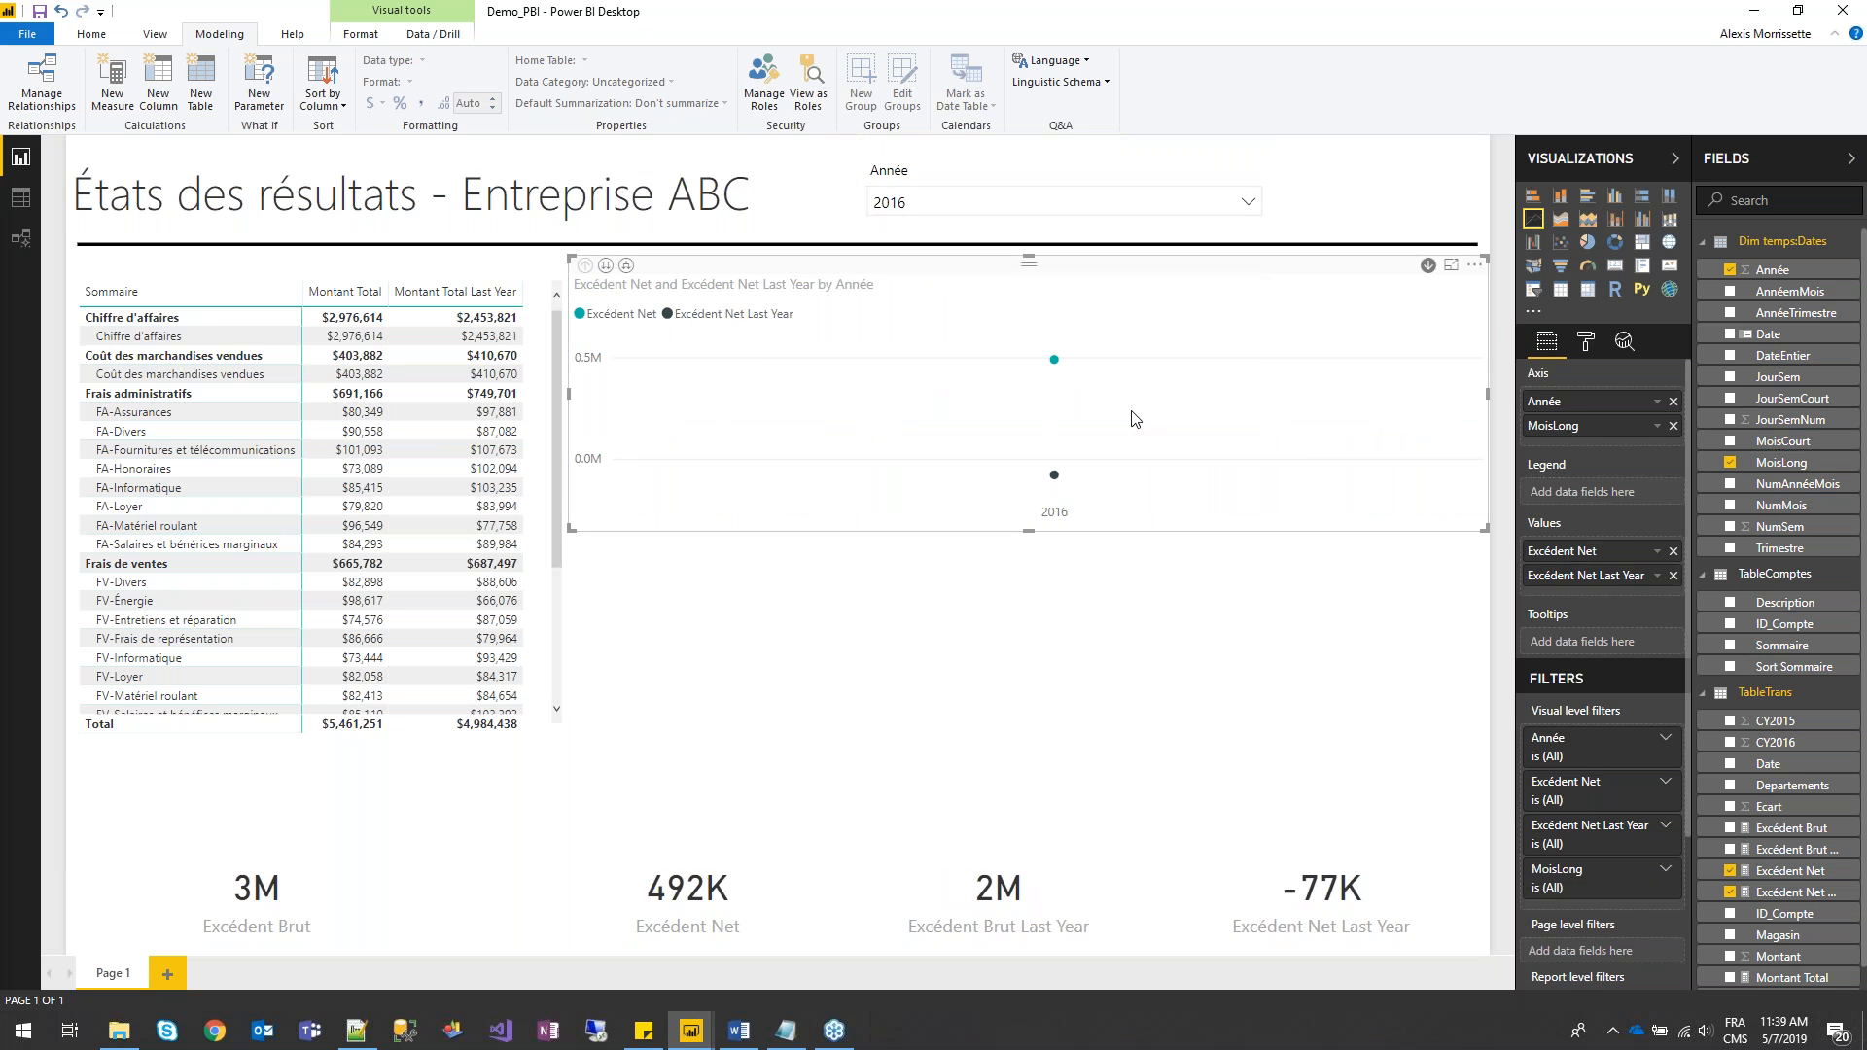
click(1054, 476)
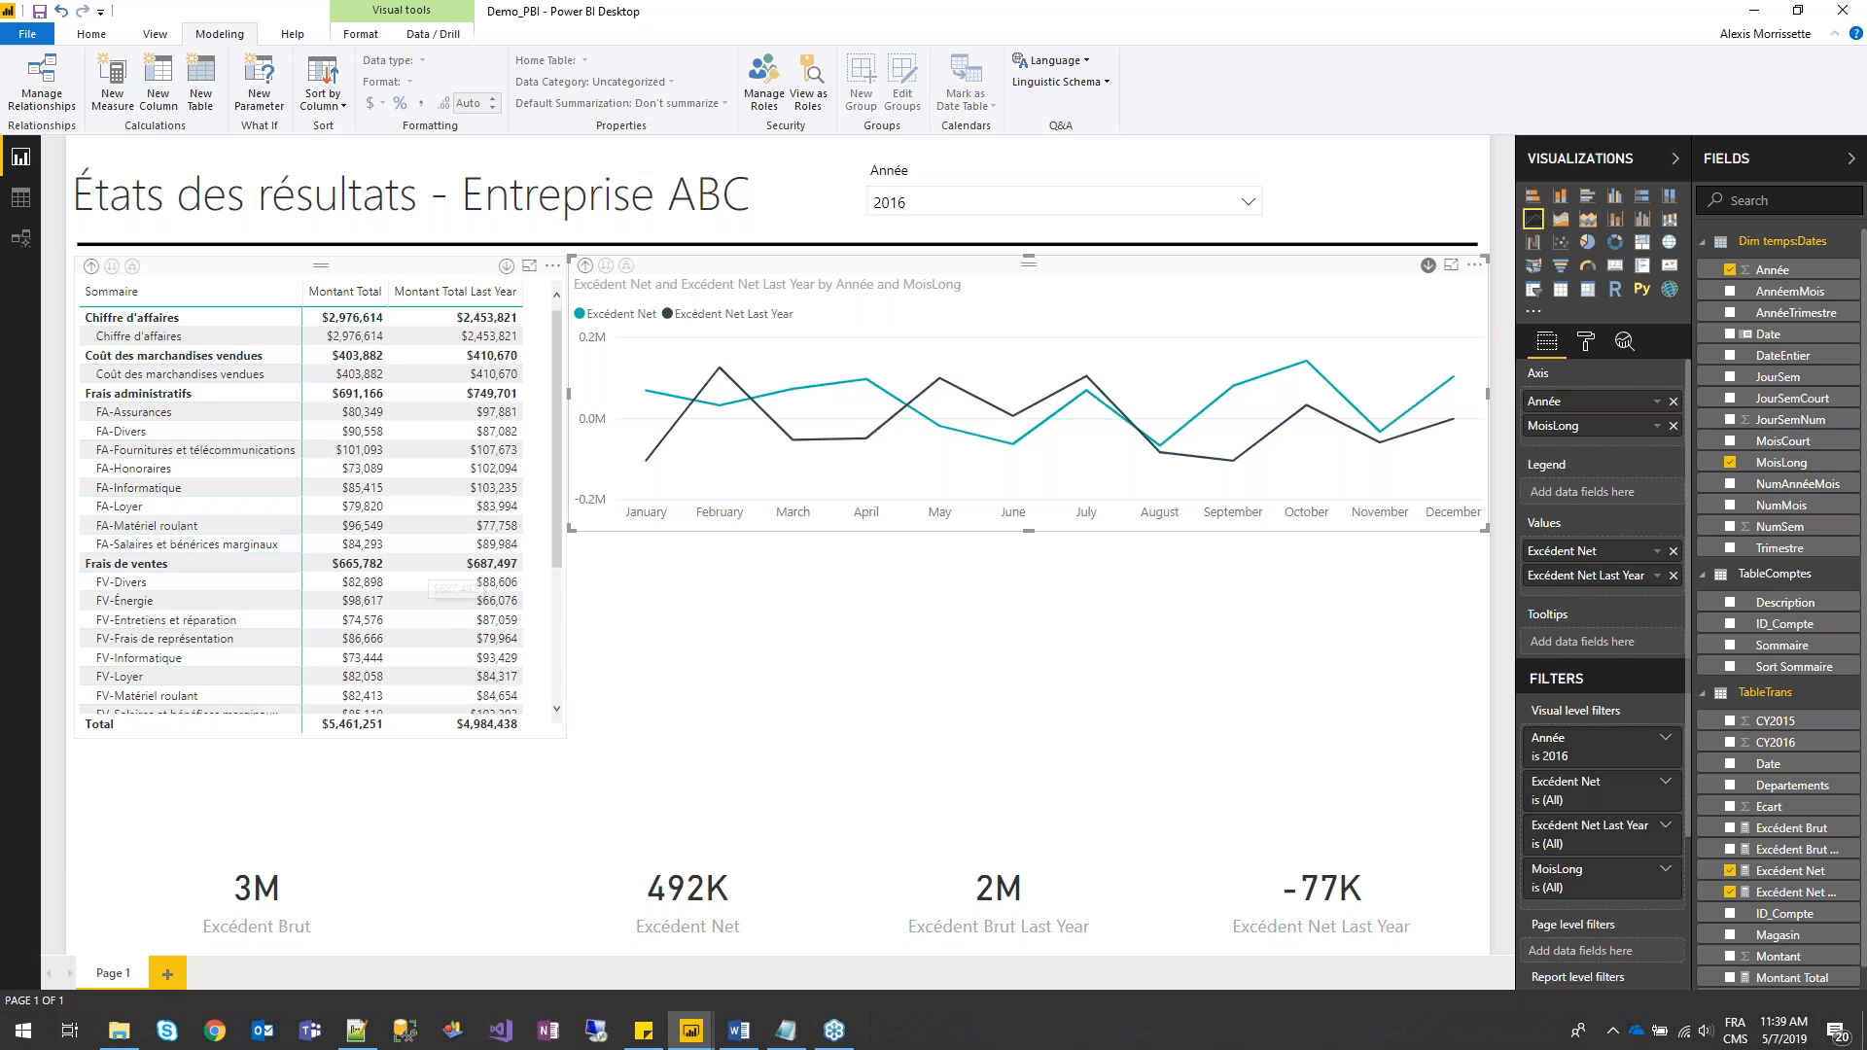
- Lengthen the account matrix downward to just above the card row
click(863, 634)
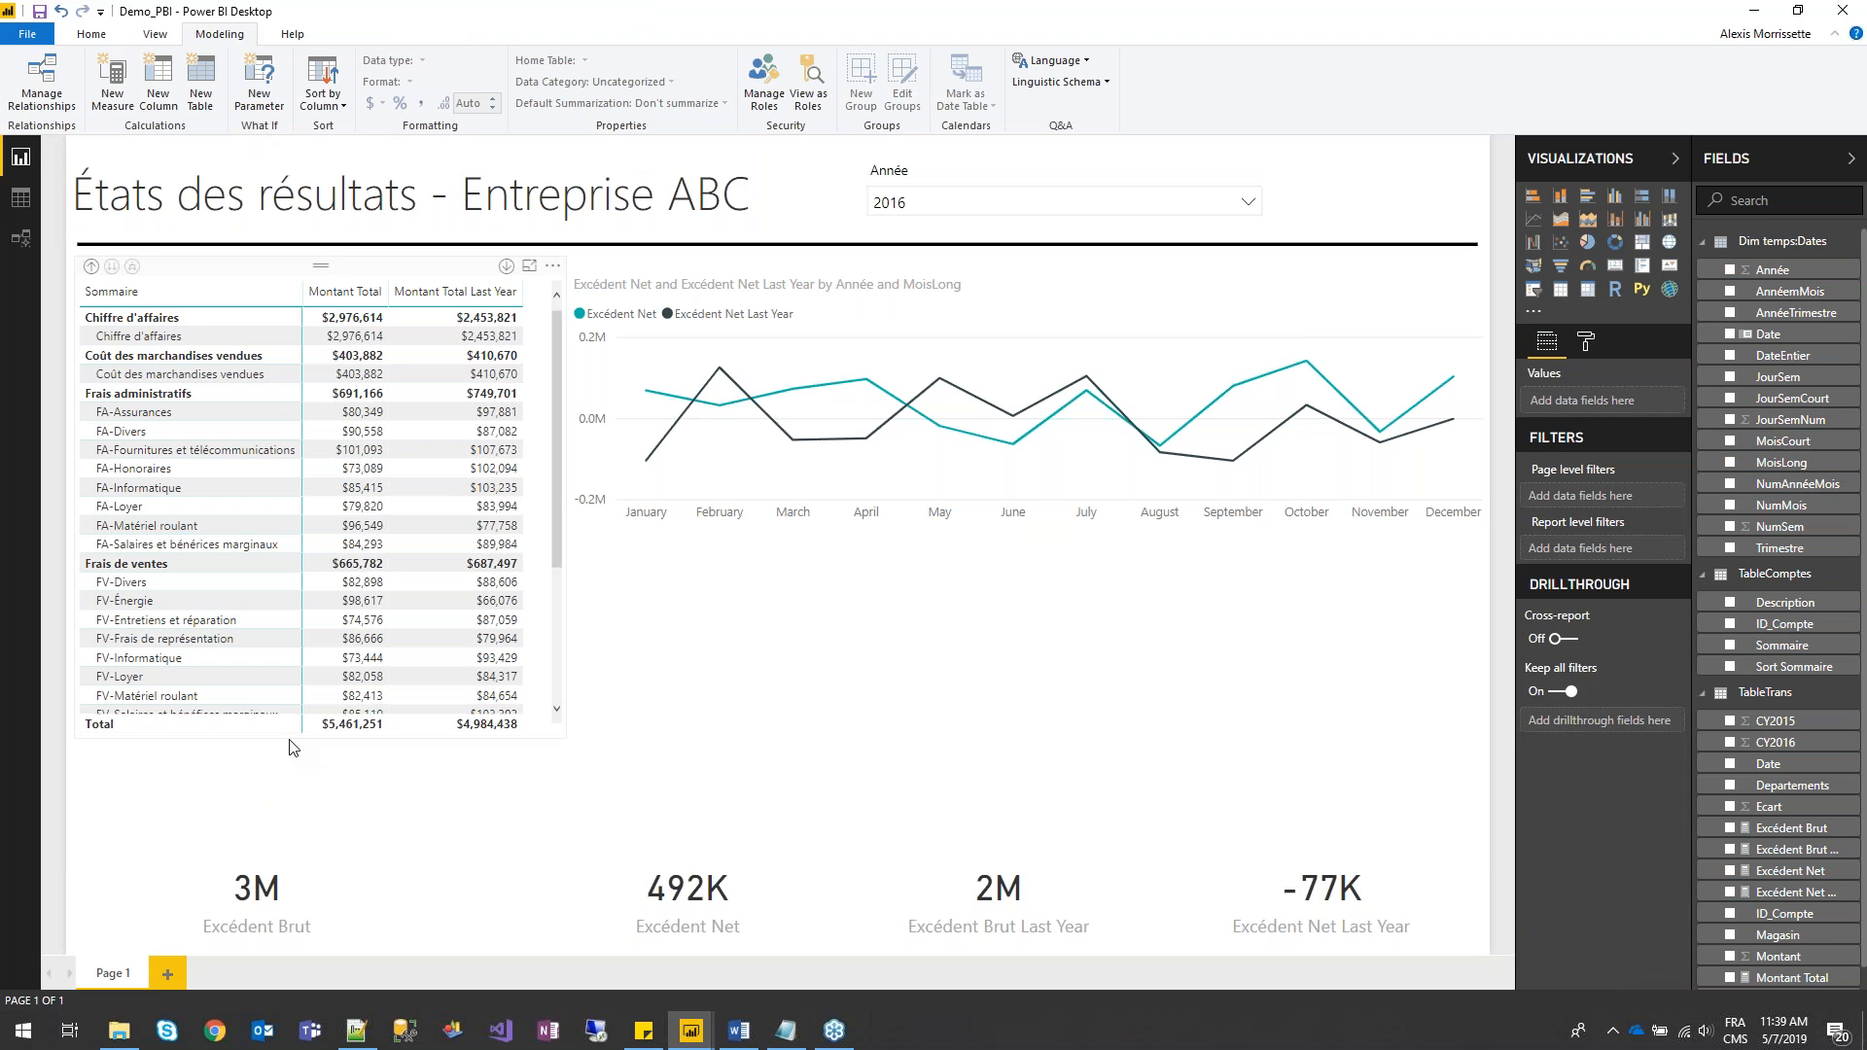
click(304, 731)
drag(318, 739, 292, 838)
- Add a pie chart below the line chart showing Montant Total with Sommaire as the legend
click(905, 533)
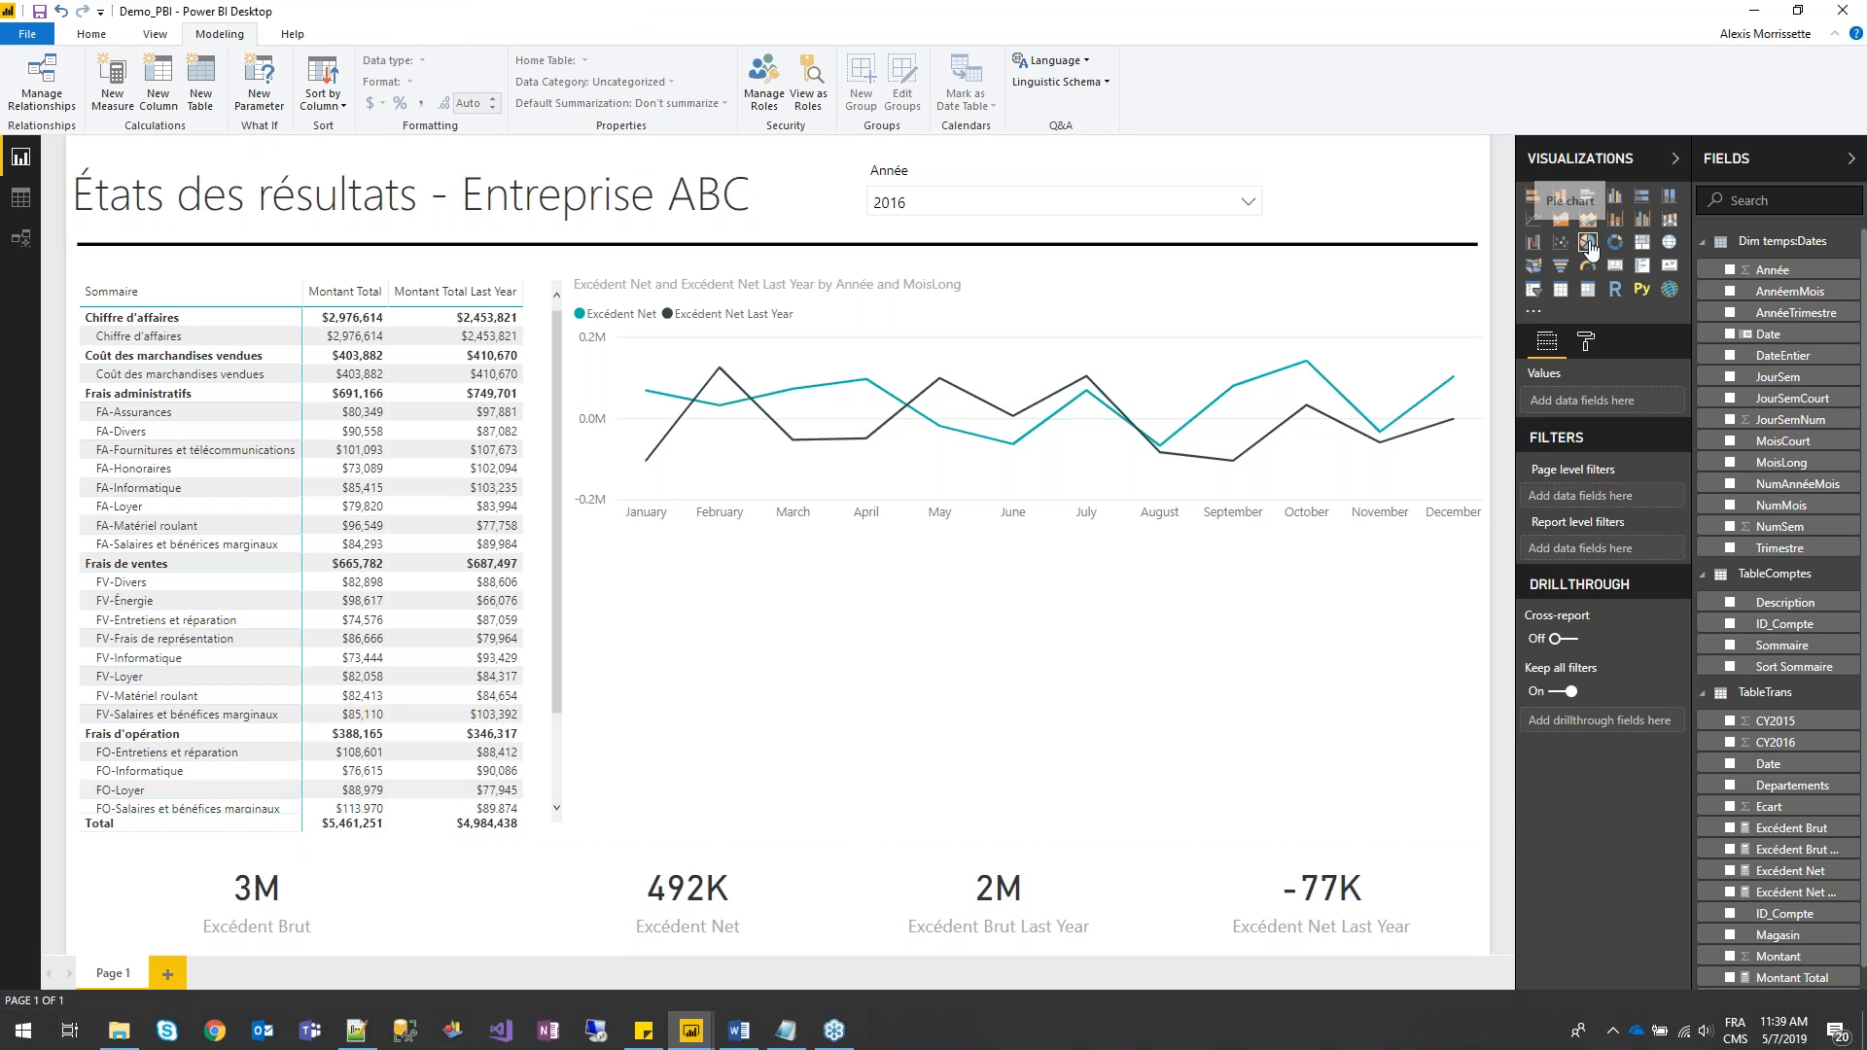
click(1588, 243)
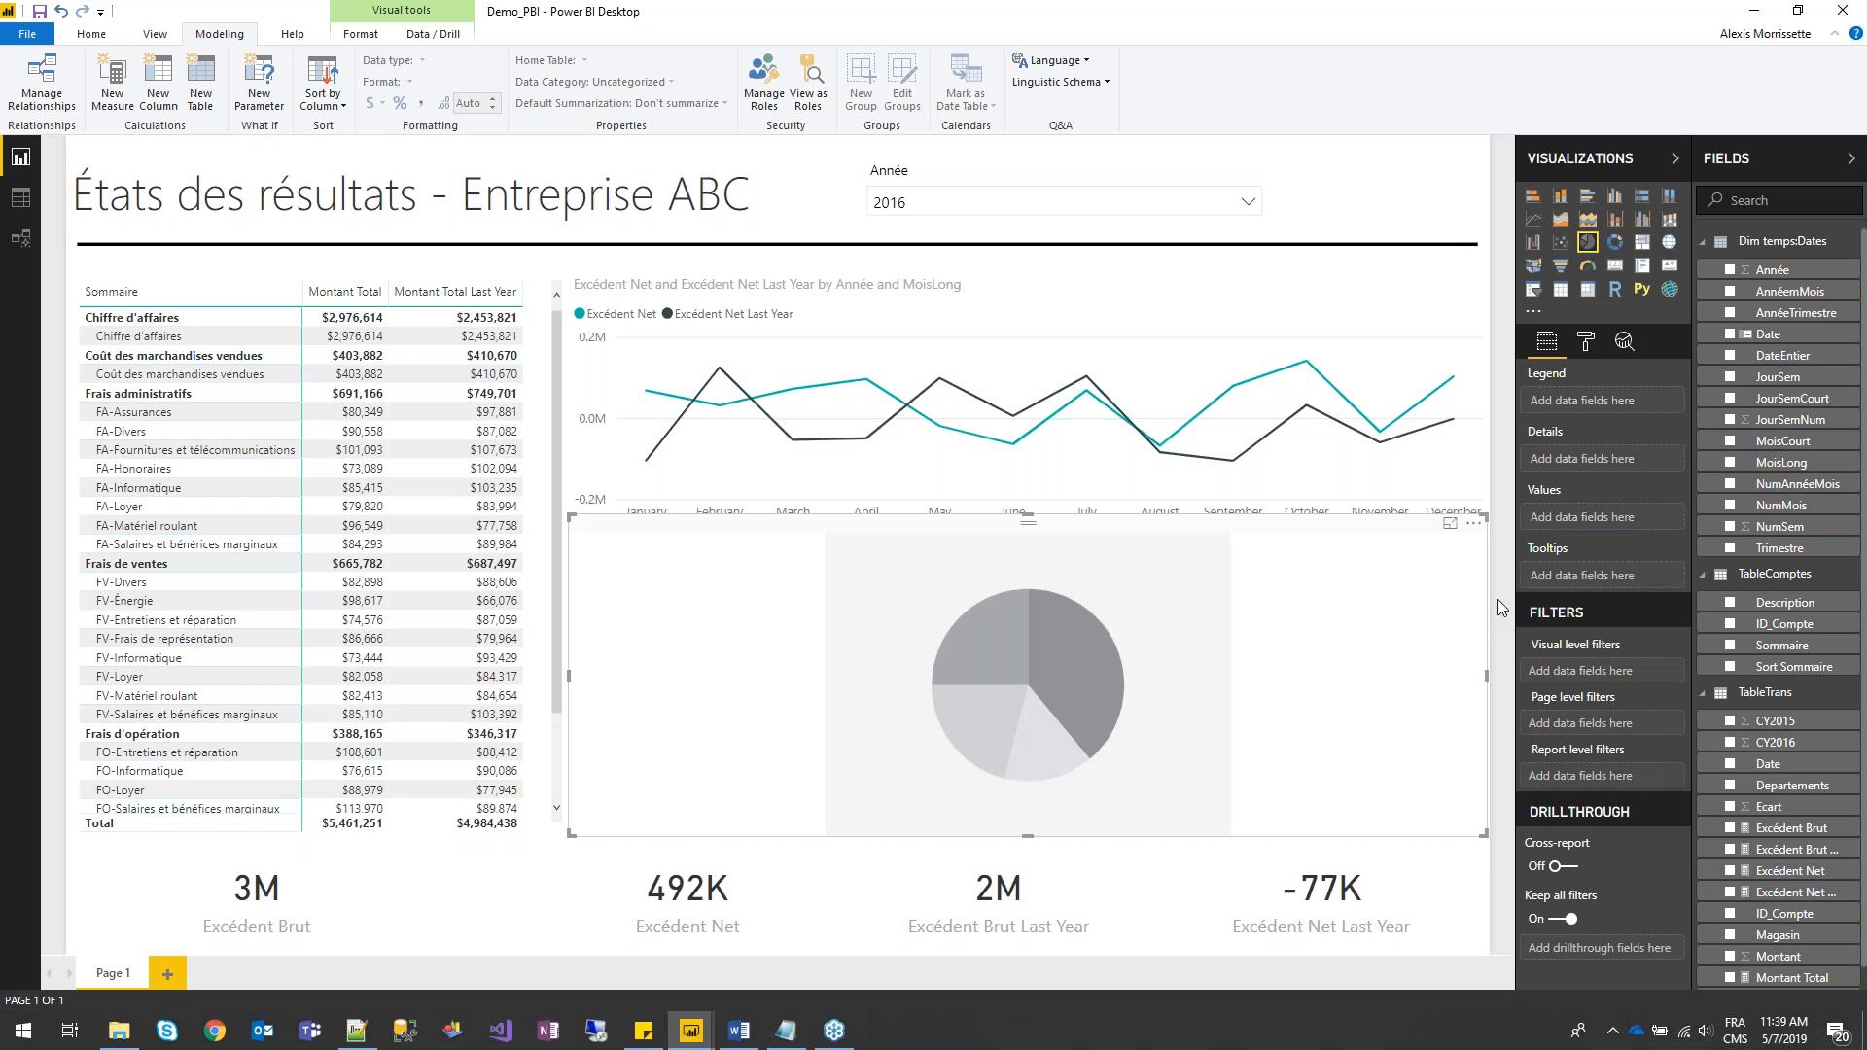
drag(1778, 979, 1618, 516)
drag(1782, 646, 1631, 406)
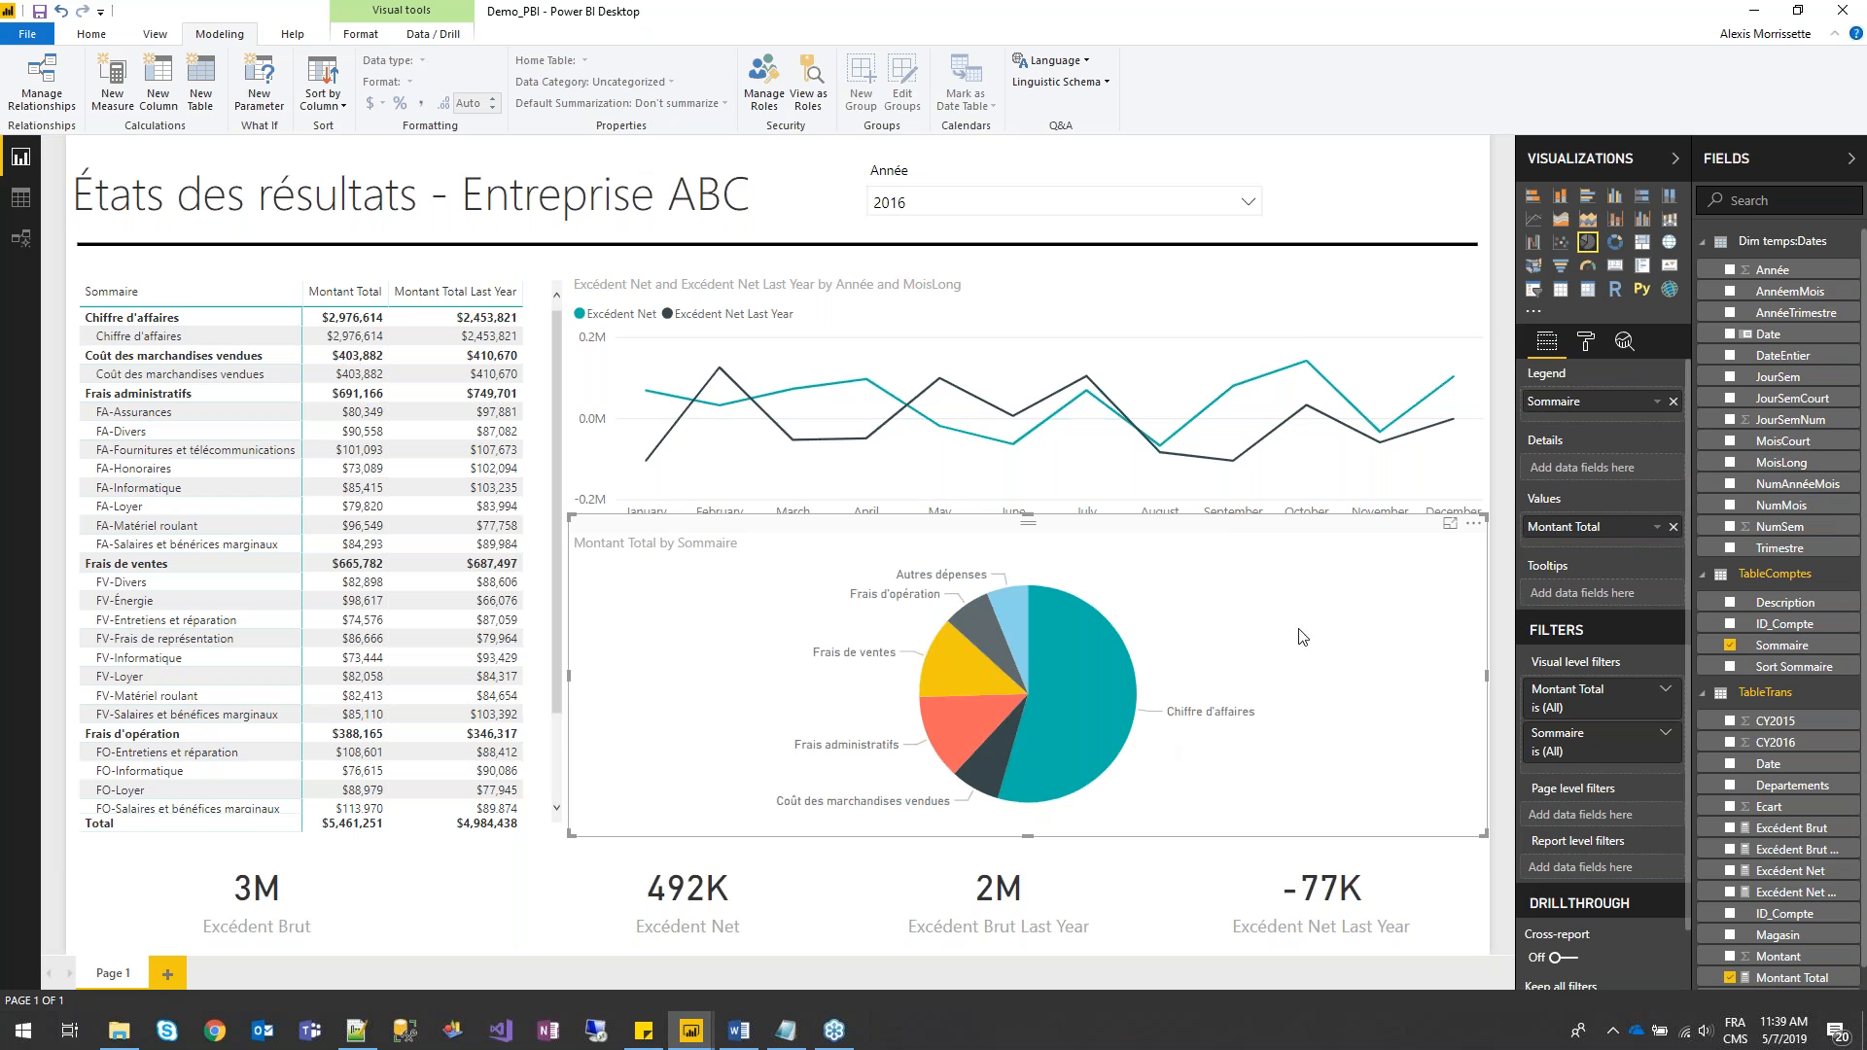
- Show the pie chart's Montant Total as percent of grand total and lower its upper edge to clear the line chart's month labels
click(1658, 527)
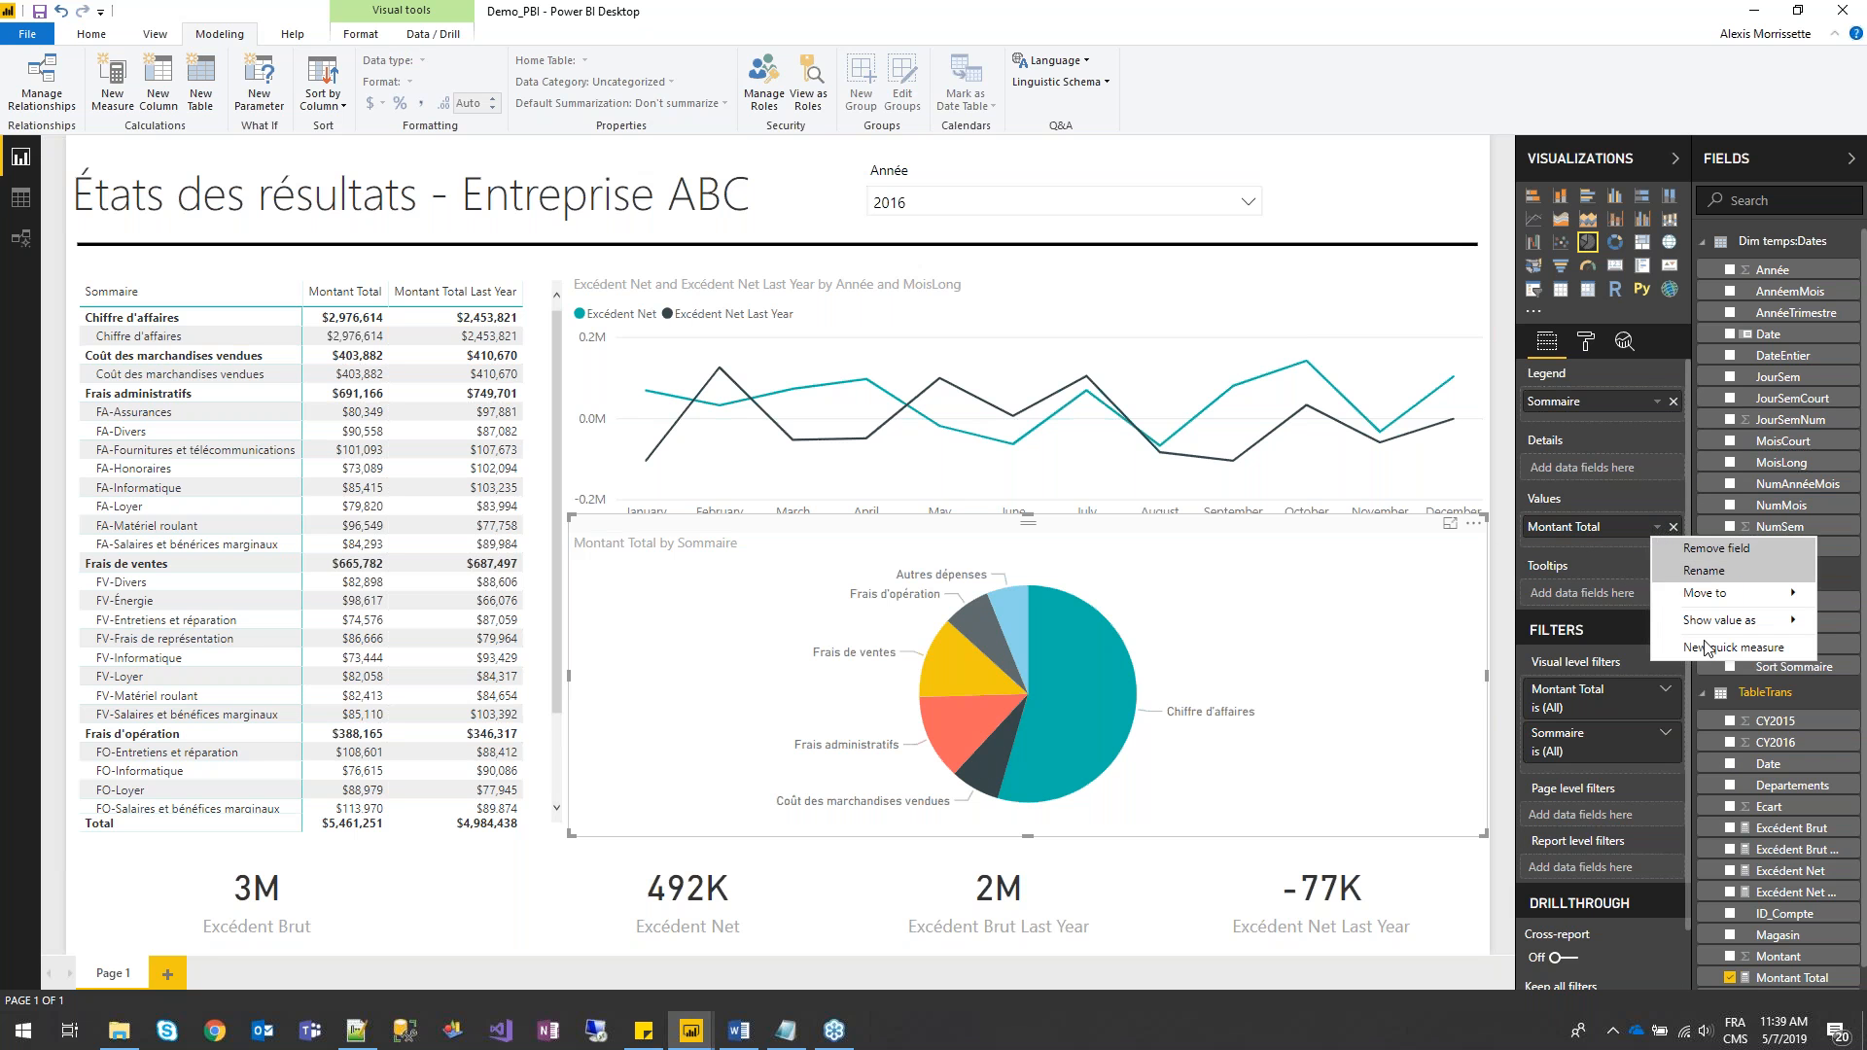
mouse_move(1718, 620)
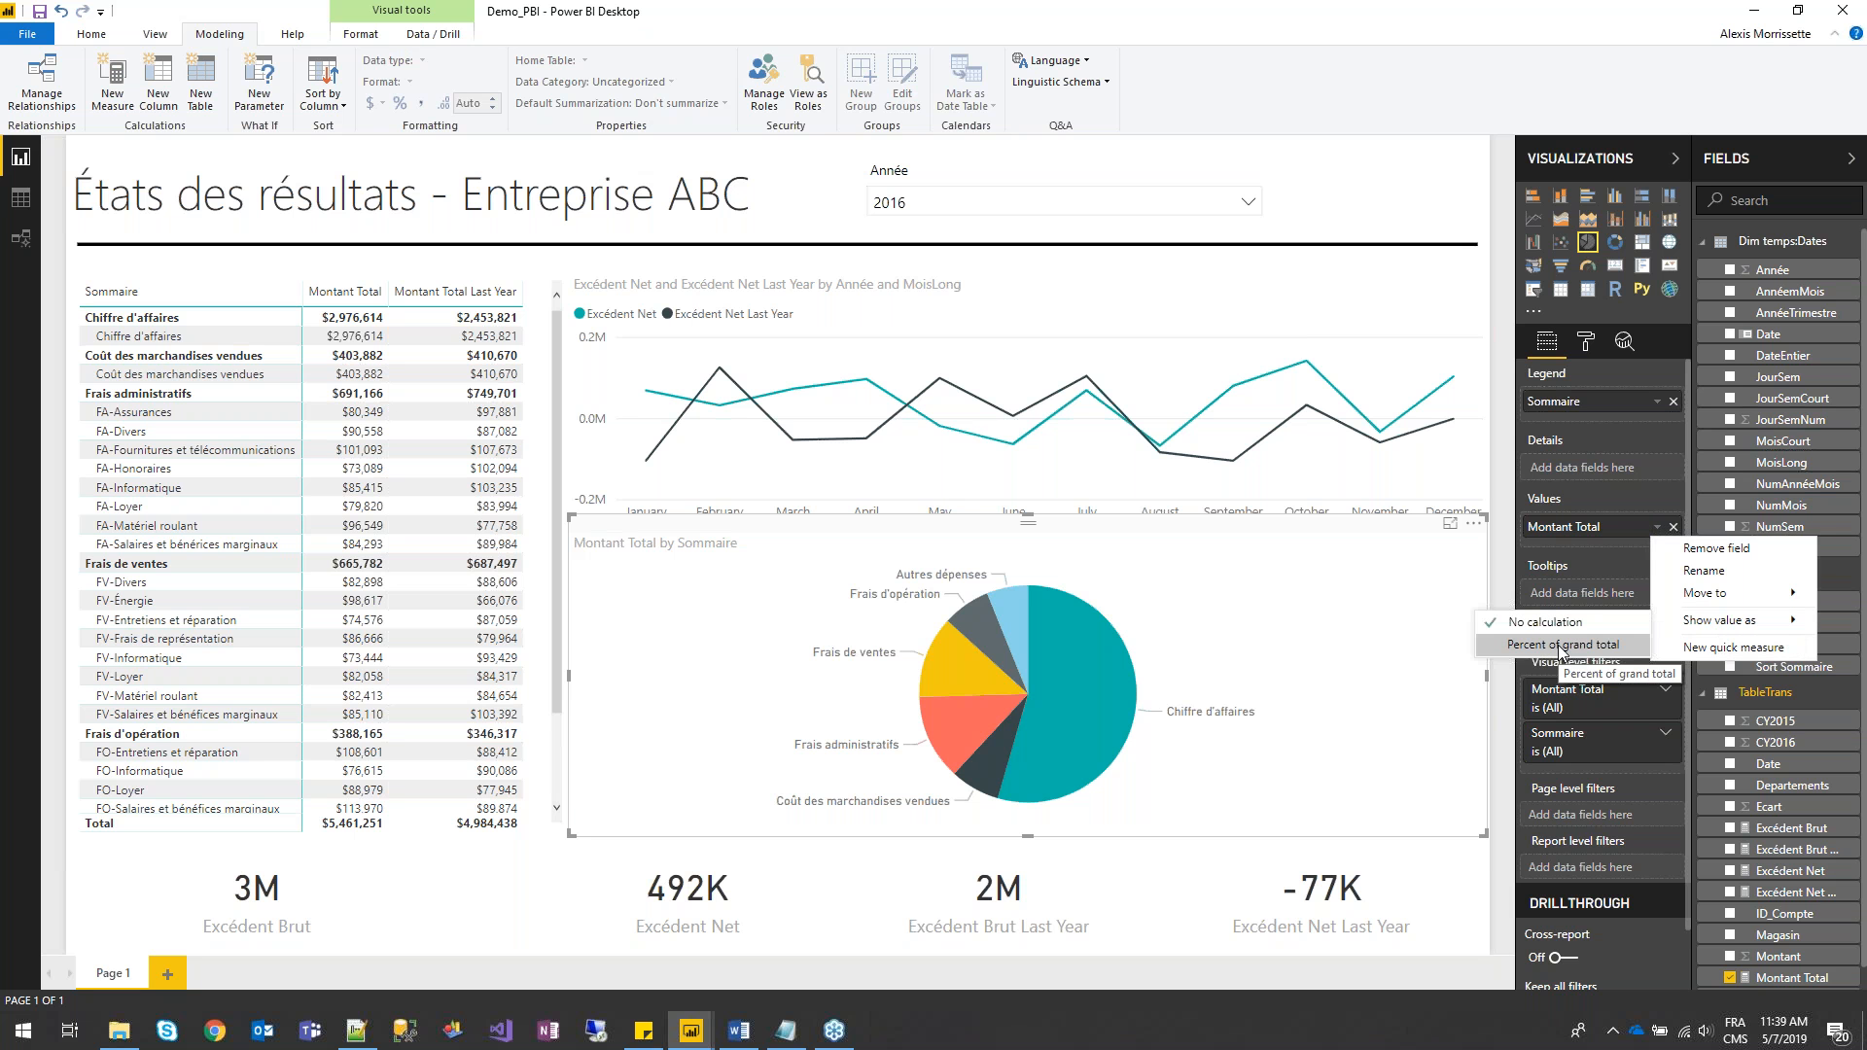
click(1560, 645)
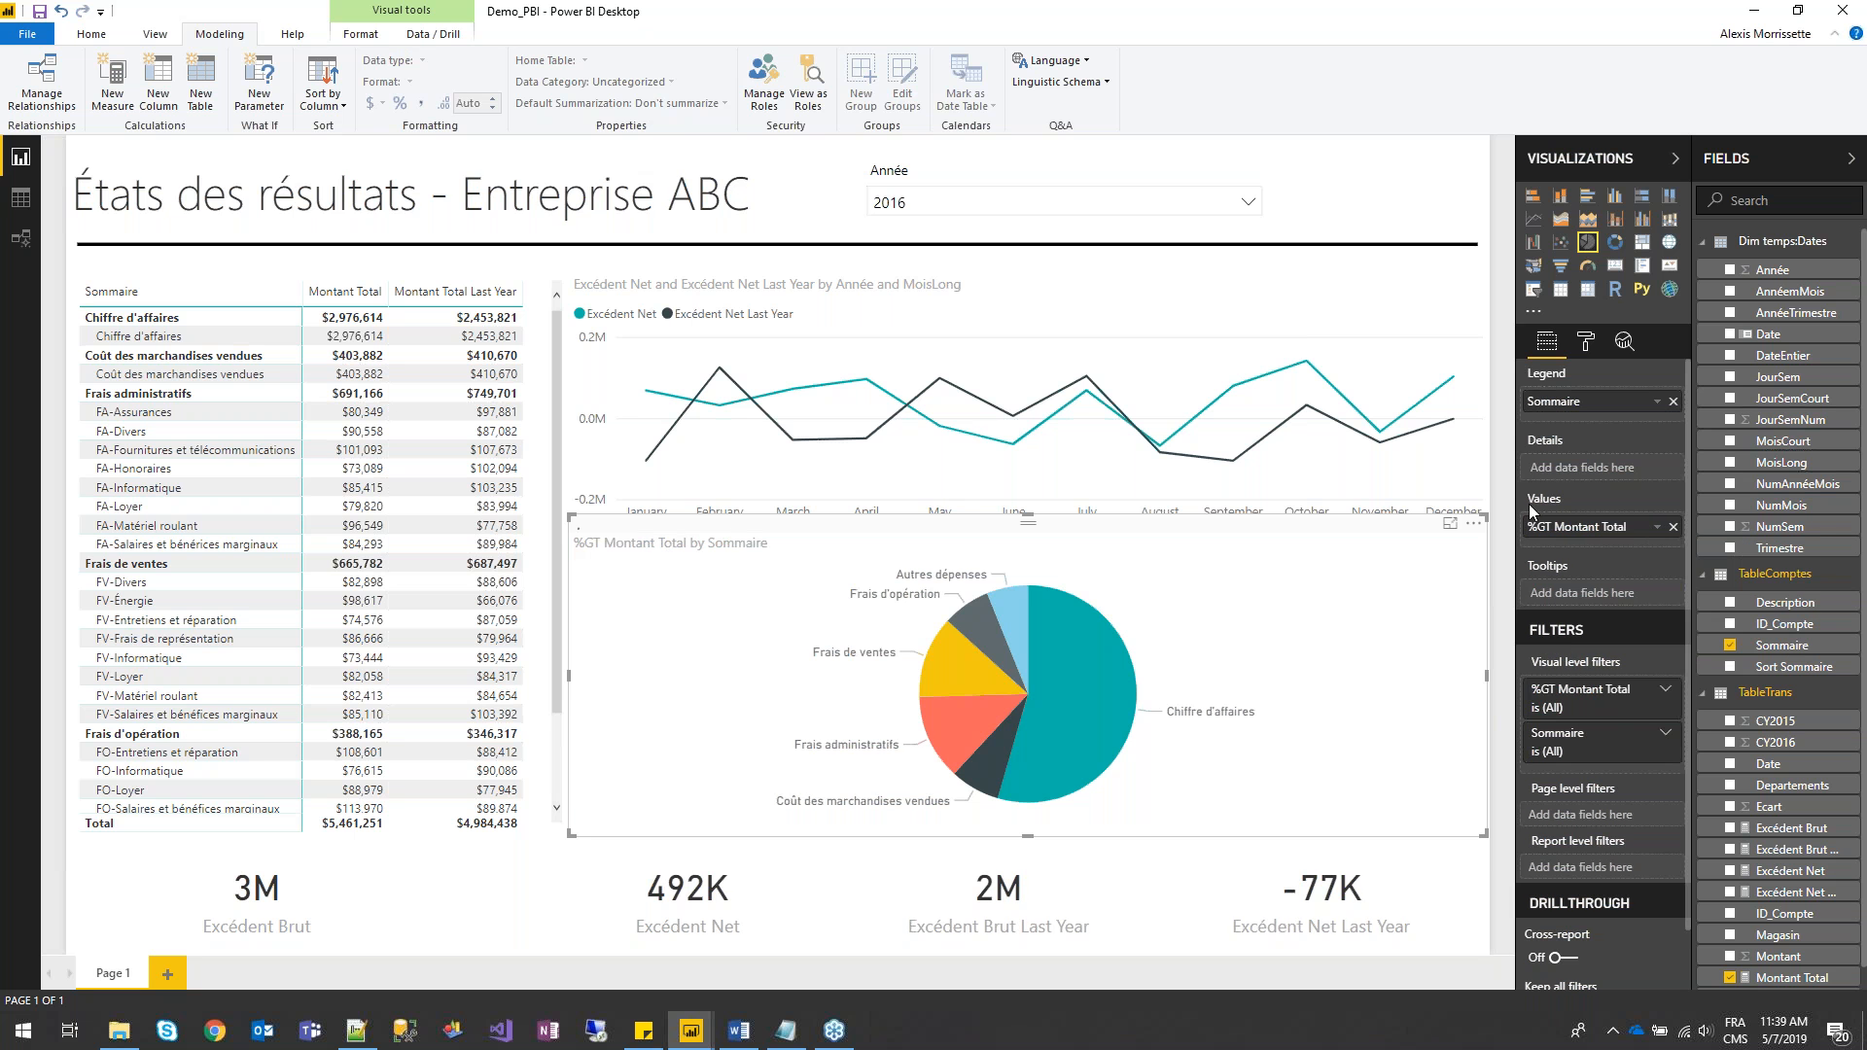
mouse_move(1028, 518)
mouse_down()
mouse_move(1027, 561)
mouse_move(1030, 543)
mouse_up()
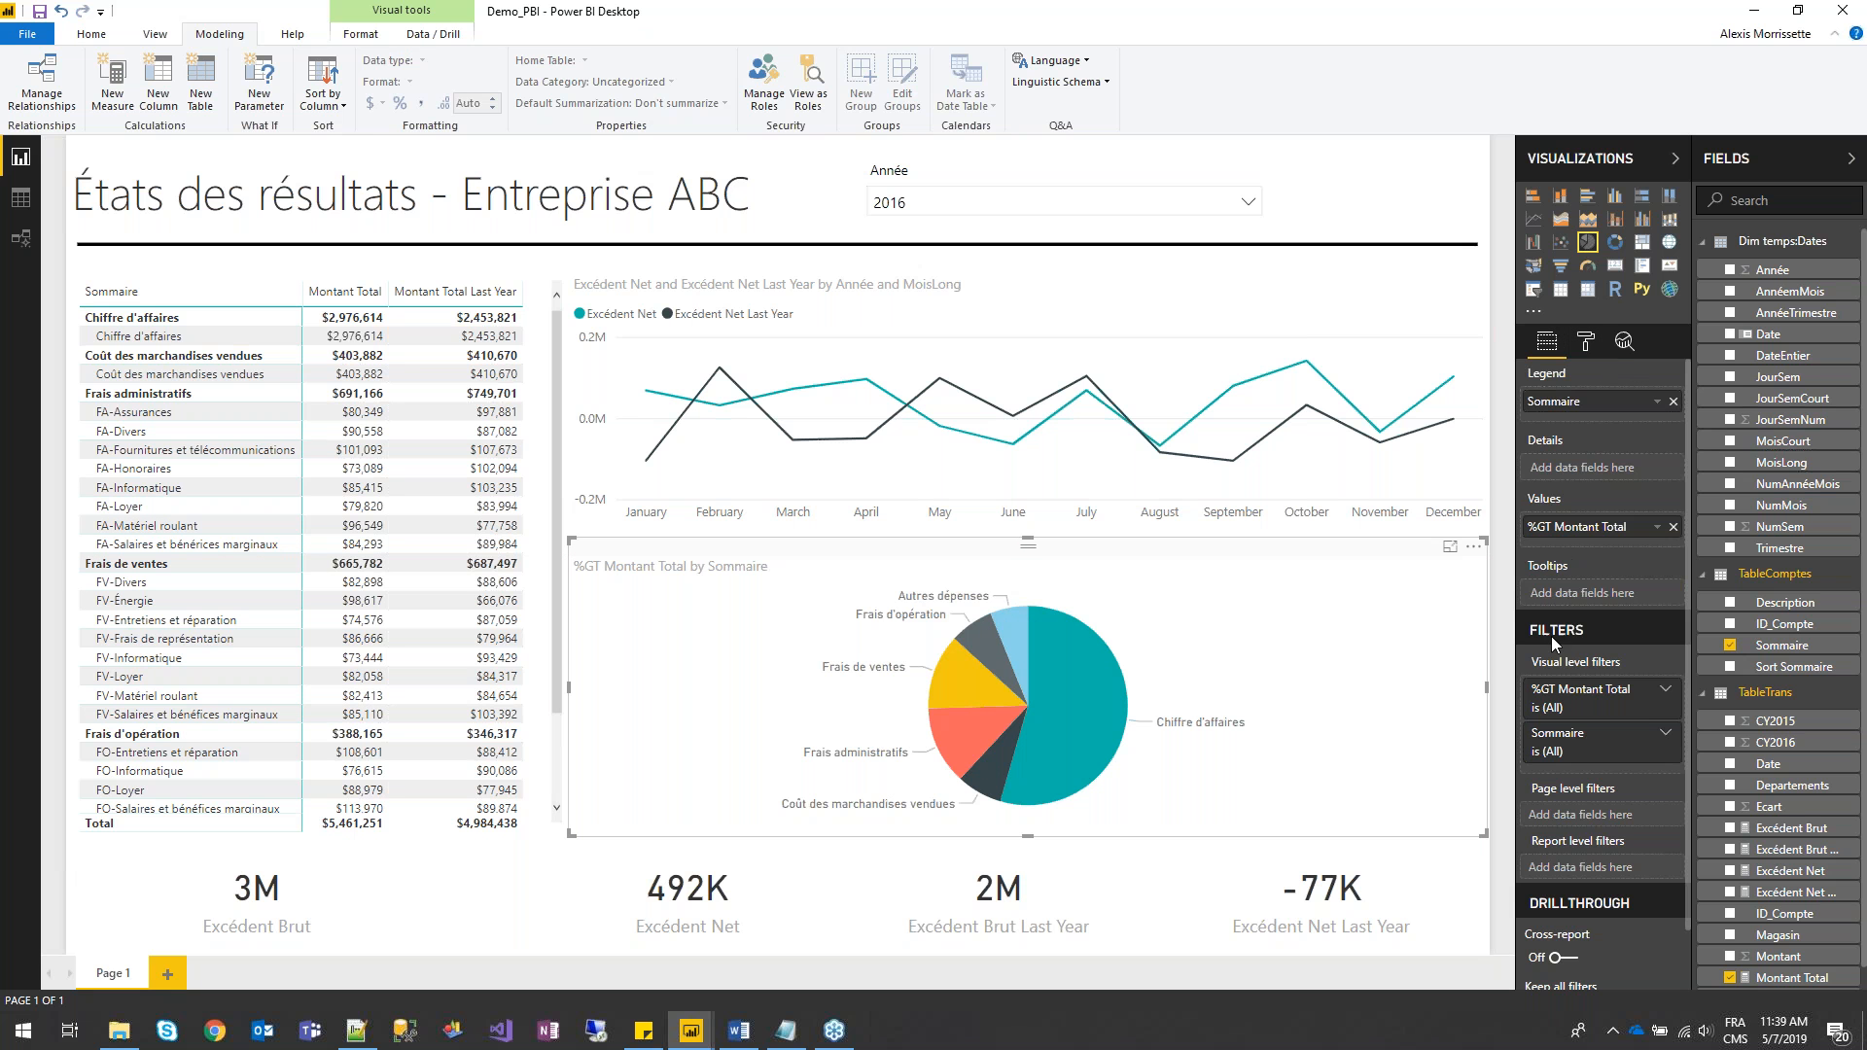
- Filter the pie chart's Sommaire field to exclude Chiffre d'affaires
click(1667, 741)
click(1537, 838)
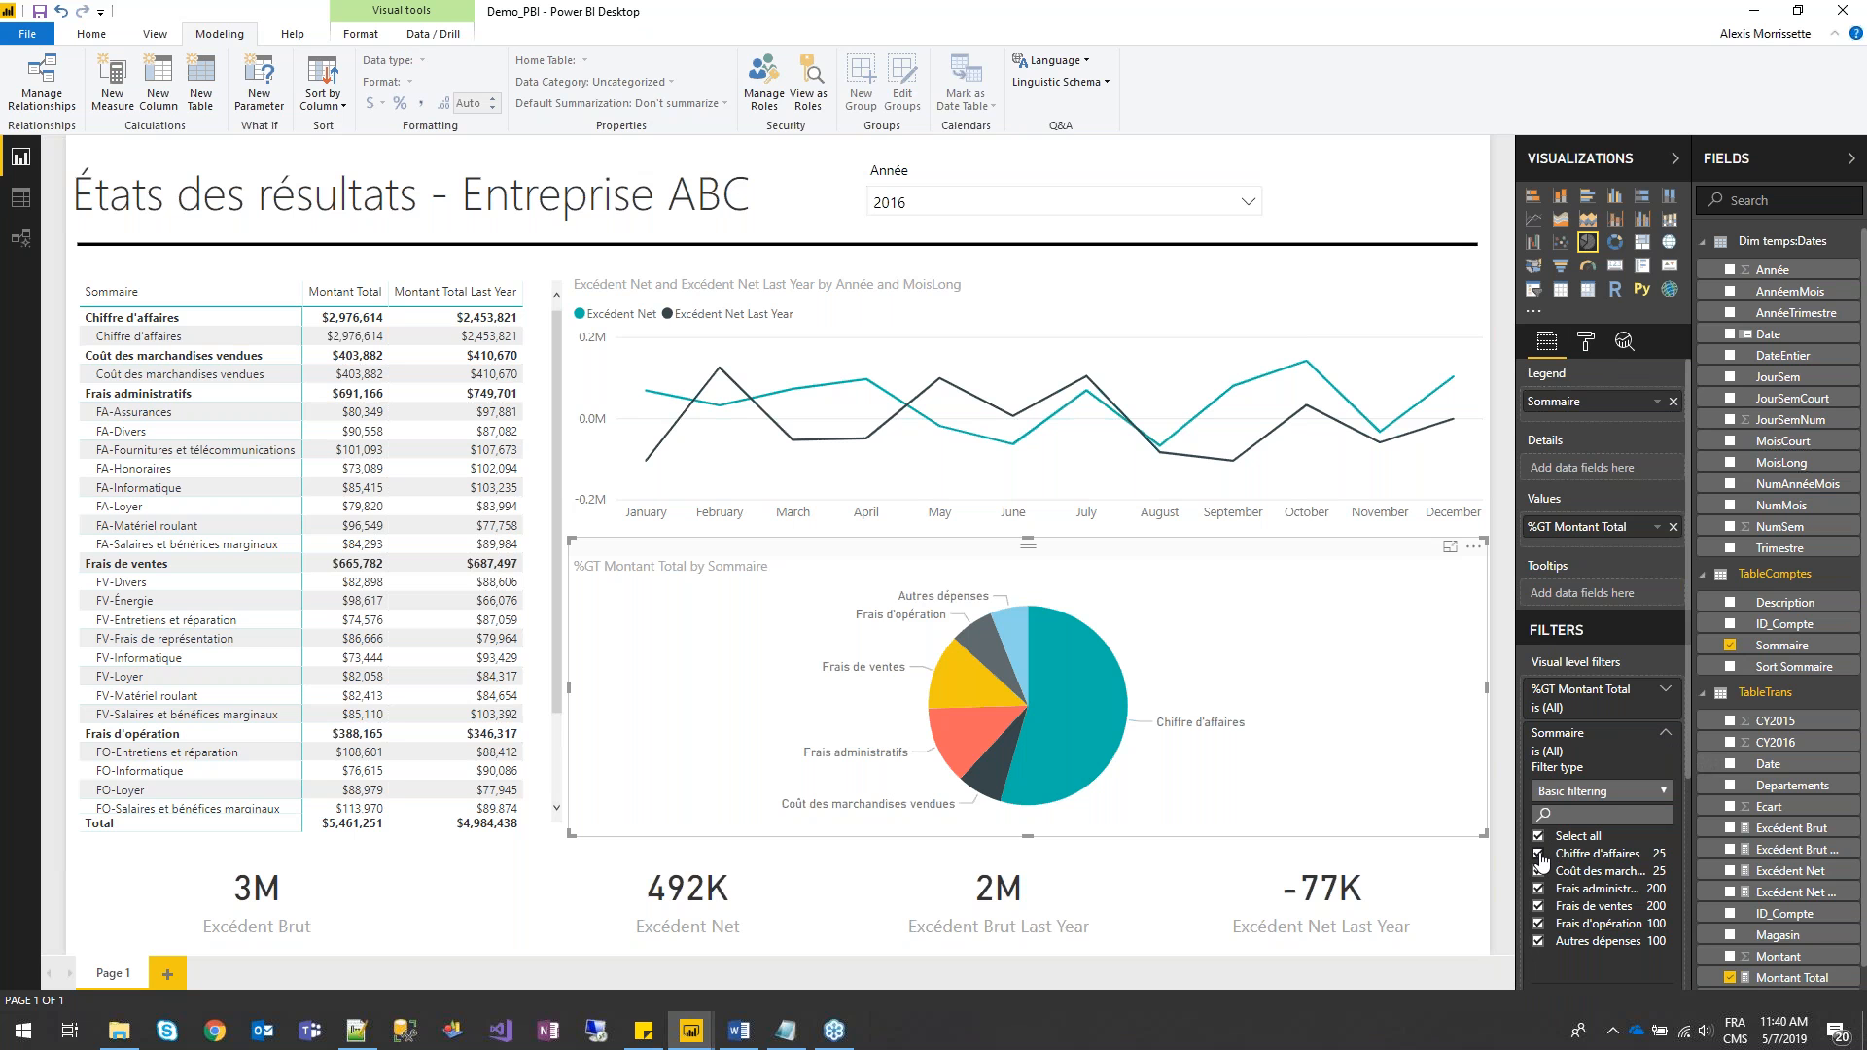
click(1538, 854)
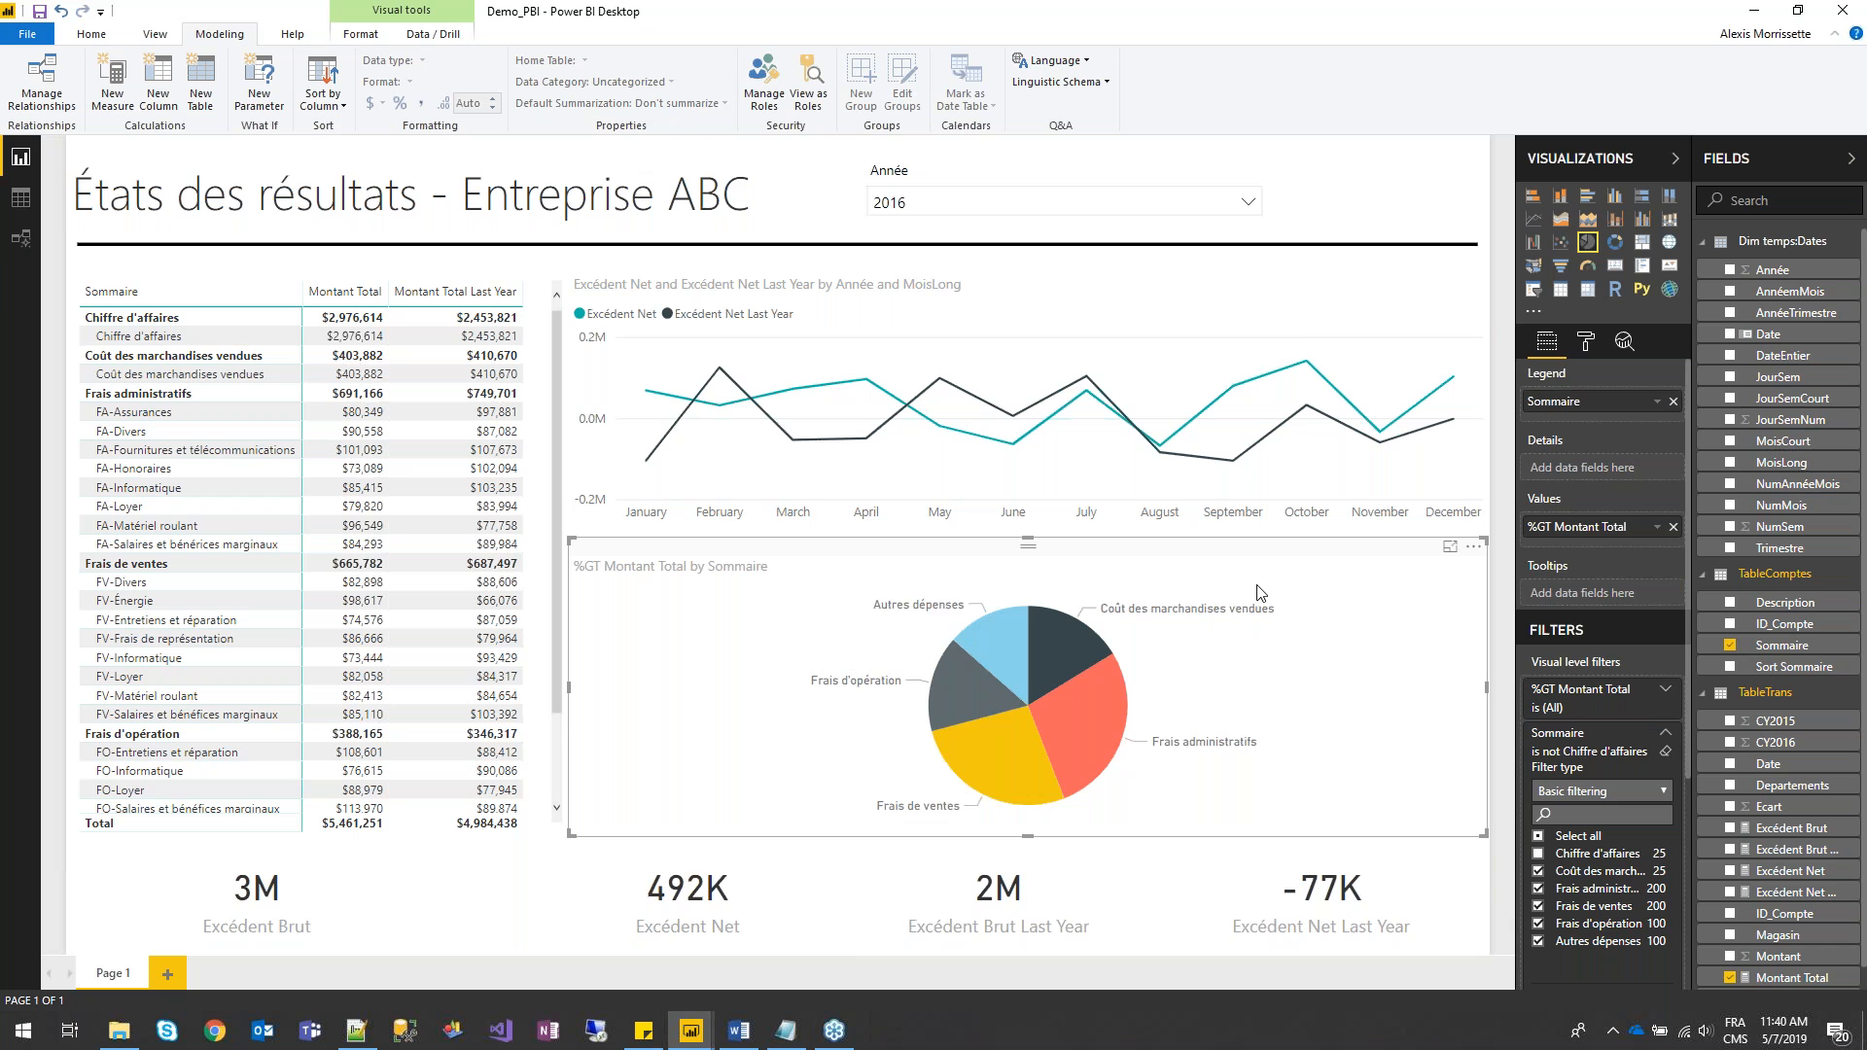
- Set the pie chart's detail label style to Category, percent of total
click(1585, 341)
click(1566, 486)
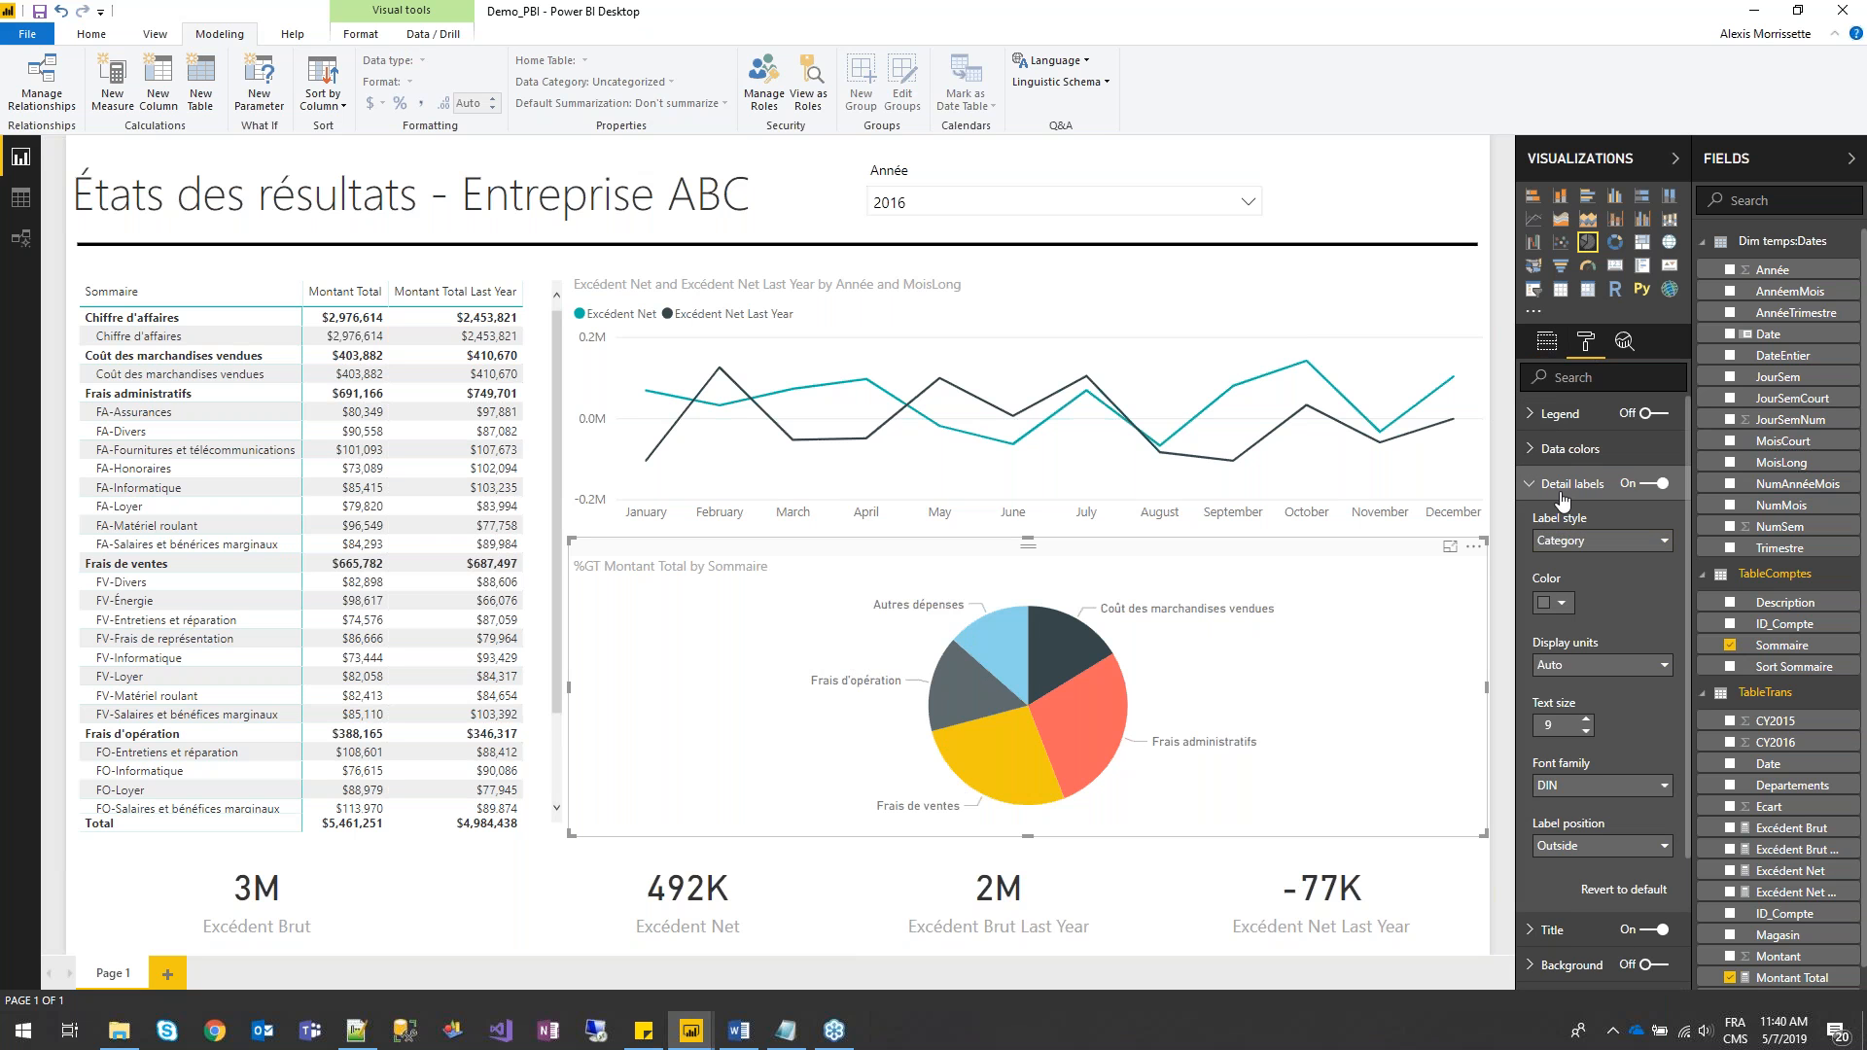
click(1661, 543)
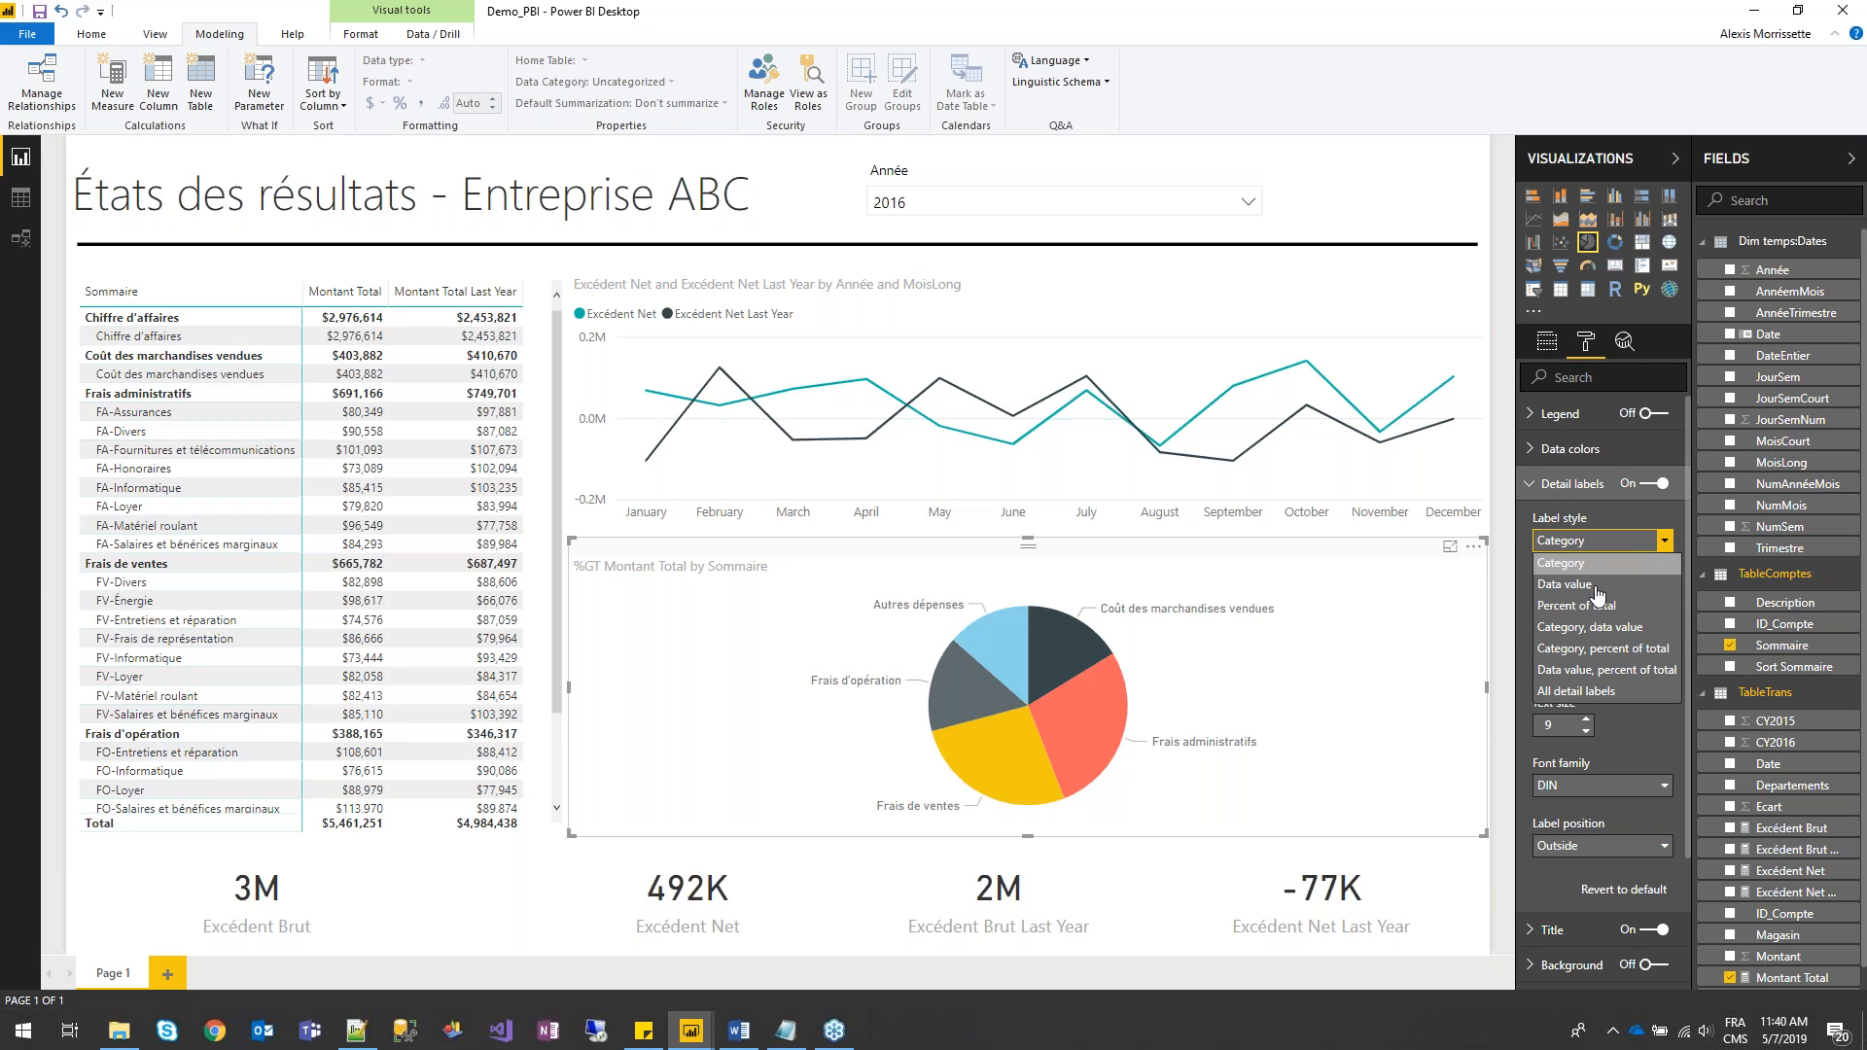
click(1575, 649)
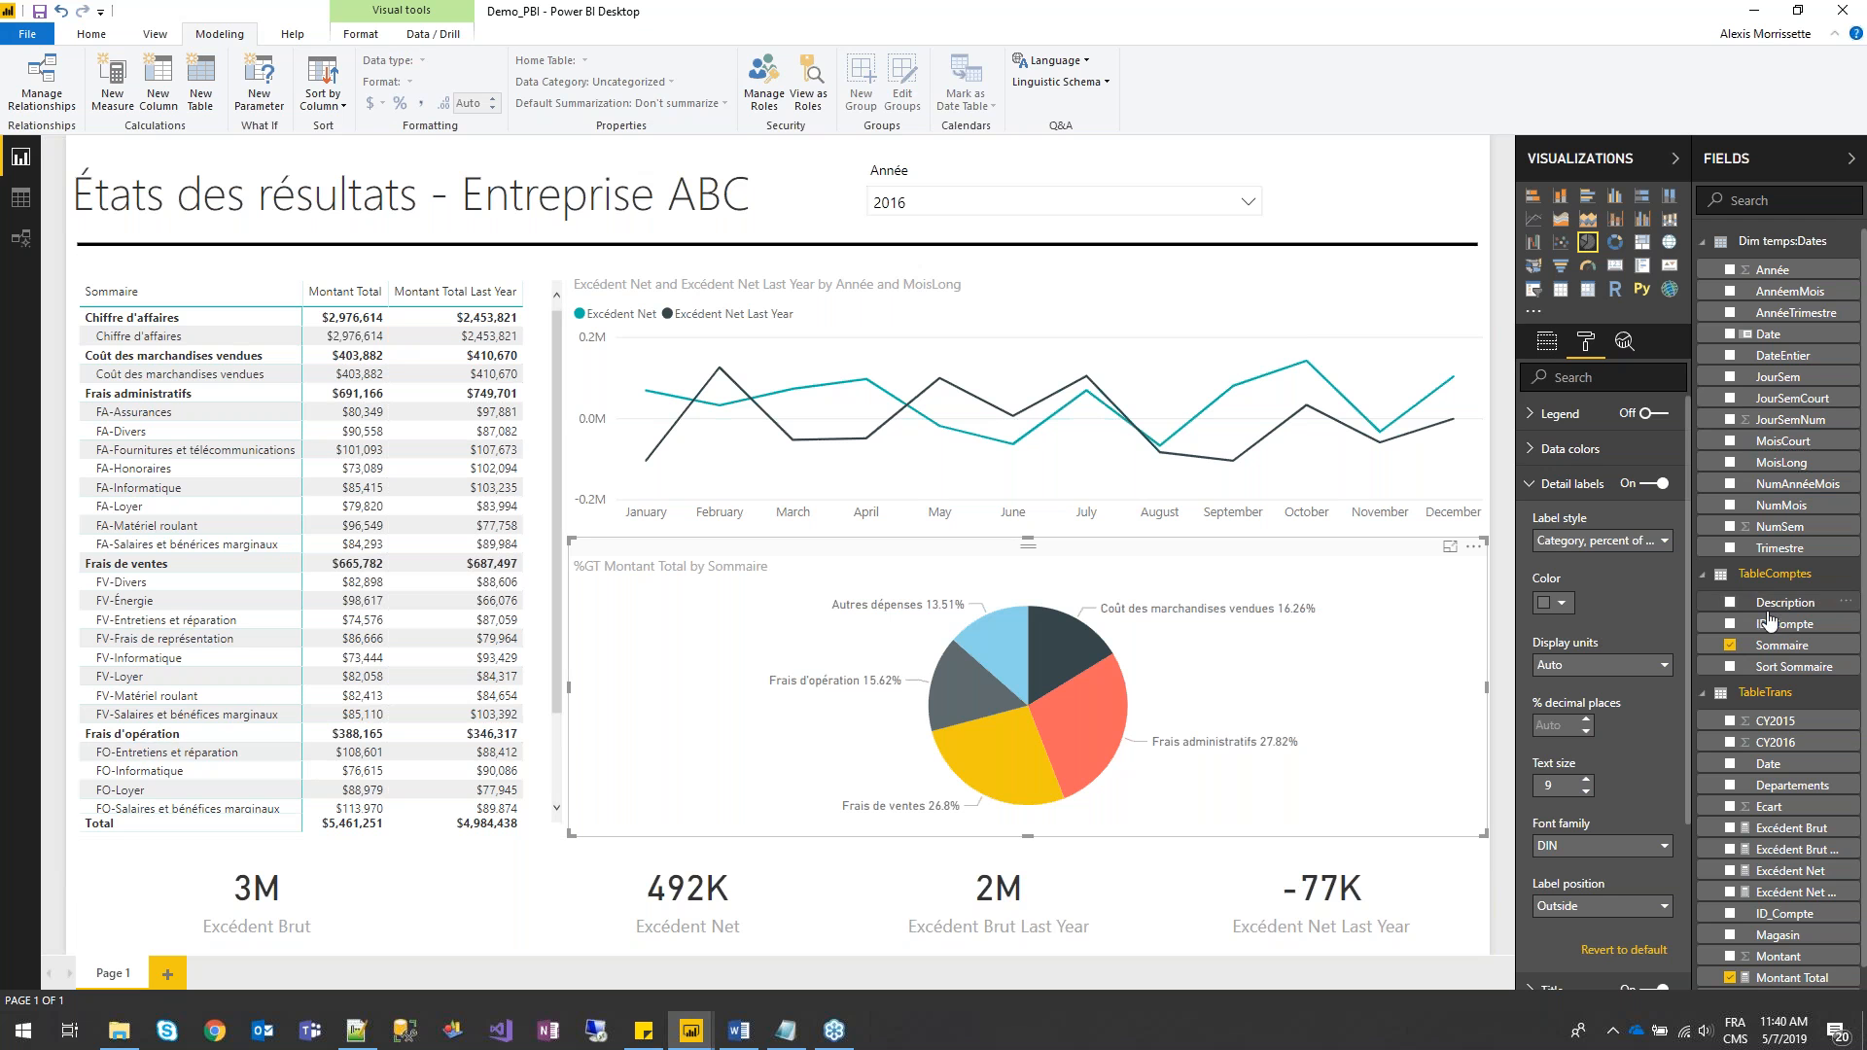
- Add Description below Sommaire in the pie chart's legend and turn on drill-down for the chart
click(1547, 343)
drag(1786, 603, 1619, 410)
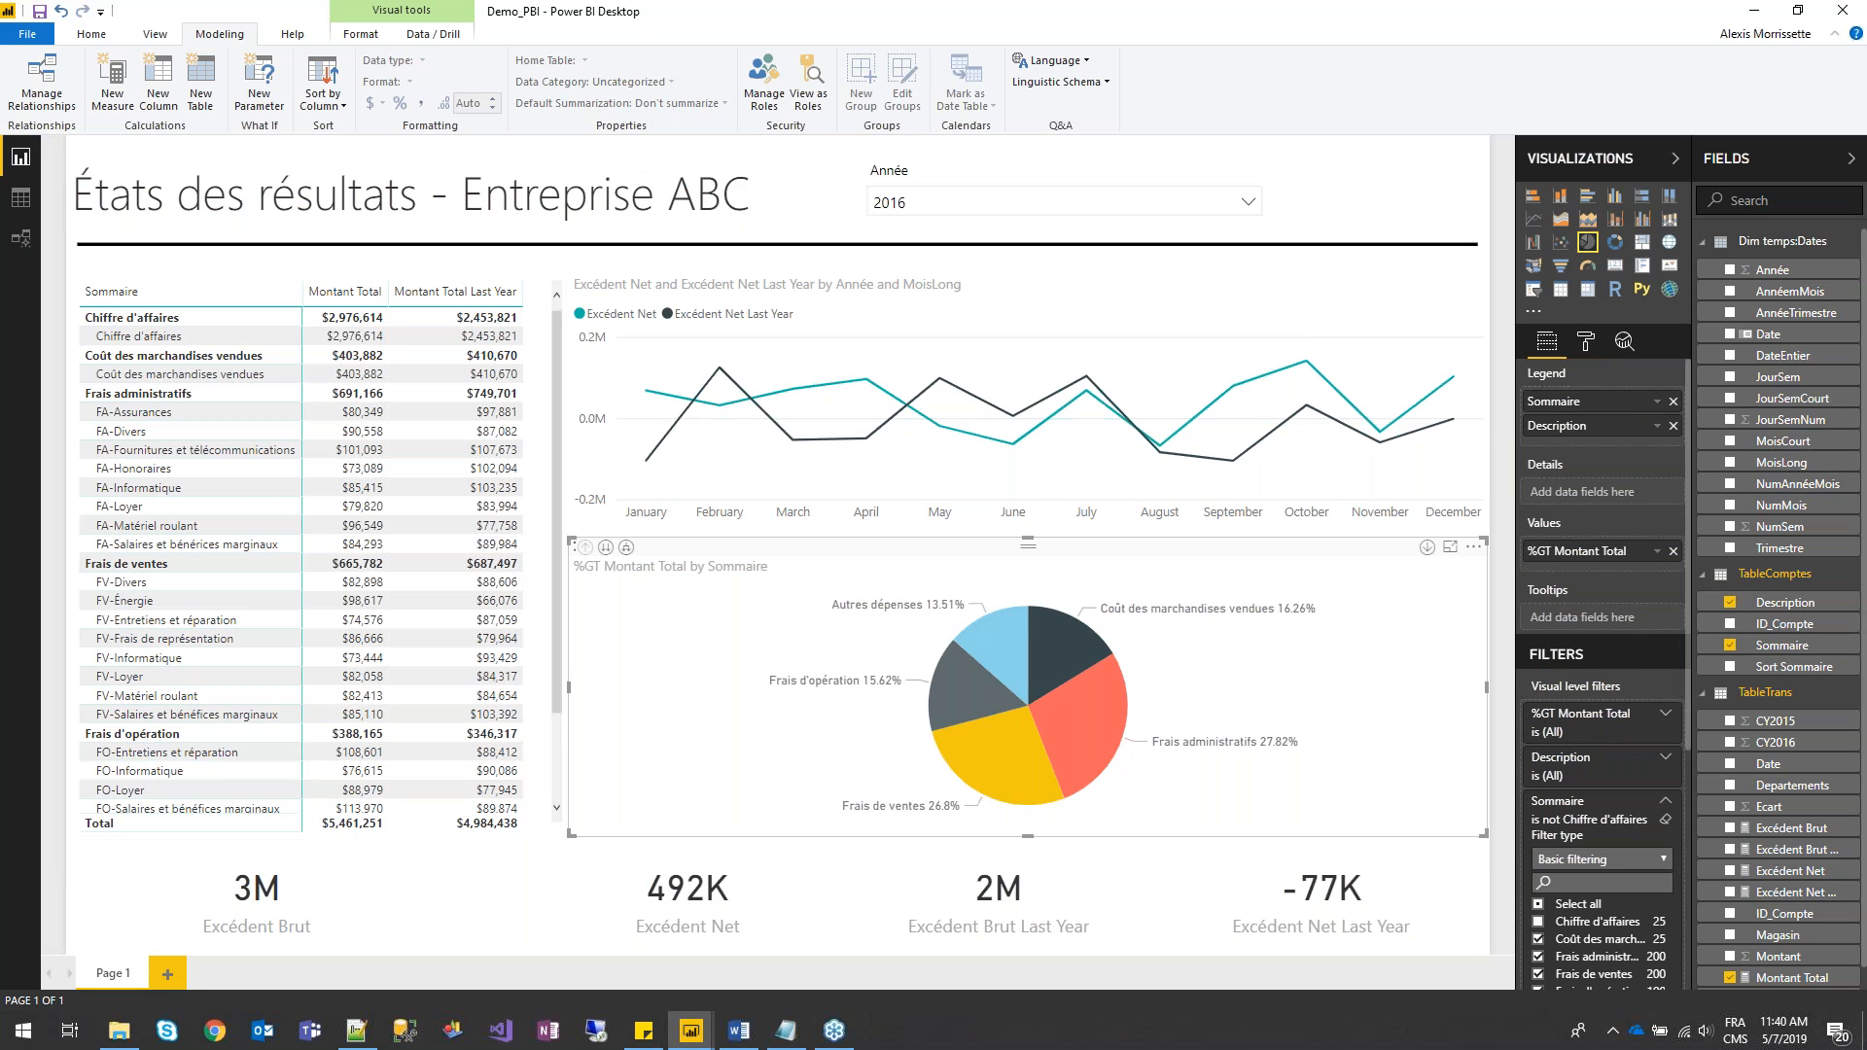
click(1428, 549)
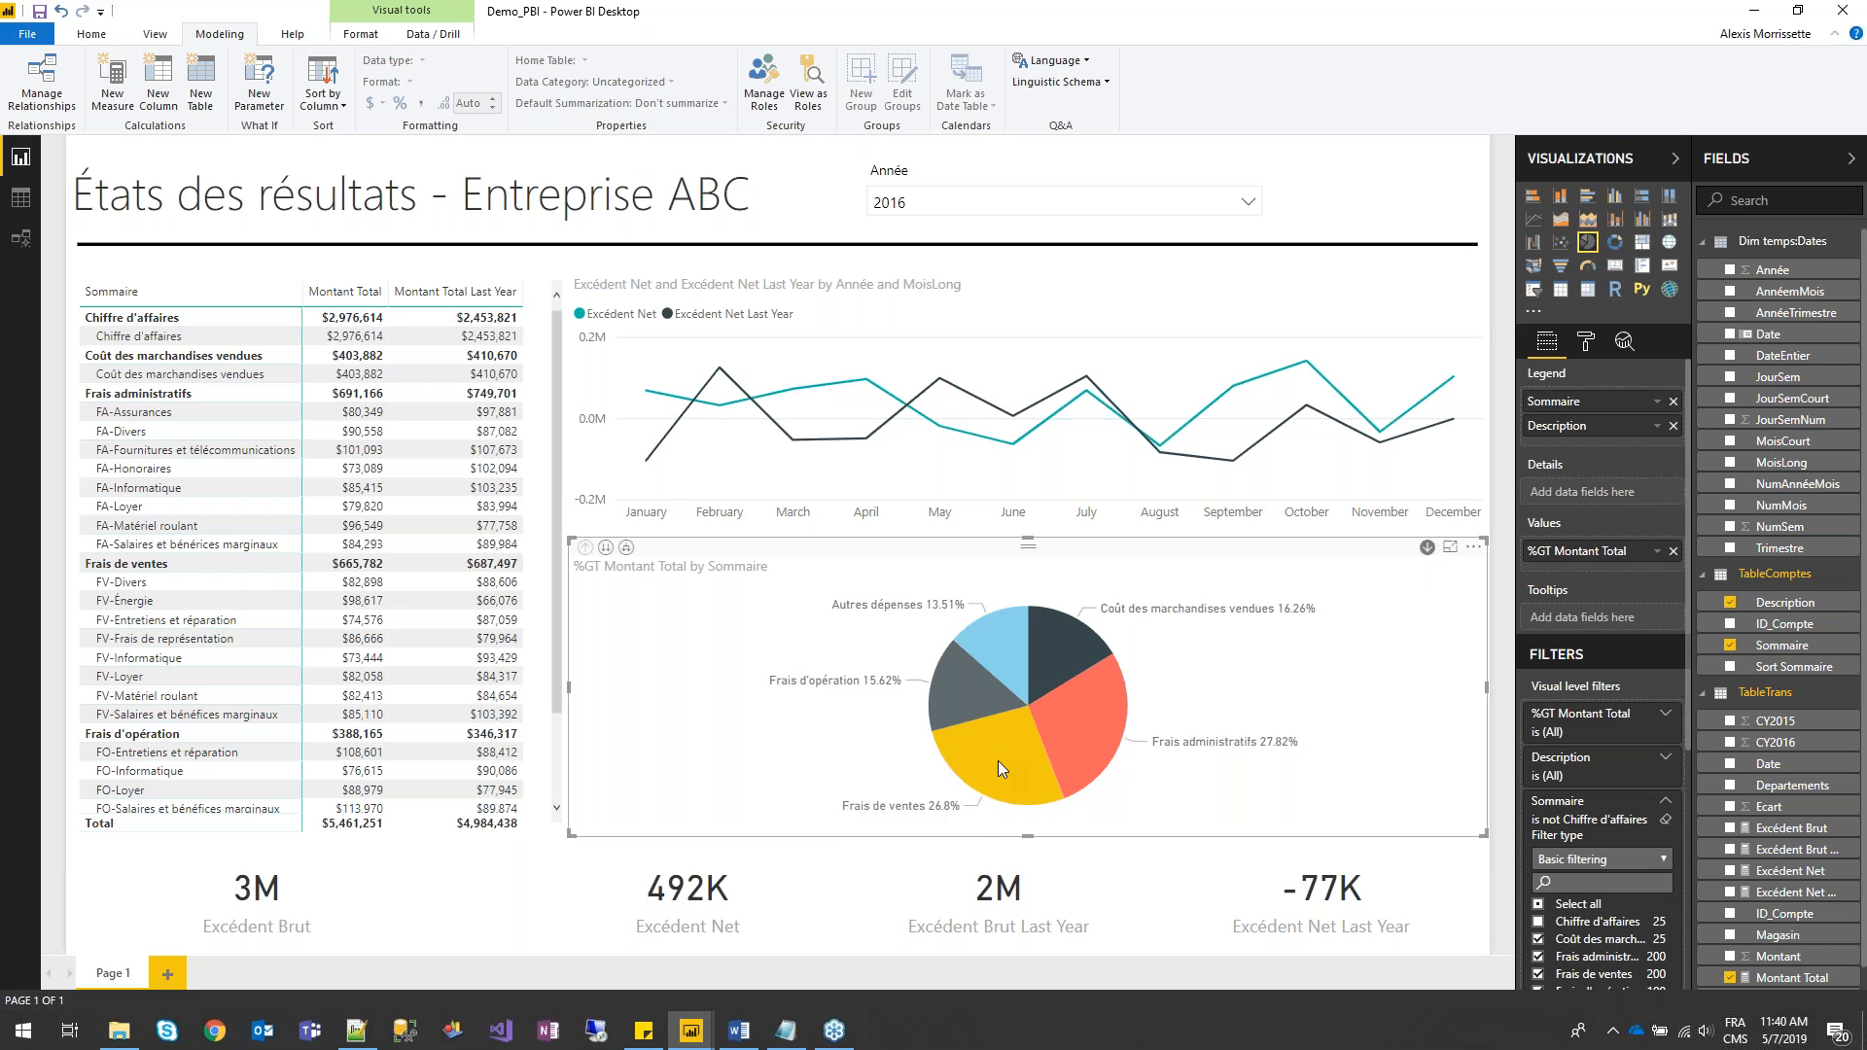
- Drill into the Frais de ventes slice of the pie chart and return to the Sommaire level
mouse_move(998, 760)
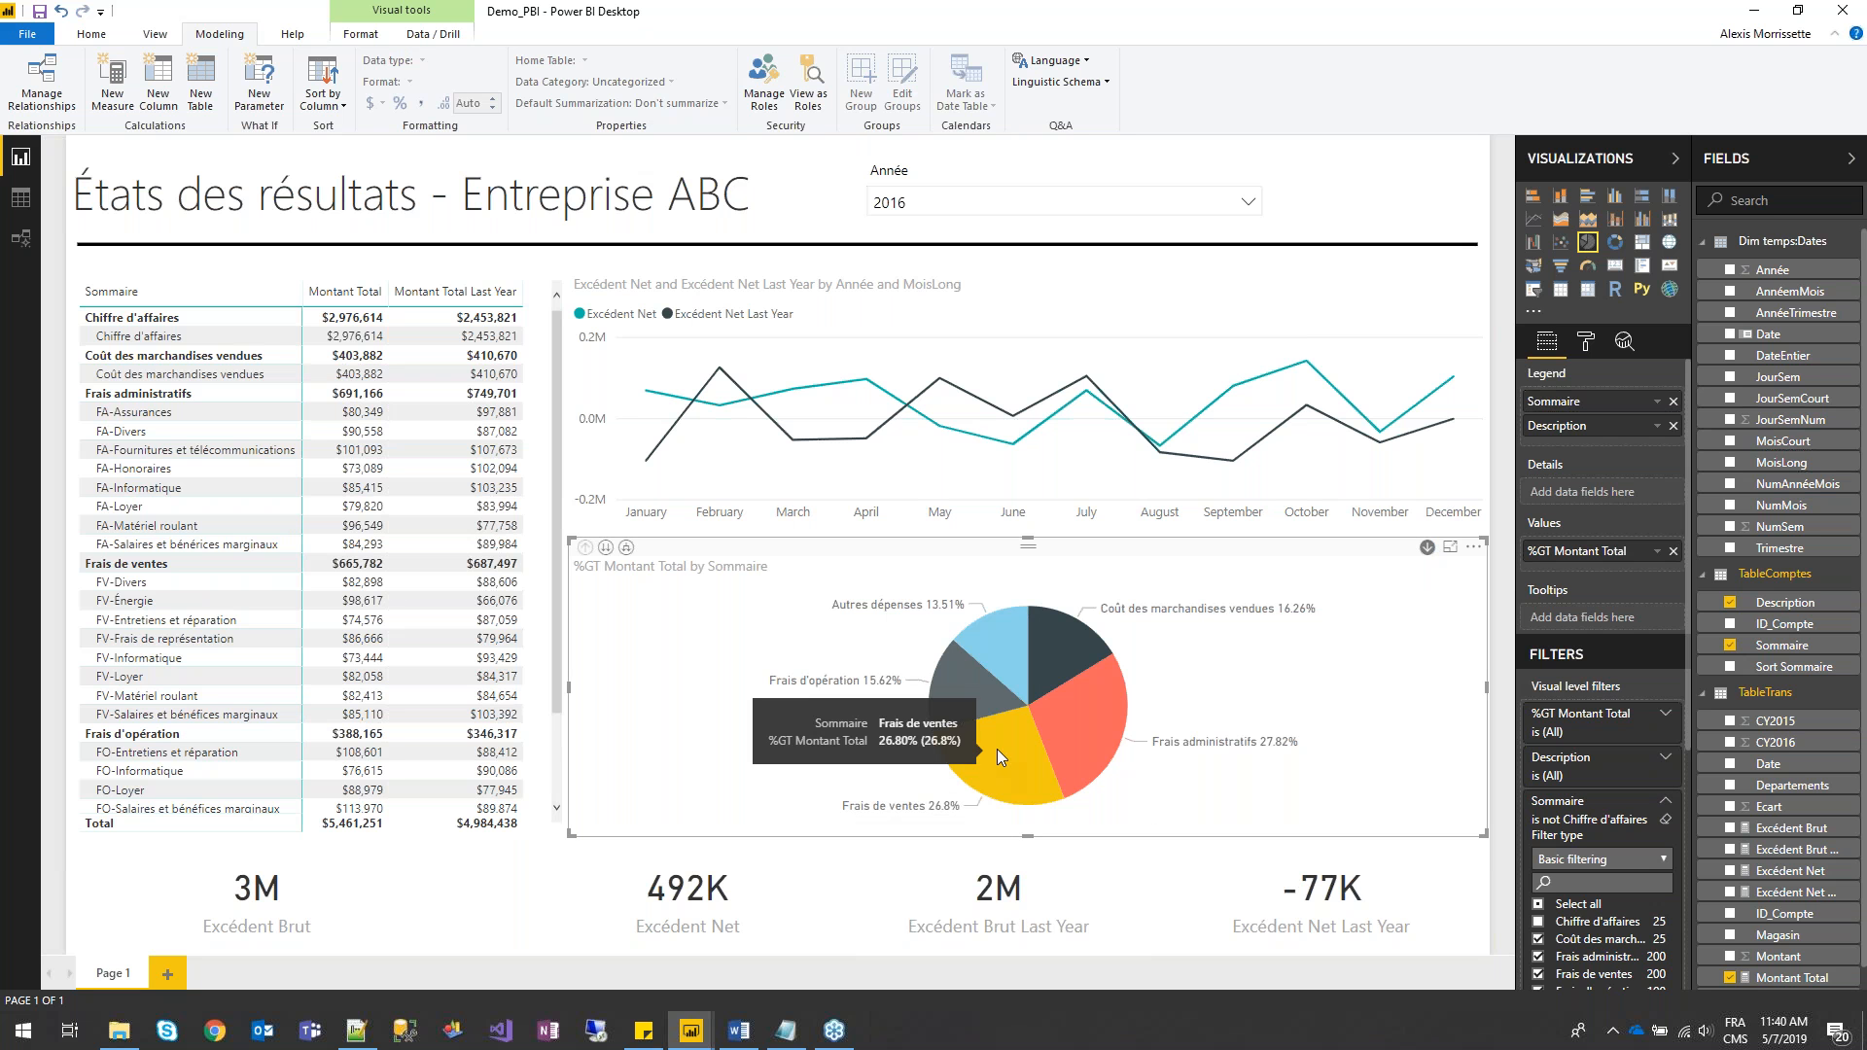
click(1002, 739)
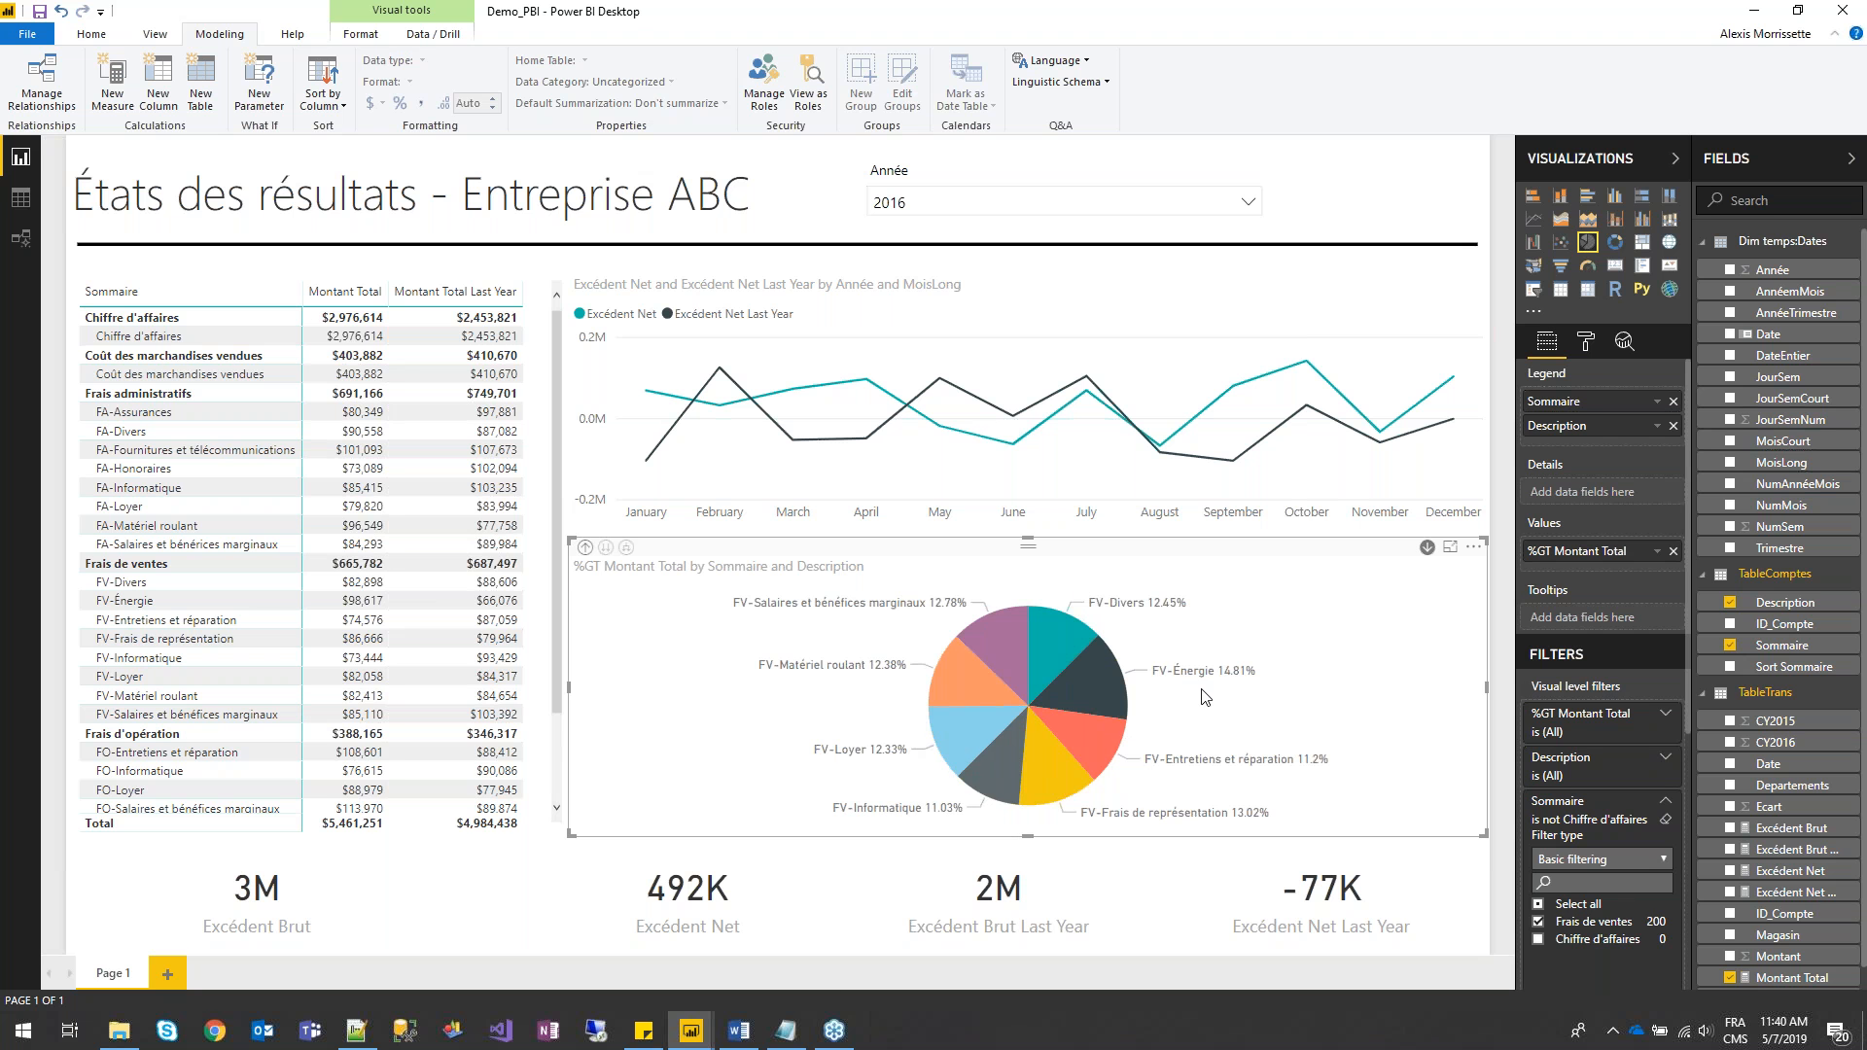
click(585, 551)
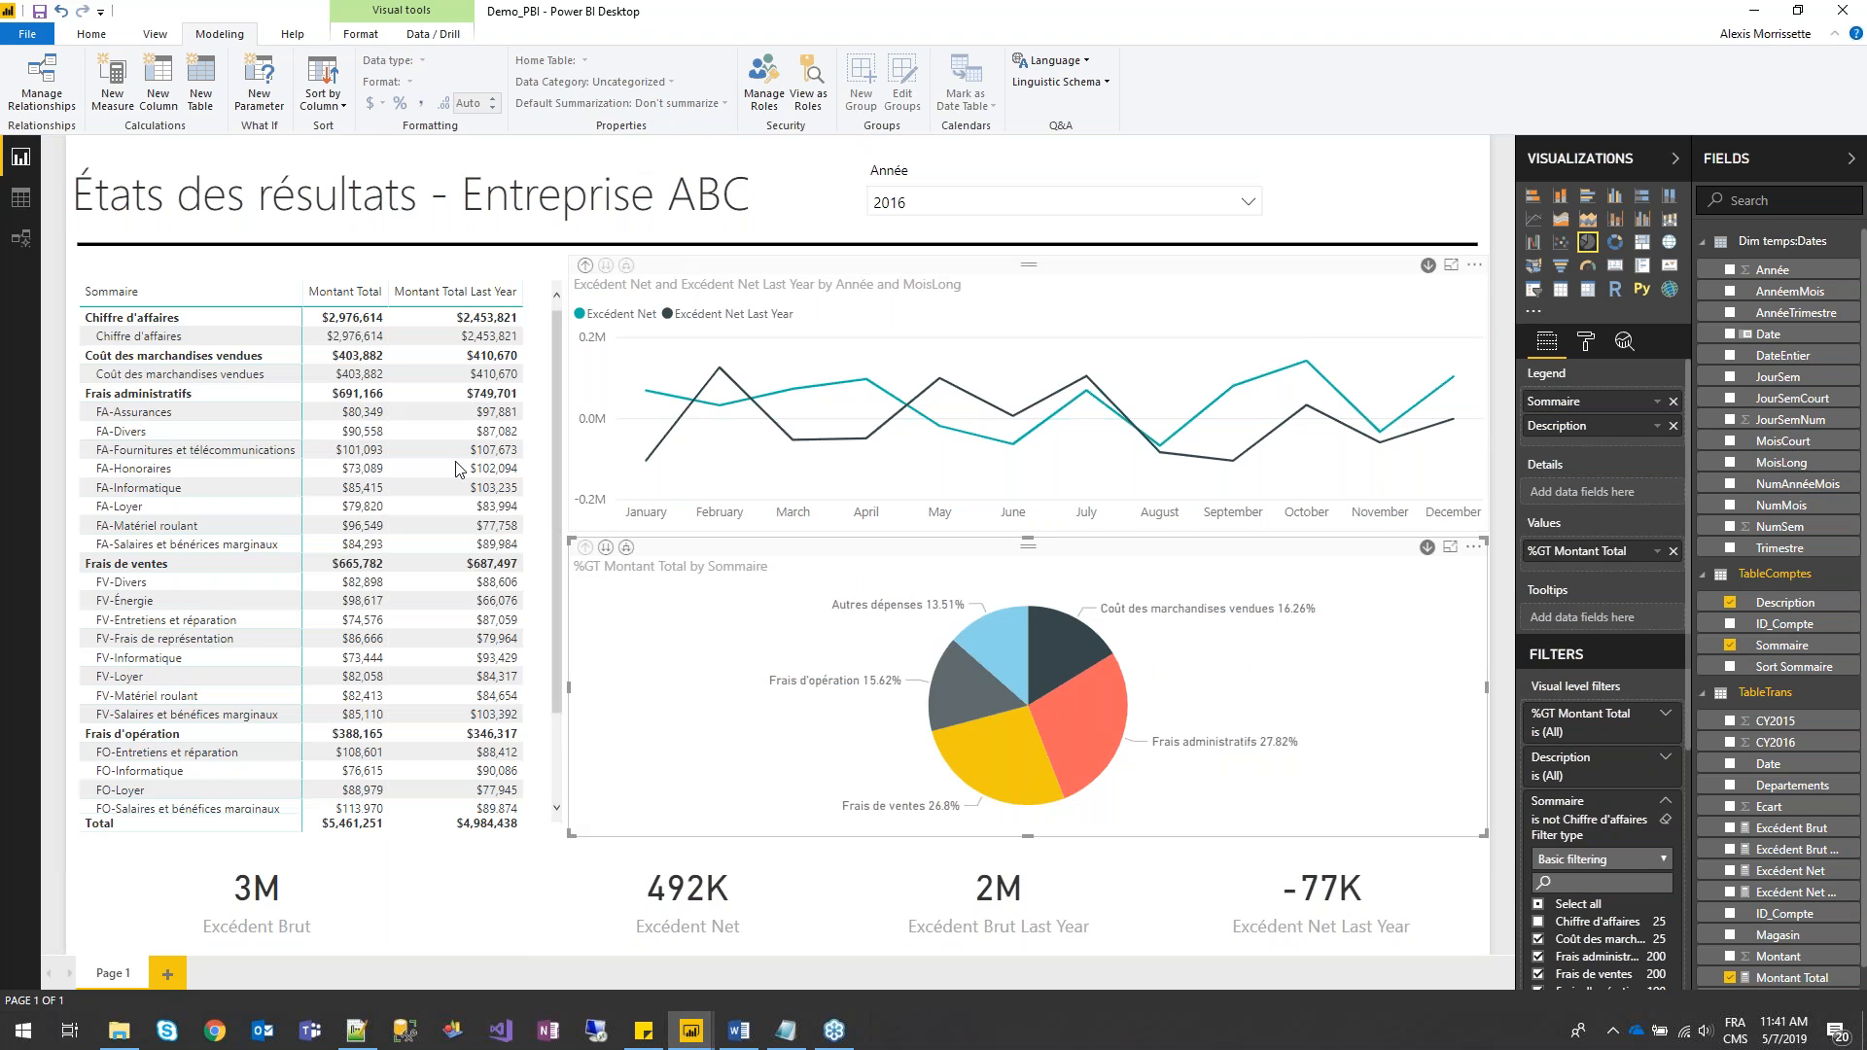
- Narrow the Année slicer to about half its width to free space beside it
click(1255, 183)
drag(1262, 183, 1057, 180)
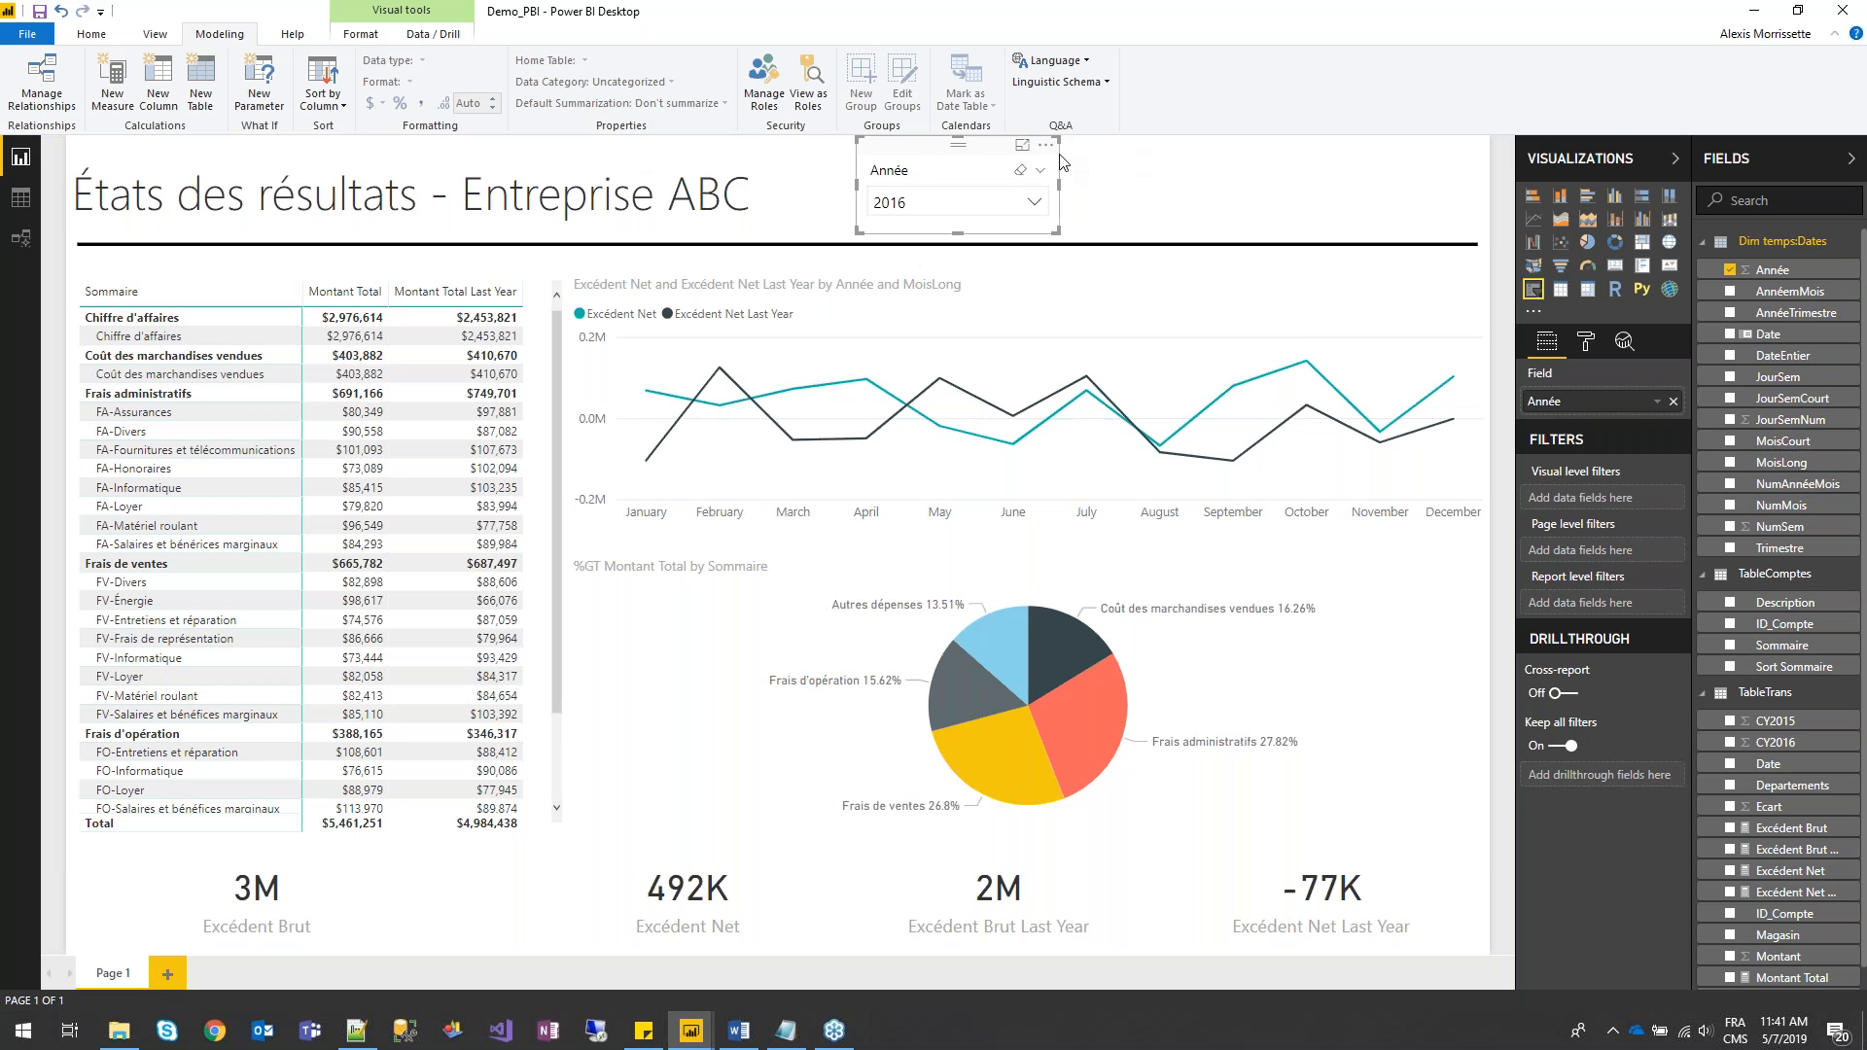
click(1171, 153)
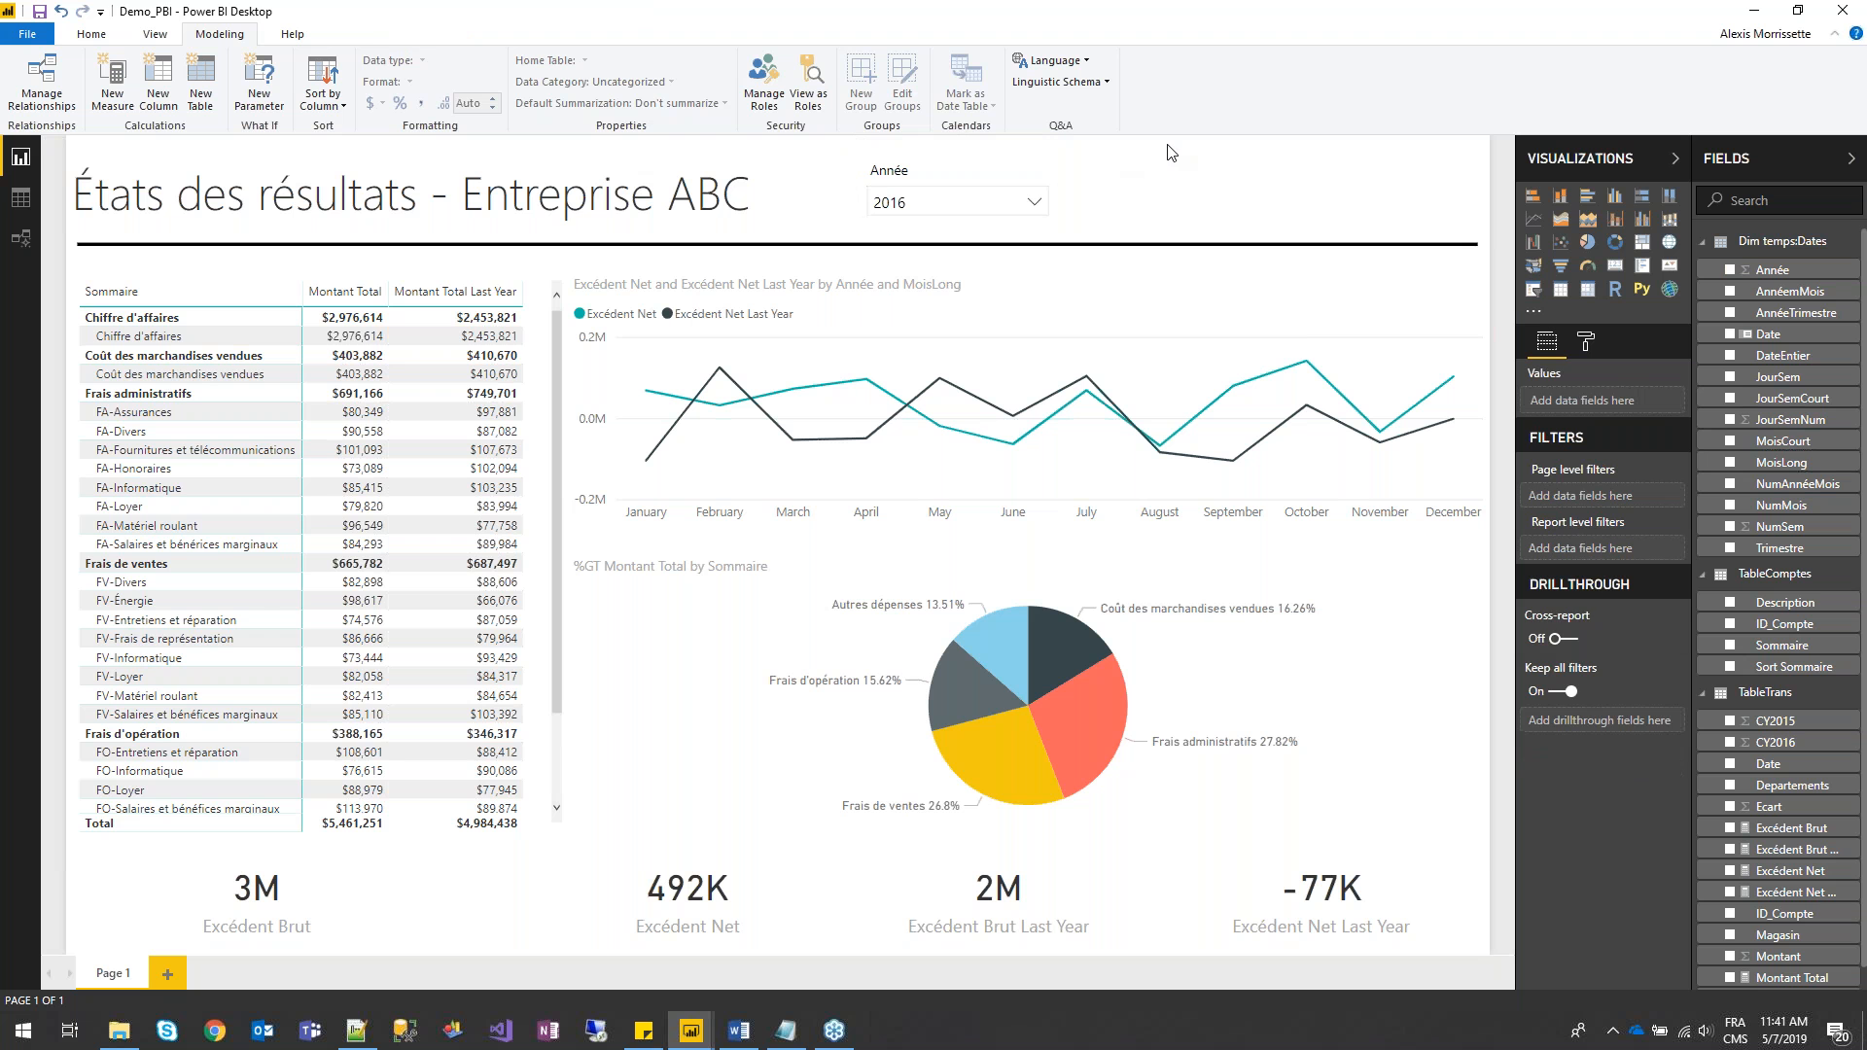
- Duplicate the Année slicer, place the copy just to its right, and replace its field with Magasin
click(977, 167)
drag(1031, 157, 1253, 160)
scroll(1741, 839, down, 1)
drag(1794, 916, 1621, 406)
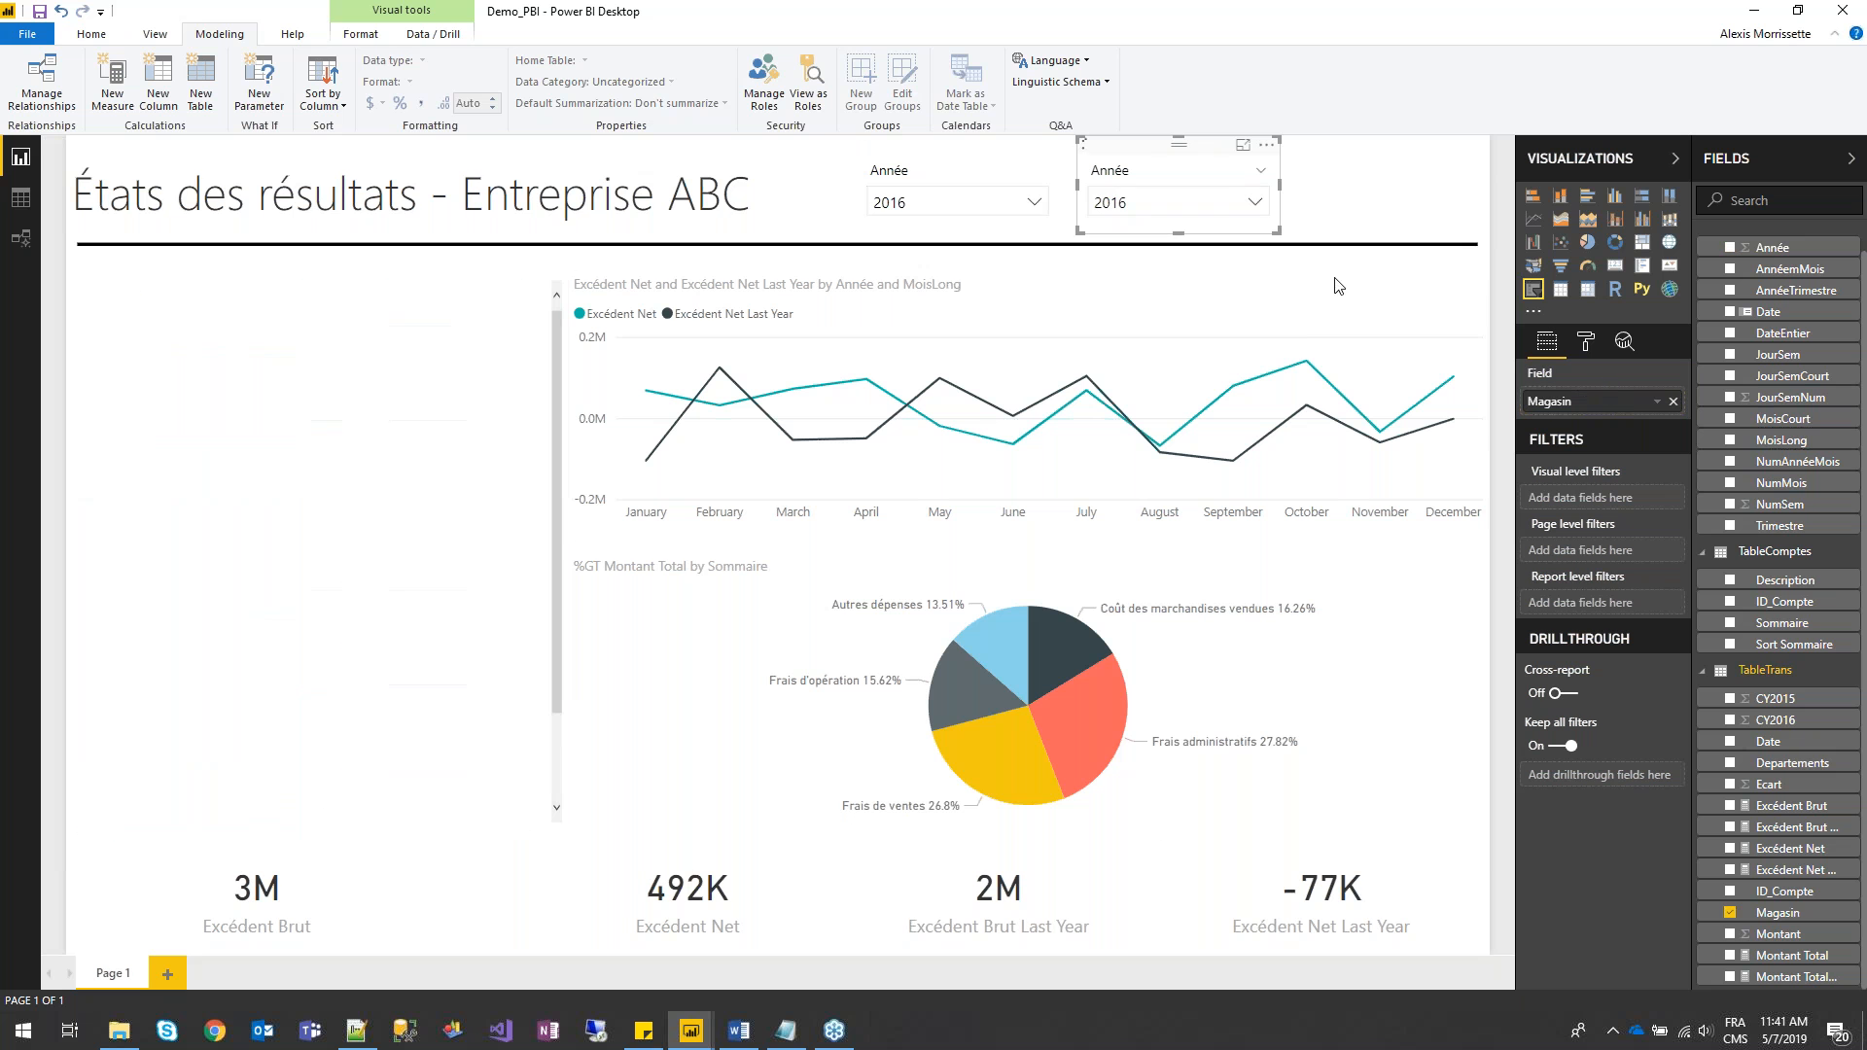
- Filter the report by Québec in the Magasin slicer and switch the selection to Montréal
click(1262, 210)
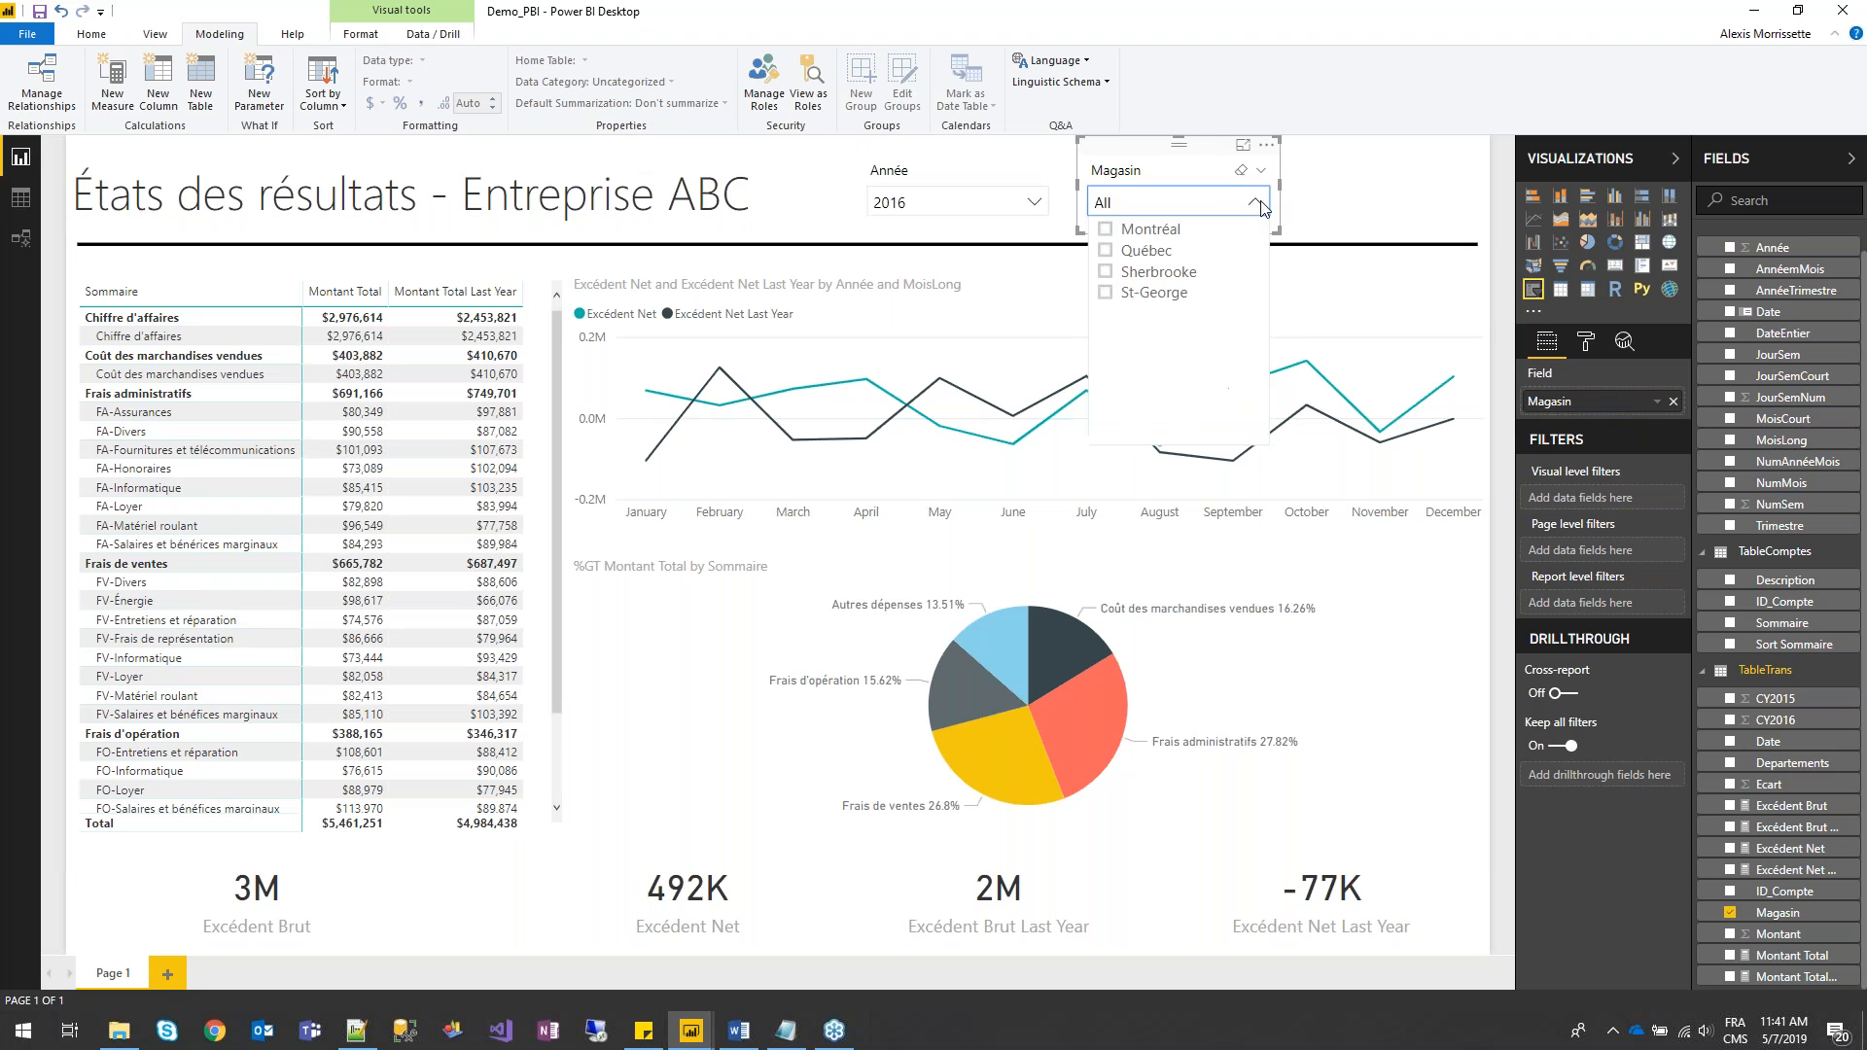
click(1114, 255)
click(1108, 231)
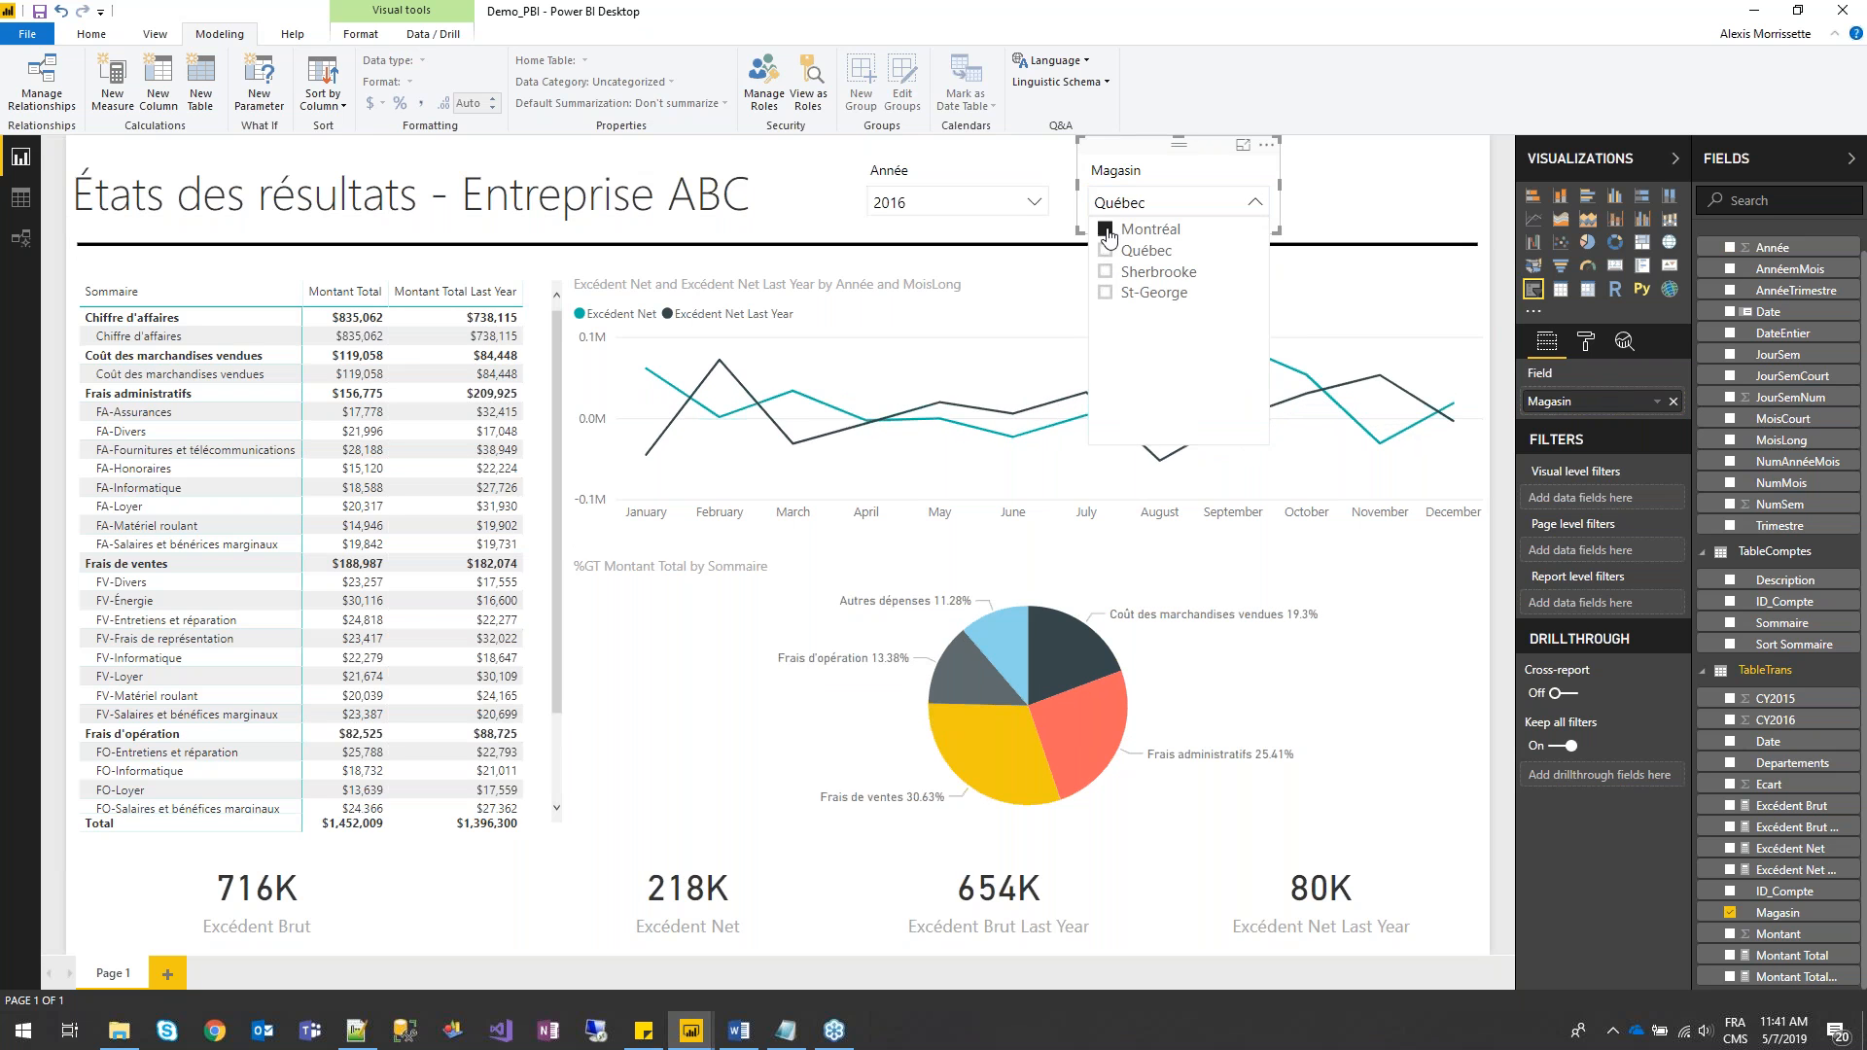
- Duplicate the Magasin slicer, place the copy just to its right, and replace its field with Departements
click(1133, 151)
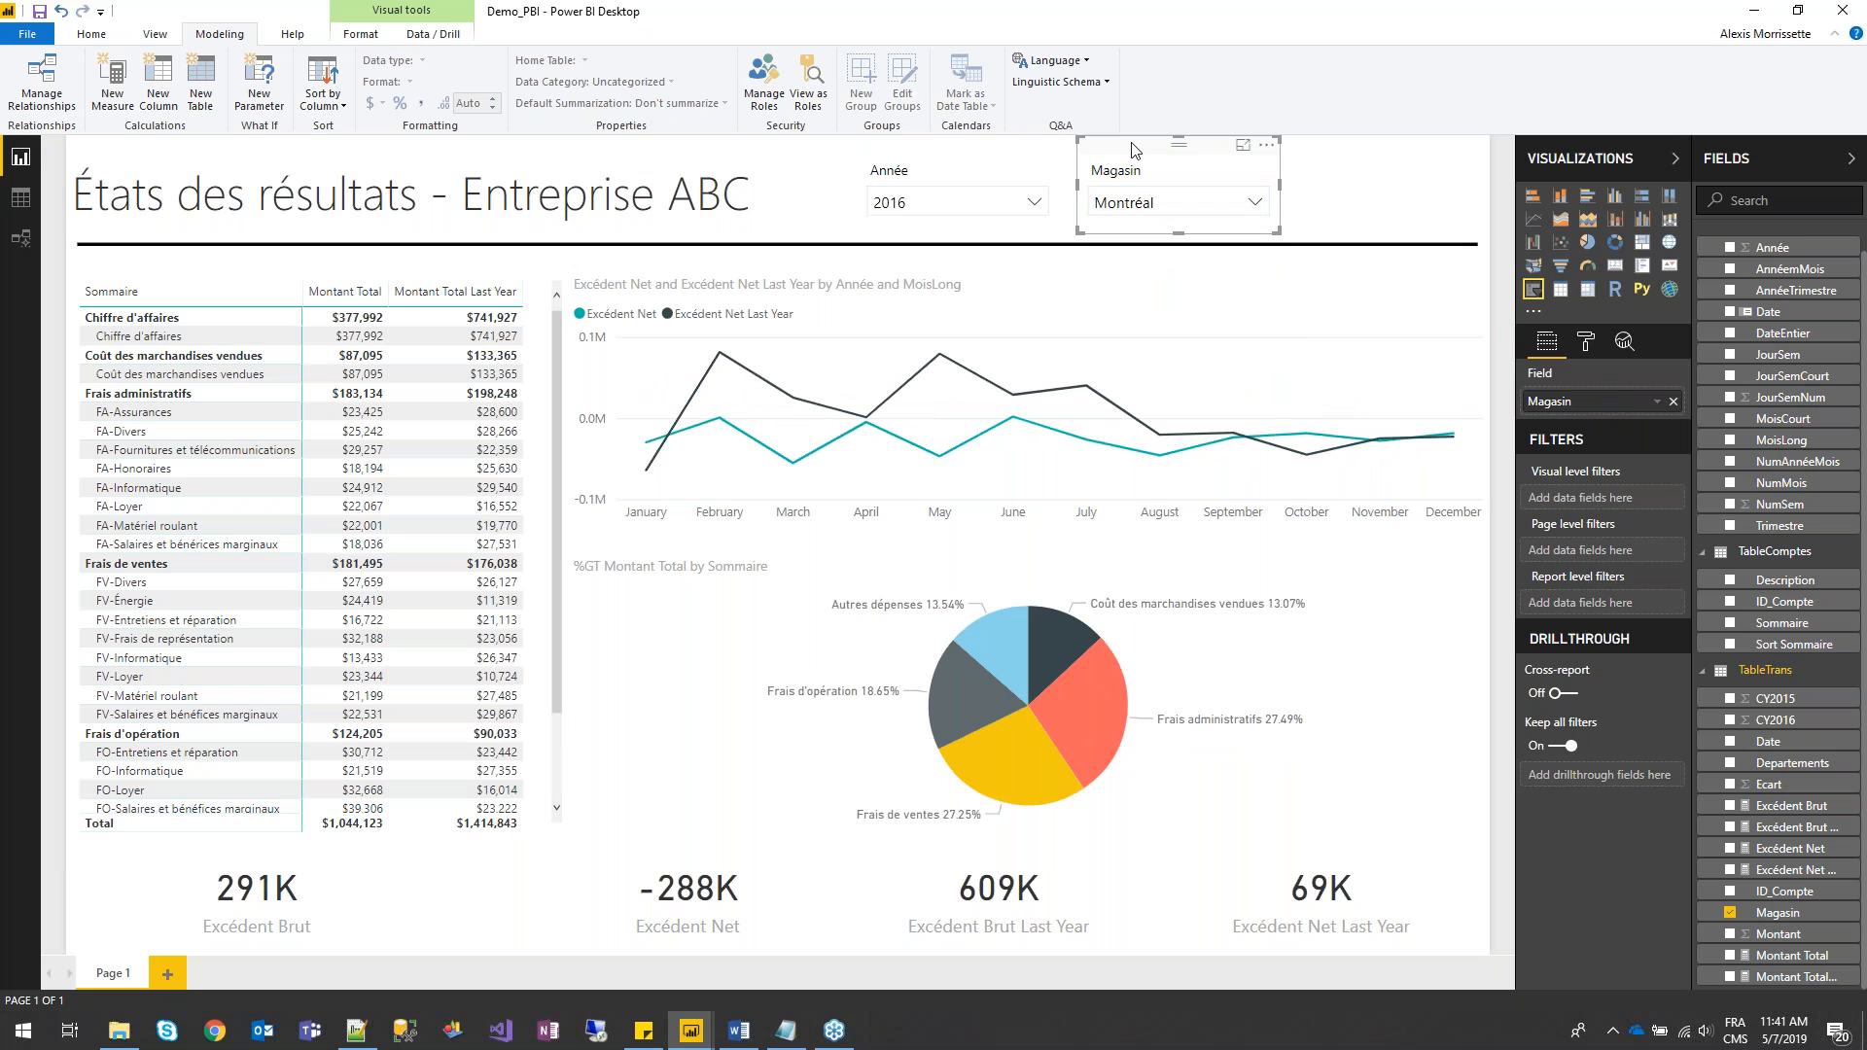
drag(1134, 150, 1421, 136)
drag(1792, 763, 1634, 416)
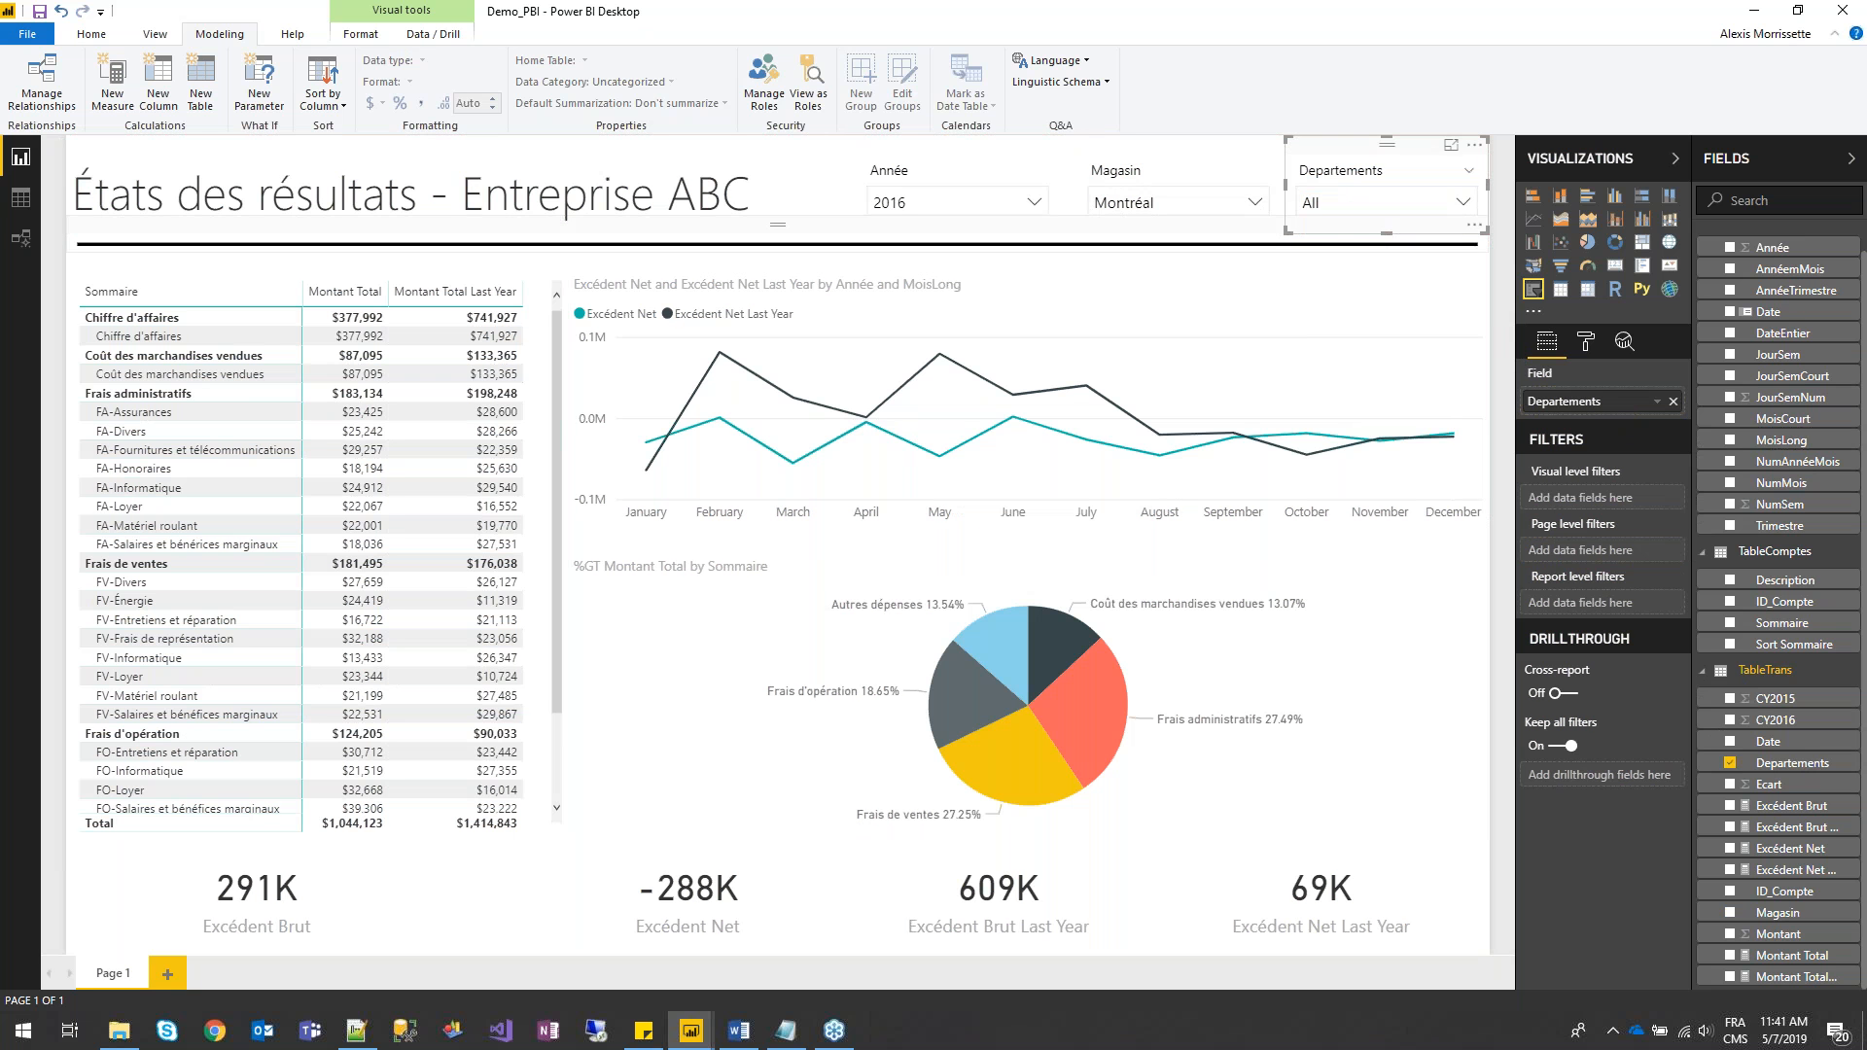
- Set the Departements slicer to Jardinage and collapse its list of choices
click(1462, 201)
click(1360, 250)
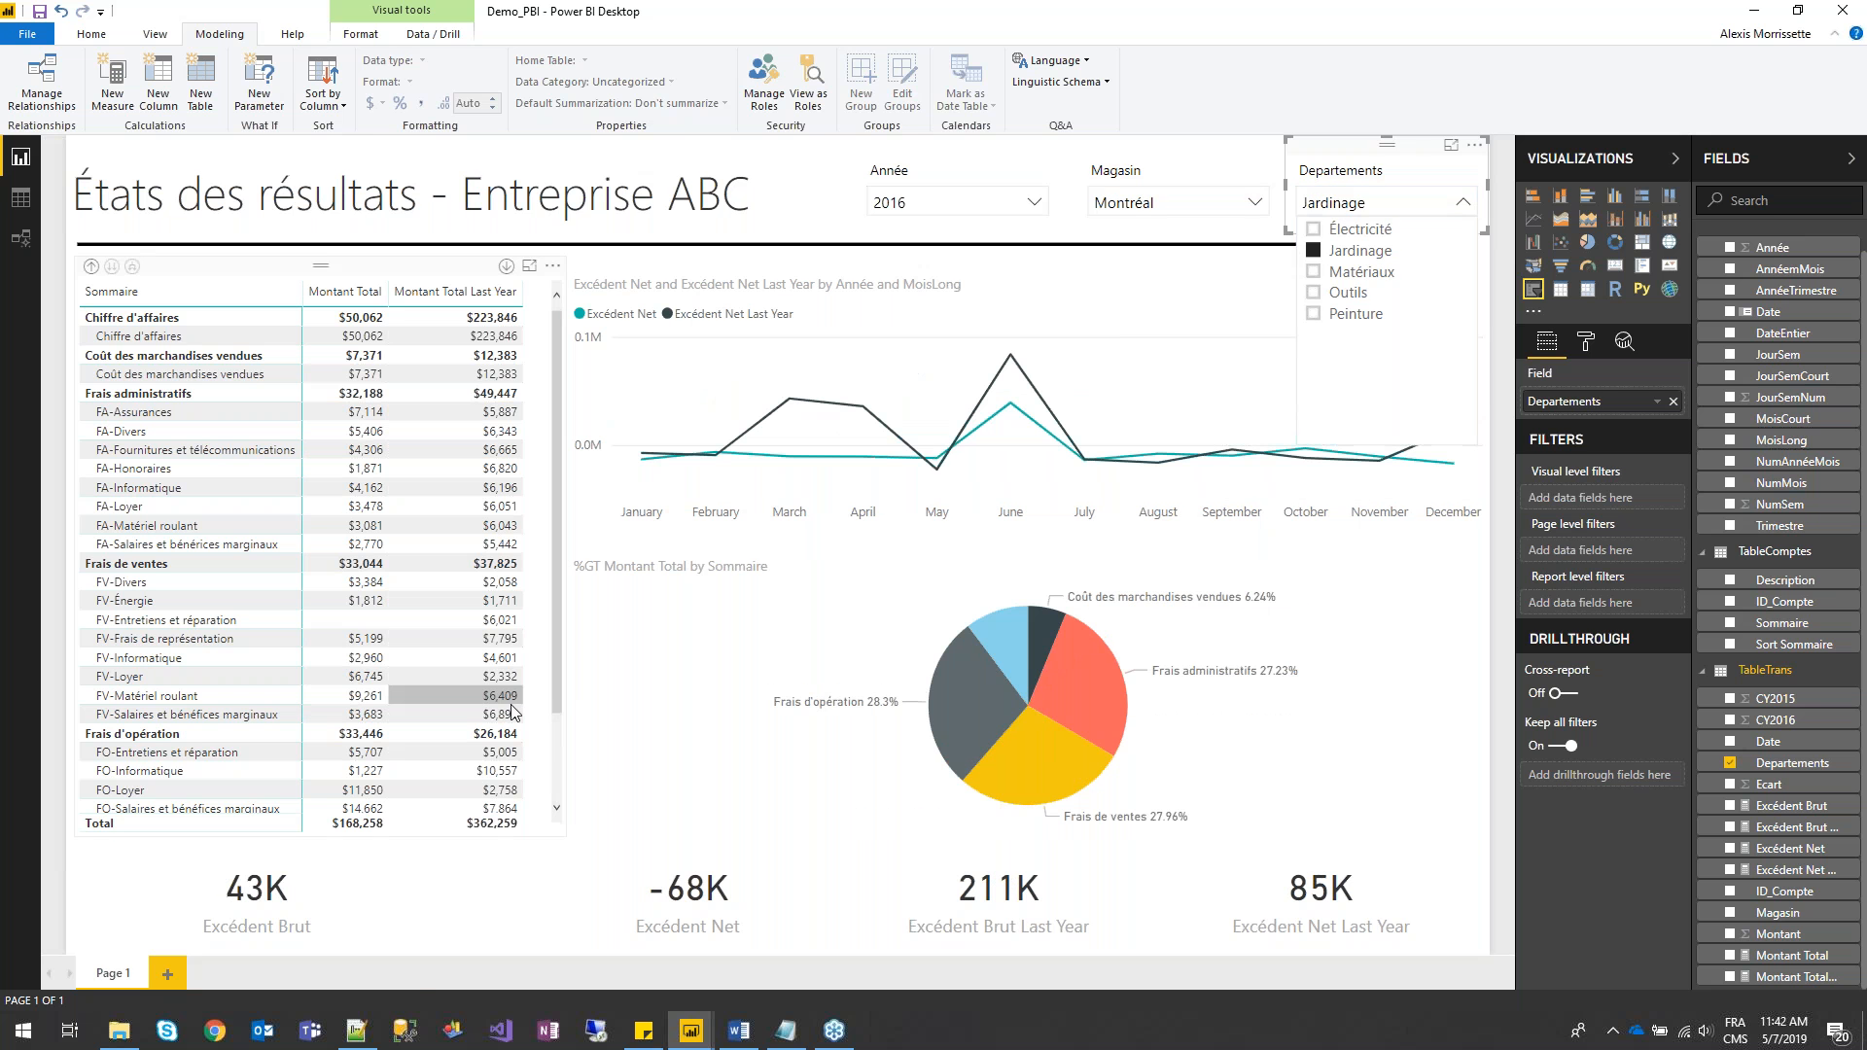
click(899, 989)
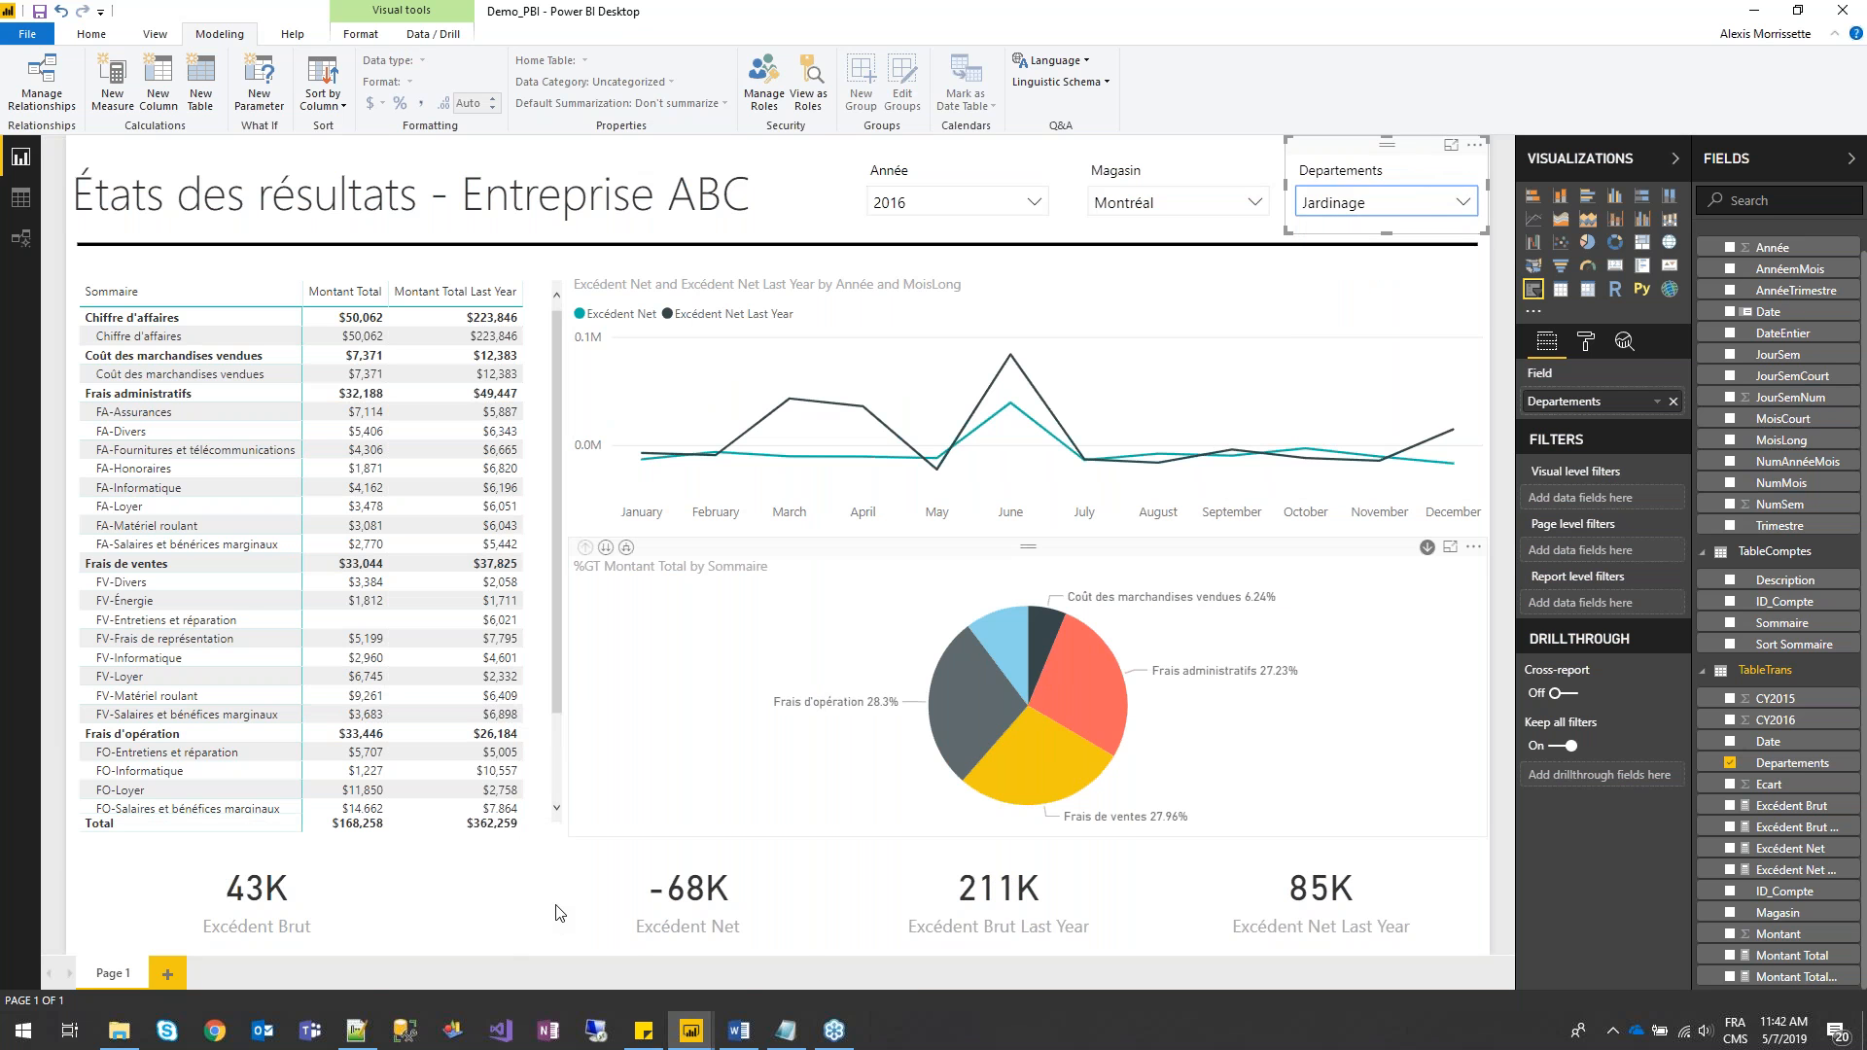
- Examine the TableauDeBordFinance_DEMO_VF and Faction-A Retail Distribution Sales Dashboard reports for comparison, and return to the Demo_PBI report
mouse_move(691, 1029)
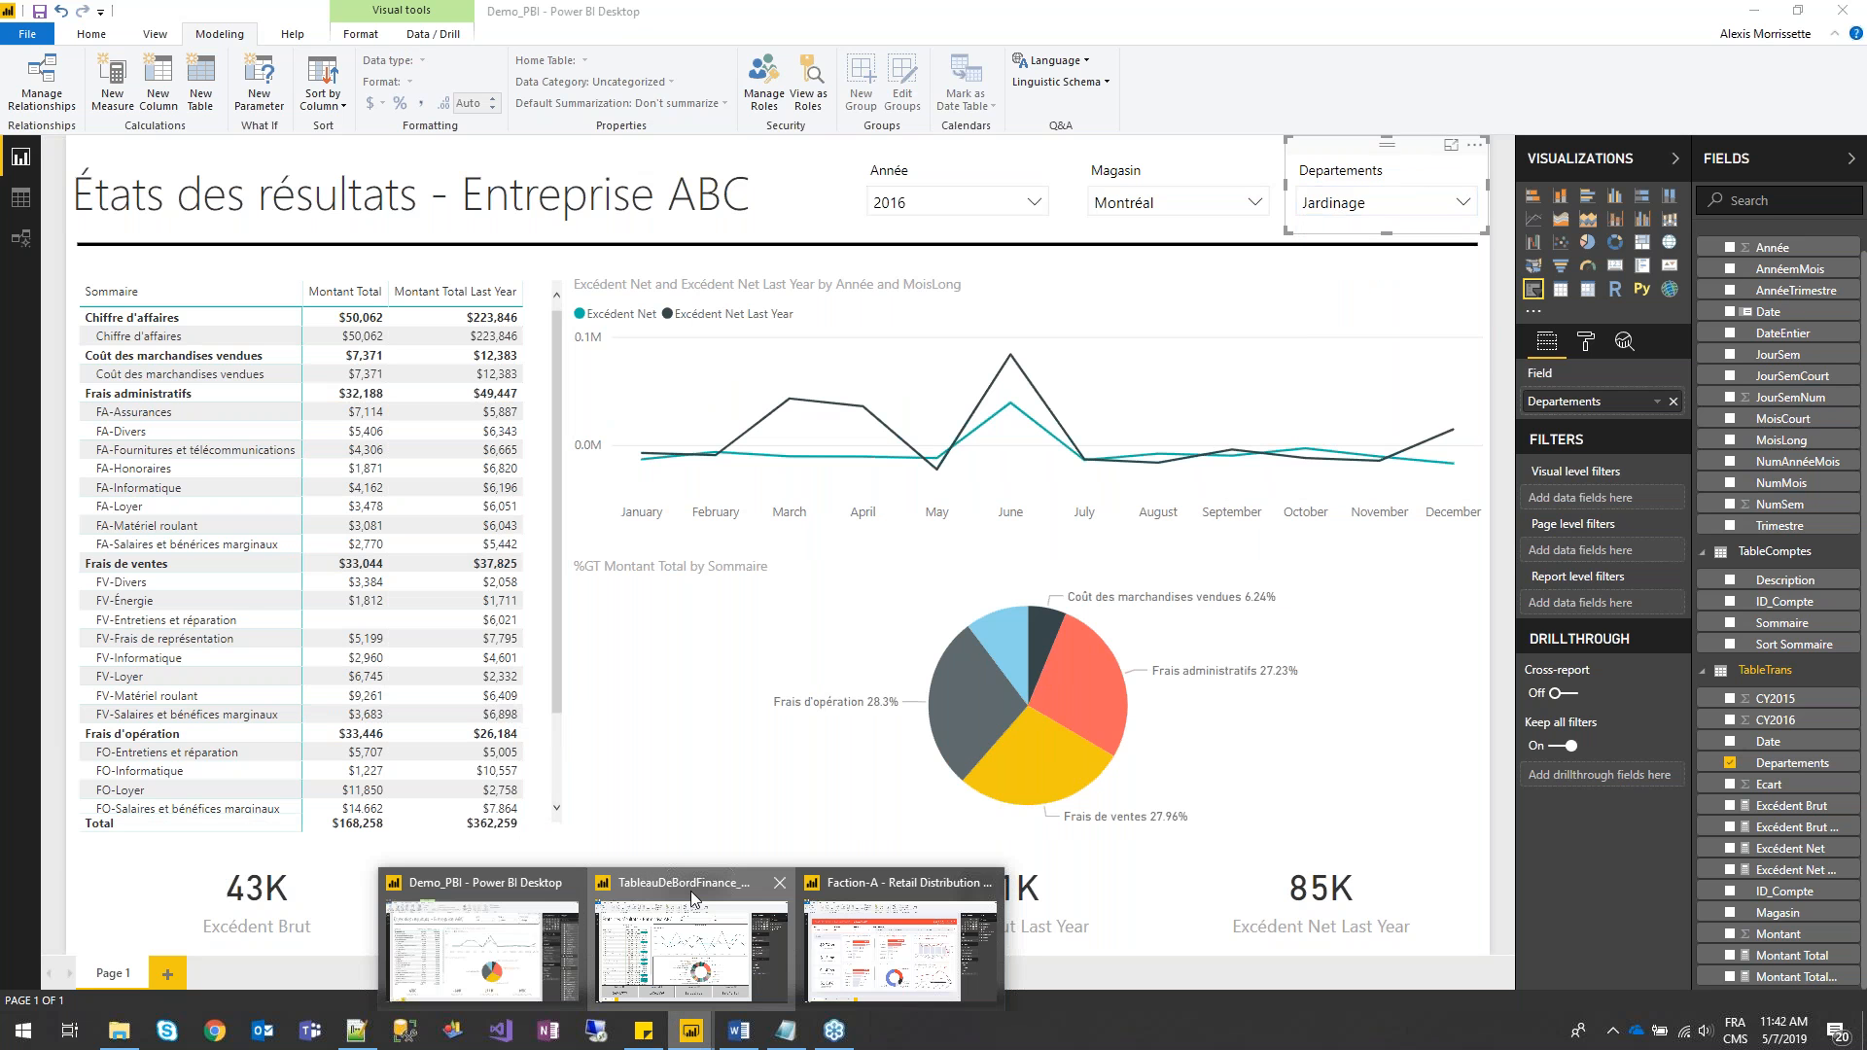
click(692, 892)
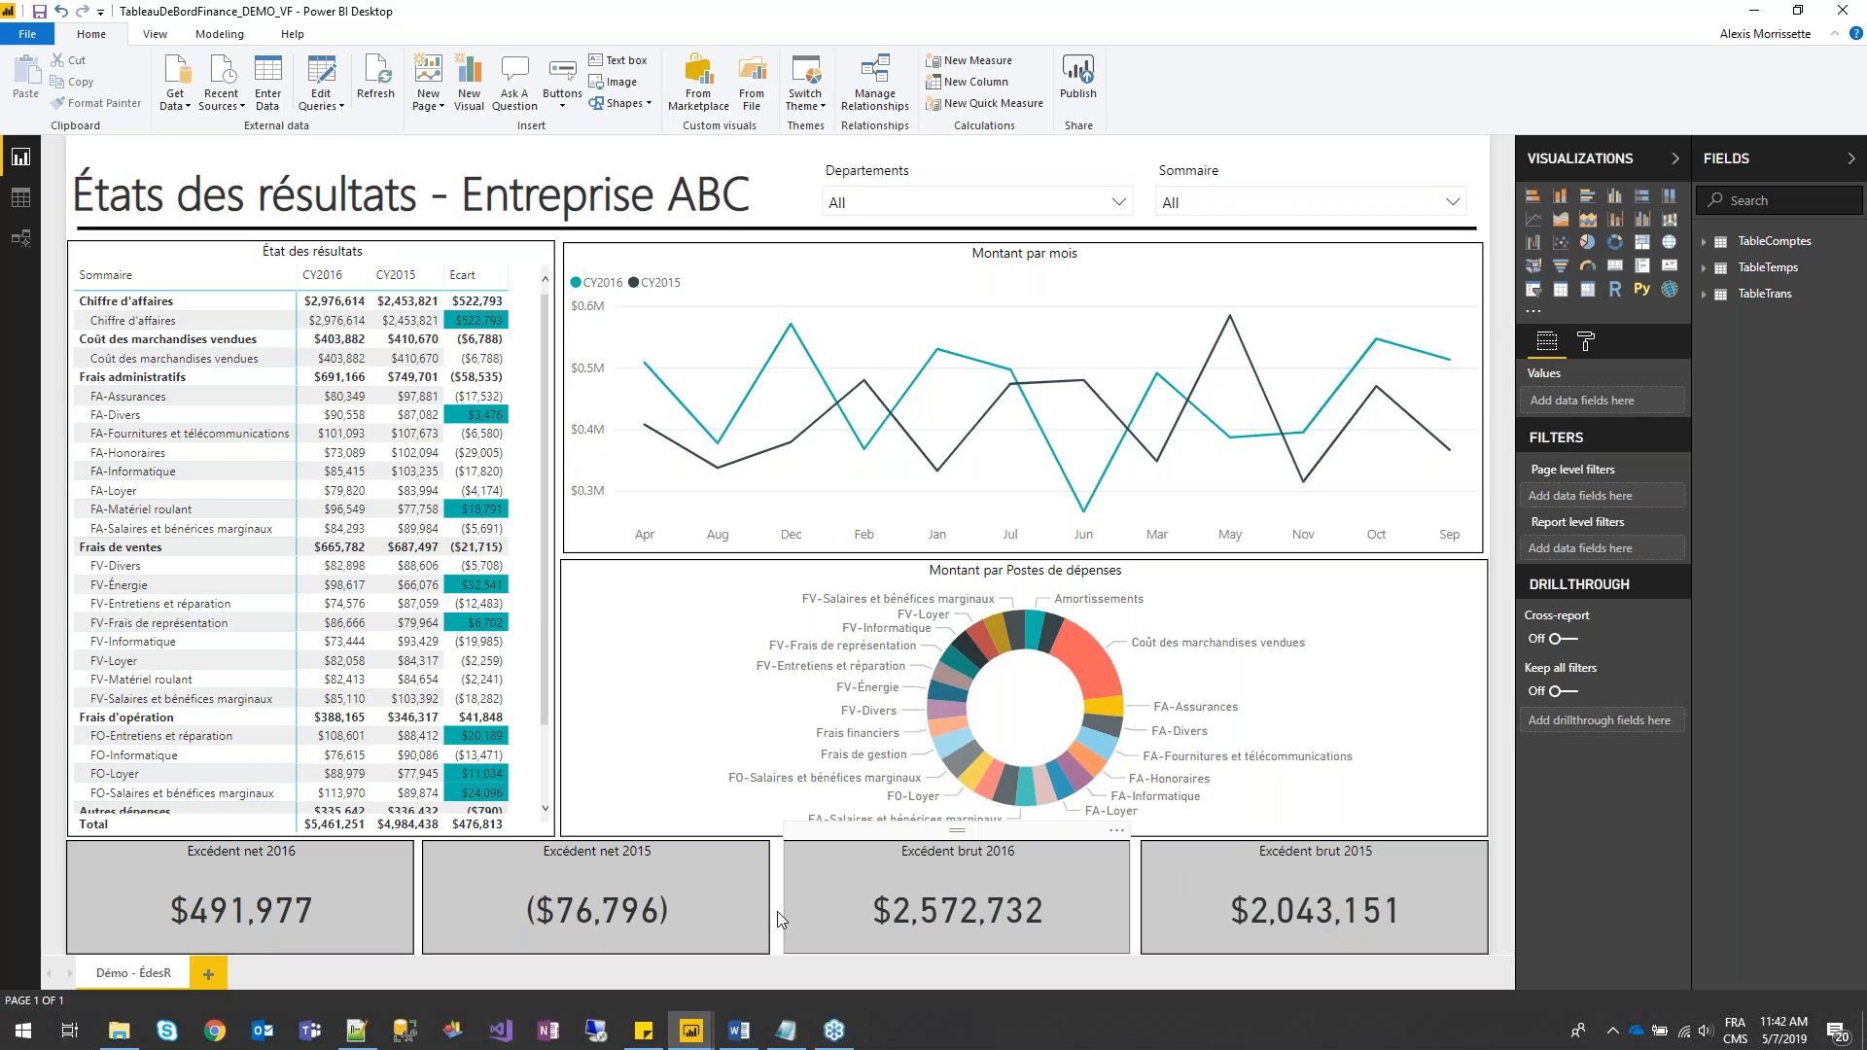
mouse_move(691, 1040)
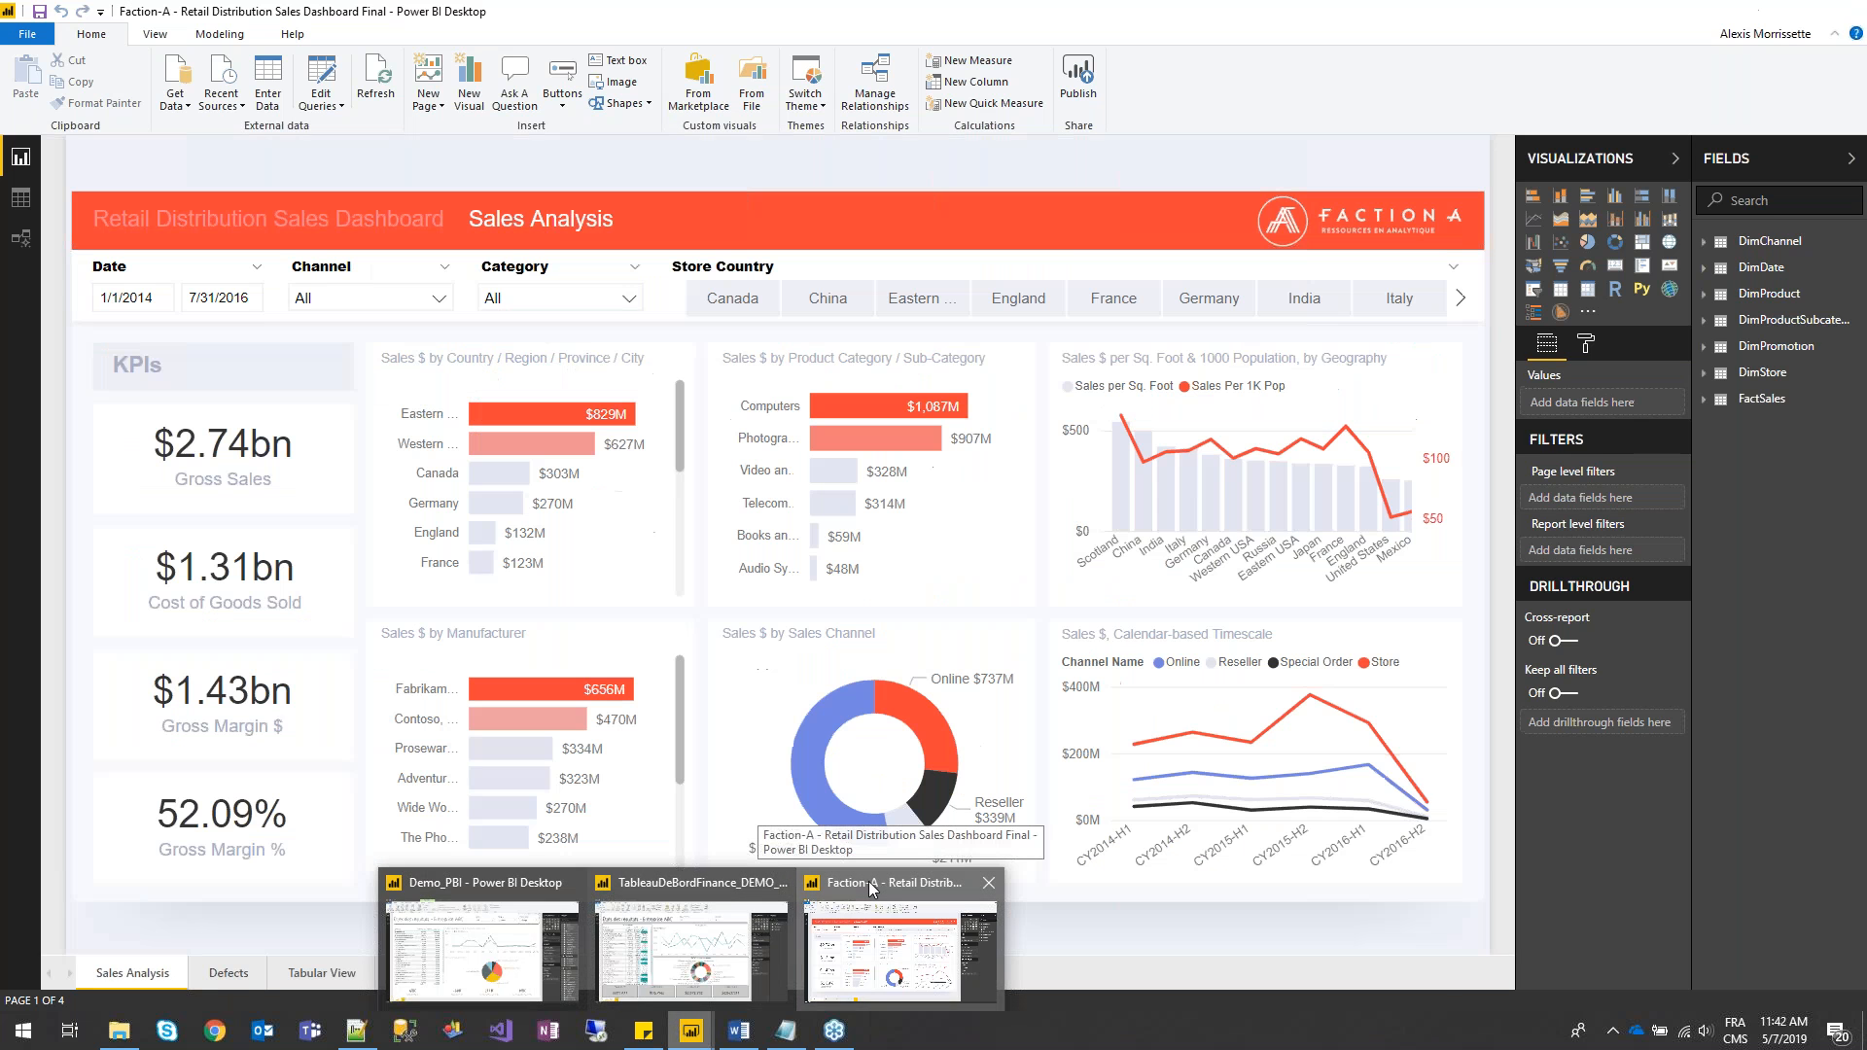
click(872, 890)
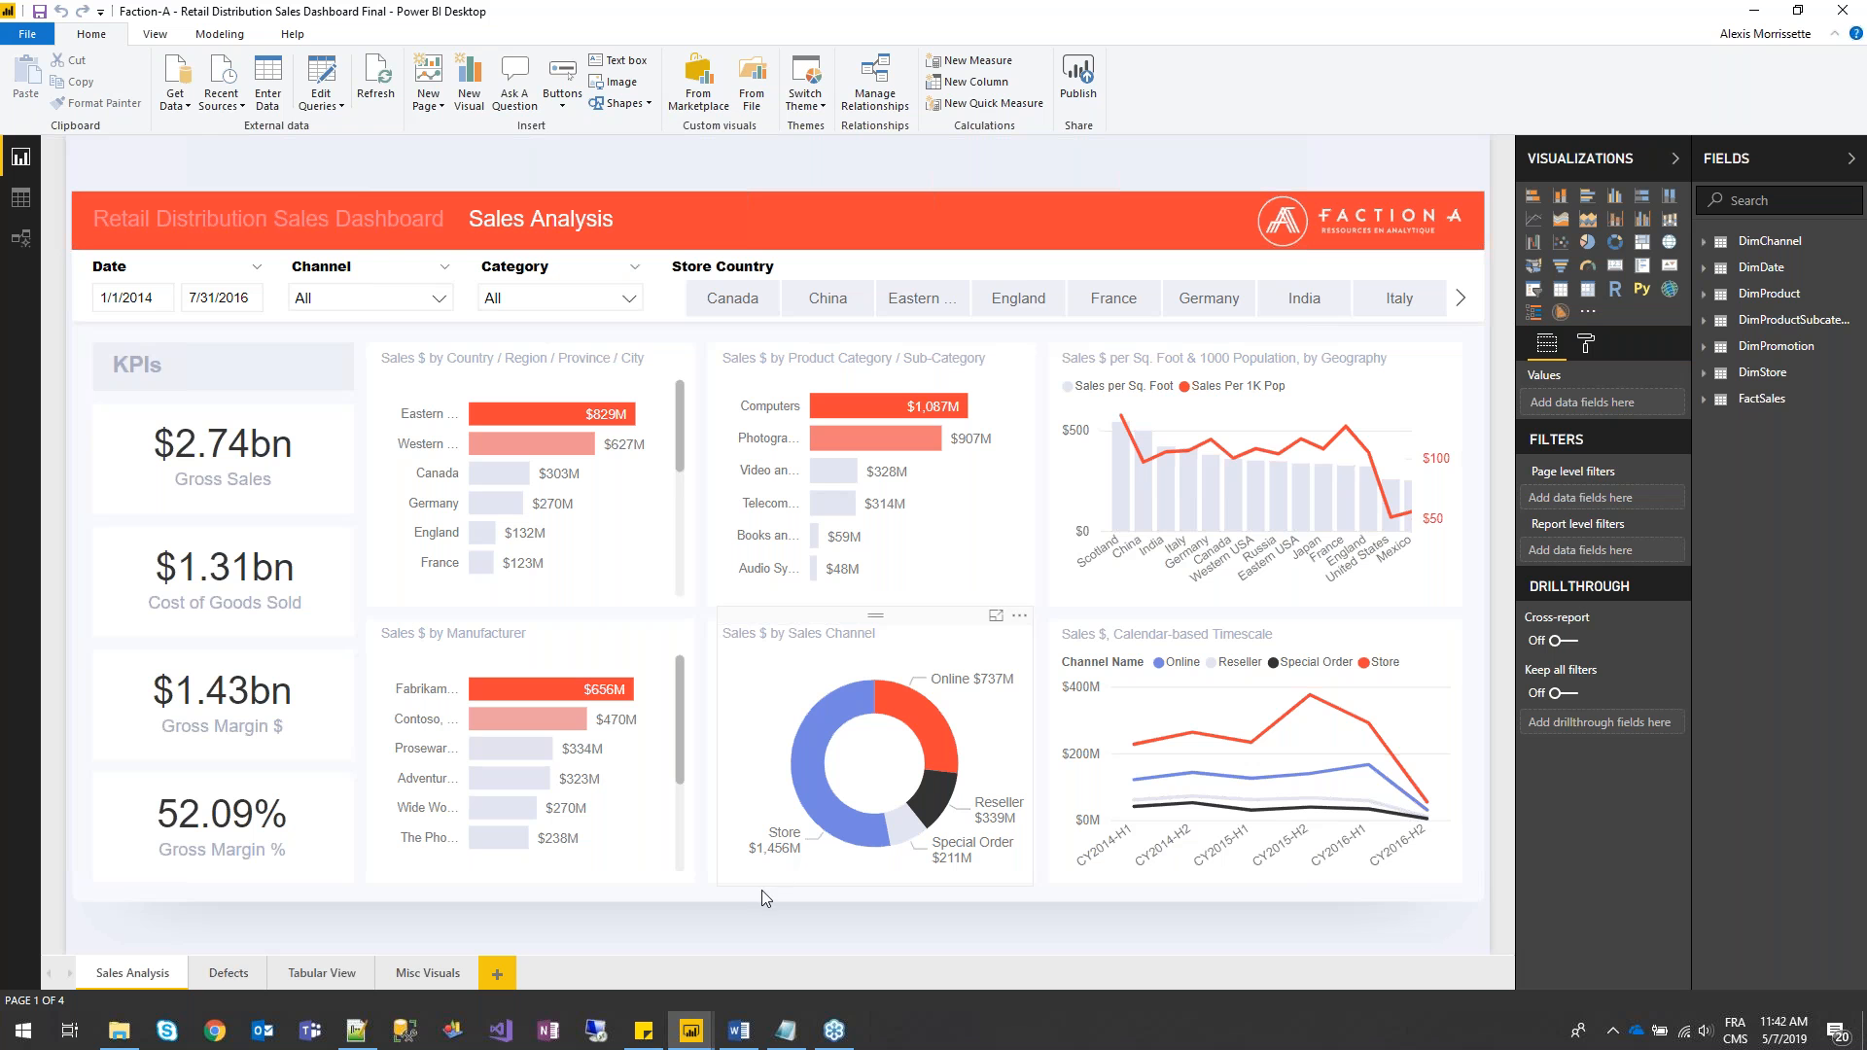
click(691, 1030)
click(578, 941)
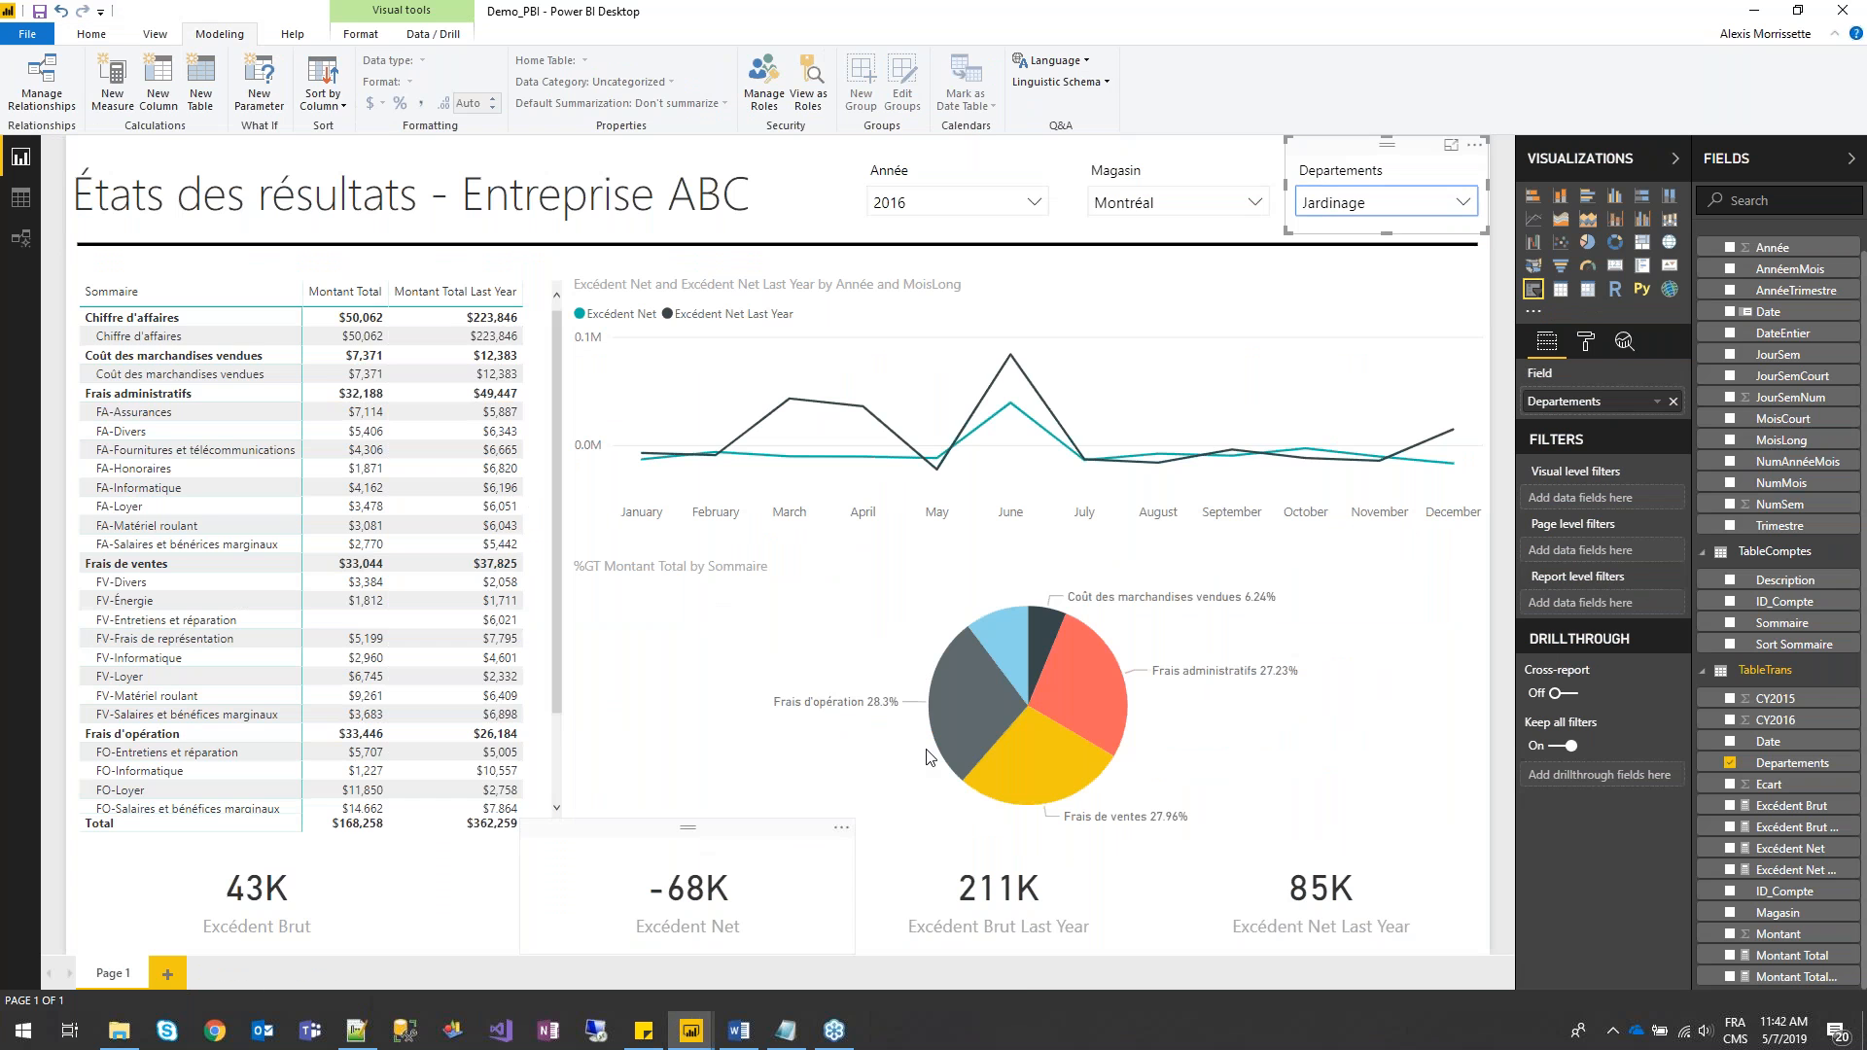
mouse_move(1049, 629)
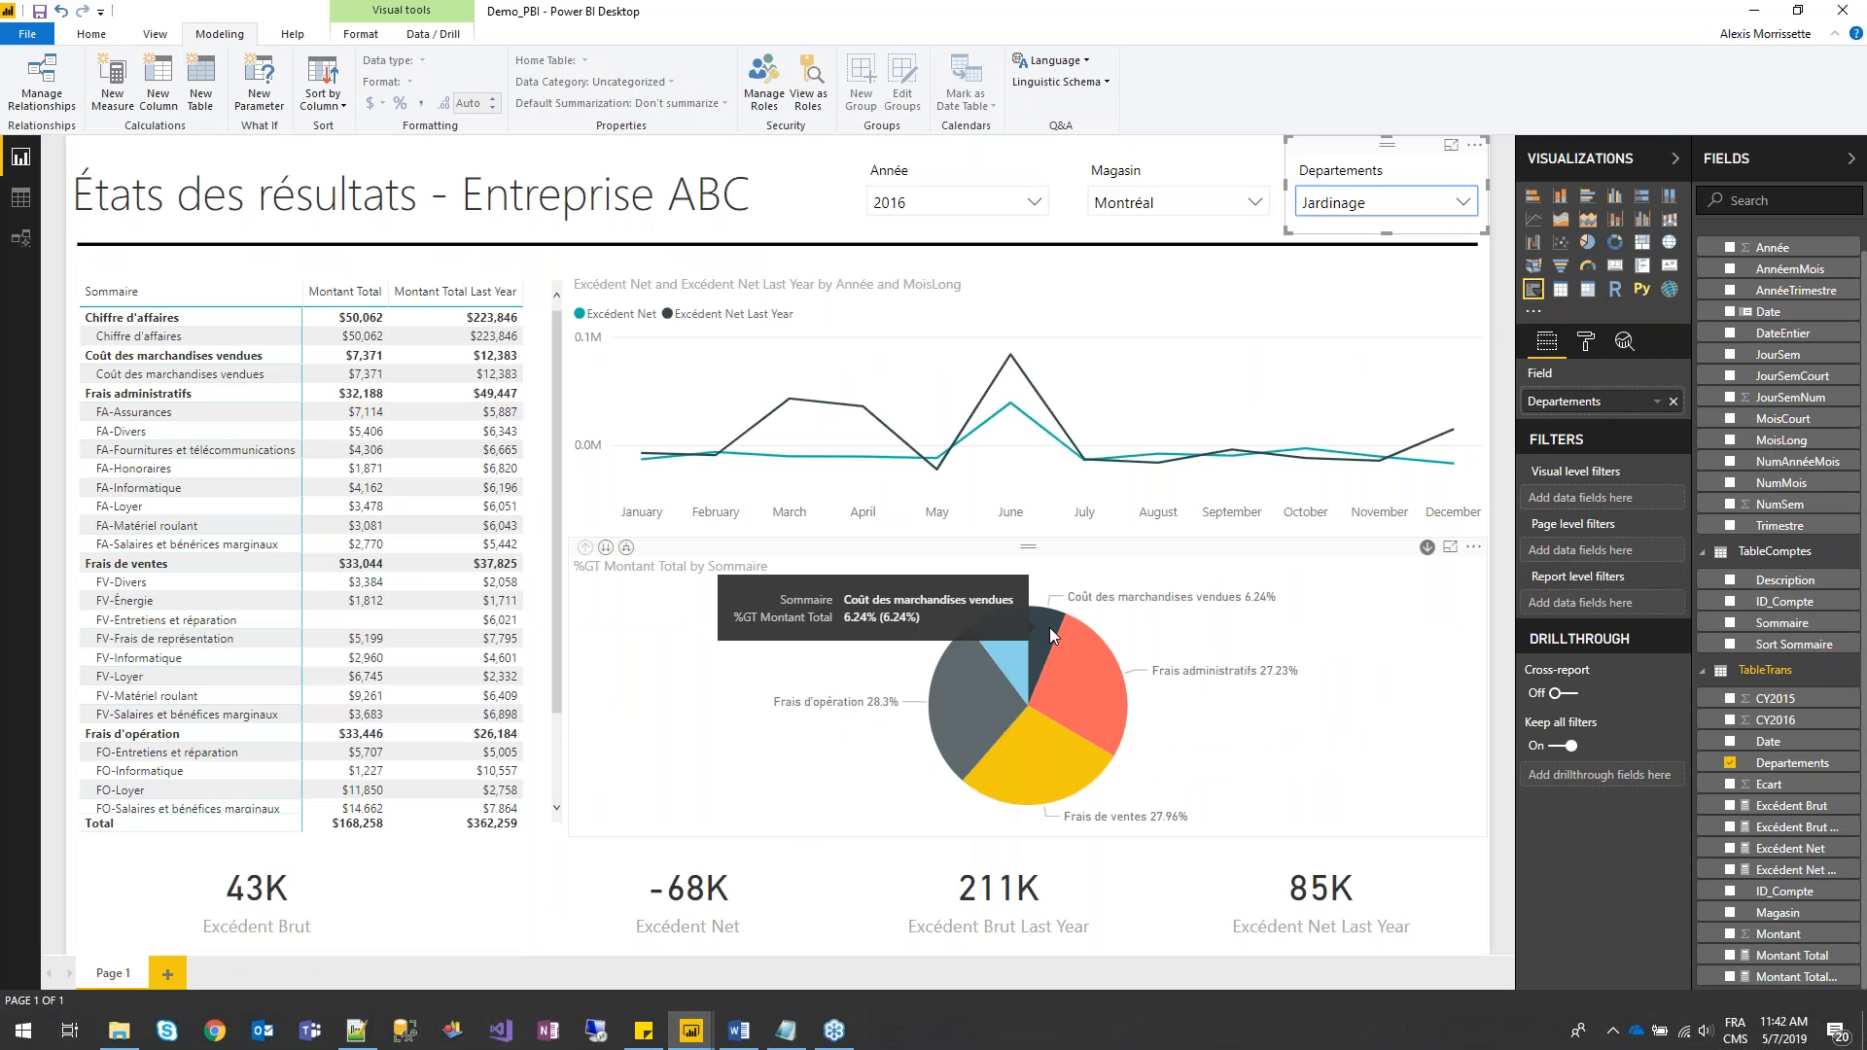